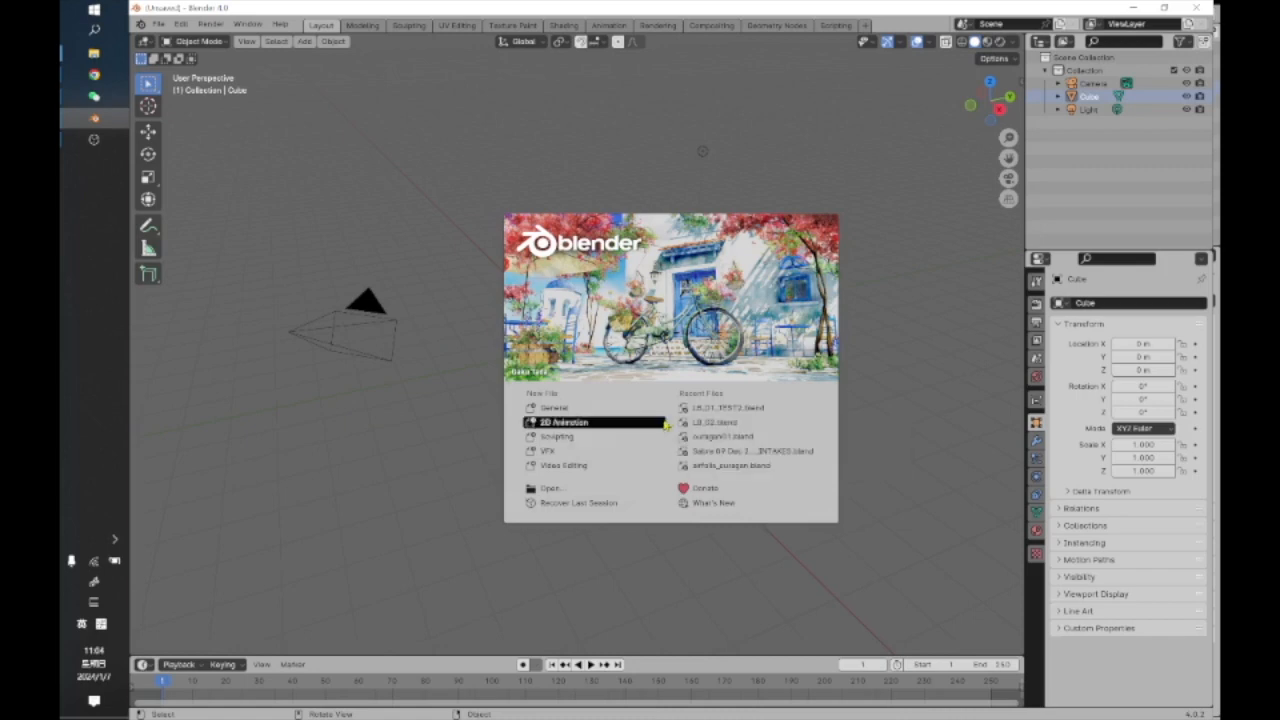
Open the recent project file ouragan01.blend.
{"action": "left_click", "coordinate": [706, 437]}
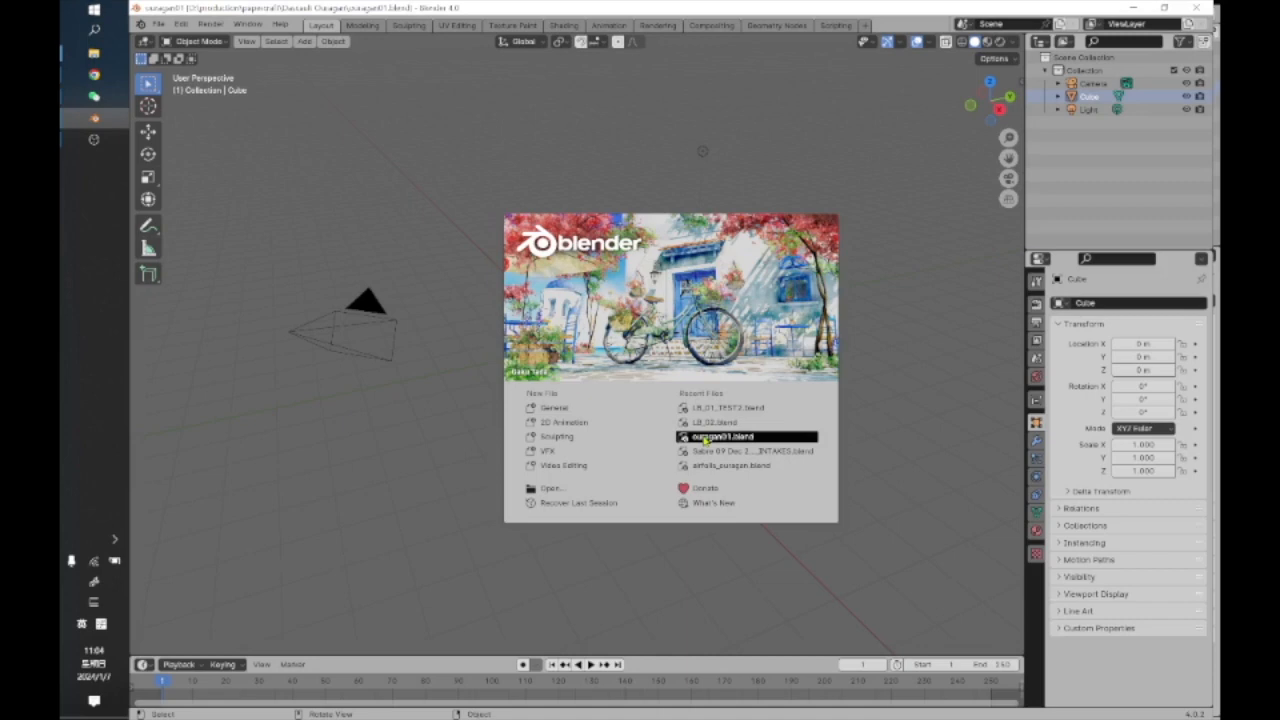
{"action": "scroll", "coordinate": [648, 328], "scroll_direction": "down", "scroll_amount": 4}
{"action": "scroll", "coordinate": [644, 329], "scroll_direction": "up", "scroll_amount": 4}
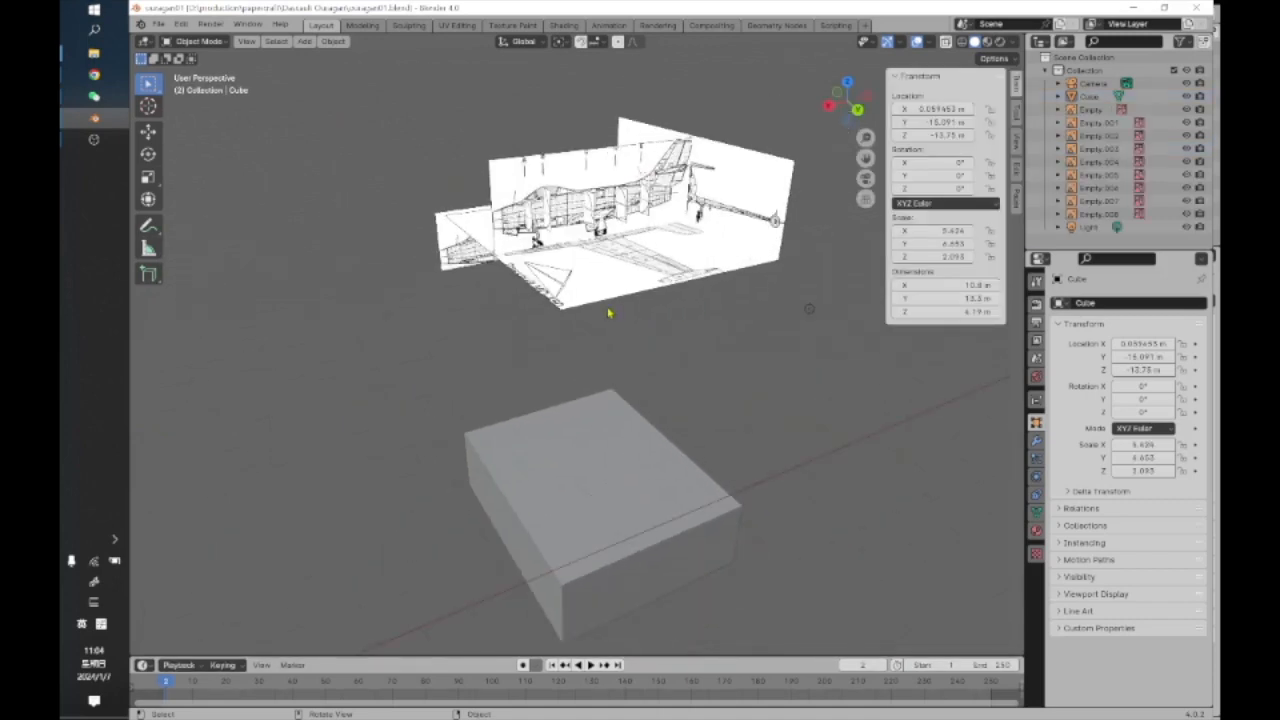
{"action": "scroll", "coordinate": [547, 276], "scroll_direction": "down", "scroll_amount": 2}
Bring back the splash screen and start a new General file from it.
{"action": "left_click", "coordinate": [157, 23]}
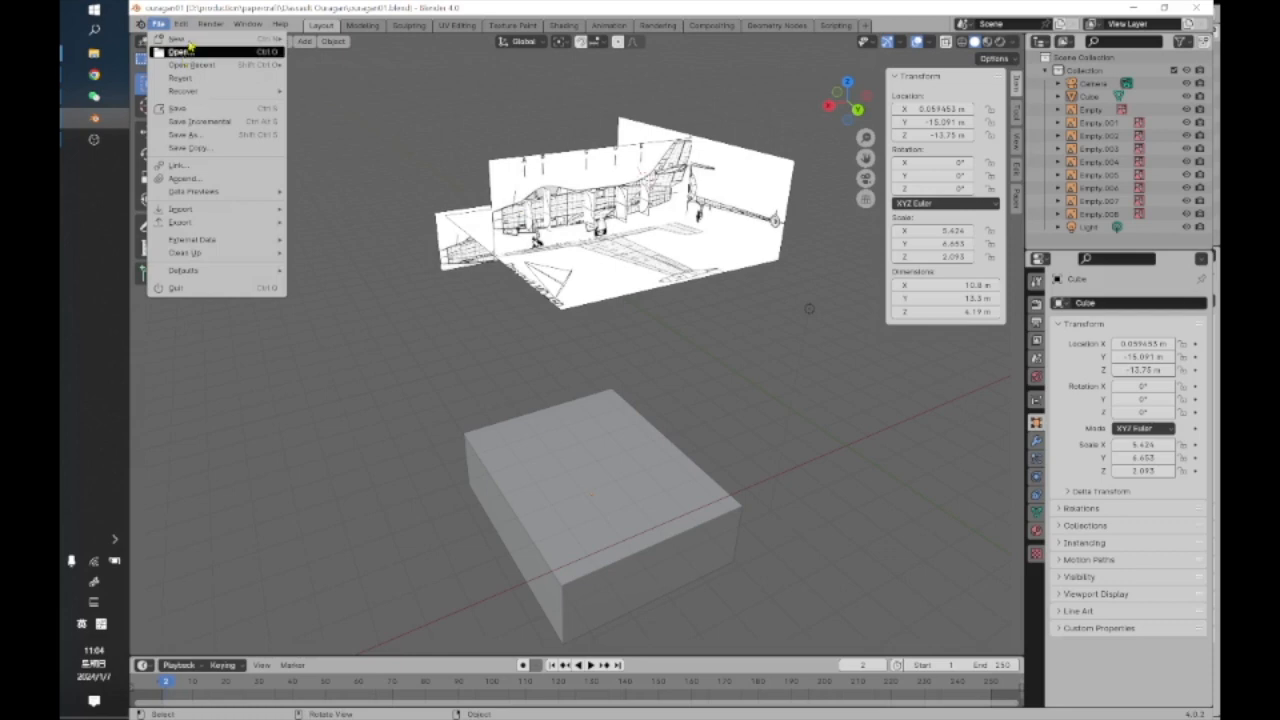
{"action": "mouse_move", "coordinate": [185, 25]}
{"action": "mouse_move", "coordinate": [141, 24]}
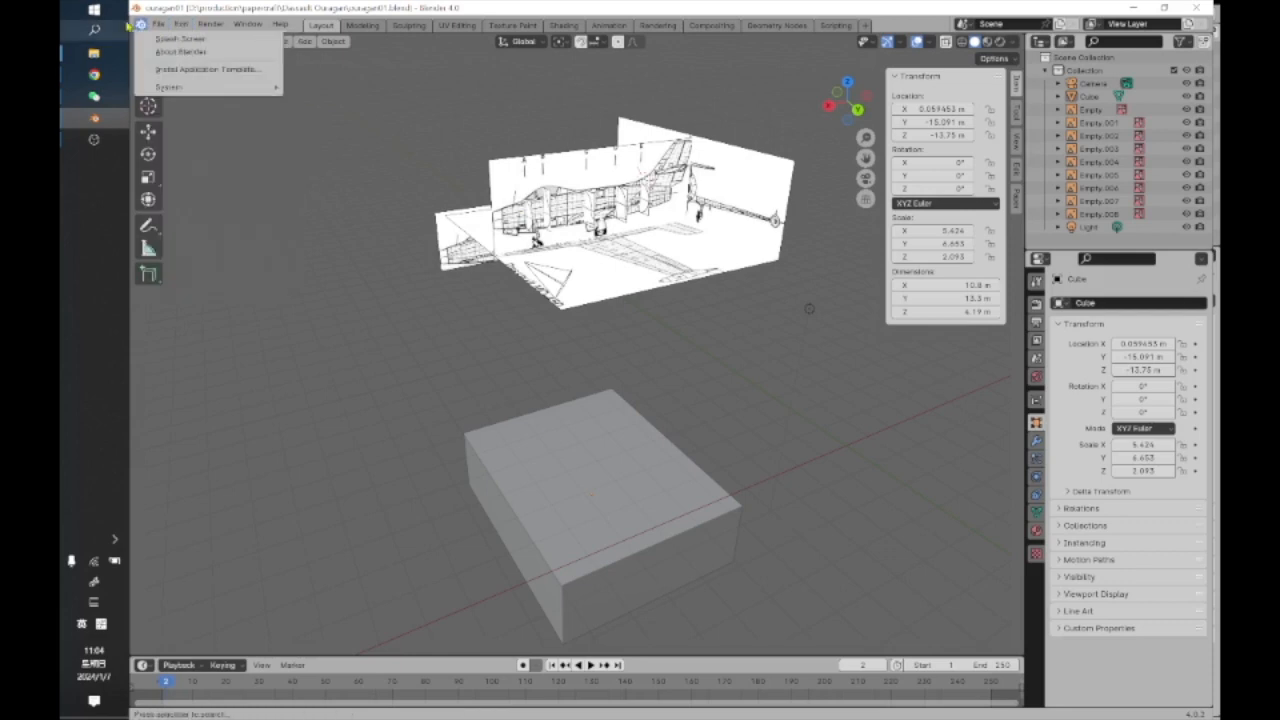
{"action": "left_click", "coordinate": [153, 37]}
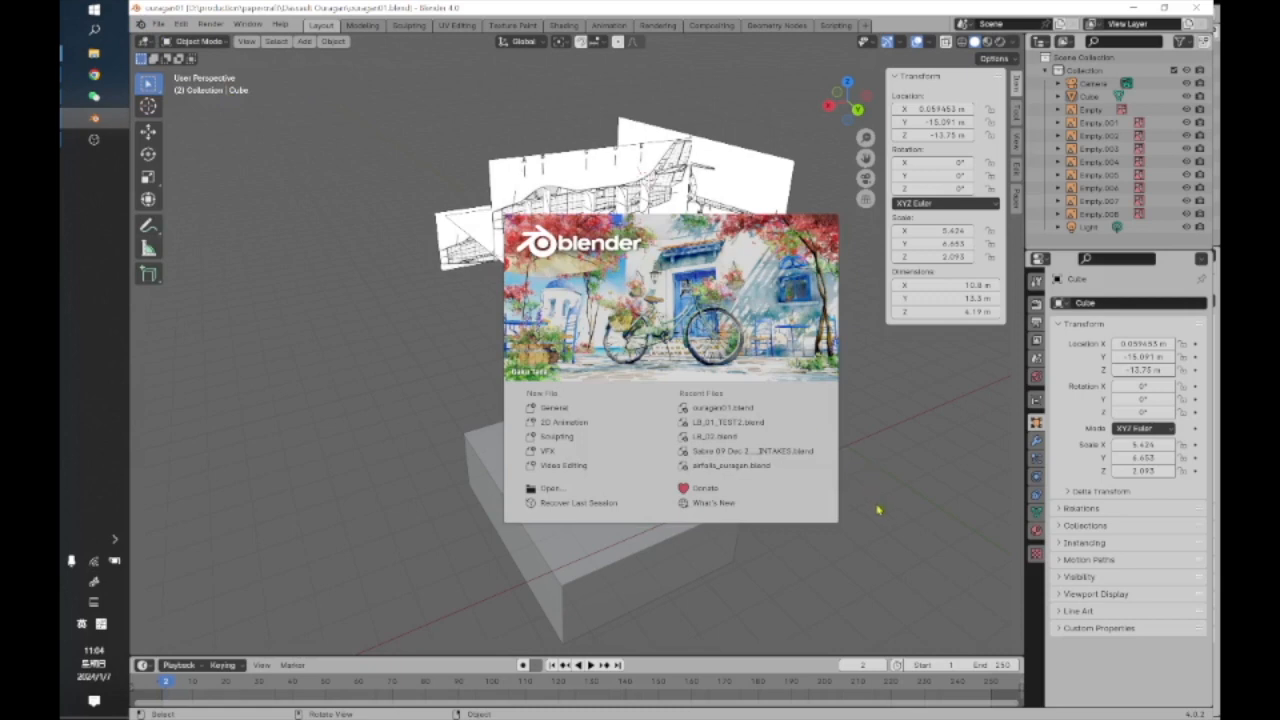
{"action": "left_click", "coordinate": [560, 412]}
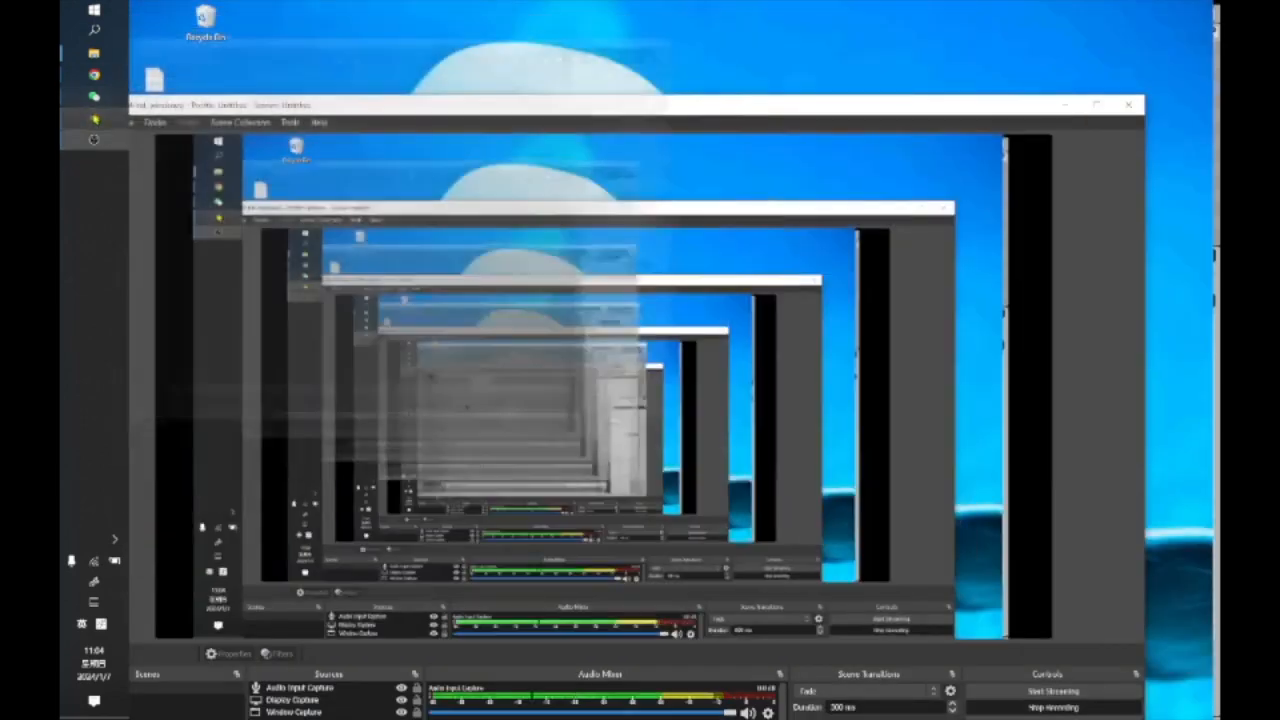
{"action": "left_click", "coordinate": [94, 118]}
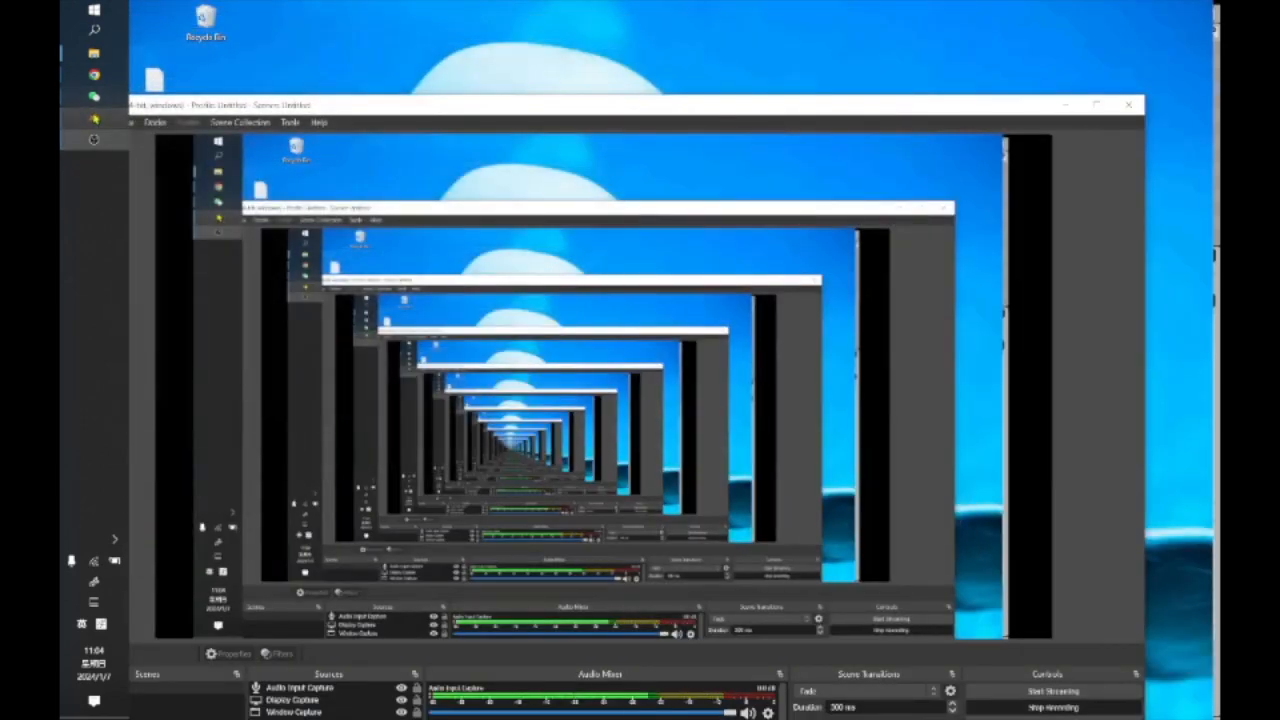
{"action": "left_click", "coordinate": [94, 118]}
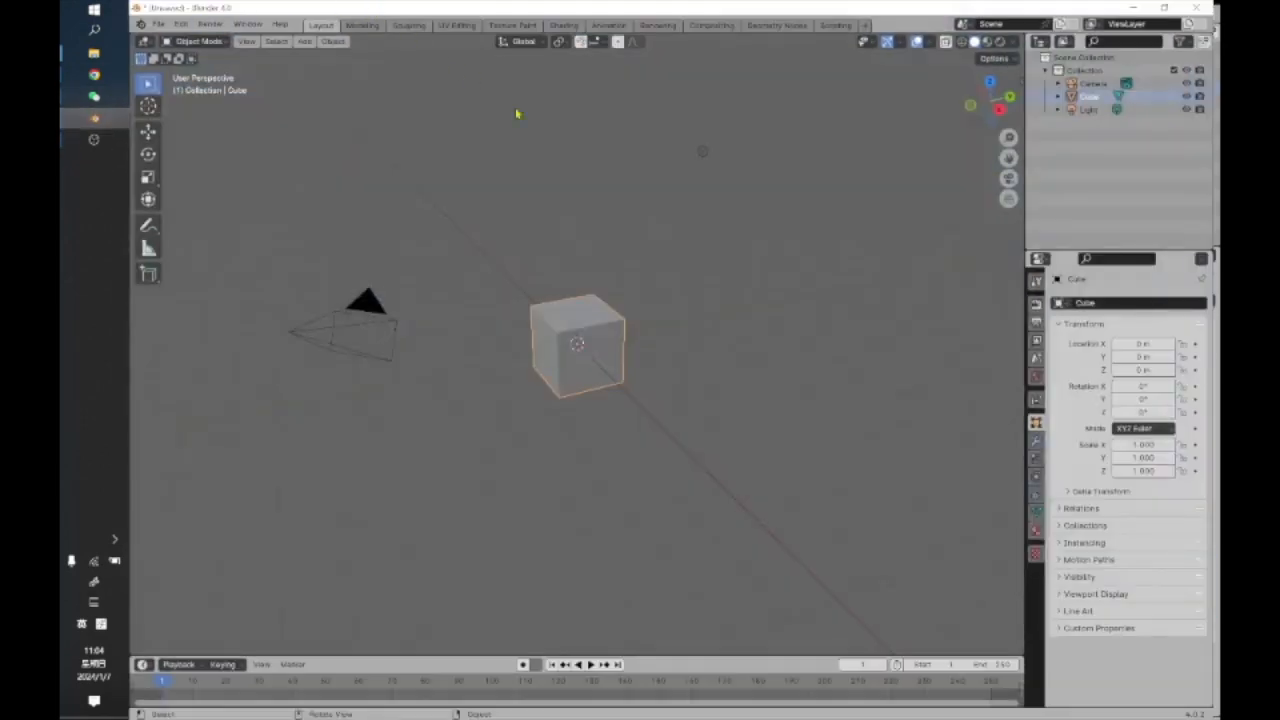
{"action": "scroll", "coordinate": [697, 333], "scroll_direction": "down", "scroll_amount": 4}
{"action": "scroll", "coordinate": [697, 333], "scroll_direction": "up", "scroll_amount": 4}
{"action": "left_click", "coordinate": [158, 24]}
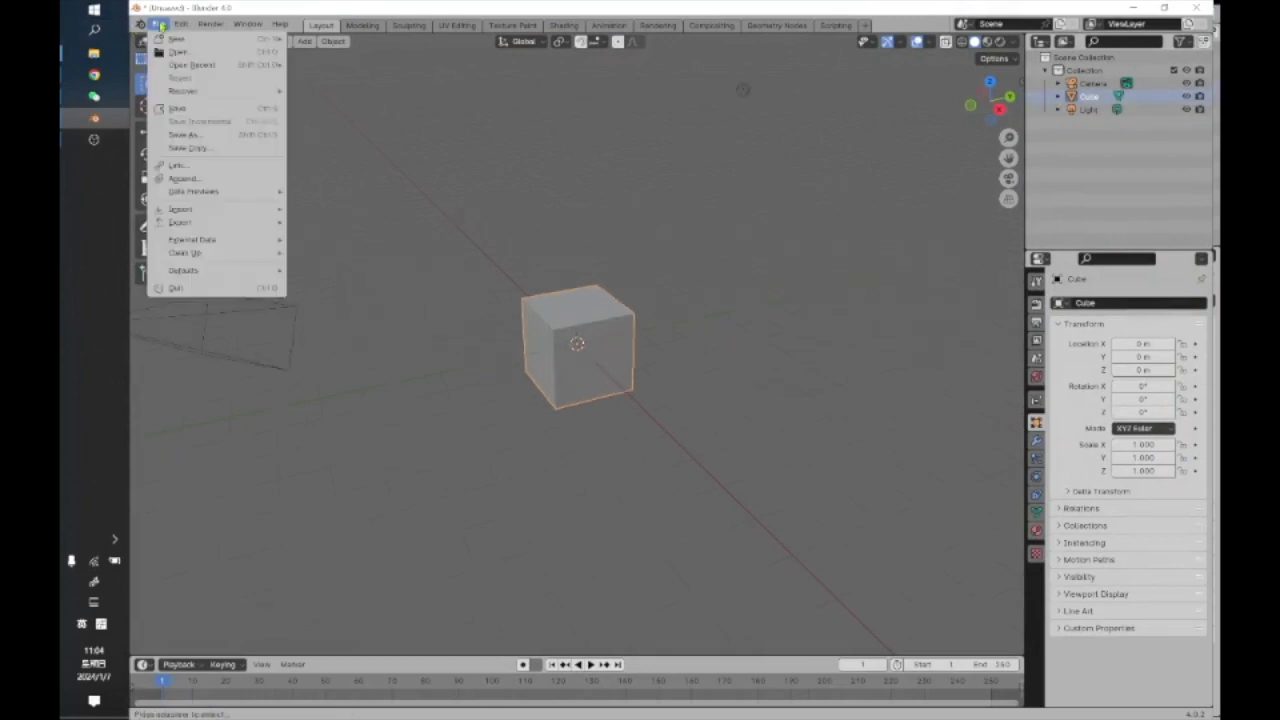
{"action": "mouse_move", "coordinate": [182, 68]}
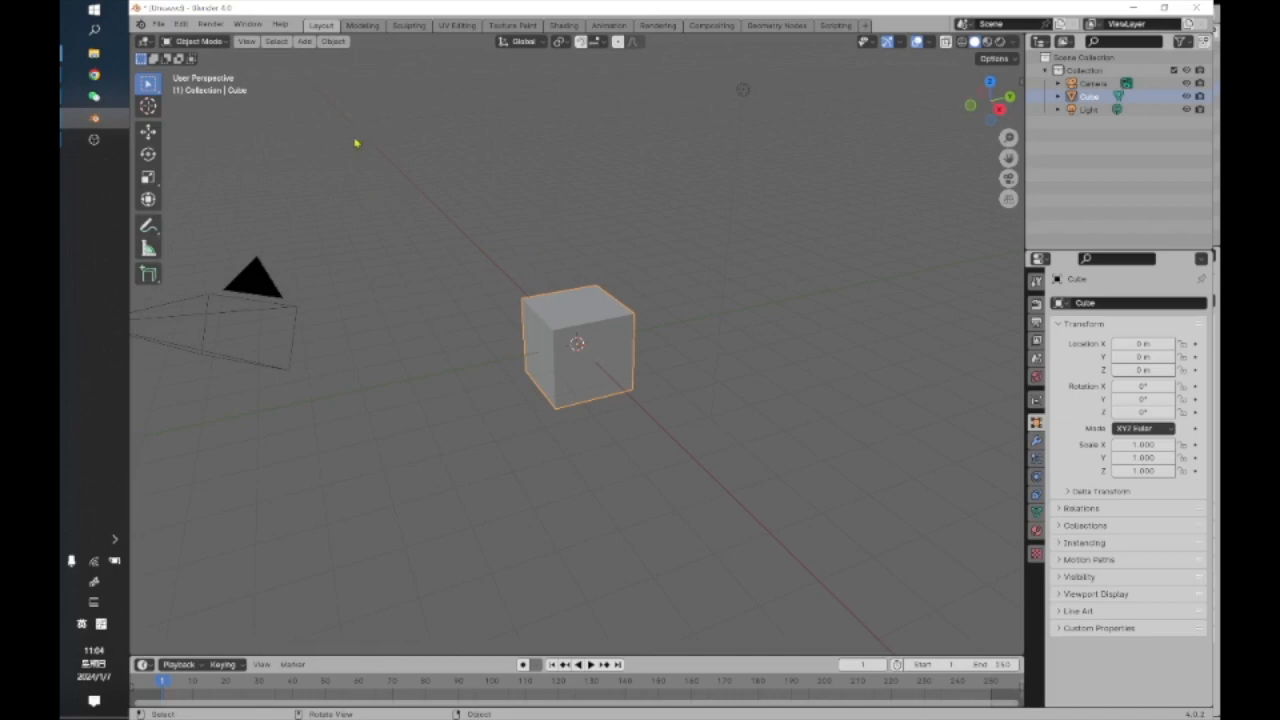
Move the default cube about 4.17 m along the Y axis with the Move tool.
{"action": "right_click", "coordinate": [586, 327]}
{"action": "left_click", "coordinate": [148, 131]}
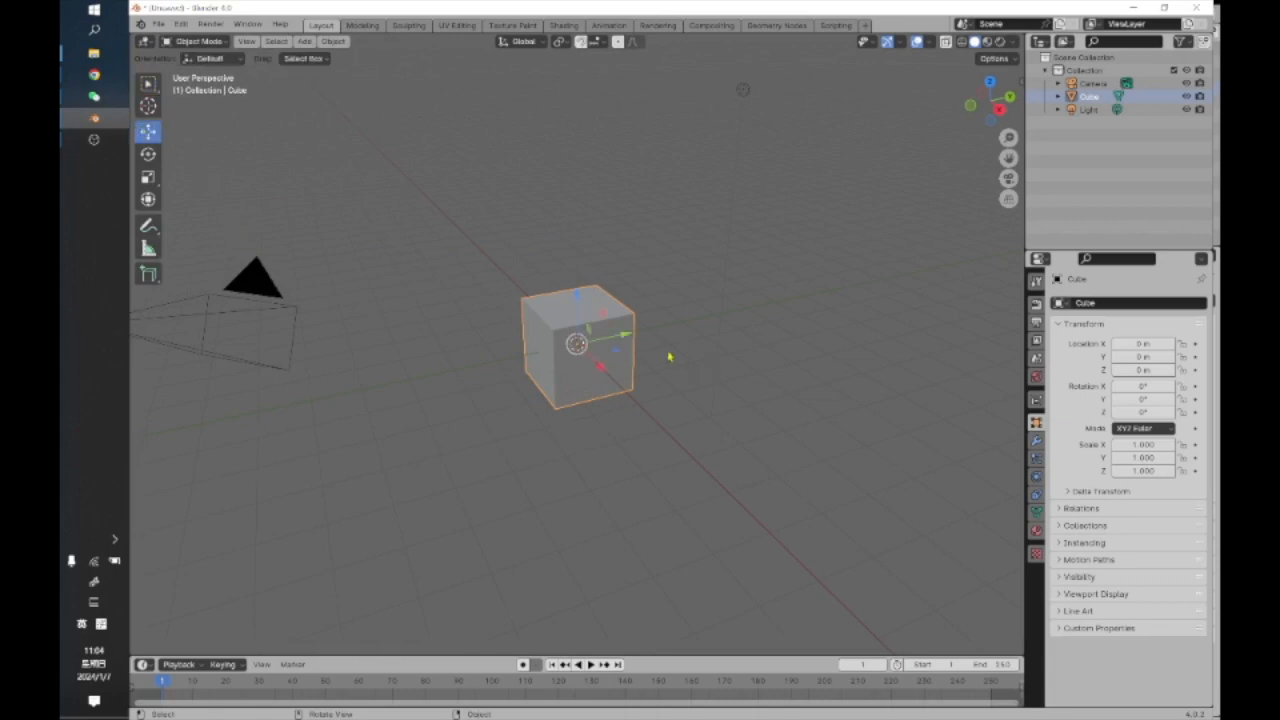
{"action": "left_click_drag", "start_coordinate": [626, 335], "coordinate": [778, 294]}
Request a new General file to replace the current scene.
{"action": "left_click", "coordinate": [158, 23]}
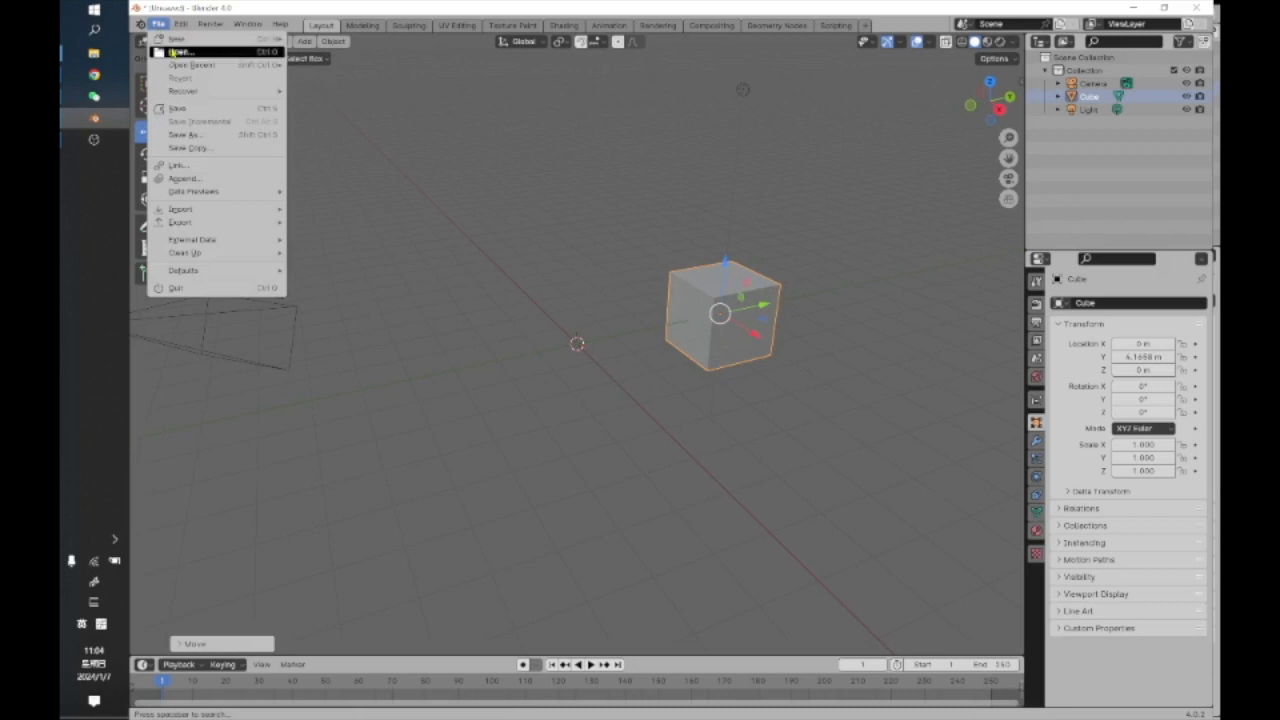
{"action": "mouse_move", "coordinate": [177, 42]}
{"action": "left_click", "coordinate": [328, 44]}
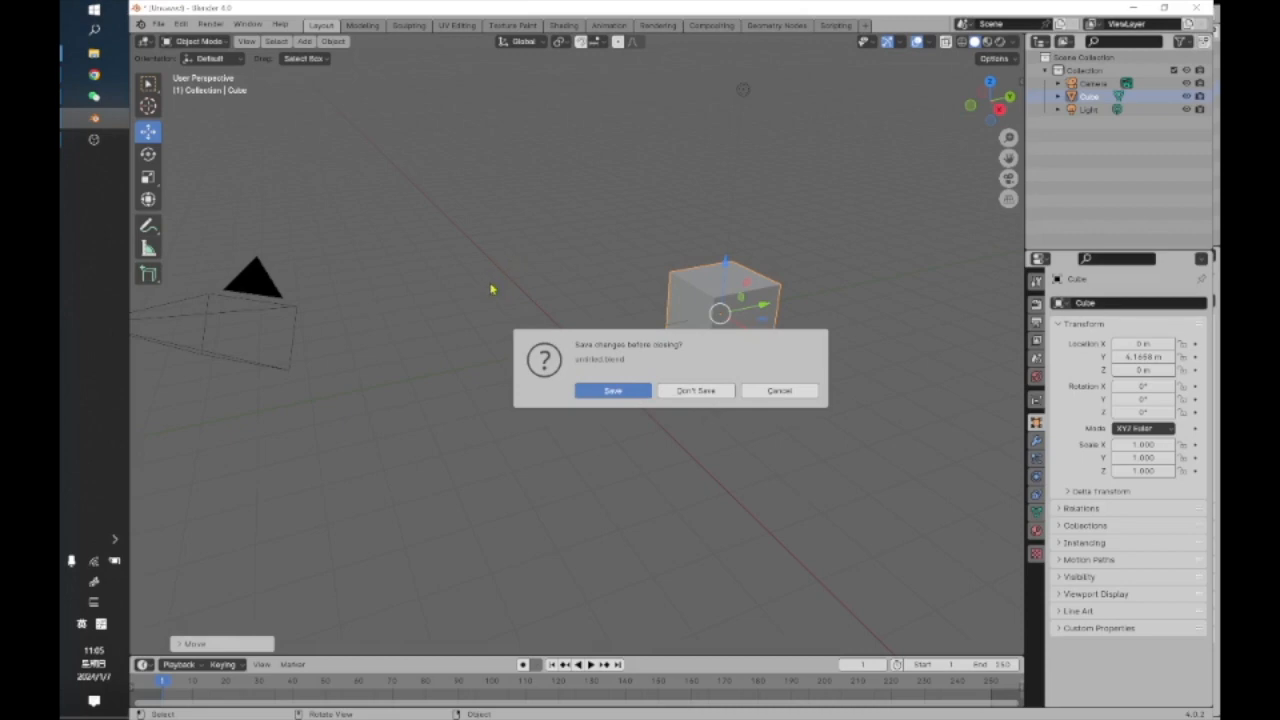
Launch a second instance of Blender 4.0 from the operating system.
{"action": "left_click", "coordinate": [70, 9]}
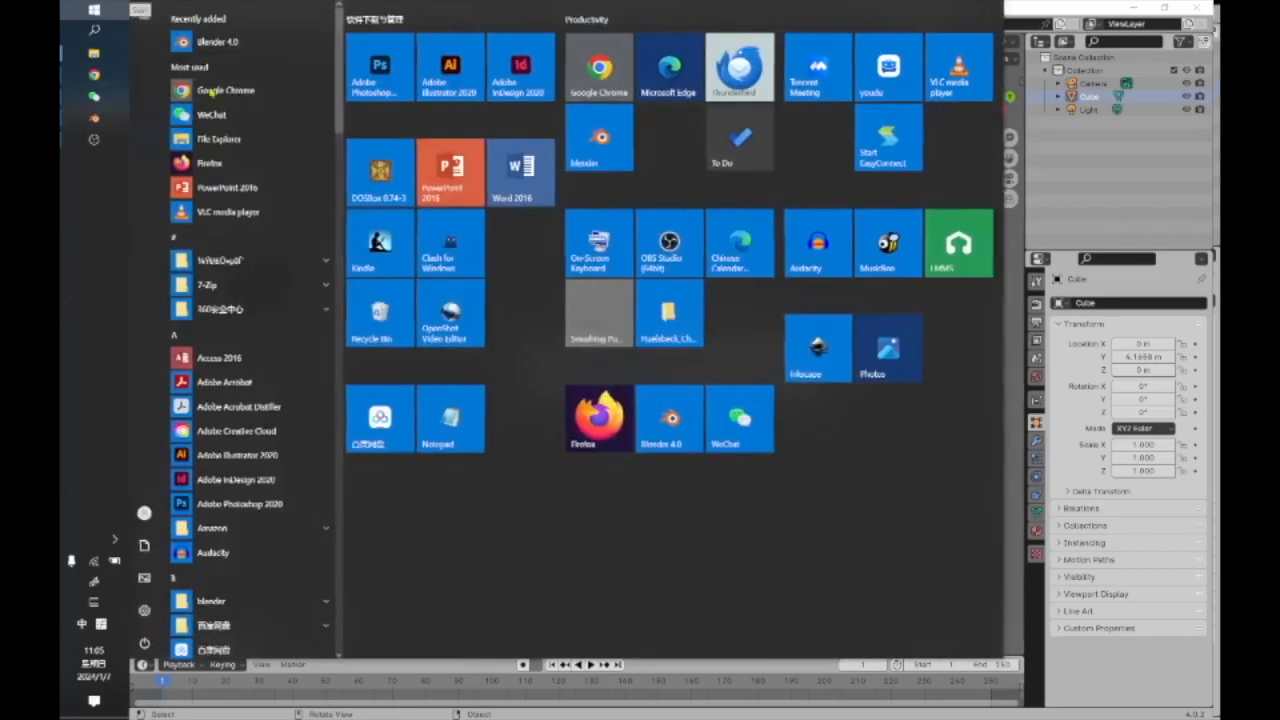
{"action": "left_click", "coordinate": [675, 450]}
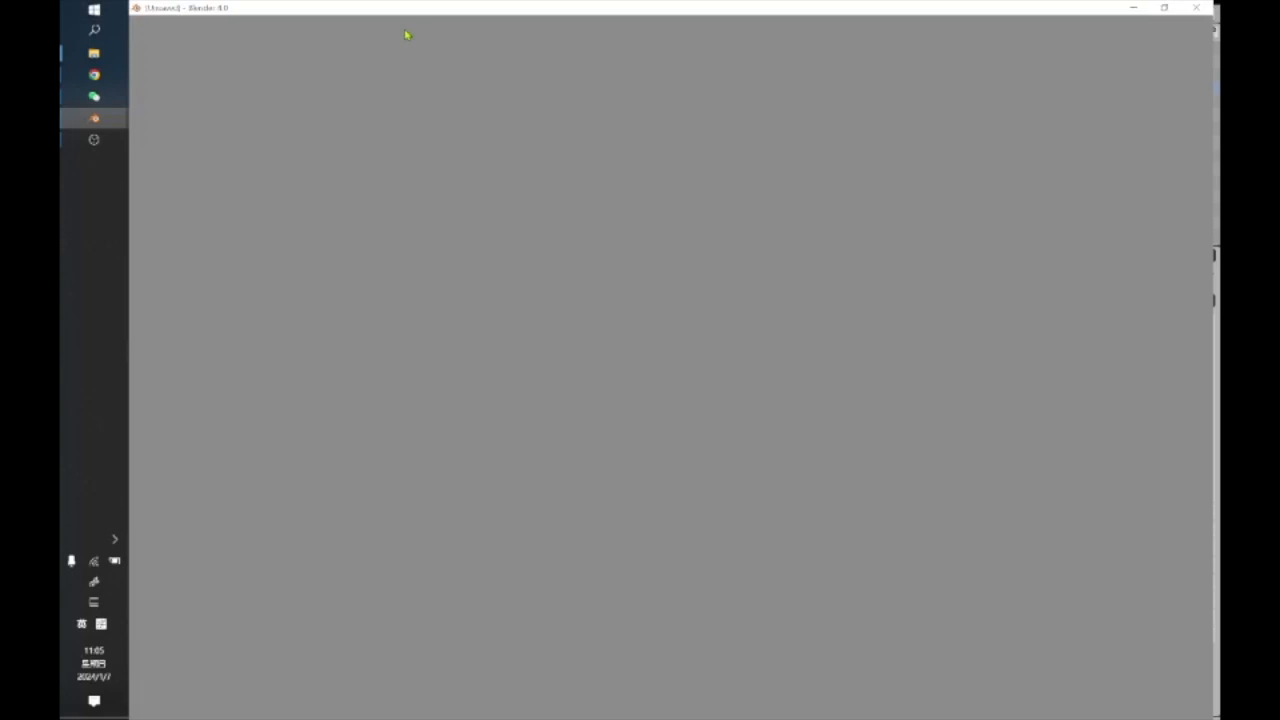
Return to the first Blender window and discard the unsaved changes to the moved-cube scene.
{"action": "mouse_move", "coordinate": [95, 120]}
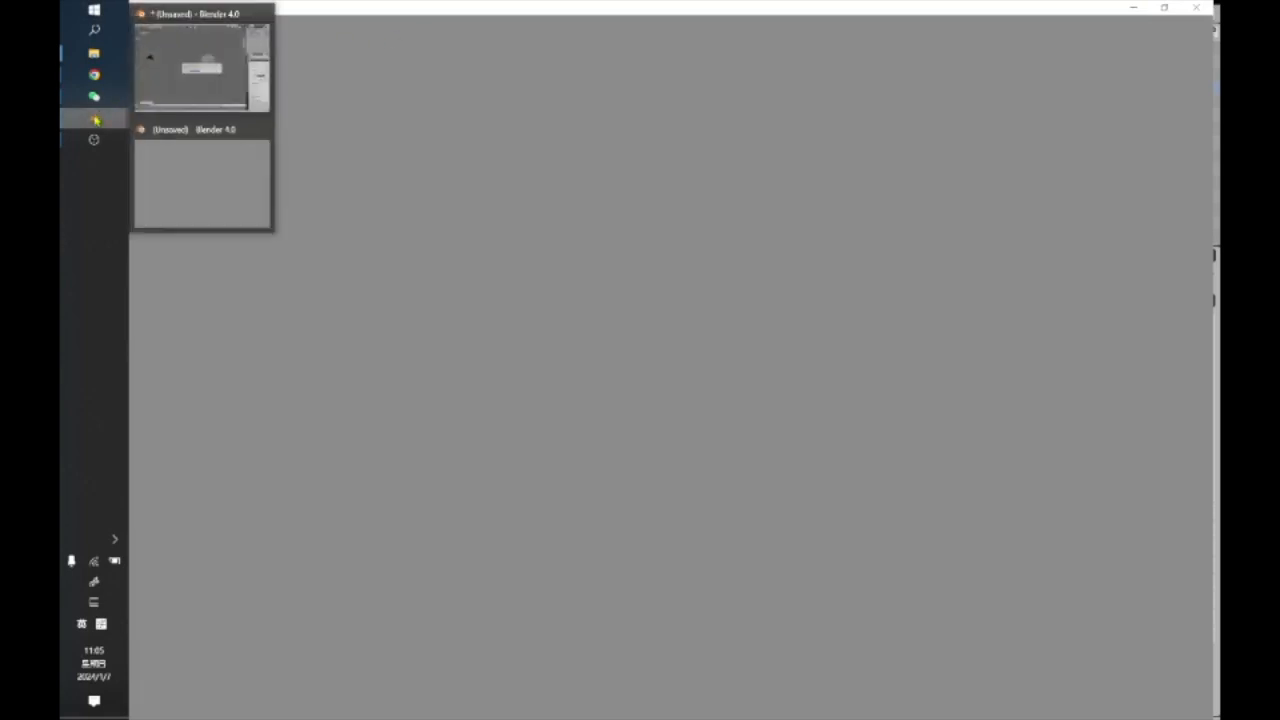
{"action": "left_click", "coordinate": [155, 66]}
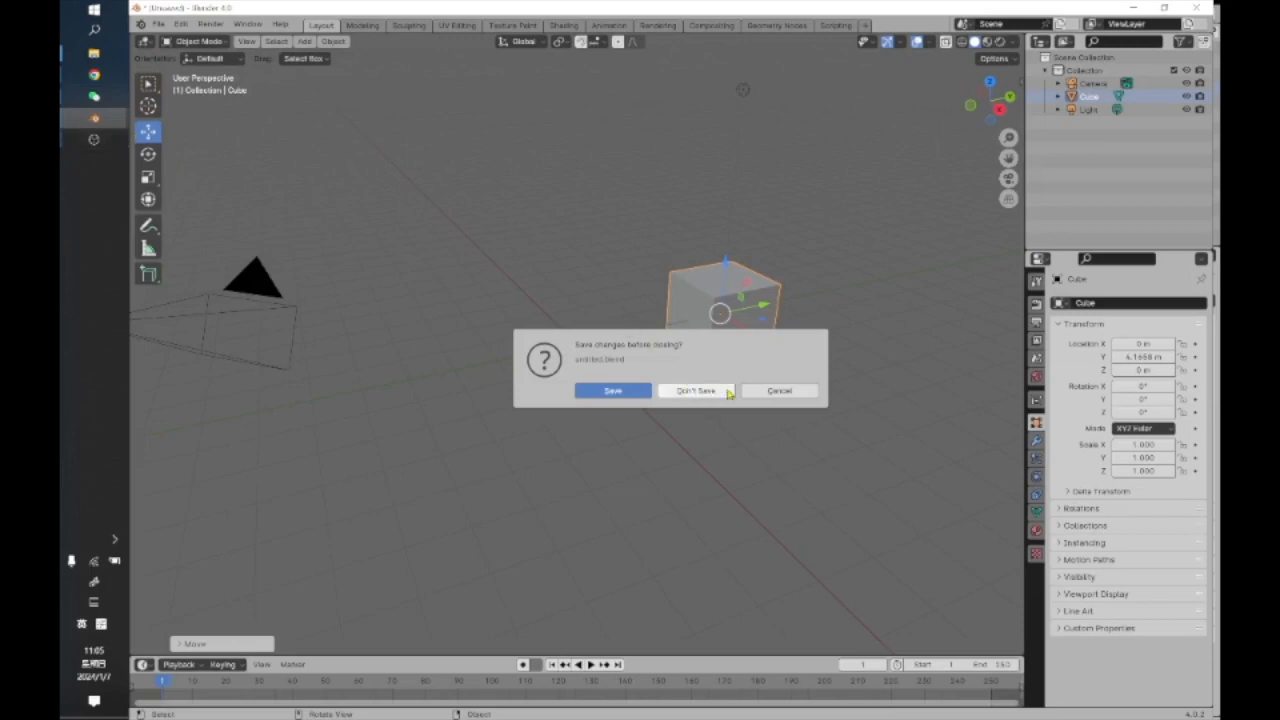
{"action": "left_click", "coordinate": [725, 395]}
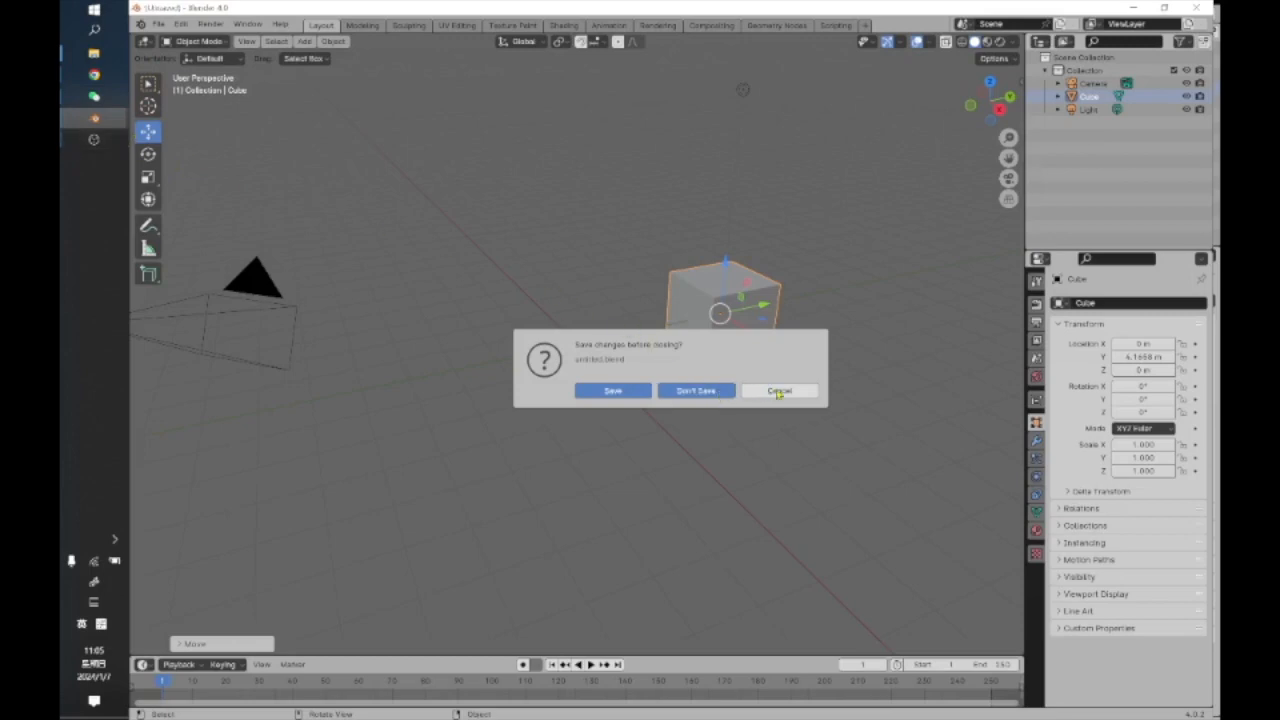
Switch to the second Blender window showing the splash screen and close it.
{"action": "scroll", "coordinate": [655, 366], "scroll_direction": "up", "scroll_amount": 3}
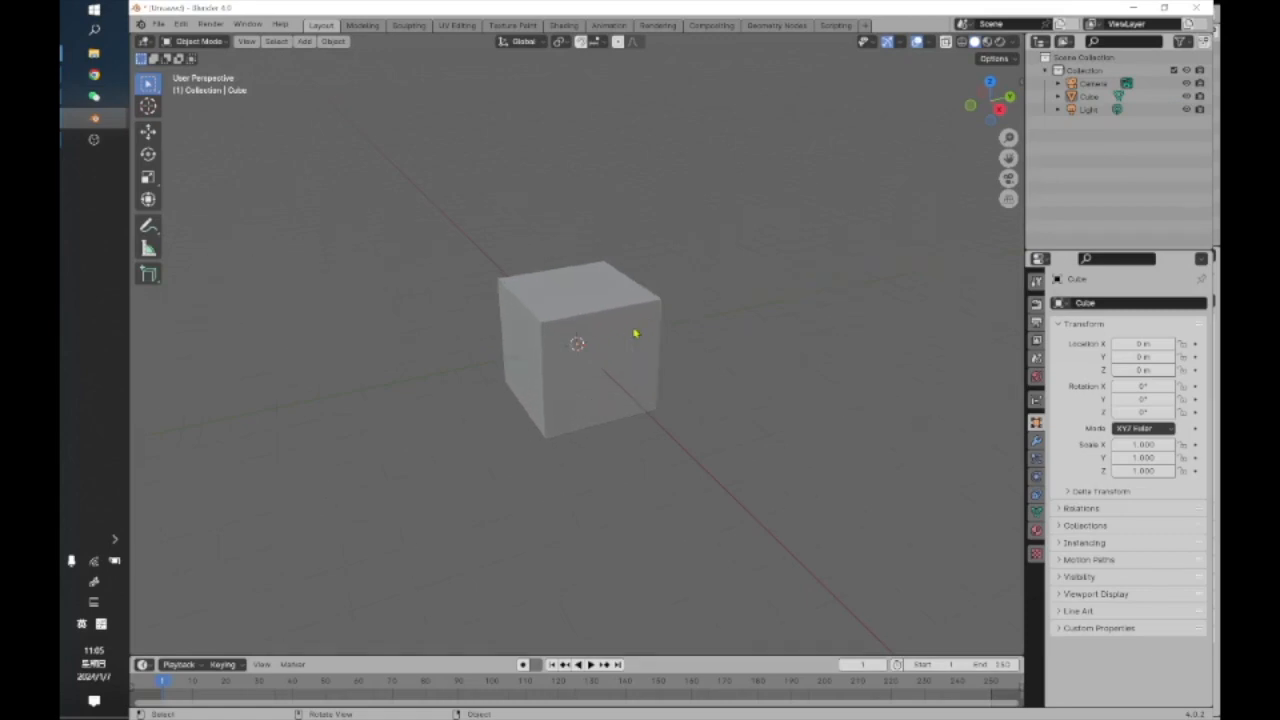
{"action": "left_click", "coordinate": [158, 23]}
{"action": "mouse_move", "coordinate": [107, 125]}
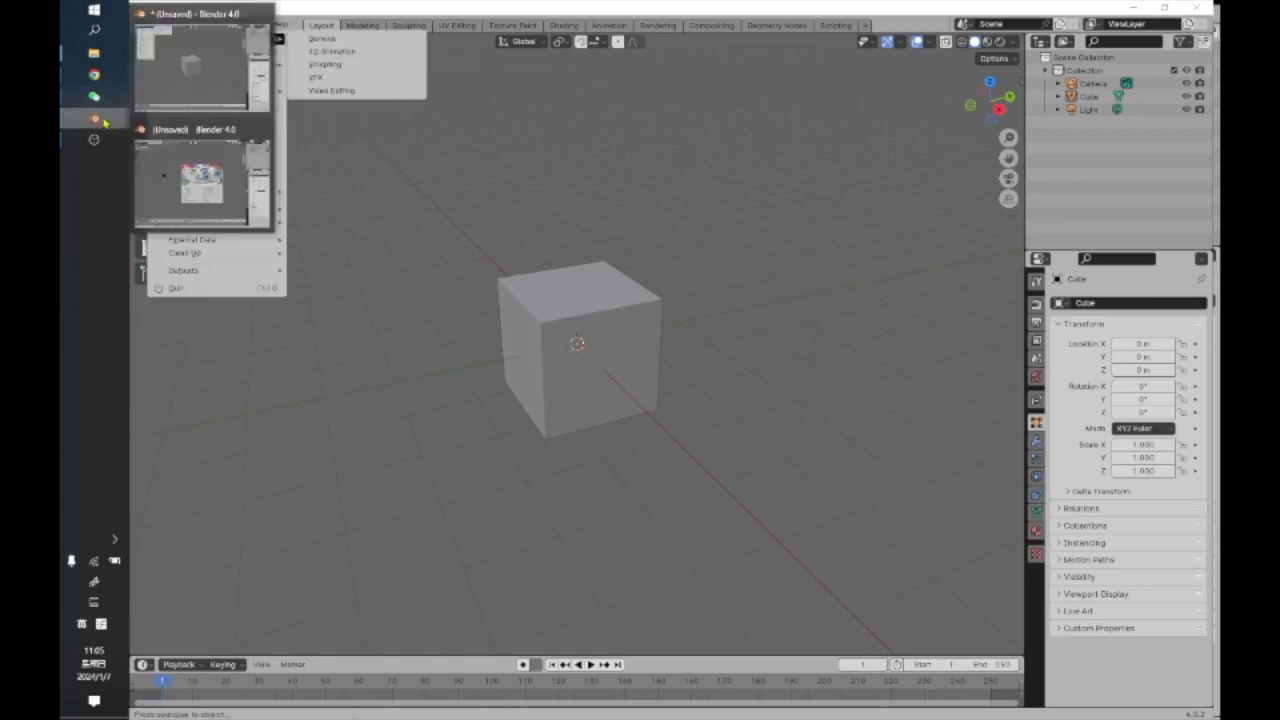
{"action": "left_click", "coordinate": [200, 179]}
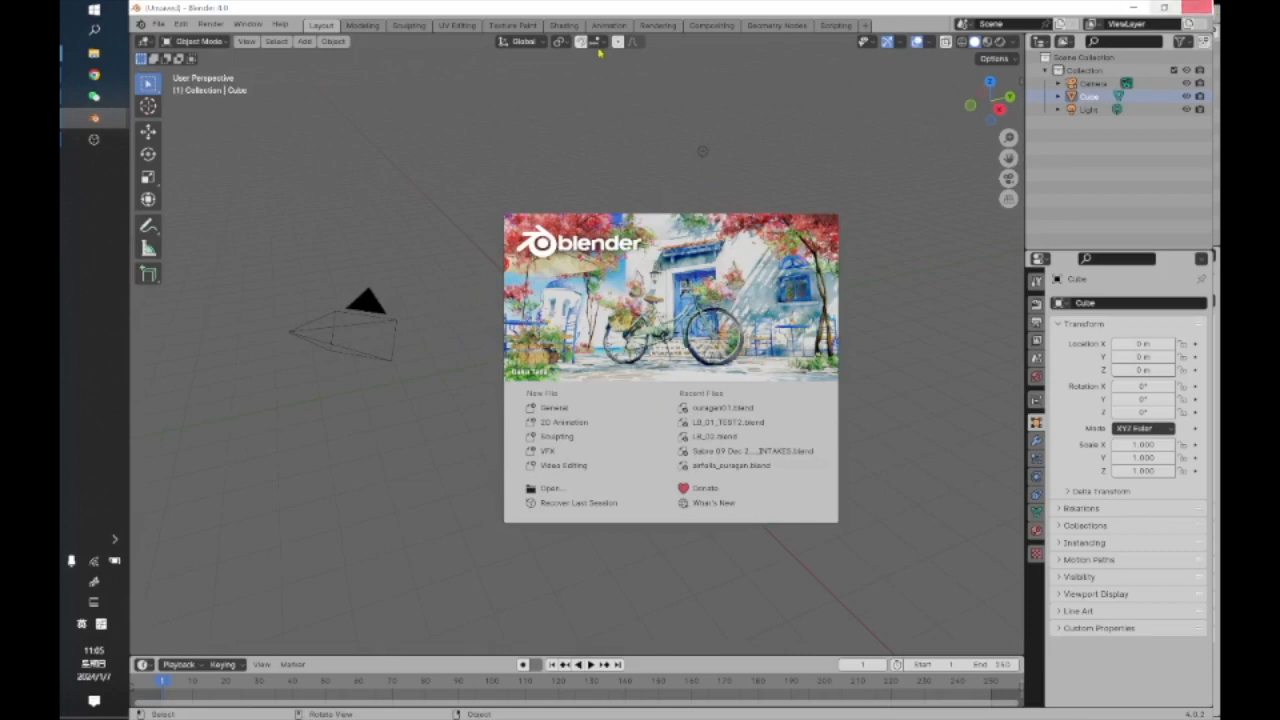
{"action": "left_click", "coordinate": [1197, 8]}
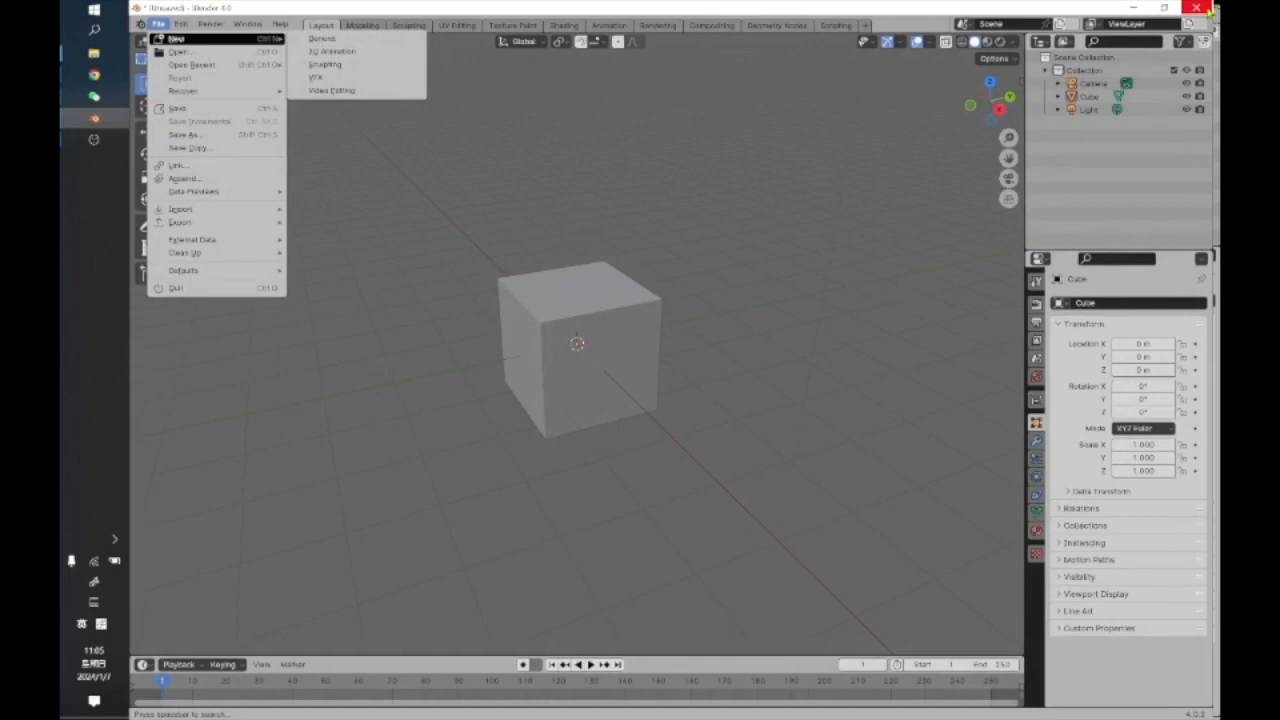
{"action": "left_click", "coordinate": [94, 138]}
{"action": "left_click", "coordinate": [93, 135]}
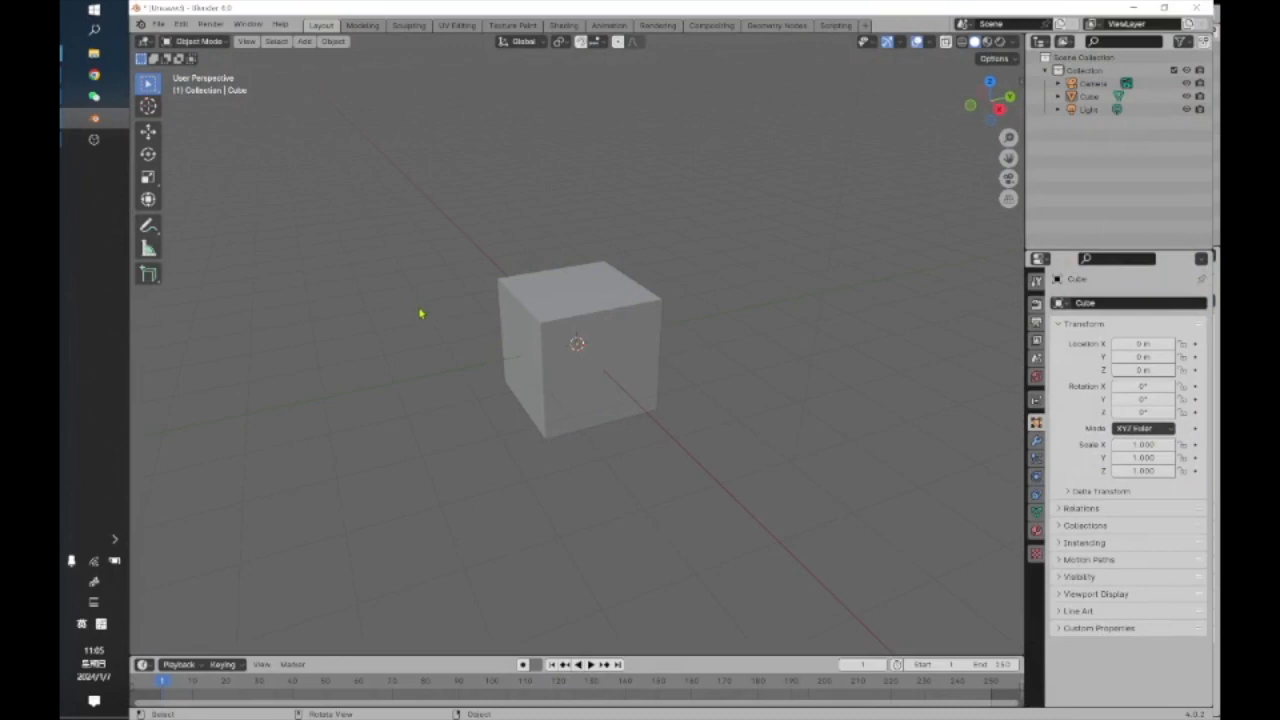
{"action": "scroll", "coordinate": [472, 268], "scroll_direction": "up", "scroll_amount": 2}
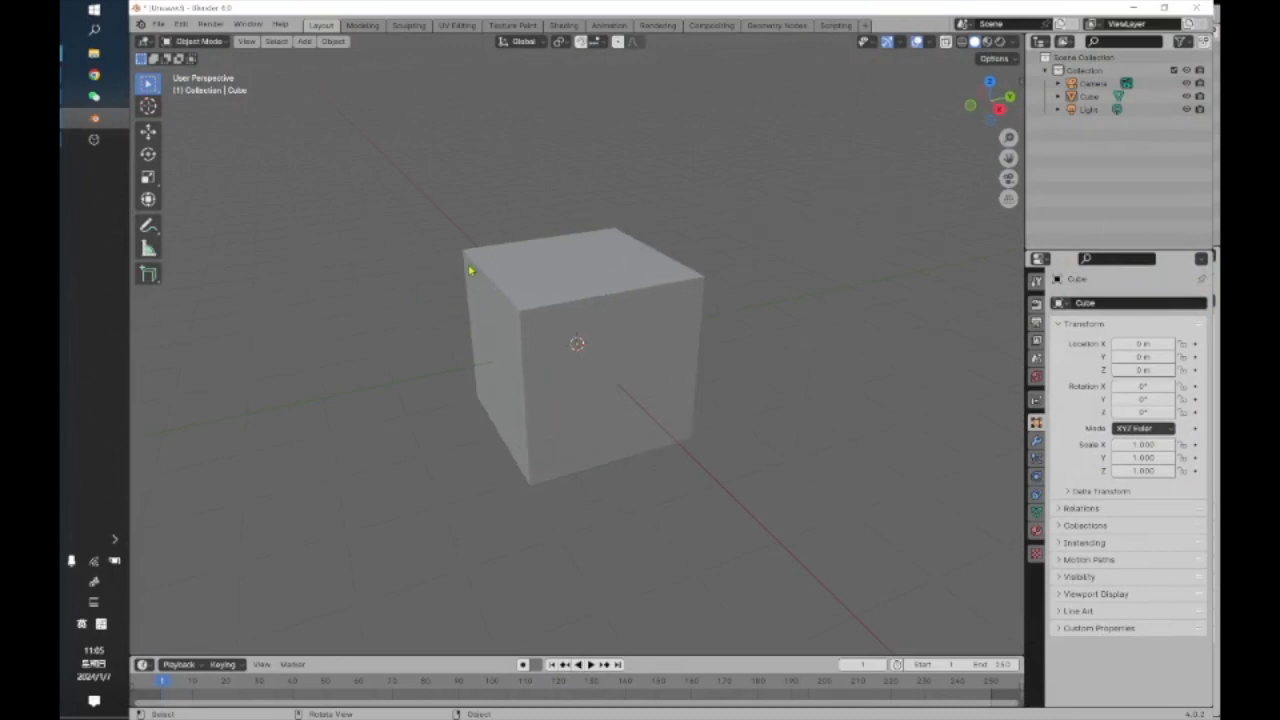
{"action": "scroll", "coordinate": [468, 274], "scroll_direction": "down", "scroll_amount": 1}
{"action": "scroll", "coordinate": [467, 276], "scroll_direction": "up", "scroll_amount": 2}
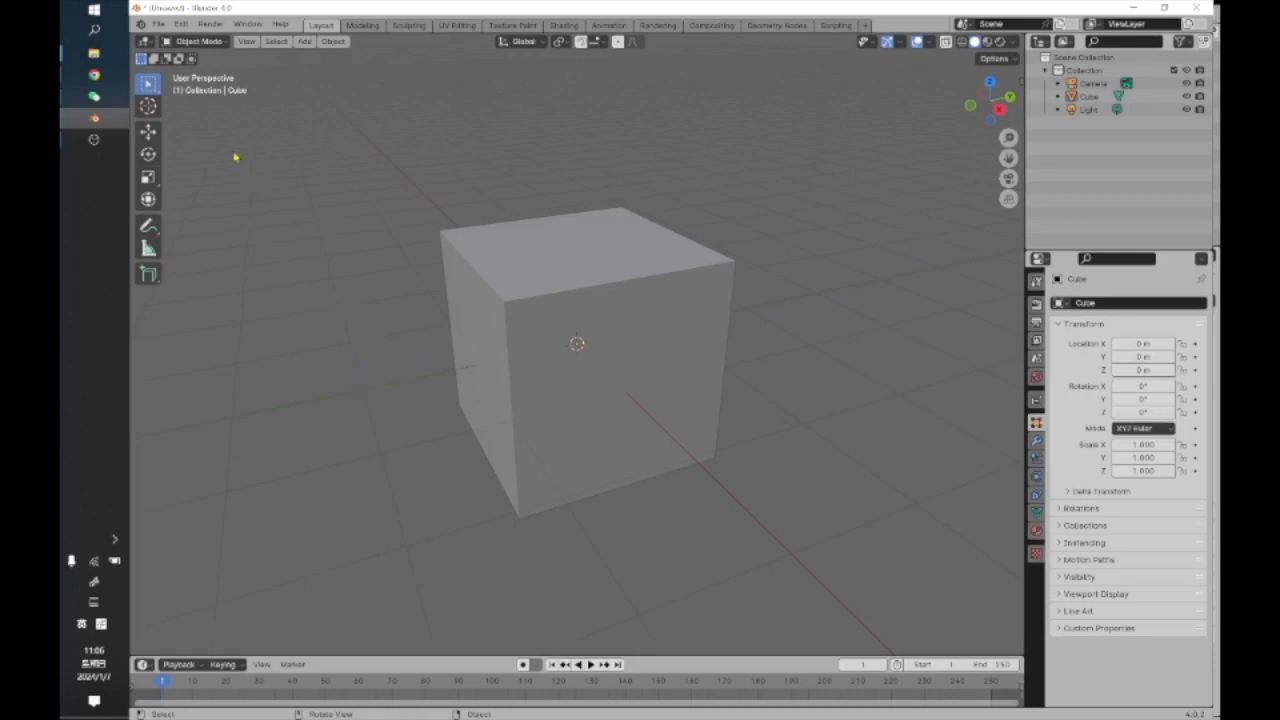
Open the Preferences, enlarge their window and show the Interface settings.
{"action": "left_click", "coordinate": [160, 24]}
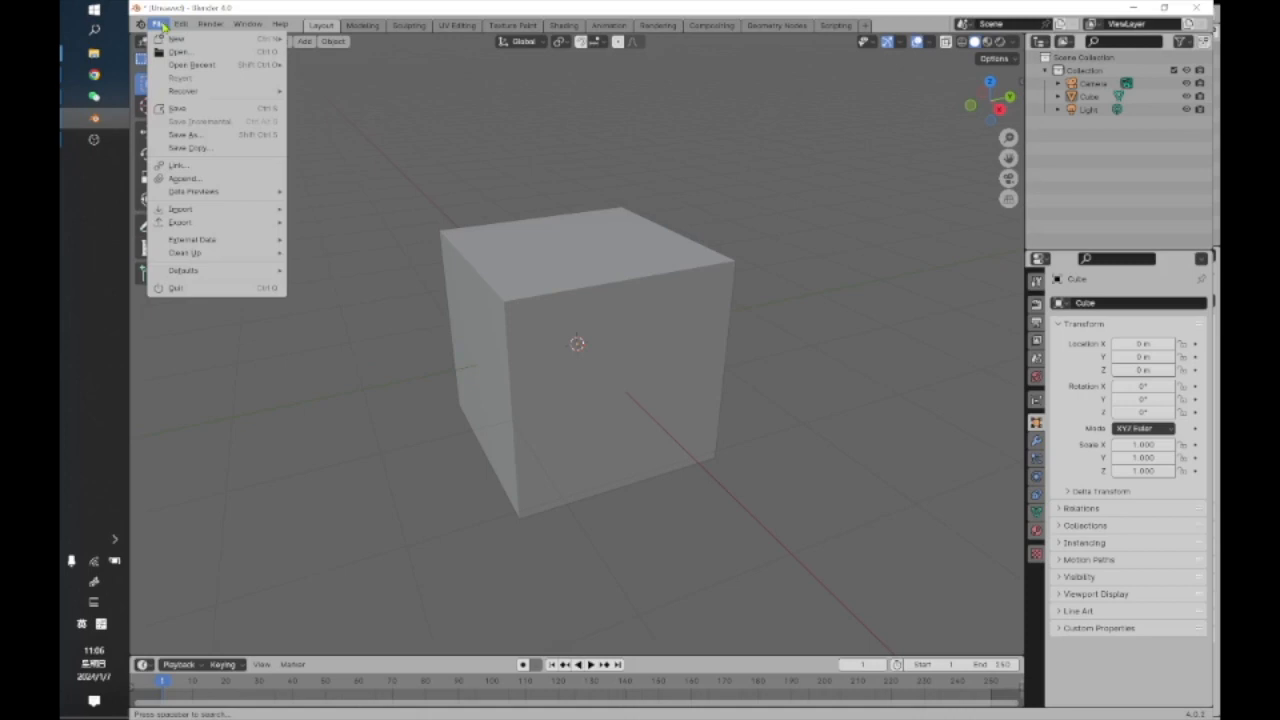
{"action": "mouse_move", "coordinate": [181, 24]}
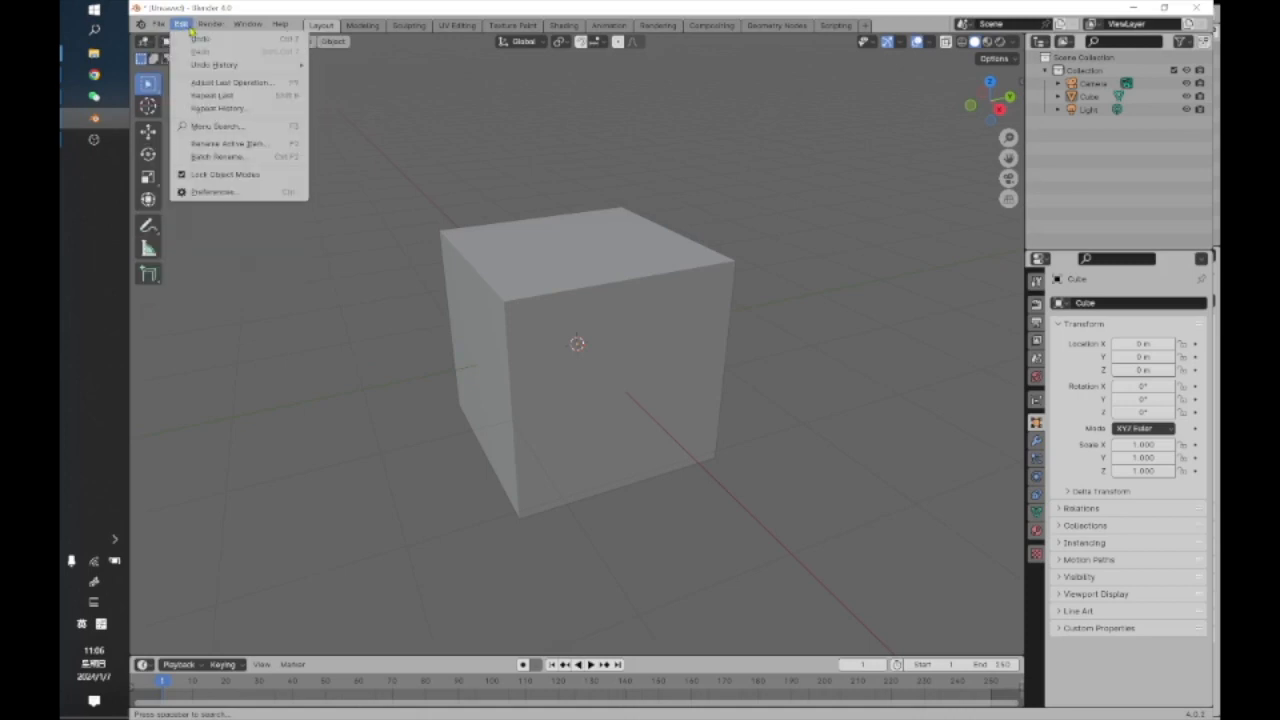
{"action": "left_click", "coordinate": [214, 192]}
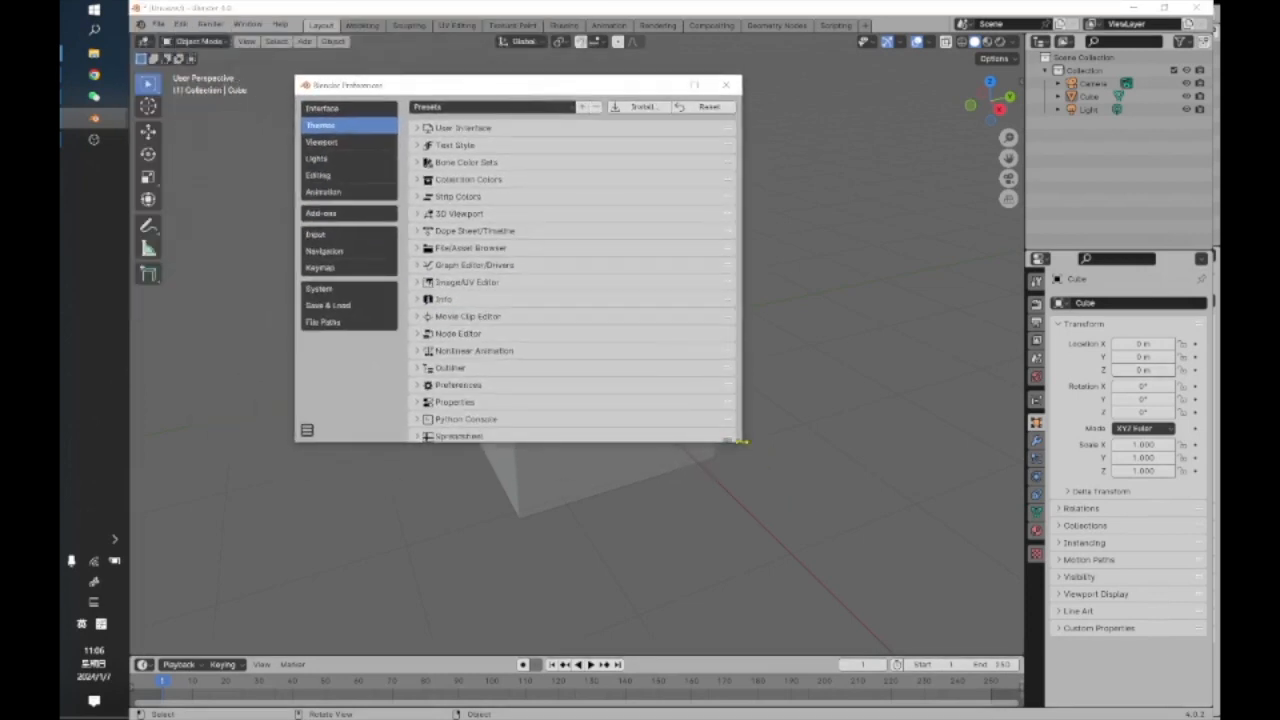
{"action": "left_click_drag", "start_coordinate": [739, 441], "coordinate": [883, 635]}
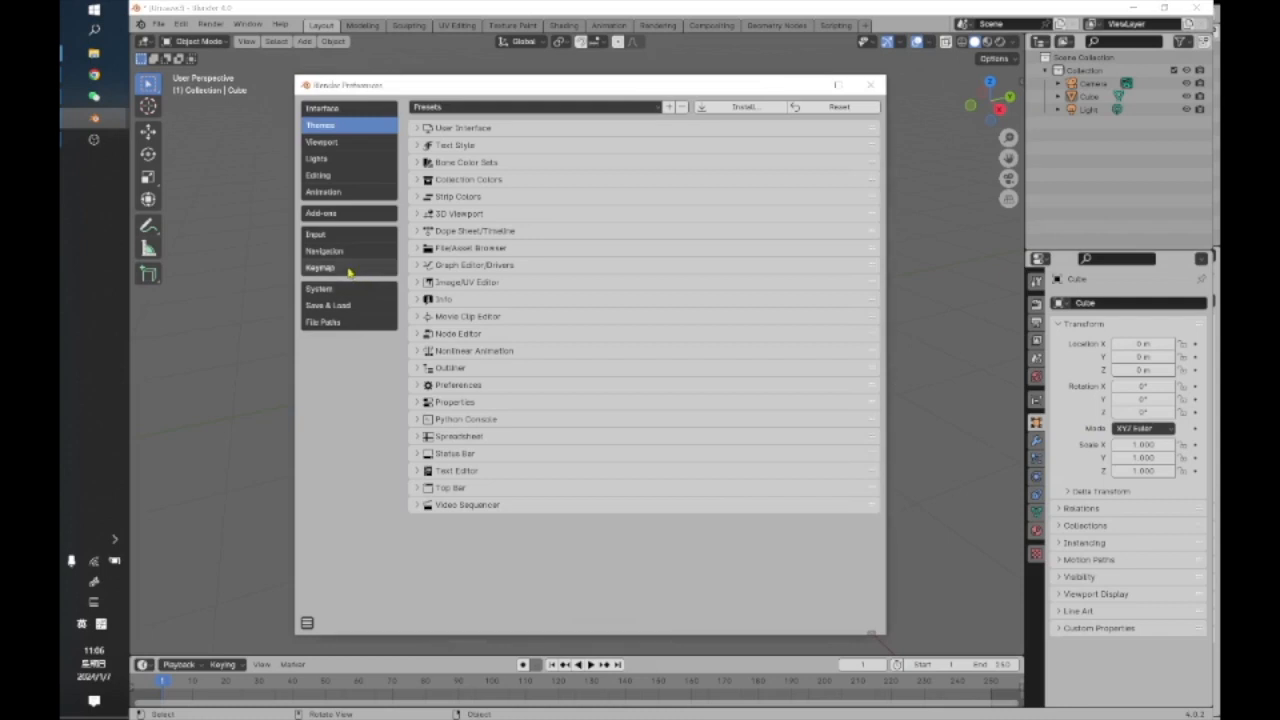
{"action": "left_click", "coordinate": [346, 109]}
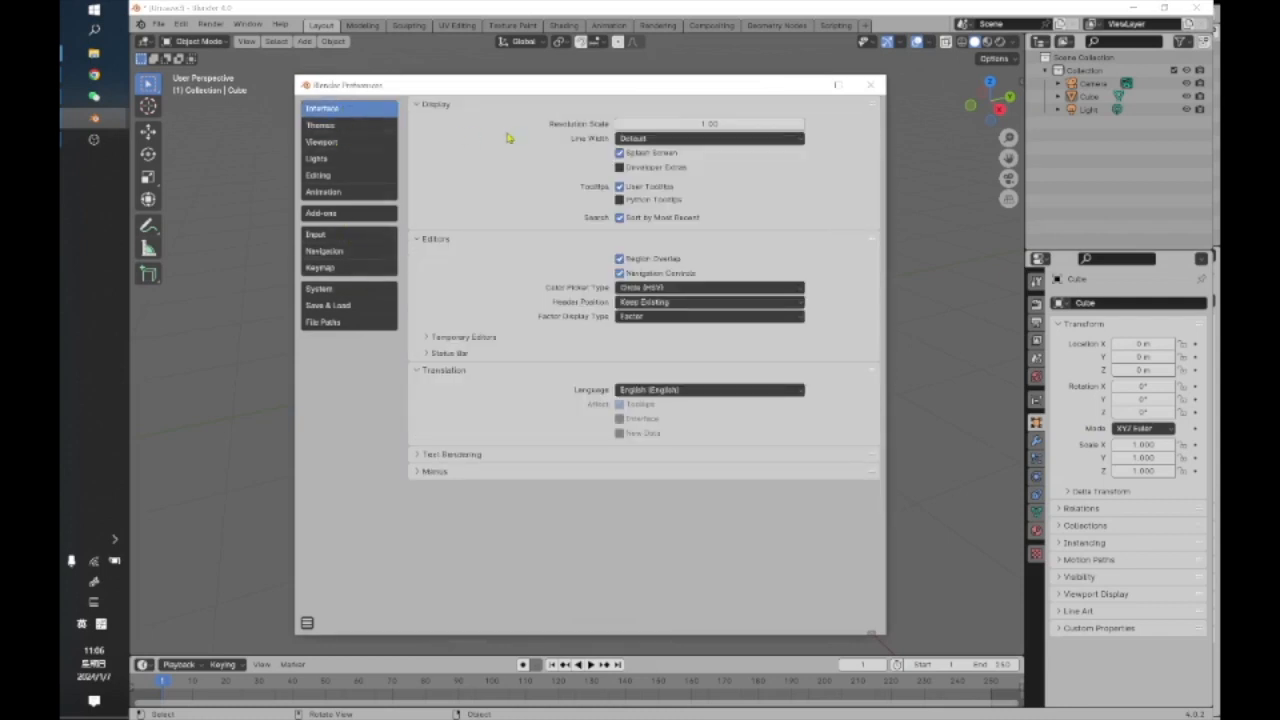
Set the interface language to Simplified Chinese.
{"action": "left_click", "coordinate": [694, 392]}
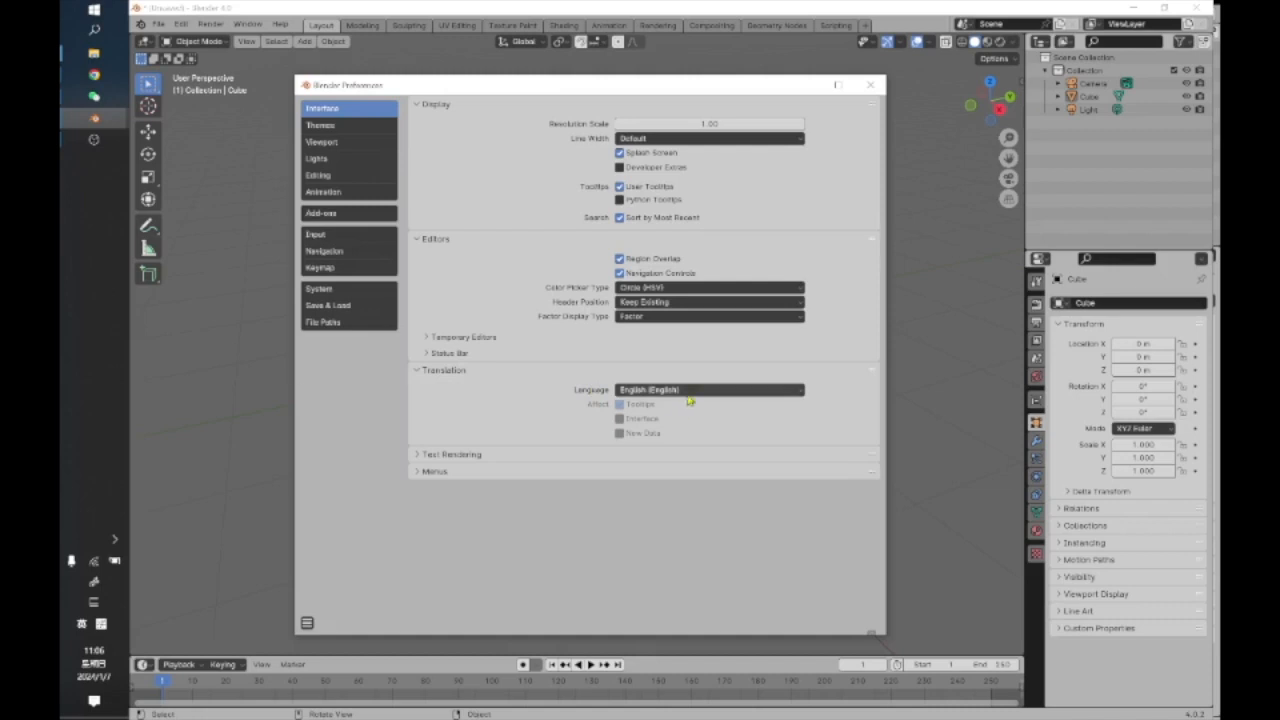
{"action": "left_click", "coordinate": [687, 392]}
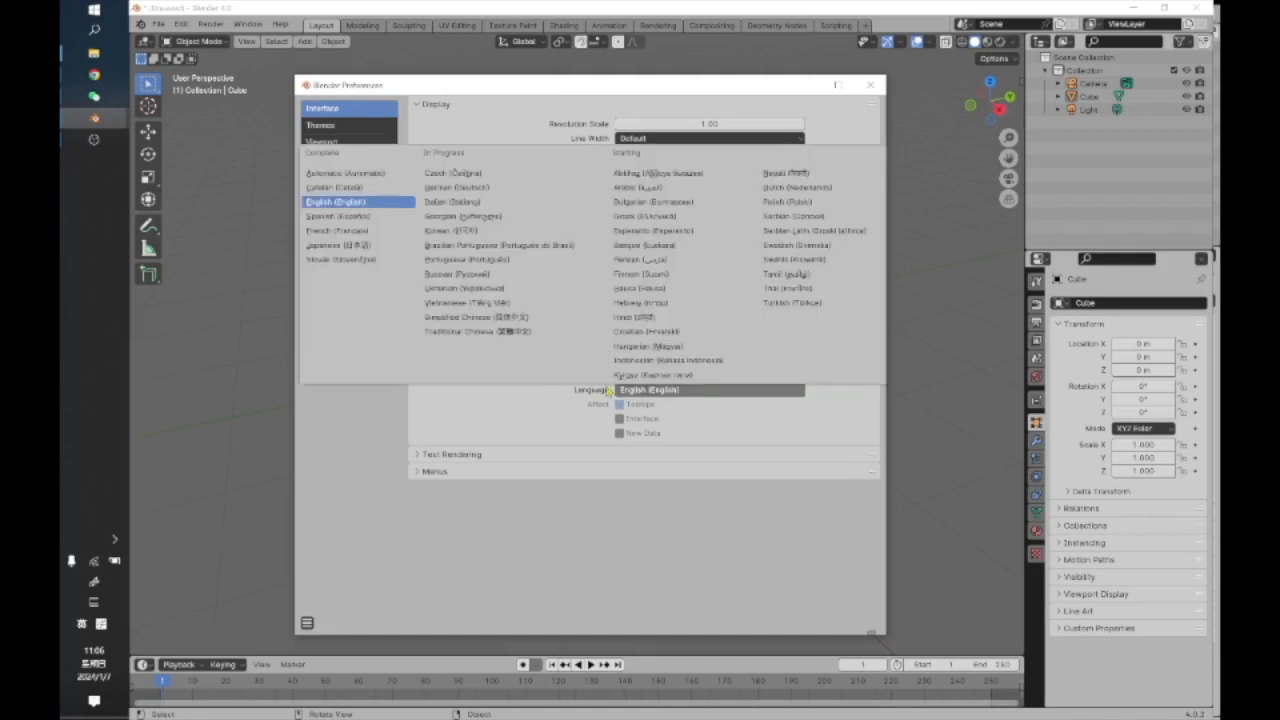
{"action": "left_click", "coordinate": [527, 318]}
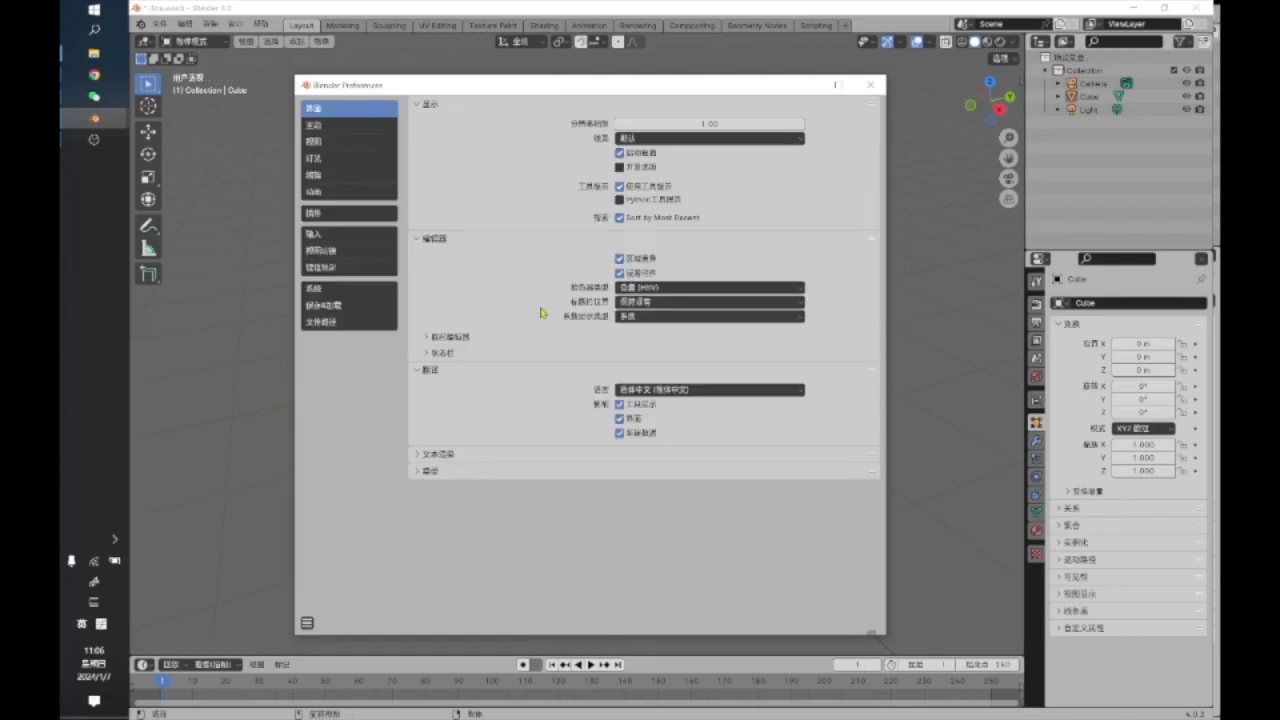
Switch the interface language to German (Deutsch).
{"action": "left_click", "coordinate": [669, 394]}
{"action": "left_click", "coordinate": [487, 187]}
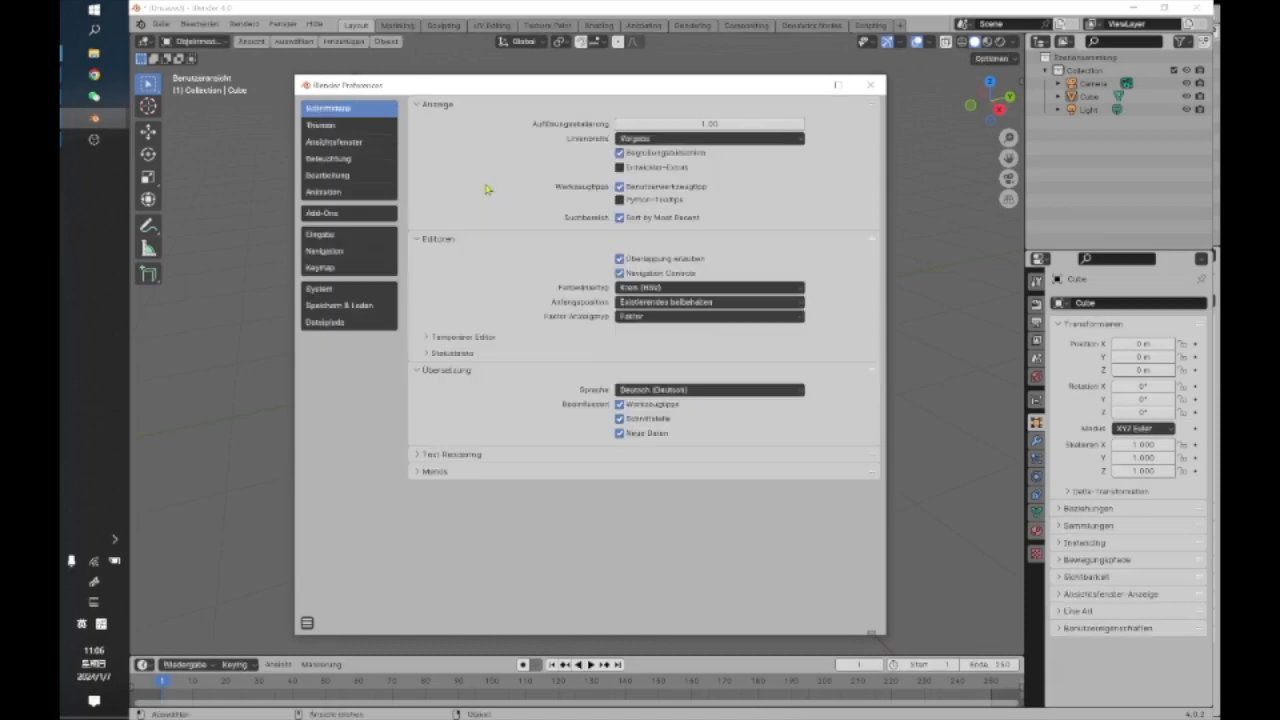
Set the interface language back to English (English).
{"action": "left_click", "coordinate": [693, 396]}
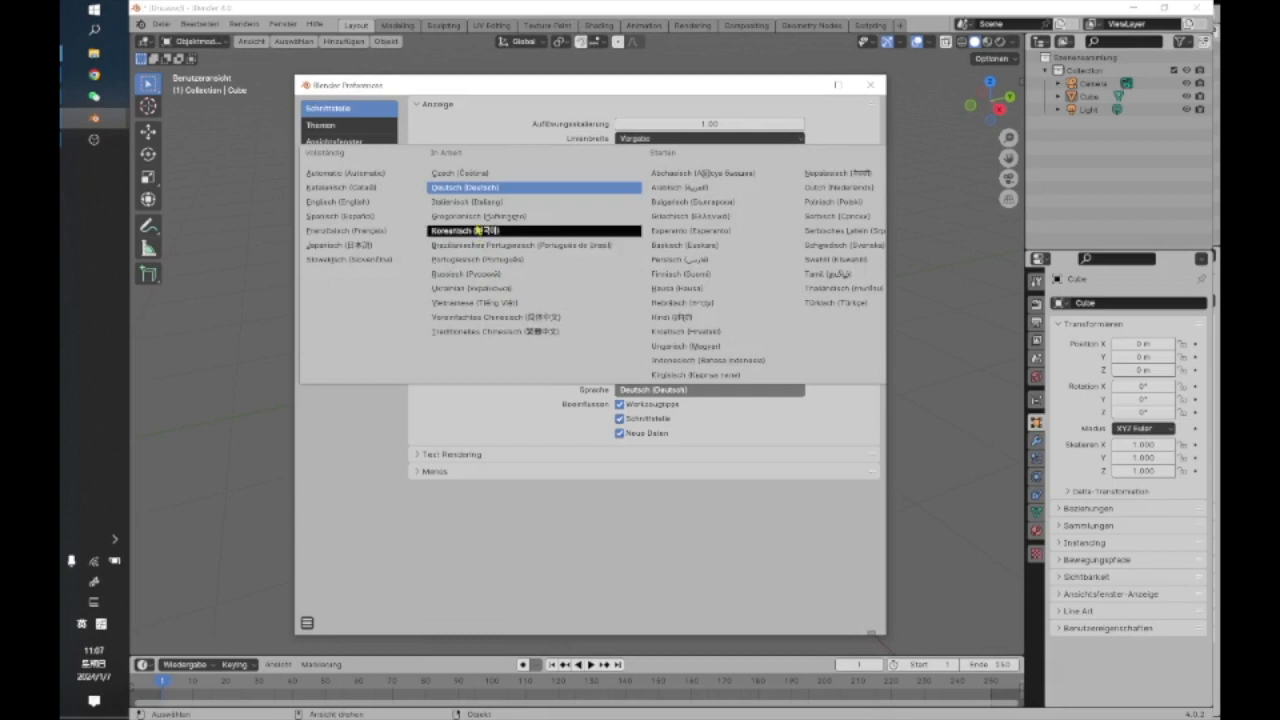
{"action": "left_click", "coordinate": [357, 202]}
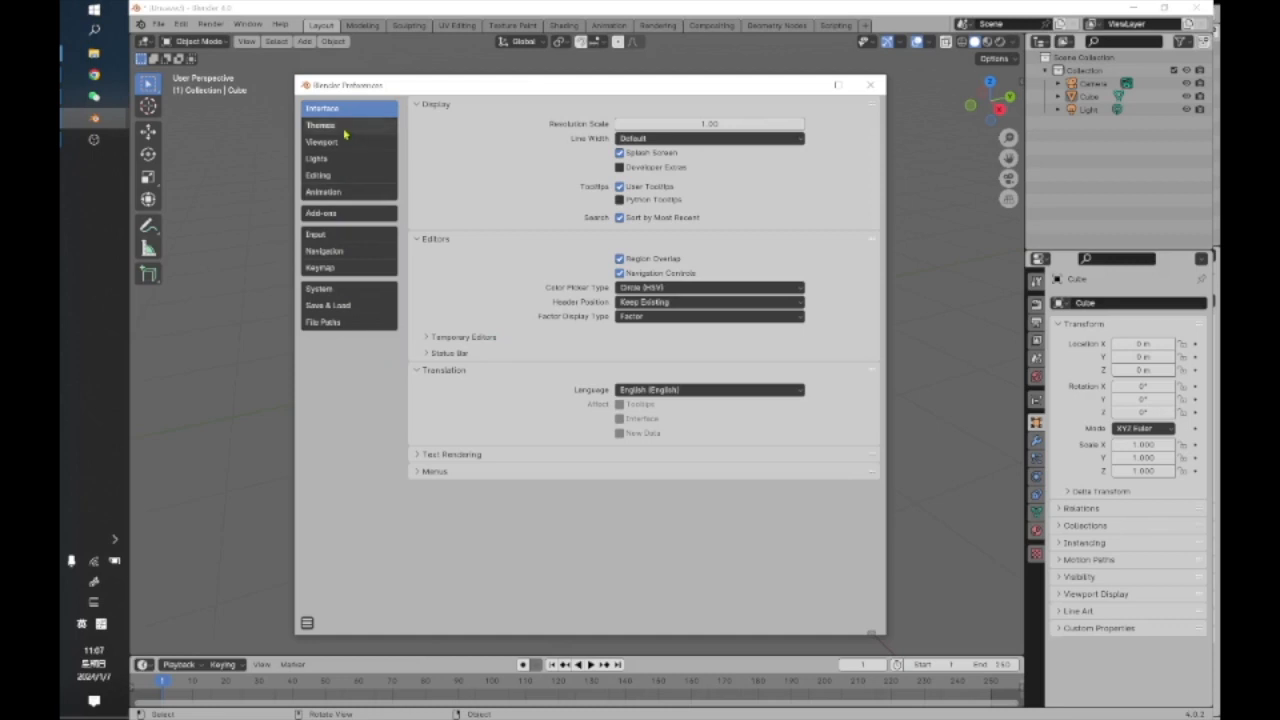
Show the Input preferences, disable Emulate 3 Button Mouse and enable it again.
{"action": "left_click", "coordinate": [345, 236]}
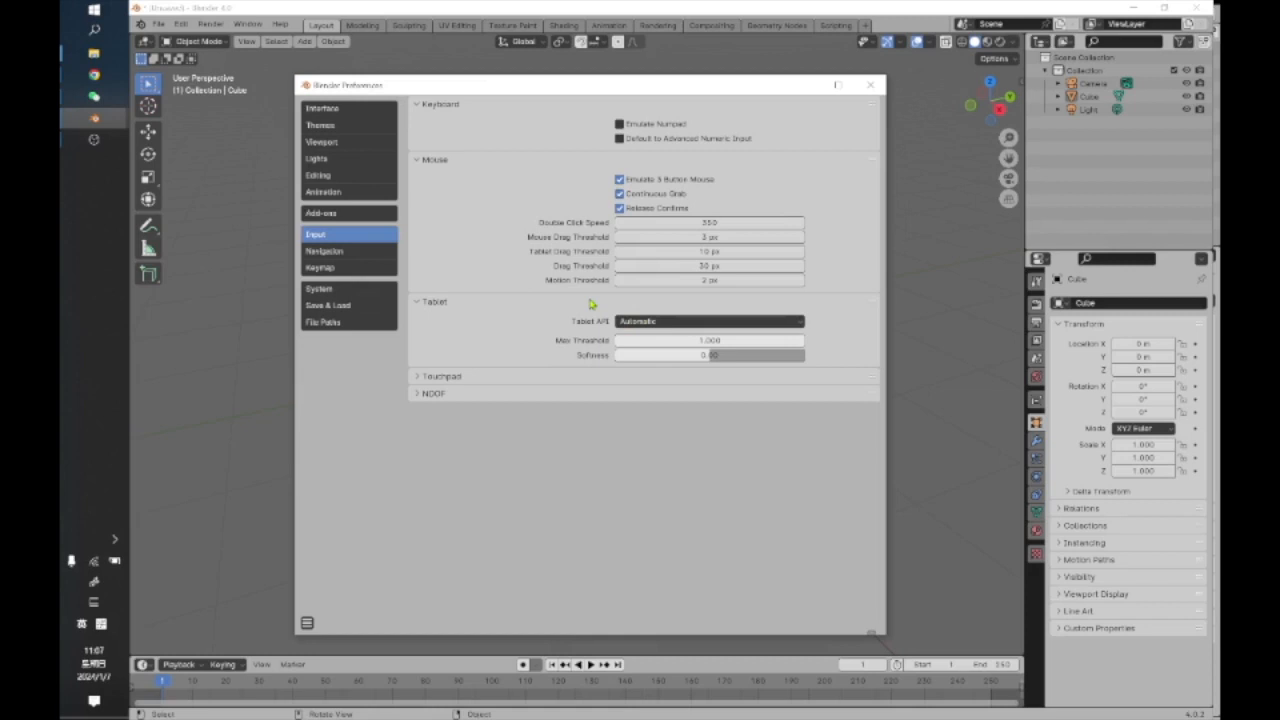
{"action": "left_click", "coordinate": [619, 179]}
{"action": "left_click", "coordinate": [620, 181]}
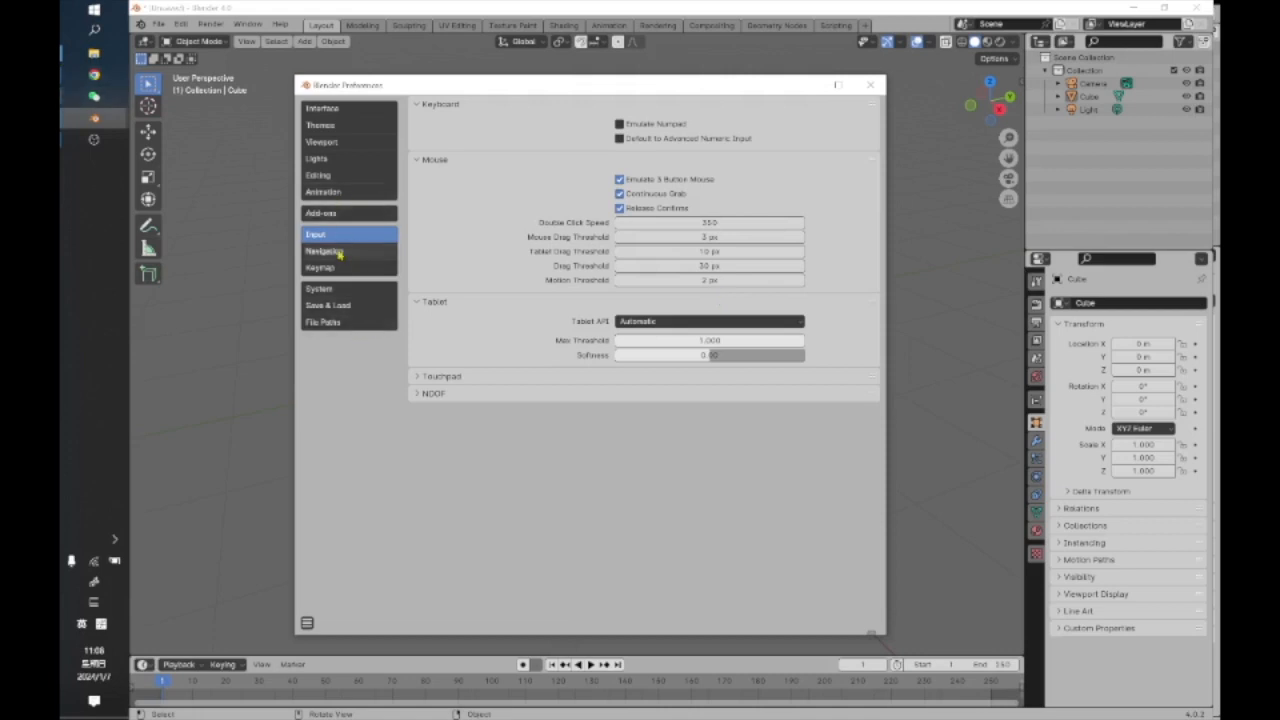
Browse the add-ons list in the Preferences, expand the details of Object: Bool Tool and collapse them again.
{"action": "left_click", "coordinate": [362, 218]}
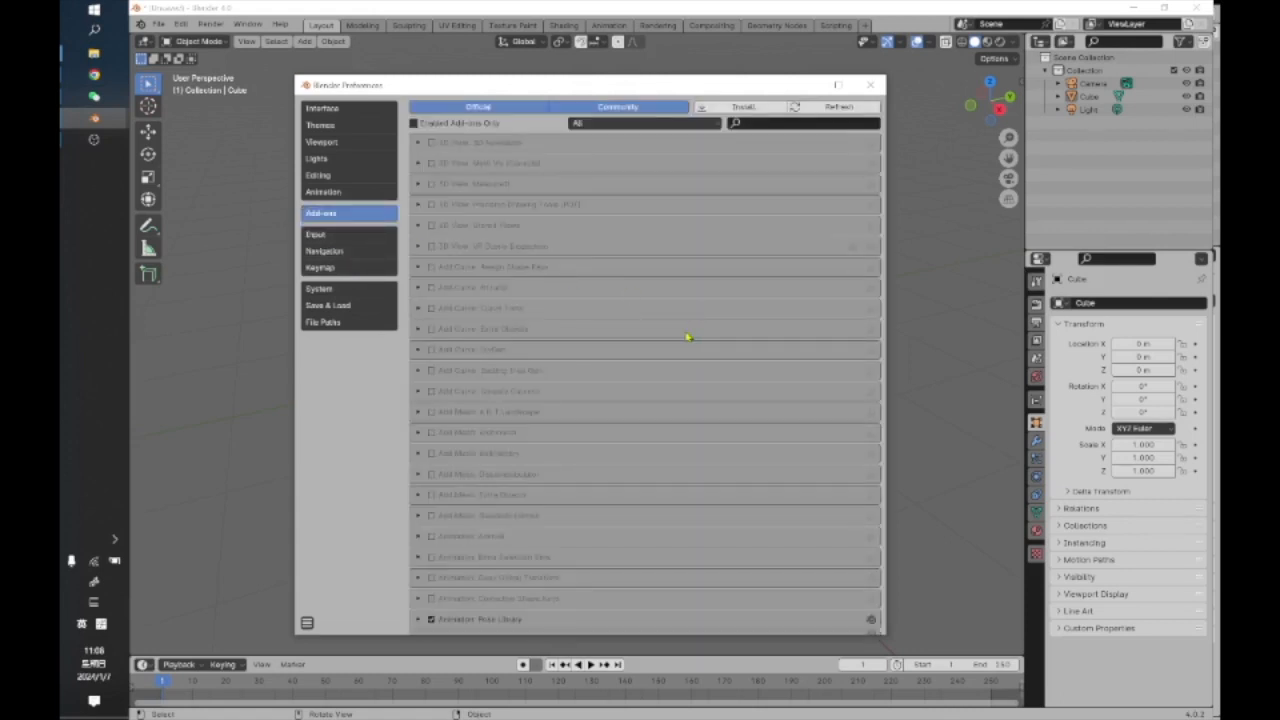
{"action": "scroll", "coordinate": [688, 335], "scroll_direction": "down", "scroll_amount": 5}
{"action": "scroll", "coordinate": [685, 339], "scroll_direction": "down", "scroll_amount": 3}
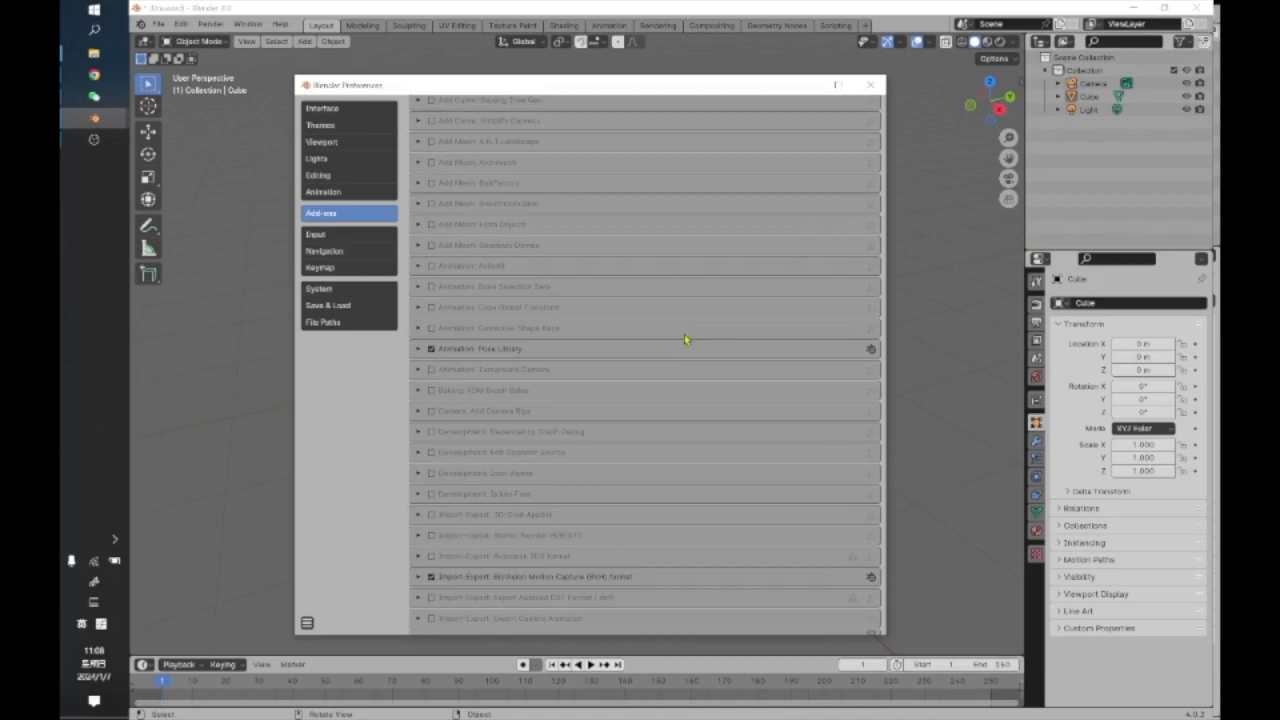
{"action": "scroll", "coordinate": [686, 339], "scroll_direction": "down", "scroll_amount": 8}
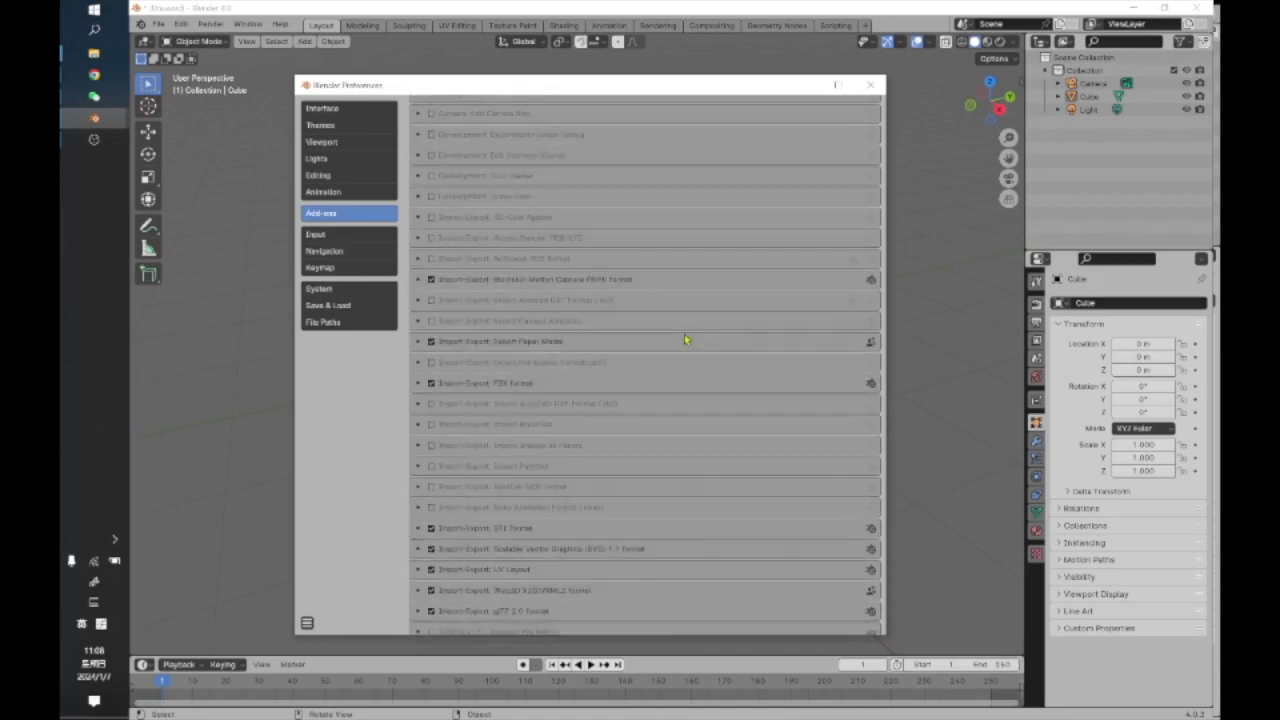
{"action": "scroll", "coordinate": [685, 339], "scroll_direction": "down", "scroll_amount": 15}
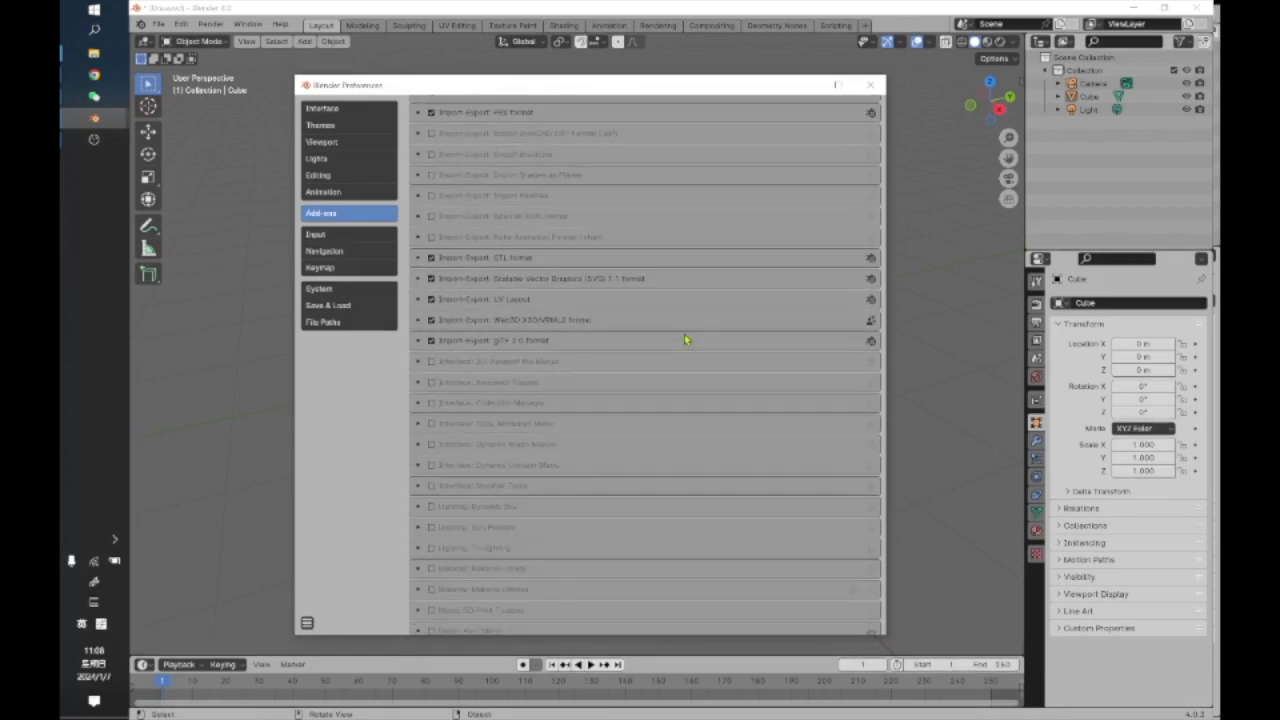
{"action": "scroll", "coordinate": [688, 338], "scroll_direction": "down", "scroll_amount": 5}
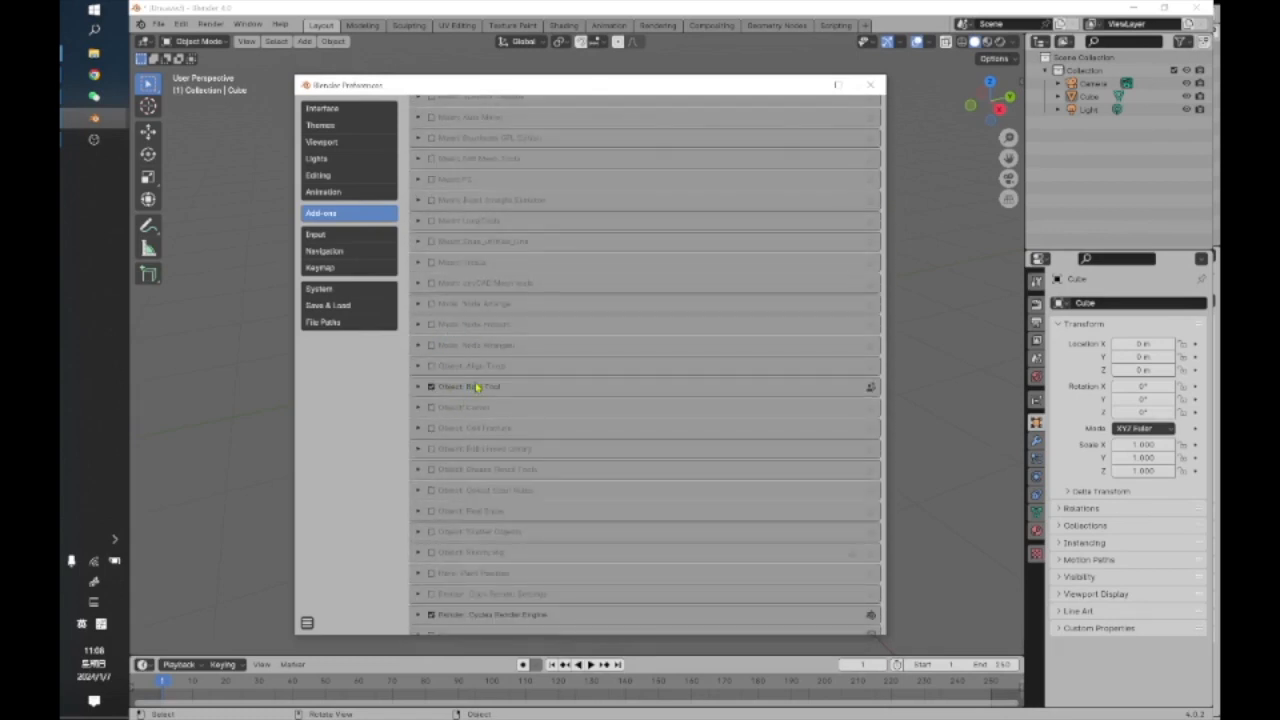
{"action": "left_click", "coordinate": [418, 387]}
{"action": "left_click", "coordinate": [419, 388]}
{"action": "left_click", "coordinate": [419, 388]}
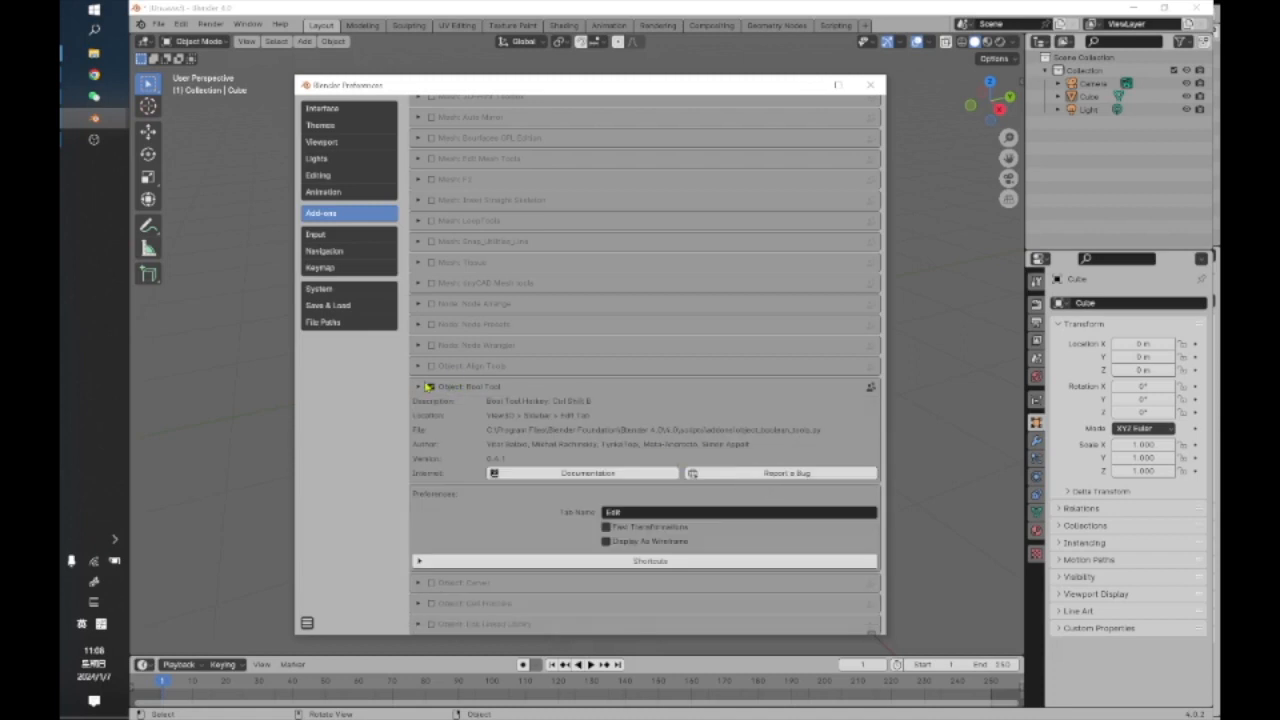
{"action": "left_click", "coordinate": [422, 387]}
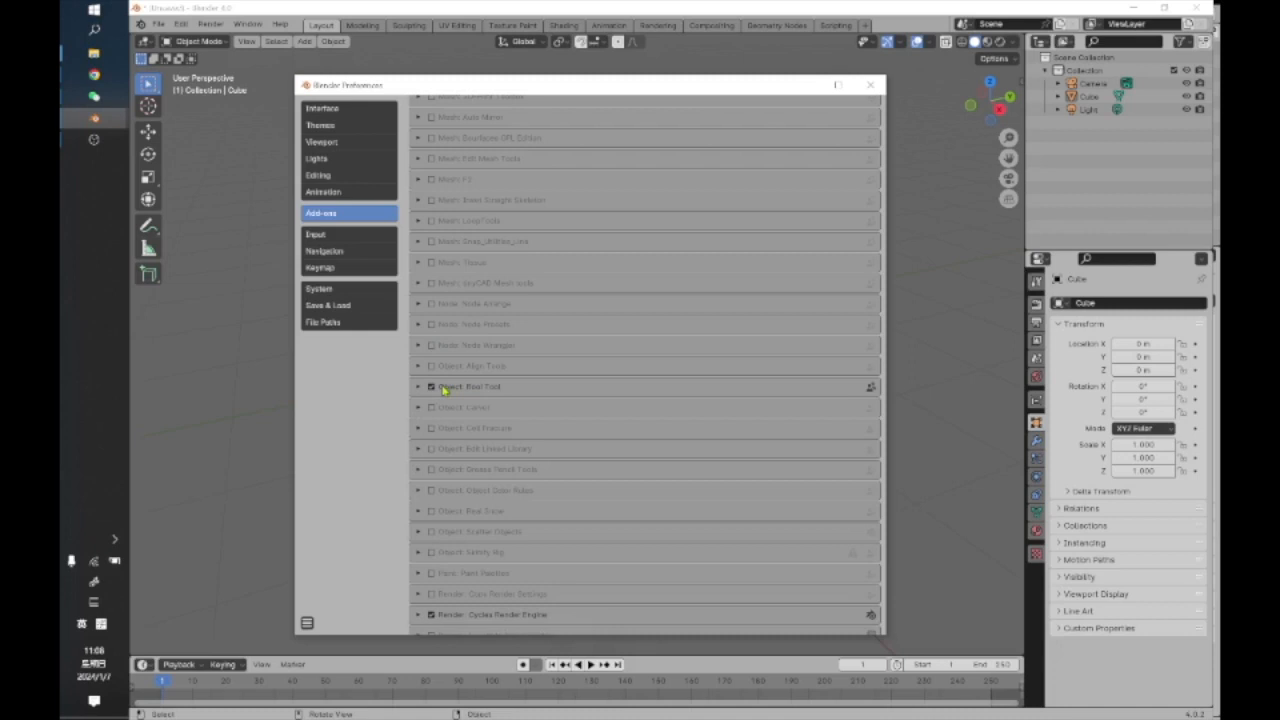
Disable the Object: Bool Tool add-on and enable it again.
{"action": "left_click", "coordinate": [428, 390]}
{"action": "left_click", "coordinate": [428, 390]}
{"action": "left_click", "coordinate": [431, 388]}
{"action": "left_click", "coordinate": [431, 387]}
Disable the Import-Export: Export Paper Model add-on and enable it again.
{"action": "scroll", "coordinate": [627, 459], "scroll_direction": "down", "scroll_amount": 7}
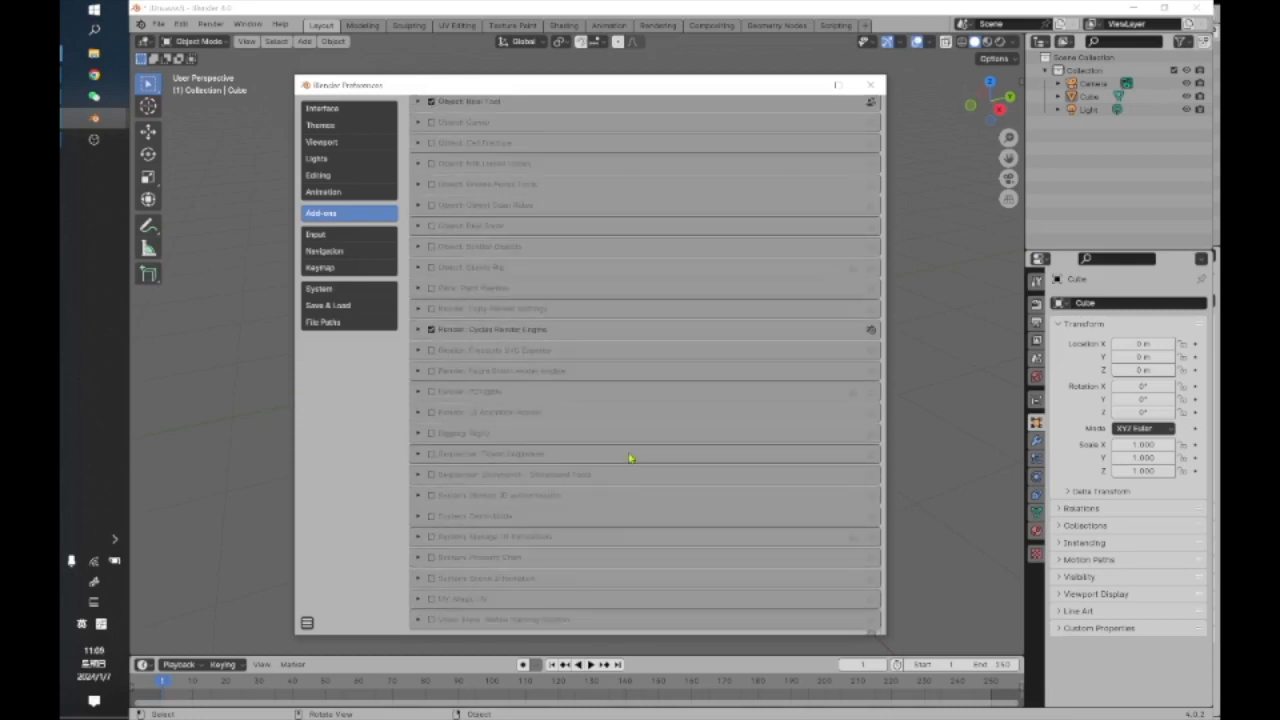
{"action": "scroll", "coordinate": [627, 460], "scroll_direction": "up", "scroll_amount": 20}
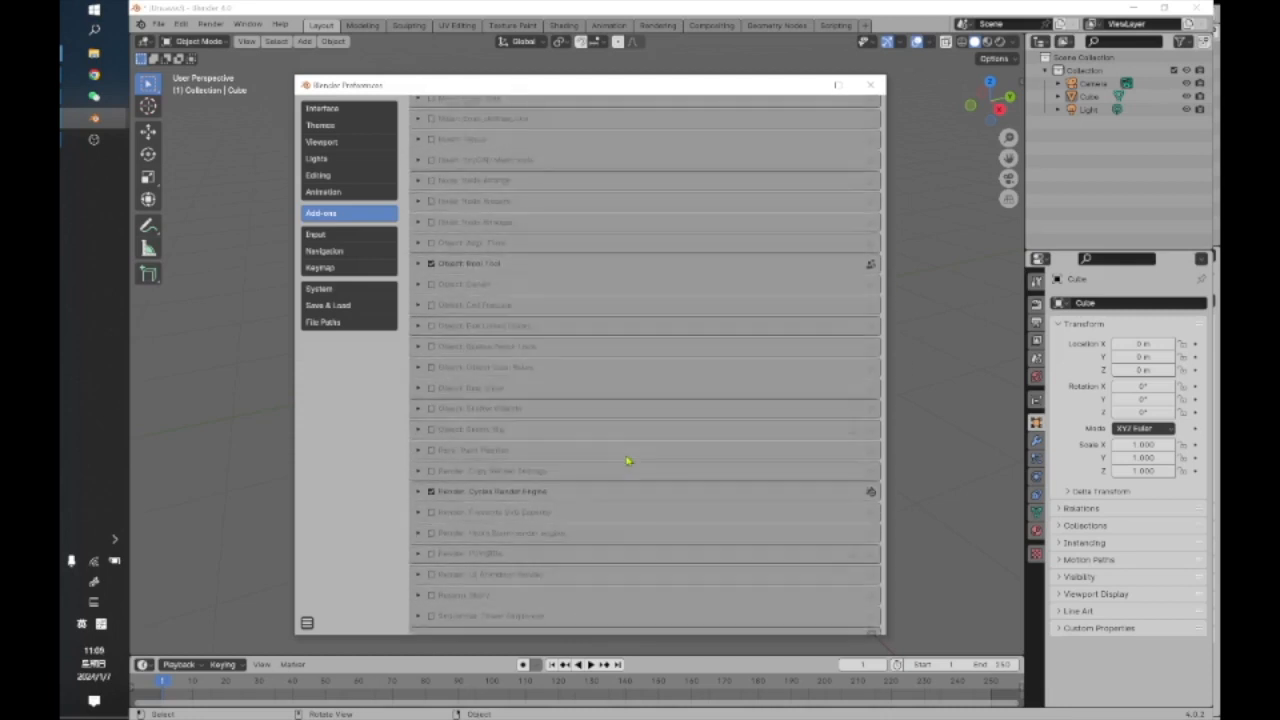
{"action": "scroll", "coordinate": [627, 460], "scroll_direction": "up", "scroll_amount": 2}
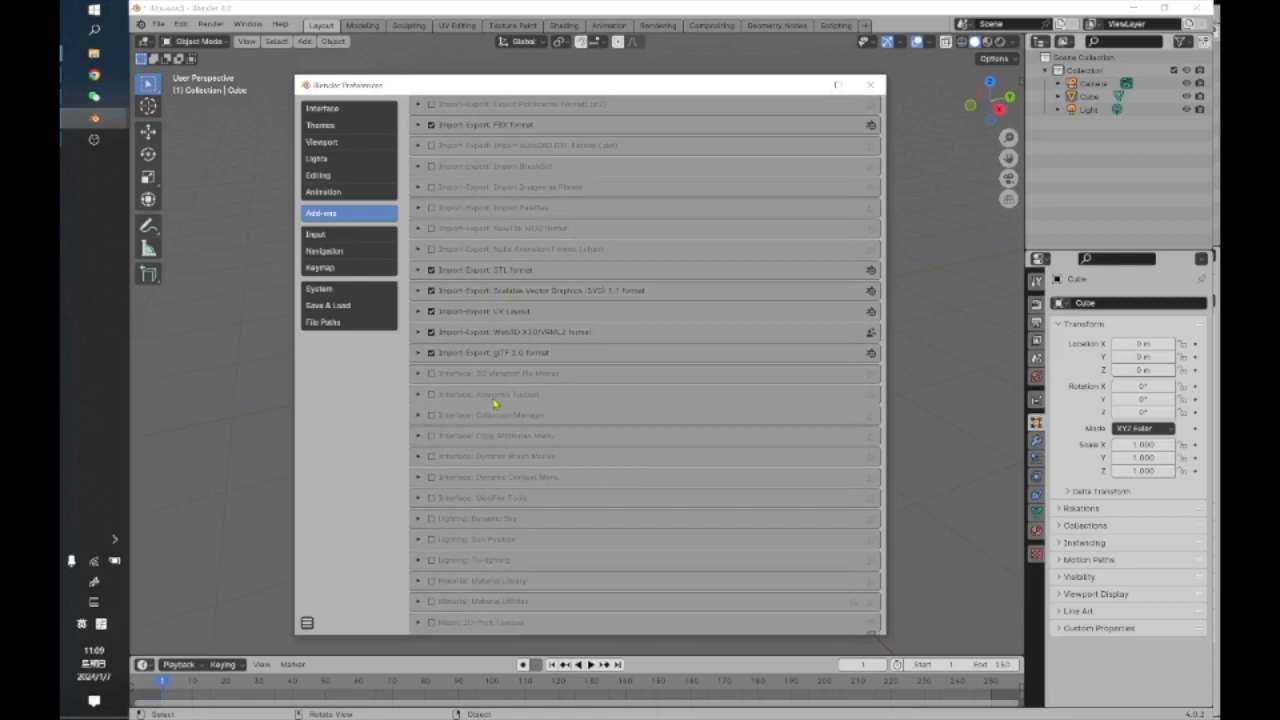
{"action": "scroll", "coordinate": [495, 400], "scroll_direction": "up", "scroll_amount": 5}
{"action": "scroll", "coordinate": [495, 400], "scroll_direction": "up", "scroll_amount": 5}
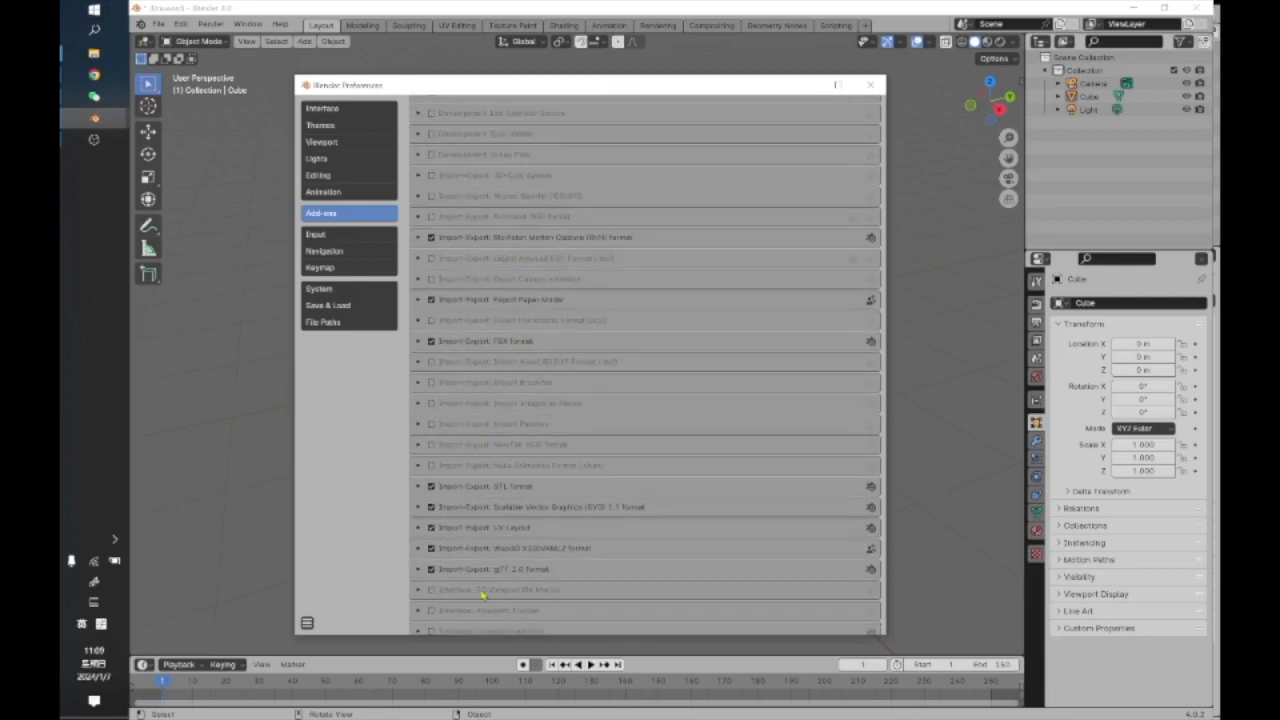
{"action": "scroll", "coordinate": [485, 388], "scroll_direction": "up", "scroll_amount": 1}
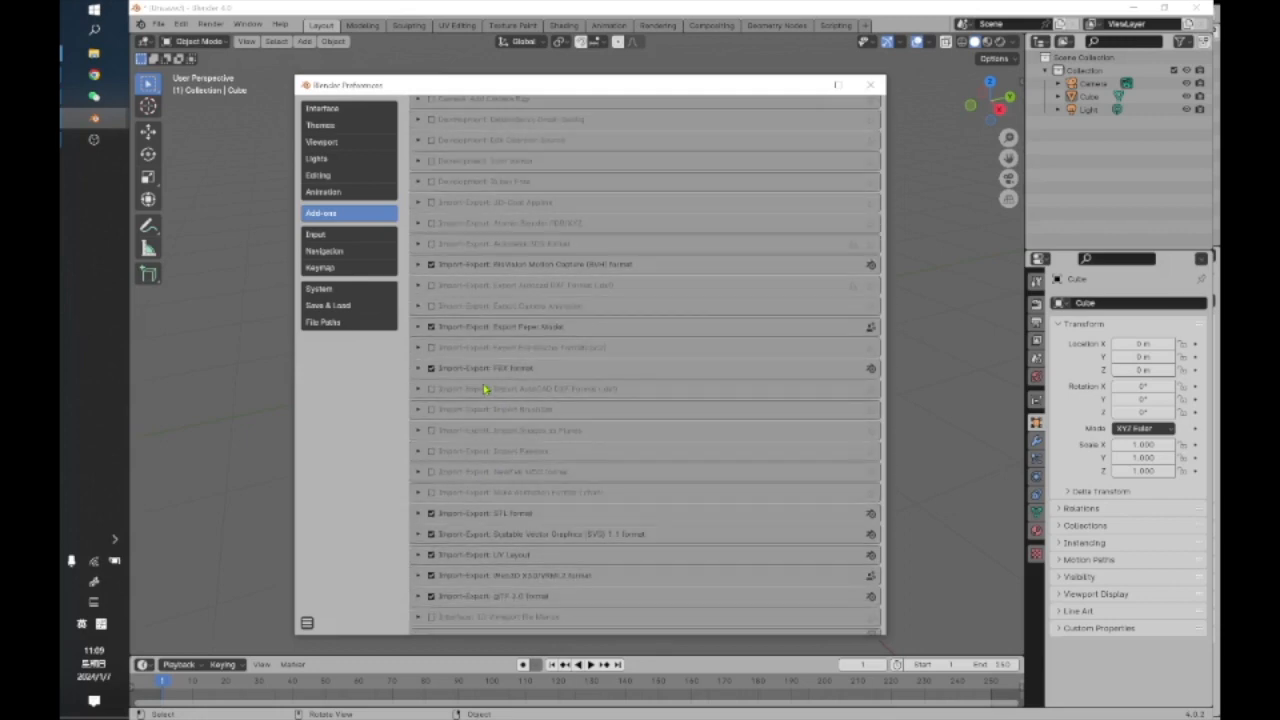
{"action": "left_click", "coordinate": [432, 328]}
{"action": "left_click", "coordinate": [433, 329]}
{"action": "left_click", "coordinate": [433, 329]}
{"action": "left_click", "coordinate": [433, 329]}
{"action": "scroll", "coordinate": [480, 463], "scroll_direction": "up", "scroll_amount": 1}
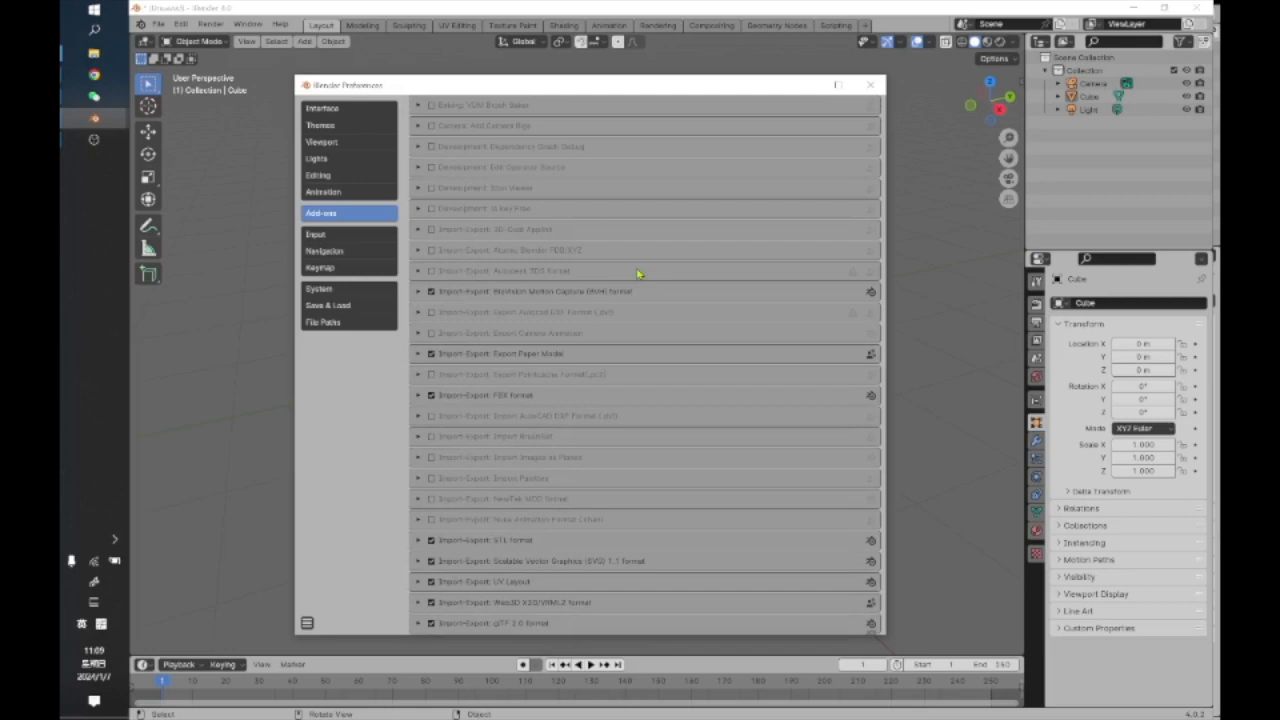
Look through the Interface and Themes preferences, expanding and collapsing the theme's User Interface section.
{"action": "left_click", "coordinate": [334, 108]}
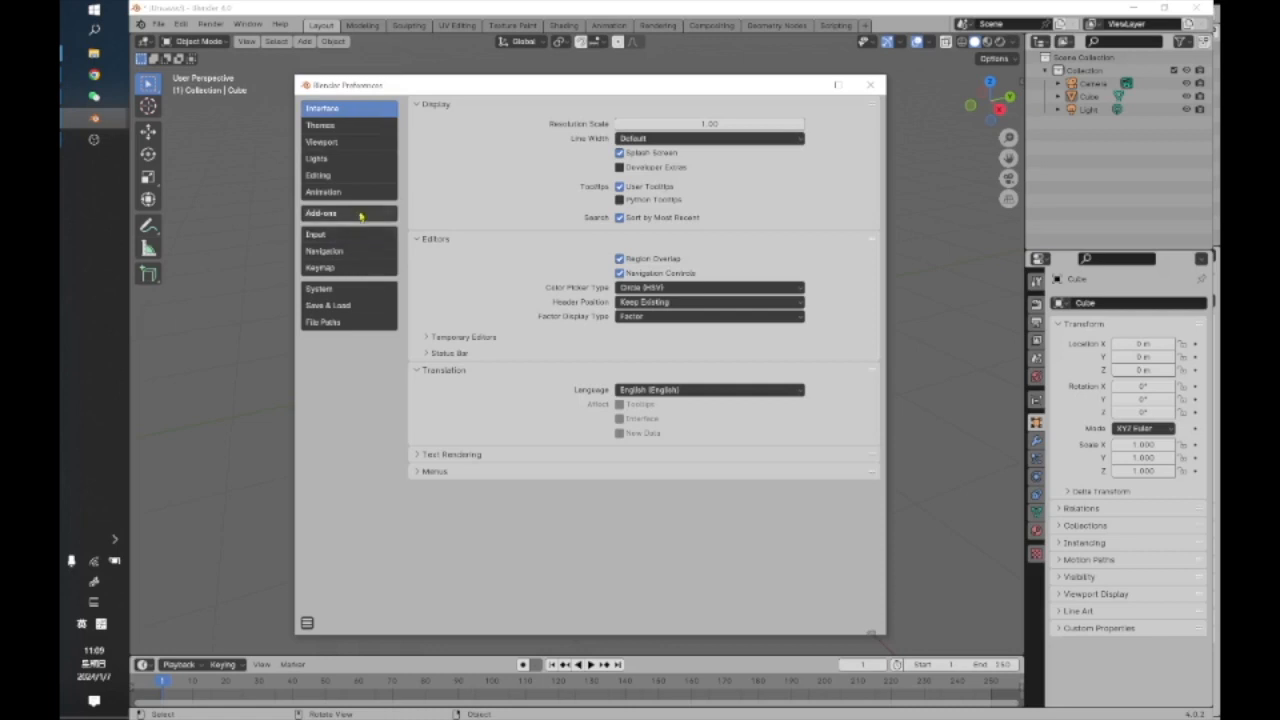
{"action": "left_click", "coordinate": [322, 125]}
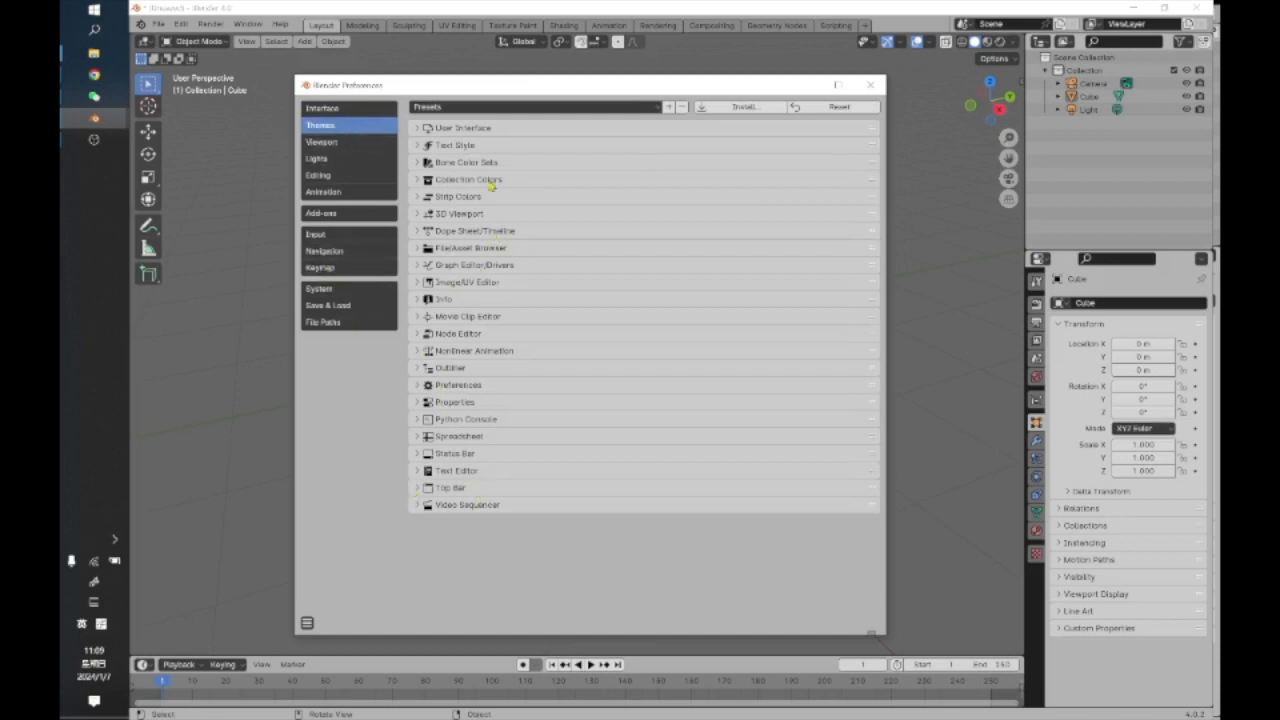
{"action": "left_click_drag", "start_coordinate": [516, 89], "coordinate": [681, 84]}
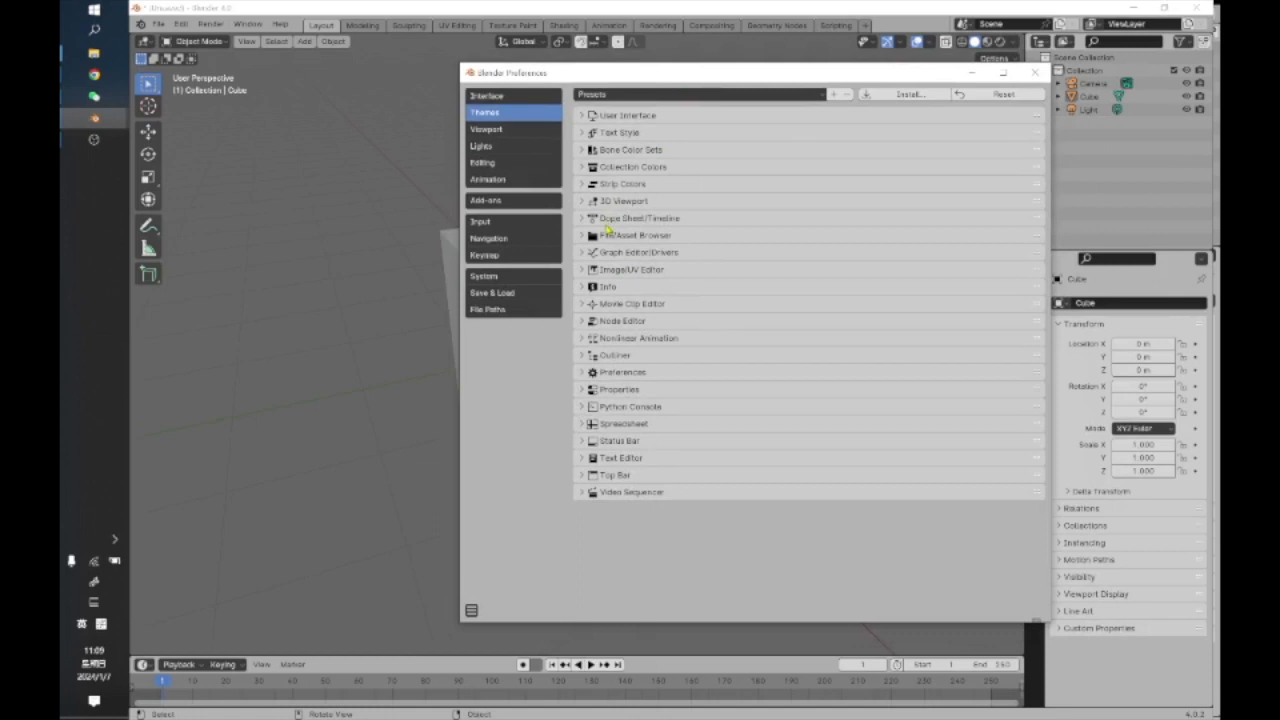
{"action": "left_click", "coordinate": [588, 116]}
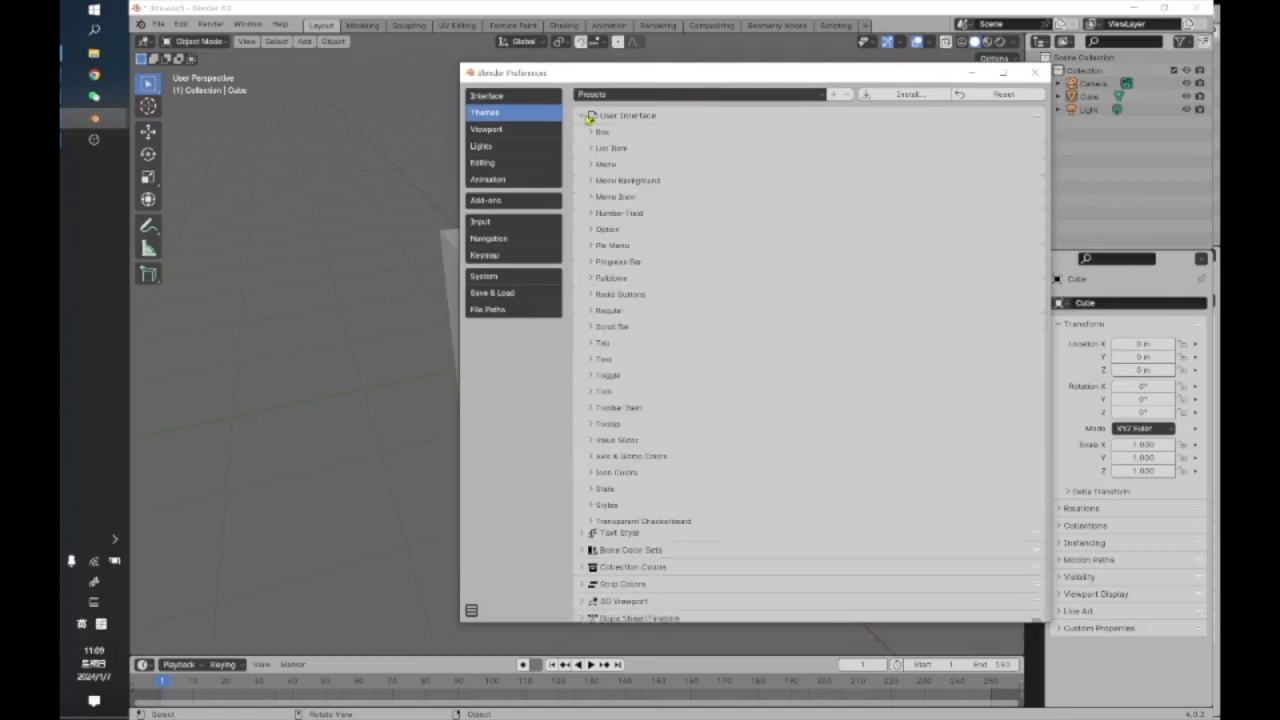
{"action": "left_click", "coordinate": [590, 116]}
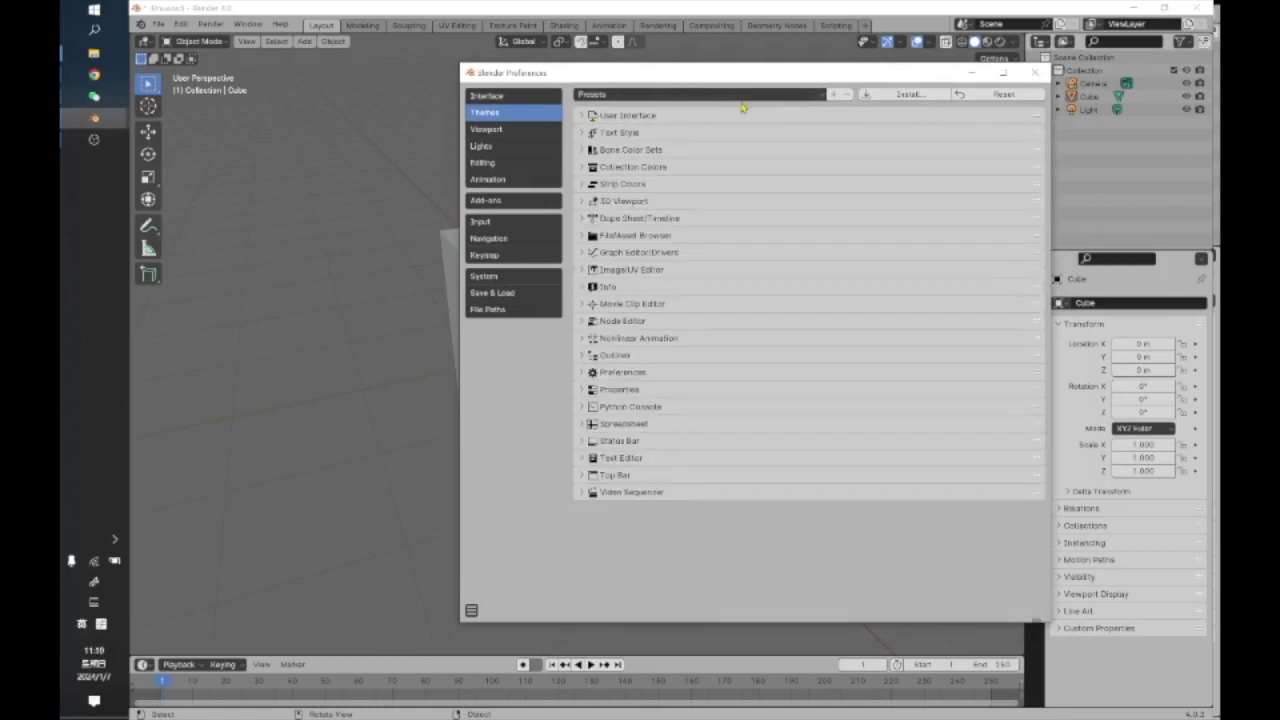
Reposition the Preferences window, apply the Blender Dark theme preset and switch to Blender Light.
{"action": "left_click_drag", "start_coordinate": [681, 73], "coordinate": [540, 77]}
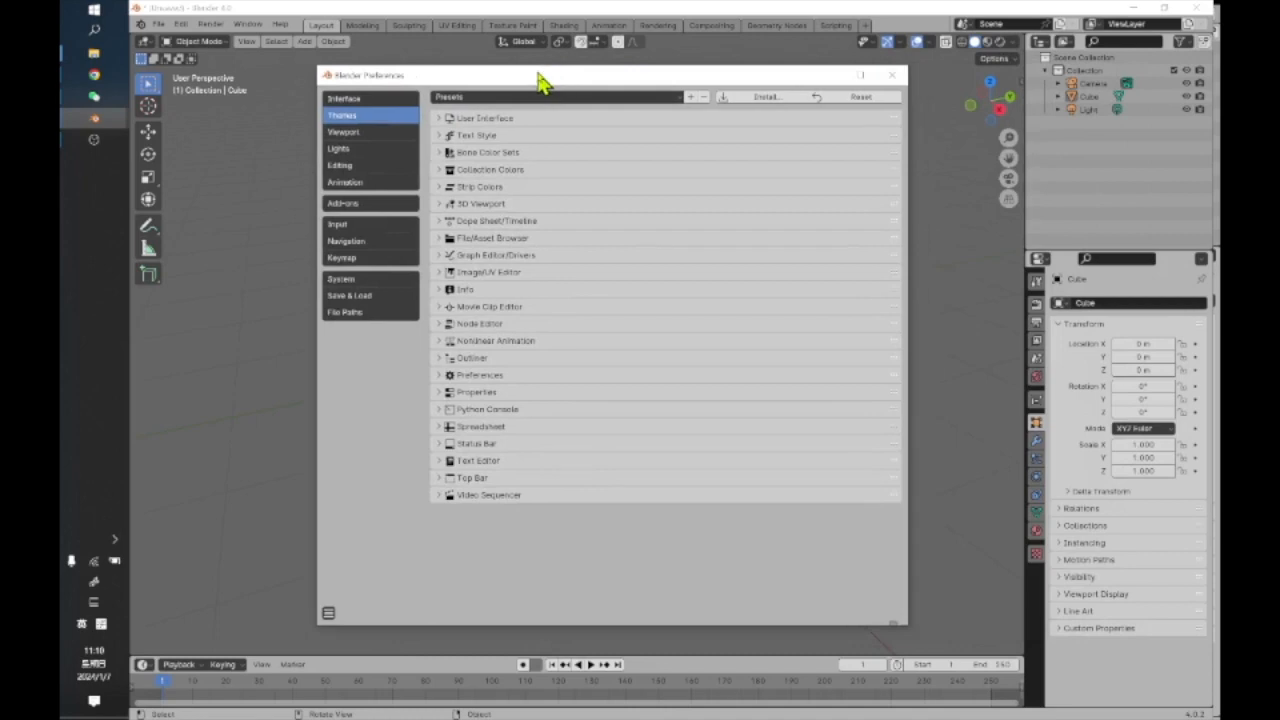
{"action": "left_click", "coordinate": [680, 99]}
{"action": "left_click", "coordinate": [647, 112]}
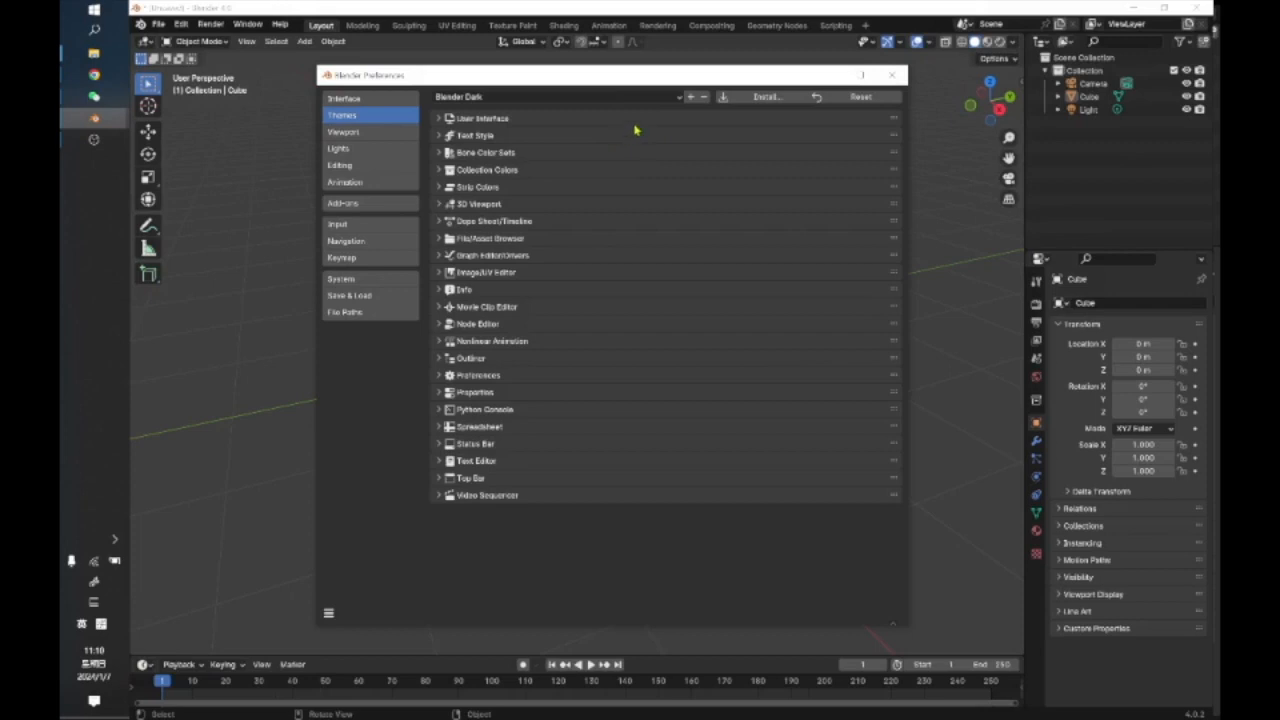
{"action": "left_click", "coordinate": [678, 98]}
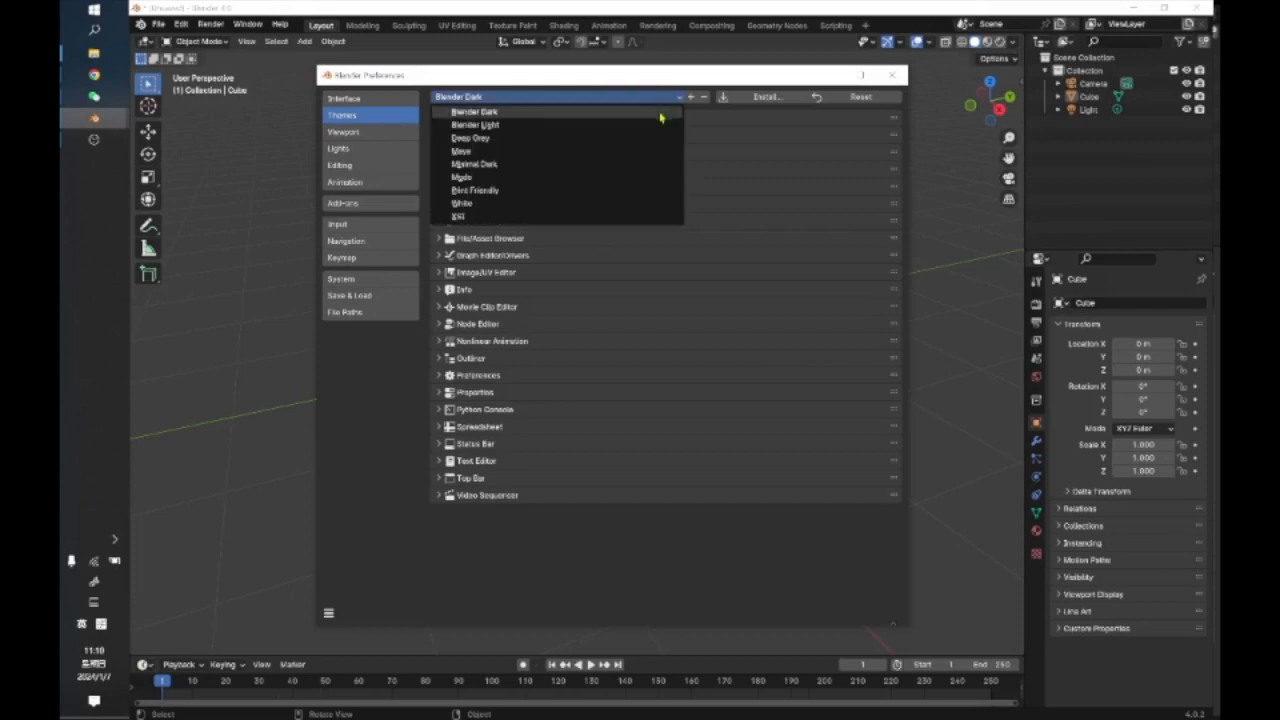
{"action": "left_click", "coordinate": [650, 126]}
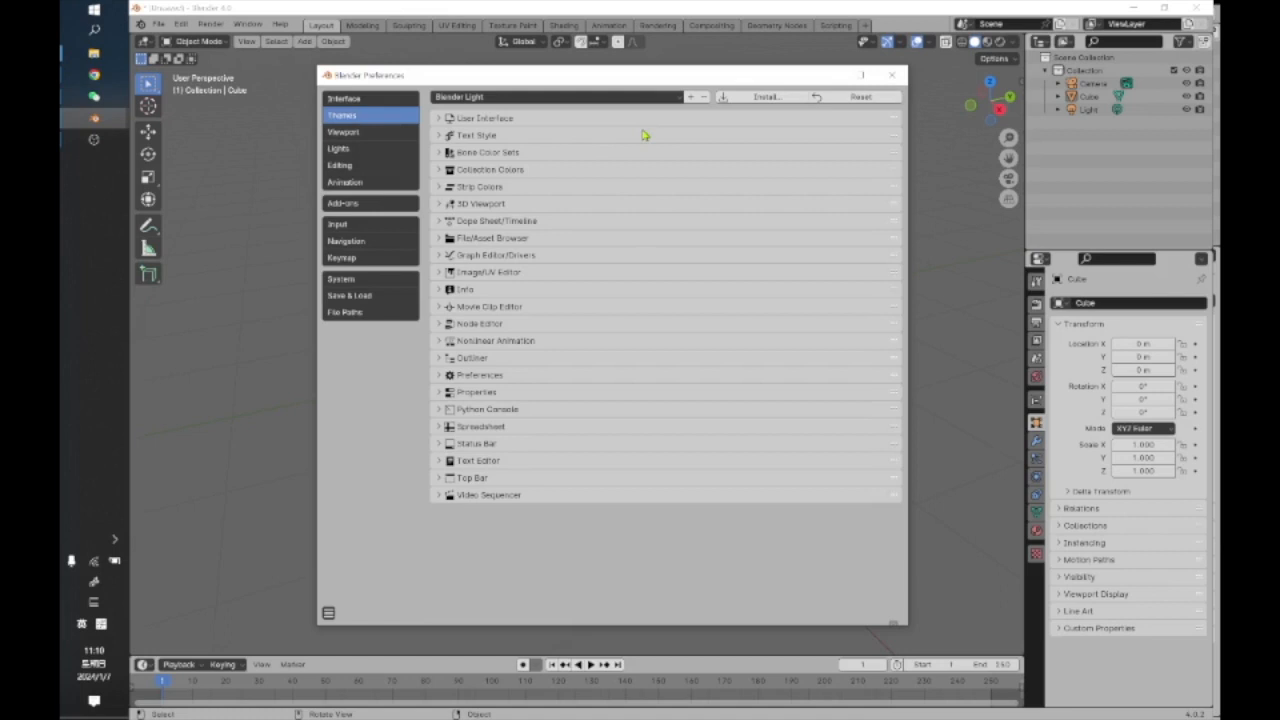
Try to add a theme preset without a name, and apply the Maya theme preset.
{"action": "left_click", "coordinate": [689, 97]}
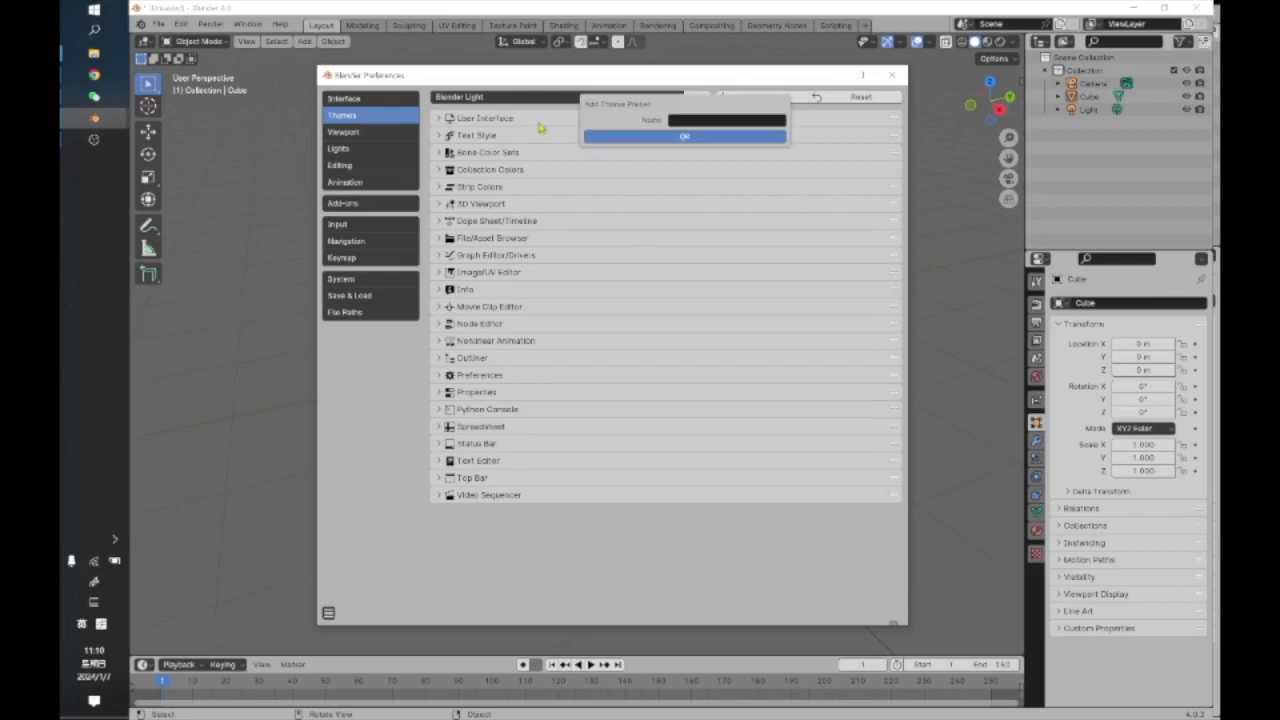
{"action": "left_click", "coordinate": [669, 139]}
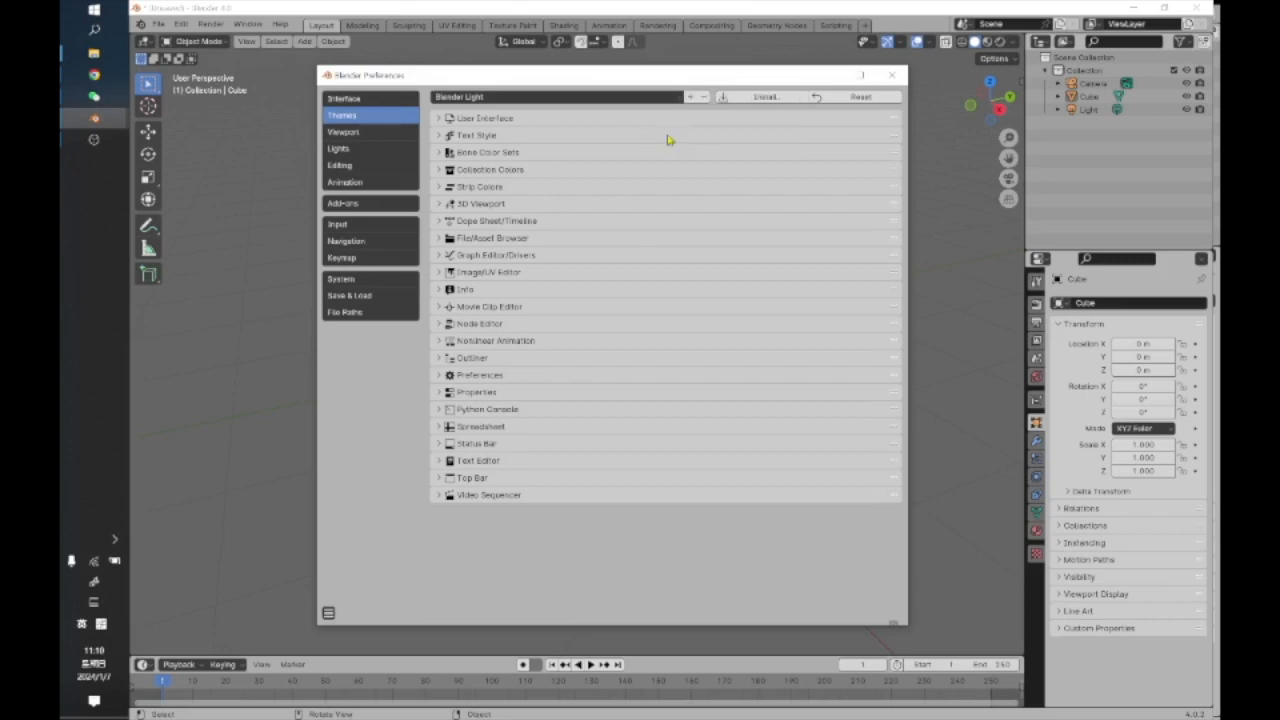
{"action": "left_click", "coordinate": [678, 95]}
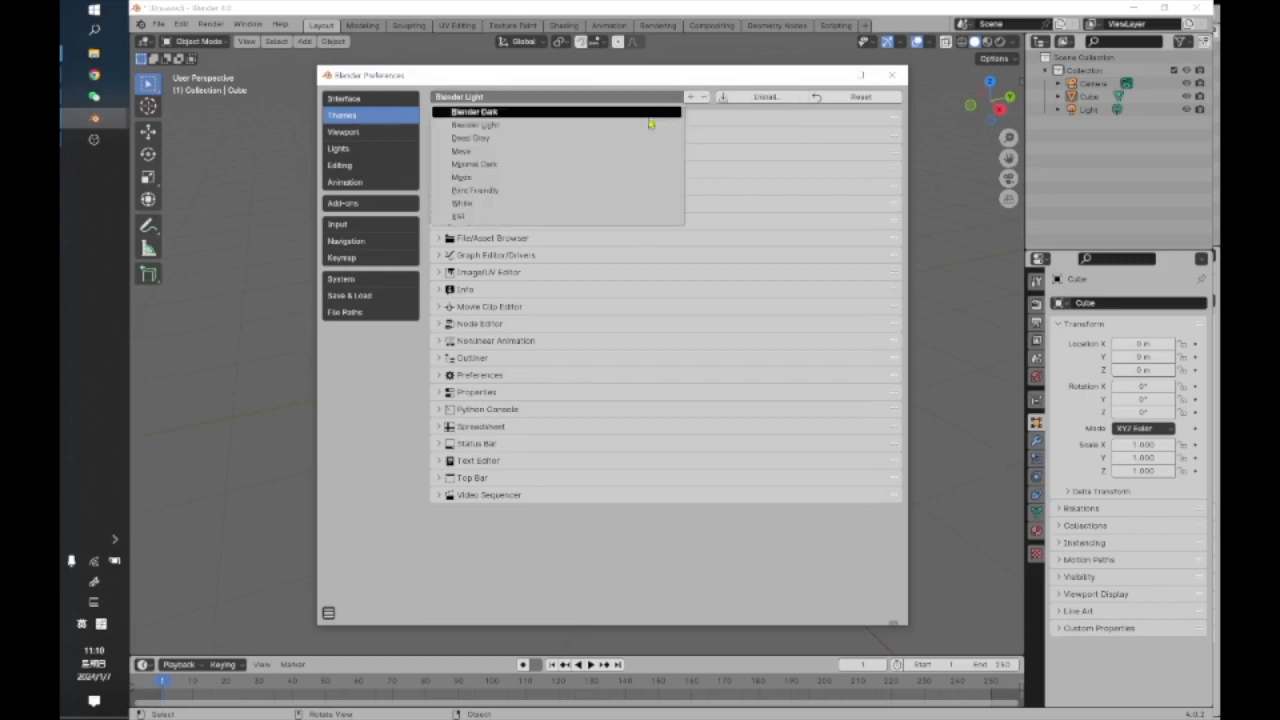
{"action": "left_click", "coordinate": [570, 151]}
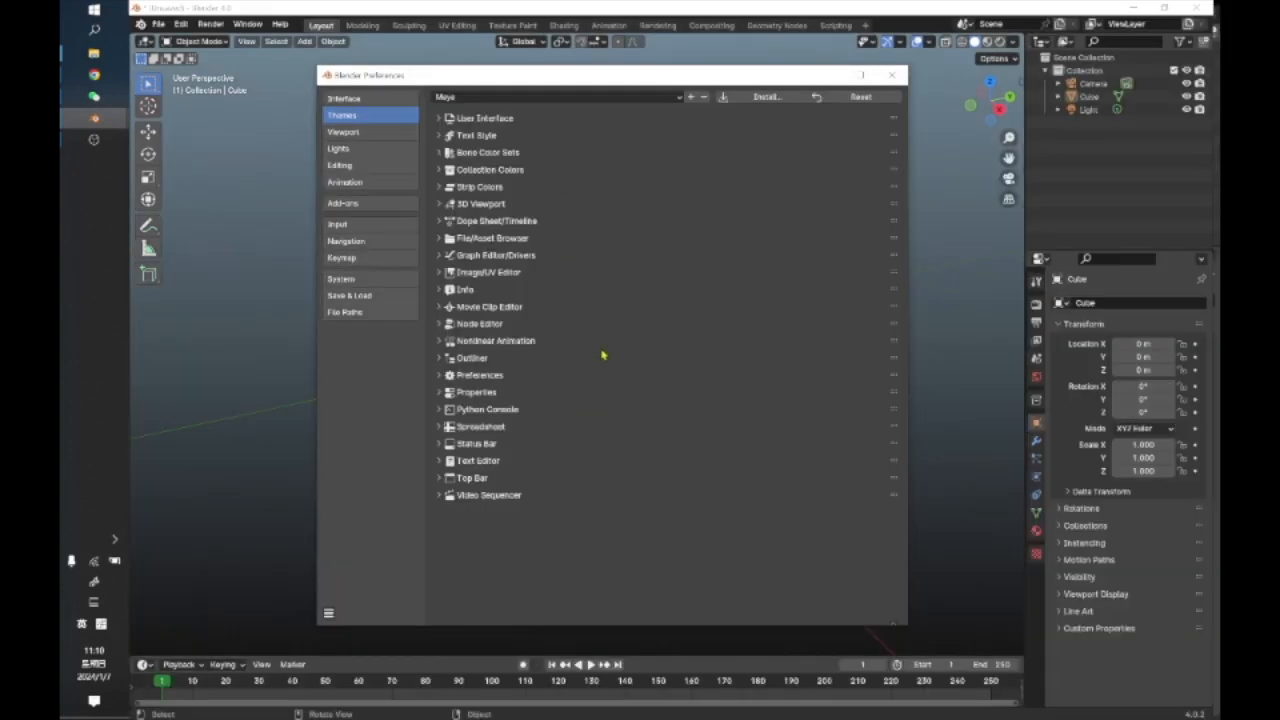
Apply the White theme preset and move the Preferences window aside to uncover the cube in the viewport.
{"action": "left_click", "coordinate": [678, 98]}
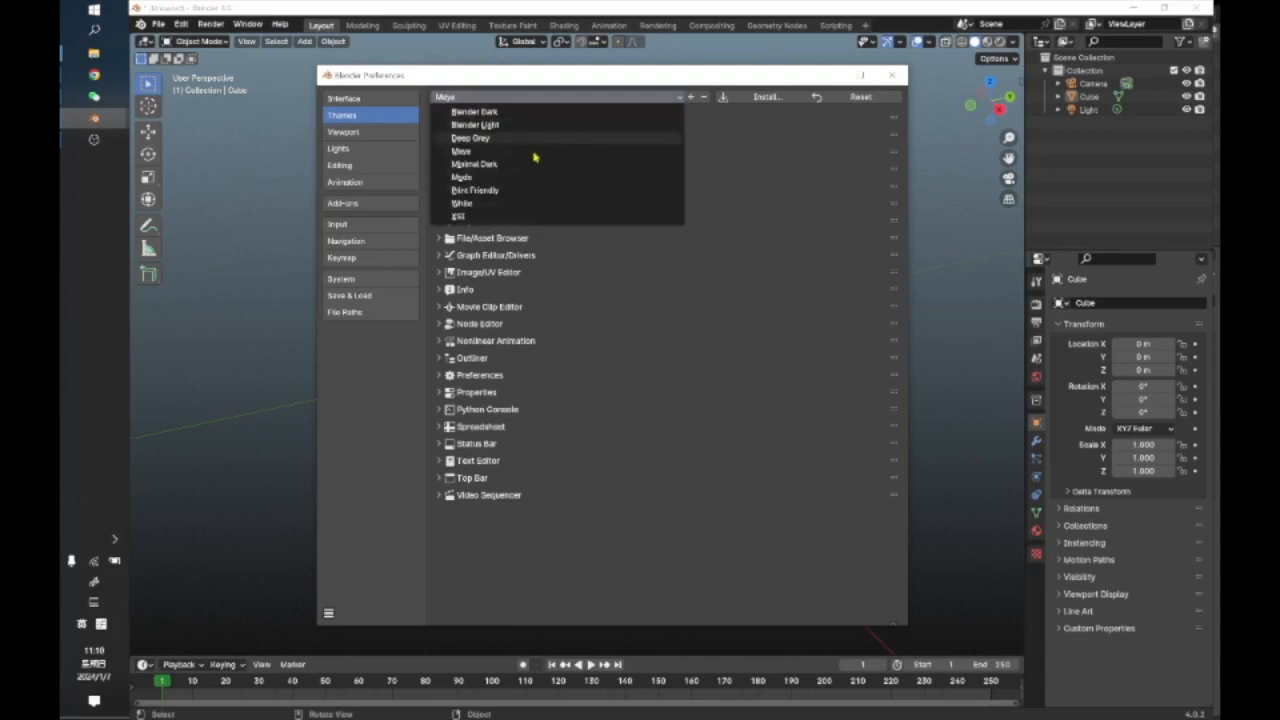
{"action": "left_click", "coordinate": [502, 203]}
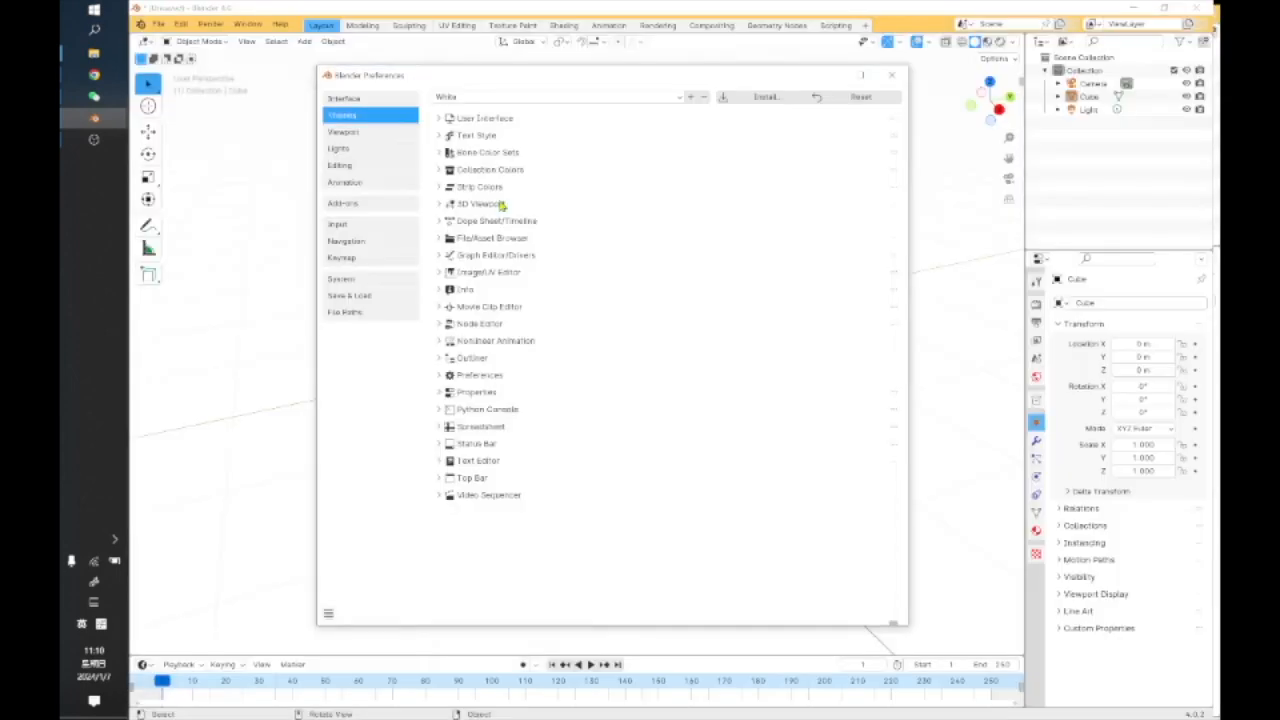
{"action": "left_click_drag", "start_coordinate": [604, 77], "coordinate": [600, 128]}
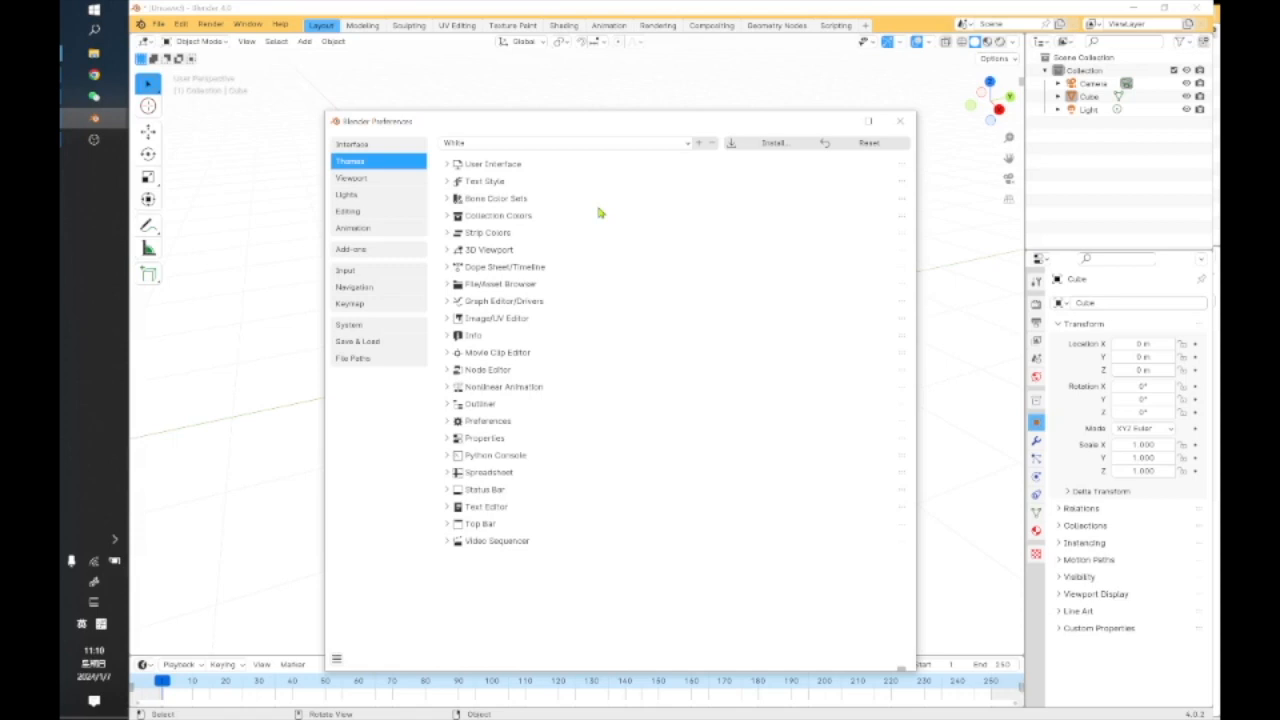
{"action": "left_click", "coordinate": [685, 143]}
{"action": "left_click_drag", "start_coordinate": [553, 122], "coordinate": [1026, 114]}
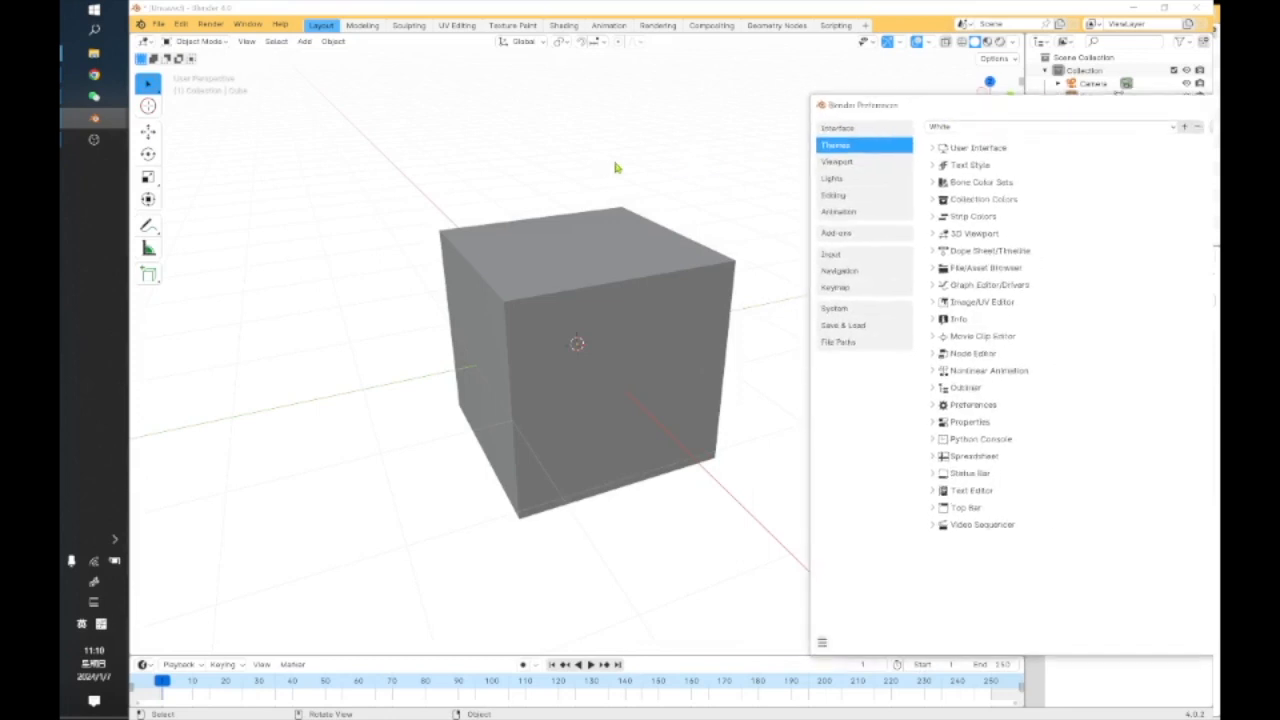
Switch the theme preset from White to Blender Light.
{"action": "left_click", "coordinate": [226, 44]}
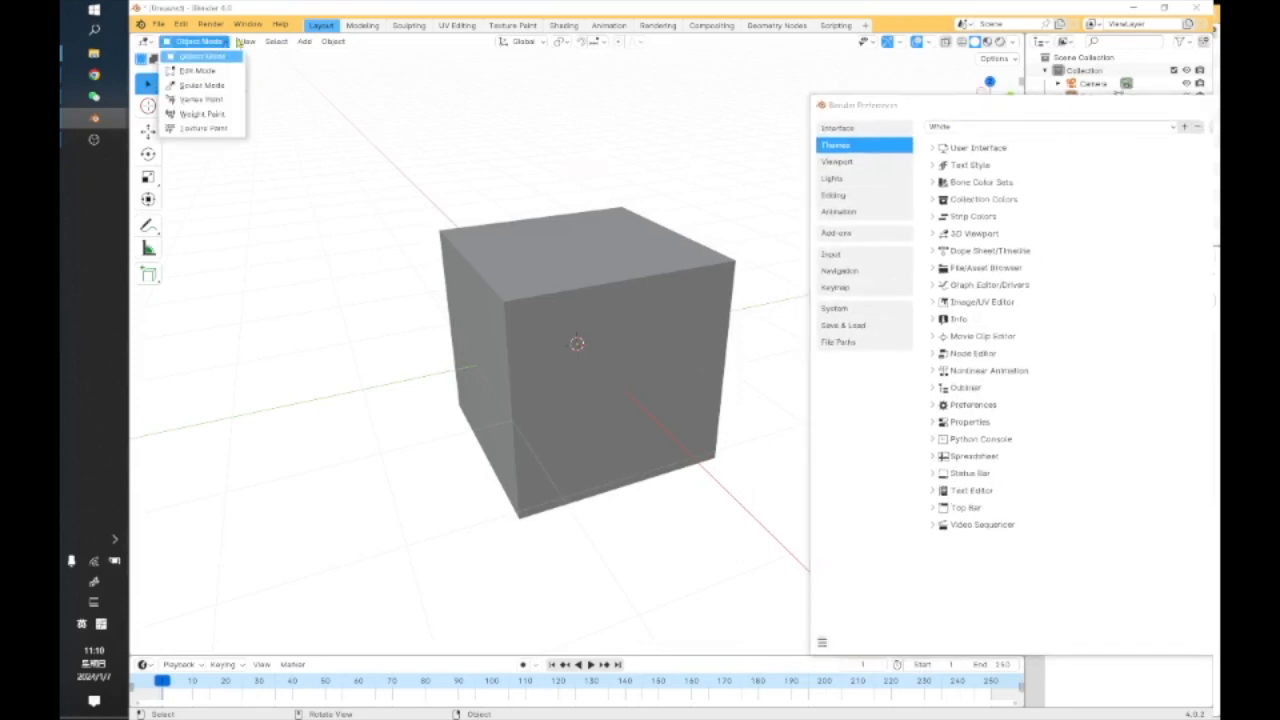
{"action": "left_click", "coordinate": [1170, 128]}
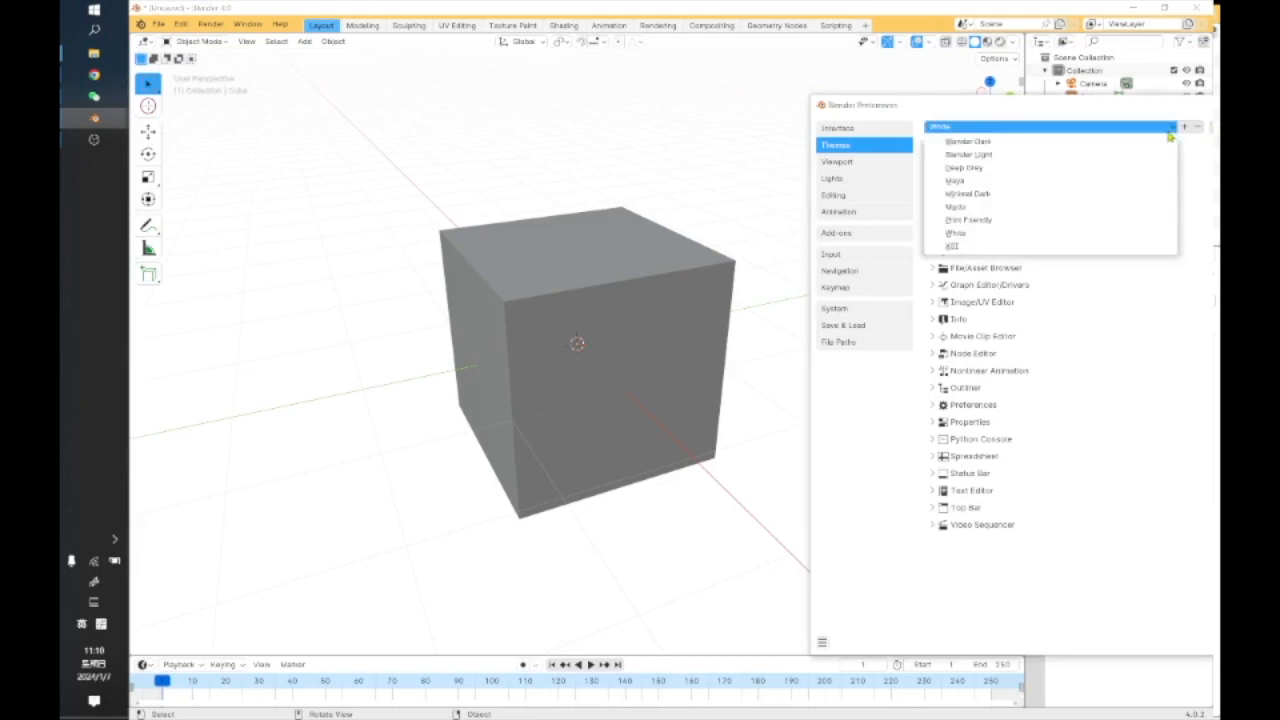
{"action": "left_click", "coordinate": [1100, 155]}
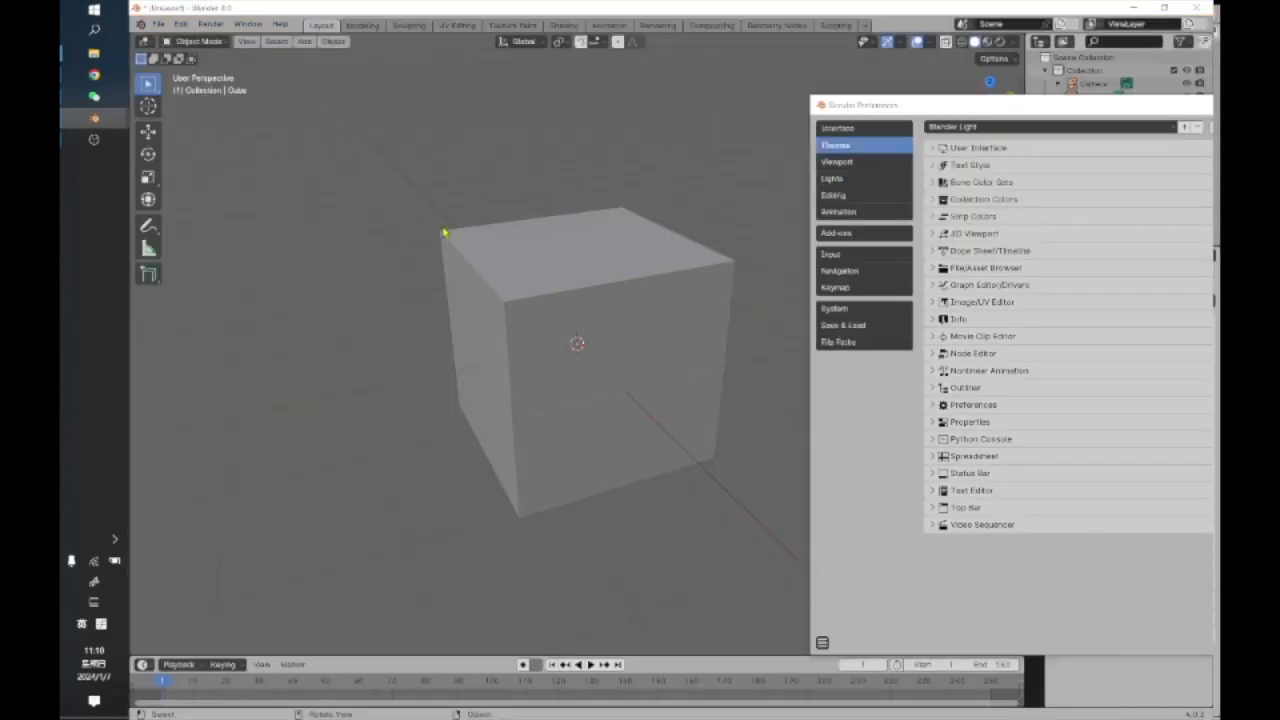
Select the cube and switch it to Edit Mode.
{"action": "left_click", "coordinate": [482, 234]}
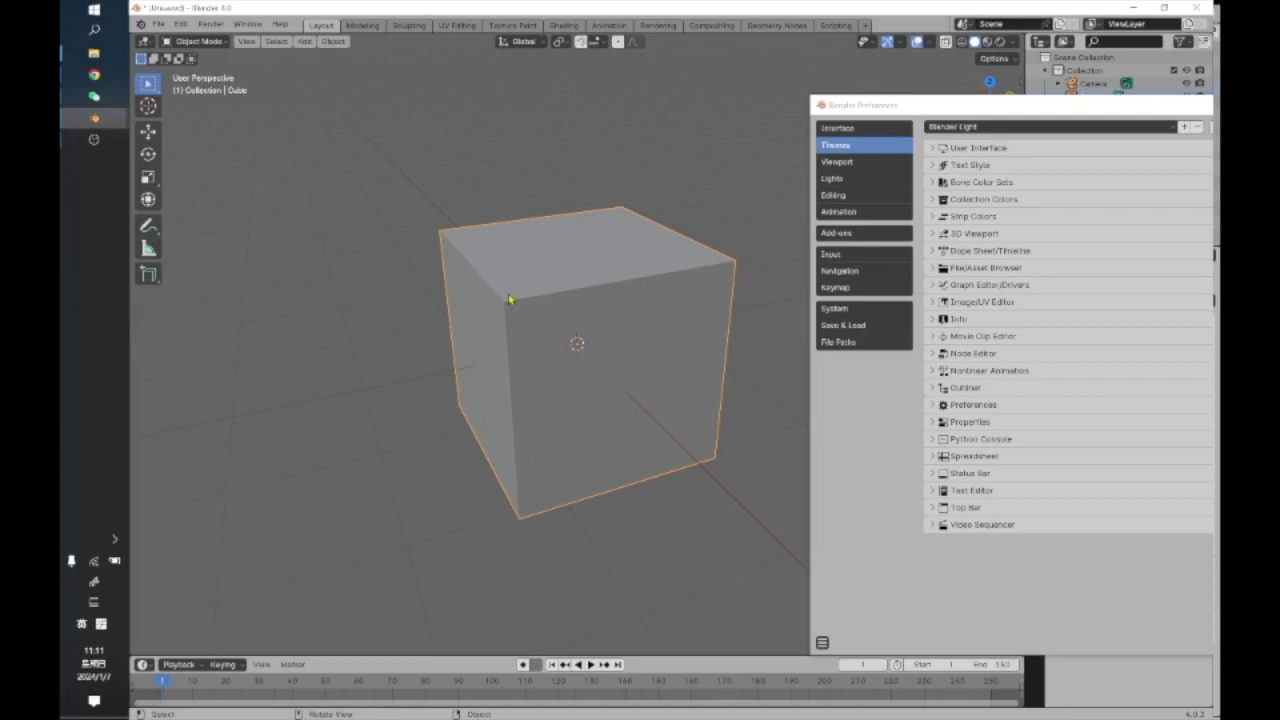
{"action": "left_click", "coordinate": [199, 41]}
{"action": "left_click", "coordinate": [198, 71]}
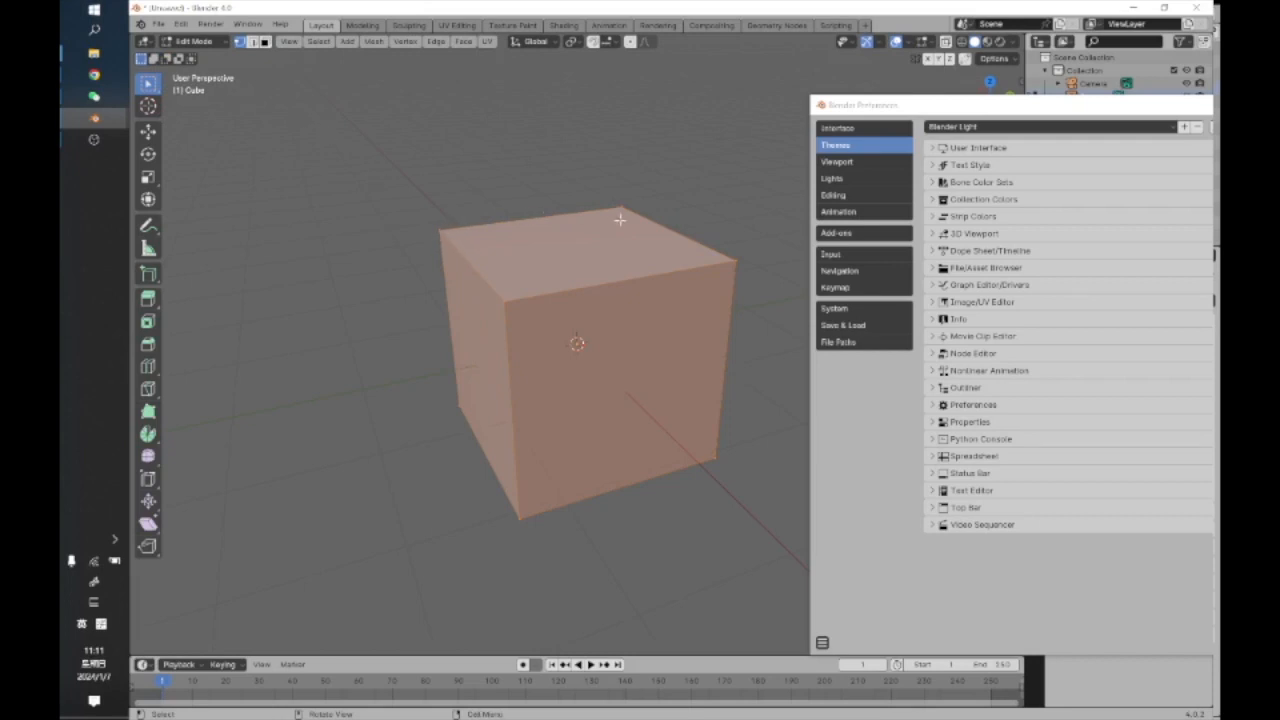
Select individual corner vertices of the cube, ending with only the leftmost corner of its top face selected.
{"action": "left_click", "coordinate": [745, 242]}
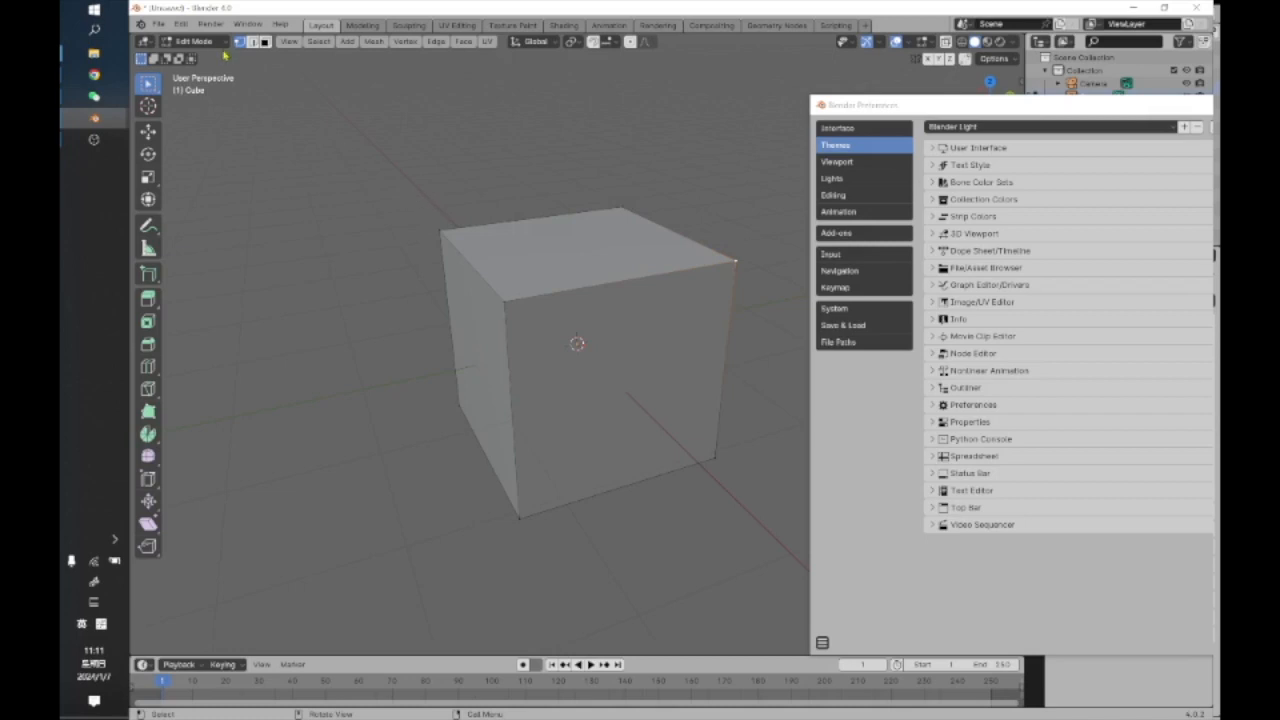
{"action": "left_click_drag", "start_coordinate": [378, 180], "coordinate": [506, 250]}
{"action": "left_click_drag", "start_coordinate": [537, 177], "coordinate": [762, 272]}
{"action": "left_click_drag", "start_coordinate": [414, 200], "coordinate": [452, 255]}
Move the Preferences window fully into view and look through the 3D Viewport colors and sizes of the theme.
{"action": "left_click_drag", "start_coordinate": [931, 107], "coordinate": [854, 103]}
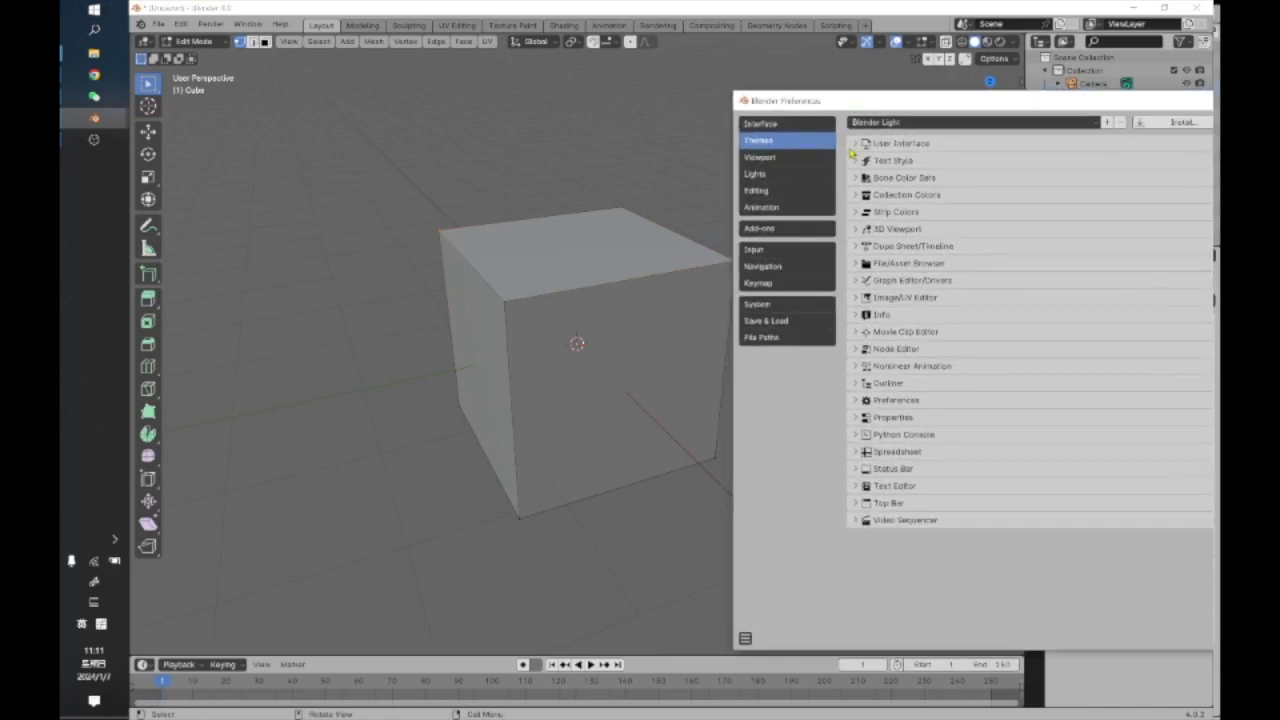
{"action": "left_click", "coordinate": [858, 230]}
{"action": "left_click_drag", "start_coordinate": [990, 102], "coordinate": [812, 78]}
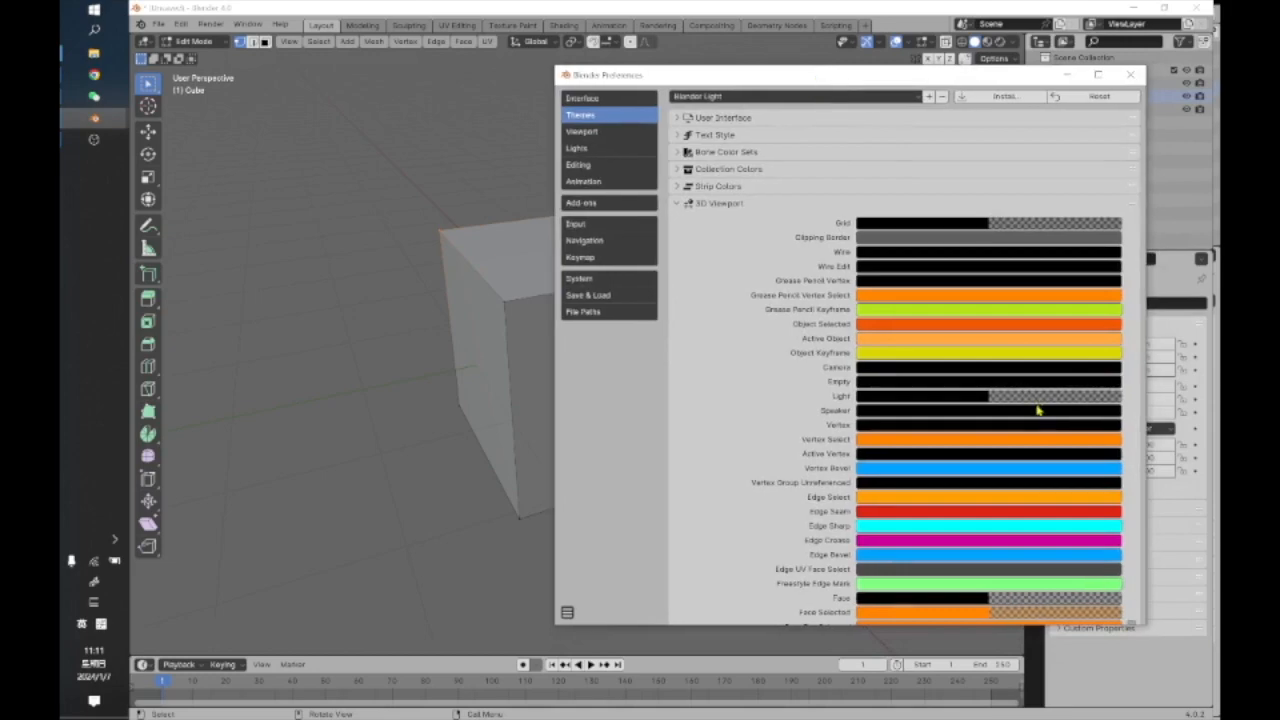
{"action": "scroll", "coordinate": [1034, 406], "scroll_direction": "down", "scroll_amount": 15}
{"action": "scroll", "coordinate": [1016, 404], "scroll_direction": "down", "scroll_amount": 5}
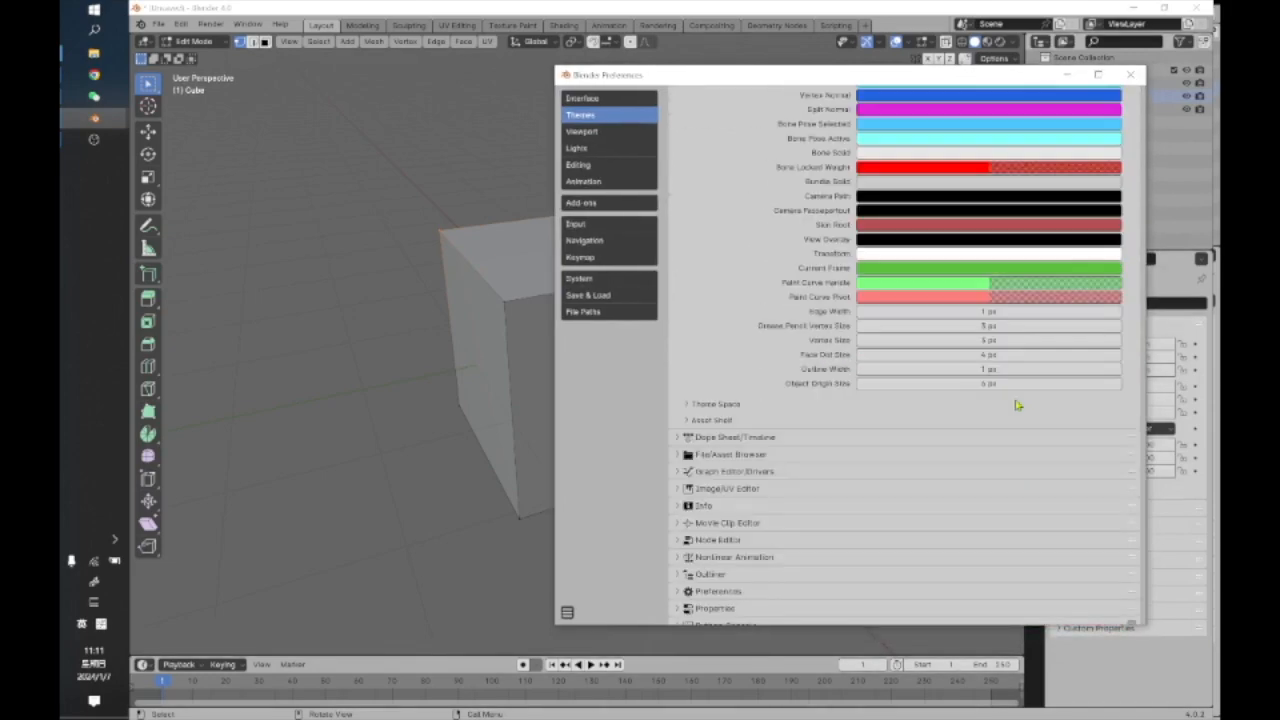
{"action": "scroll", "coordinate": [1014, 403], "scroll_direction": "up", "scroll_amount": 10}
{"action": "scroll", "coordinate": [957, 374], "scroll_direction": "up", "scroll_amount": 8}
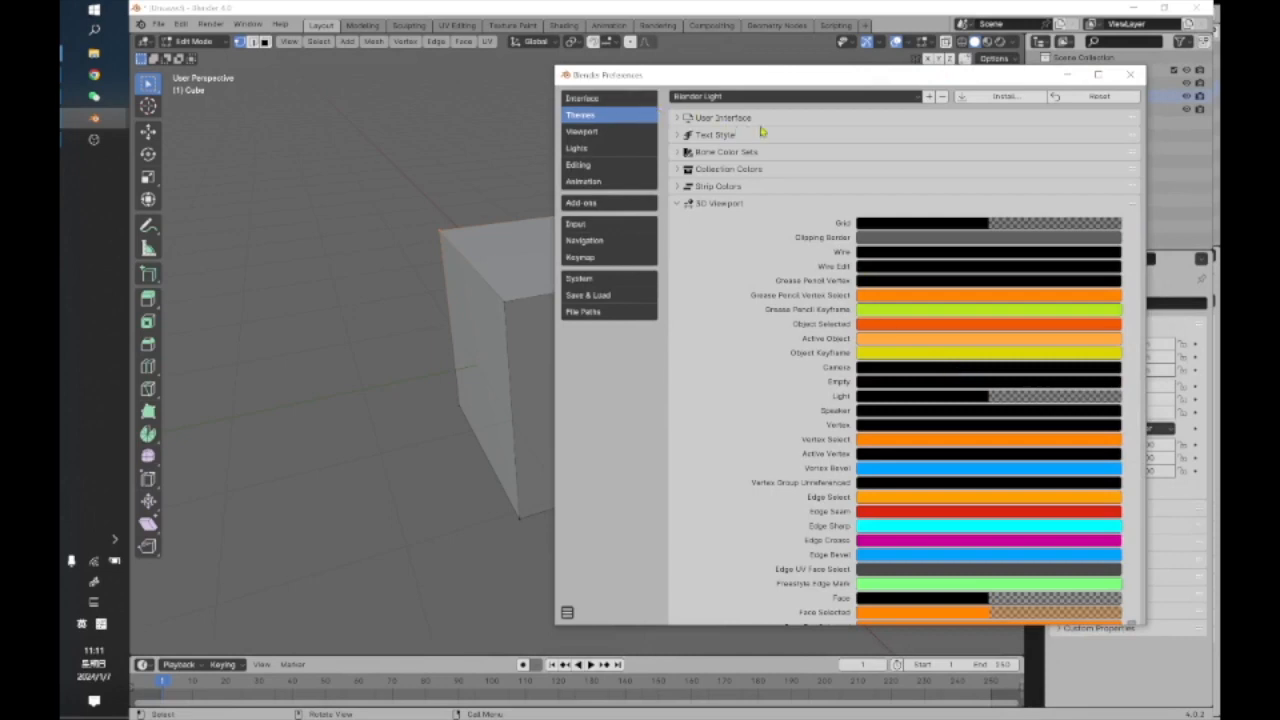
{"action": "left_click", "coordinate": [689, 203]}
{"action": "left_click", "coordinate": [689, 203]}
Increase the Edge Width in the 3D Viewport theme settings to thicken the cube's edges.
{"action": "scroll", "coordinate": [975, 265], "scroll_direction": "down", "scroll_amount": 15}
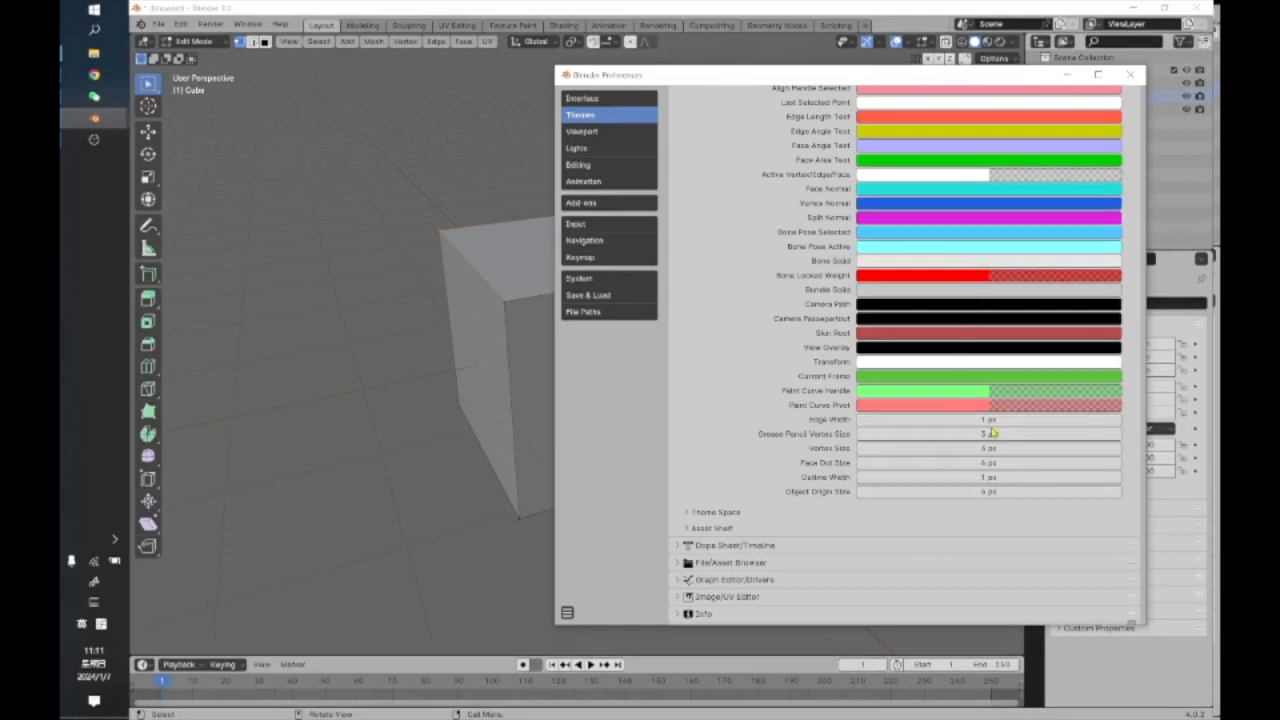
{"action": "left_click", "coordinate": [1119, 418]}
{"action": "left_click", "coordinate": [1119, 418]}
{"action": "left_click", "coordinate": [1119, 418]}
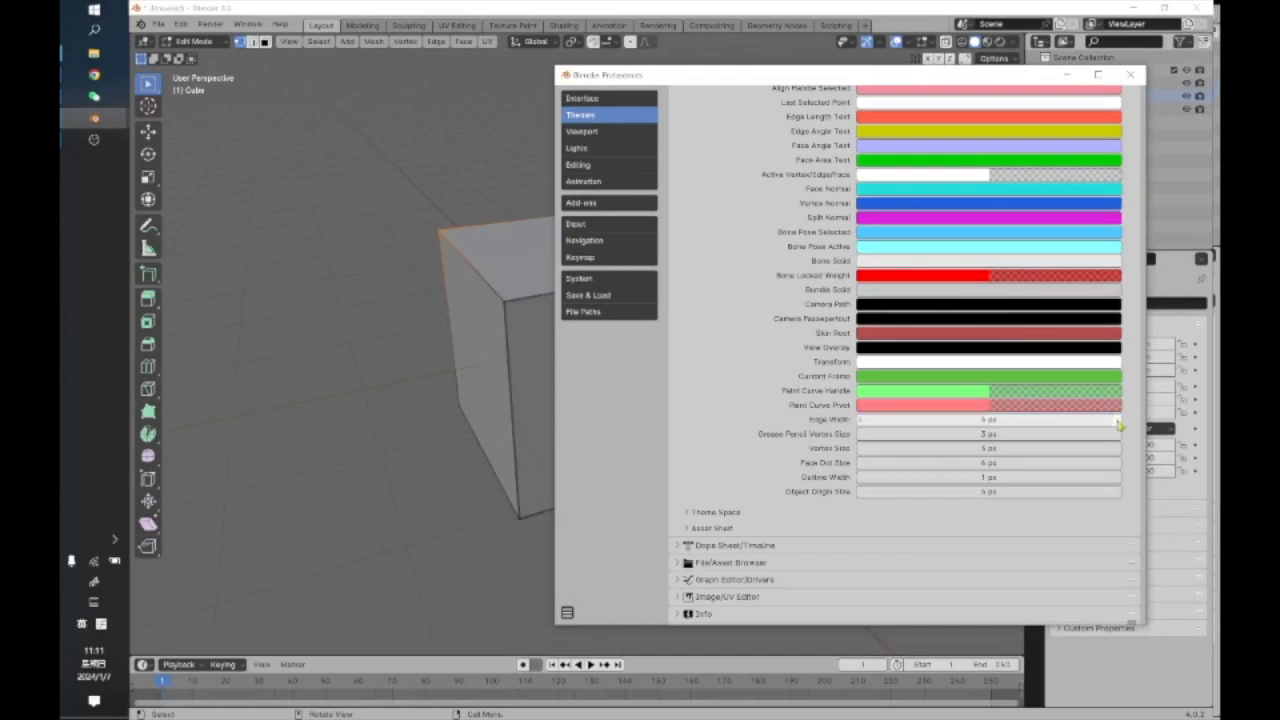
{"action": "left_click", "coordinate": [1119, 418]}
{"action": "left_click", "coordinate": [1119, 419]}
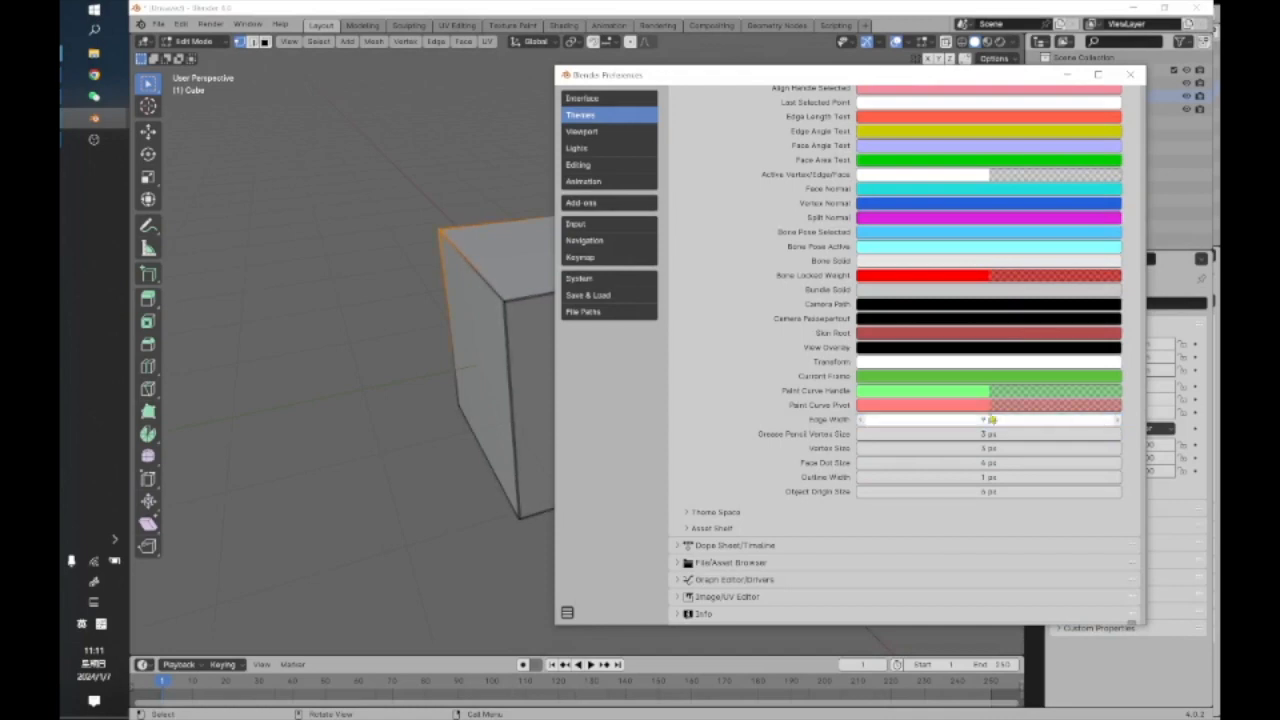
Set the 3D Viewport theme's Edge Width back to 1 px.
{"action": "left_click", "coordinate": [862, 421]}
{"action": "left_click", "coordinate": [862, 421]}
{"action": "left_click", "coordinate": [862, 421]}
{"action": "left_click", "coordinate": [862, 421]}
{"action": "left_click", "coordinate": [862, 421]}
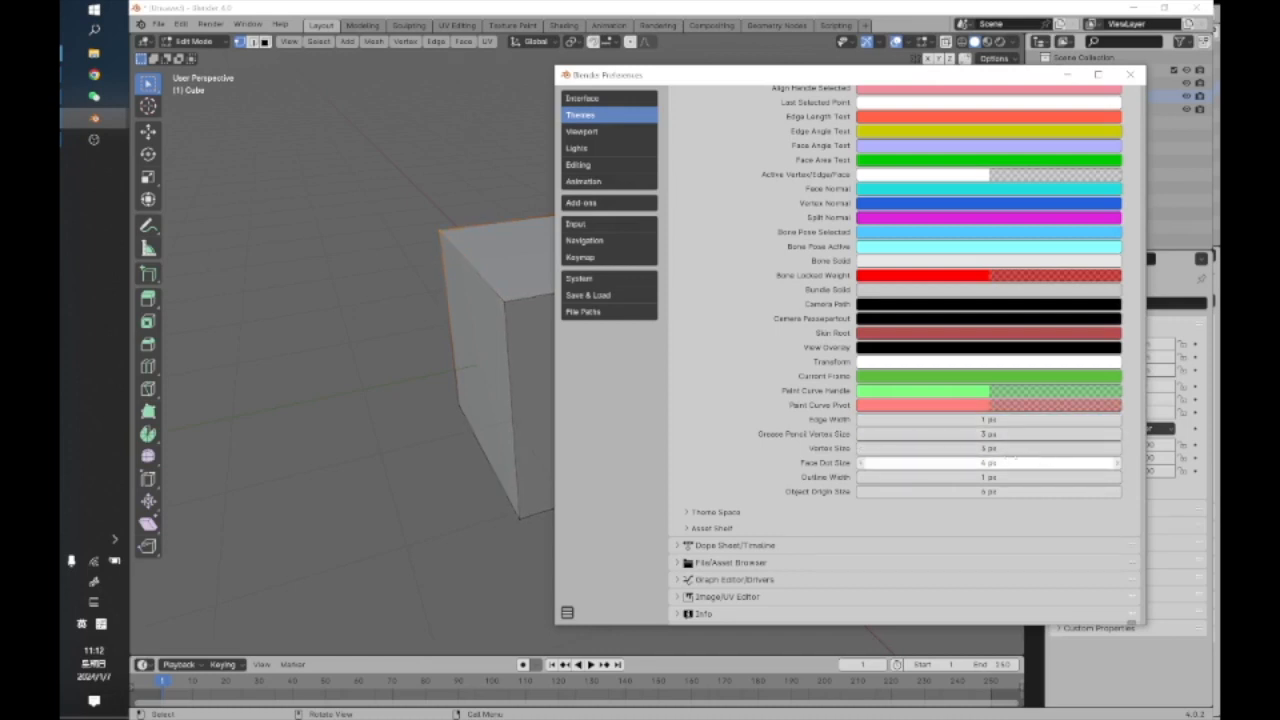
Set the 3D Viewport theme's Vertex Size to 8 px and close the Preferences window.
{"action": "left_click", "coordinate": [1117, 453]}
{"action": "left_click", "coordinate": [1117, 453]}
{"action": "left_click", "coordinate": [1117, 453]}
{"action": "left_click", "coordinate": [1117, 453]}
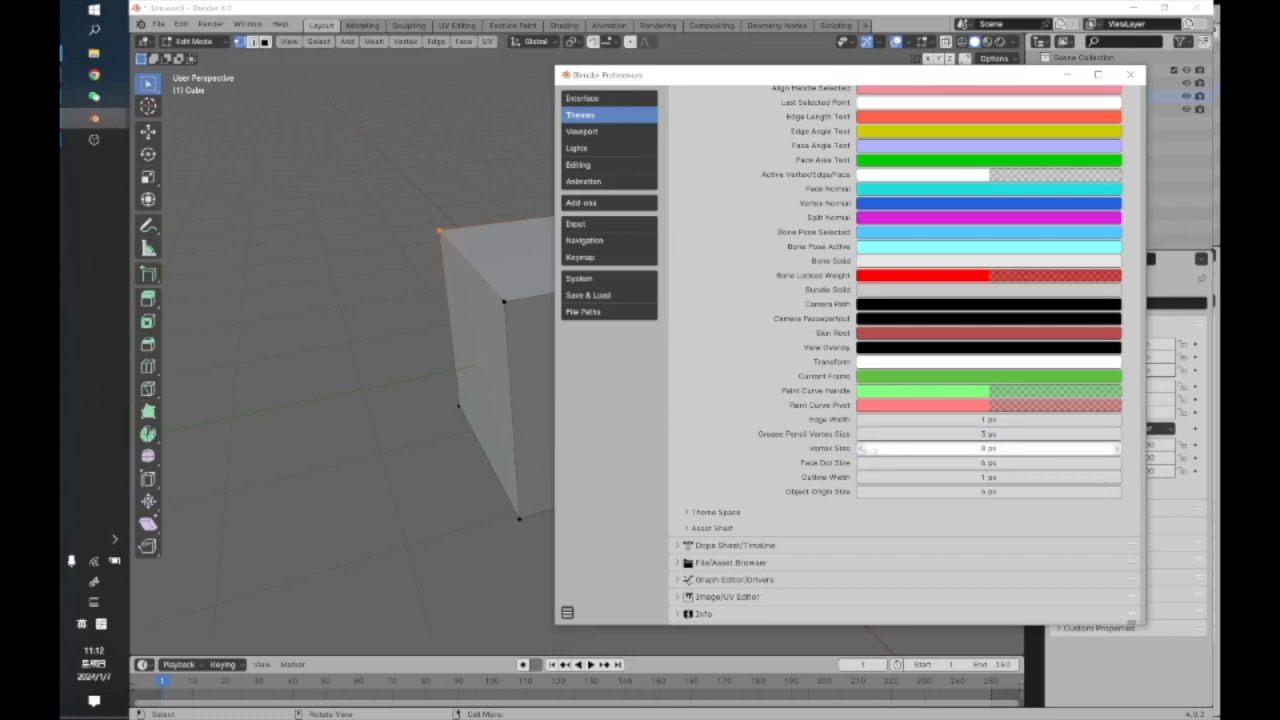
{"action": "left_click", "coordinate": [868, 450]}
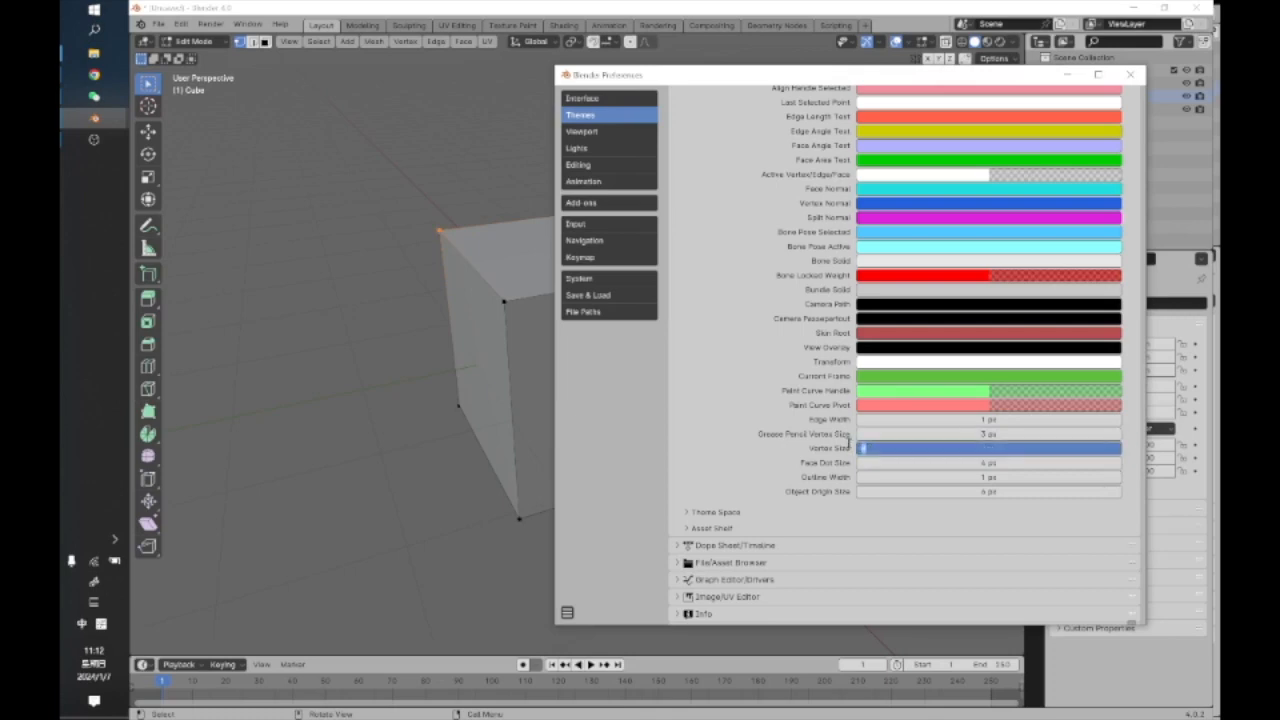
{"action": "left_click", "coordinate": [922, 521]}
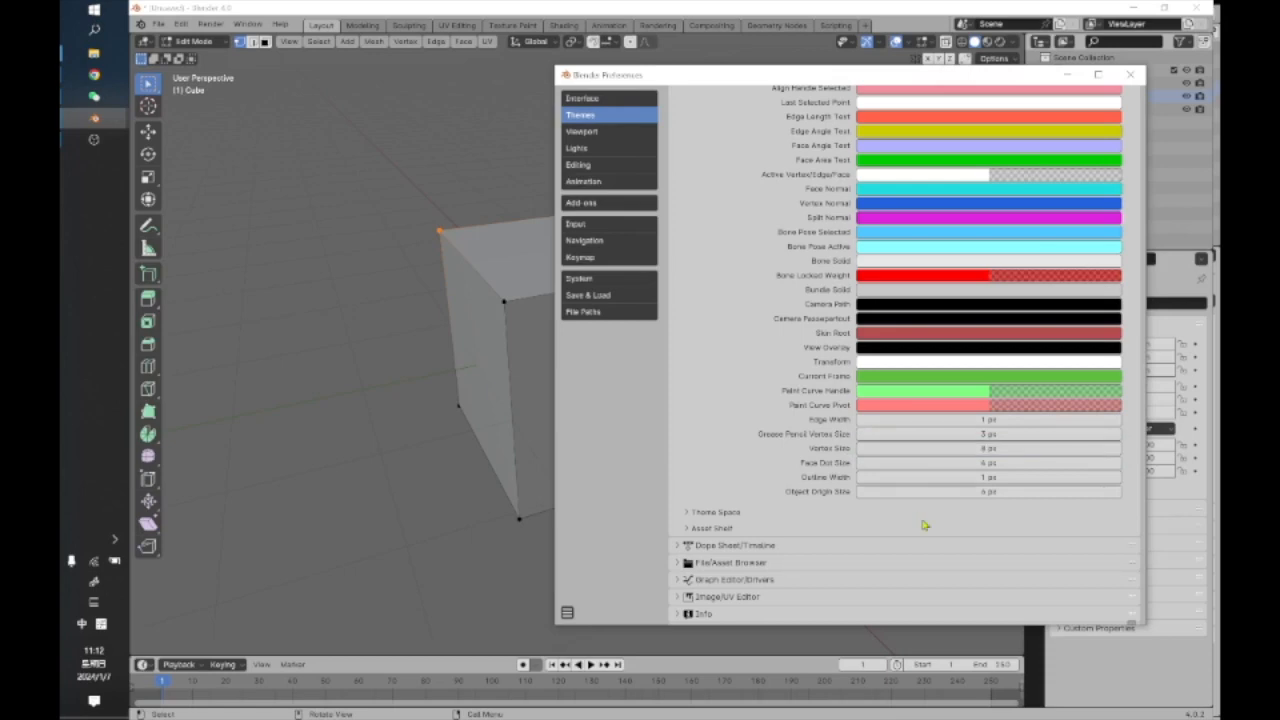
{"action": "left_click", "coordinate": [1130, 74]}
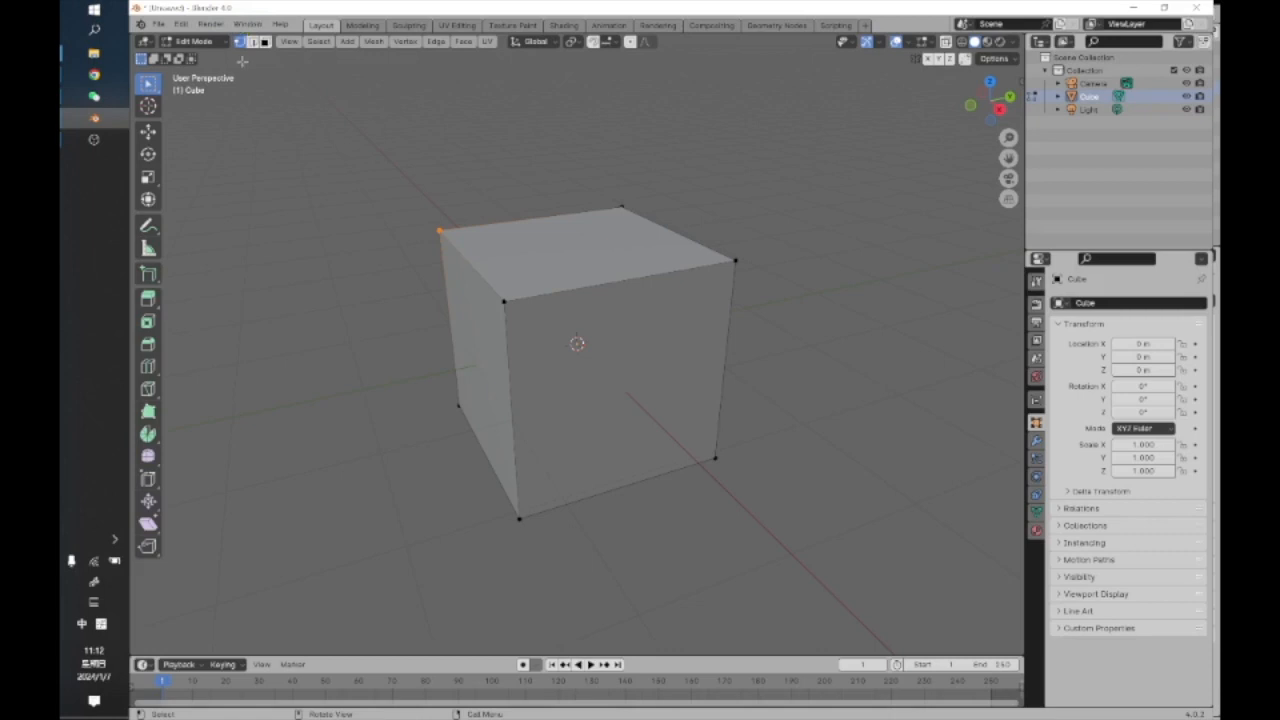
Review the available file commands, the editing commands and the undo history of recent actions.
{"action": "left_click", "coordinate": [158, 23]}
{"action": "mouse_move", "coordinate": [170, 40]}
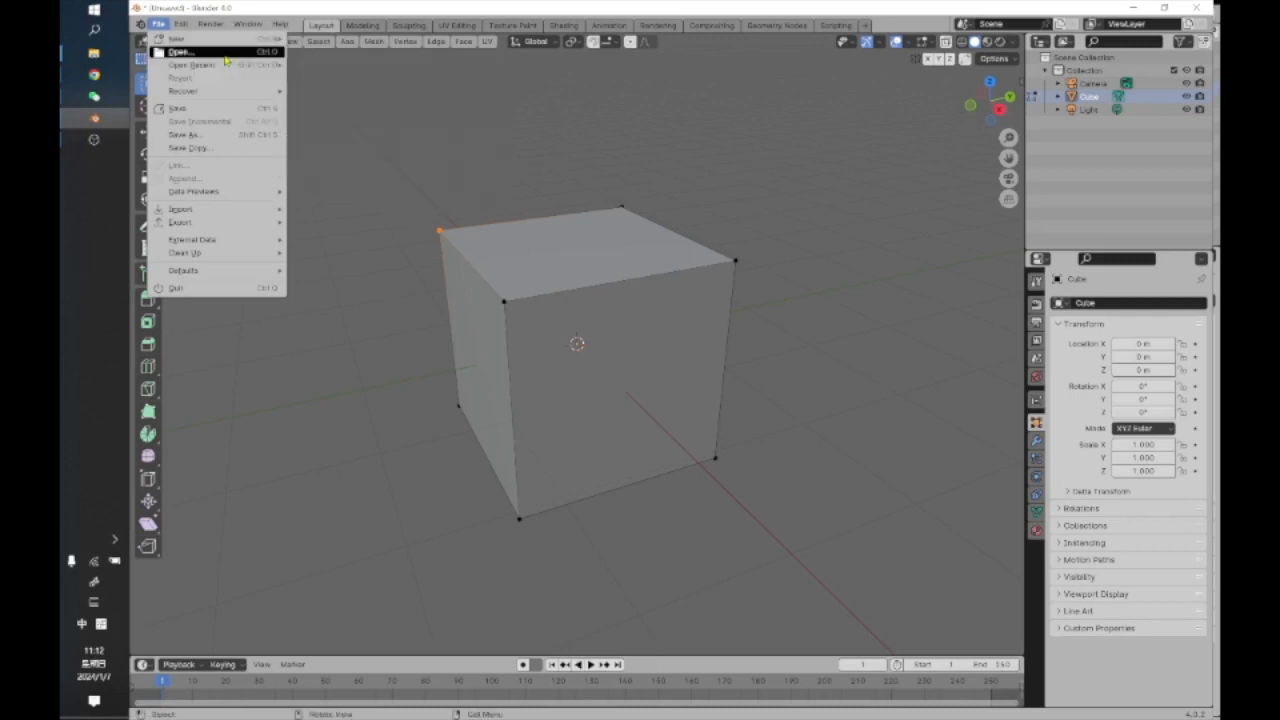
{"action": "mouse_move", "coordinate": [224, 96]}
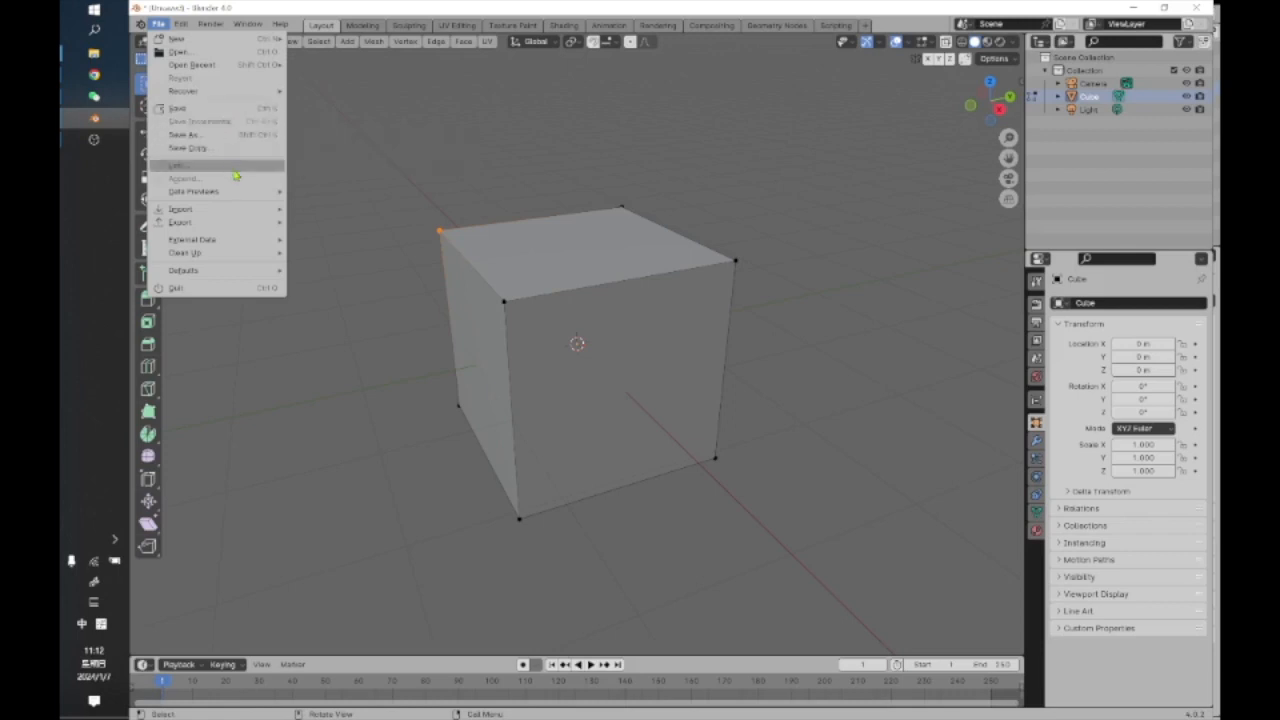
{"action": "mouse_move", "coordinate": [250, 222]}
{"action": "mouse_move", "coordinate": [201, 241]}
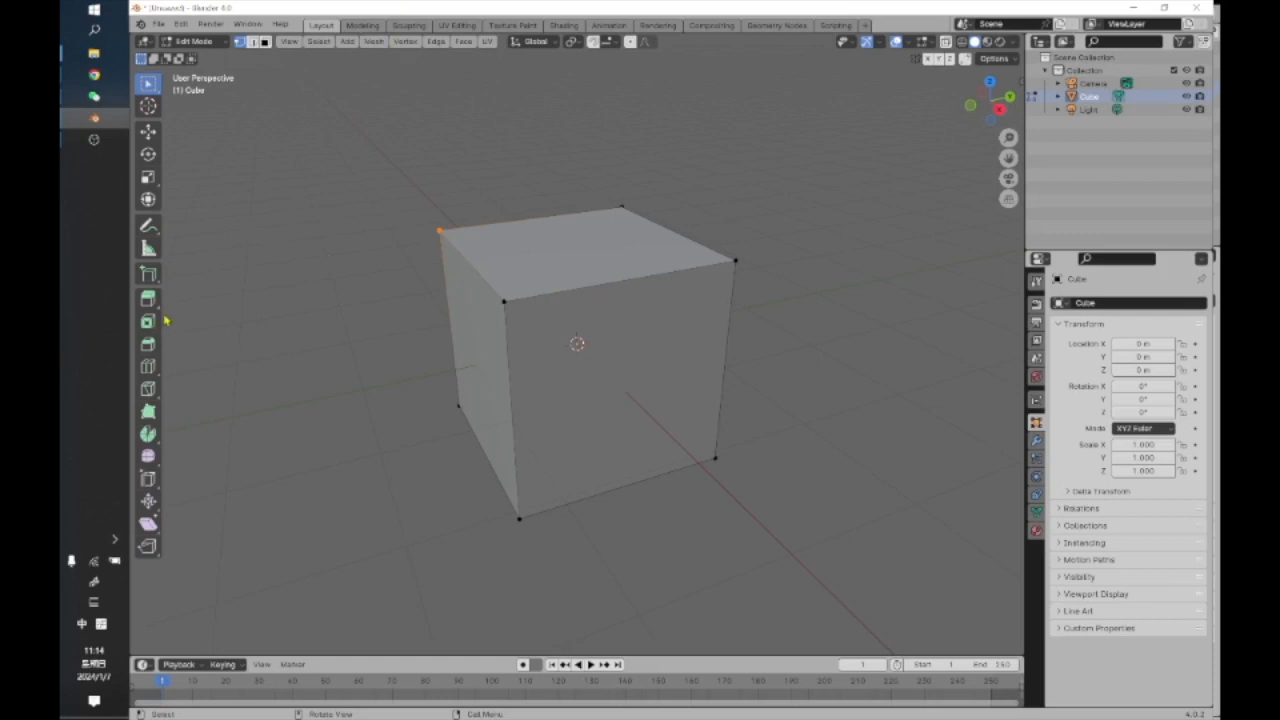
{"action": "left_click", "coordinate": [181, 24]}
{"action": "mouse_move", "coordinate": [198, 25]}
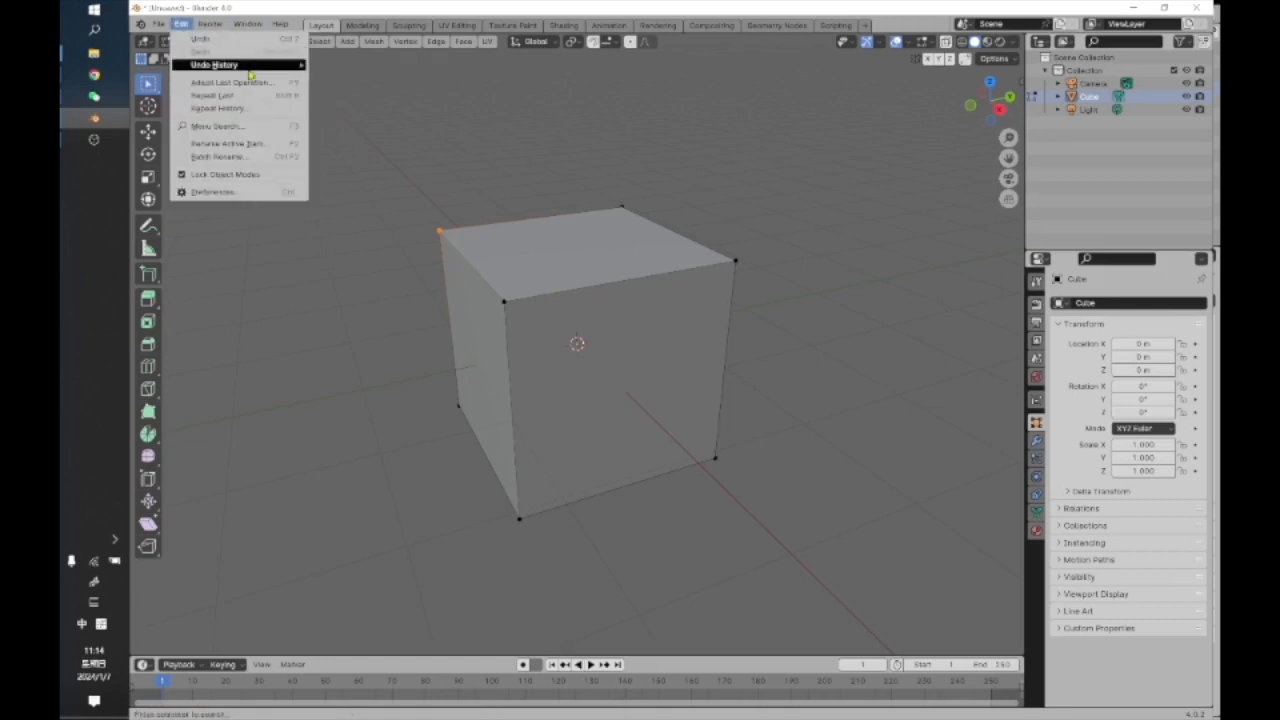
{"action": "mouse_move", "coordinate": [250, 74]}
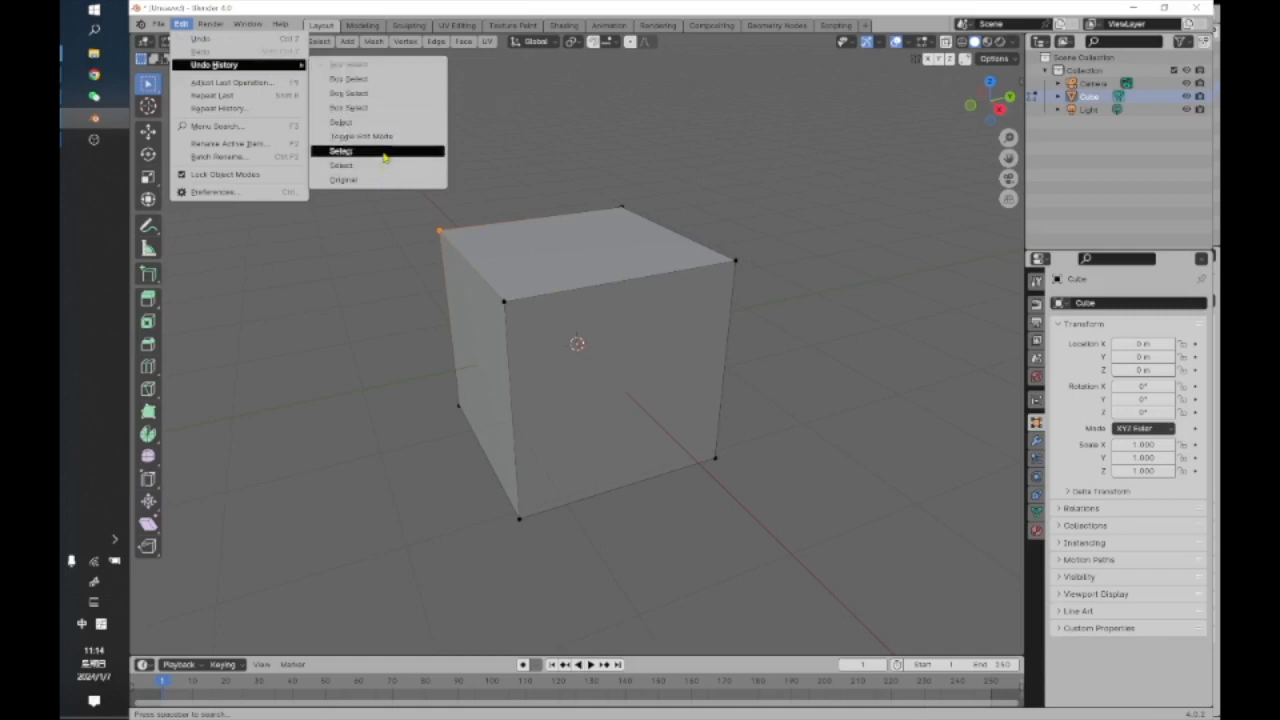
{"action": "left_click", "coordinate": [469, 217]}
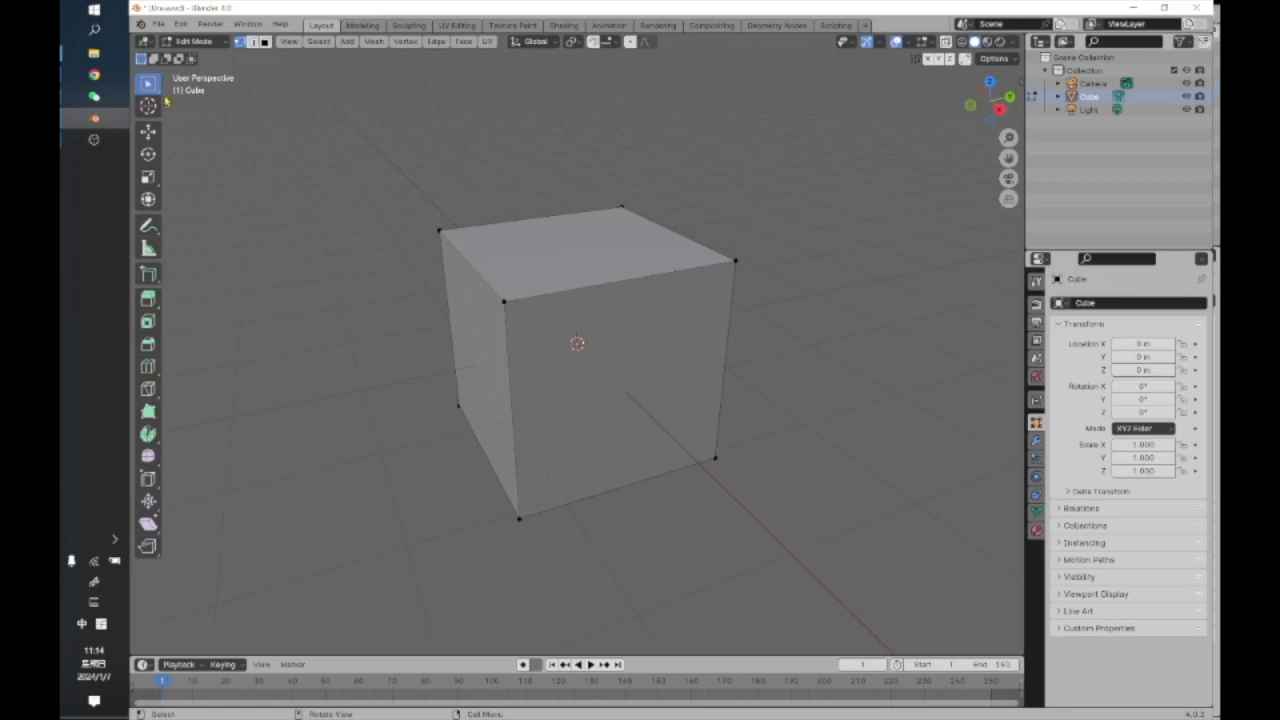
Return to Object Mode and move the cube about 2.39 m along the Y axis with the Move tool.
{"action": "left_click", "coordinate": [192, 42]}
{"action": "left_click", "coordinate": [197, 57]}
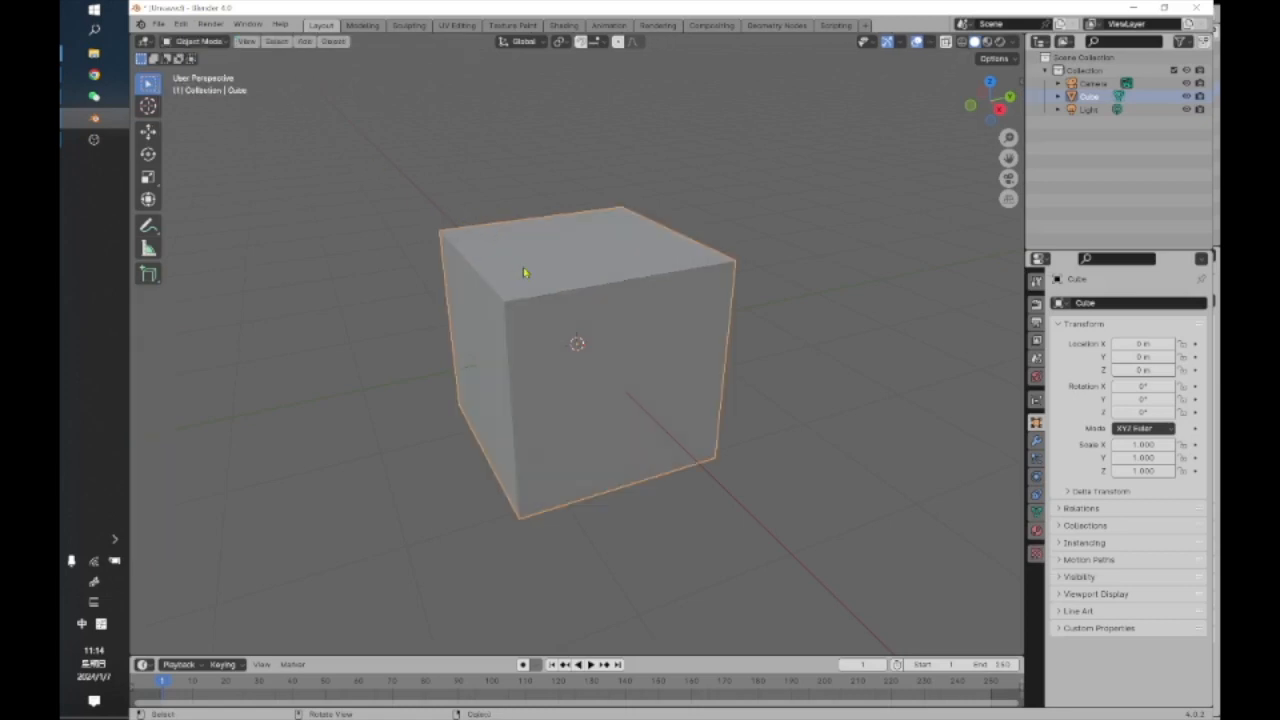
{"action": "left_click", "coordinate": [148, 131]}
{"action": "left_click_drag", "start_coordinate": [625, 334], "coordinate": [822, 293]}
Open Adjust Last Operation for the cube's move and place its pop-up in the middle of the viewport.
{"action": "left_click", "coordinate": [180, 23]}
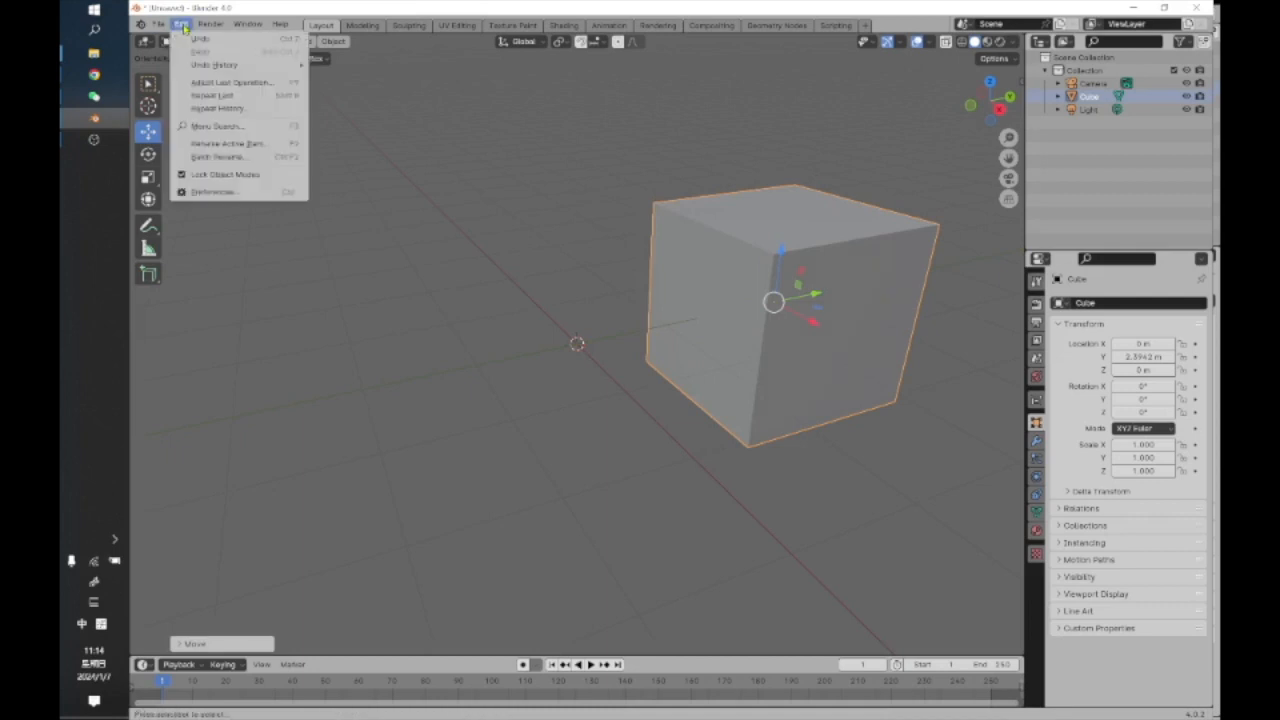
{"action": "mouse_move", "coordinate": [196, 70]}
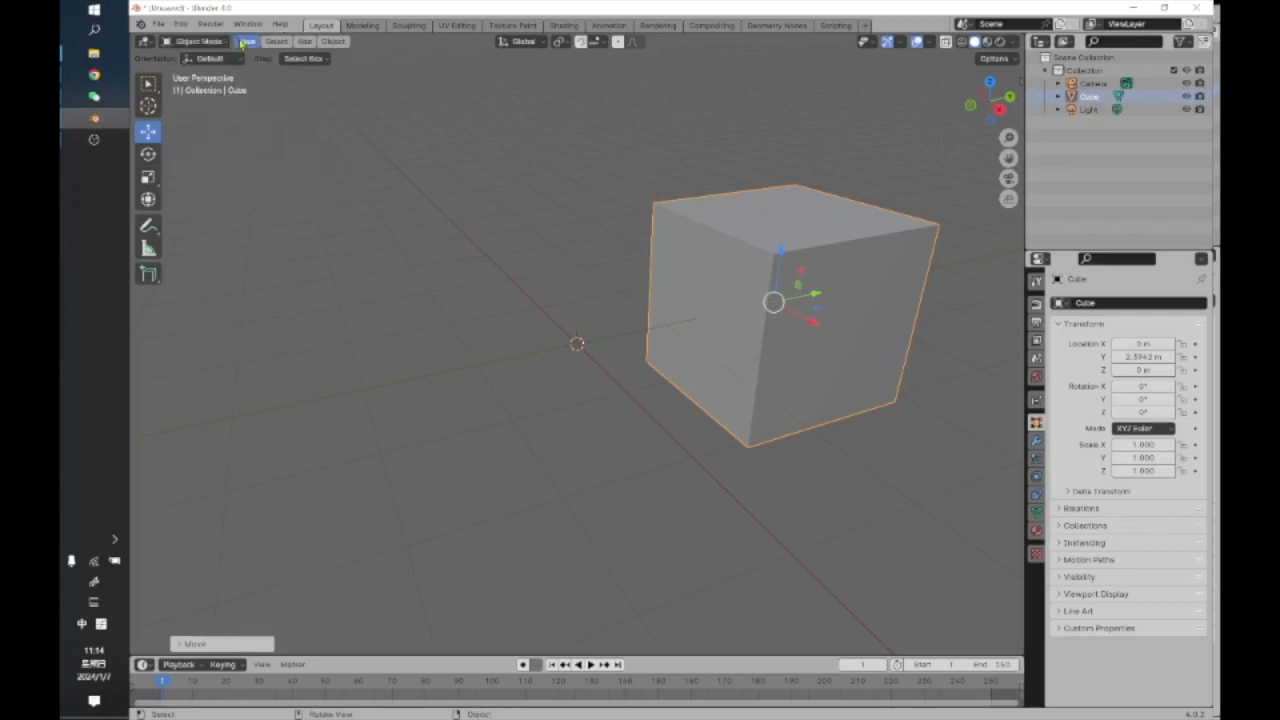
{"action": "left_click", "coordinate": [181, 24]}
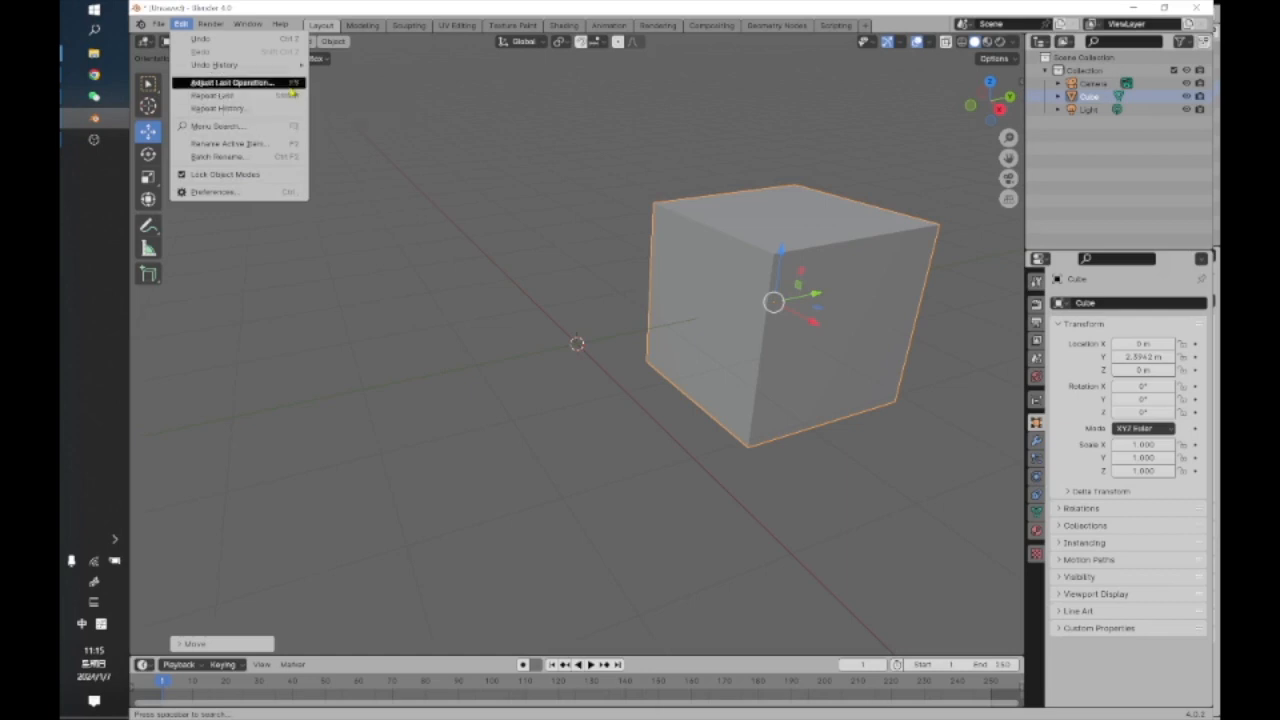
{"action": "left_click", "coordinate": [289, 87]}
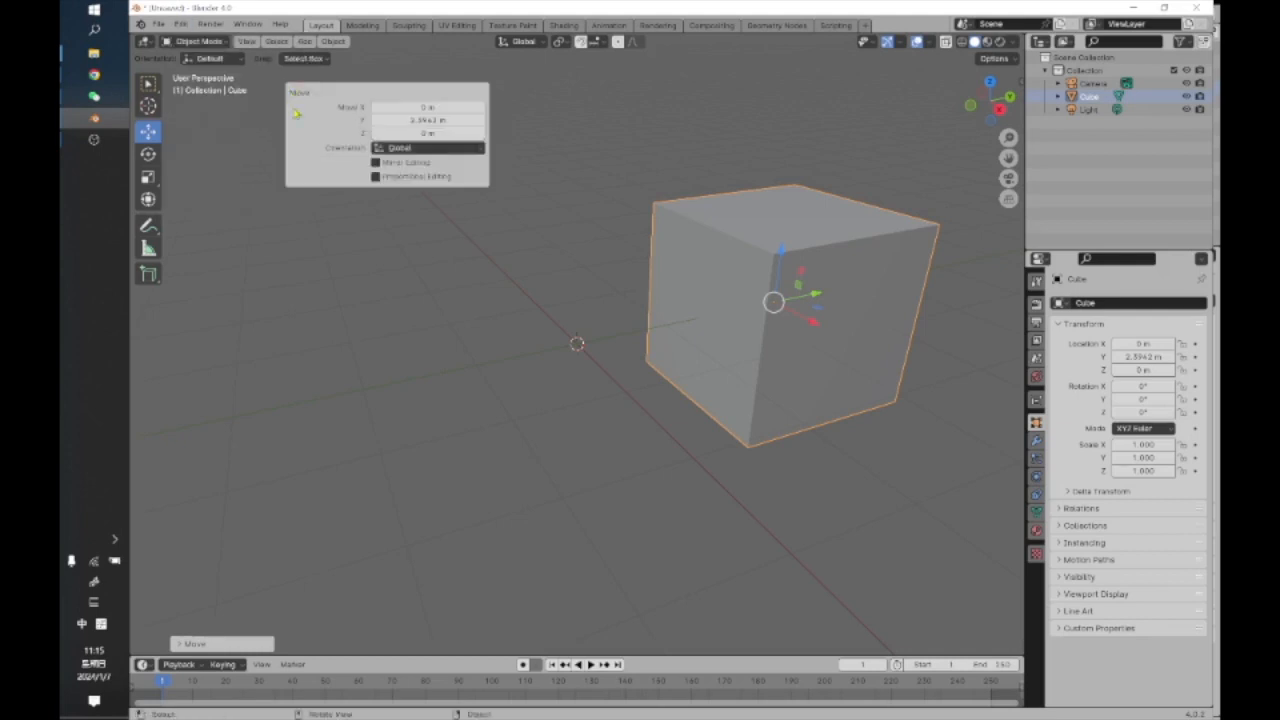
{"action": "left_click_drag", "start_coordinate": [396, 94], "coordinate": [423, 305]}
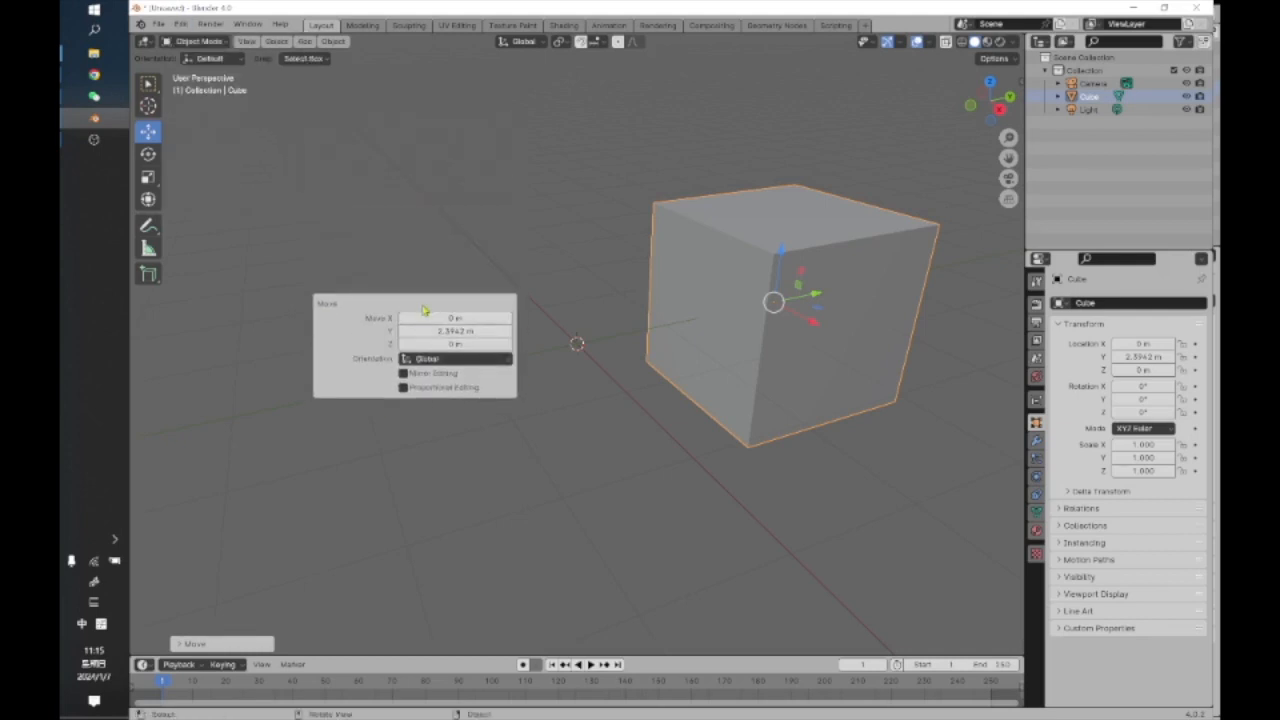
Expand the viewport's Move operation settings, collapse them and expand them again.
{"action": "left_click", "coordinate": [182, 644]}
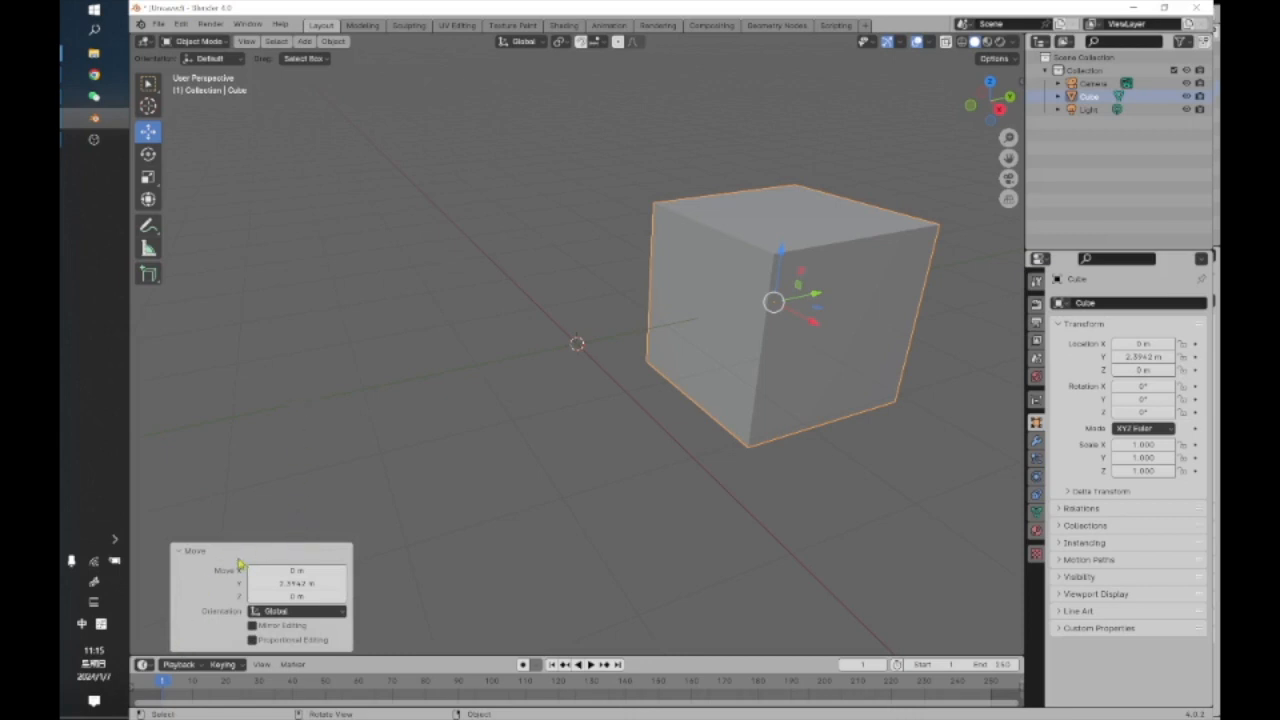
{"action": "left_click", "coordinate": [182, 556]}
{"action": "left_click", "coordinate": [185, 646]}
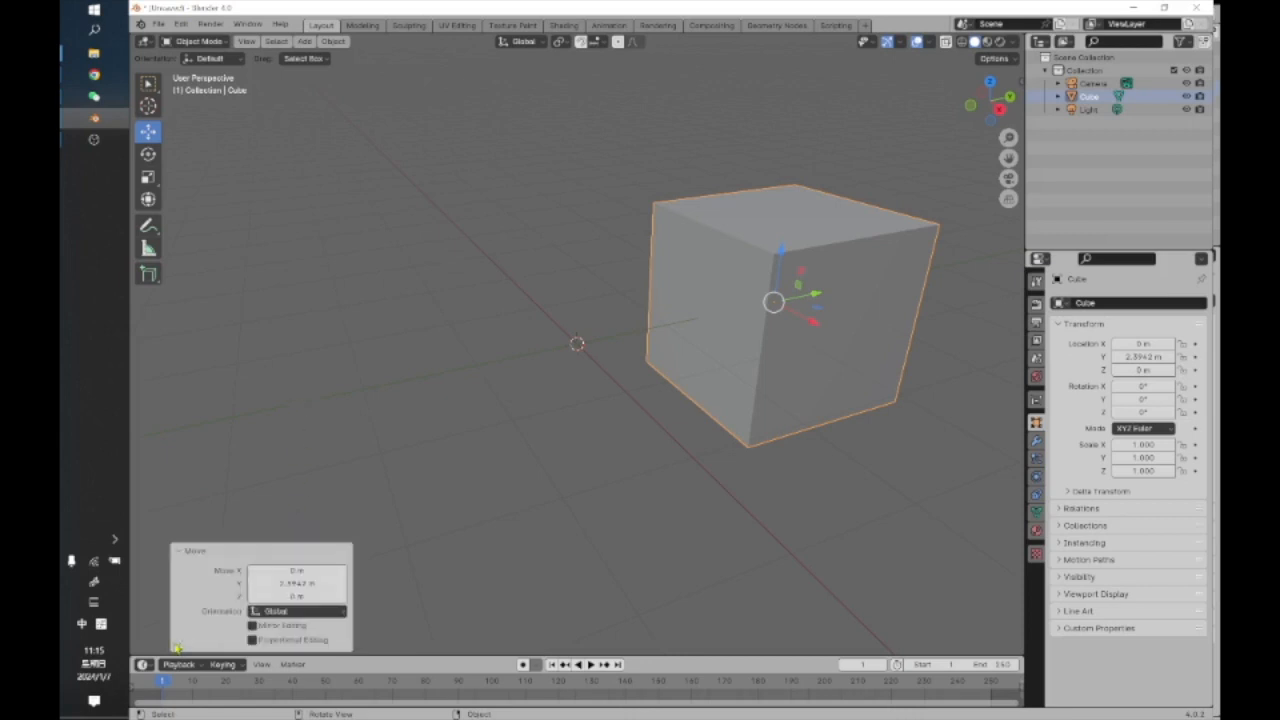
Reselect the cube and move it about -3.29 m along Y and about 1.8 m along X.
{"action": "left_click", "coordinate": [402, 307]}
{"action": "left_click", "coordinate": [716, 301]}
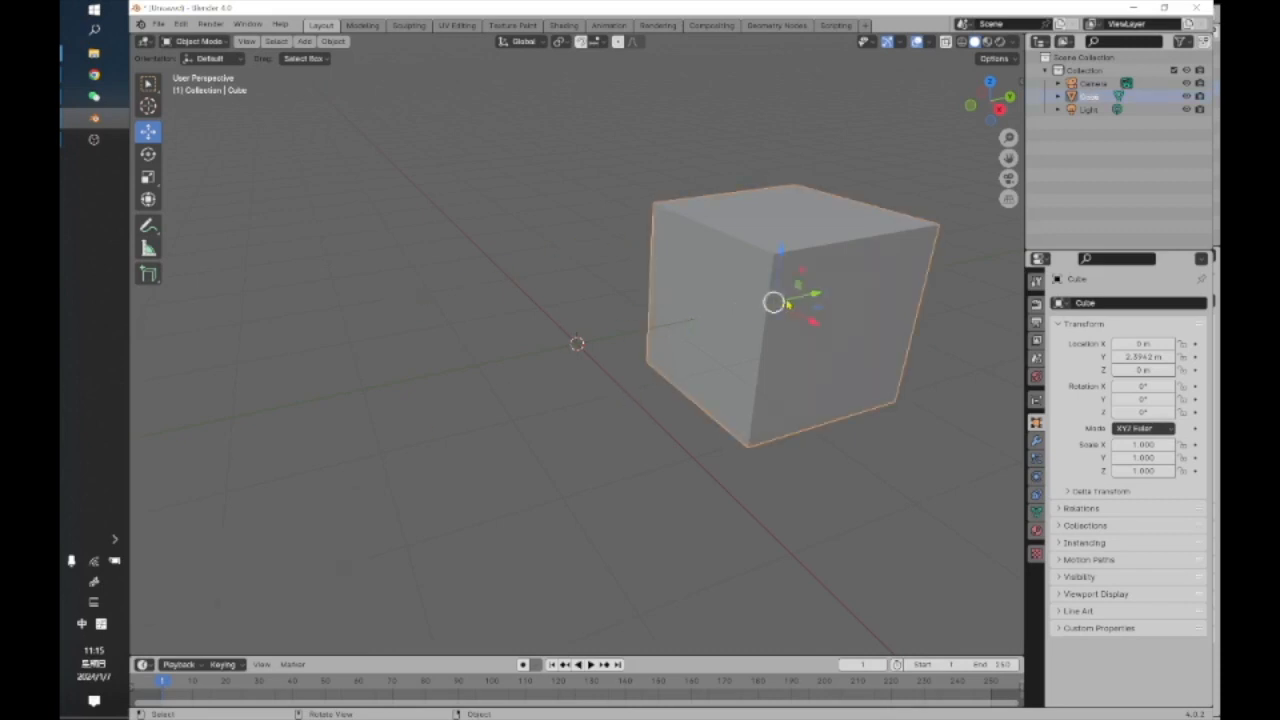
{"action": "left_click_drag", "start_coordinate": [815, 294], "coordinate": [522, 342]}
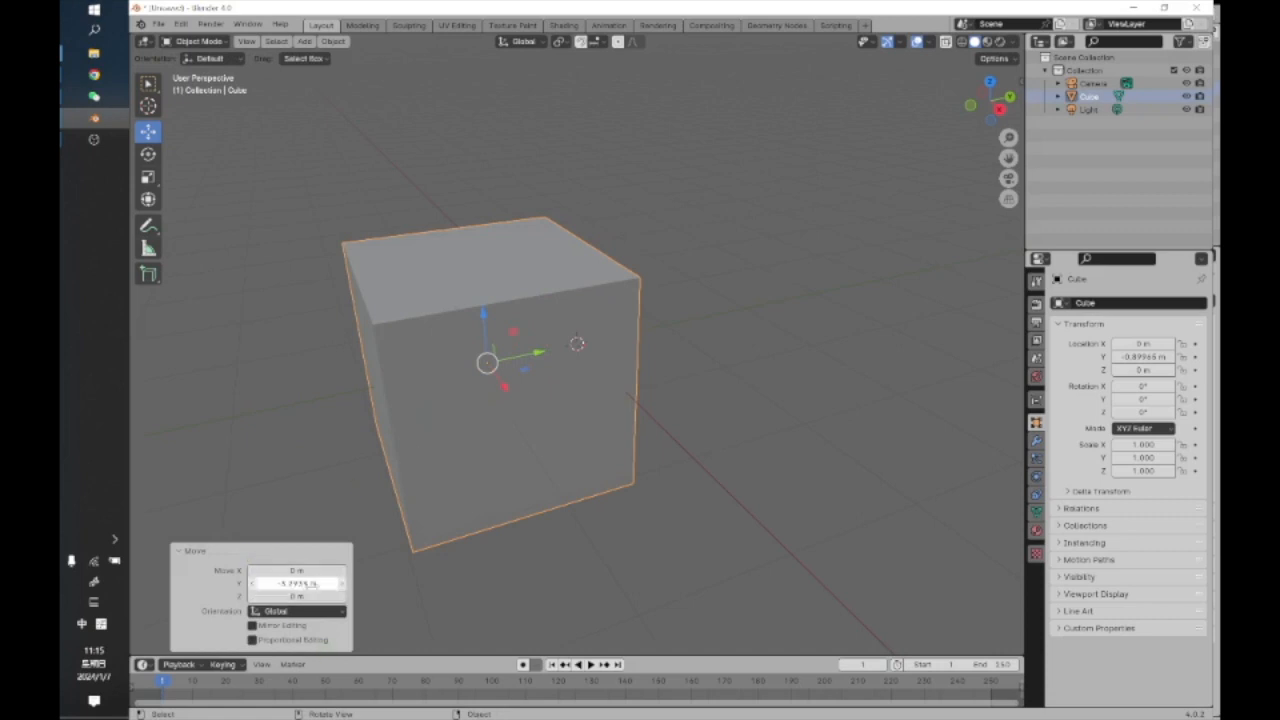
{"action": "left_click_drag", "start_coordinate": [503, 389], "coordinate": [588, 507]}
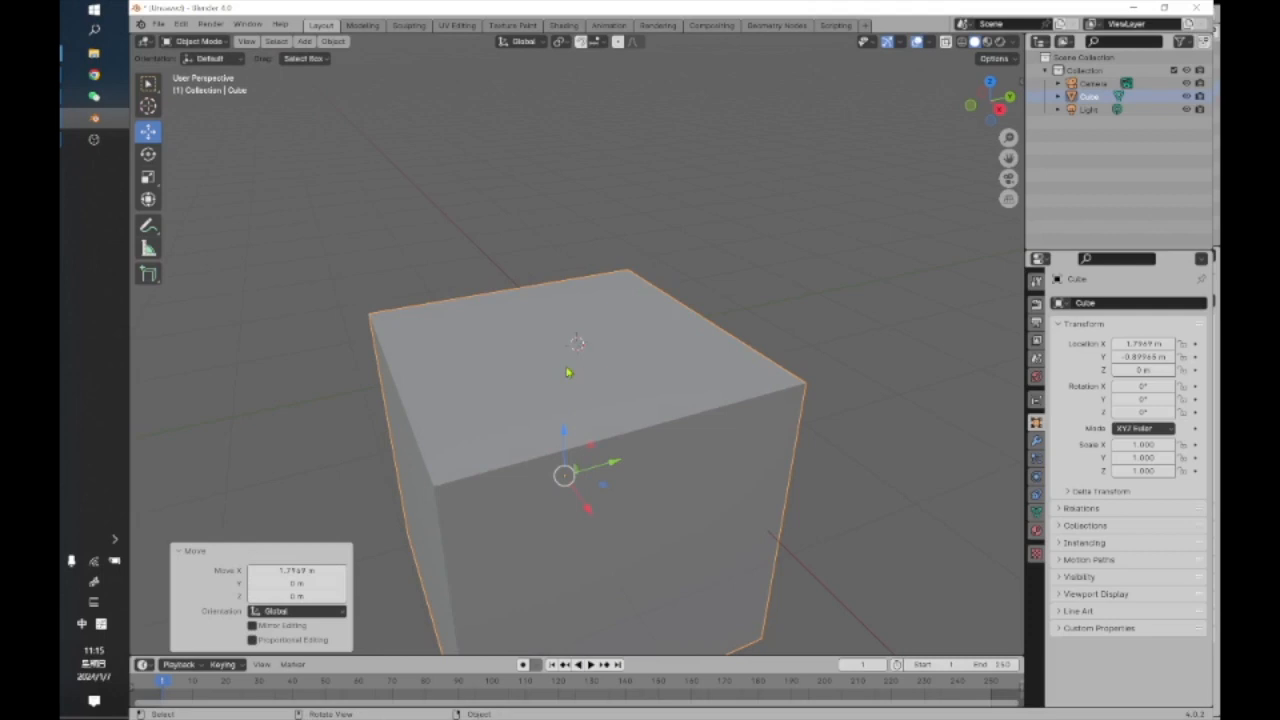
Rotate the cube about the global Z axis, set the rotation angle to -90°, and deselect the cube.
{"action": "scroll", "coordinate": [360, 345], "scroll_direction": "down", "scroll_amount": 3}
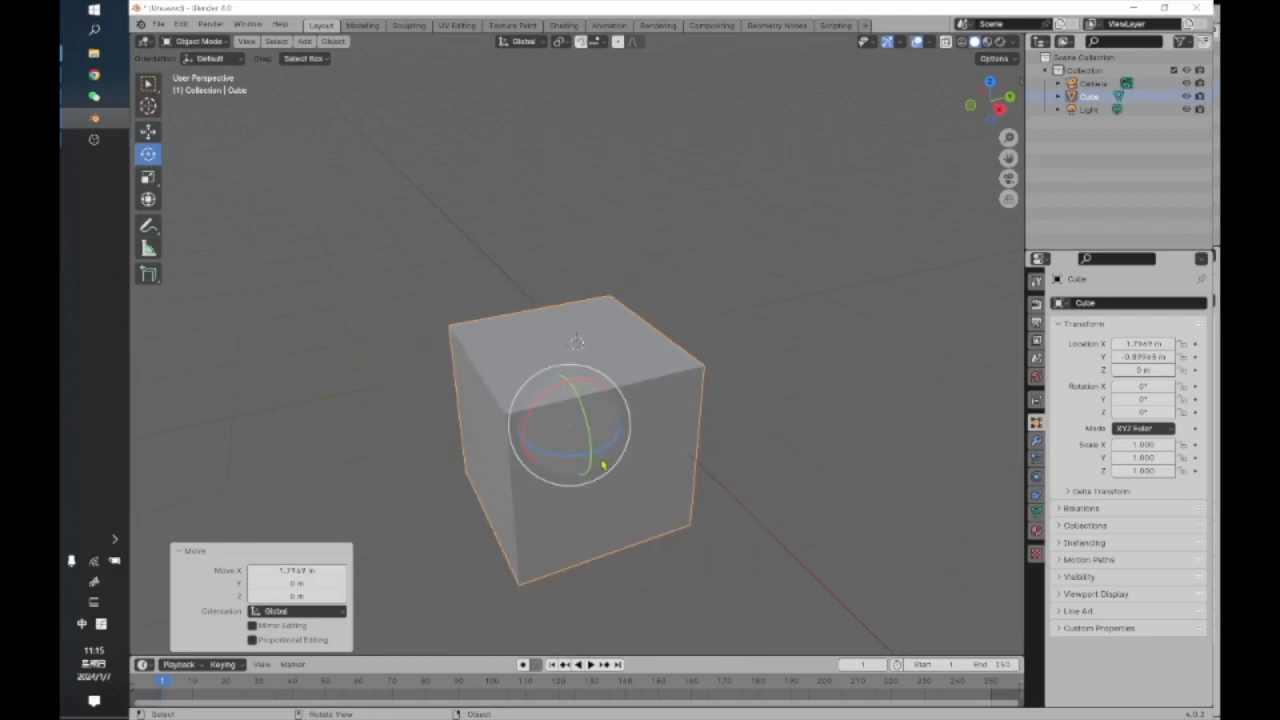
{"action": "left_click_drag", "start_coordinate": [612, 448], "coordinate": [552, 462]}
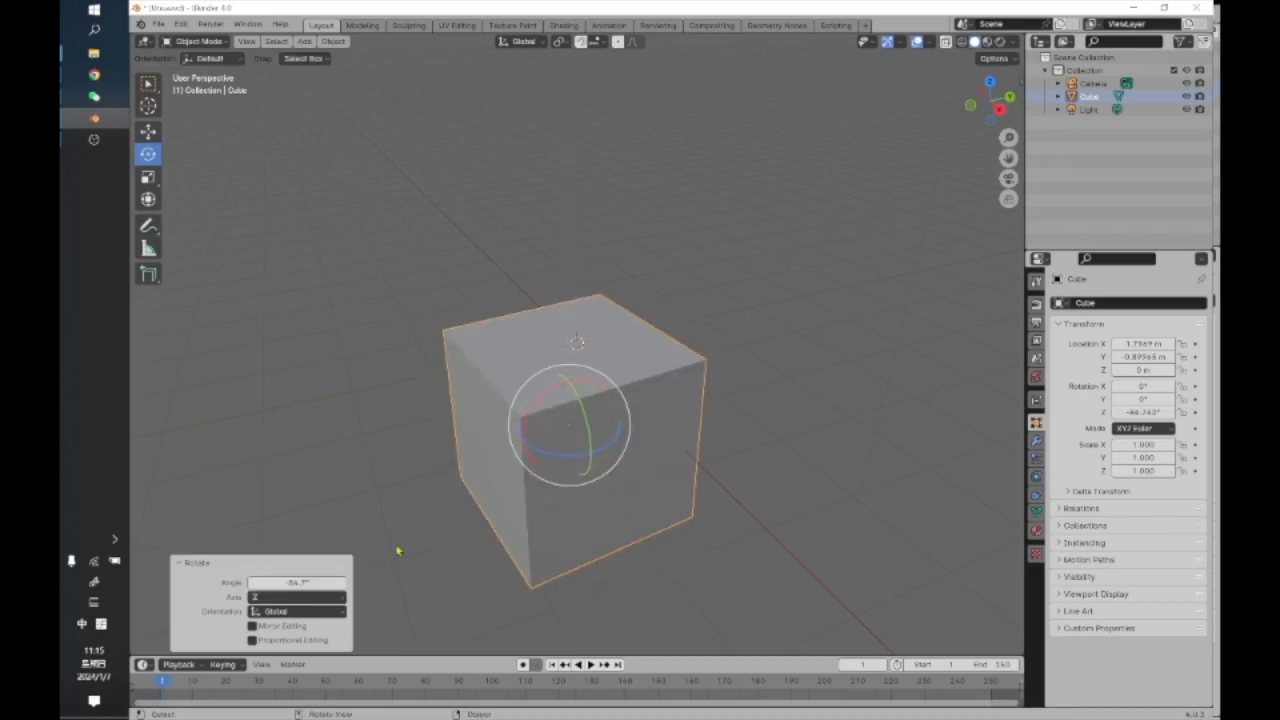
{"action": "left_click", "coordinate": [300, 583]}
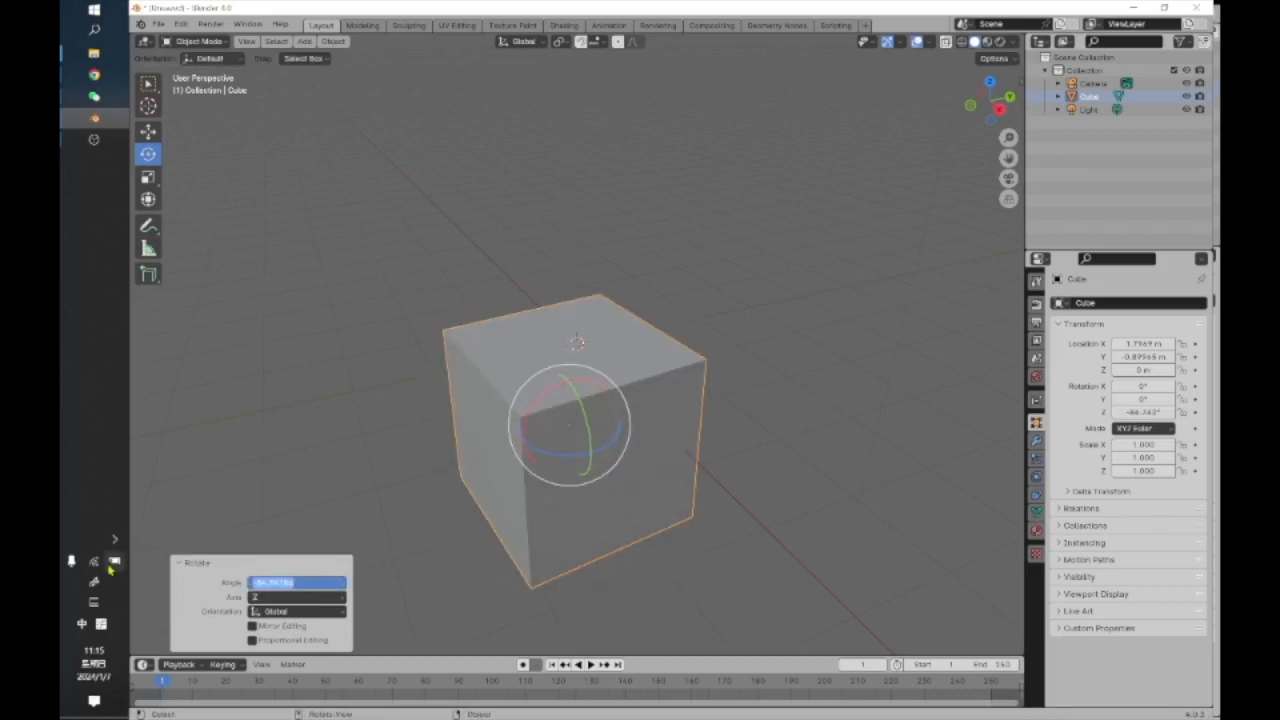
{"action": "type", "text": "-3"}
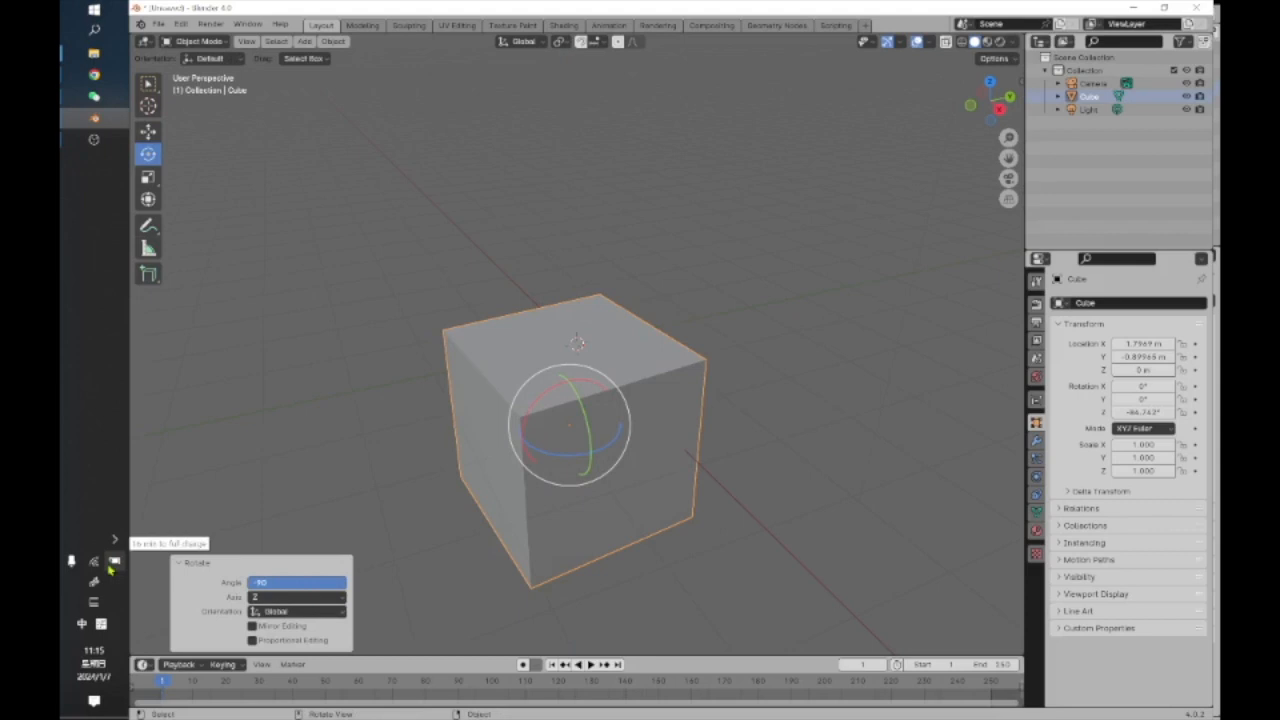
{"action": "type", "text": "0"}
{"action": "key", "text": "Return"}
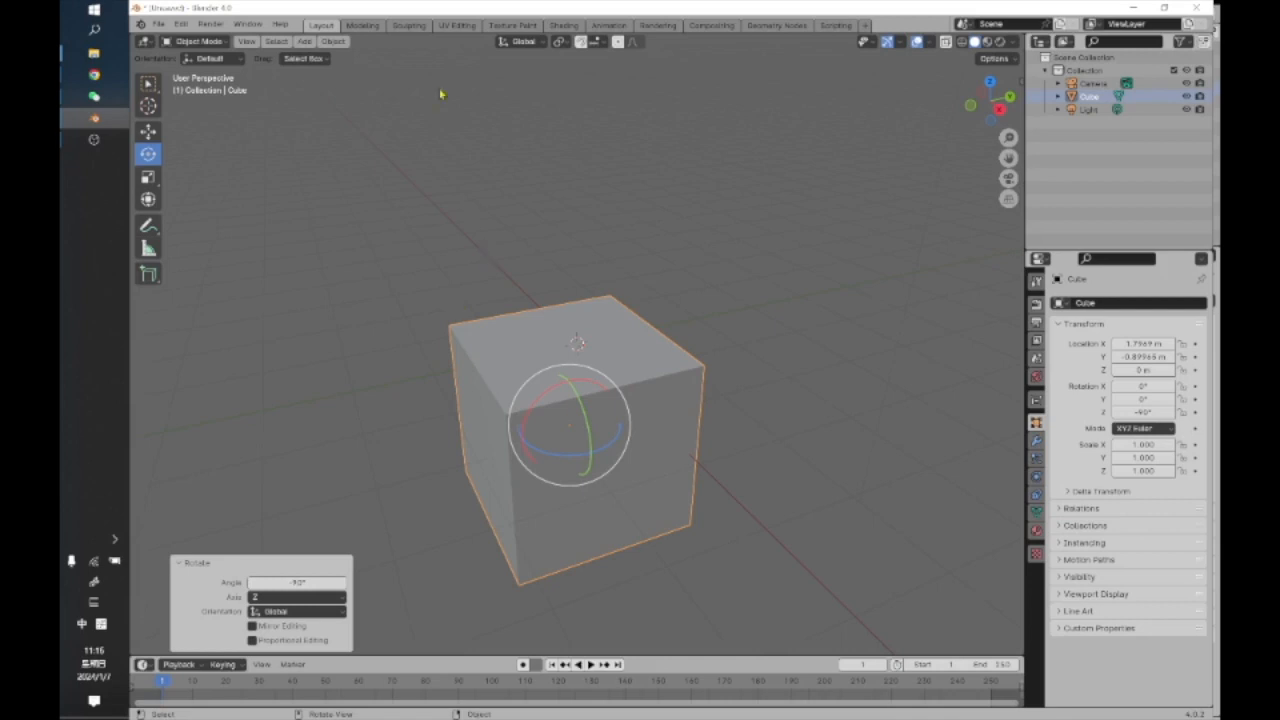
{"action": "left_click", "coordinate": [379, 123]}
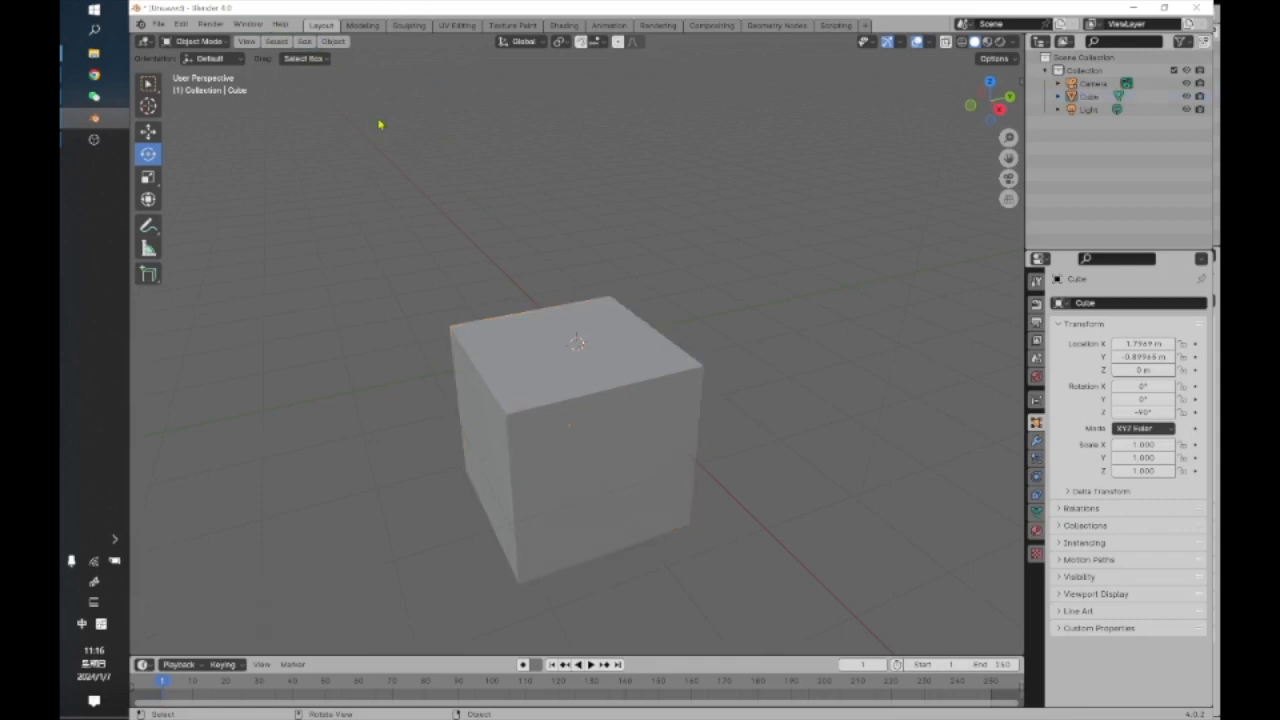
{"action": "left_click", "coordinate": [212, 26]}
{"action": "left_click", "coordinate": [210, 28]}
{"action": "left_click", "coordinate": [211, 24]}
{"action": "left_click", "coordinate": [247, 26]}
{"action": "left_click", "coordinate": [1042, 260]}
{"action": "left_click", "coordinate": [279, 26]}
Compare the Modeling workspace with the Layout workspace and switch to the Sculpting workspace.
{"action": "left_click", "coordinate": [364, 25]}
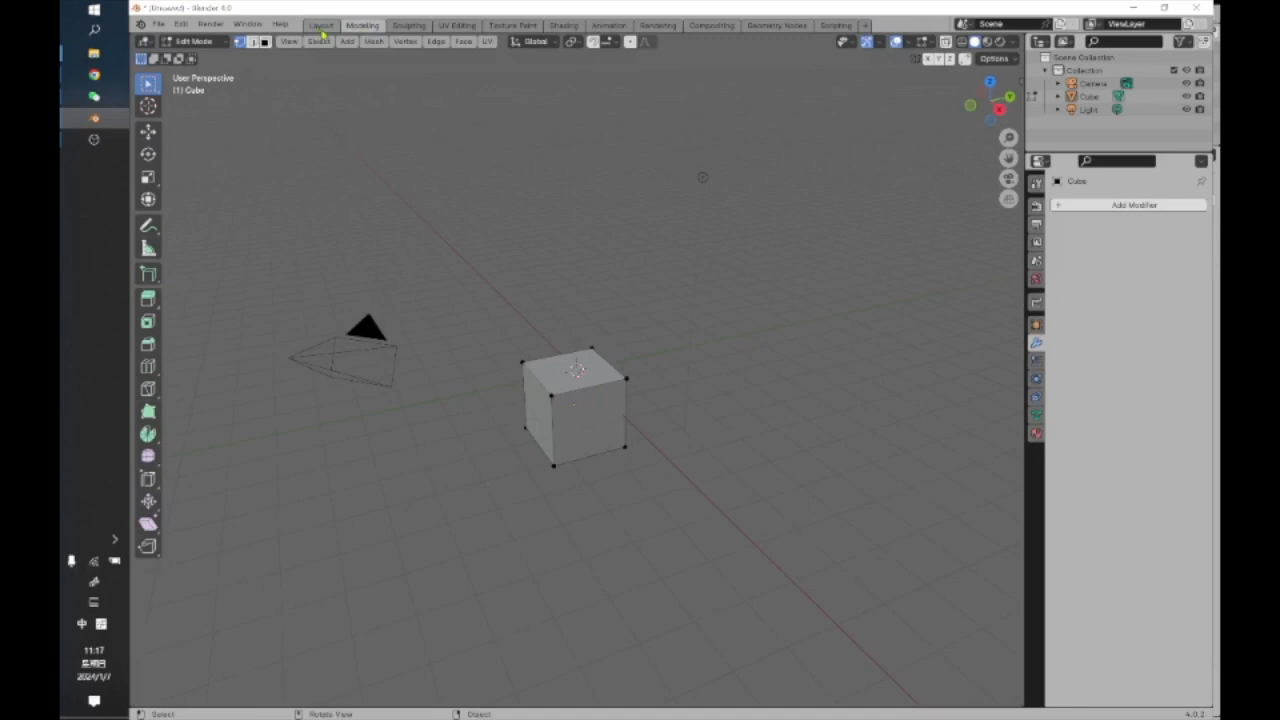
{"action": "left_click", "coordinate": [320, 25]}
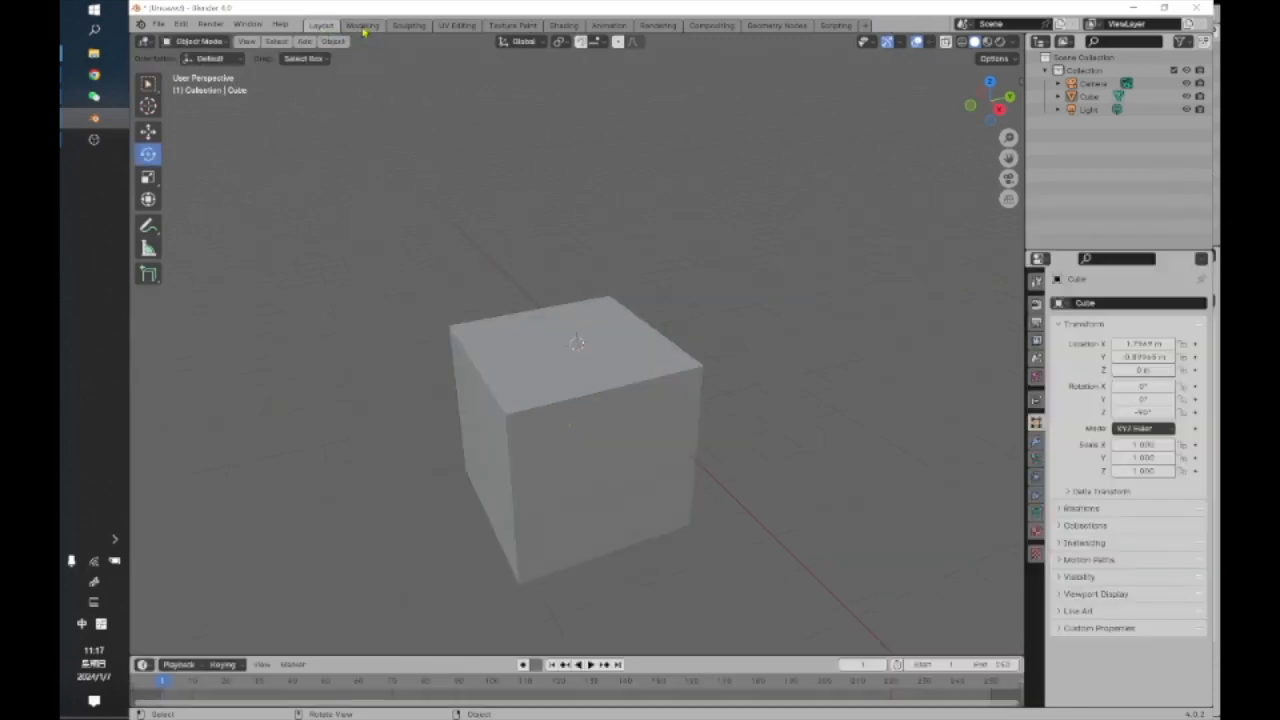
{"action": "left_click", "coordinate": [363, 26]}
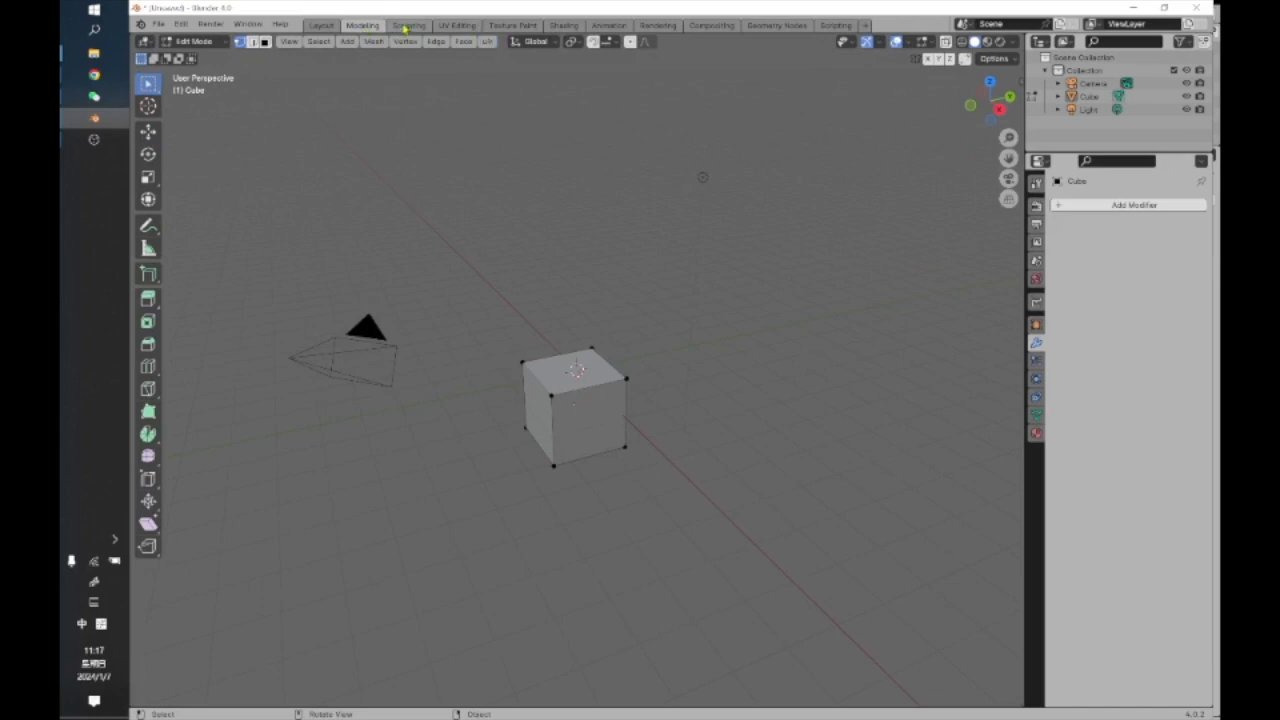
{"action": "left_click", "coordinate": [409, 25]}
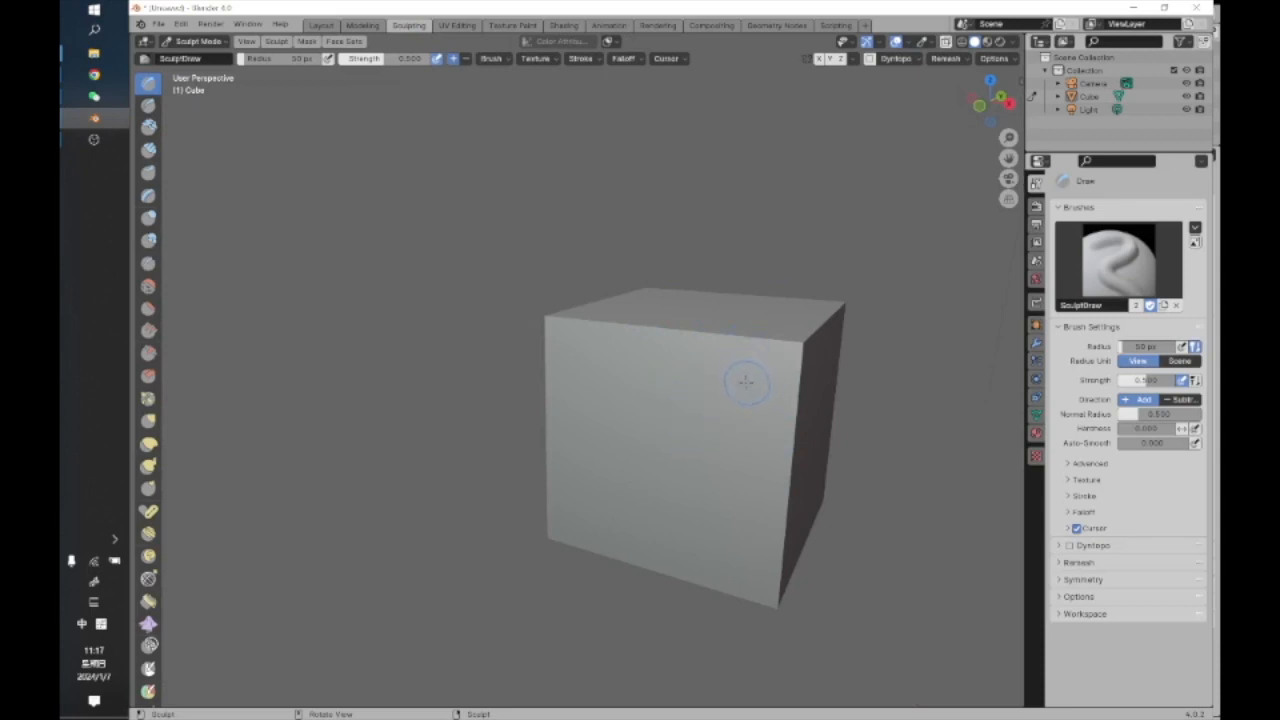
Switch to the UV Editing workspace and examine the UV grid beside the cube at different magnifications.
{"action": "left_click", "coordinate": [456, 26]}
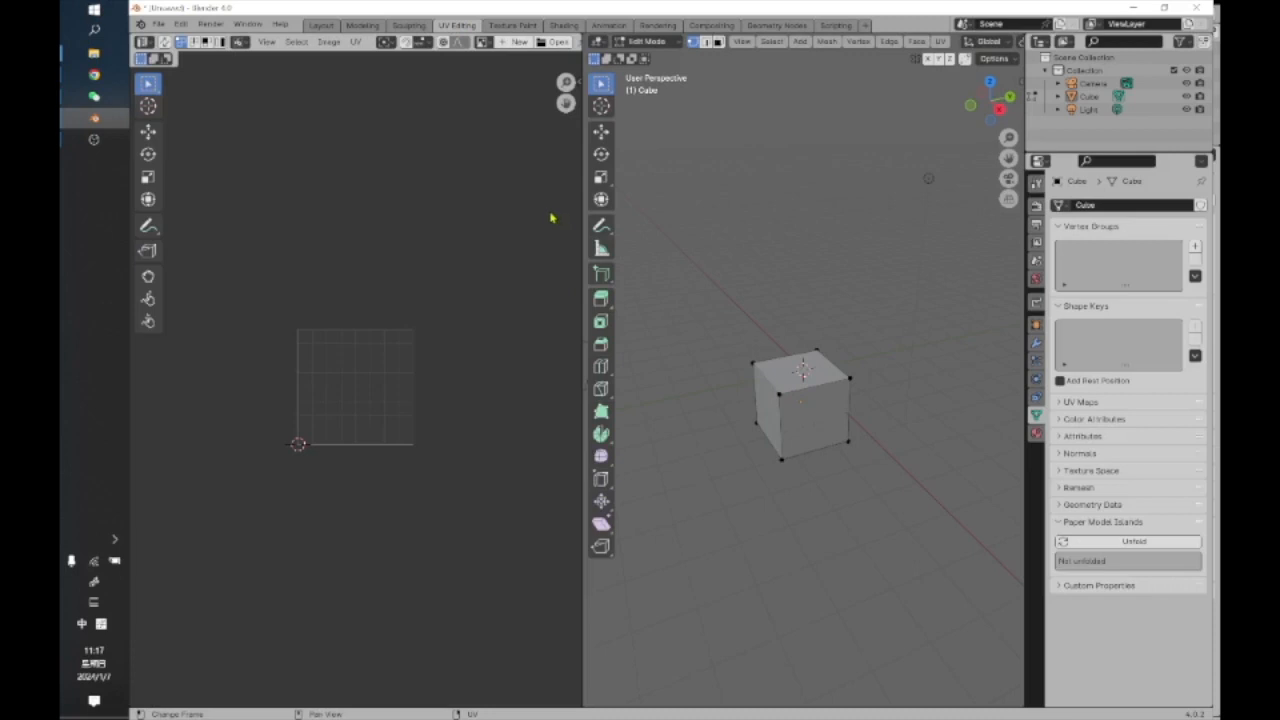
{"action": "scroll", "coordinate": [566, 280], "scroll_direction": "up", "scroll_amount": 1}
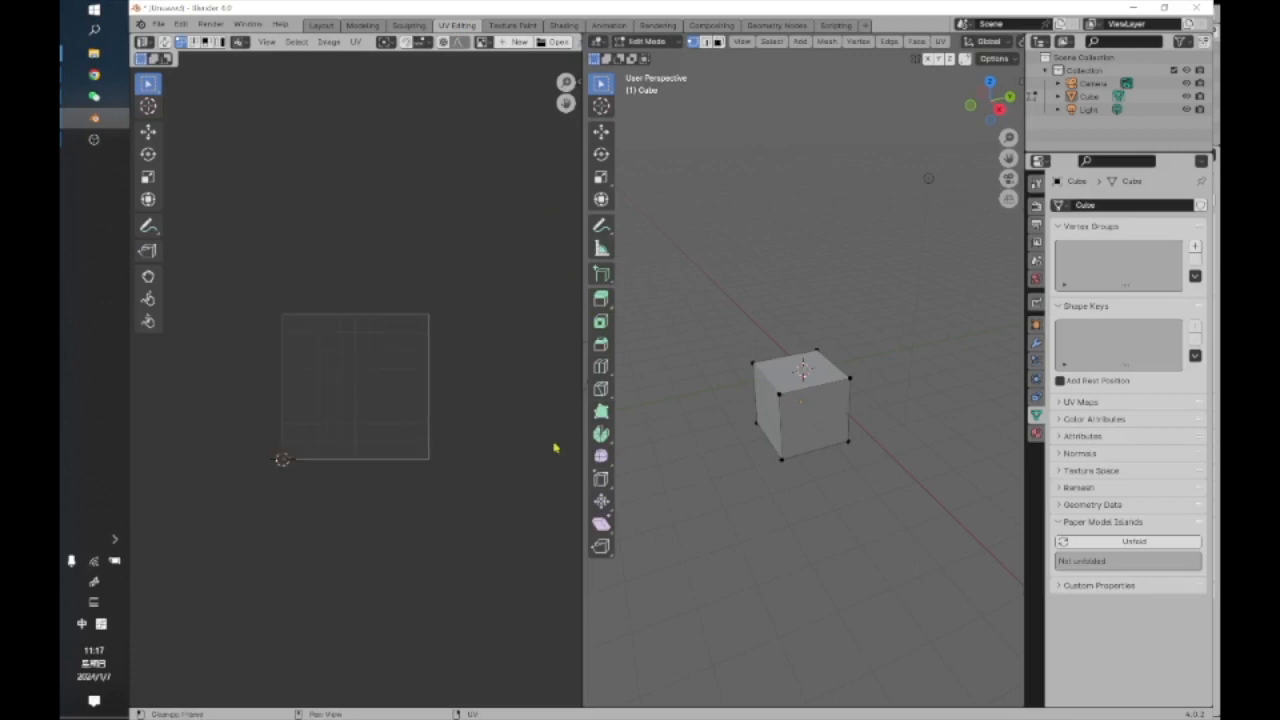
{"action": "scroll", "coordinate": [366, 350], "scroll_direction": "down", "scroll_amount": 2}
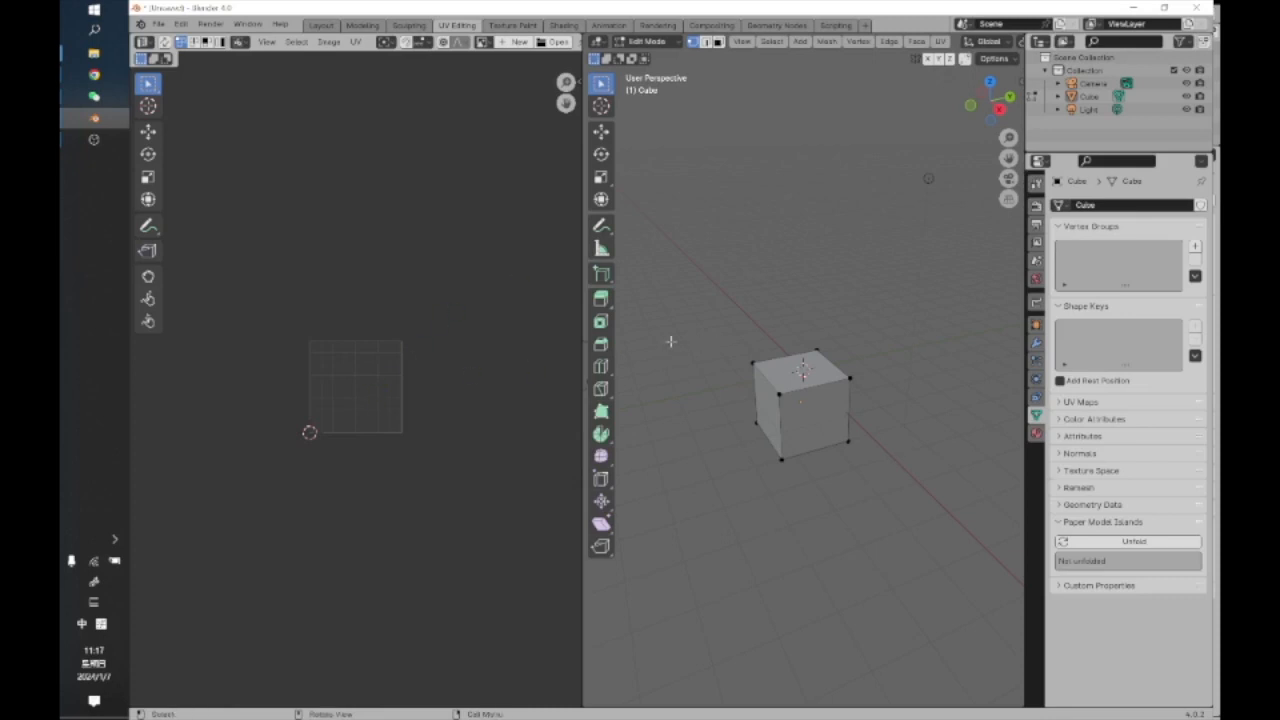
{"action": "scroll", "coordinate": [356, 372], "scroll_direction": "up", "scroll_amount": 2}
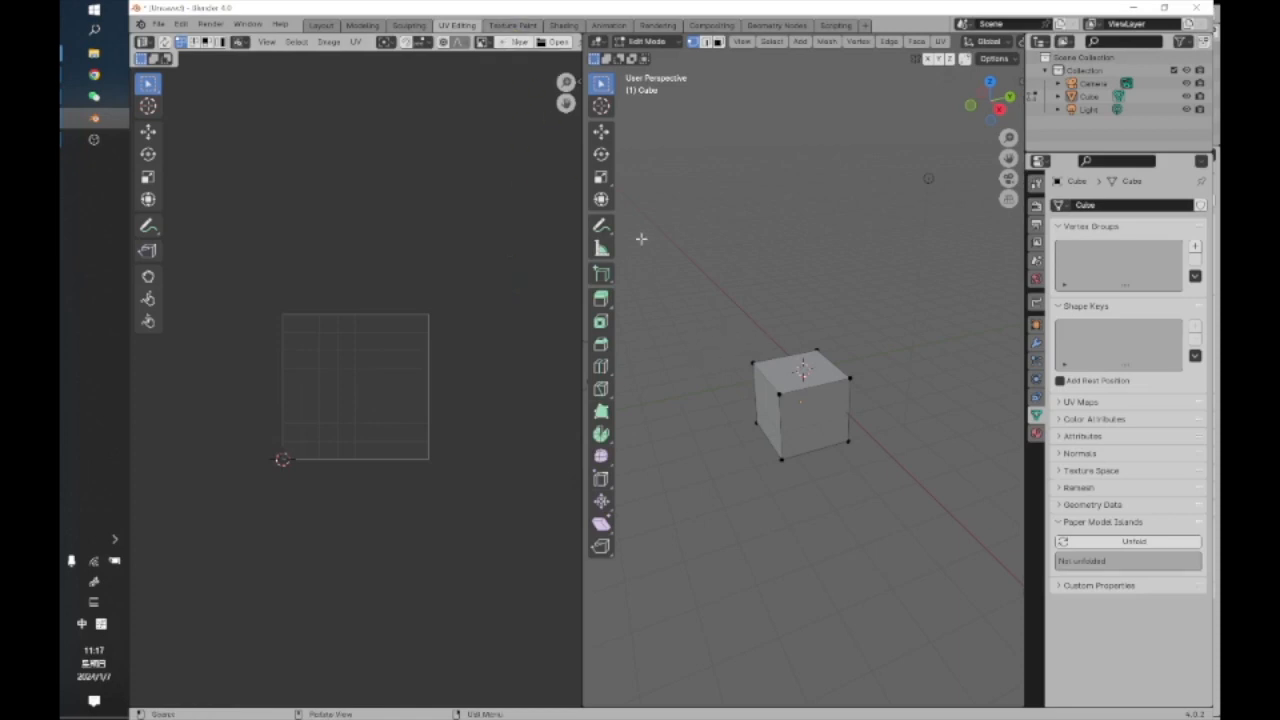
View the Texture Paint and Shading workspaces and return to the Layout workspace.
{"action": "left_click", "coordinate": [517, 30]}
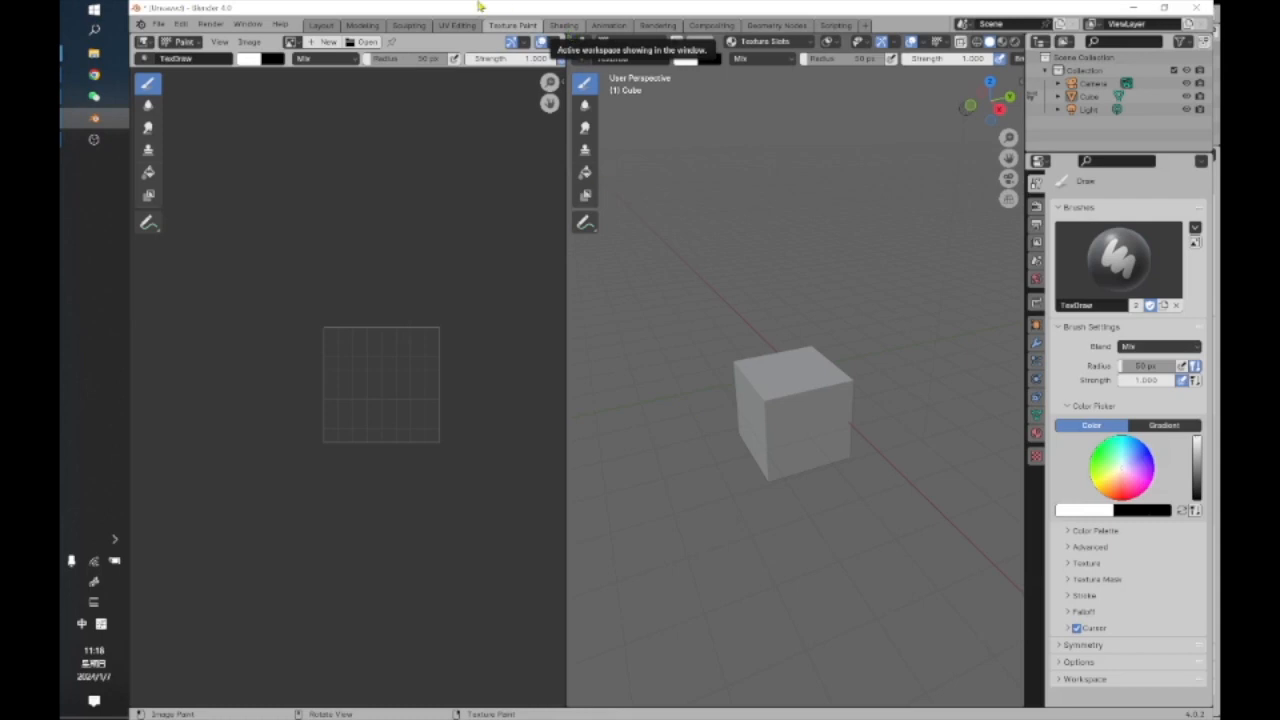
{"action": "left_click", "coordinate": [566, 26]}
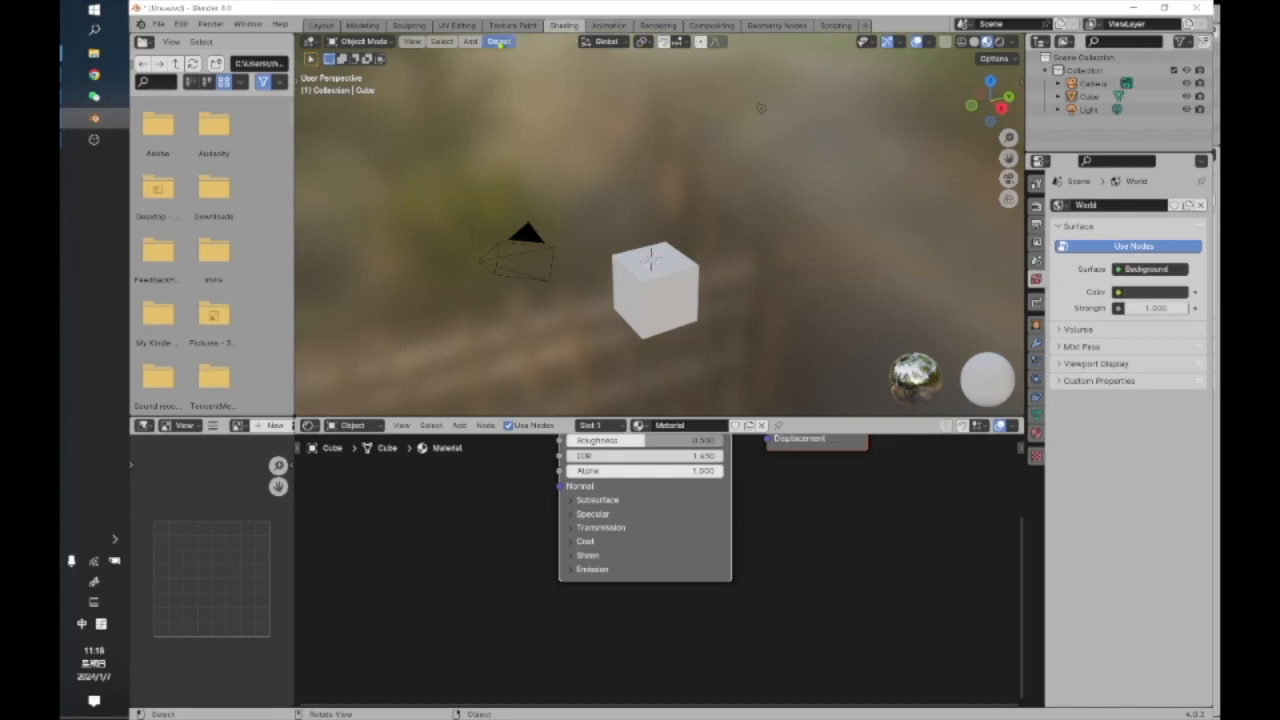
{"action": "left_click", "coordinate": [322, 26]}
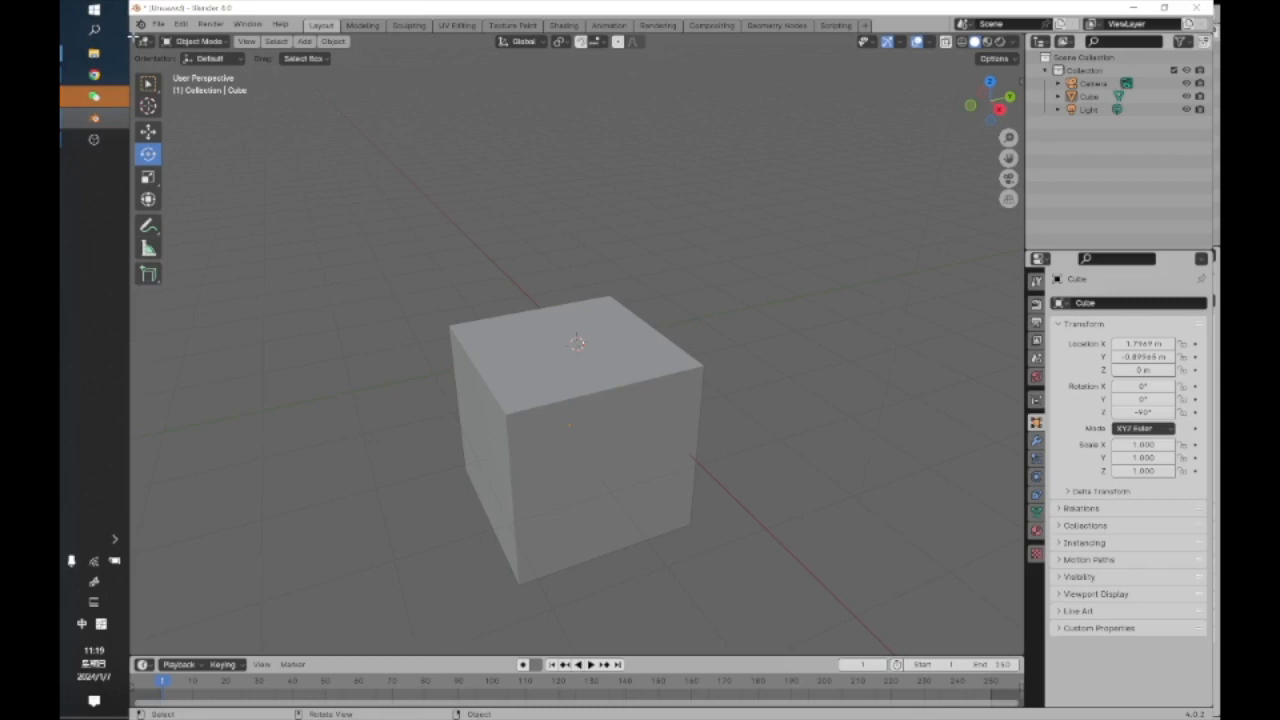
Change the main viewport area to a Timeline and the Outliner area to a 3D Viewport.
{"action": "left_click", "coordinate": [149, 42]}
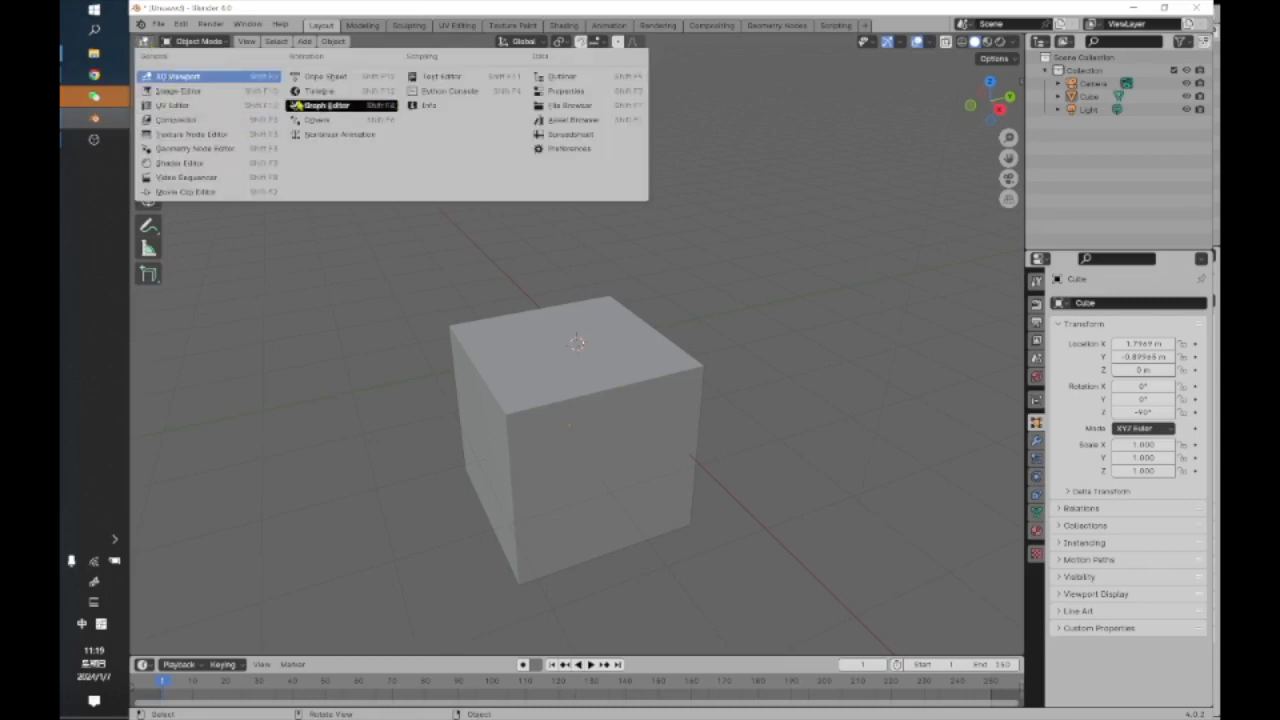
{"action": "left_click", "coordinate": [320, 91]}
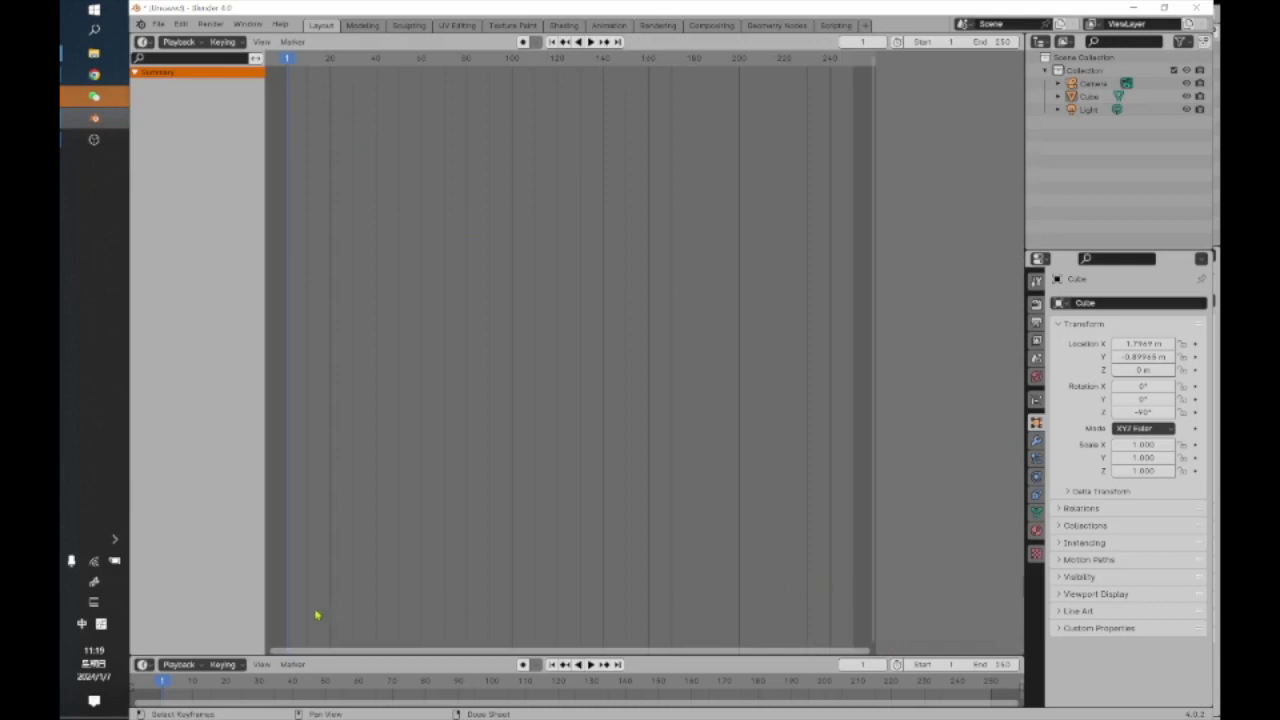
{"action": "left_click", "coordinate": [1040, 45]}
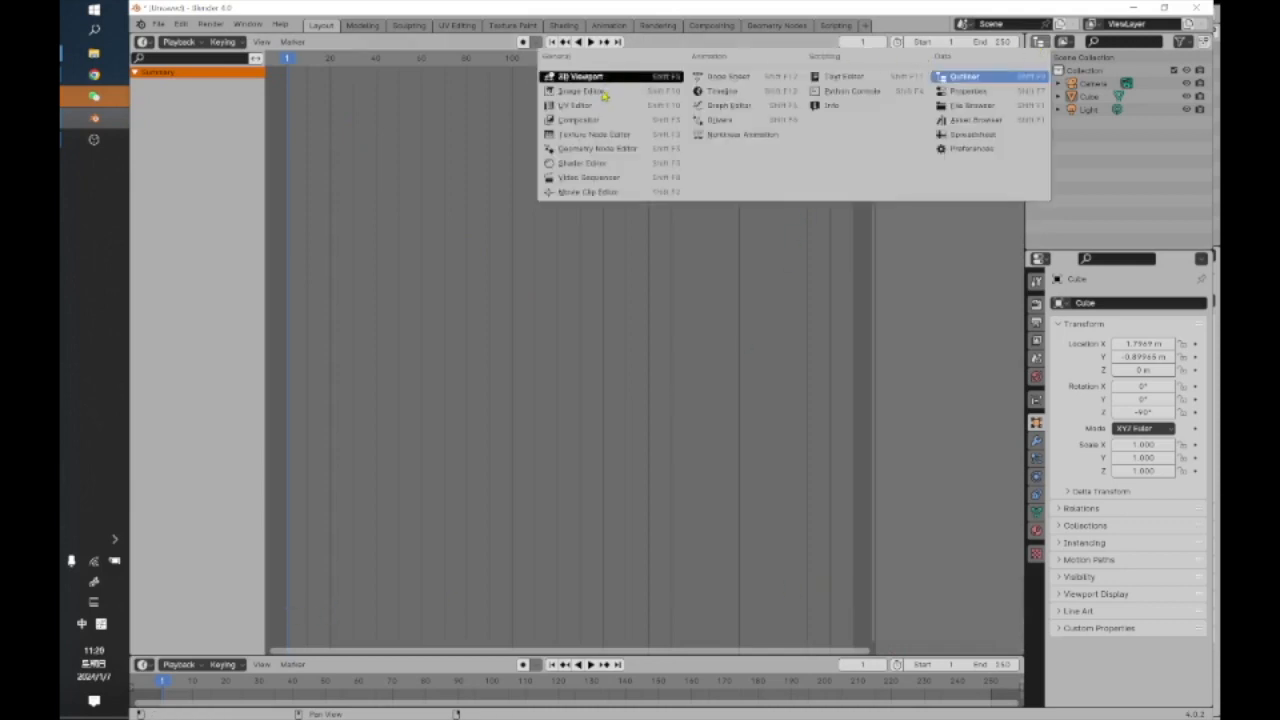
{"action": "left_click", "coordinate": [594, 80]}
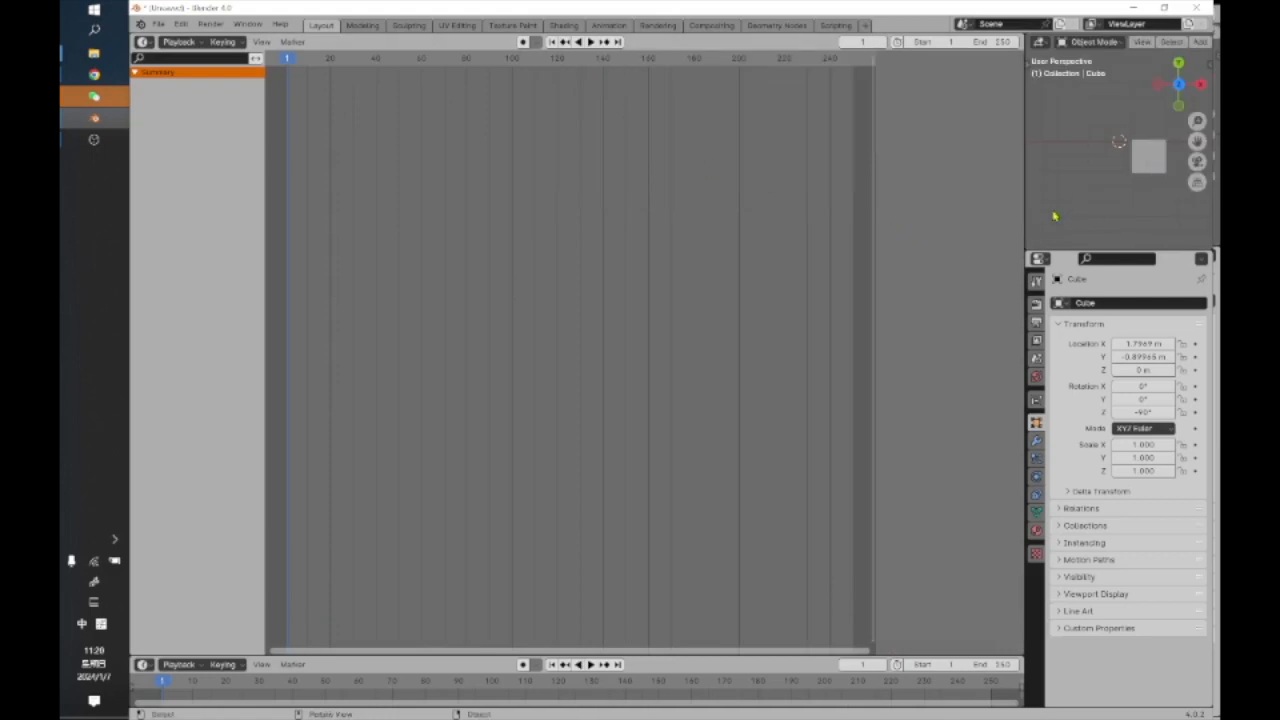
Restore the small 3D Viewport area to the Outliner and the large Timeline area to the 3D Viewport.
{"action": "left_click", "coordinate": [1047, 46]}
{"action": "left_click", "coordinate": [1050, 52]}
{"action": "left_click", "coordinate": [1044, 46]}
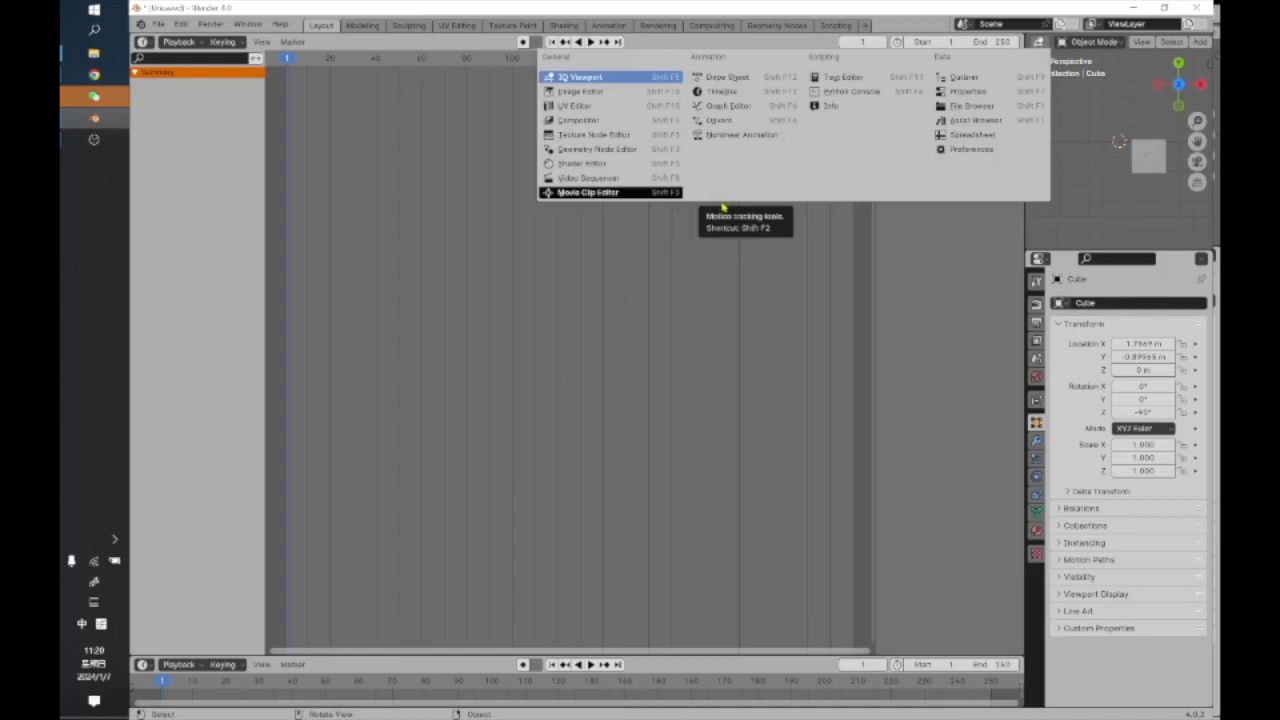
{"action": "left_click", "coordinate": [975, 77]}
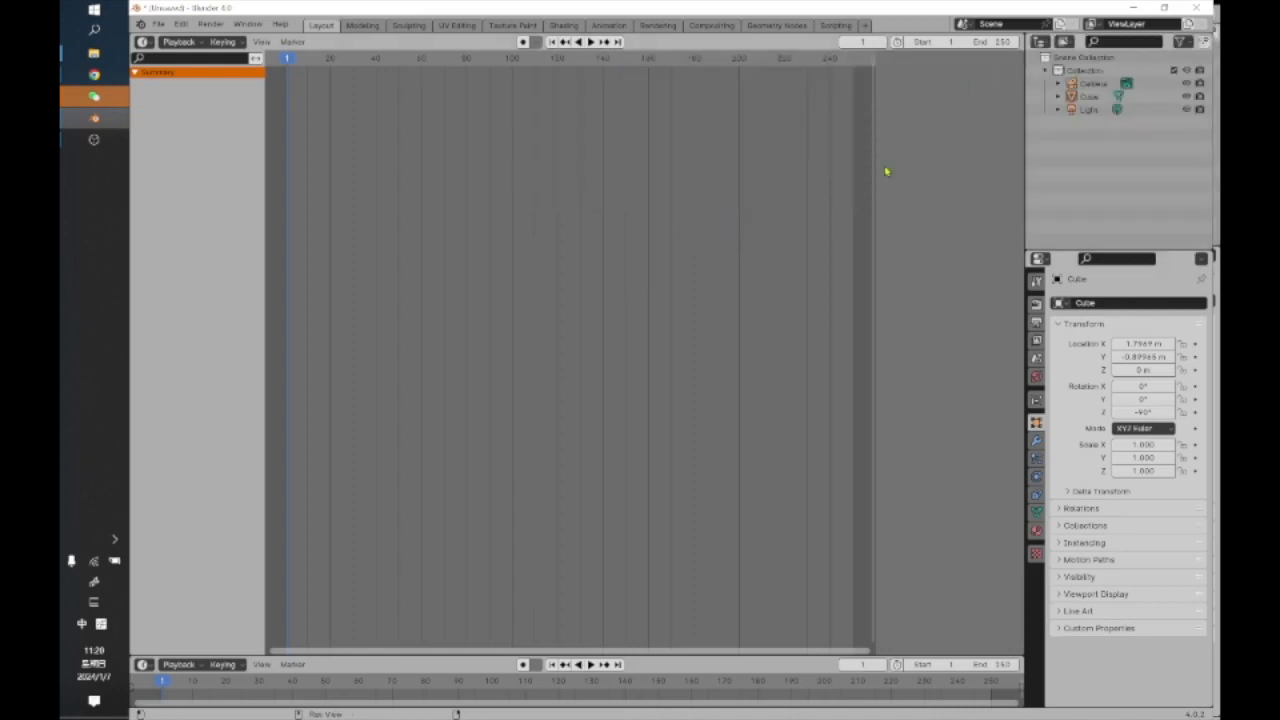
{"action": "left_click", "coordinate": [150, 45]}
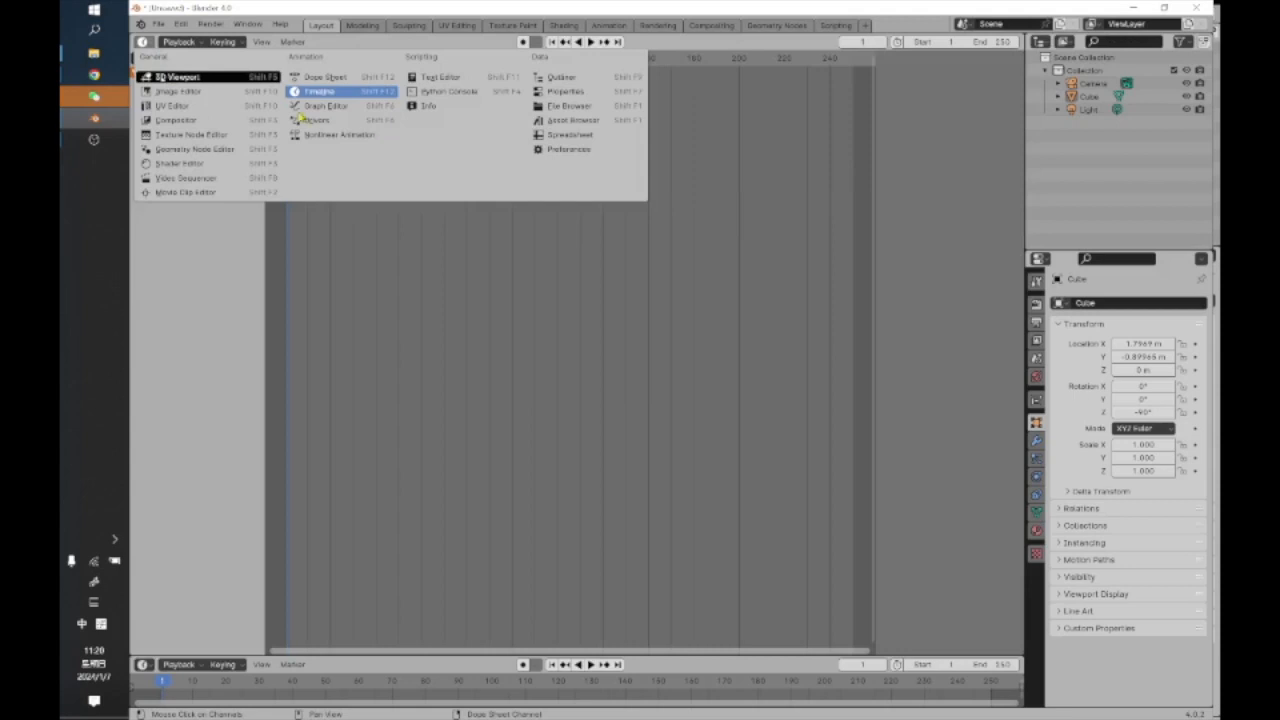
{"action": "left_click", "coordinate": [190, 78]}
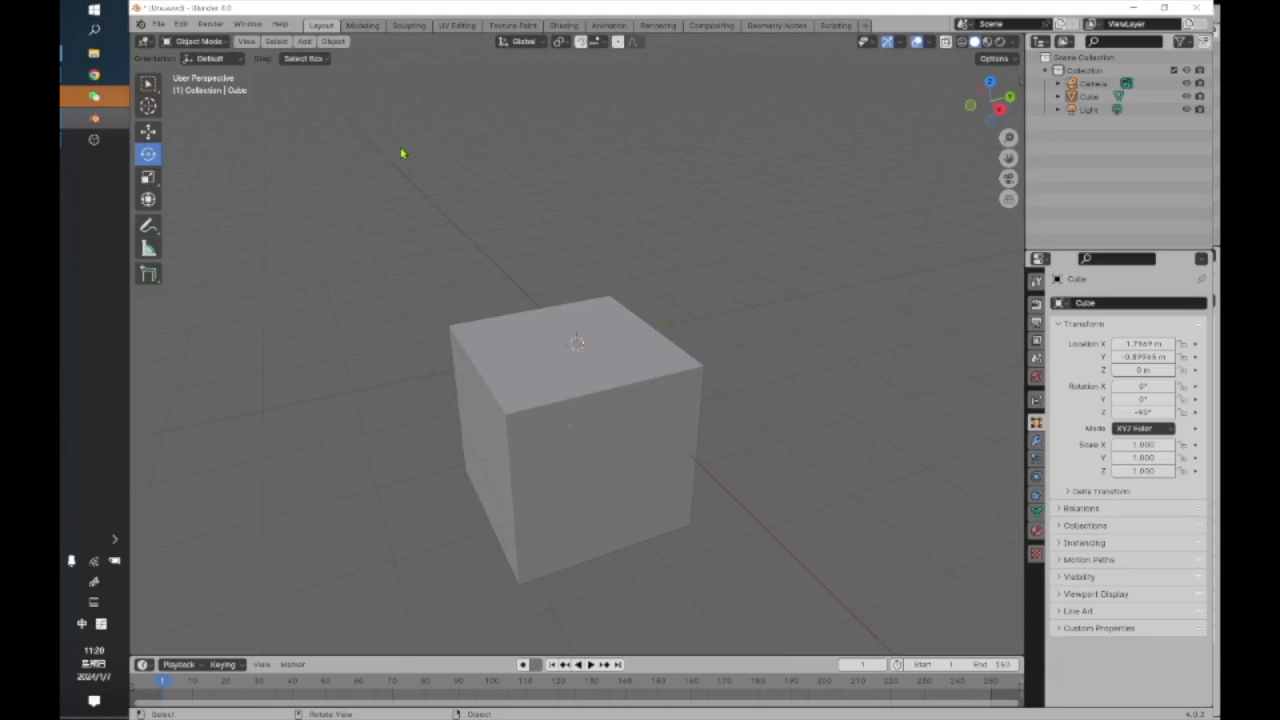
View the Texture Paint workspace again and return to Layout.
{"action": "left_click", "coordinate": [524, 27]}
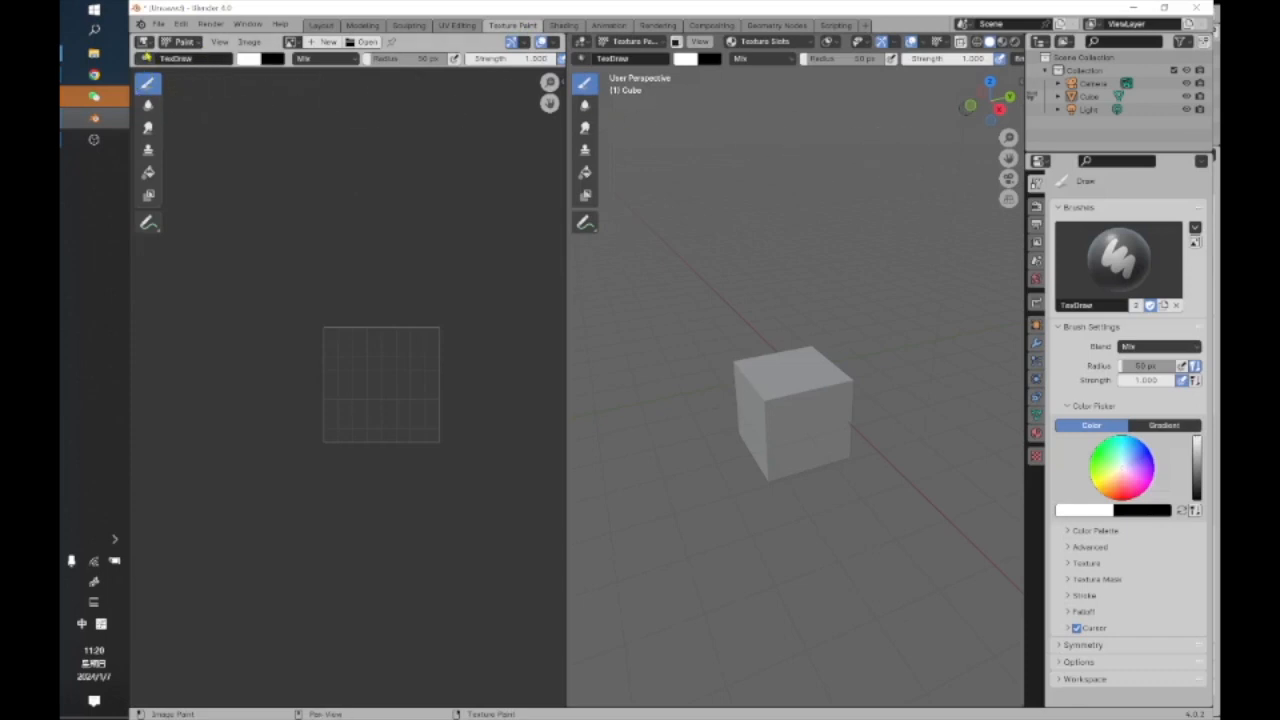
{"action": "left_click", "coordinate": [321, 25]}
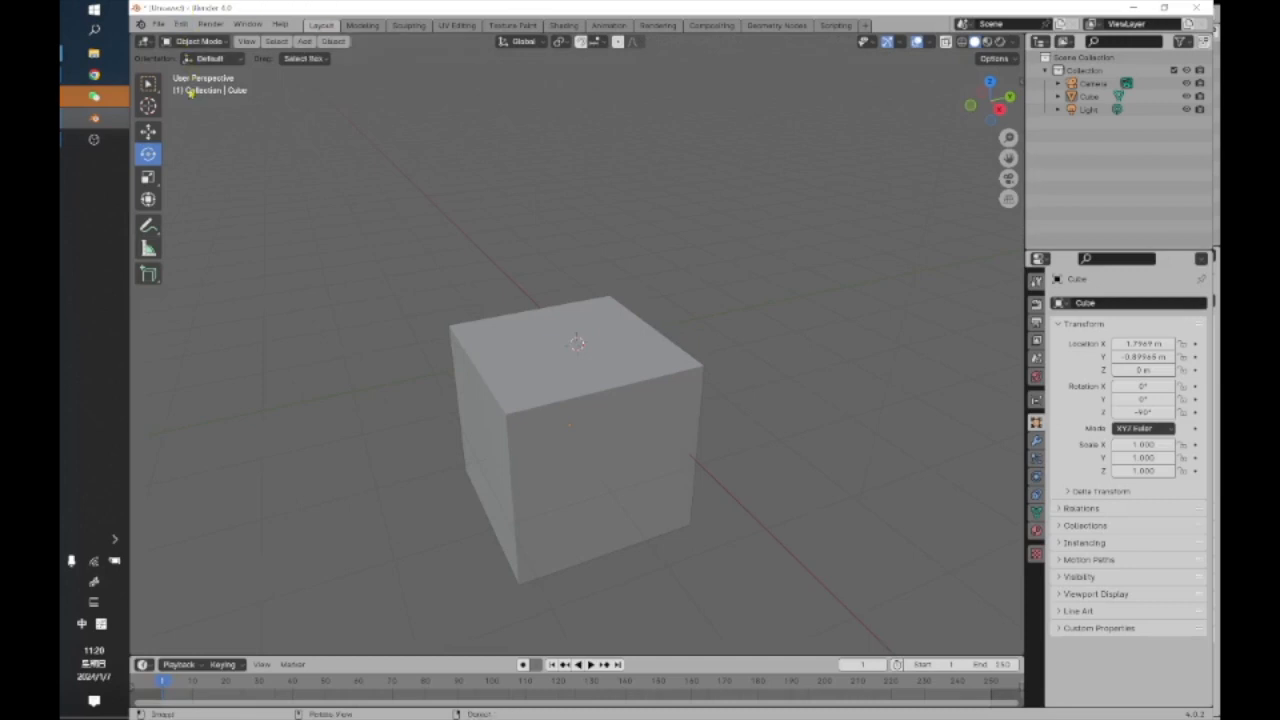
Examine the interaction modes and the editor types available for the 3D viewport.
{"action": "left_click", "coordinate": [221, 42]}
{"action": "left_click", "coordinate": [145, 42]}
{"action": "scroll", "coordinate": [494, 190], "scroll_direction": "up", "scroll_amount": 3}
{"action": "scroll", "coordinate": [491, 196], "scroll_direction": "down", "scroll_amount": 4}
{"action": "scroll", "coordinate": [491, 197], "scroll_direction": "up", "scroll_amount": 1}
{"action": "left_click", "coordinate": [146, 42]}
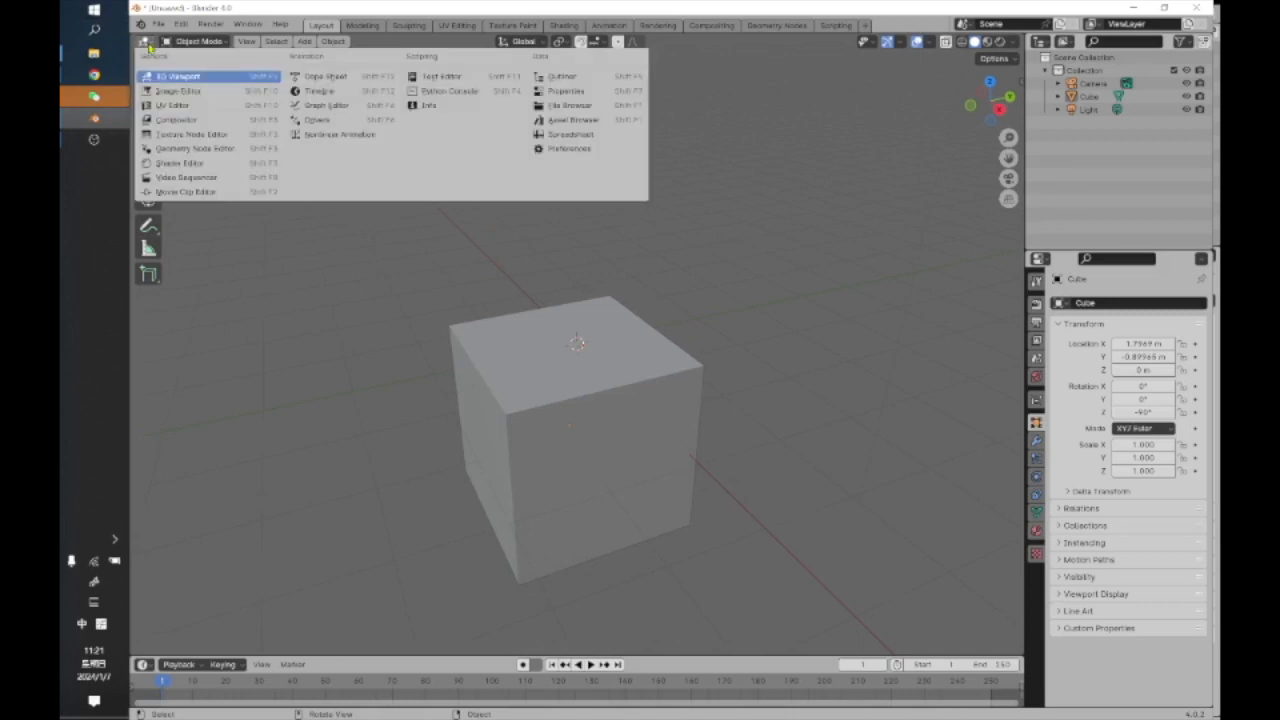
{"action": "left_click", "coordinate": [146, 44]}
{"action": "left_click", "coordinate": [214, 44]}
{"action": "left_click", "coordinate": [220, 46]}
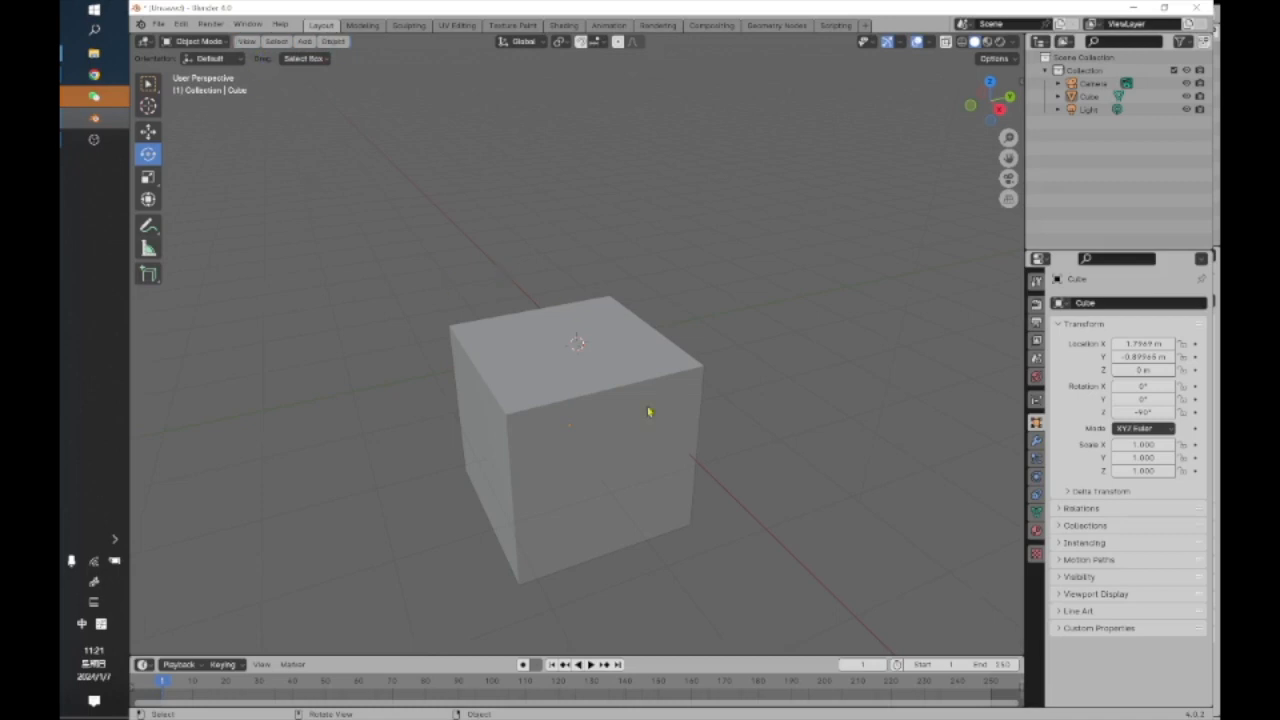
Examine the mesh primitives that can be added to the scene and the commands available for objects.
{"action": "left_click", "coordinate": [306, 42]}
{"action": "mouse_move", "coordinate": [318, 56]}
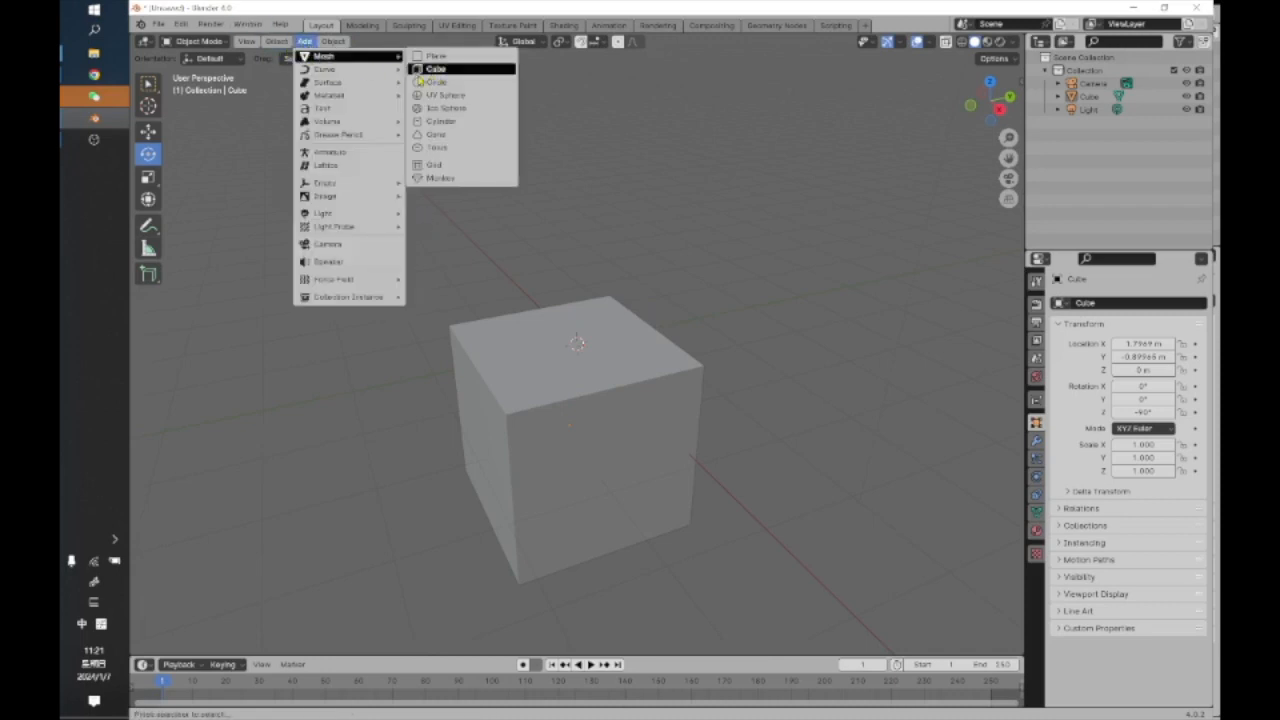
{"action": "left_click", "coordinate": [334, 42]}
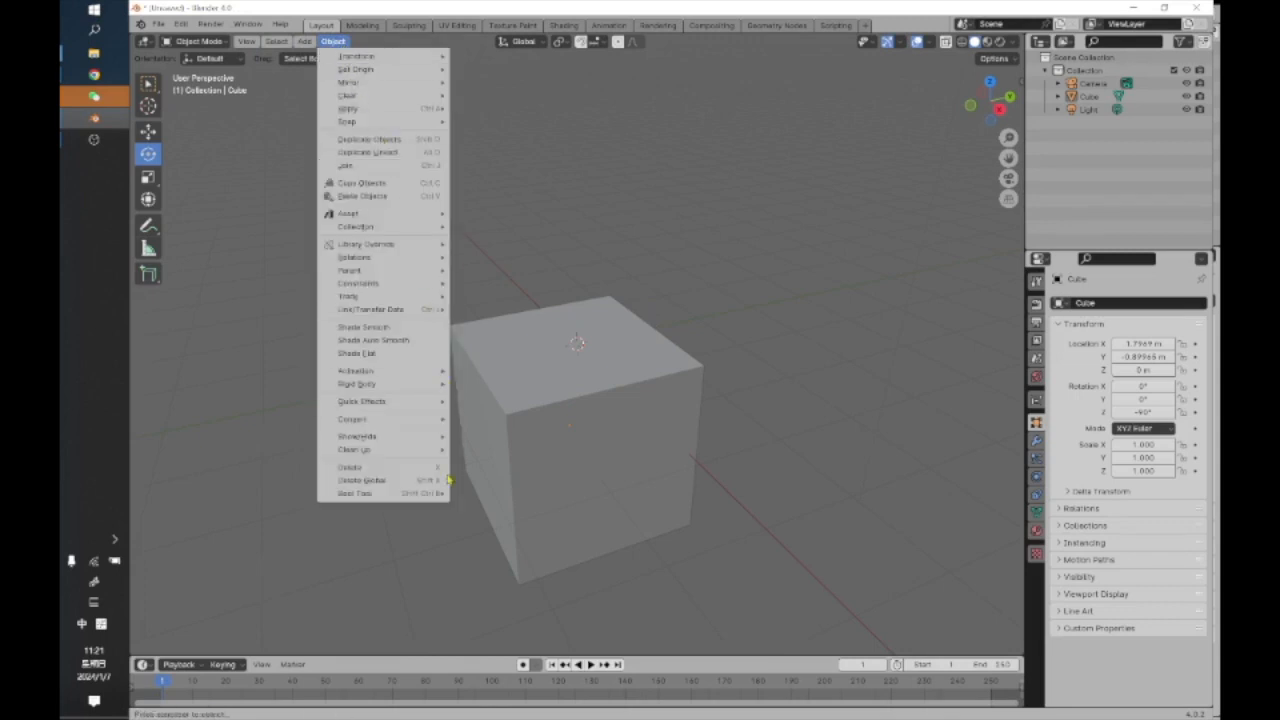
{"action": "left_click", "coordinate": [340, 43]}
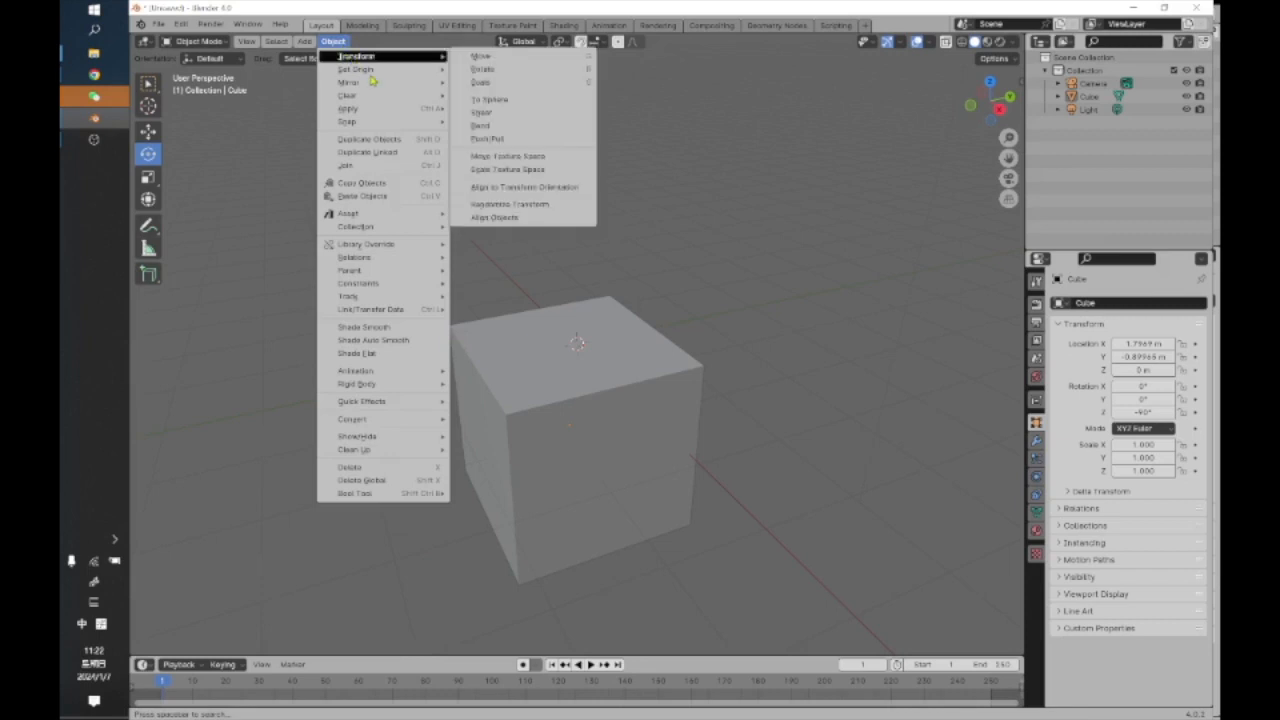
{"action": "mouse_move", "coordinate": [356, 86]}
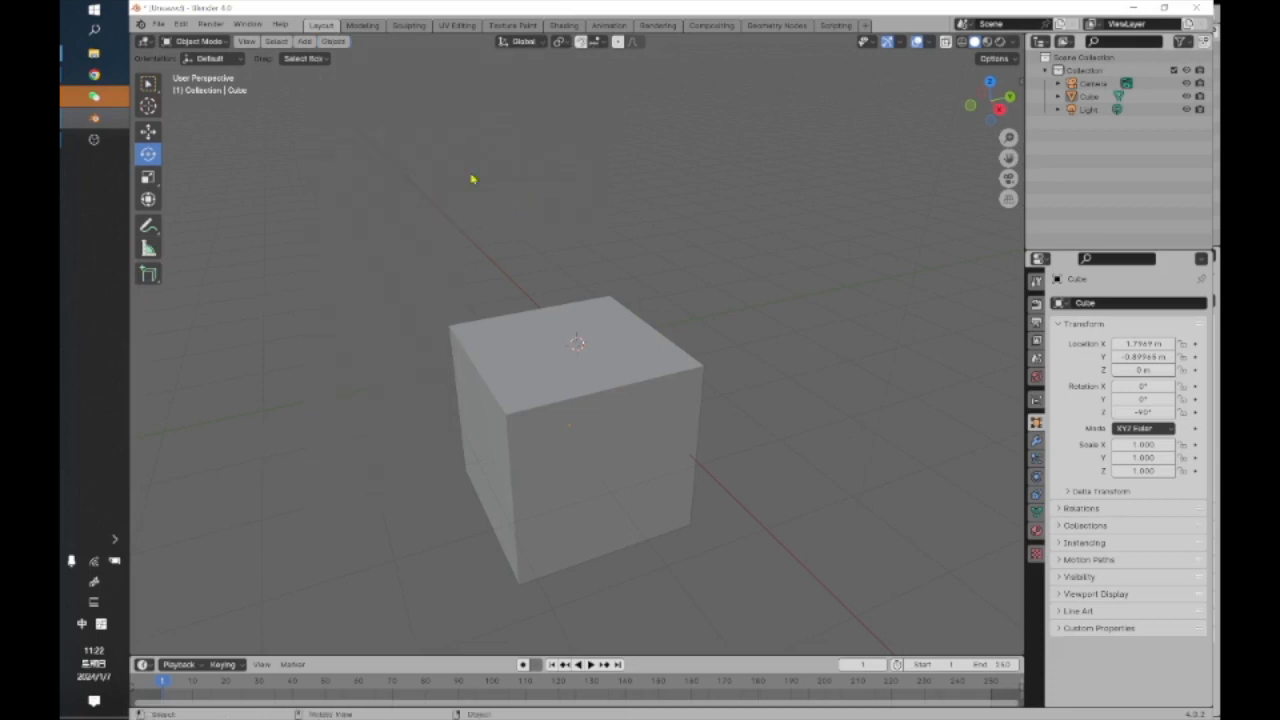
{"action": "left_click", "coordinate": [340, 42]}
{"action": "scroll", "coordinate": [558, 314], "scroll_direction": "down", "scroll_amount": 1}
{"action": "scroll", "coordinate": [557, 315], "scroll_direction": "down", "scroll_amount": 3}
{"action": "scroll", "coordinate": [560, 291], "scroll_direction": "up", "scroll_amount": 1}
{"action": "scroll", "coordinate": [560, 291], "scroll_direction": "down", "scroll_amount": 1}
Open the Preferences window.
{"action": "left_click", "coordinate": [159, 24]}
{"action": "mouse_move", "coordinate": [182, 24]}
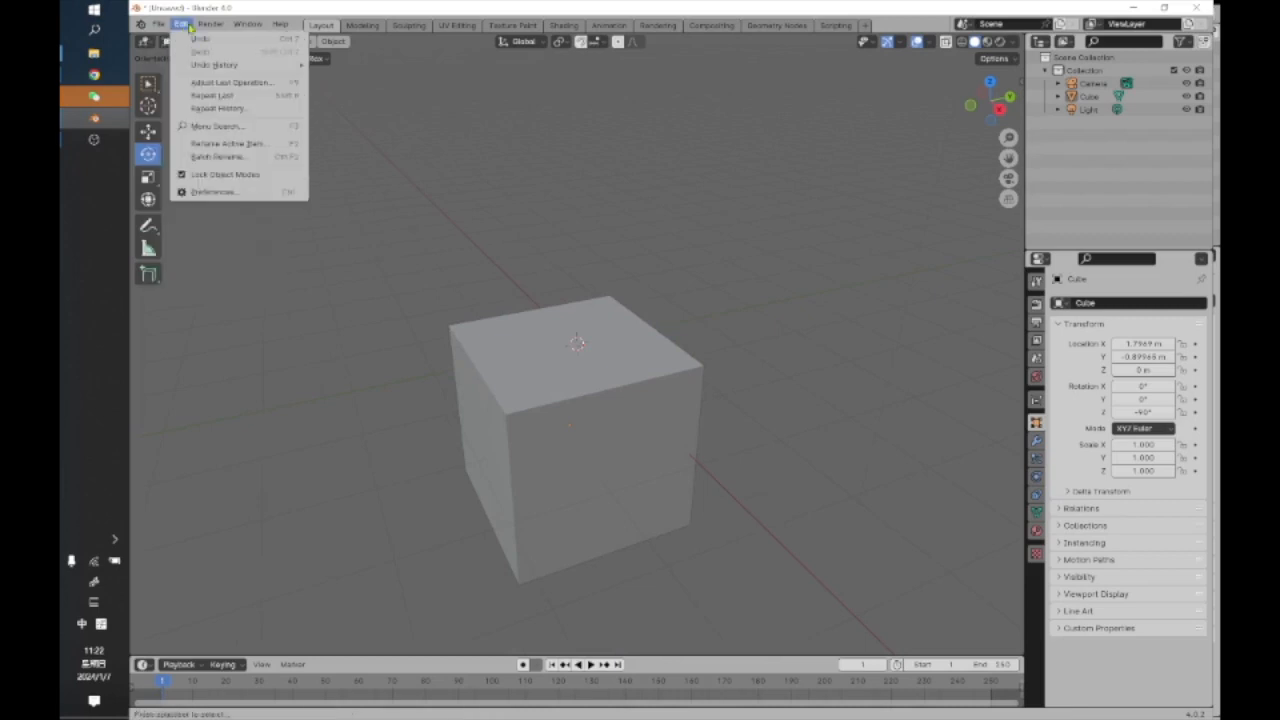
{"action": "left_click", "coordinate": [203, 195]}
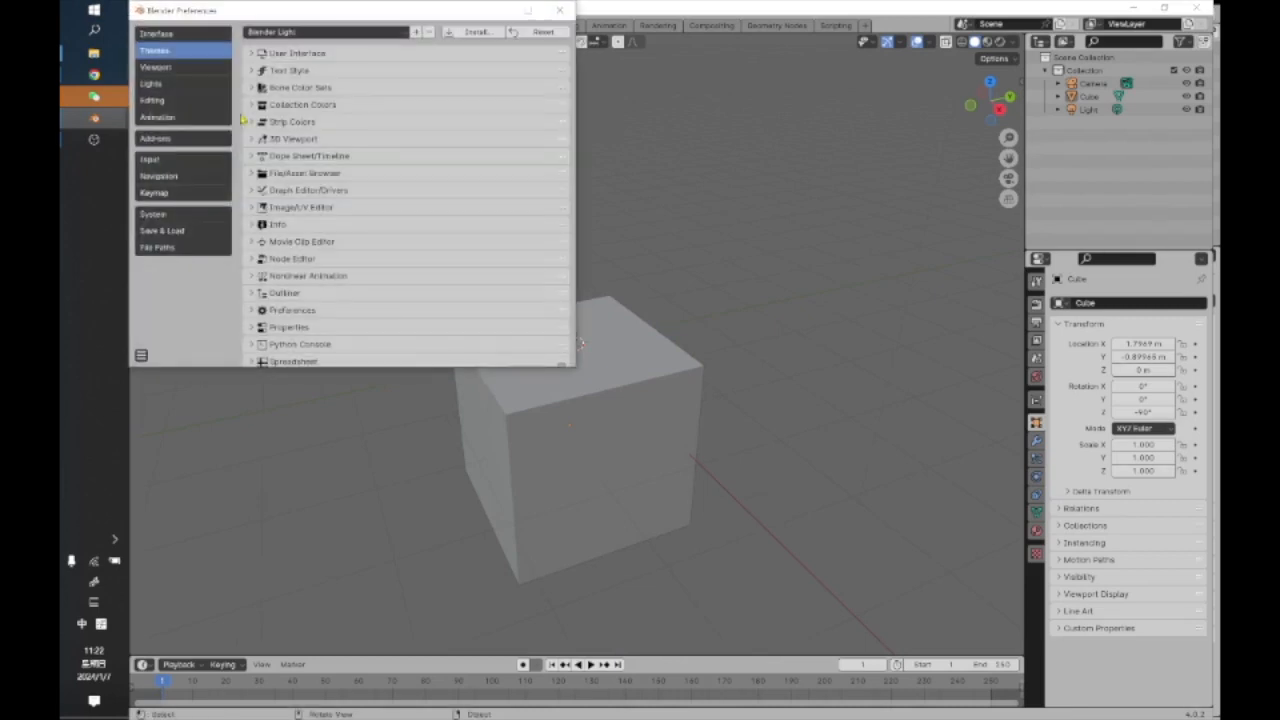
Examine the Interface and Input sections of the preferences, including the keyboard and mouse settings, and close the preferences.
{"action": "left_click", "coordinate": [190, 34]}
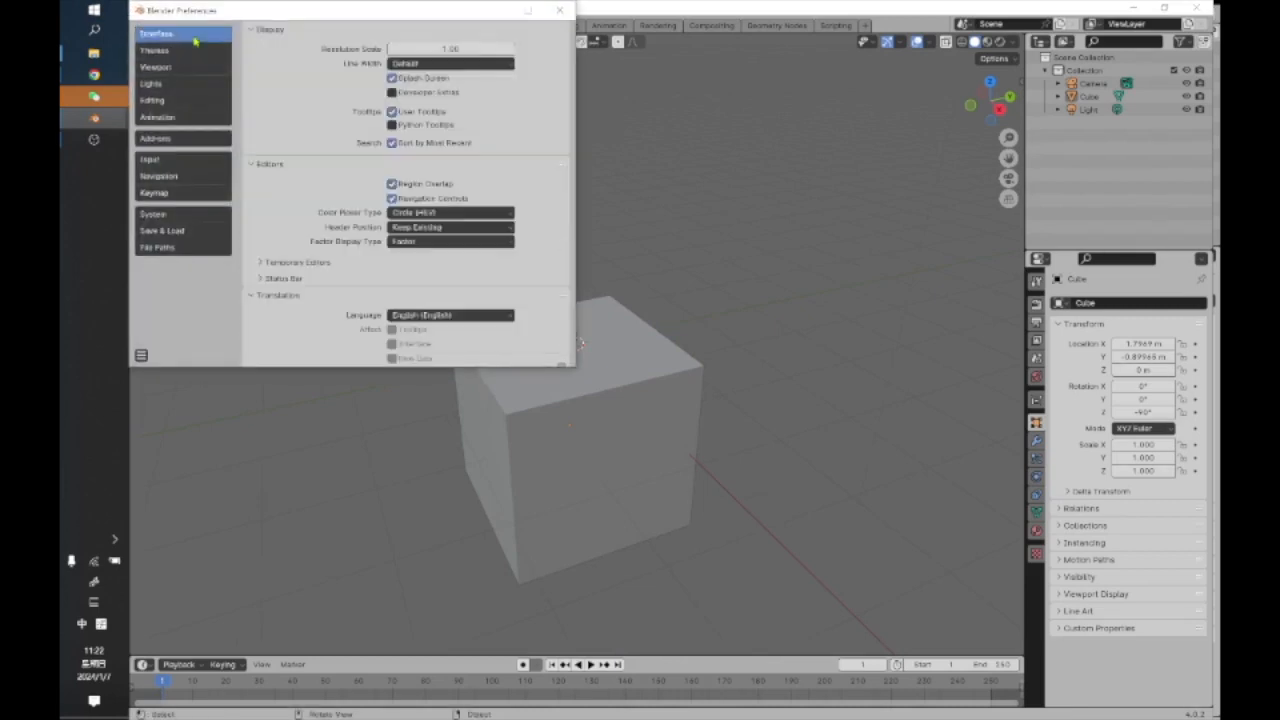
{"action": "left_click", "coordinate": [182, 159]}
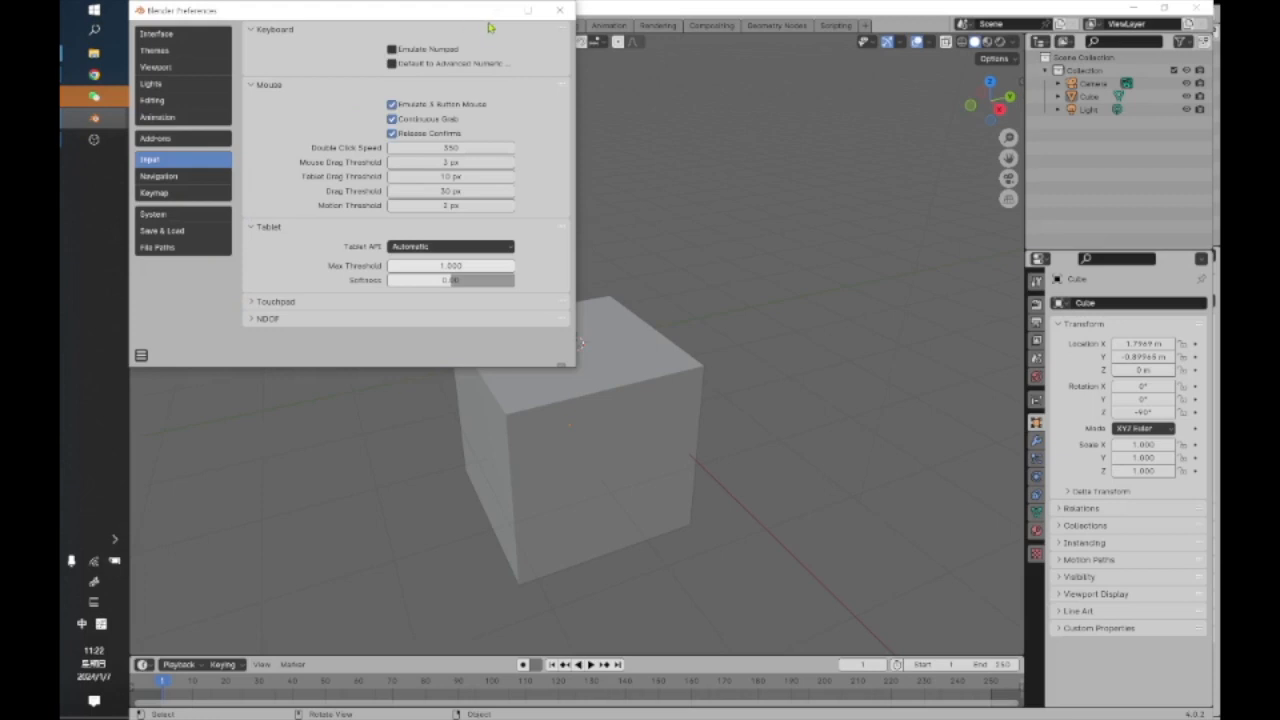
{"action": "left_click", "coordinate": [560, 10]}
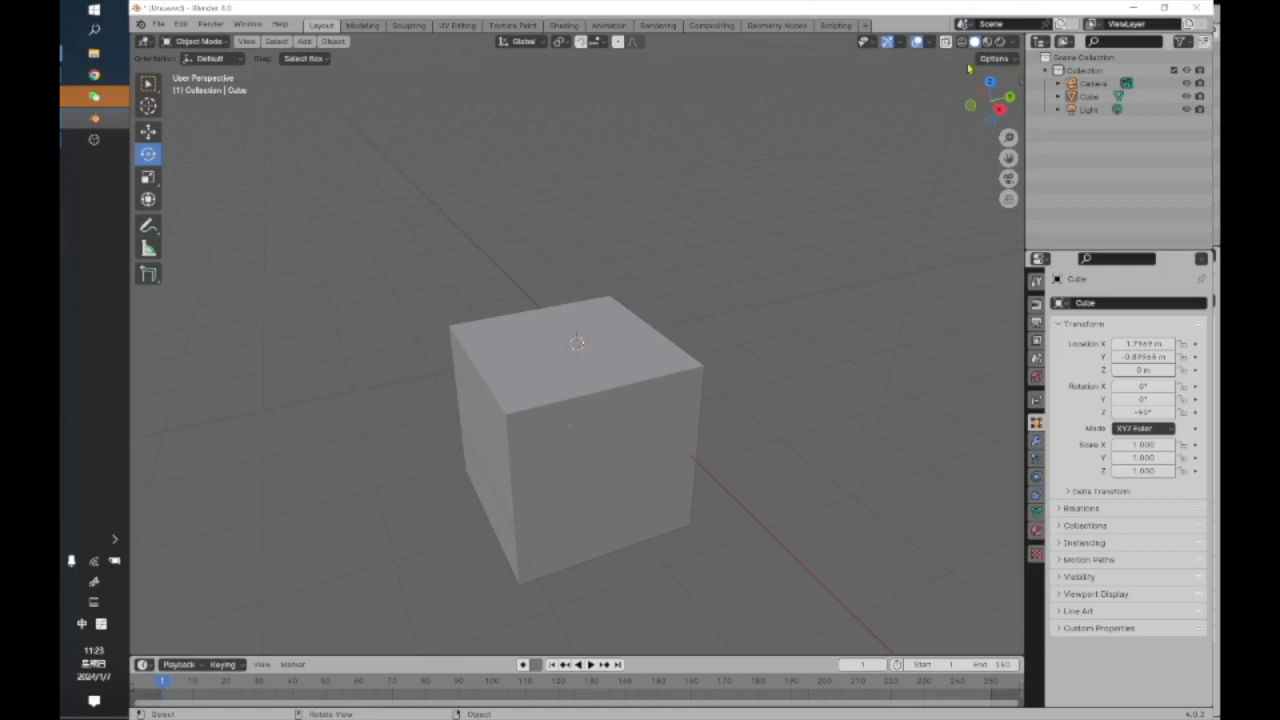
Hide all mesh objects through the viewport's object type visibility settings and show them again.
{"action": "scroll", "coordinate": [969, 68], "scroll_direction": "up", "scroll_amount": 2}
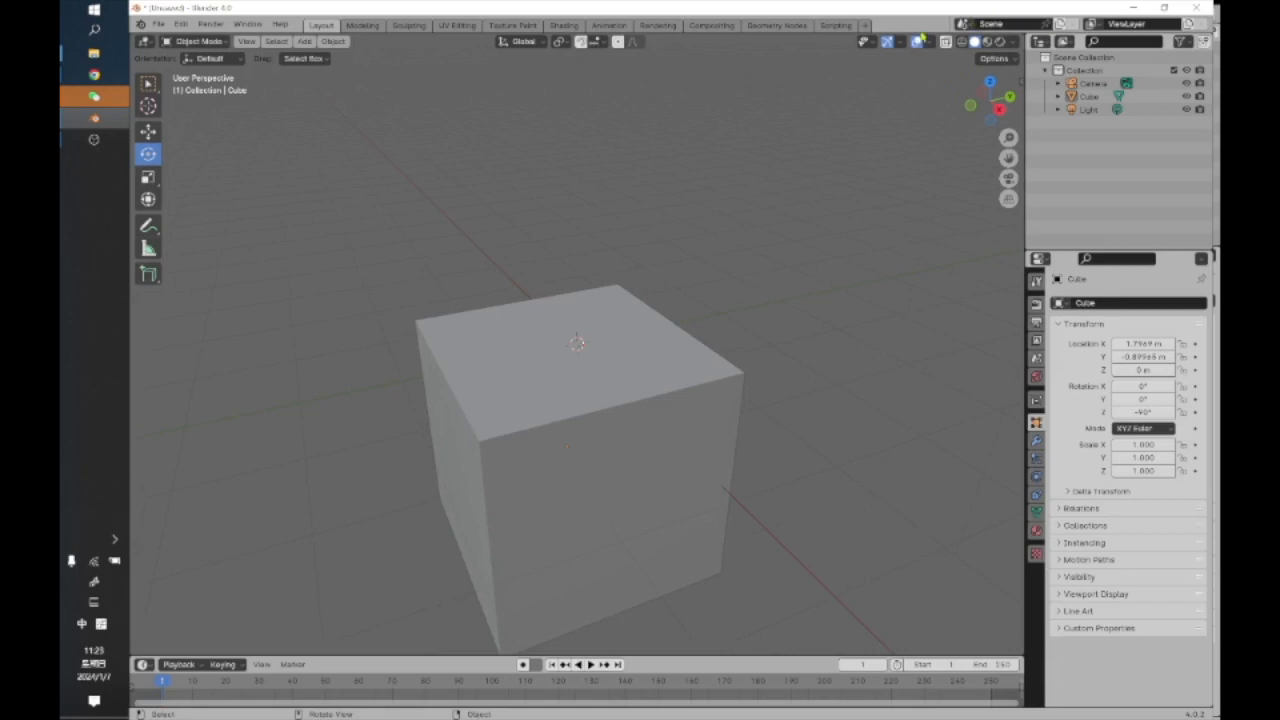
{"action": "left_click", "coordinate": [873, 44]}
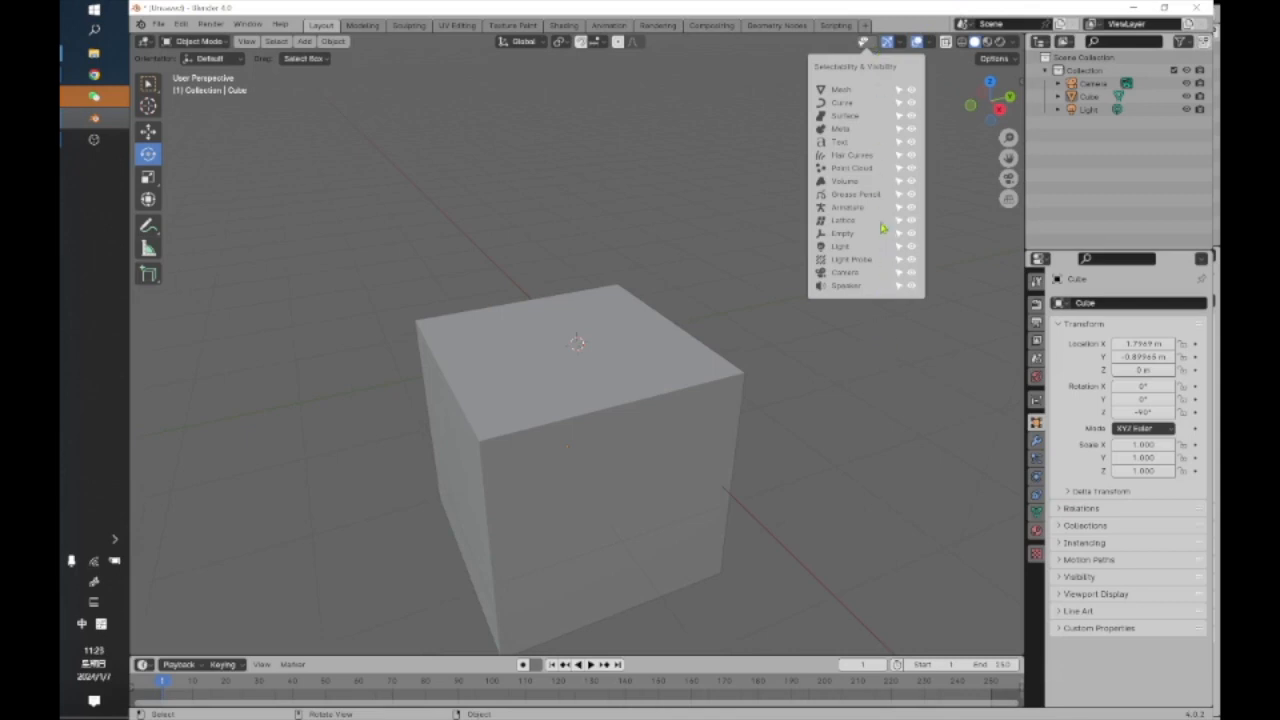
{"action": "left_click", "coordinate": [911, 90]}
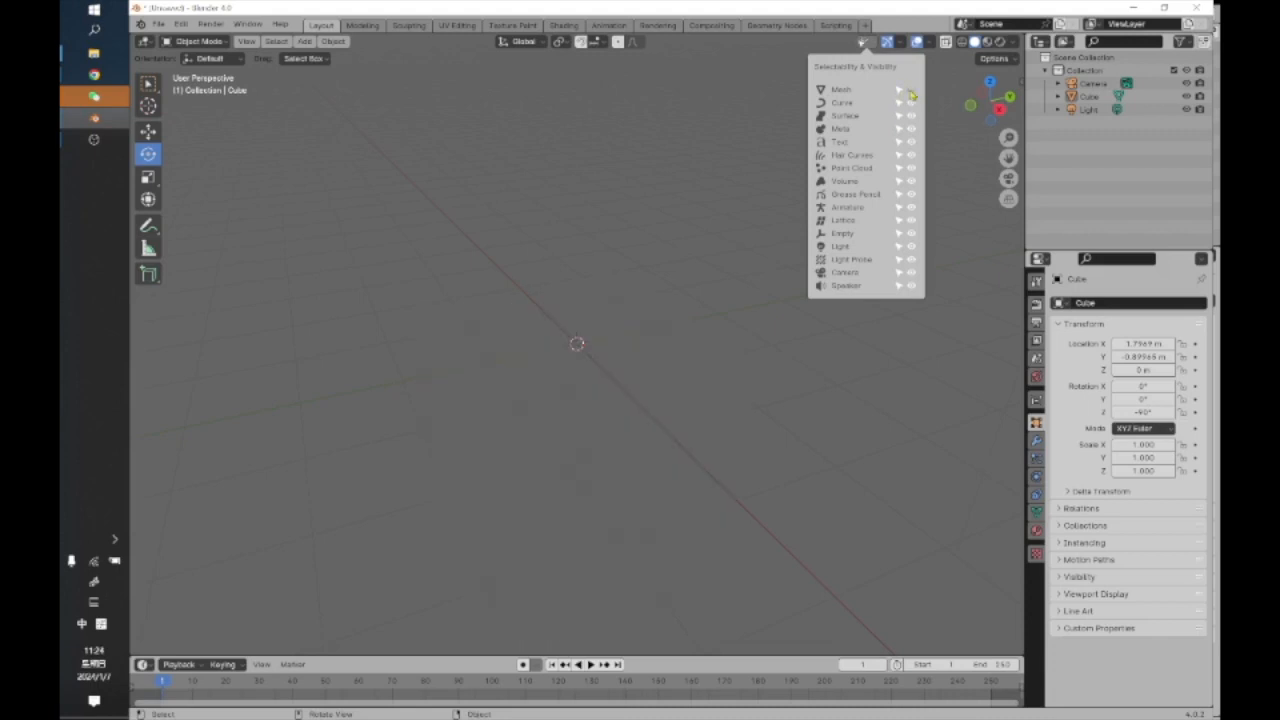
{"action": "left_click", "coordinate": [911, 90]}
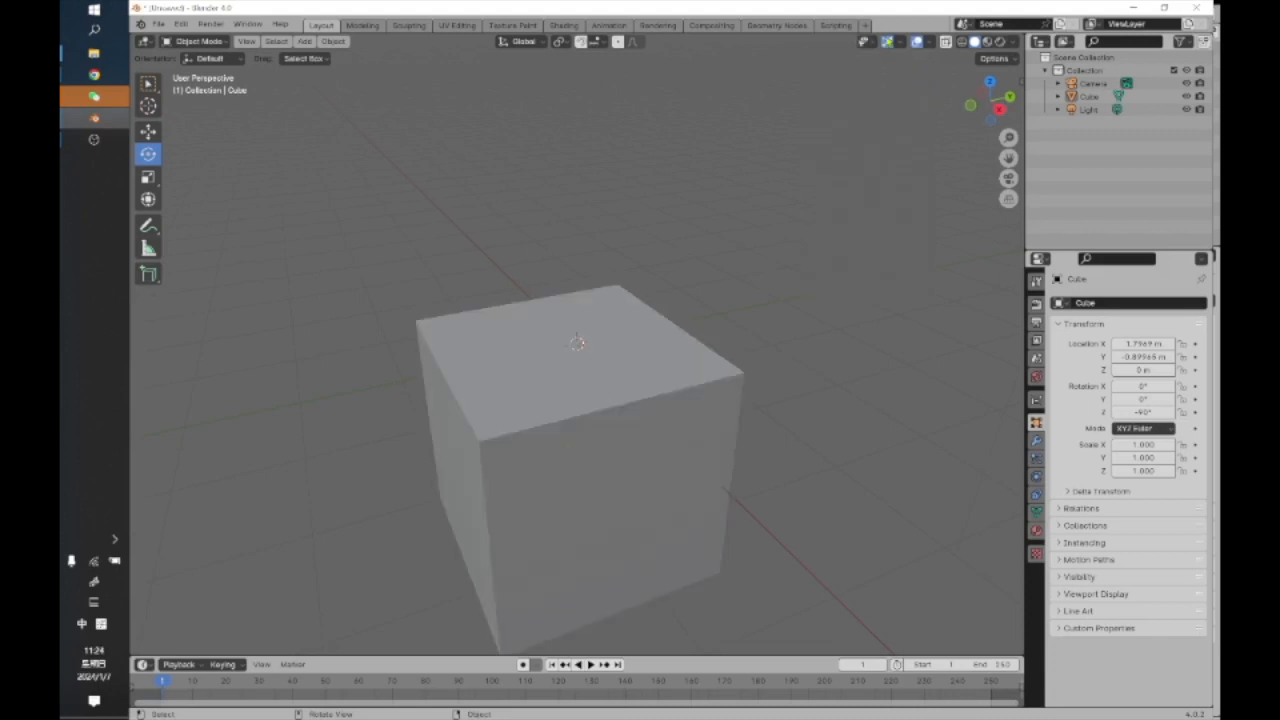
Examine the viewport gizmo options and try toggling the Extras, Bones and Floor overlays.
{"action": "left_click", "coordinate": [902, 42]}
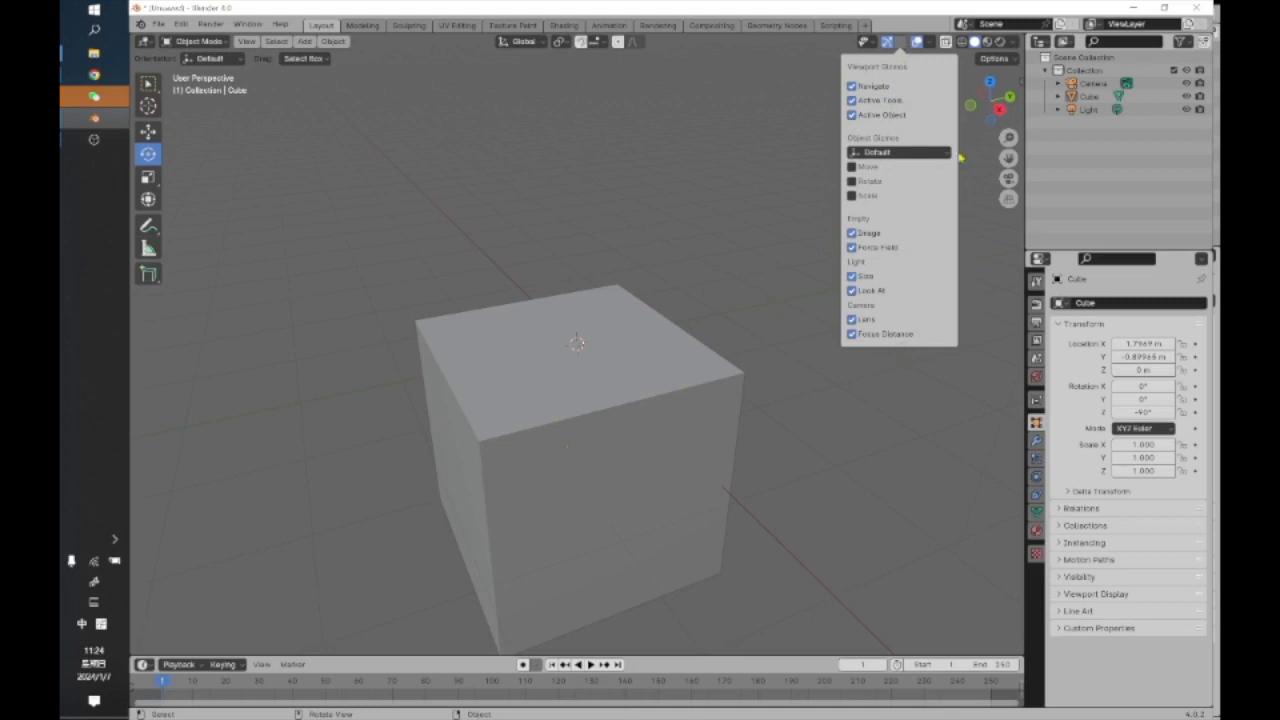
{"action": "left_click", "coordinate": [929, 43]}
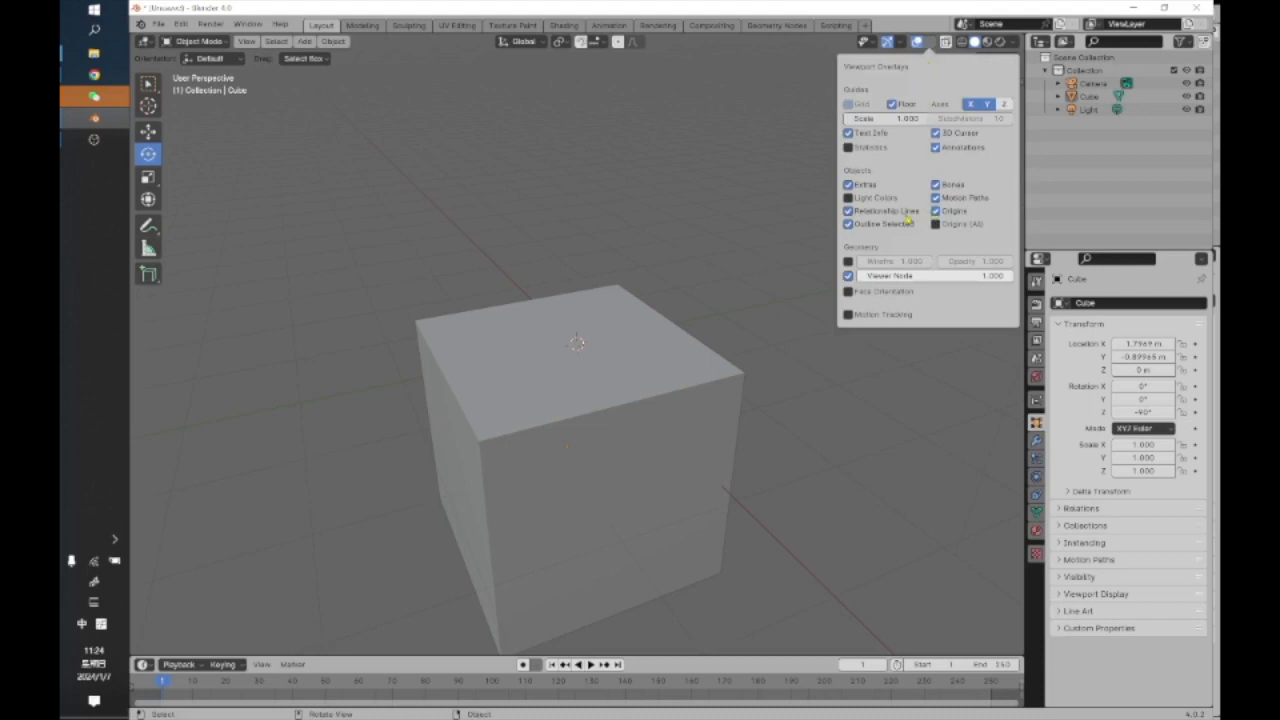
{"action": "left_click", "coordinate": [848, 186]}
{"action": "left_click", "coordinate": [937, 186]}
{"action": "left_click", "coordinate": [937, 186]}
{"action": "left_click", "coordinate": [892, 105]}
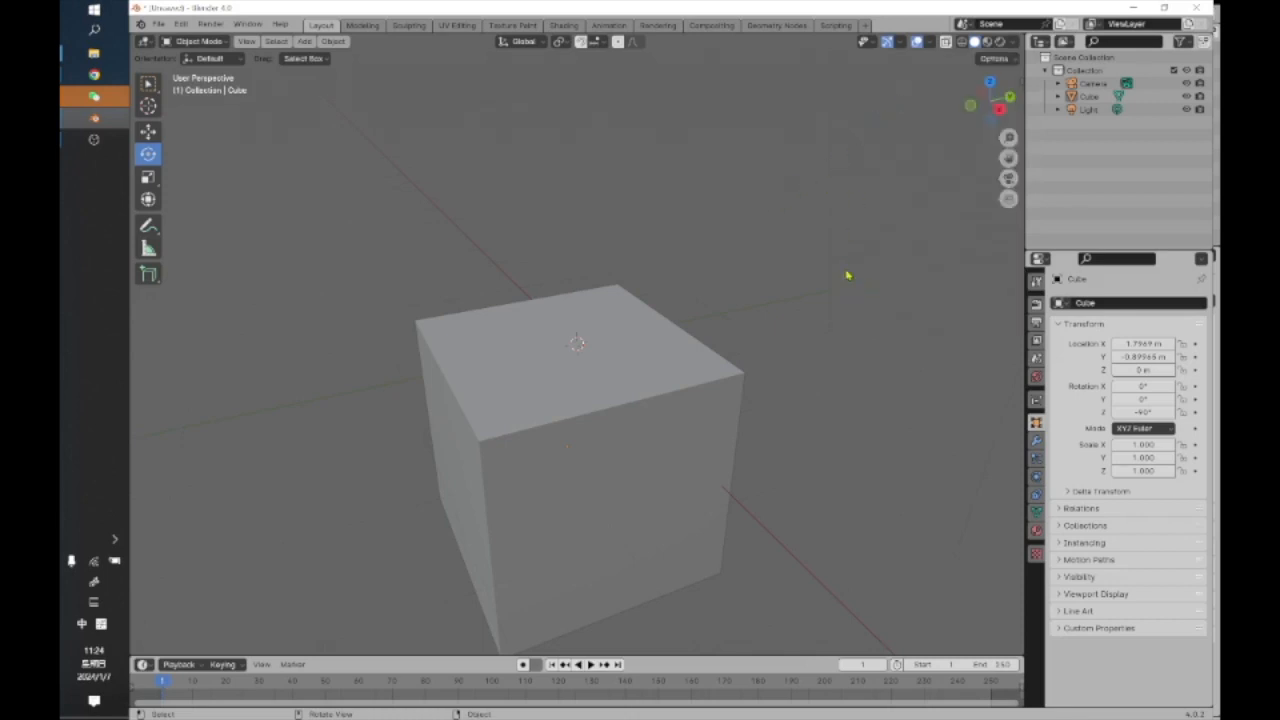
View the cube from several angles in Wireframe shading and in Solid shading.
{"action": "left_click", "coordinate": [961, 42]}
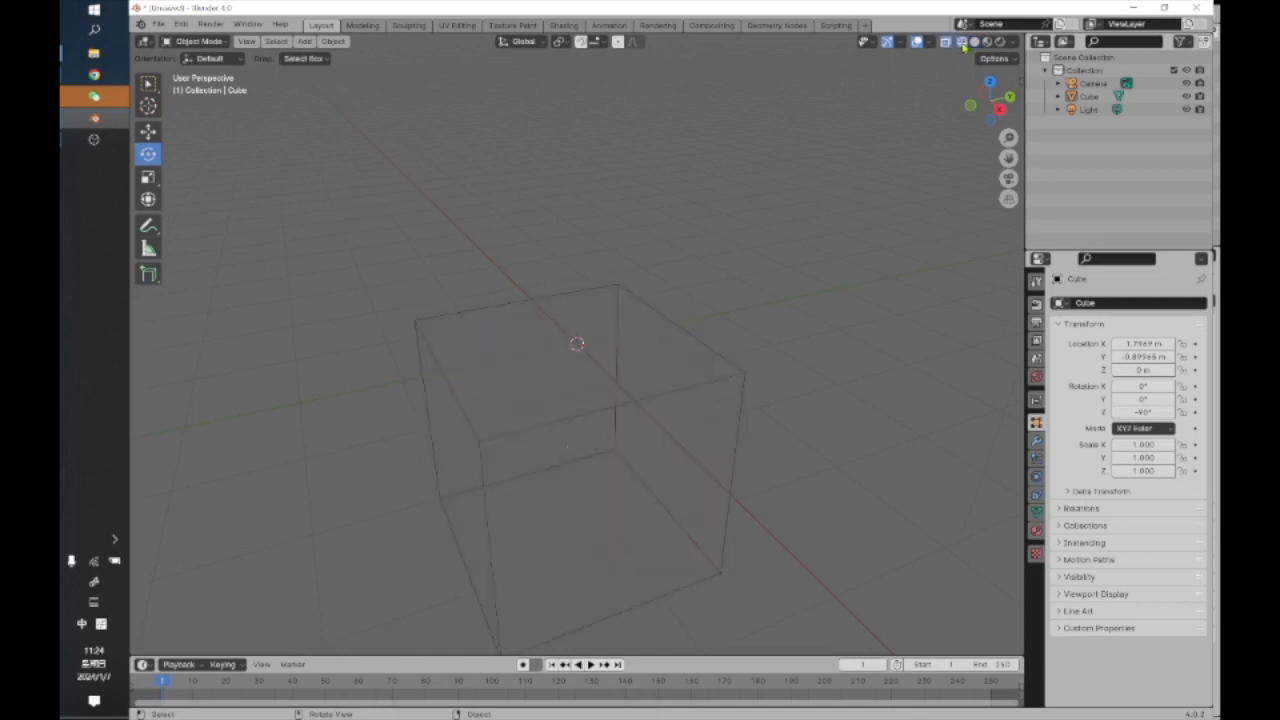
{"action": "middle_click_drag", "start_coordinate": [753, 323], "coordinate": [634, 331]}
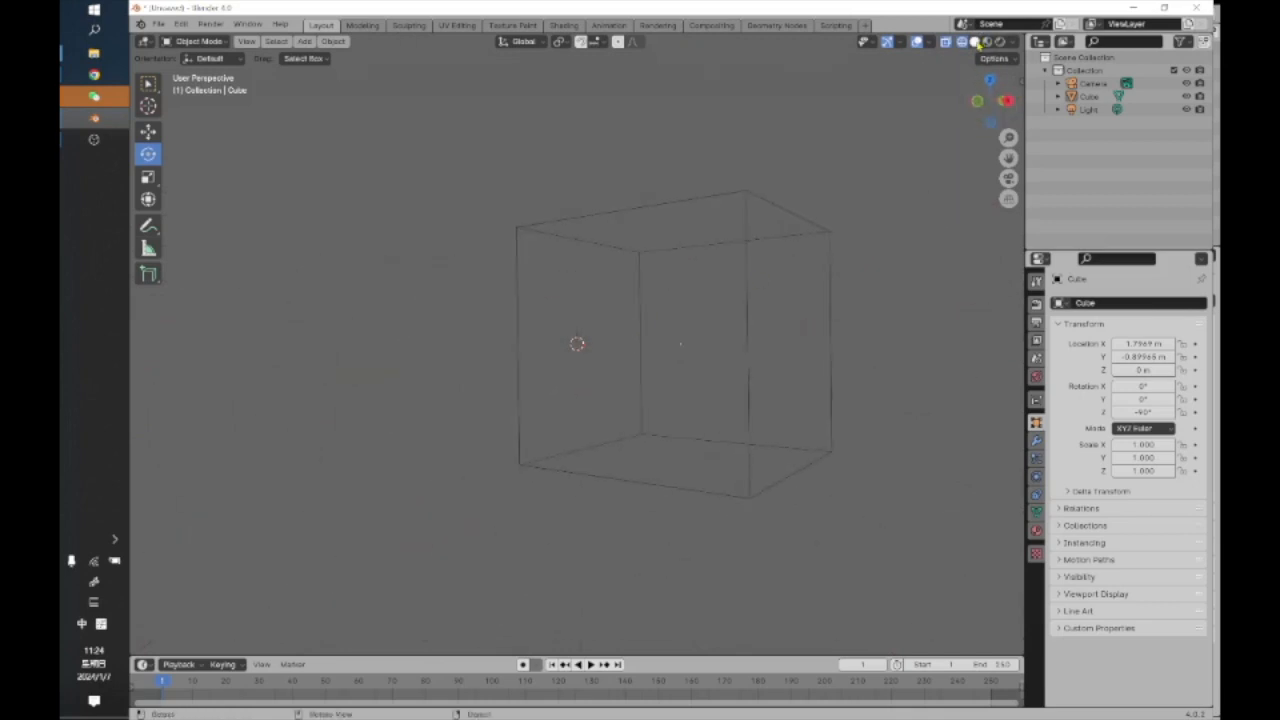
{"action": "left_click", "coordinate": [975, 42]}
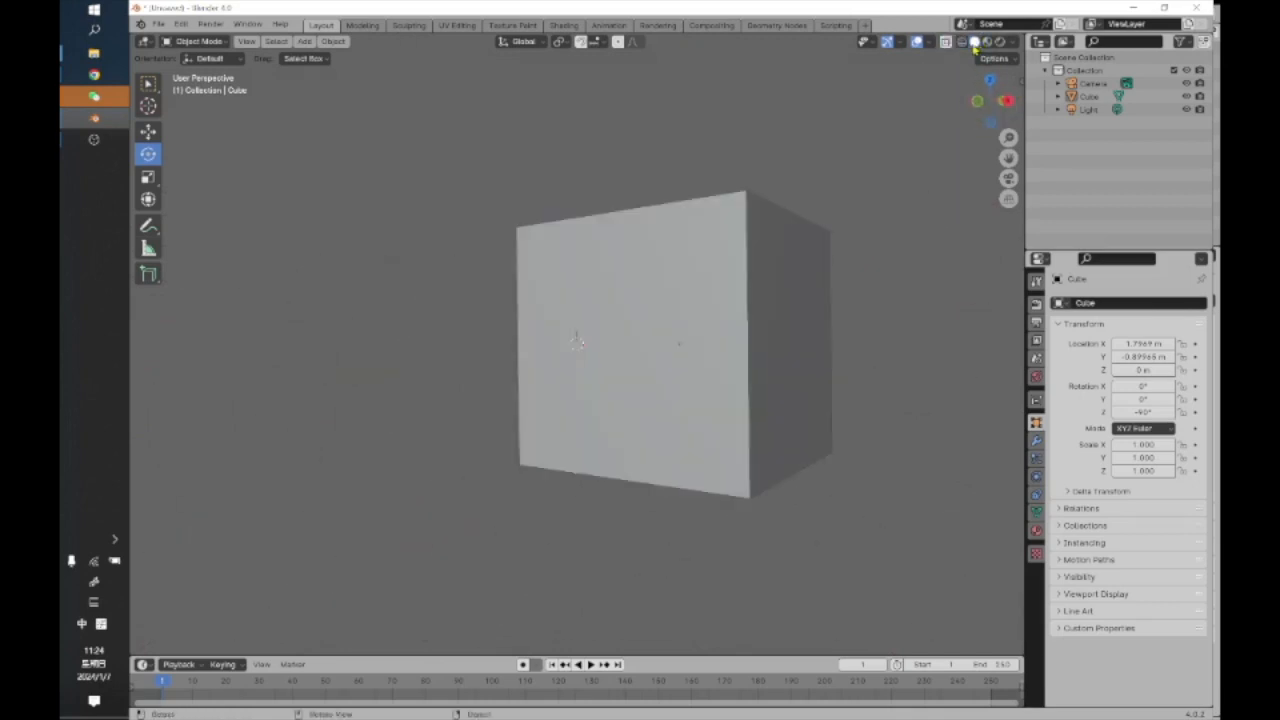
{"action": "middle_click_drag", "start_coordinate": [735, 326], "coordinate": [680, 374]}
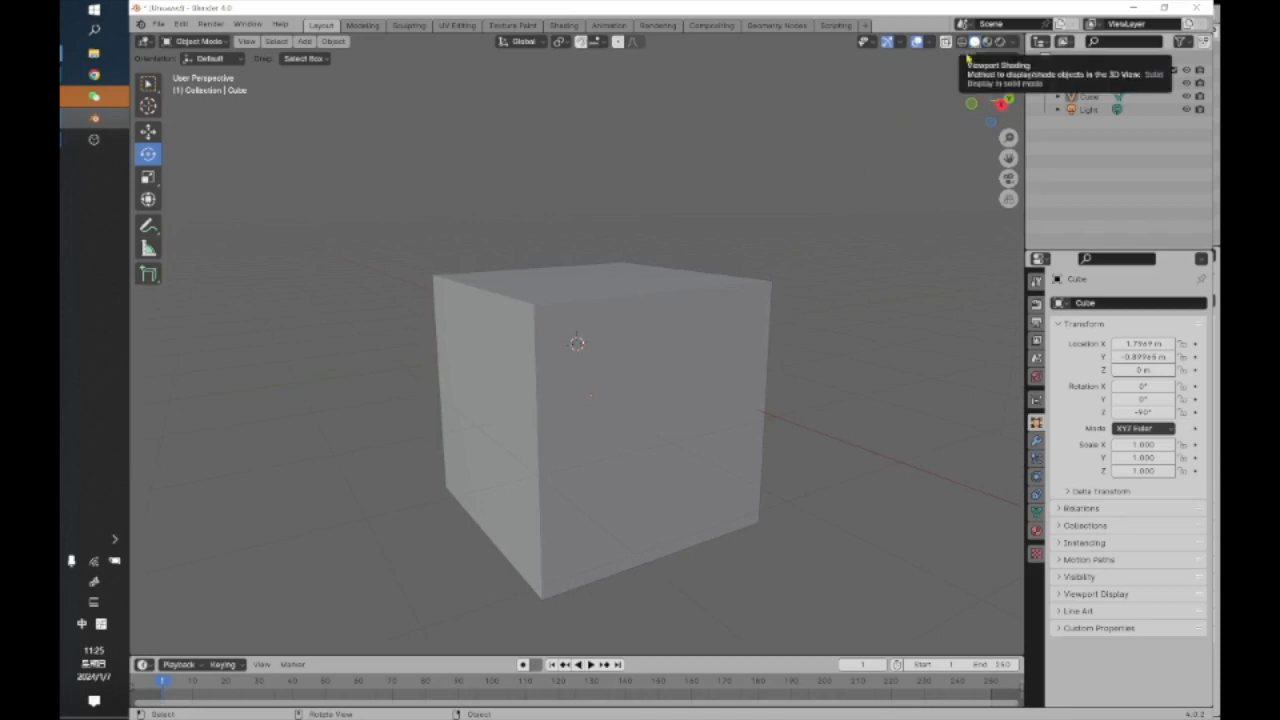
{"action": "middle_click_drag", "start_coordinate": [766, 263], "coordinate": [694, 343]}
{"action": "mouse_move", "coordinate": [497, 491]}
{"action": "middle_mouse_down"}
{"action": "mouse_move", "coordinate": [554, 489]}
{"action": "mouse_move", "coordinate": [583, 394]}
{"action": "mouse_move", "coordinate": [610, 370]}
{"action": "middle_mouse_up"}
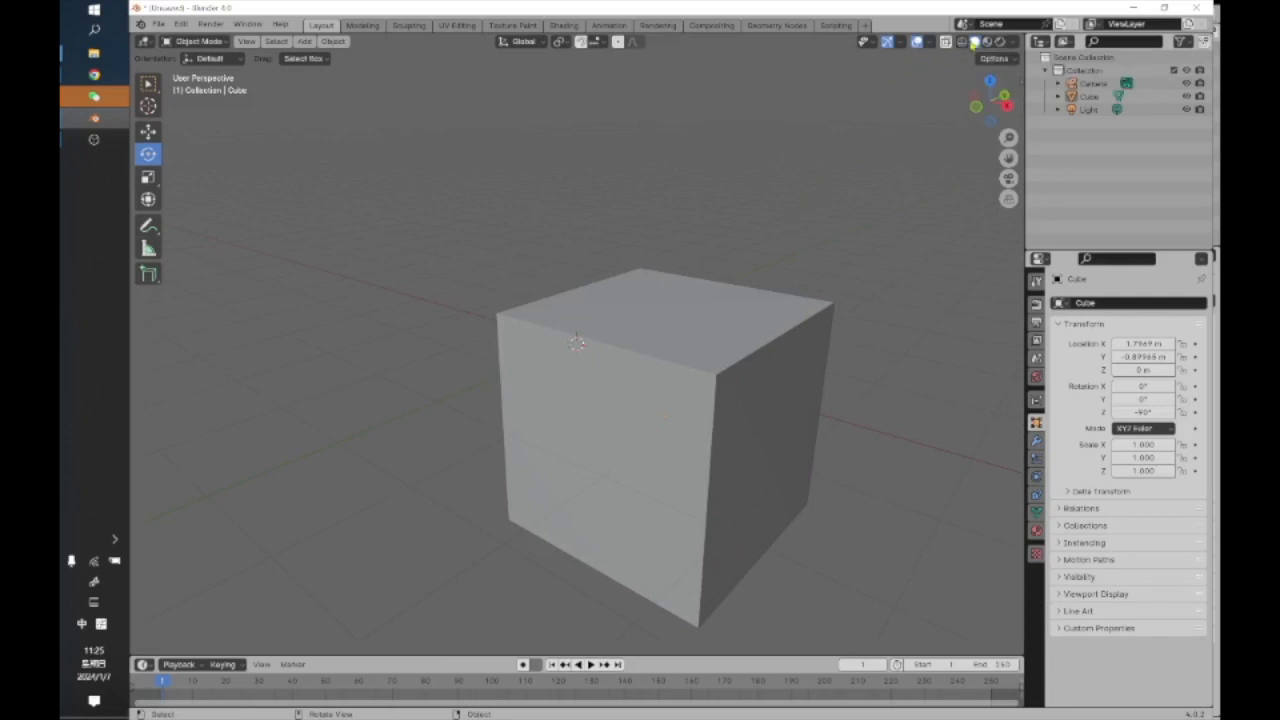
View the cube, light and camera from several angles in Material Preview shading.
{"action": "left_click", "coordinate": [987, 42]}
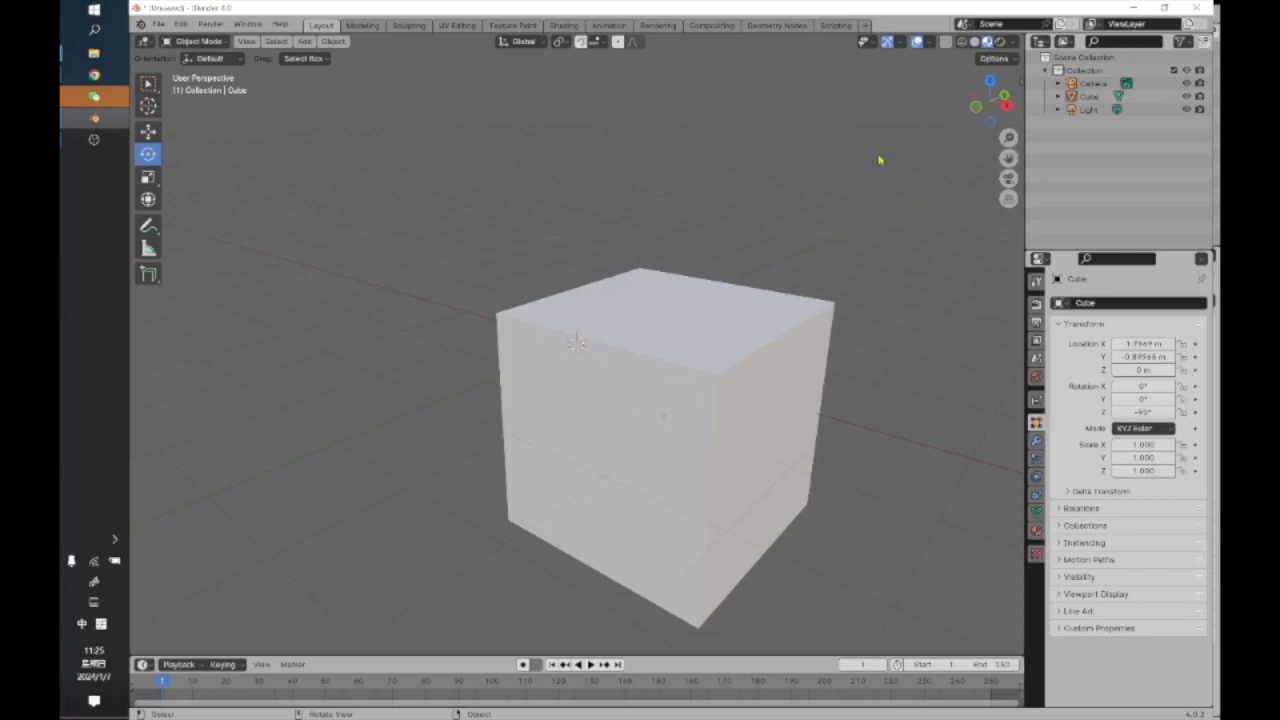
{"action": "middle_click_drag", "start_coordinate": [766, 349], "coordinate": [470, 365]}
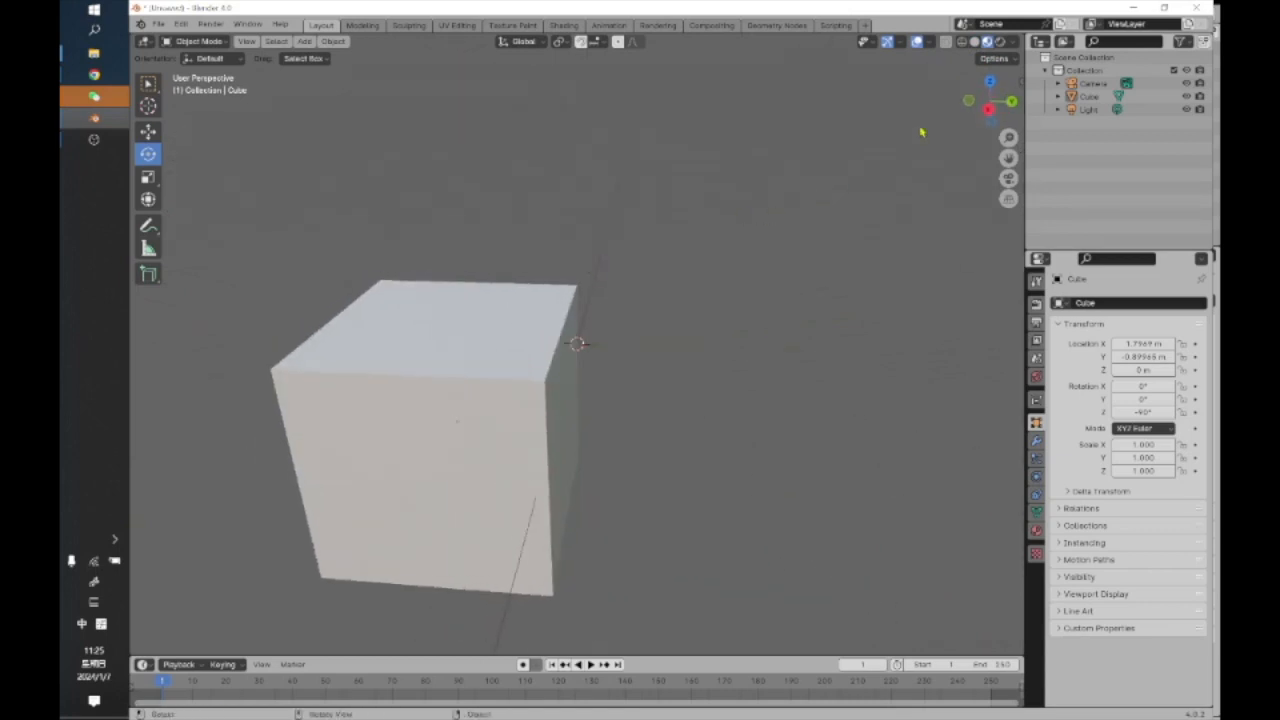
{"action": "middle_click_drag", "start_coordinate": [591, 283], "coordinate": [380, 220]}
{"action": "middle_click_drag", "start_coordinate": [611, 214], "coordinate": [514, 155]}
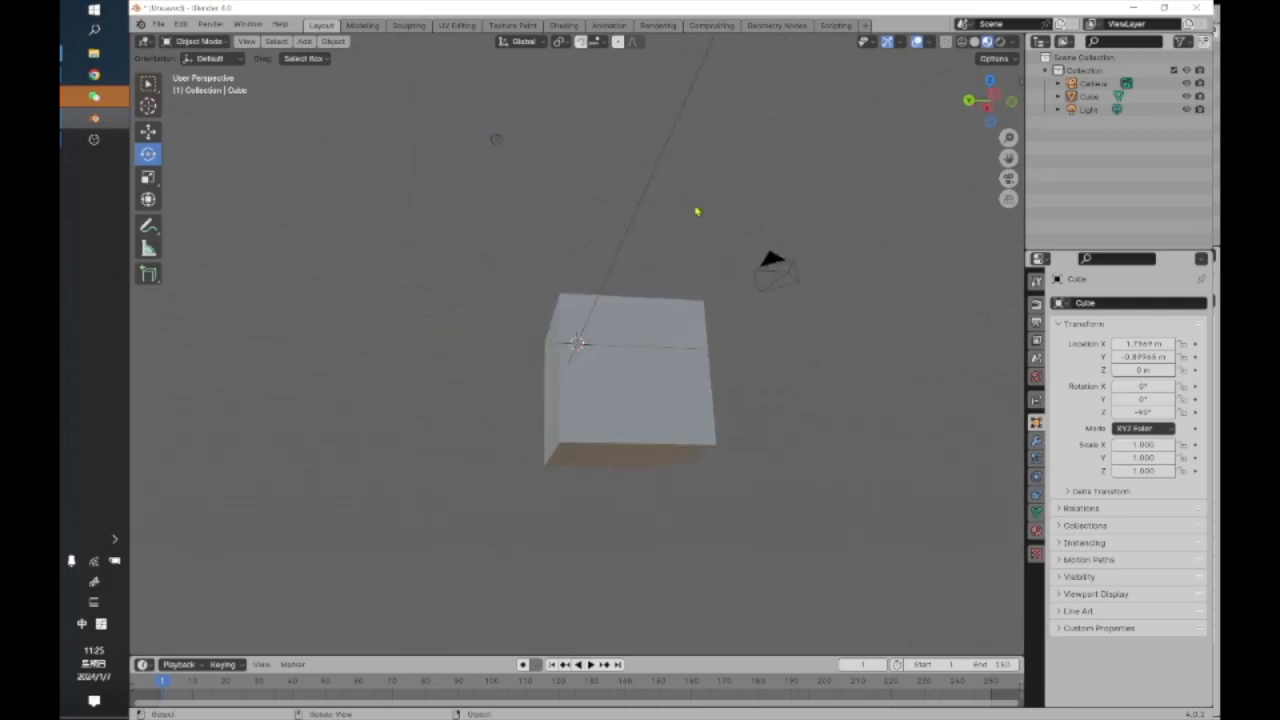
{"action": "middle_click_drag", "start_coordinate": [491, 140], "coordinate": [578, 232]}
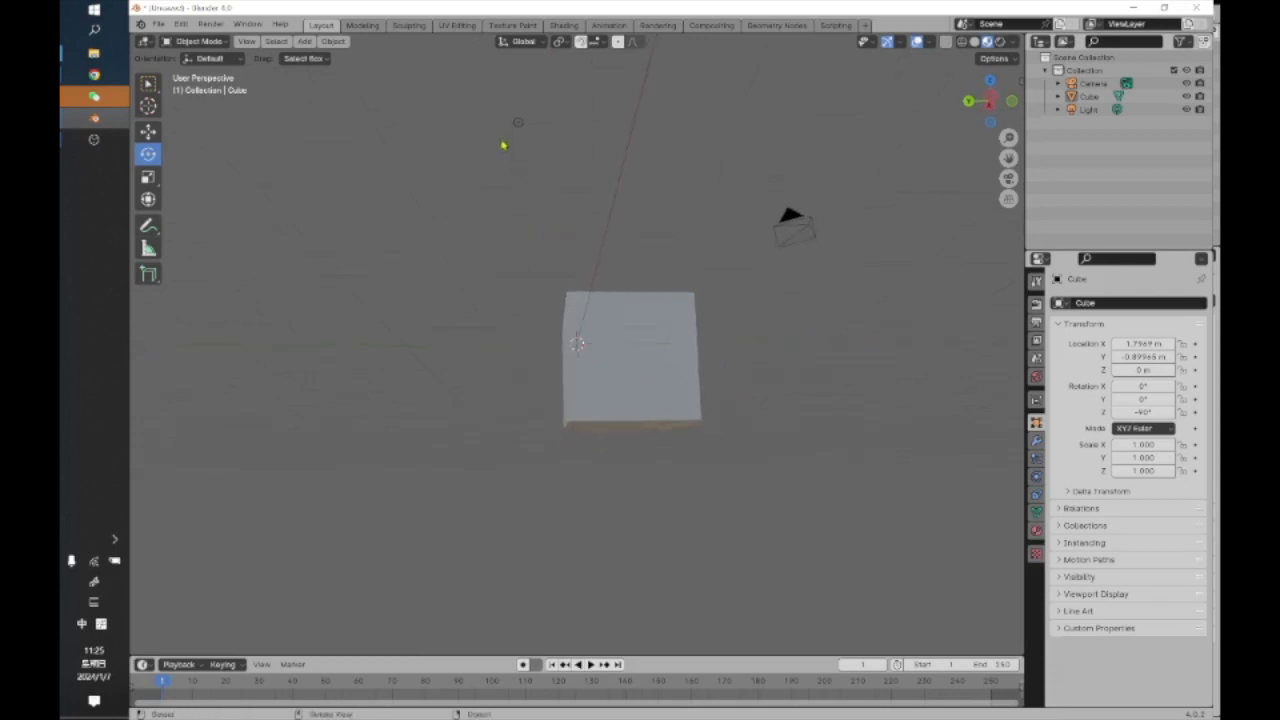
Select the light above the cube and try to move it along the Y axis with the Move tool.
{"action": "left_click", "coordinate": [516, 126]}
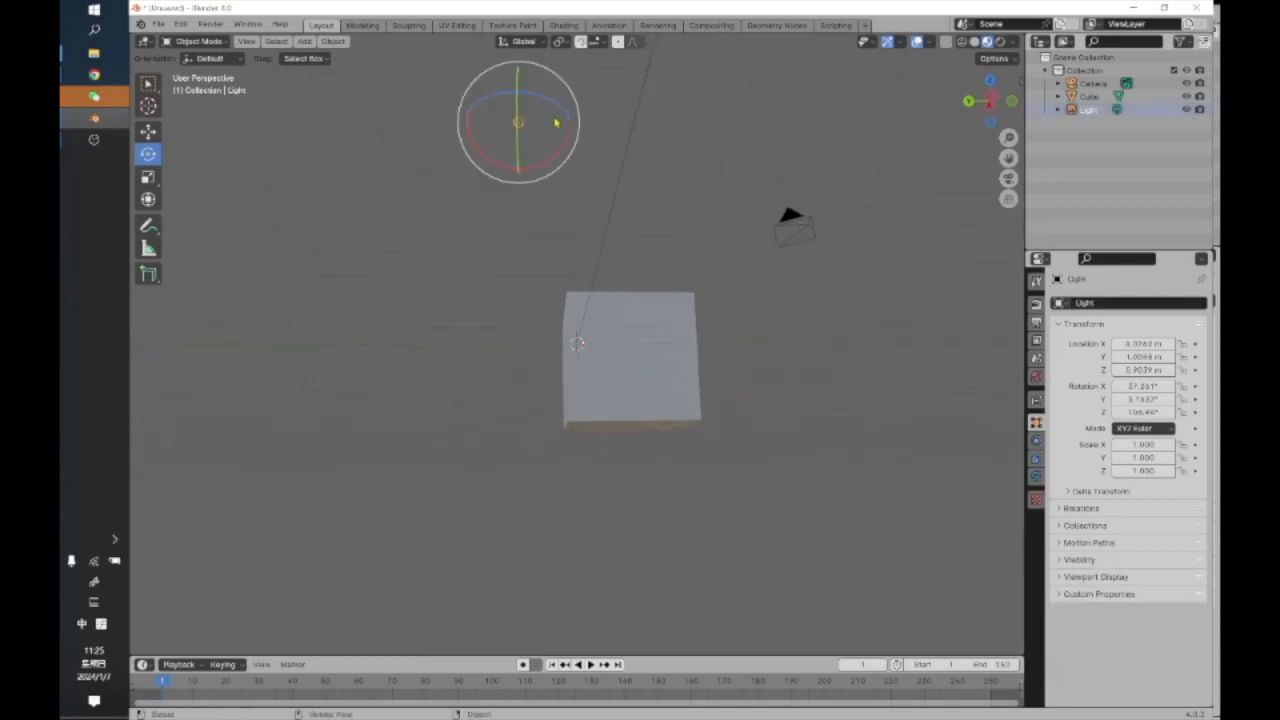
{"action": "middle_click_drag", "start_coordinate": [520, 214], "coordinate": [428, 263]}
{"action": "mouse_move", "coordinate": [467, 283]}
{"action": "middle_mouse_down"}
{"action": "mouse_move", "coordinate": [520, 286]}
{"action": "mouse_move", "coordinate": [551, 309]}
{"action": "mouse_move", "coordinate": [470, 298]}
{"action": "middle_mouse_up"}
{"action": "left_click", "coordinate": [148, 131]}
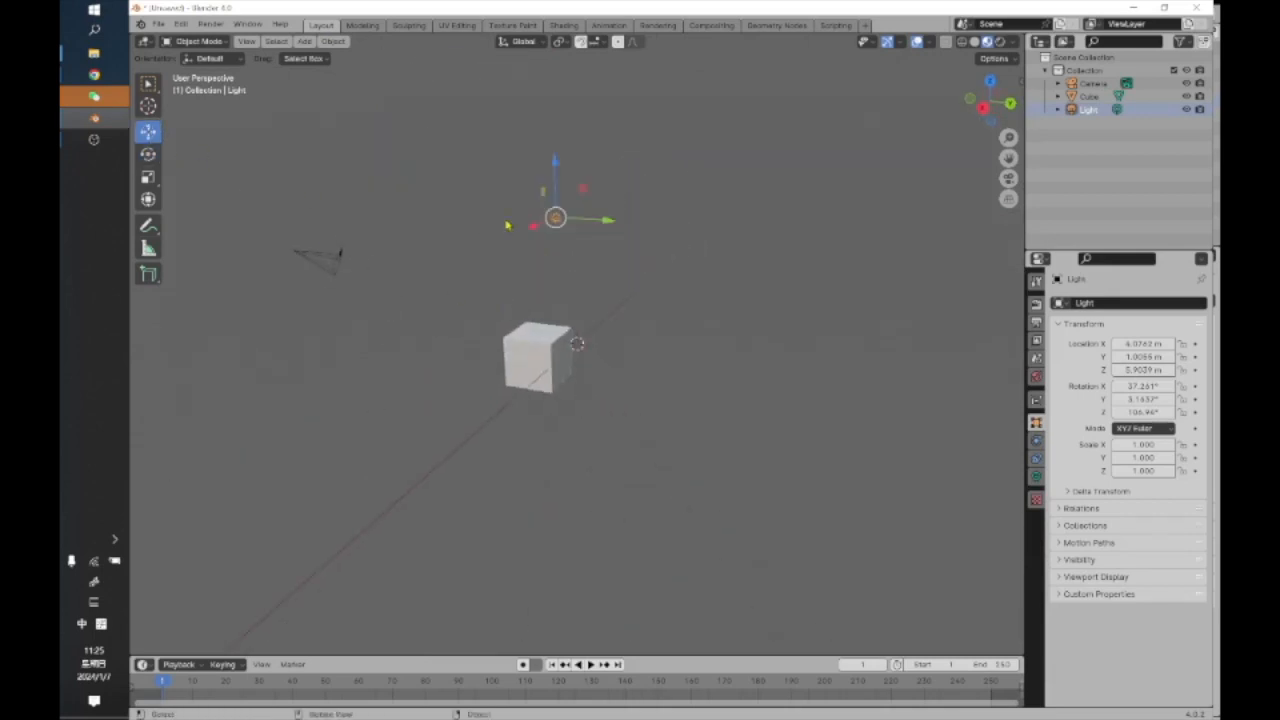
{"action": "left_click_drag", "start_coordinate": [605, 224], "coordinate": [772, 238]}
Enlarge the light's radius in the viewport with its size gizmo and deselect the light.
{"action": "left_click", "coordinate": [556, 216]}
{"action": "left_click_drag", "start_coordinate": [557, 219], "coordinate": [570, 257]}
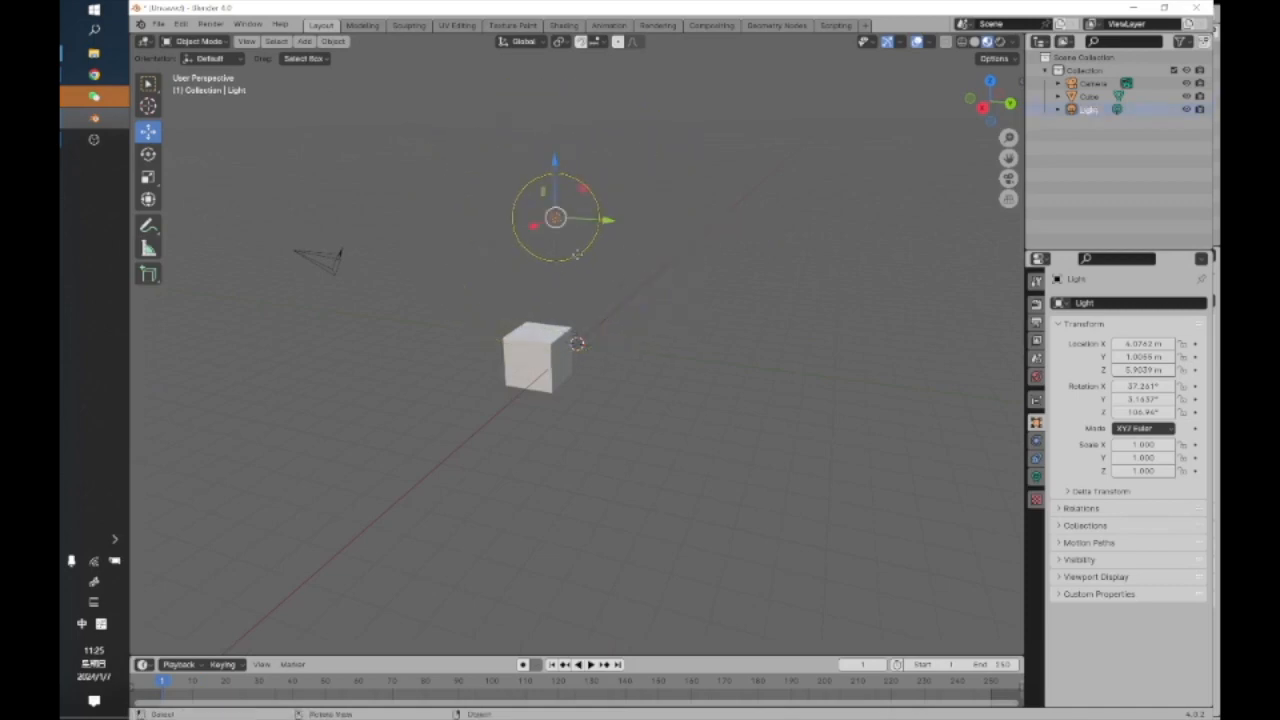
{"action": "left_click", "coordinate": [565, 251]}
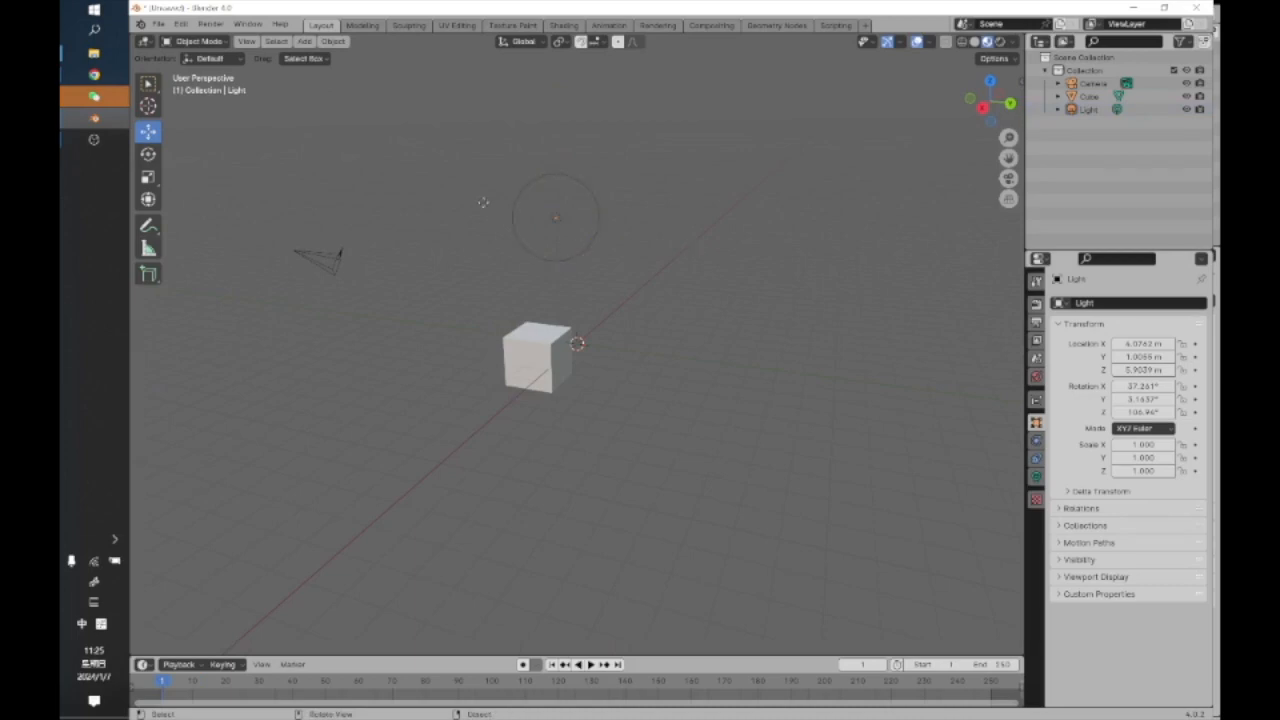
View the lit cube from different angles in Rendered shading.
{"action": "middle_click_drag", "start_coordinate": [664, 262], "coordinate": [600, 300]}
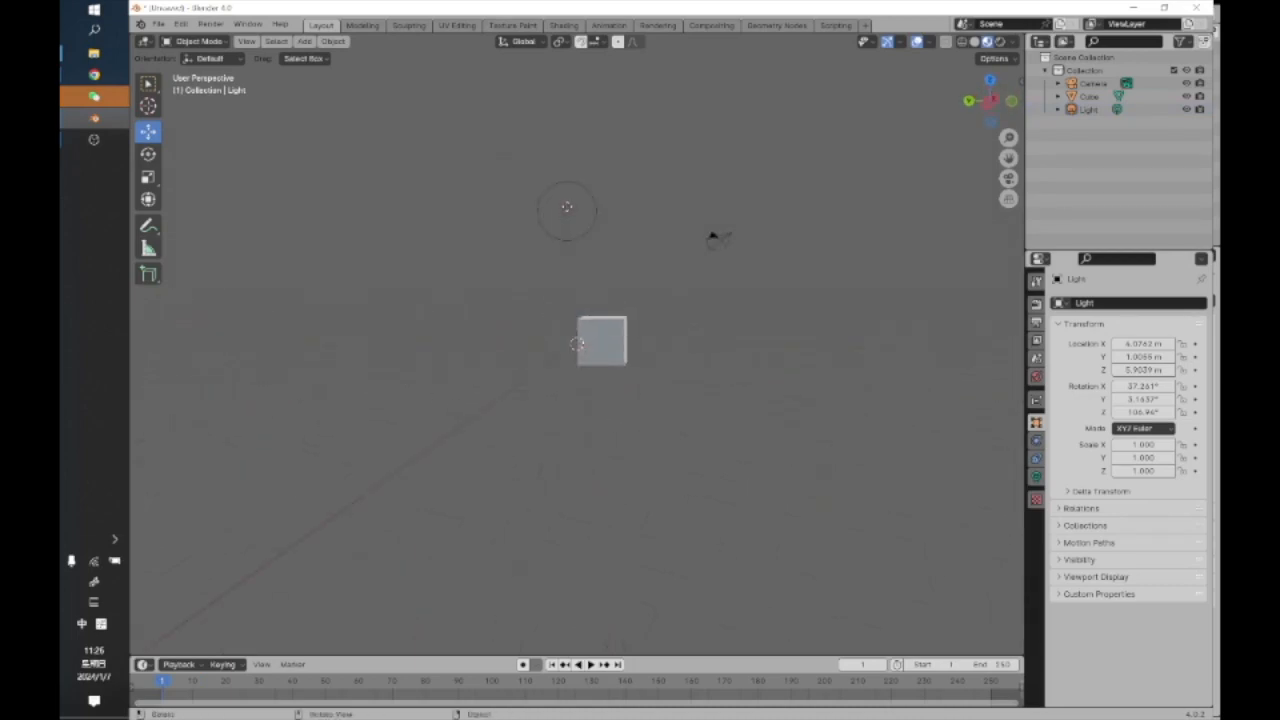
{"action": "left_click", "coordinate": [999, 42]}
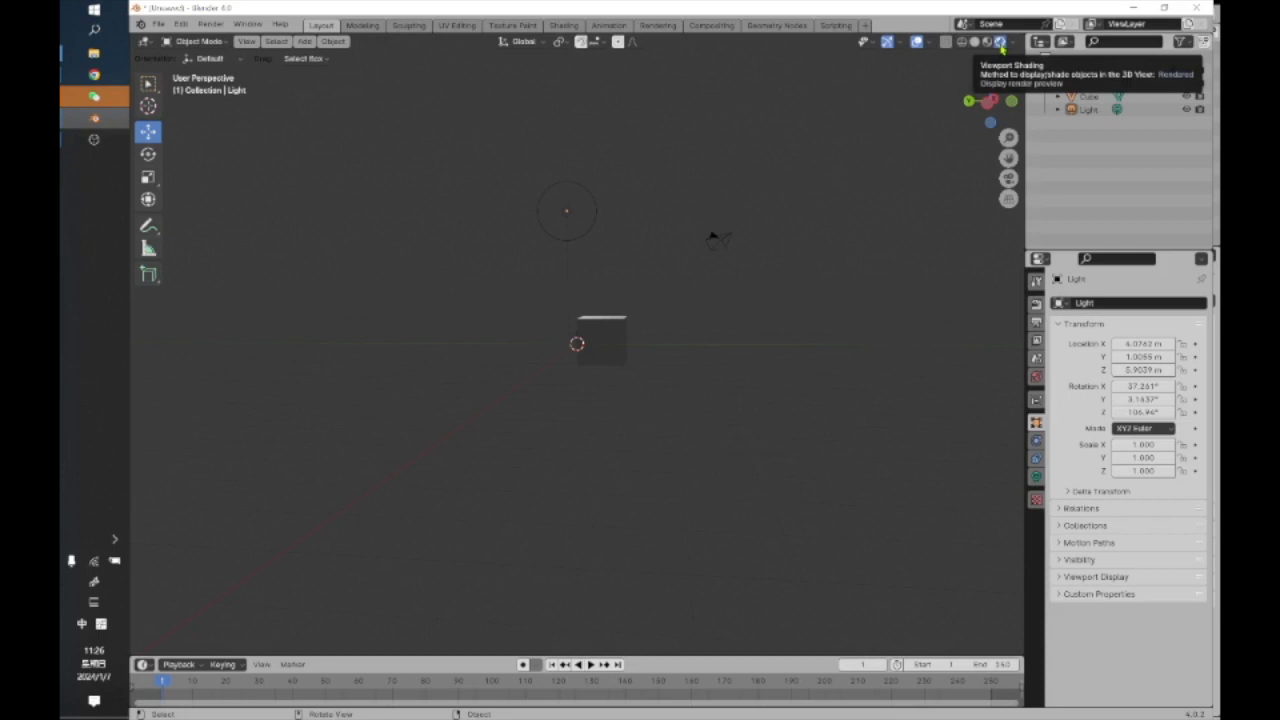
{"action": "middle_click_drag", "start_coordinate": [737, 237], "coordinate": [673, 272]}
{"action": "middle_click_drag", "start_coordinate": [637, 354], "coordinate": [771, 357], "text": "alt"}
Move the cube about -1.42 m along X and raise it about 8 m along Z.
{"action": "left_click", "coordinate": [537, 338]}
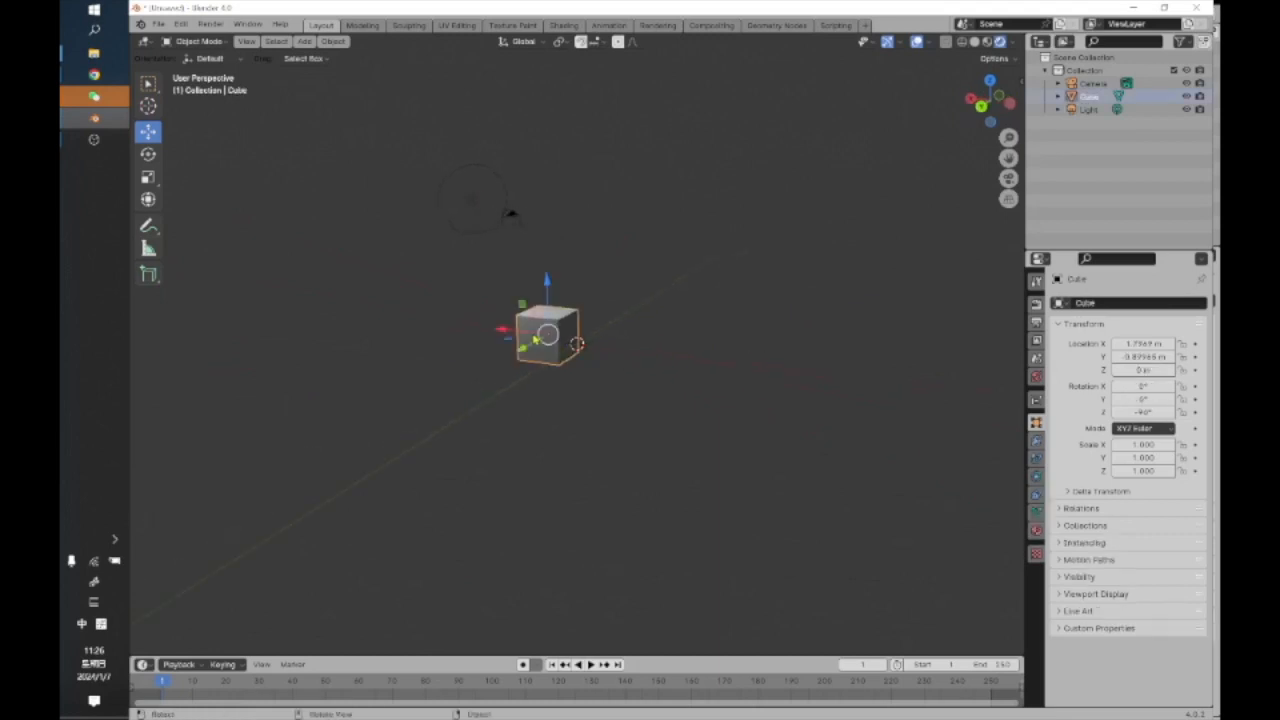
{"action": "left_click_drag", "start_coordinate": [507, 342], "coordinate": [542, 348]}
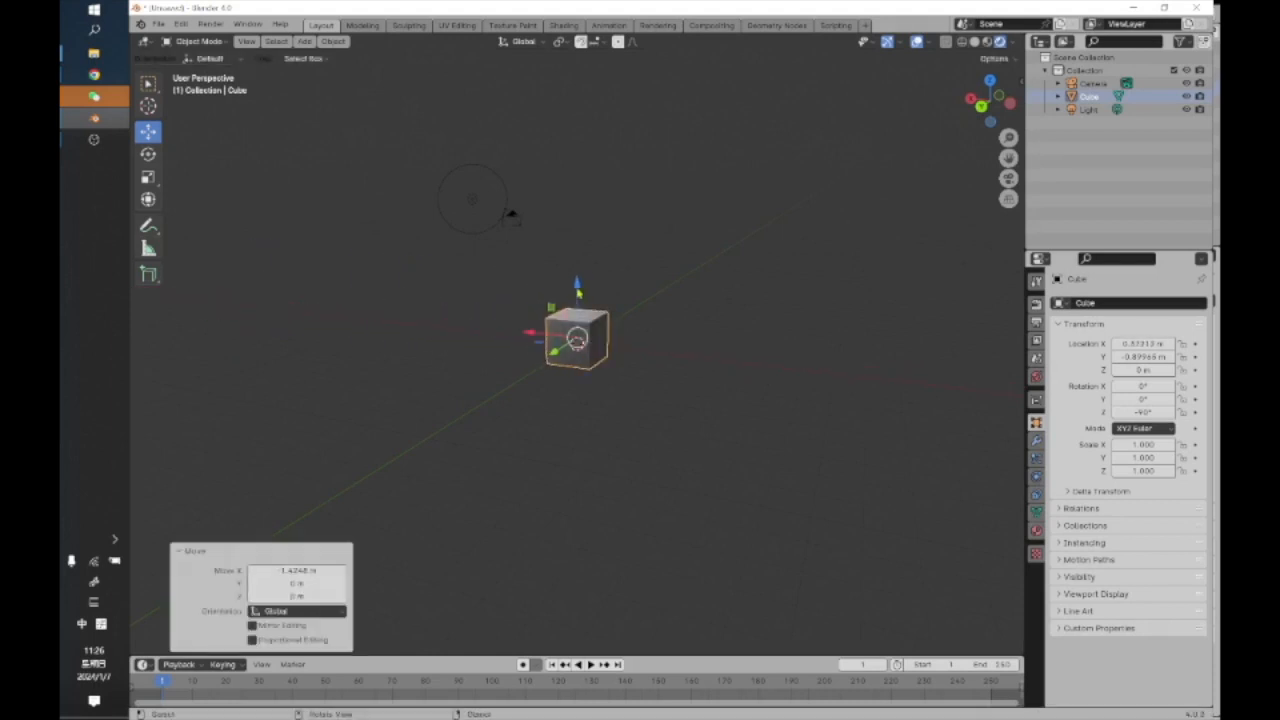
{"action": "left_click_drag", "start_coordinate": [579, 289], "coordinate": [569, 91]}
Set the viewport back to Solid shading and box-select the light beside the raised cube.
{"action": "middle_click_drag", "start_coordinate": [537, 243], "coordinate": [440, 278]}
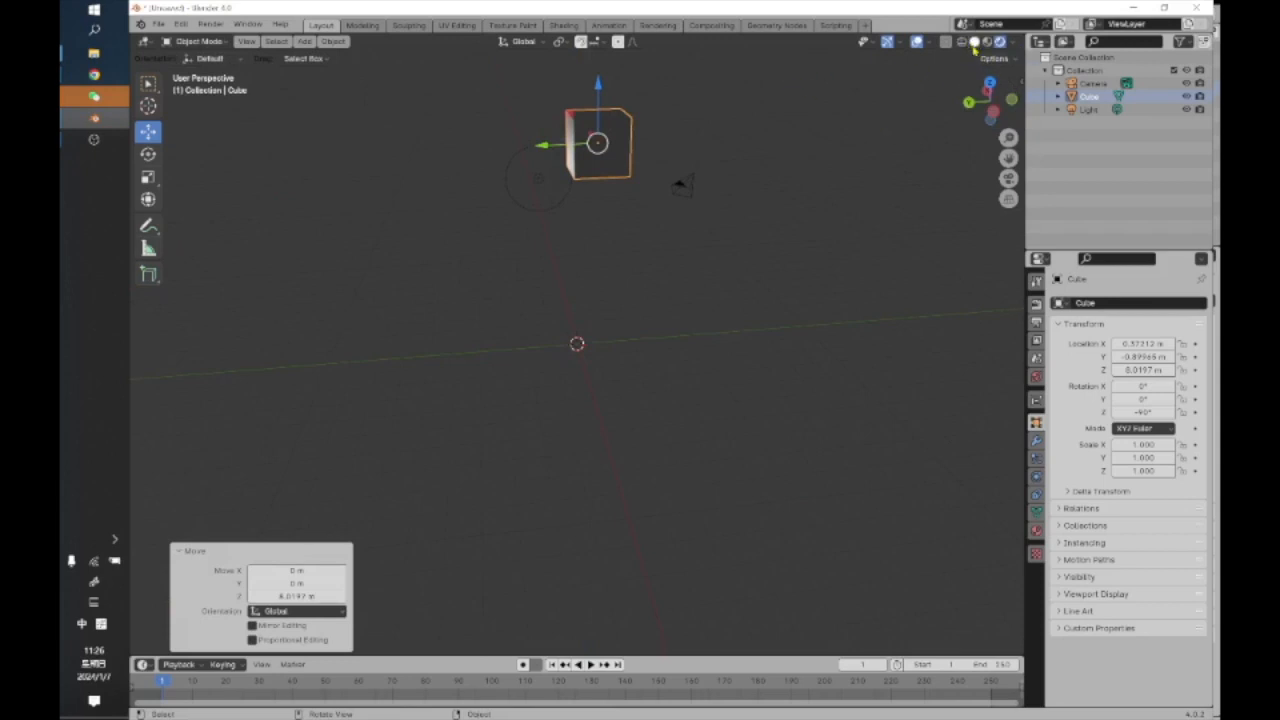
{"action": "left_click", "coordinate": [976, 45]}
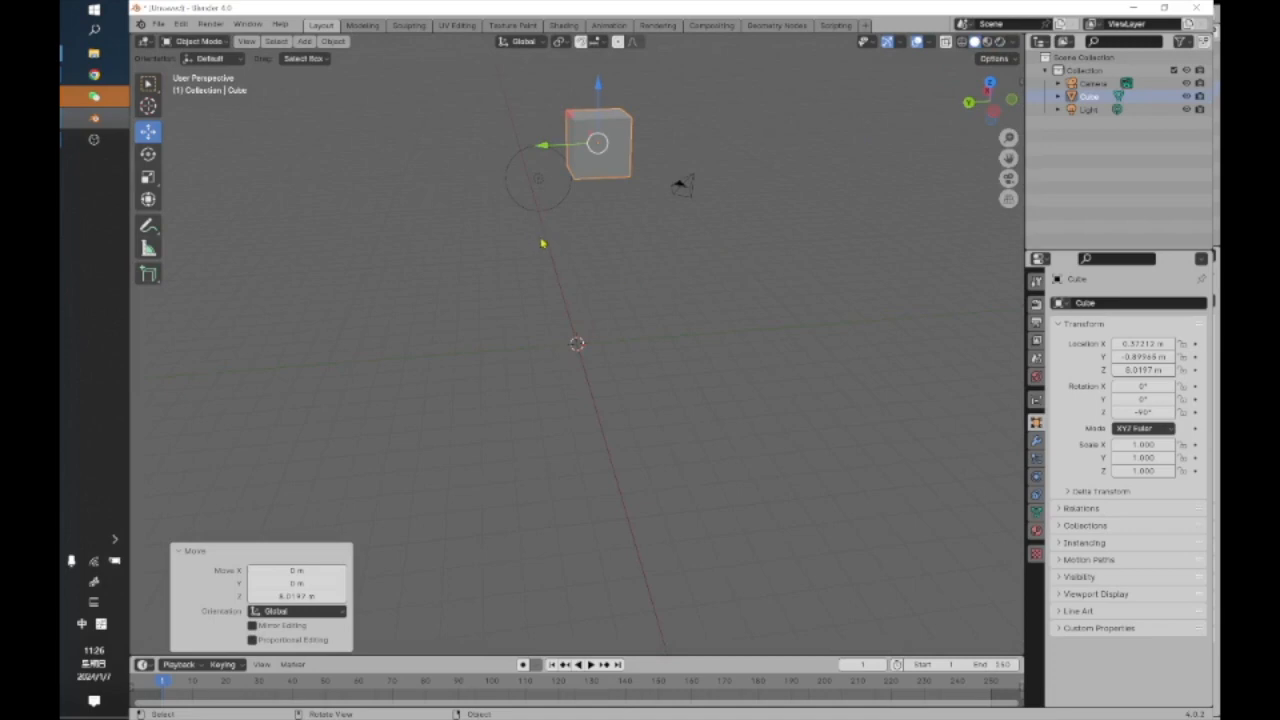
{"action": "left_click_drag", "start_coordinate": [661, 242], "coordinate": [463, 214]}
{"action": "middle_click_drag", "start_coordinate": [620, 260], "coordinate": [609, 406]}
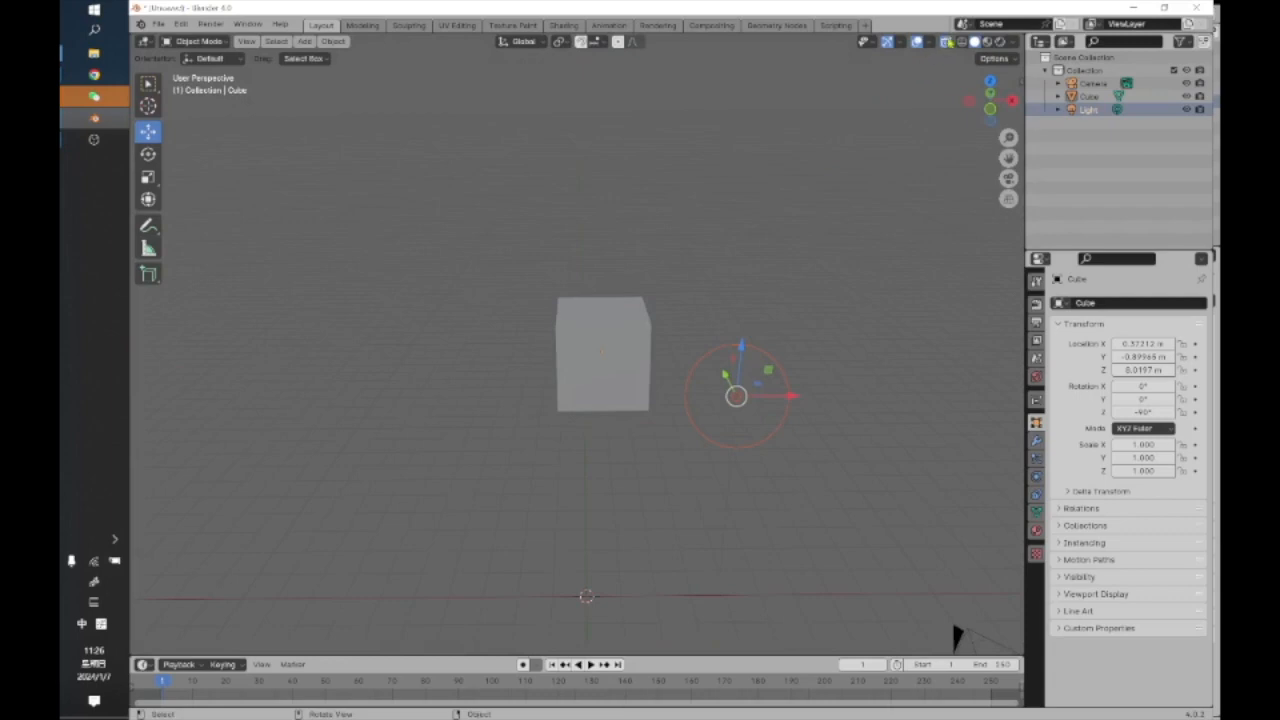
Turn on X-ray in the solid view and examine the cube's transparency up close.
{"action": "left_click", "coordinate": [946, 42]}
{"action": "mouse_move", "coordinate": [588, 449]}
{"action": "middle_mouse_down"}
{"action": "mouse_move", "coordinate": [551, 449]}
{"action": "mouse_move", "coordinate": [514, 409]}
{"action": "mouse_move", "coordinate": [477, 443]}
{"action": "mouse_move", "coordinate": [513, 465]}
{"action": "mouse_move", "coordinate": [640, 463]}
{"action": "mouse_move", "coordinate": [610, 450]}
{"action": "mouse_move", "coordinate": [711, 403]}
{"action": "mouse_move", "coordinate": [757, 414]}
{"action": "mouse_move", "coordinate": [834, 400]}
{"action": "mouse_move", "coordinate": [663, 406]}
{"action": "mouse_move", "coordinate": [783, 400]}
{"action": "mouse_move", "coordinate": [762, 453]}
{"action": "mouse_move", "coordinate": [714, 449]}
{"action": "mouse_move", "coordinate": [720, 429]}
{"action": "mouse_move", "coordinate": [646, 421]}
{"action": "mouse_move", "coordinate": [566, 451]}
{"action": "mouse_move", "coordinate": [592, 442]}
{"action": "middle_mouse_up"}
{"action": "scroll", "coordinate": [515, 409], "scroll_direction": "up", "scroll_amount": 4}
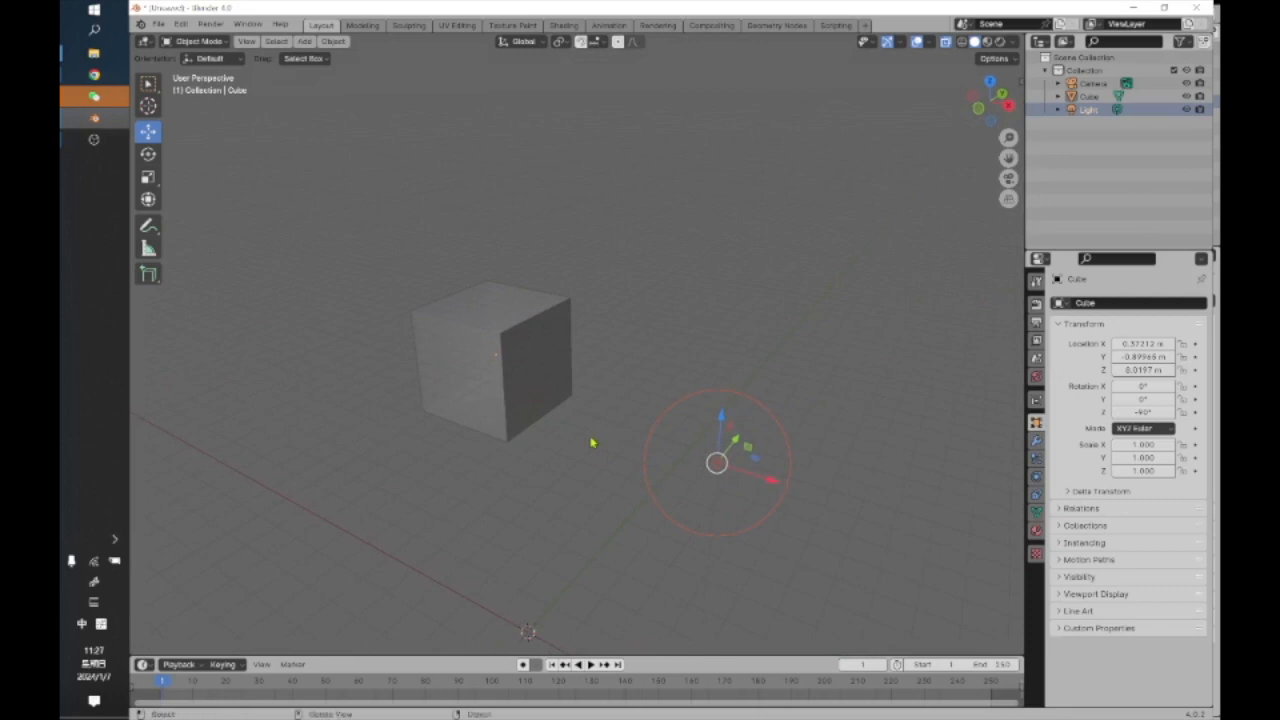
{"action": "scroll", "coordinate": [592, 442], "scroll_direction": "up", "scroll_amount": 2}
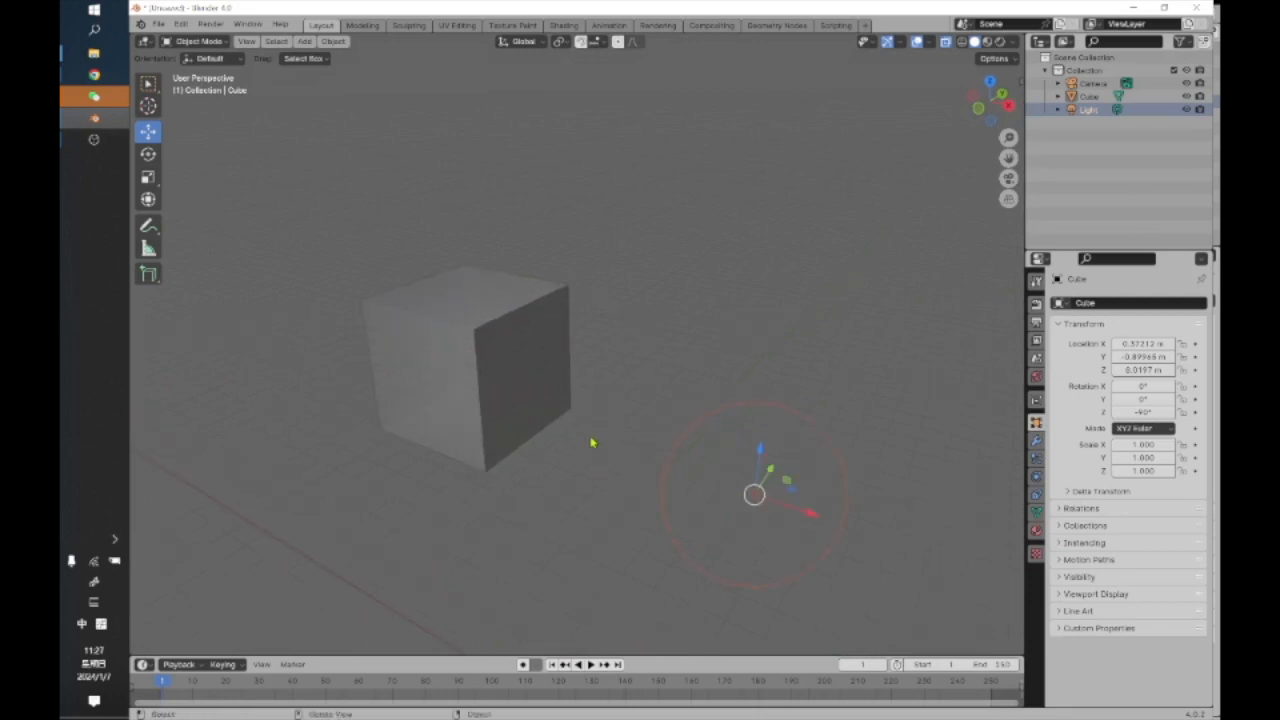
View the cube in Wireframe shading without X-ray, return to Solid shading and turn X-ray off there.
{"action": "left_click", "coordinate": [961, 43]}
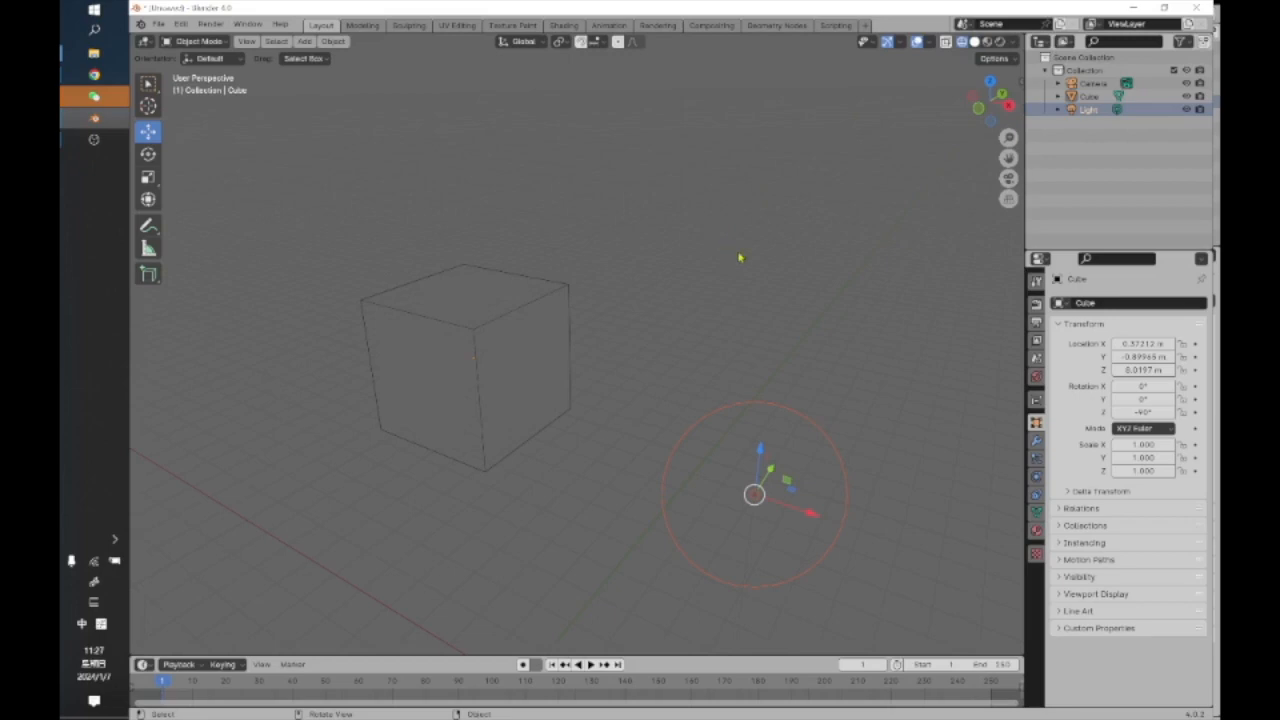
{"action": "key", "text": "shift+z"}
{"action": "mouse_move", "coordinate": [564, 284]}
{"action": "middle_mouse_down"}
{"action": "mouse_move", "coordinate": [669, 300]}
{"action": "mouse_move", "coordinate": [656, 280]}
{"action": "middle_mouse_up"}
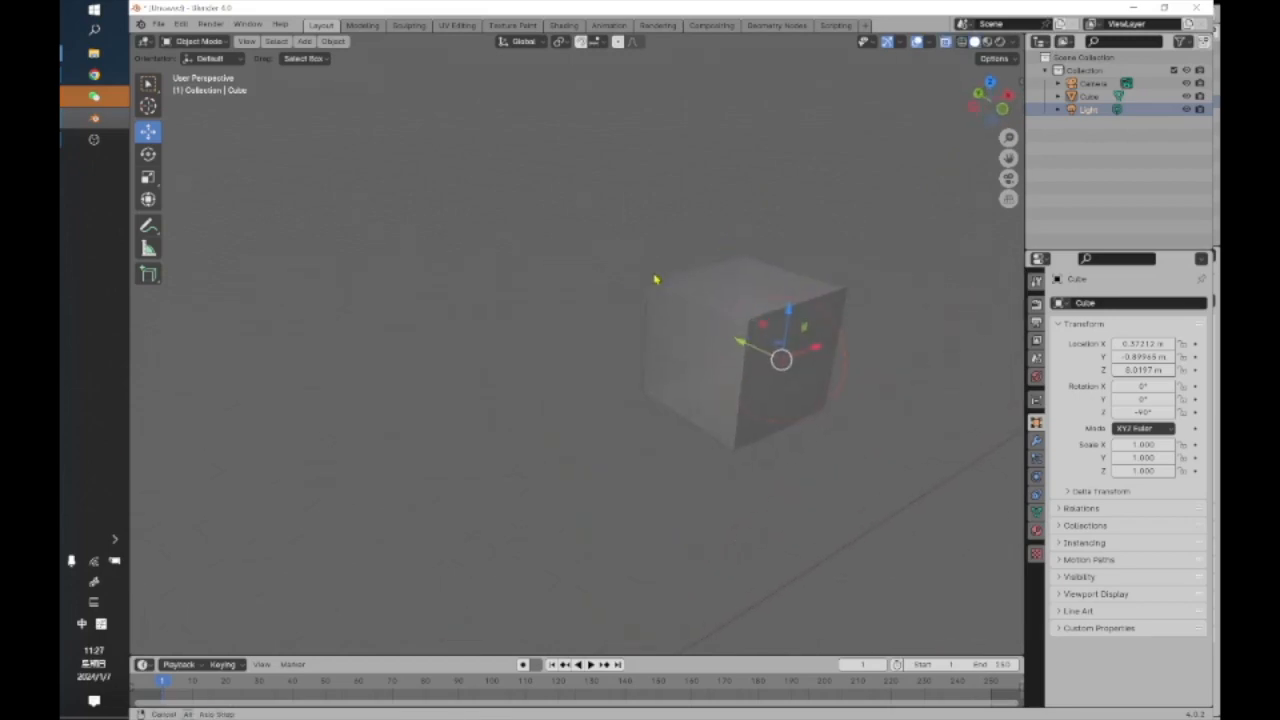
{"action": "left_click", "coordinate": [947, 44]}
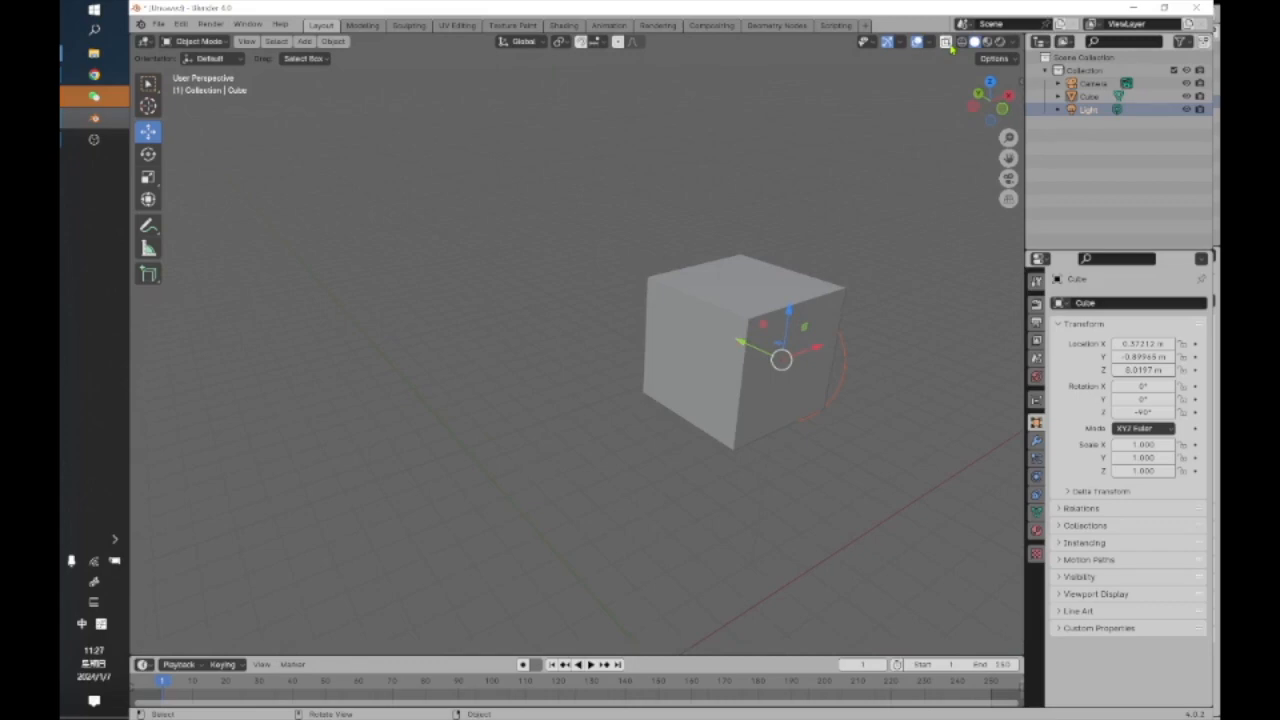
Deselect the light beside the raised cube so that no object in the scene is selected.
{"action": "left_click", "coordinate": [997, 59]}
{"action": "middle_click_drag", "start_coordinate": [954, 154], "coordinate": [949, 164]}
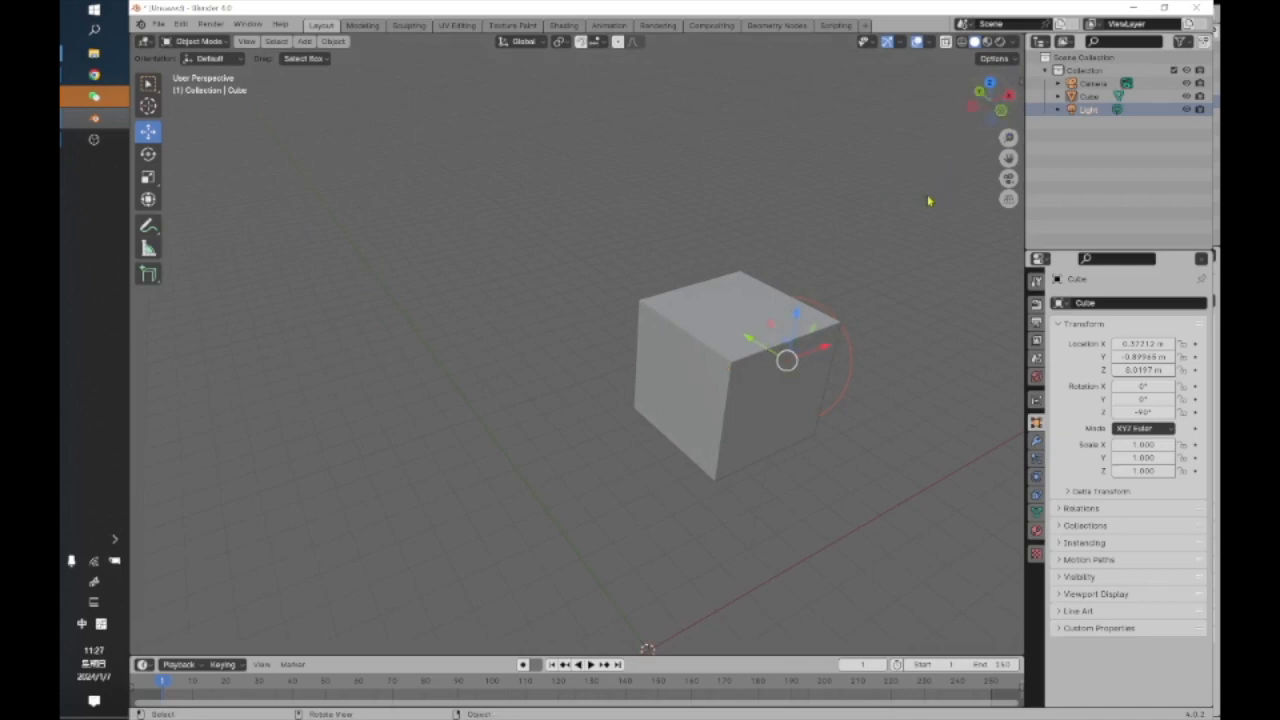
{"action": "left_click", "coordinate": [844, 292]}
{"action": "mouse_move", "coordinate": [840, 287]}
{"action": "middle_mouse_down"}
{"action": "mouse_move", "coordinate": [846, 357]}
{"action": "mouse_move", "coordinate": [751, 320]}
{"action": "mouse_move", "coordinate": [733, 299]}
{"action": "mouse_move", "coordinate": [760, 366]}
{"action": "mouse_move", "coordinate": [774, 374]}
{"action": "mouse_move", "coordinate": [863, 245]}
{"action": "mouse_move", "coordinate": [849, 280]}
{"action": "middle_mouse_up"}
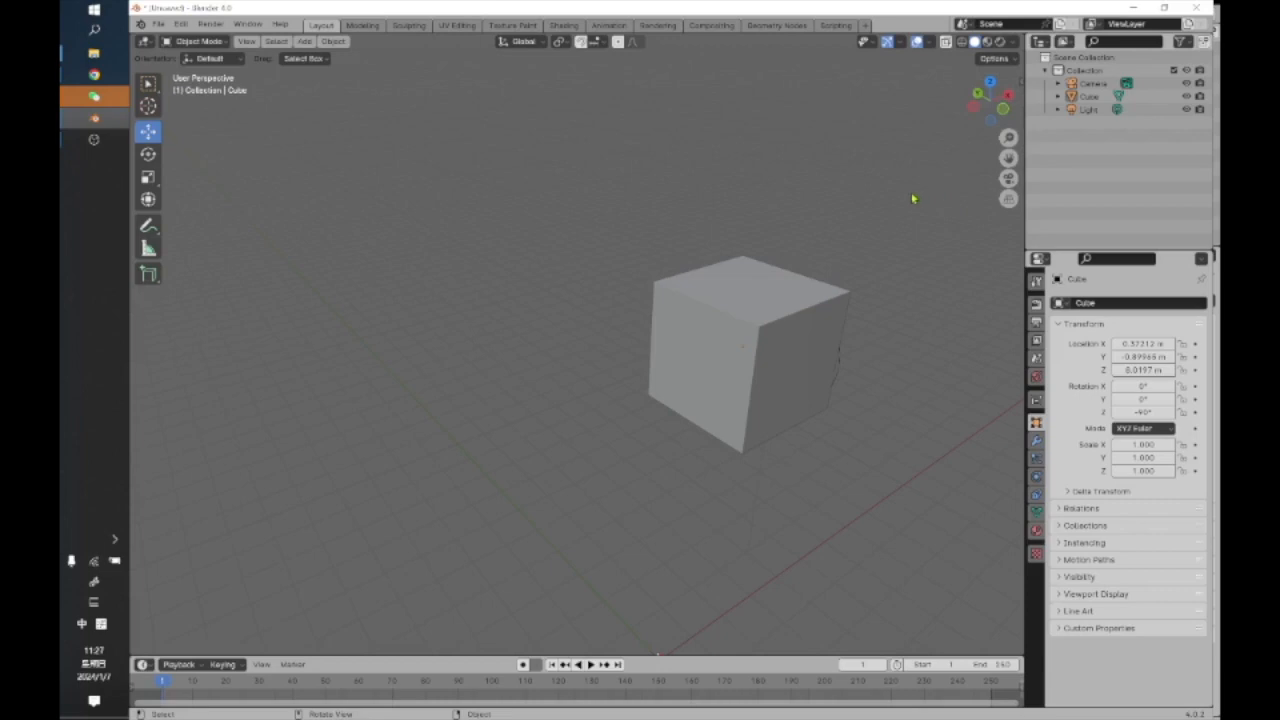
Examine the raised cube, light and camera from different angles and distances around the scene.
{"action": "middle_click_drag", "start_coordinate": [908, 353], "coordinate": [663, 323]}
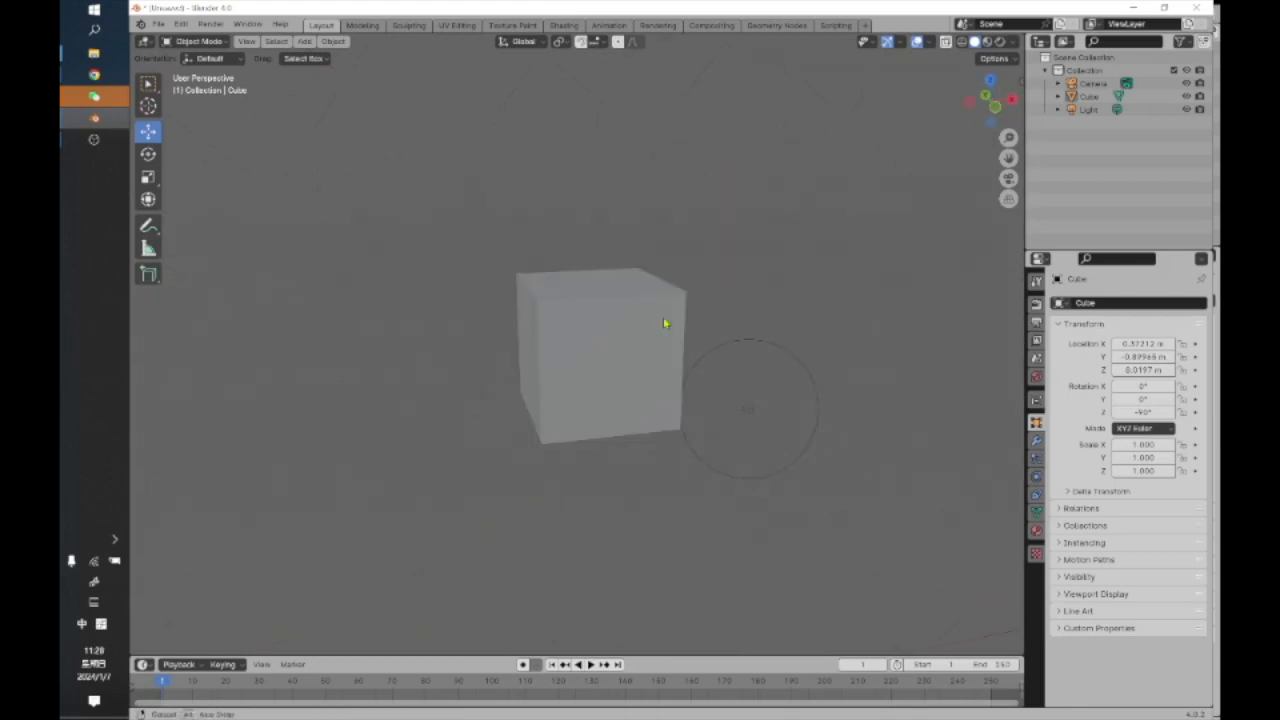
{"action": "middle_click_drag", "start_coordinate": [750, 271], "coordinate": [823, 274]}
{"action": "middle_click_drag", "start_coordinate": [883, 194], "coordinate": [934, 209]}
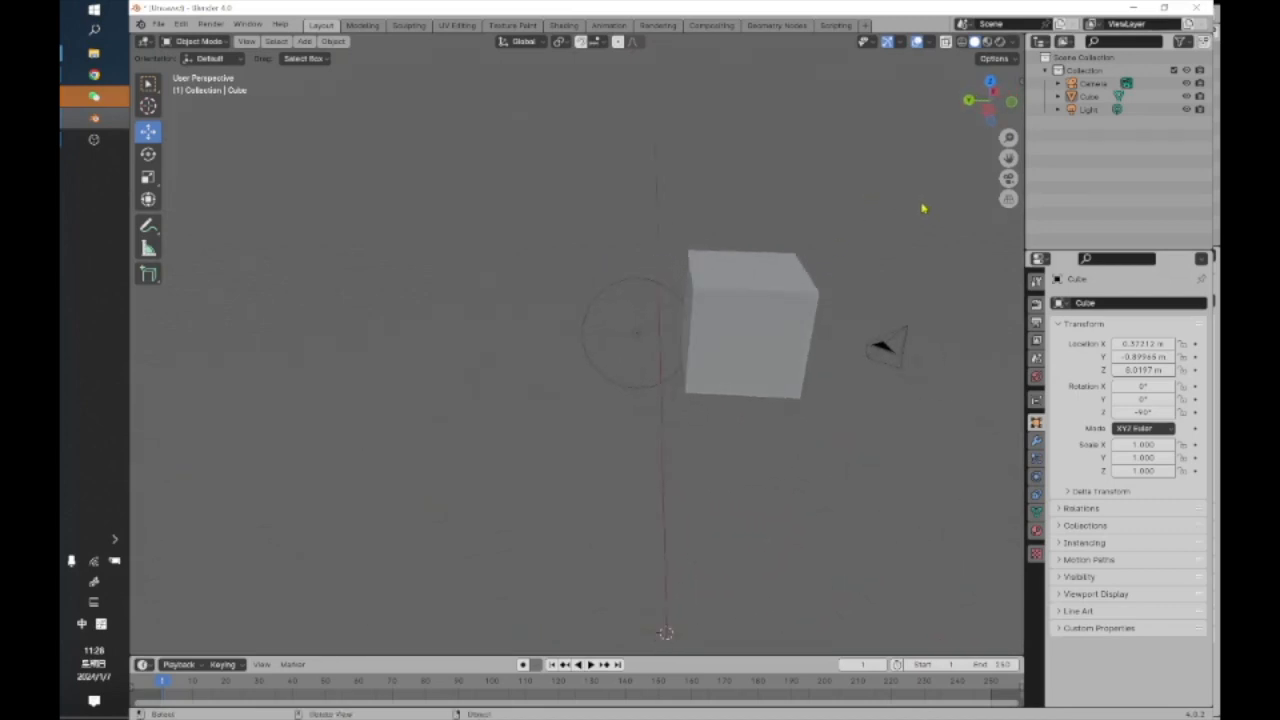
{"action": "middle_click_drag", "start_coordinate": [916, 216], "coordinate": [760, 351]}
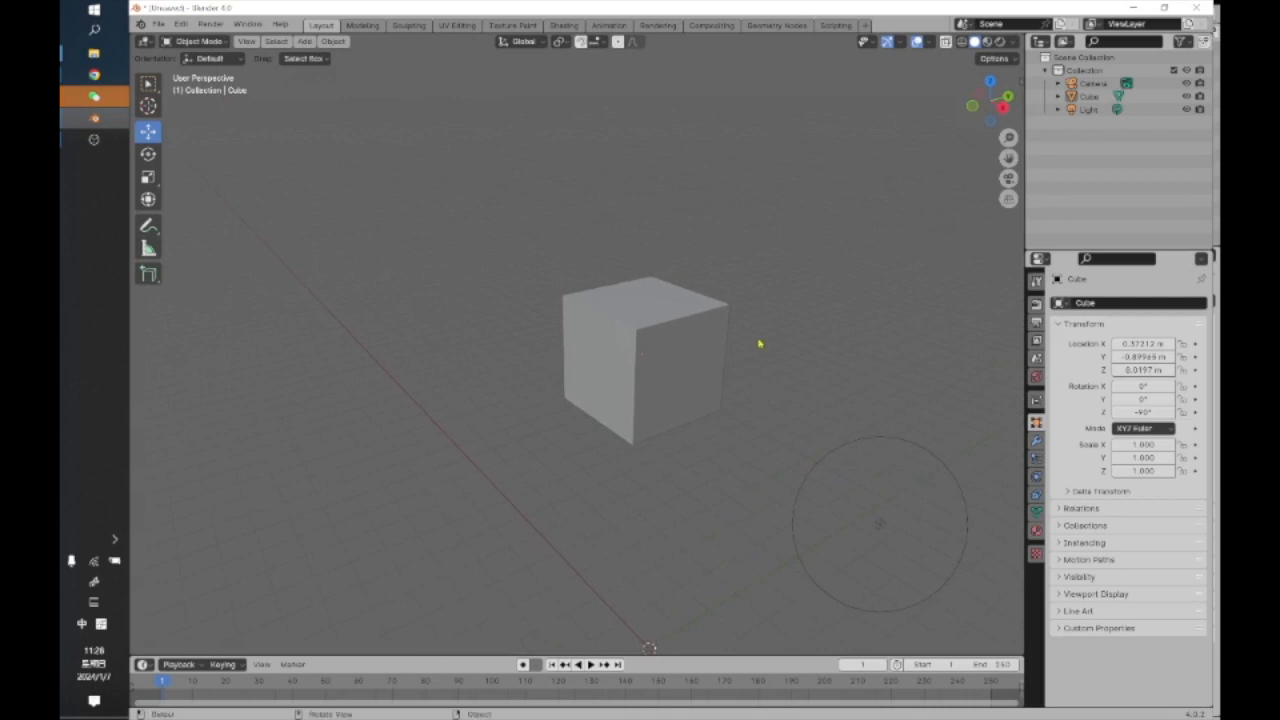
{"action": "scroll", "coordinate": [755, 330], "scroll_direction": "up", "scroll_amount": 2}
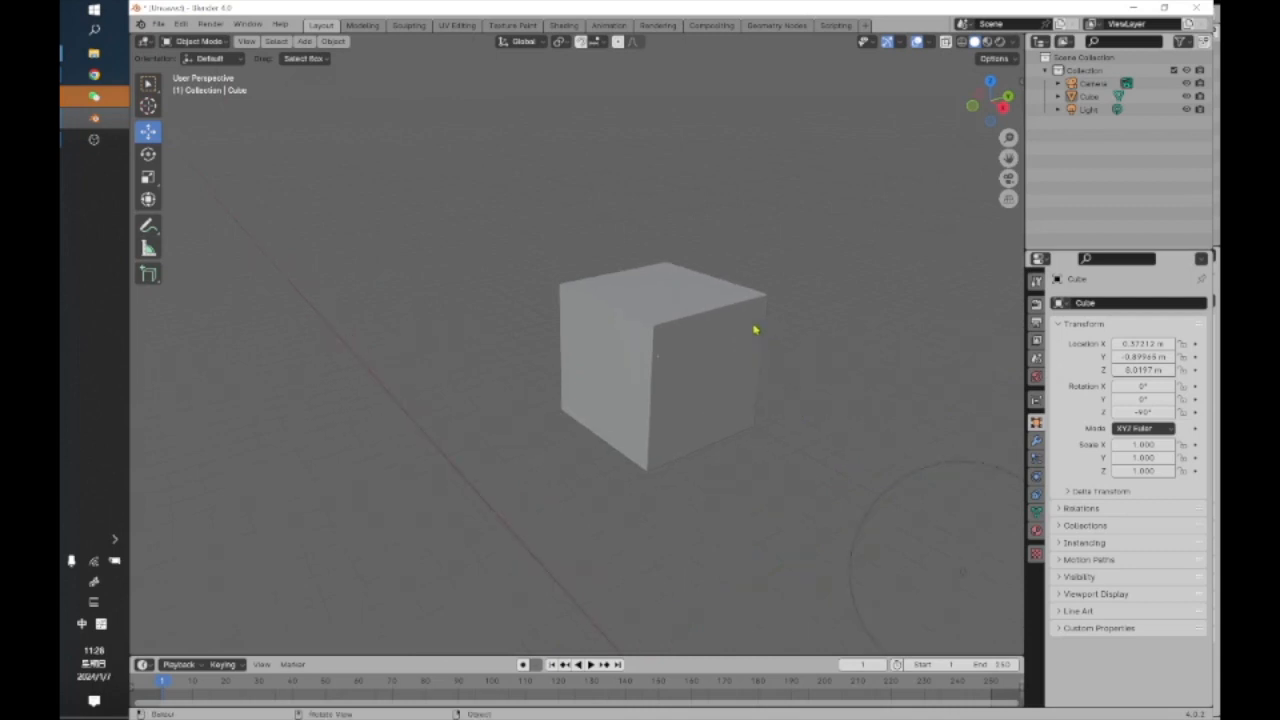
{"action": "middle_click_drag", "start_coordinate": [786, 371], "coordinate": [737, 378]}
{"action": "middle_click_drag", "start_coordinate": [866, 240], "coordinate": [960, 170]}
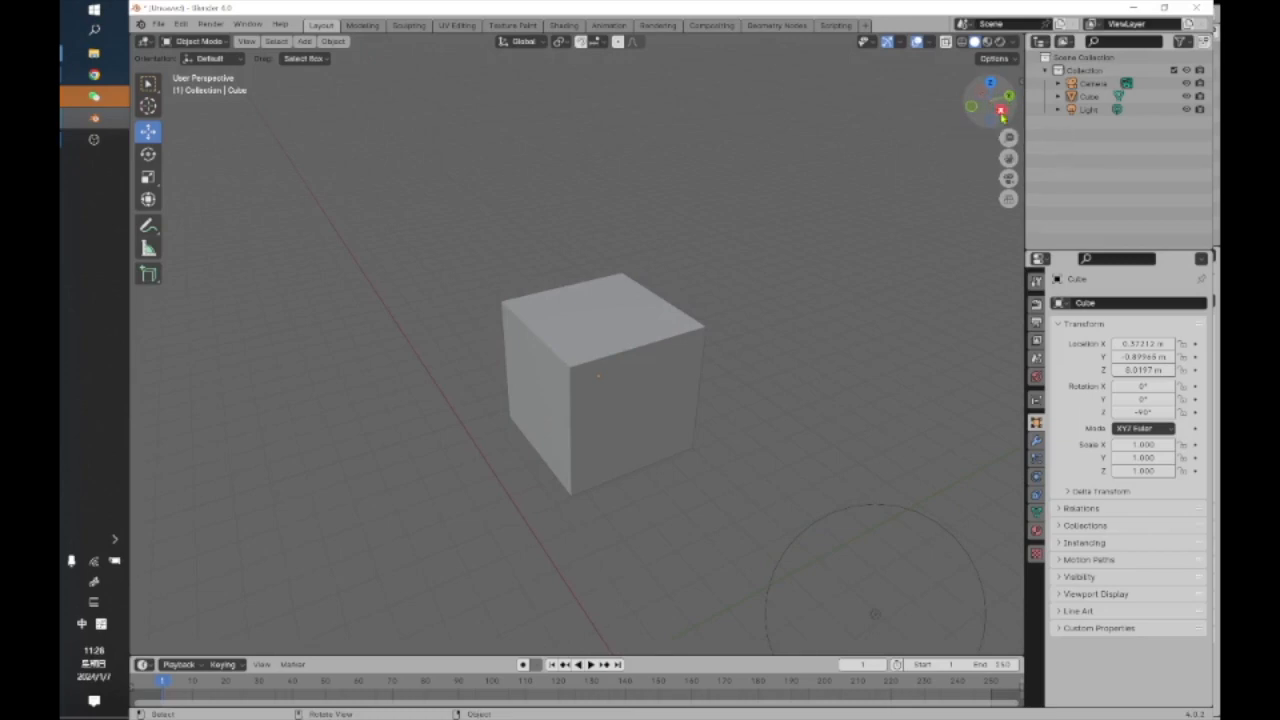
{"action": "middle_click_drag", "start_coordinate": [832, 318], "coordinate": [860, 228], "text": "shift"}
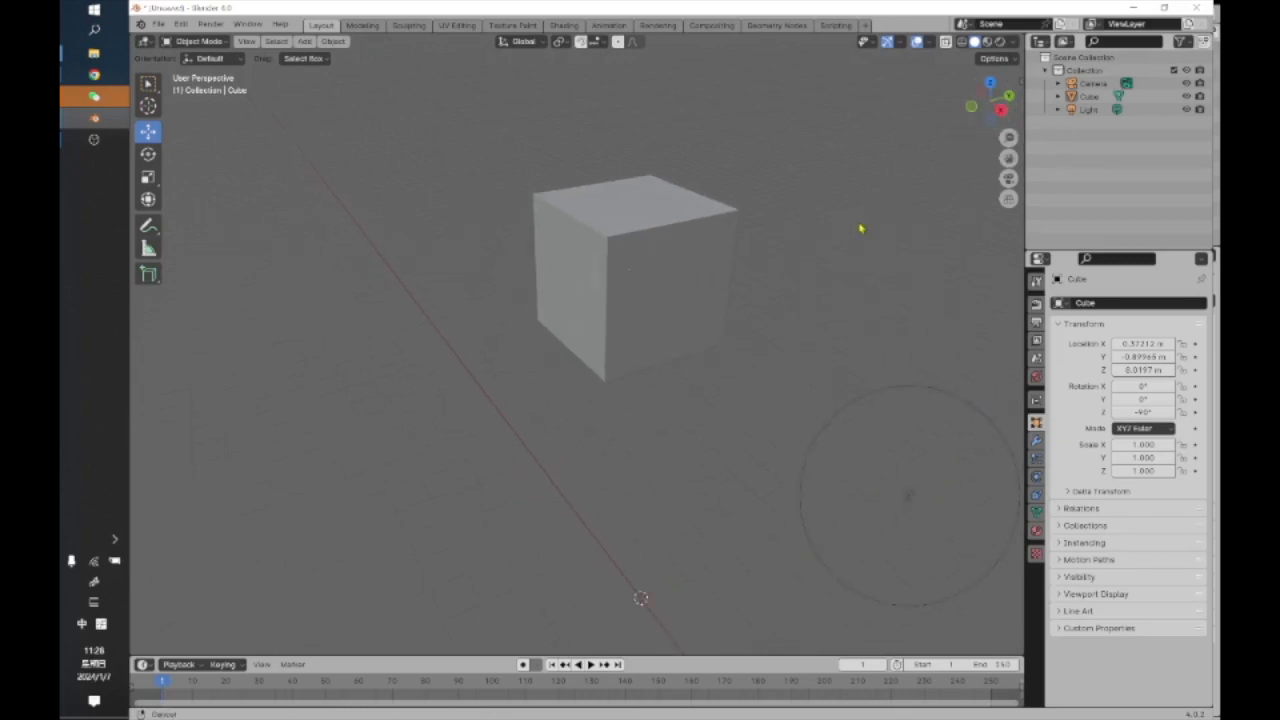
{"action": "scroll", "coordinate": [785, 320], "scroll_direction": "down", "scroll_amount": 2}
{"action": "middle_click_drag", "start_coordinate": [785, 320], "coordinate": [717, 334]}
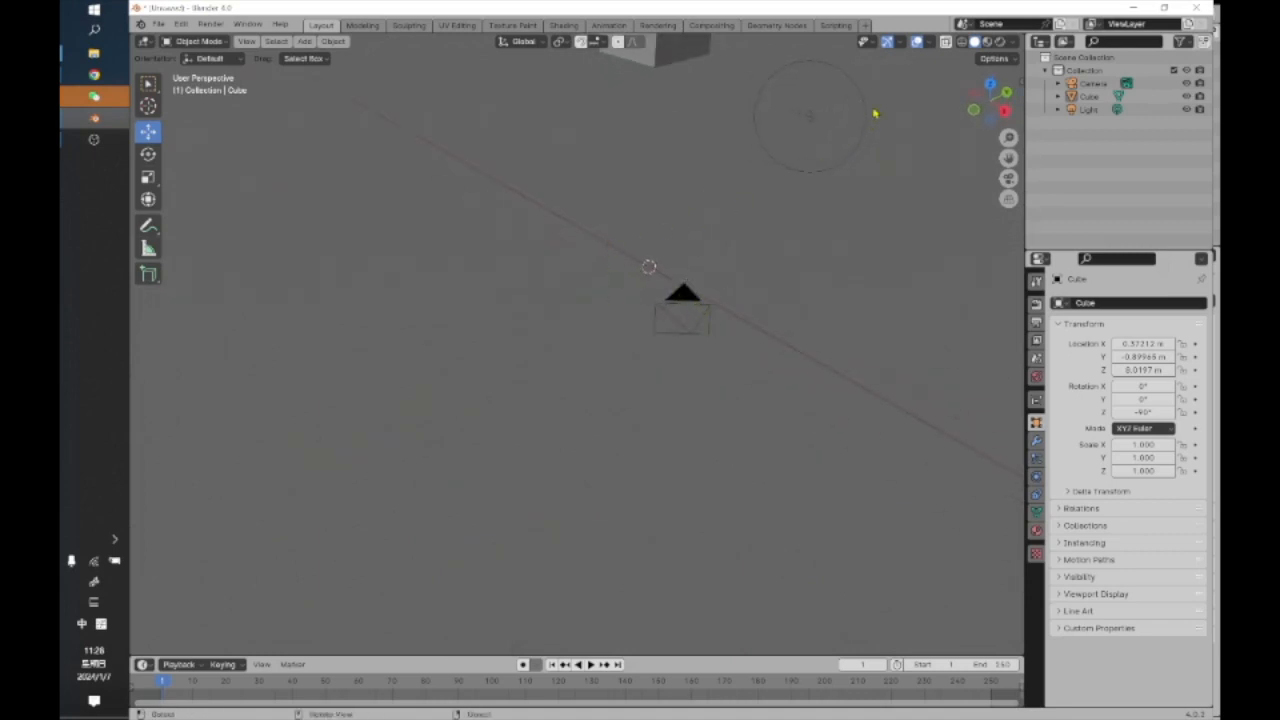
Show the Z axis line through the viewport overlays, view it in the scene, and hide it again.
{"action": "left_click", "coordinate": [930, 42]}
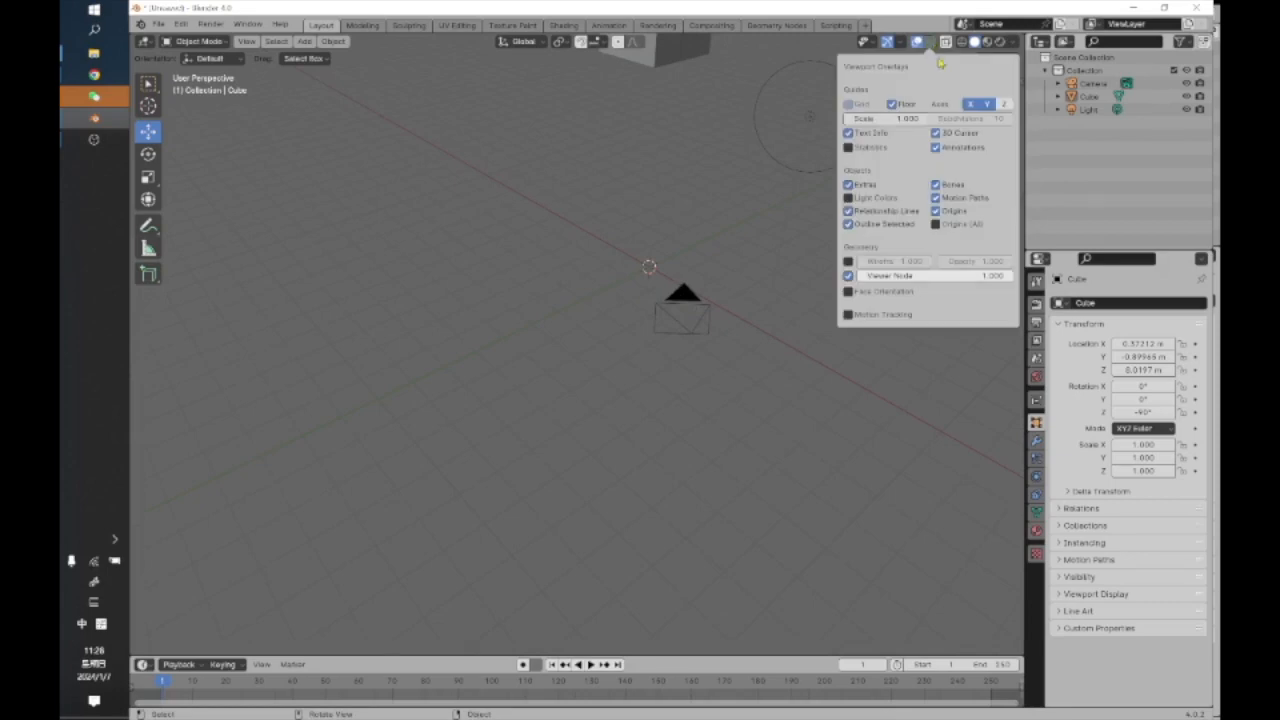
{"action": "middle_click_drag", "start_coordinate": [743, 277], "coordinate": [680, 371]}
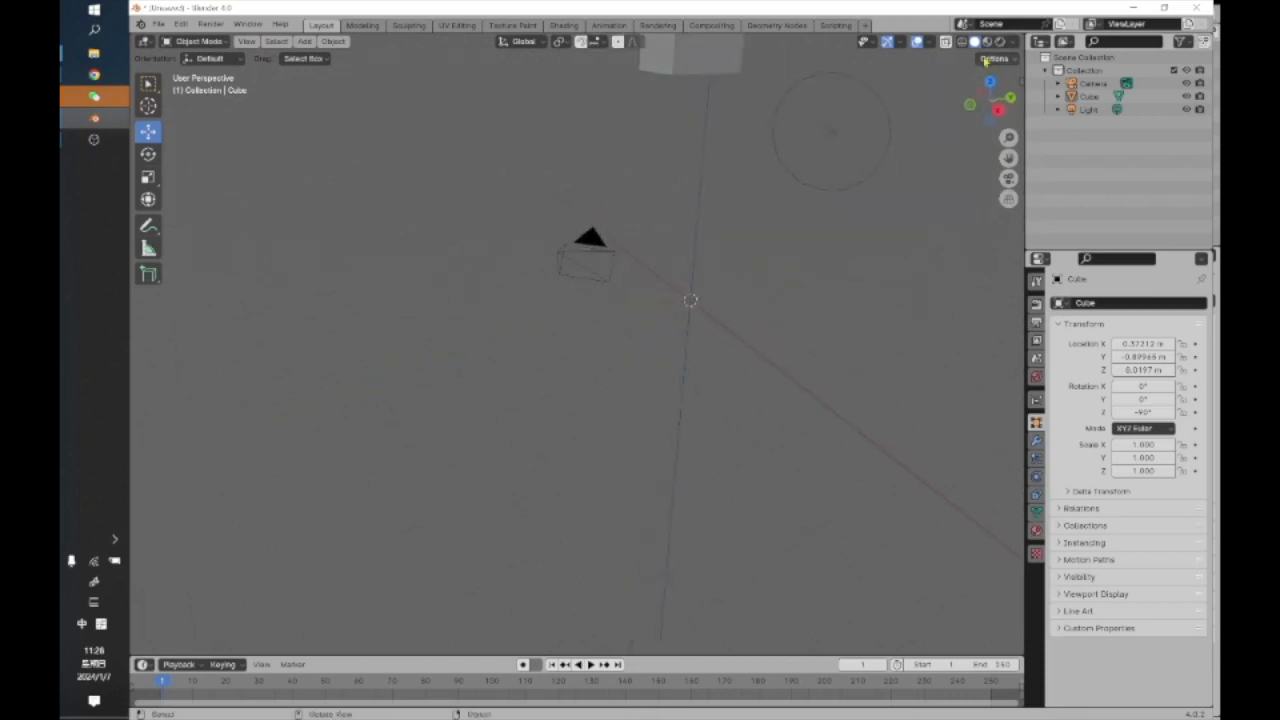
{"action": "left_click", "coordinate": [929, 42]}
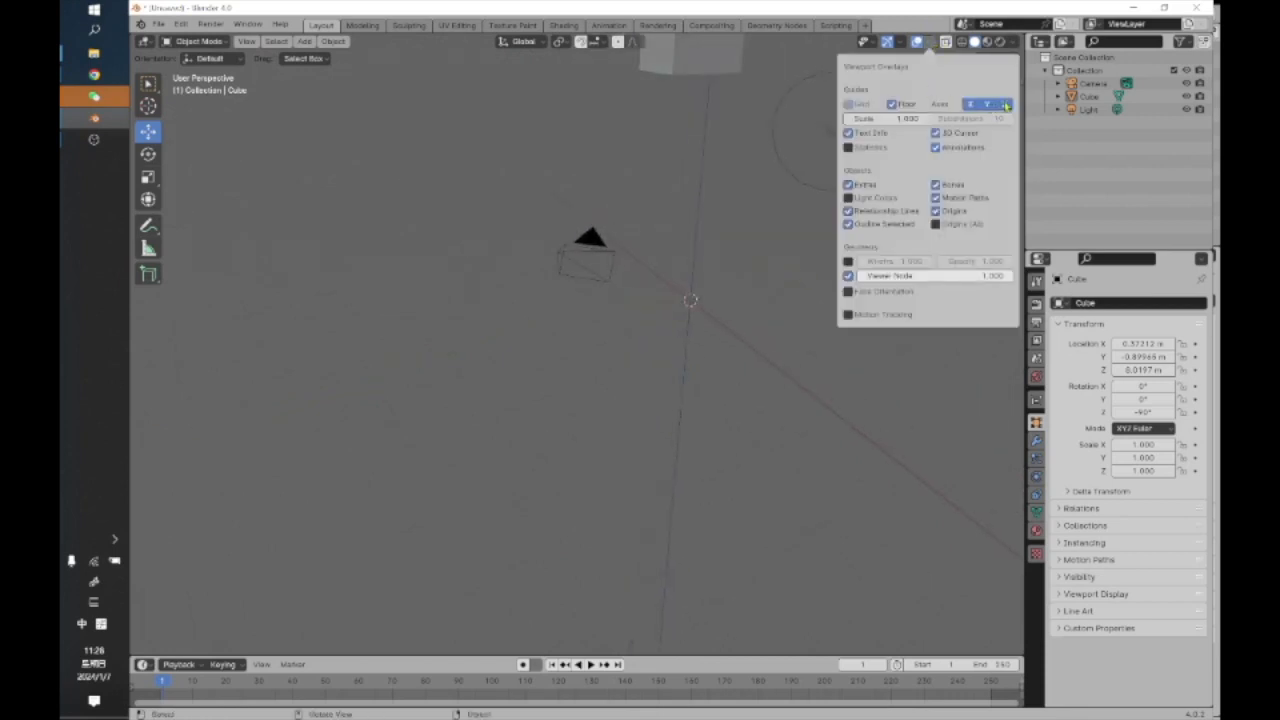
{"action": "middle_click_drag", "start_coordinate": [763, 320], "coordinate": [715, 440]}
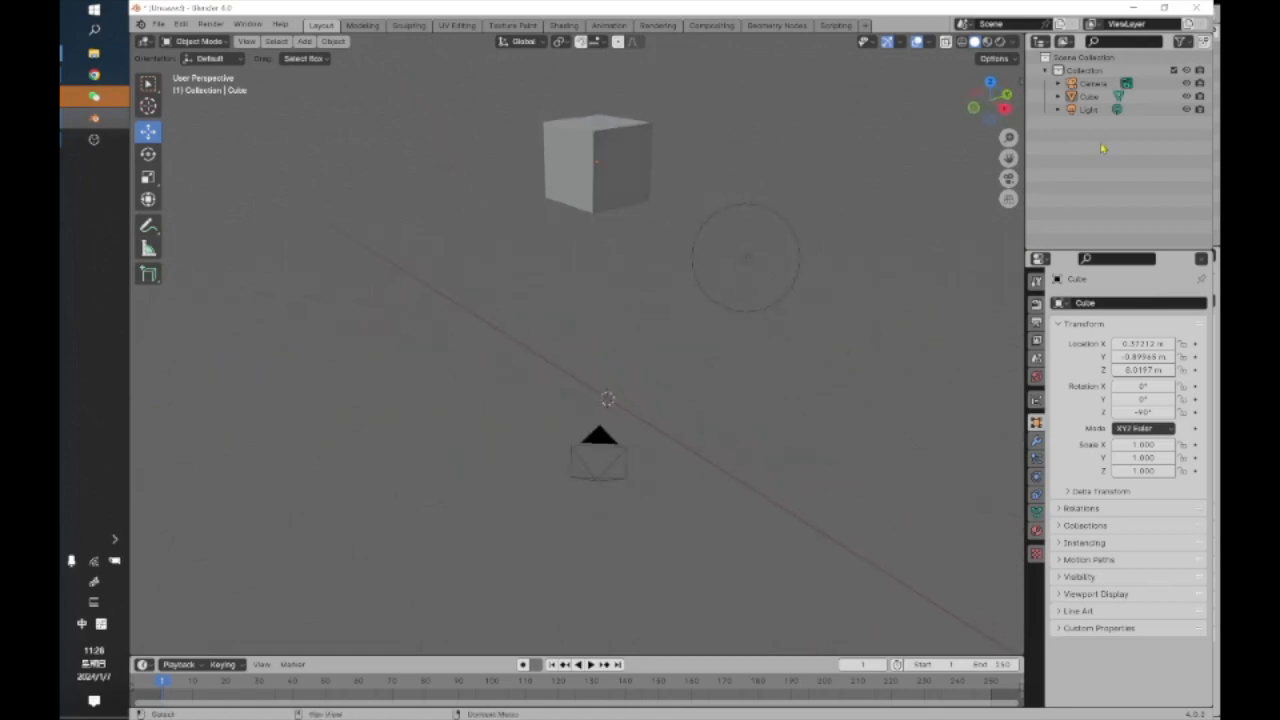
Select the cube and scale it by about 1.77 along global X and about 0.7 along global Y.
{"action": "middle_click_drag", "start_coordinate": [908, 237], "coordinate": [900, 357]}
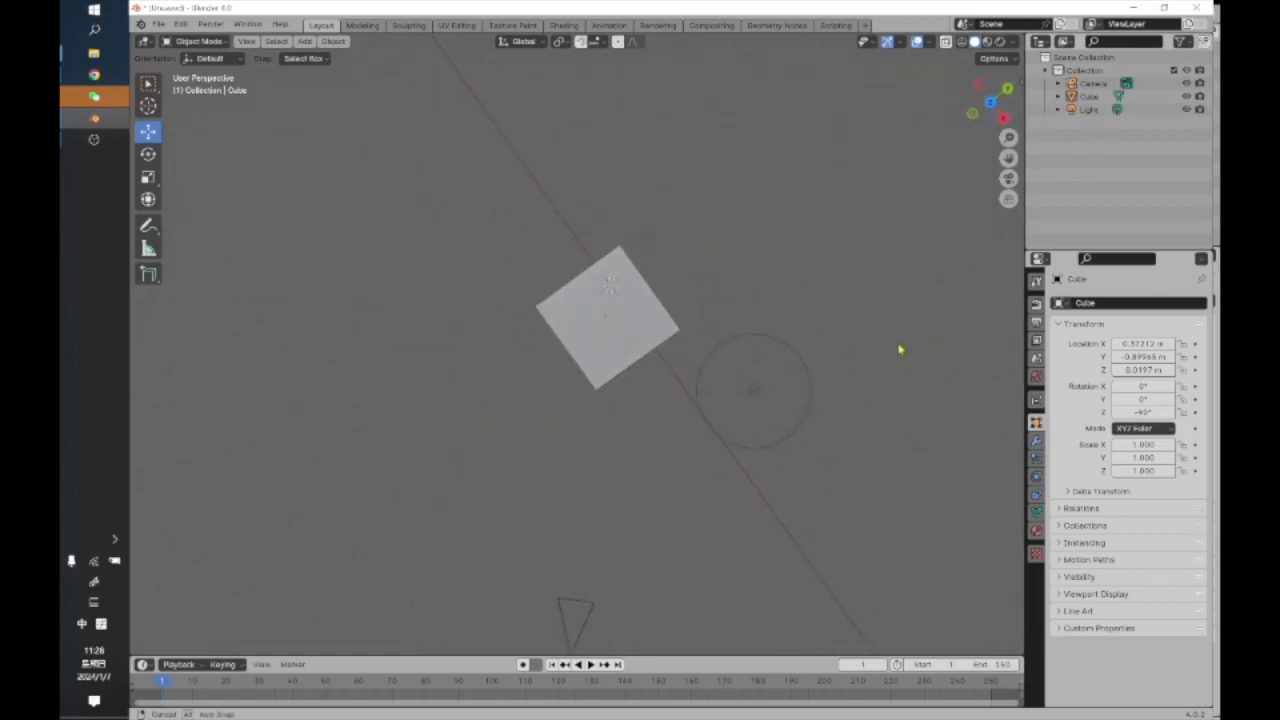
{"action": "middle_click_drag", "start_coordinate": [731, 386], "coordinate": [549, 331]}
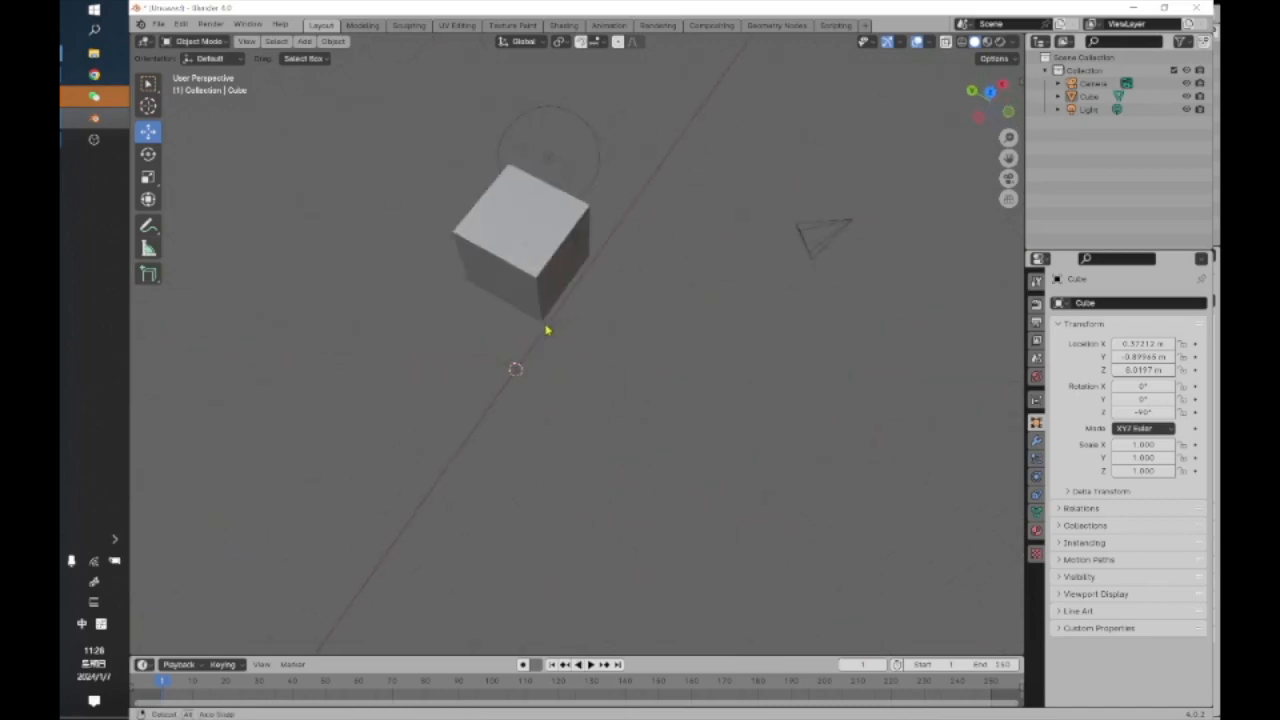
{"action": "middle_click_drag", "start_coordinate": [655, 388], "coordinate": [771, 289]}
{"action": "middle_click_drag", "start_coordinate": [677, 323], "coordinate": [657, 303]}
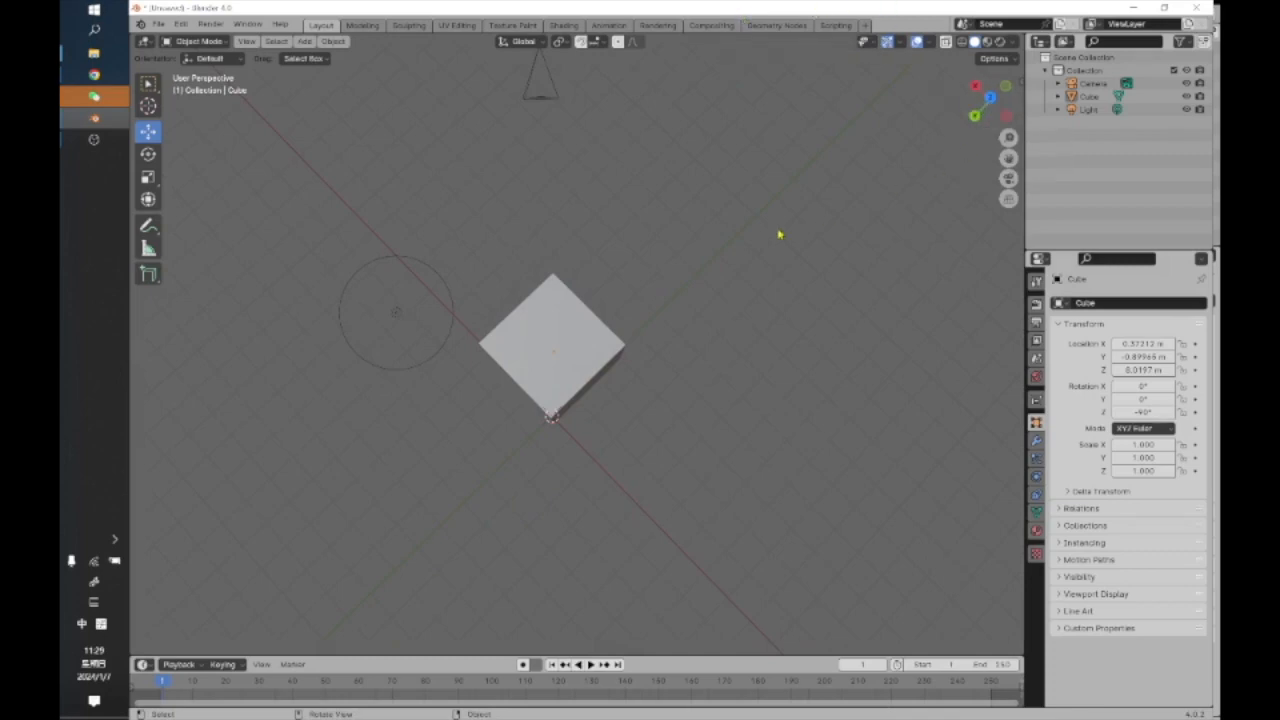
{"action": "middle_click_drag", "start_coordinate": [646, 362], "coordinate": [586, 306]}
{"action": "left_click", "coordinate": [572, 276]}
{"action": "left_click", "coordinate": [148, 177]}
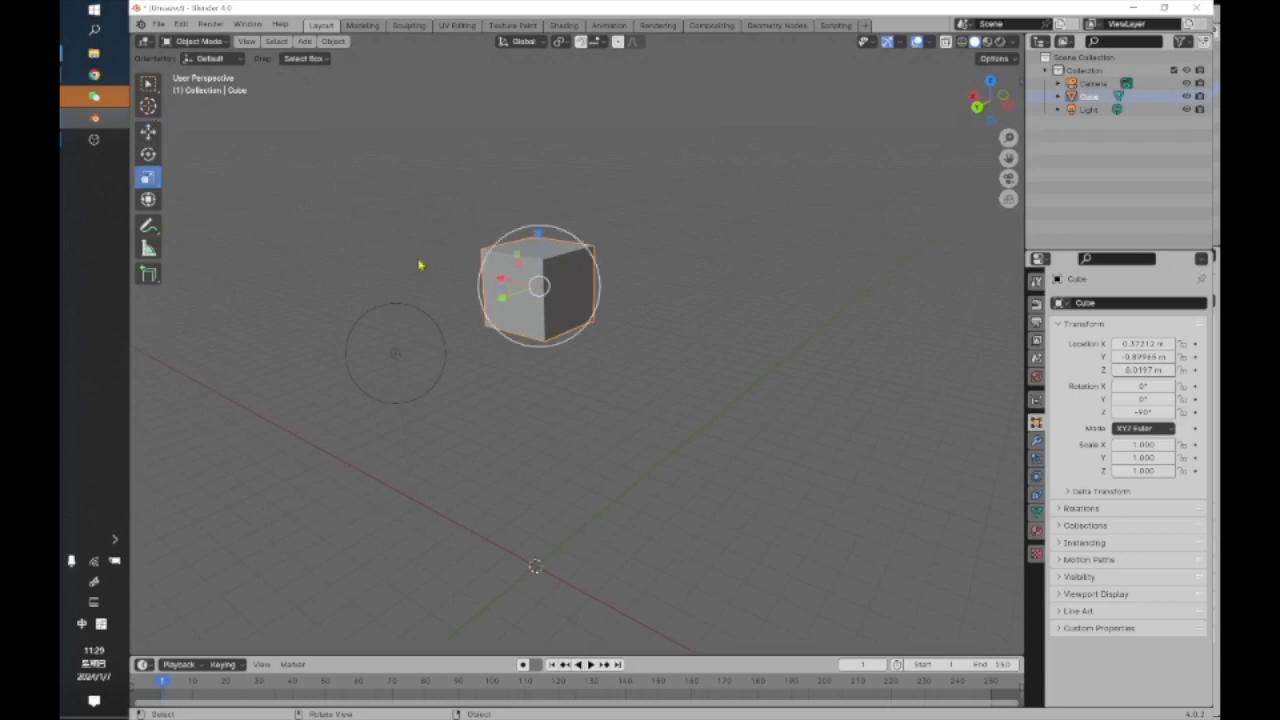
{"action": "mouse_move", "coordinate": [501, 281]}
{"action": "left_mouse_down"}
{"action": "mouse_move", "coordinate": [474, 274]}
{"action": "mouse_move", "coordinate": [501, 279]}
{"action": "left_mouse_up"}
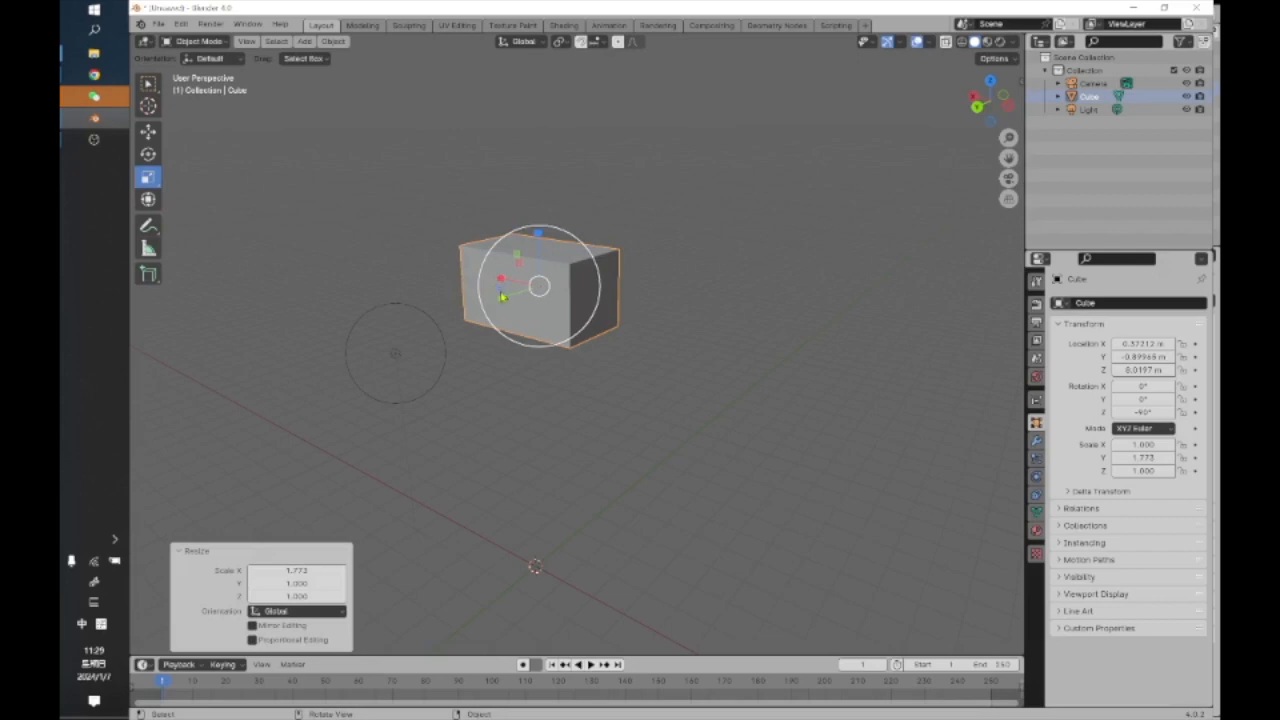
{"action": "left_click_drag", "start_coordinate": [505, 299], "coordinate": [514, 286]}
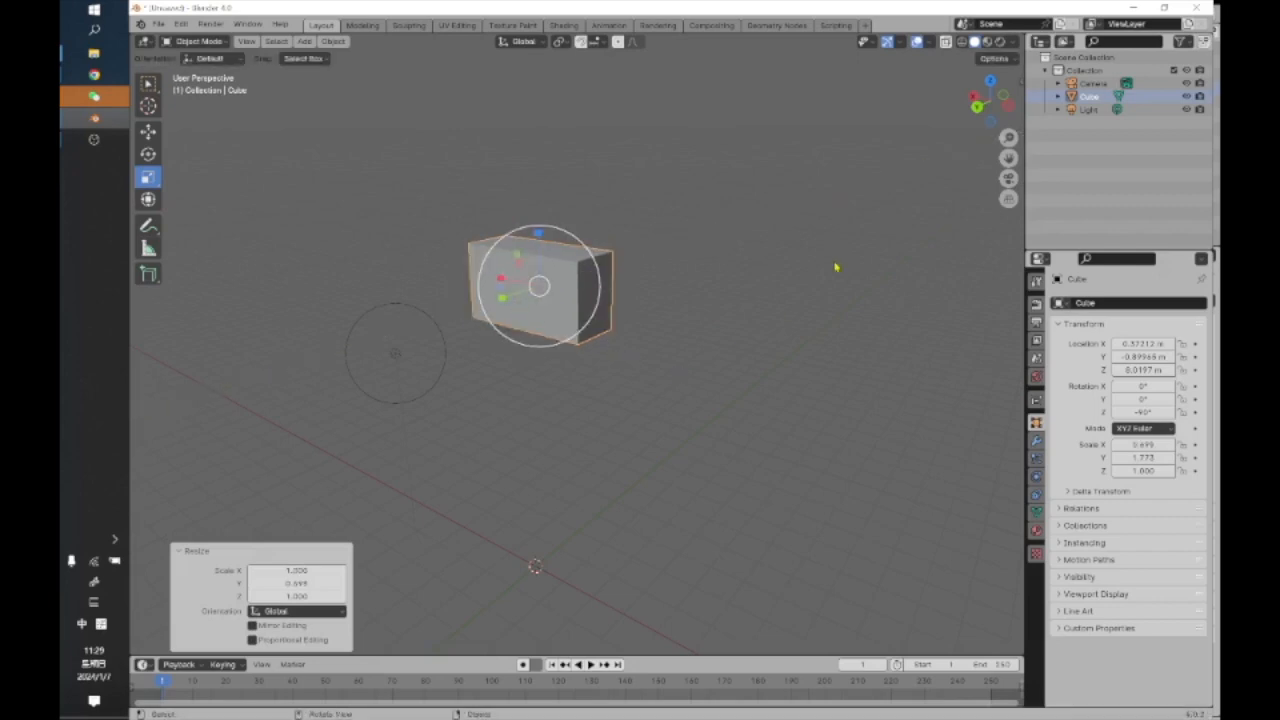
Deselect the stretched cube and examine its box shape from the sides and from above.
{"action": "left_click", "coordinate": [777, 276]}
{"action": "middle_click_drag", "start_coordinate": [775, 271], "coordinate": [500, 400]}
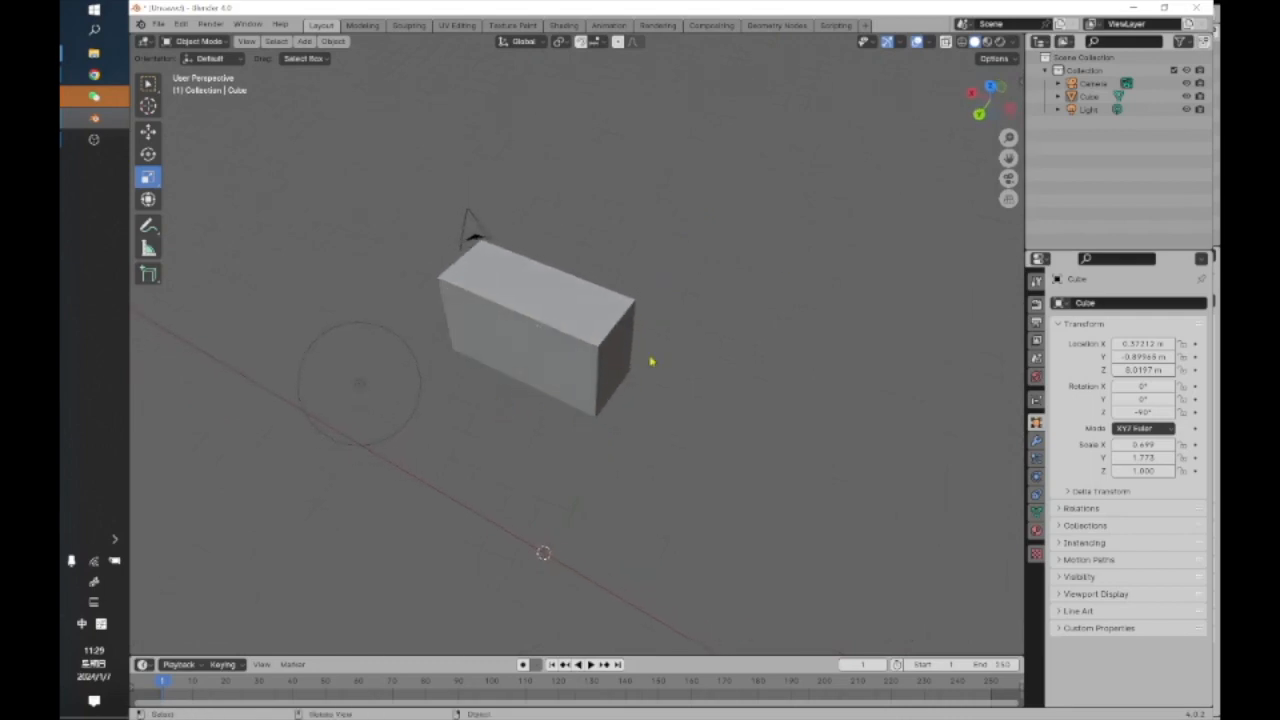
{"action": "middle_click_drag", "start_coordinate": [766, 334], "coordinate": [731, 309]}
{"action": "middle_click_drag", "start_coordinate": [657, 354], "coordinate": [616, 483]}
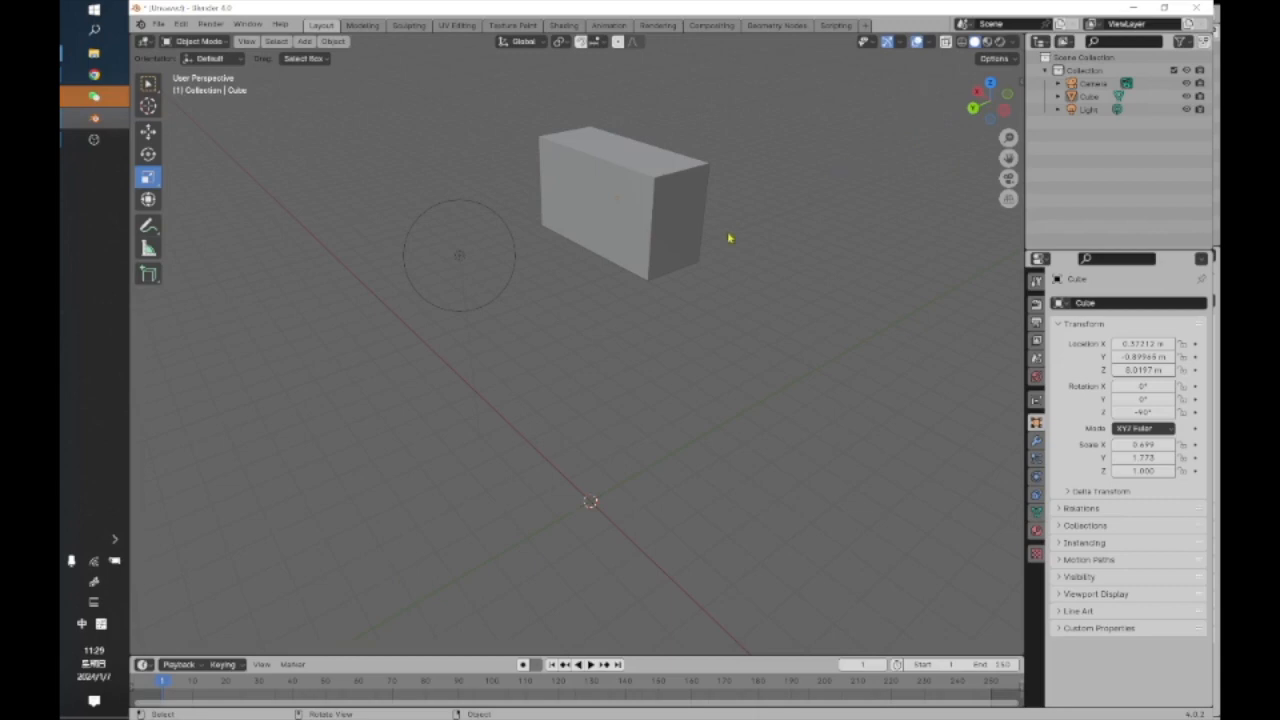
{"action": "middle_click_drag", "start_coordinate": [674, 437], "coordinate": [729, 480]}
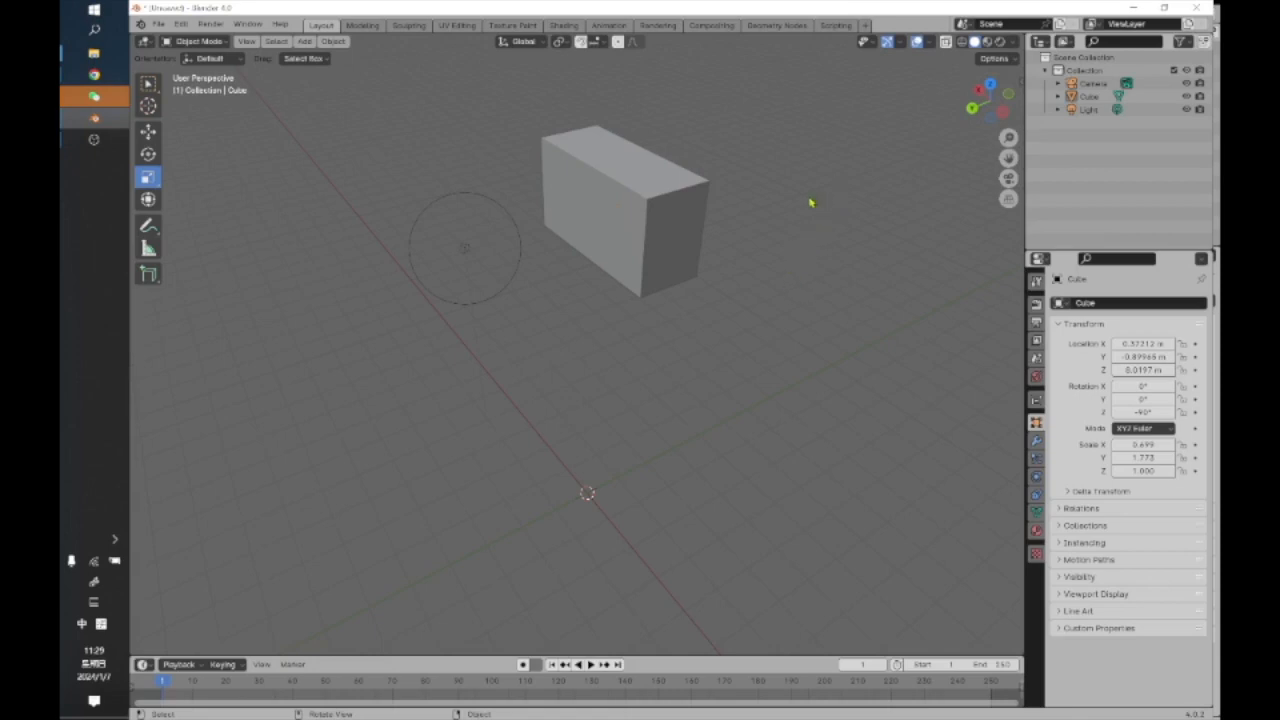
{"action": "middle_click_drag", "start_coordinate": [636, 368], "coordinate": [718, 467]}
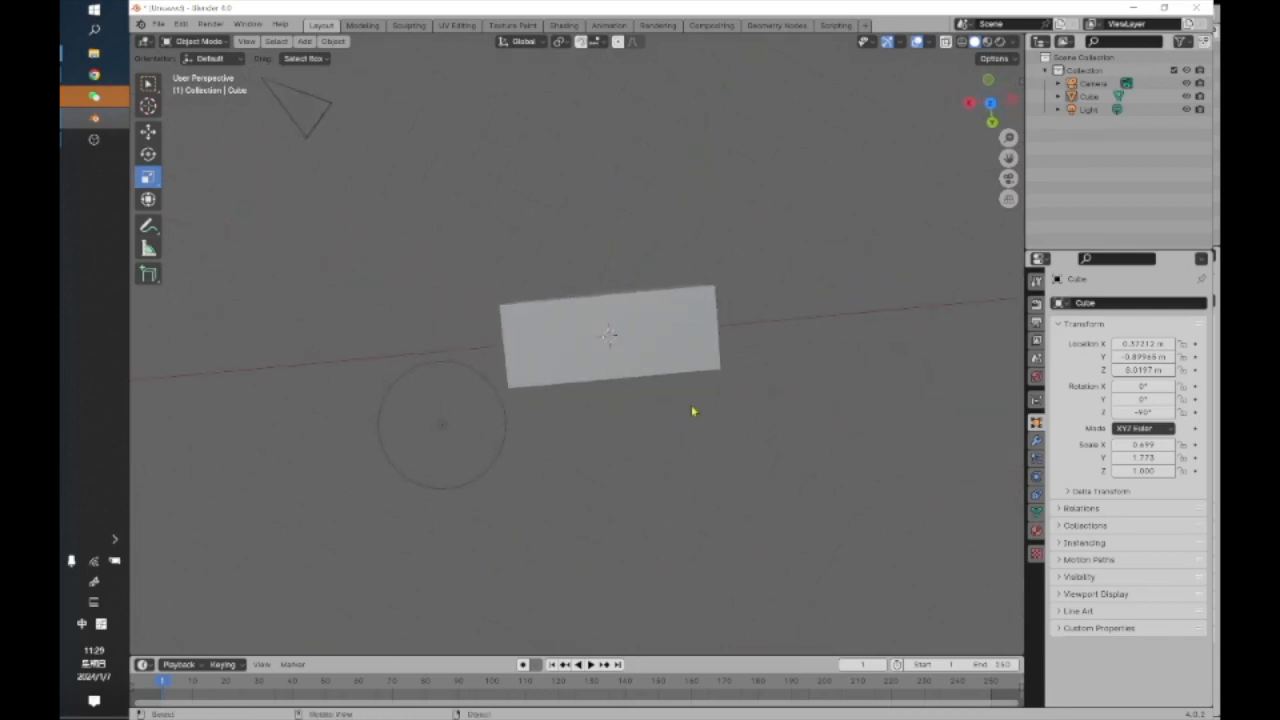
{"action": "middle_click_drag", "start_coordinate": [686, 422], "coordinate": [669, 380]}
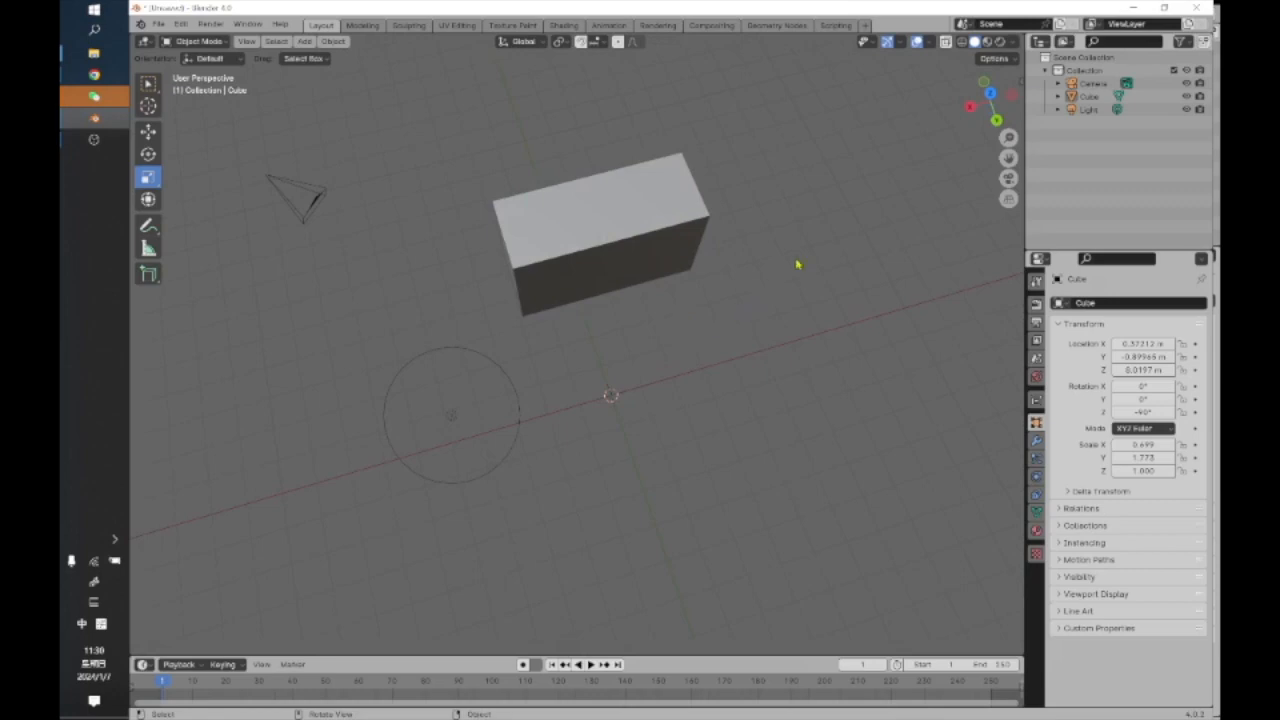
Show the scene from the preset Top viewpoint, then from the preset Front viewpoint.
{"action": "left_click", "coordinate": [246, 42]}
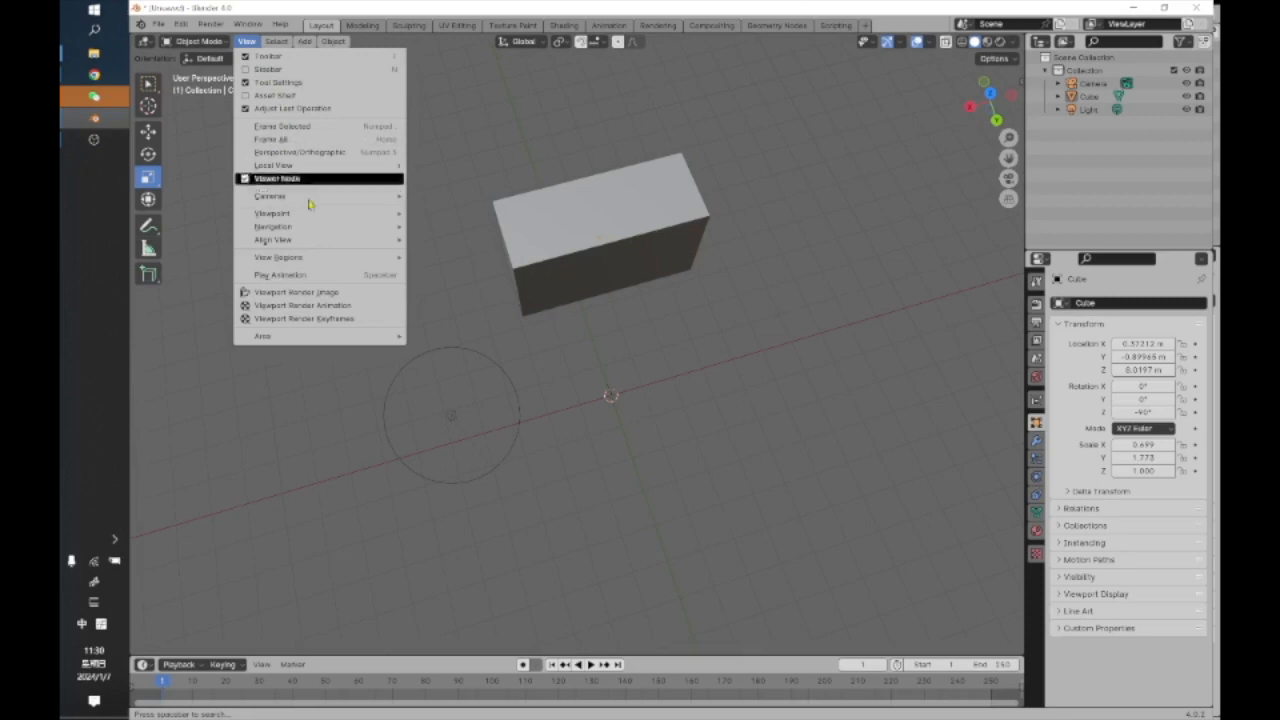
{"action": "mouse_move", "coordinate": [310, 218]}
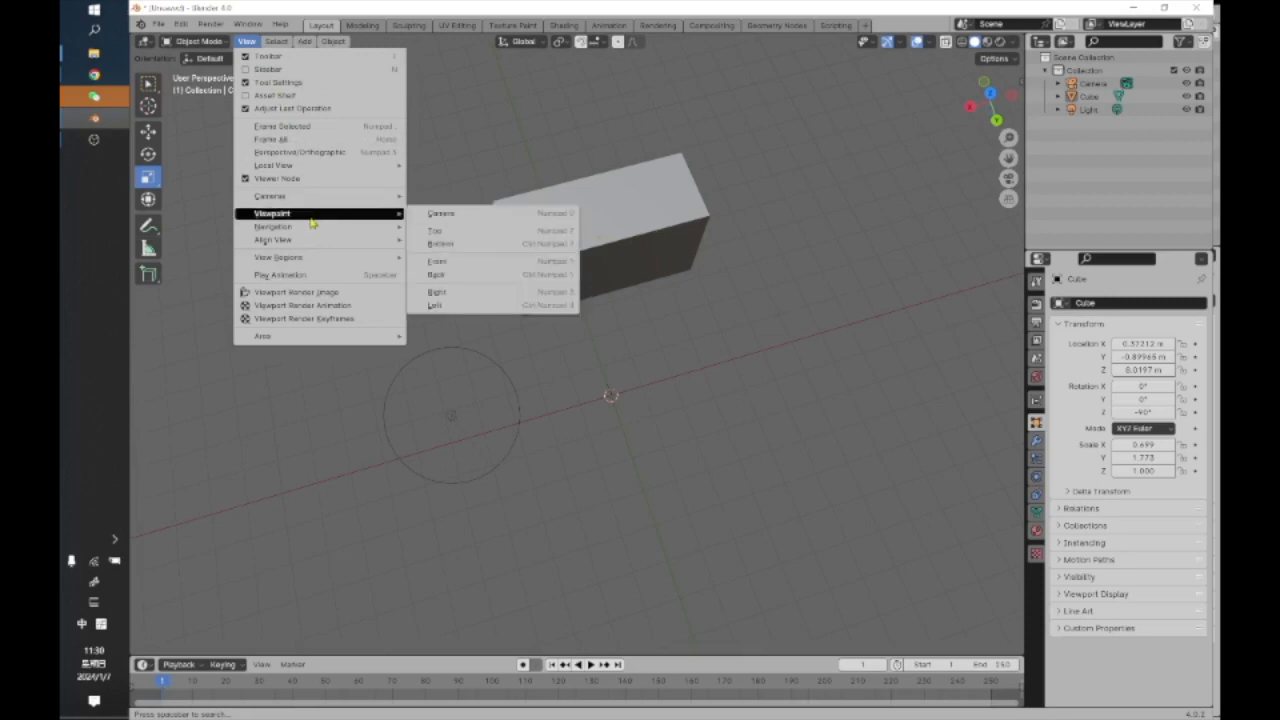
{"action": "left_click", "coordinate": [469, 231]}
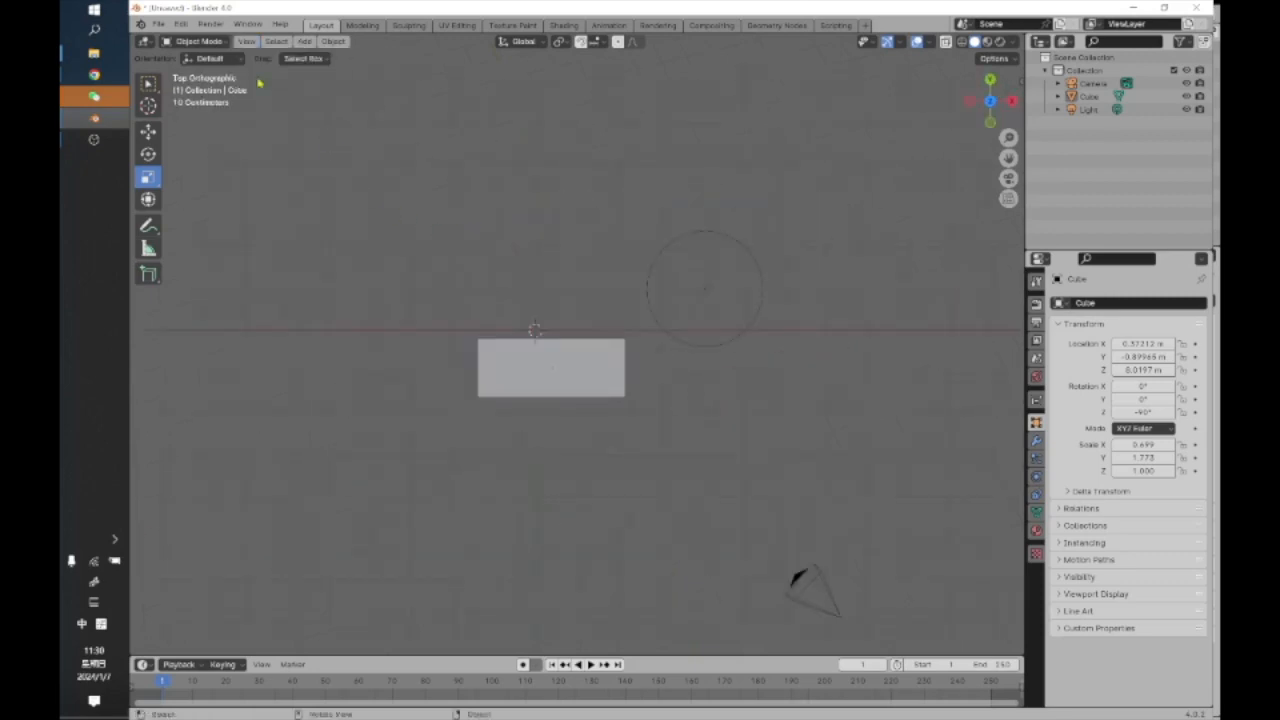
{"action": "left_click", "coordinate": [246, 42]}
{"action": "mouse_move", "coordinate": [290, 228]}
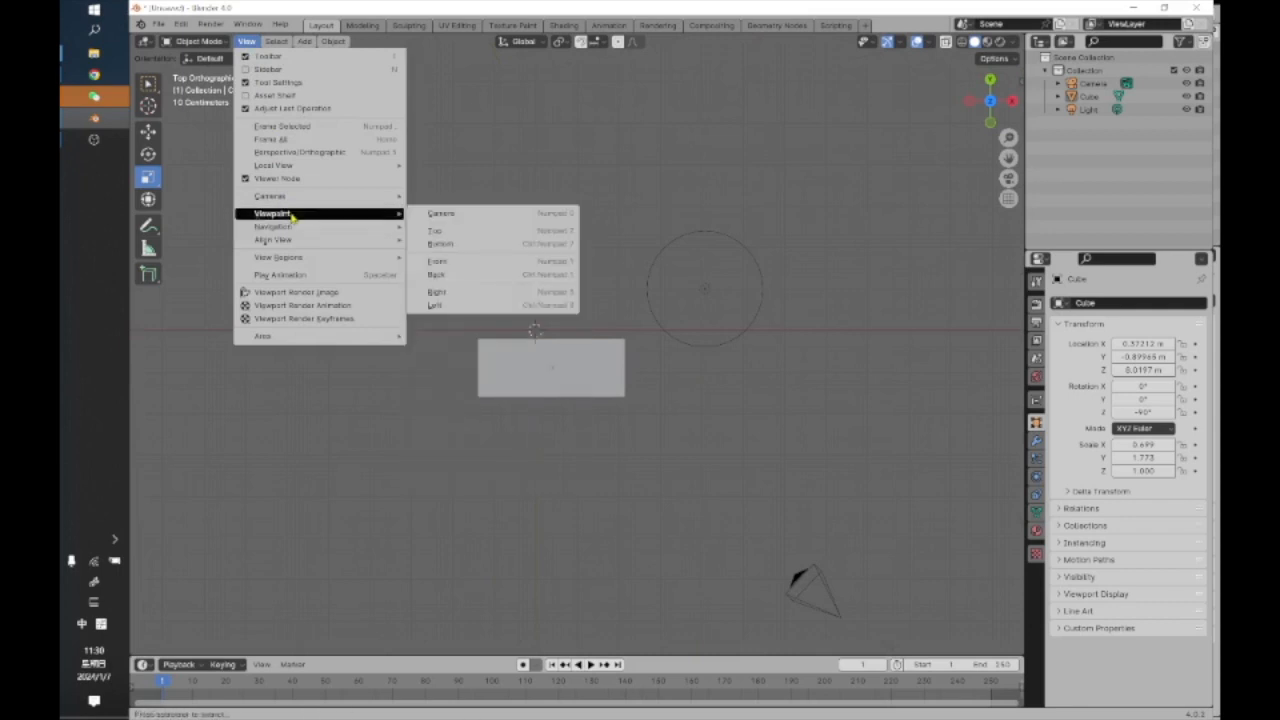
{"action": "left_click", "coordinate": [488, 268]}
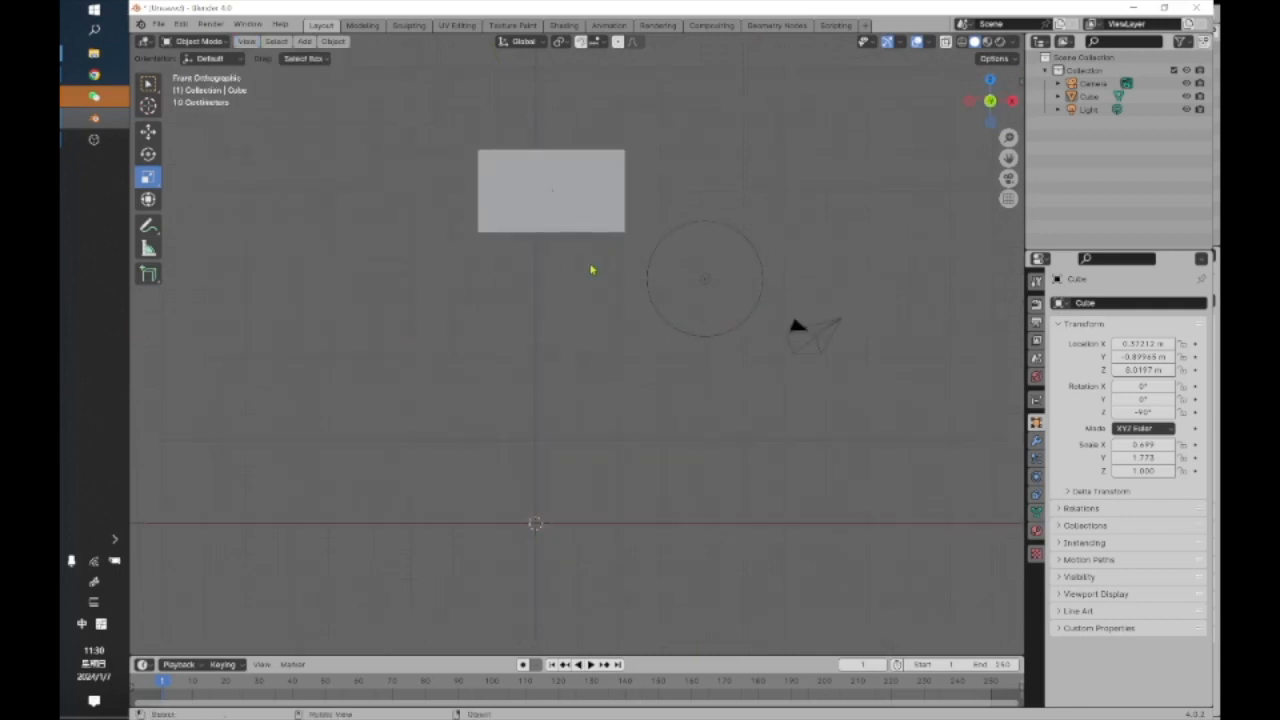
Return to a perspective angle, then use the navigation gizmo to view the box from the Top, Right and Back.
{"action": "middle_click_drag", "start_coordinate": [874, 177], "coordinate": [955, 138]}
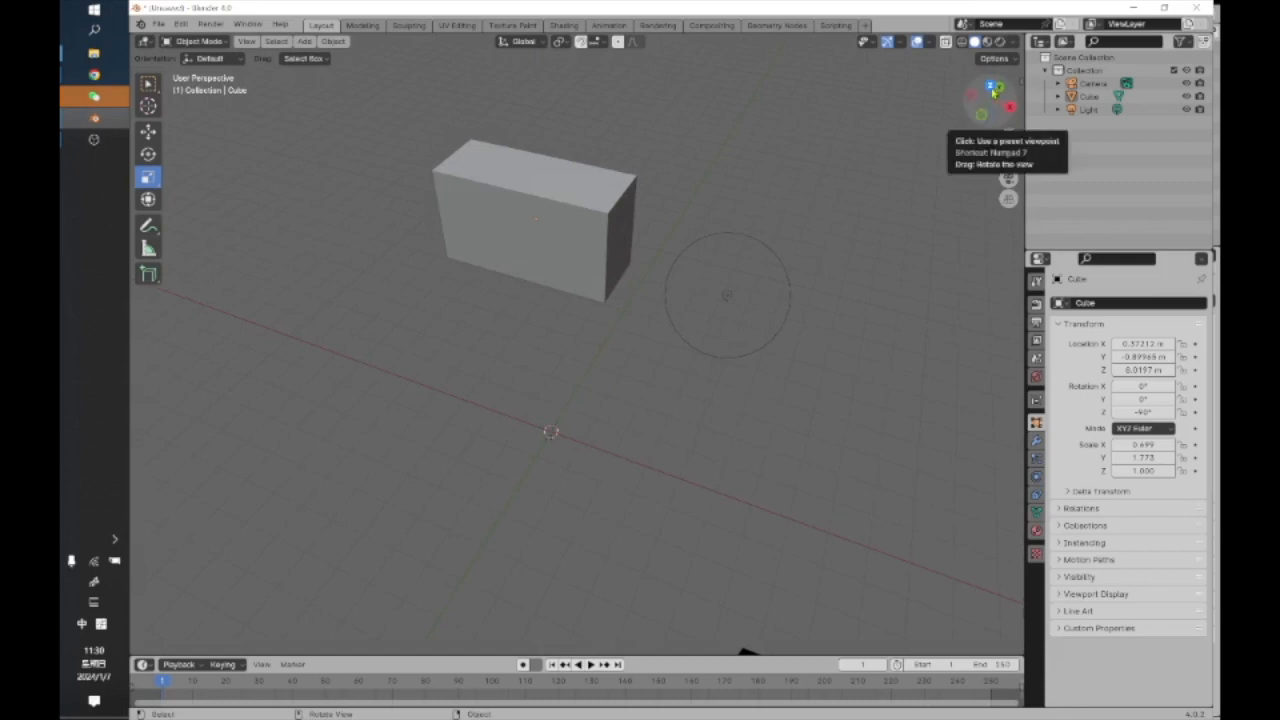
{"action": "middle_click_drag", "start_coordinate": [943, 126], "coordinate": [924, 148]}
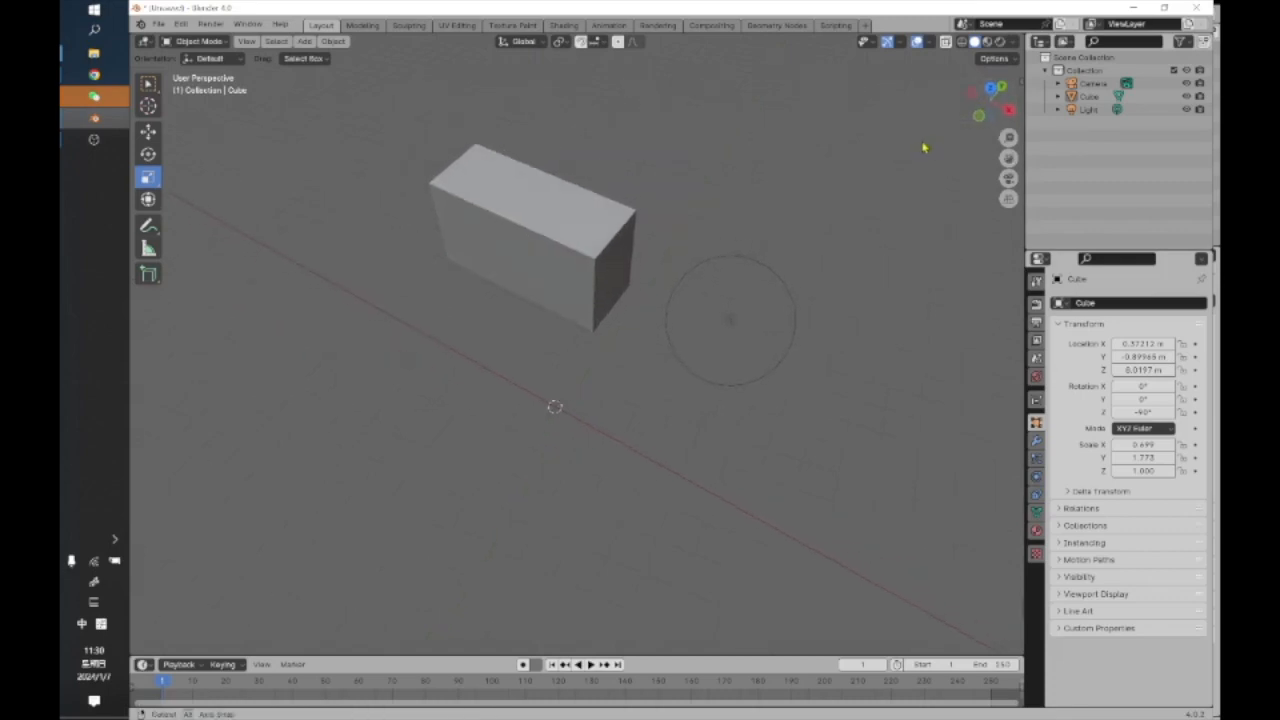
{"action": "left_click", "coordinate": [990, 90]}
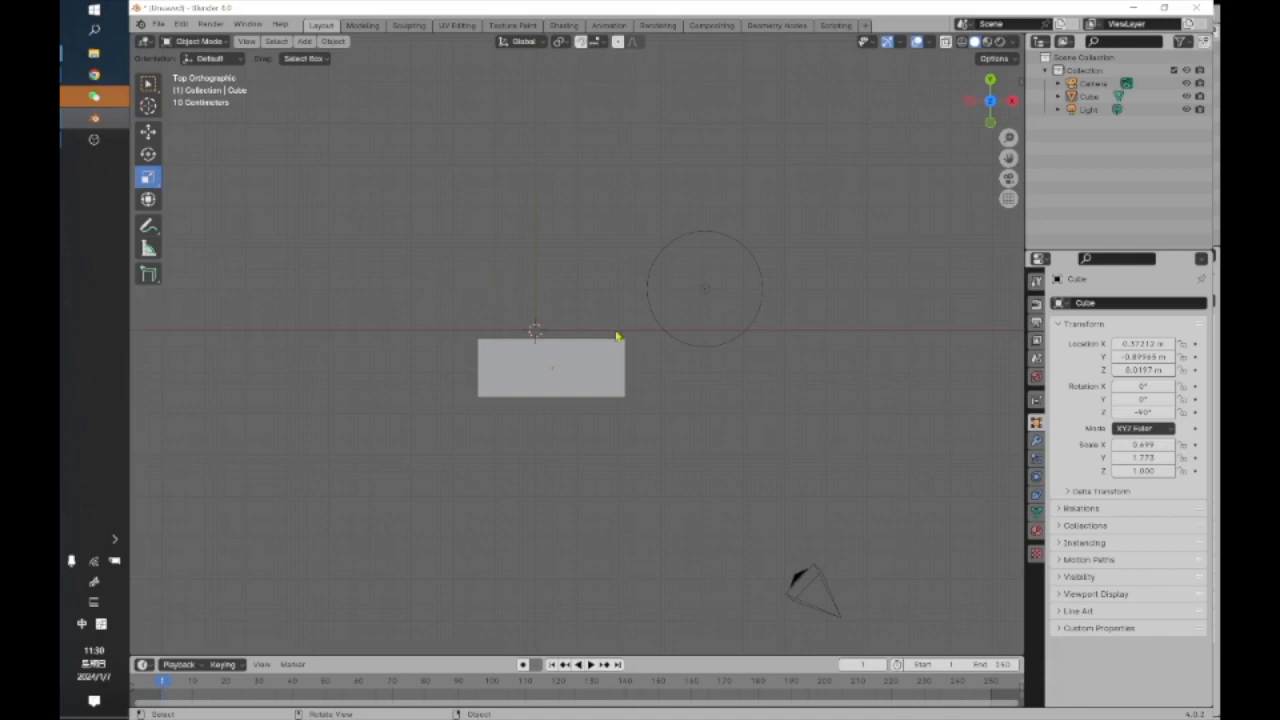
{"action": "scroll", "coordinate": [616, 337], "scroll_direction": "up", "scroll_amount": 2}
{"action": "scroll", "coordinate": [616, 338], "scroll_direction": "up", "scroll_amount": 3}
{"action": "scroll", "coordinate": [614, 340], "scroll_direction": "down", "scroll_amount": 3}
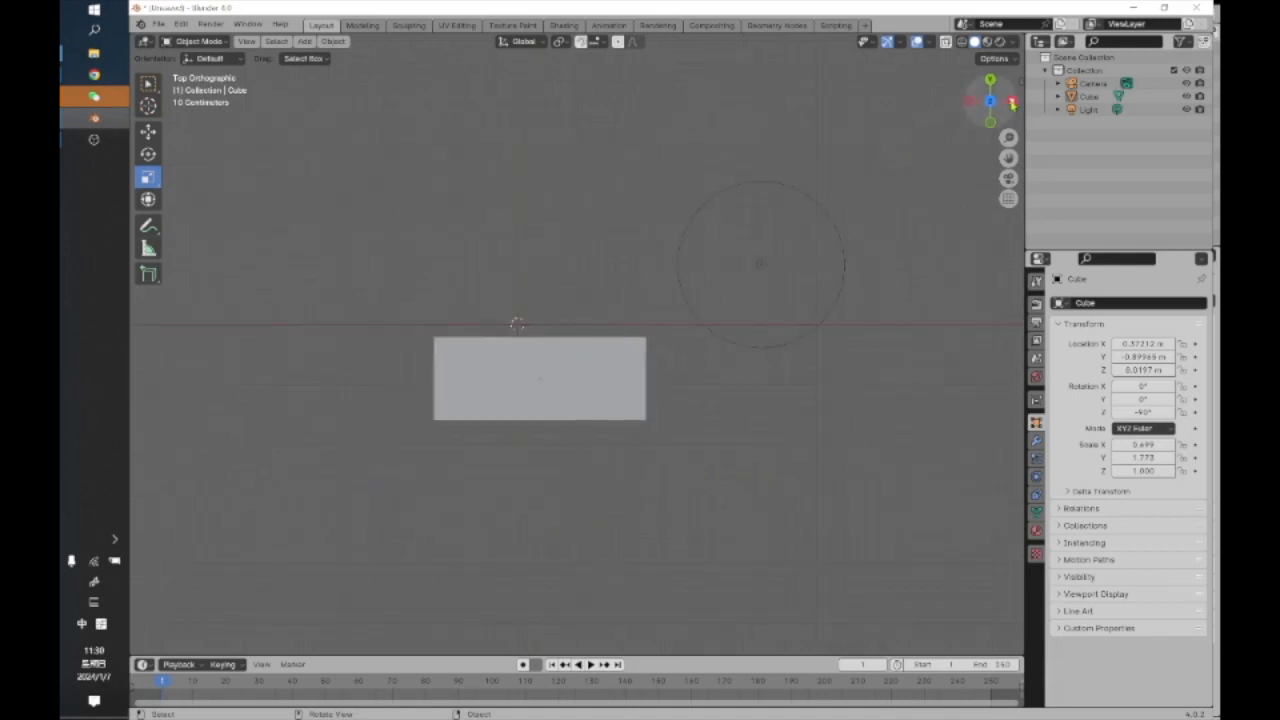
{"action": "left_click", "coordinate": [1011, 102]}
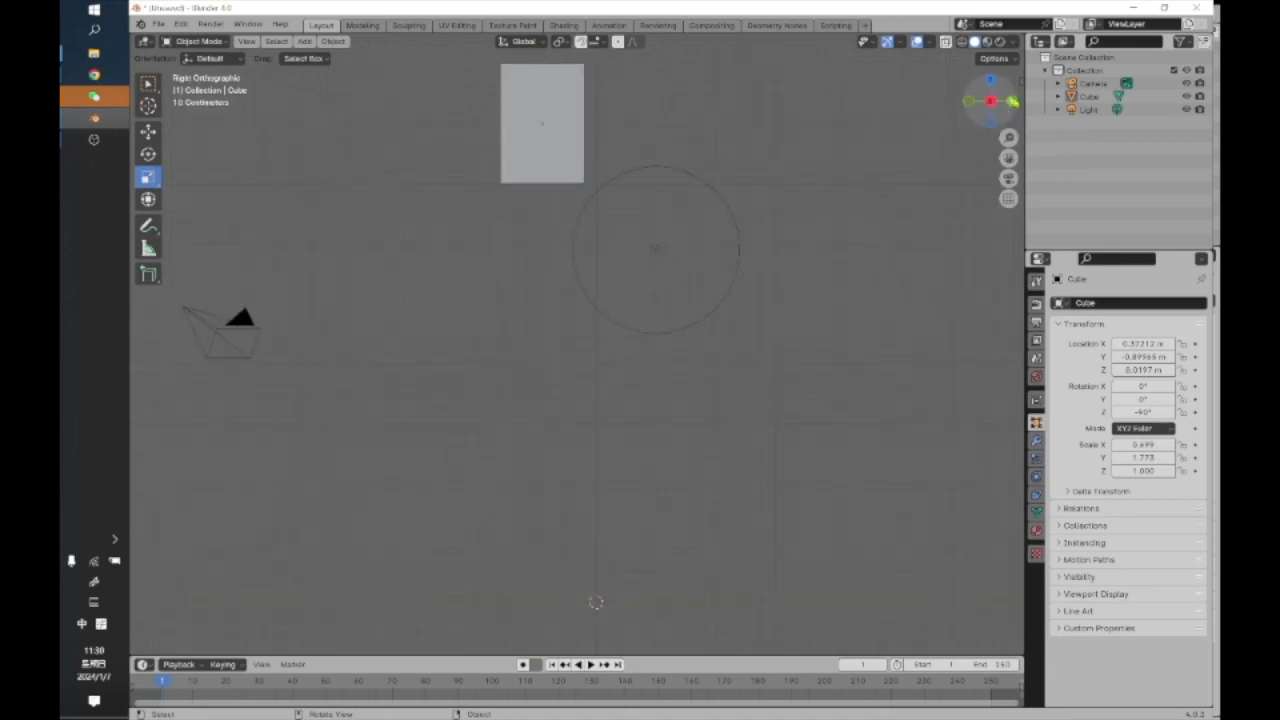
{"action": "left_click", "coordinate": [1013, 101]}
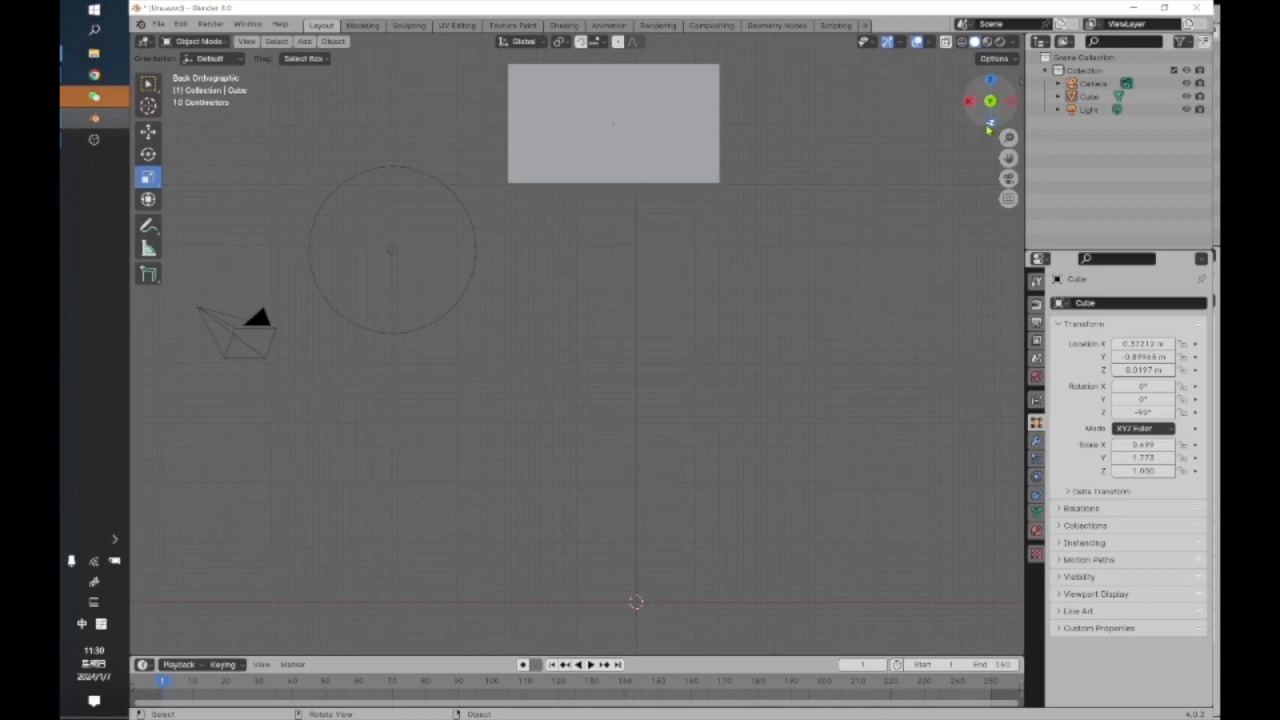
Show the box from the Bottom viewpoint, and orbit away from it to a tilted perspective angle.
{"action": "left_click", "coordinate": [990, 125]}
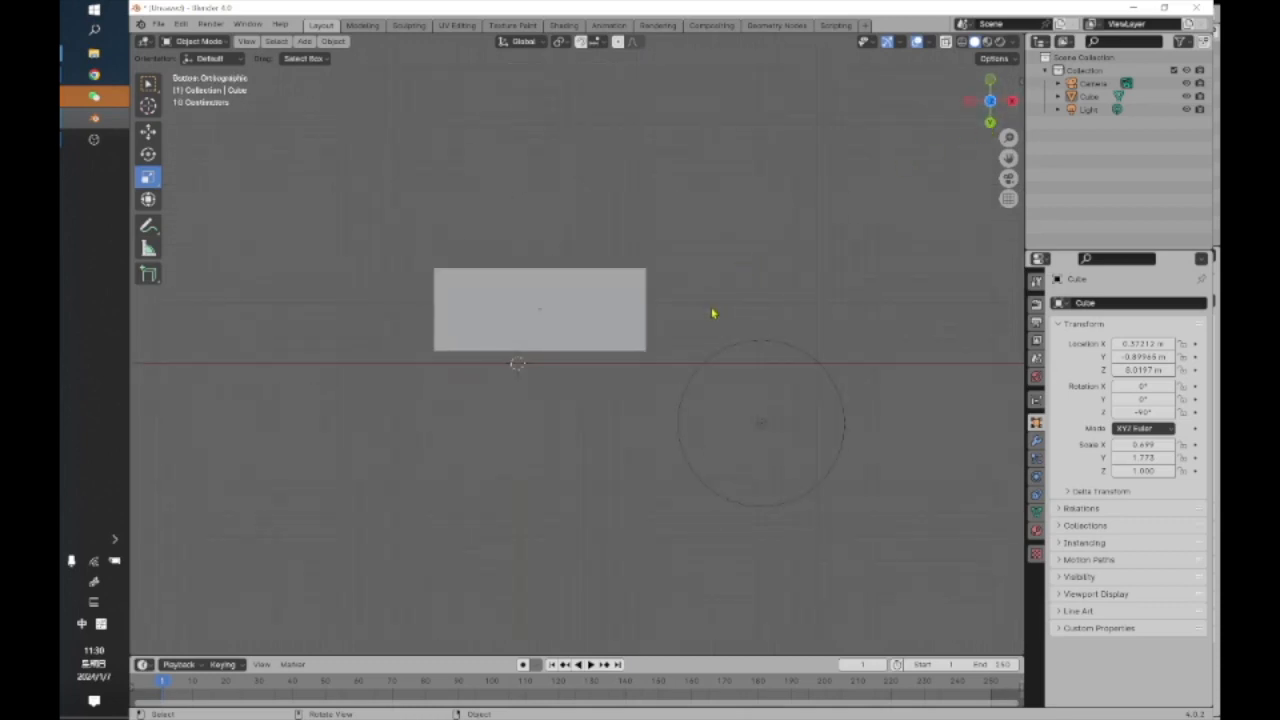
{"action": "middle_click_drag", "start_coordinate": [683, 237], "coordinate": [655, 474]}
{"action": "middle_click_drag", "start_coordinate": [528, 203], "coordinate": [543, 322]}
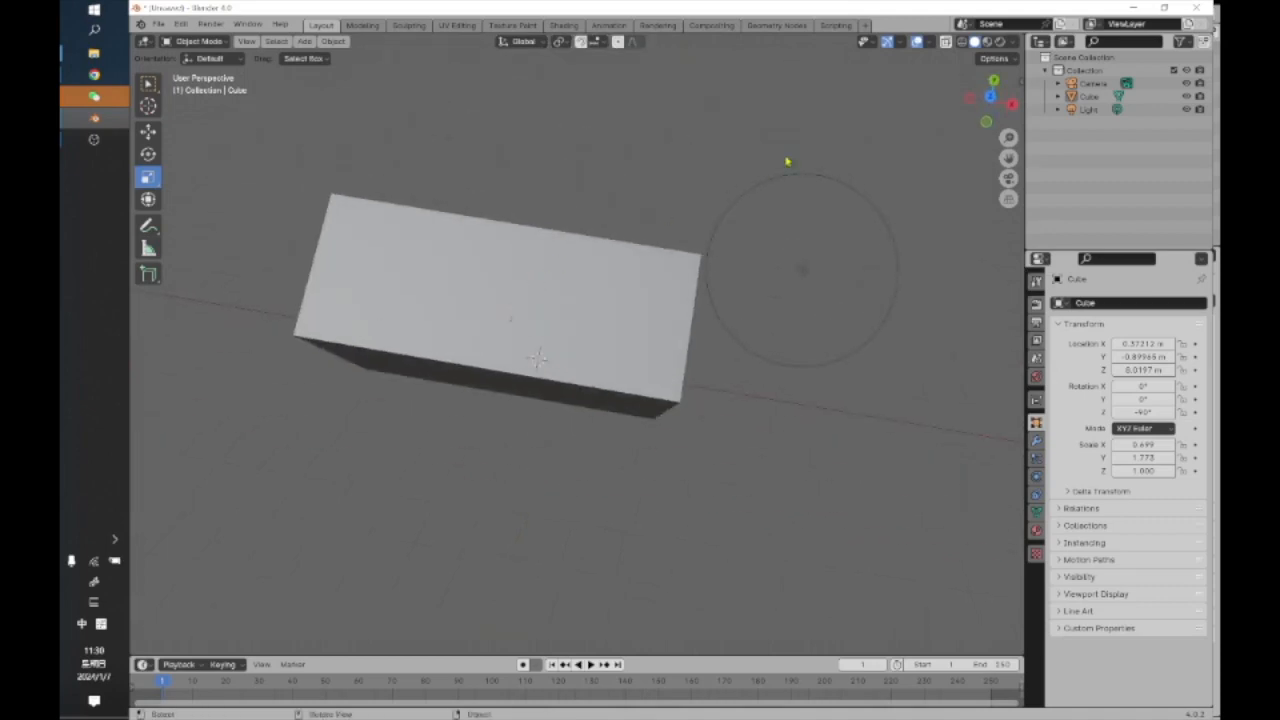
Use the navigation gizmo to flip between opposite and adjacent axis views, including Right, and finish on the Back view.
{"action": "left_click", "coordinate": [1012, 105]}
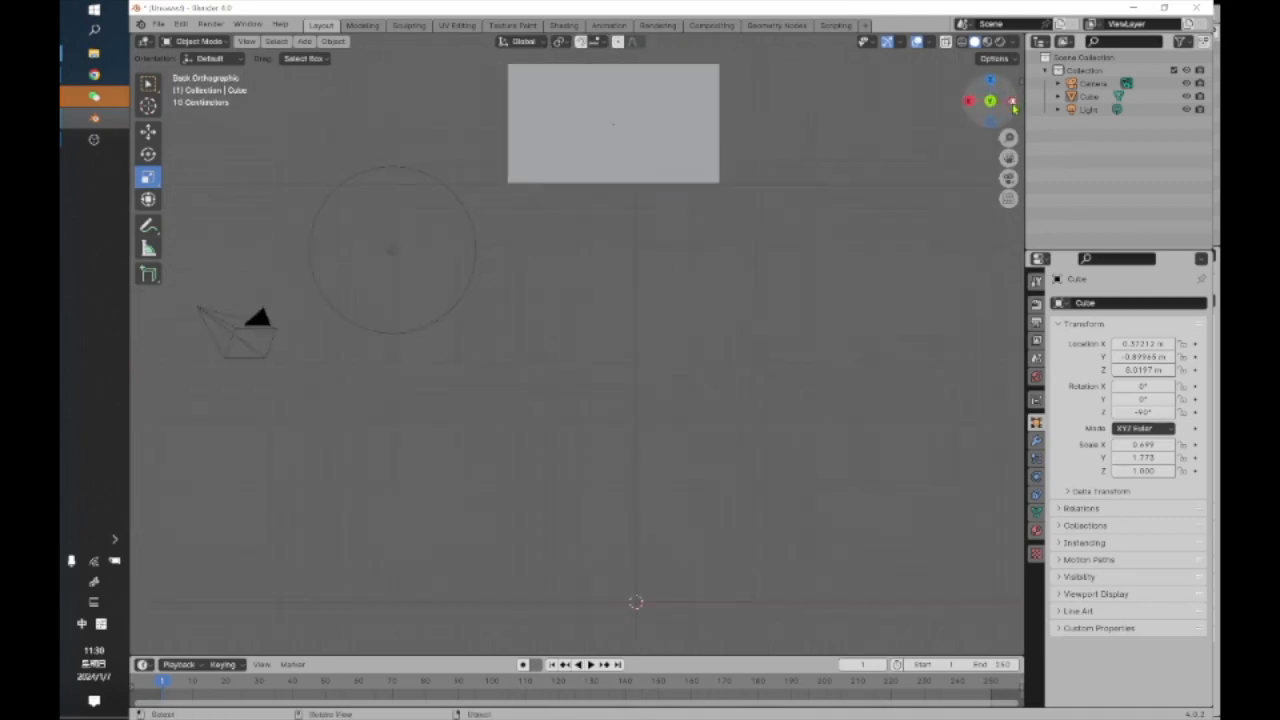
{"action": "left_click", "coordinate": [1013, 106]}
{"action": "left_click", "coordinate": [1013, 106]}
{"action": "left_click", "coordinate": [1013, 106]}
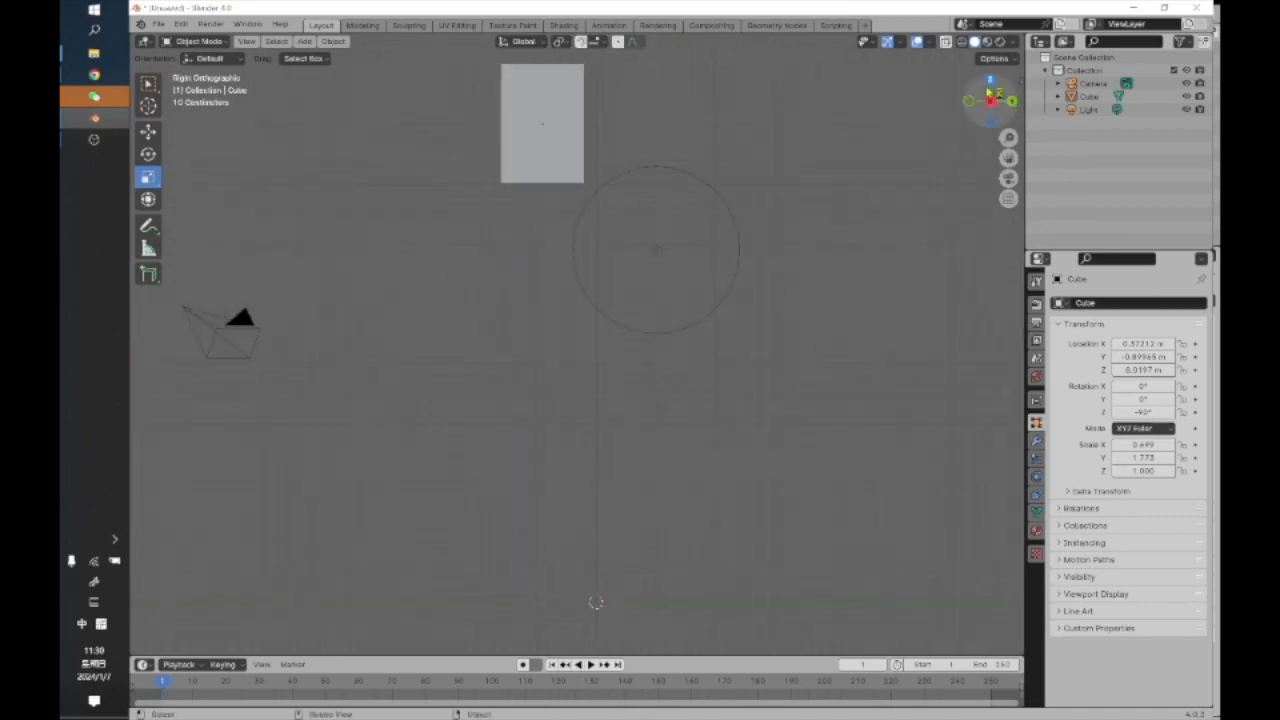
{"action": "middle_click_drag", "start_coordinate": [595, 601], "coordinate": [778, 490]}
{"action": "left_click", "coordinate": [991, 86]}
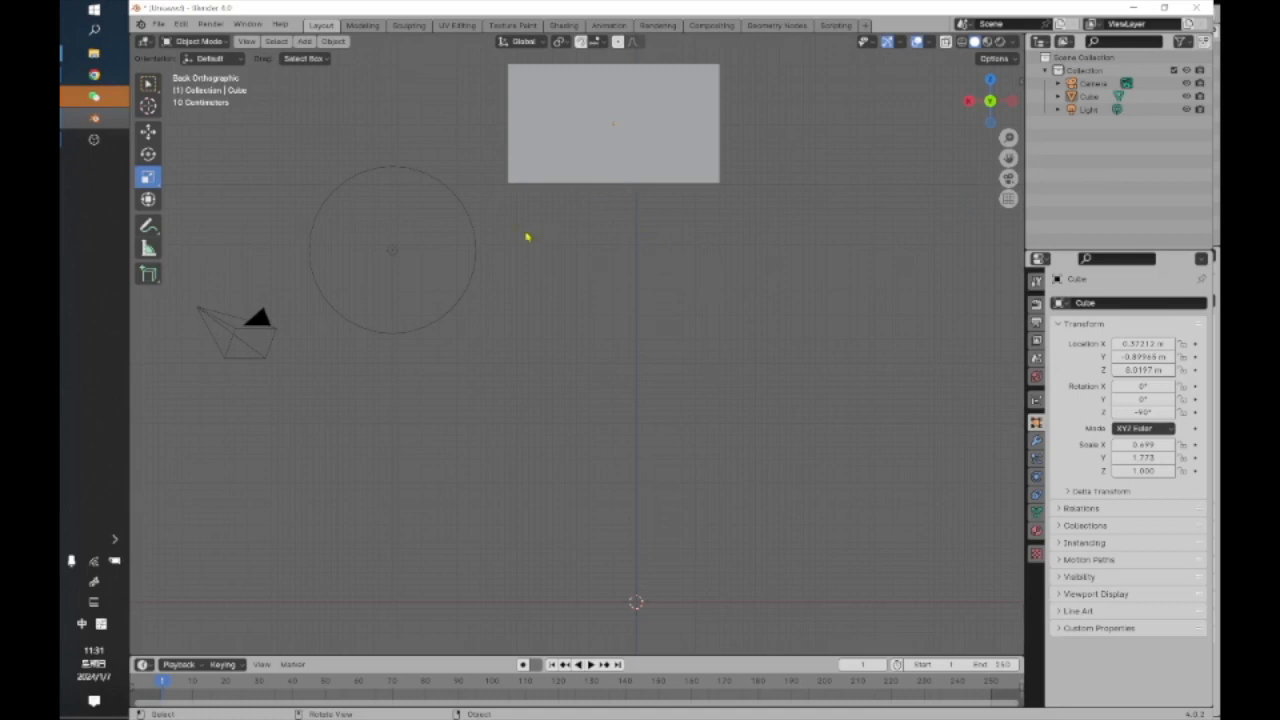
Zoom the Back orthographic view in and out repeatedly to examine how the grid scale label relates to the zoom level.
{"action": "scroll", "coordinate": [400, 210], "scroll_direction": "down", "scroll_amount": 1}
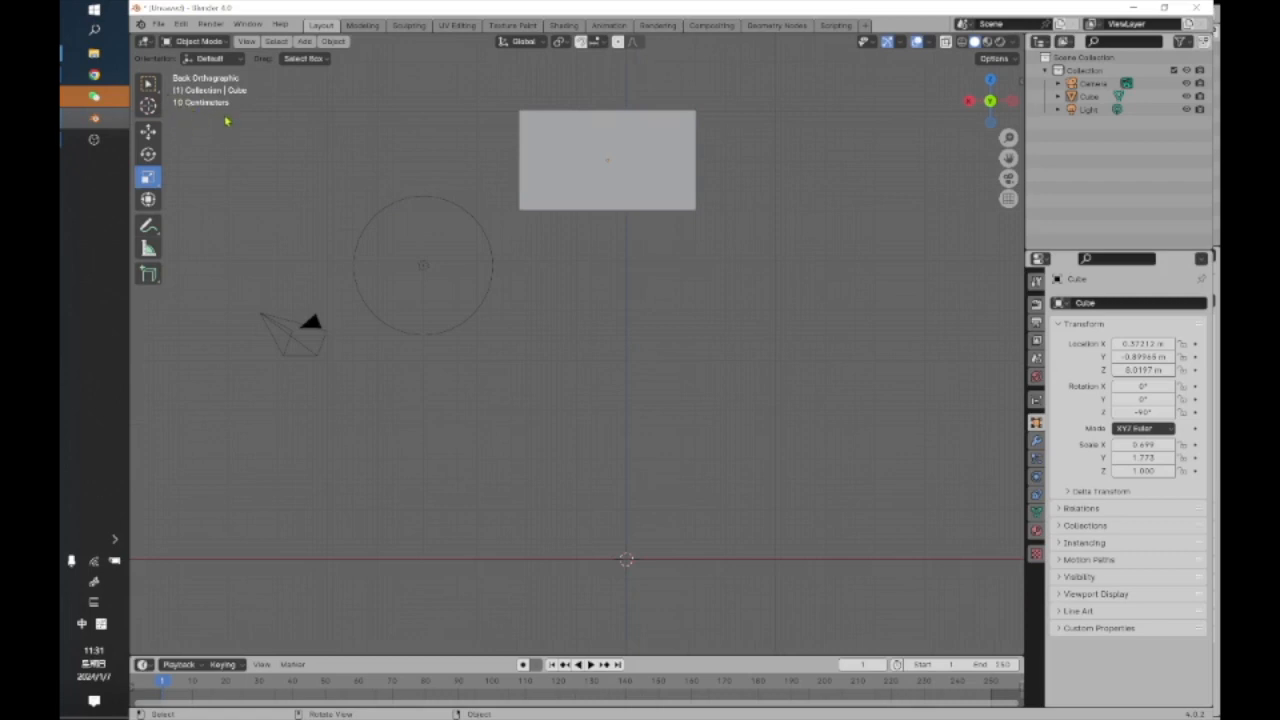
{"action": "scroll", "coordinate": [320, 212], "scroll_direction": "up", "scroll_amount": 5}
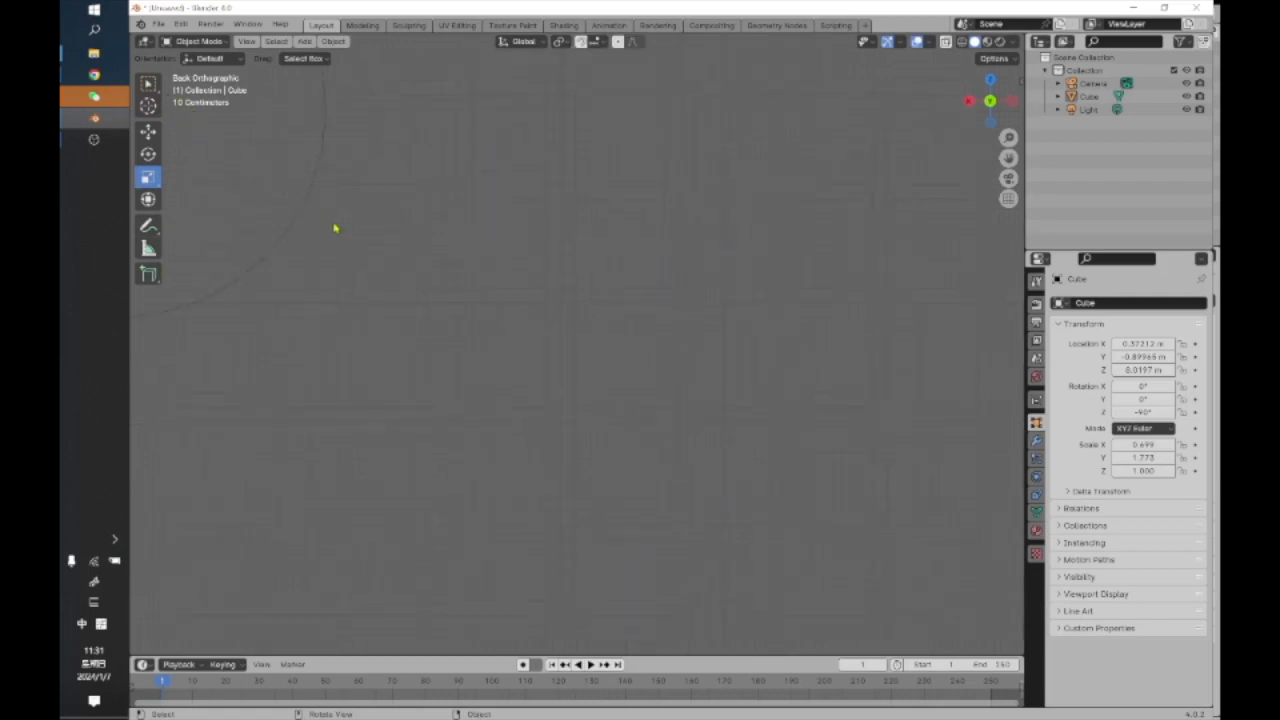
{"action": "scroll", "coordinate": [335, 229], "scroll_direction": "up", "scroll_amount": 1}
{"action": "scroll", "coordinate": [335, 229], "scroll_direction": "down", "scroll_amount": 1}
{"action": "scroll", "coordinate": [400, 224], "scroll_direction": "down", "scroll_amount": 2}
{"action": "scroll", "coordinate": [565, 315], "scroll_direction": "up", "scroll_amount": 3}
{"action": "scroll", "coordinate": [435, 257], "scroll_direction": "down", "scroll_amount": 2}
{"action": "scroll", "coordinate": [435, 257], "scroll_direction": "down", "scroll_amount": 4}
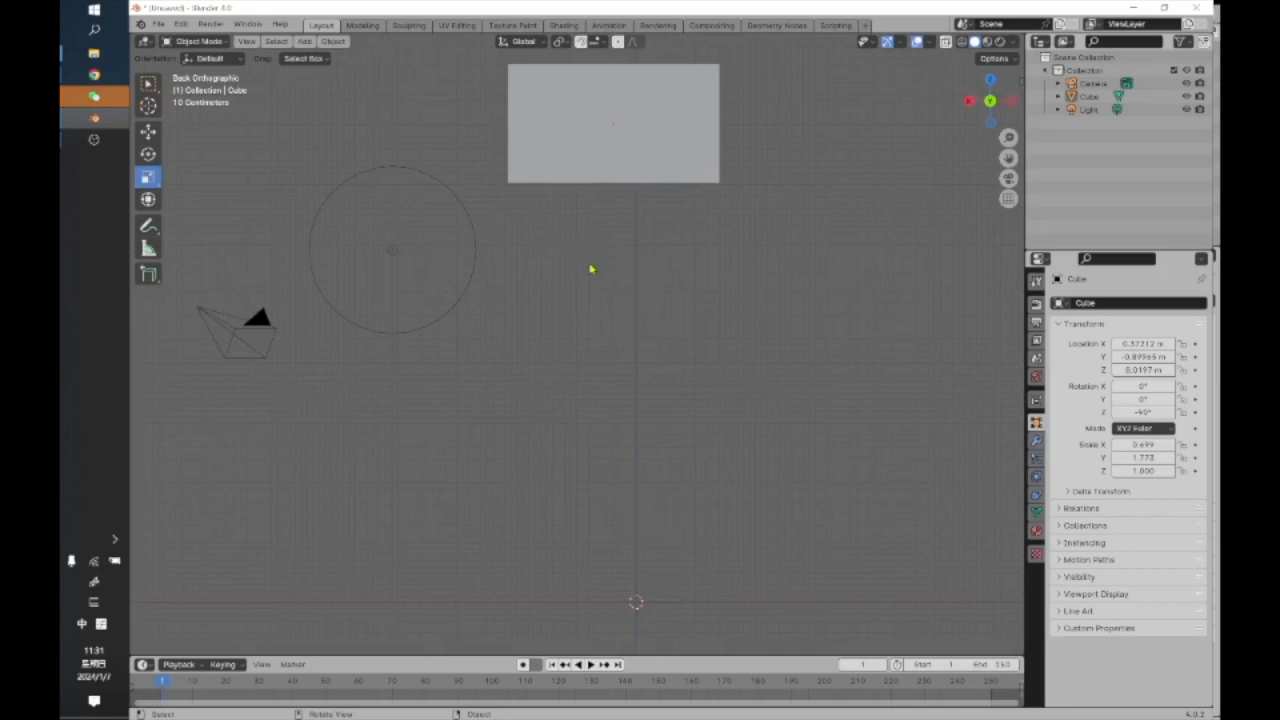
Return to a perspective angle on the box, and zoom out and back in to examine it with the floor grid.
{"action": "middle_click_drag", "start_coordinate": [583, 276], "coordinate": [595, 359], "text": "shift"}
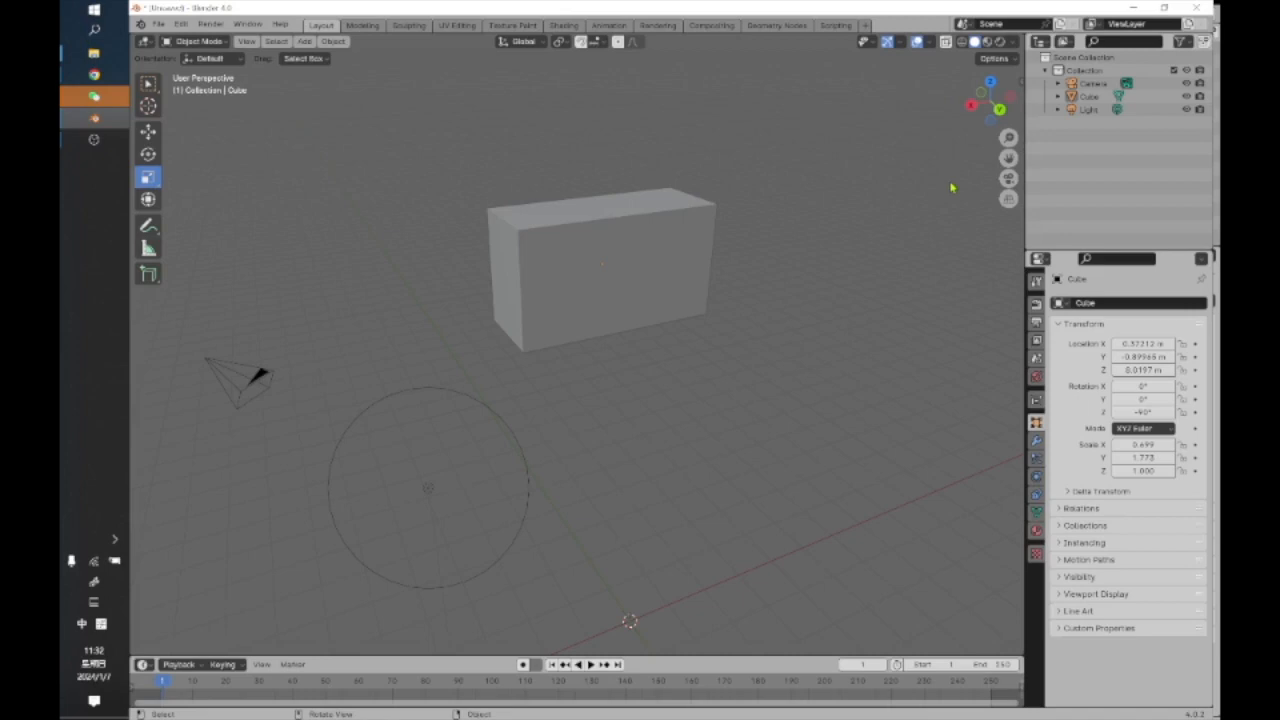
{"action": "scroll", "coordinate": [669, 289], "scroll_direction": "down", "scroll_amount": 4}
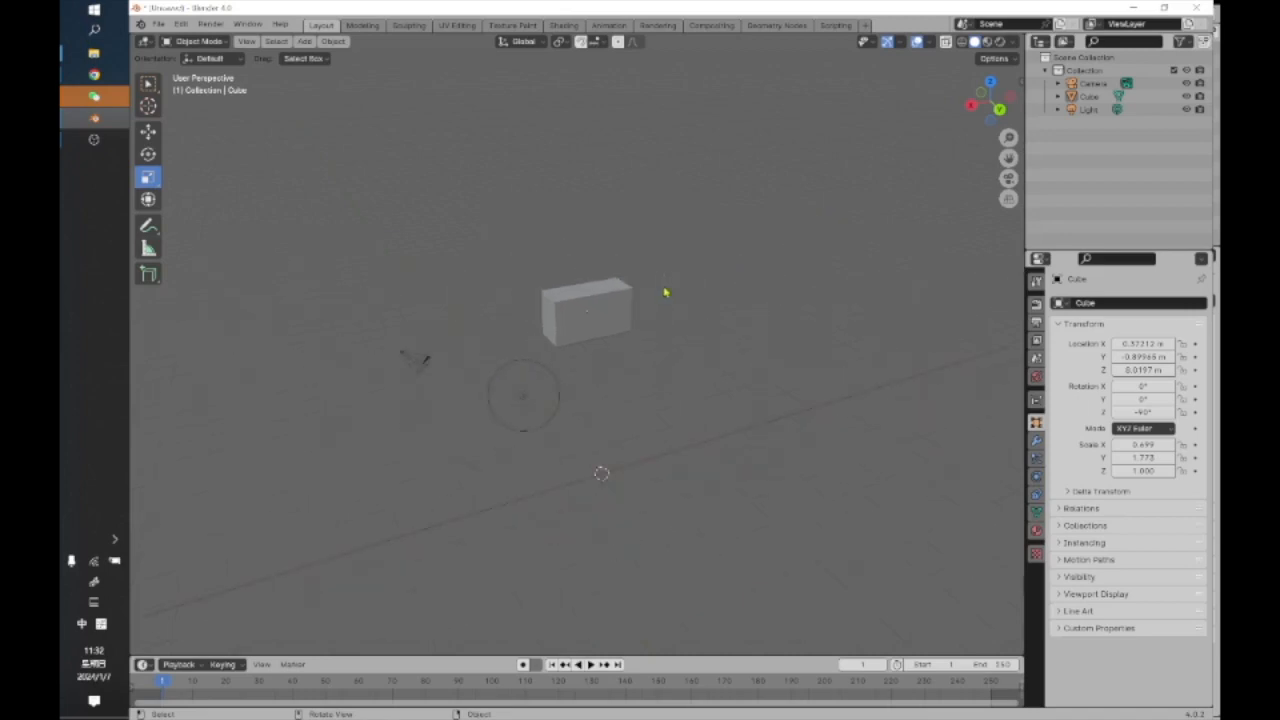
{"action": "scroll", "coordinate": [664, 292], "scroll_direction": "up", "scroll_amount": 4}
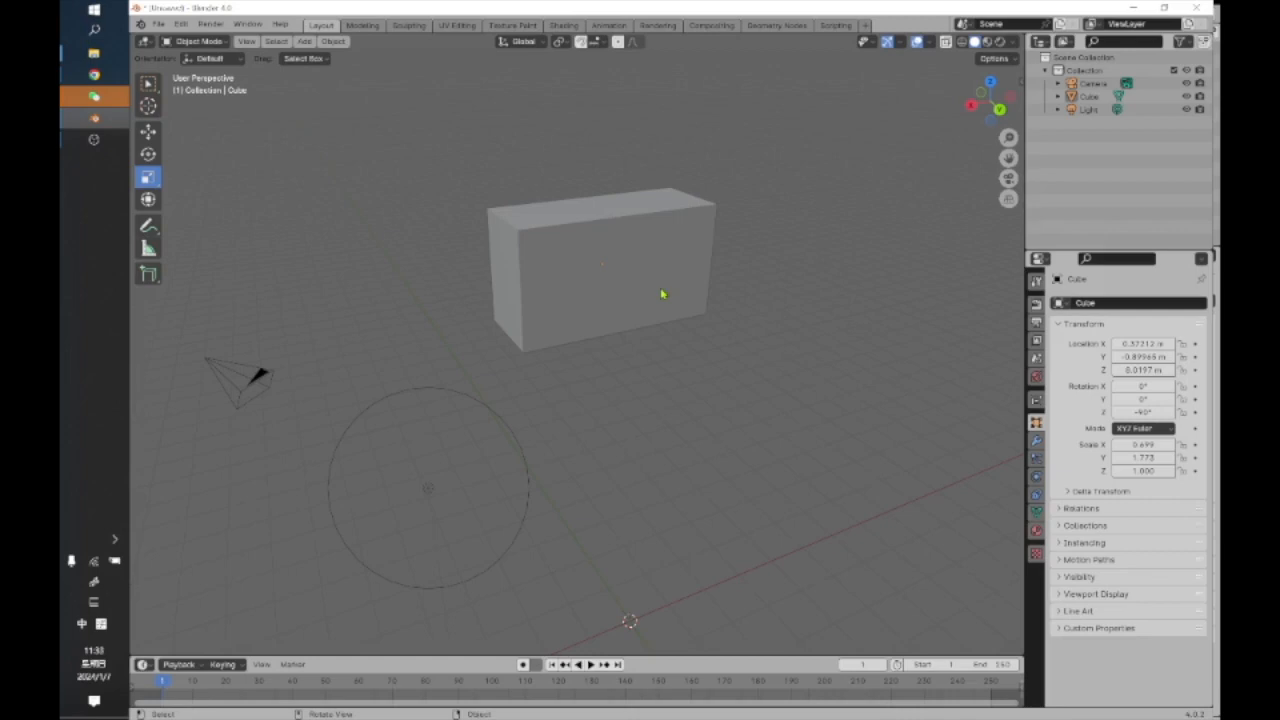
{"action": "left_click", "coordinate": [158, 23]}
{"action": "scroll", "coordinate": [400, 158], "scroll_direction": "up", "scroll_amount": 1}
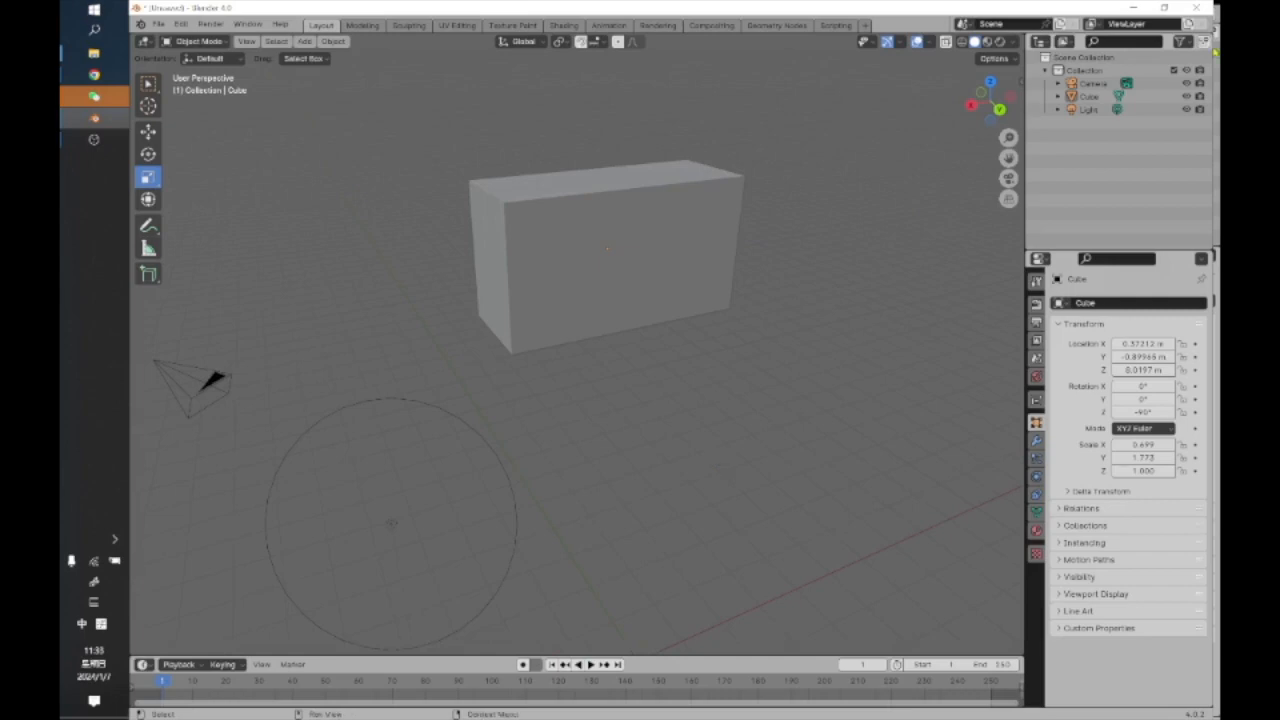
Inspect the box from the top view and return to an angled perspective view.
{"action": "left_click", "coordinate": [992, 84]}
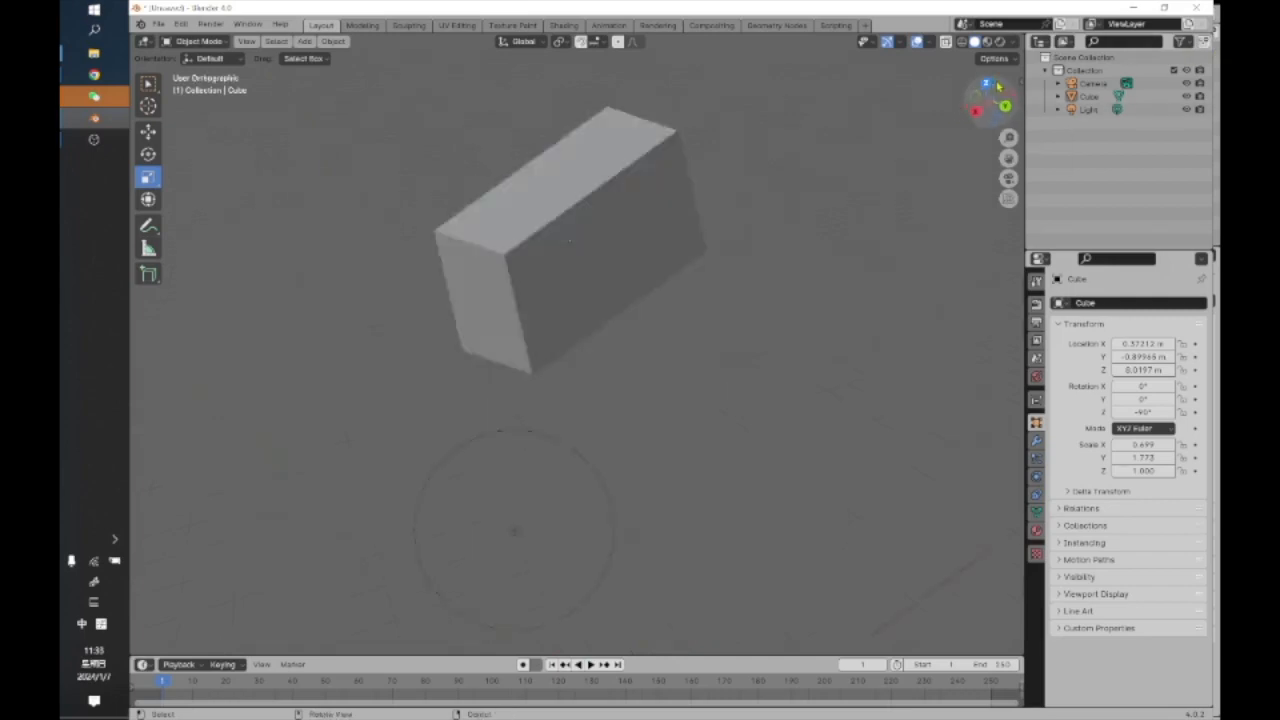
{"action": "scroll", "coordinate": [457, 443], "scroll_direction": "up", "scroll_amount": 4}
{"action": "scroll", "coordinate": [590, 460], "scroll_direction": "up", "scroll_amount": 1}
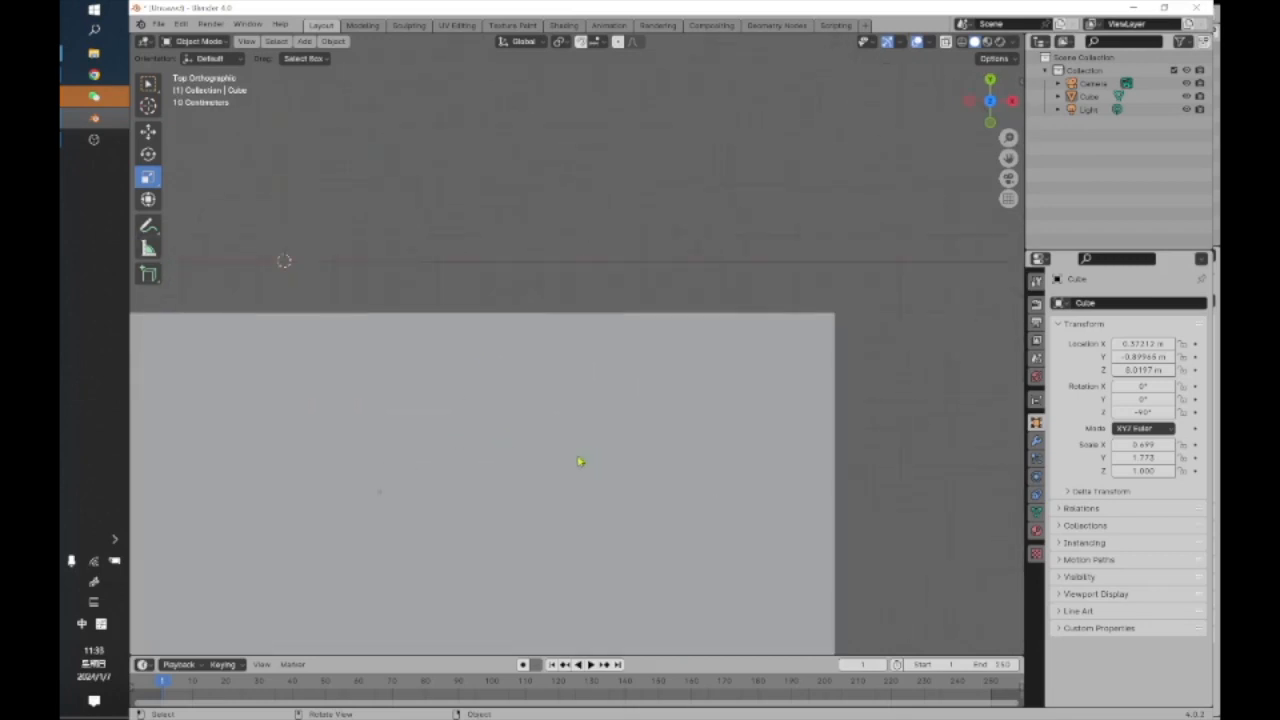
{"action": "scroll", "coordinate": [580, 463], "scroll_direction": "down", "scroll_amount": 5}
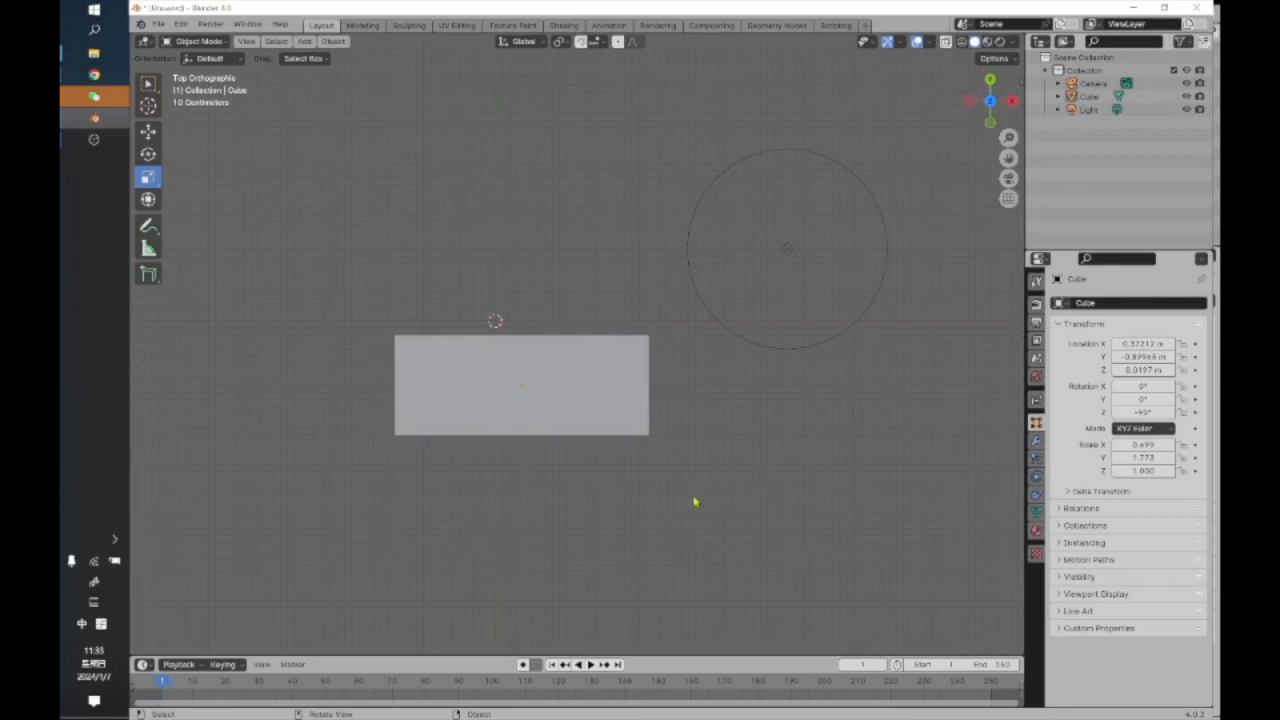
{"action": "middle_click_drag", "start_coordinate": [708, 513], "coordinate": [474, 434]}
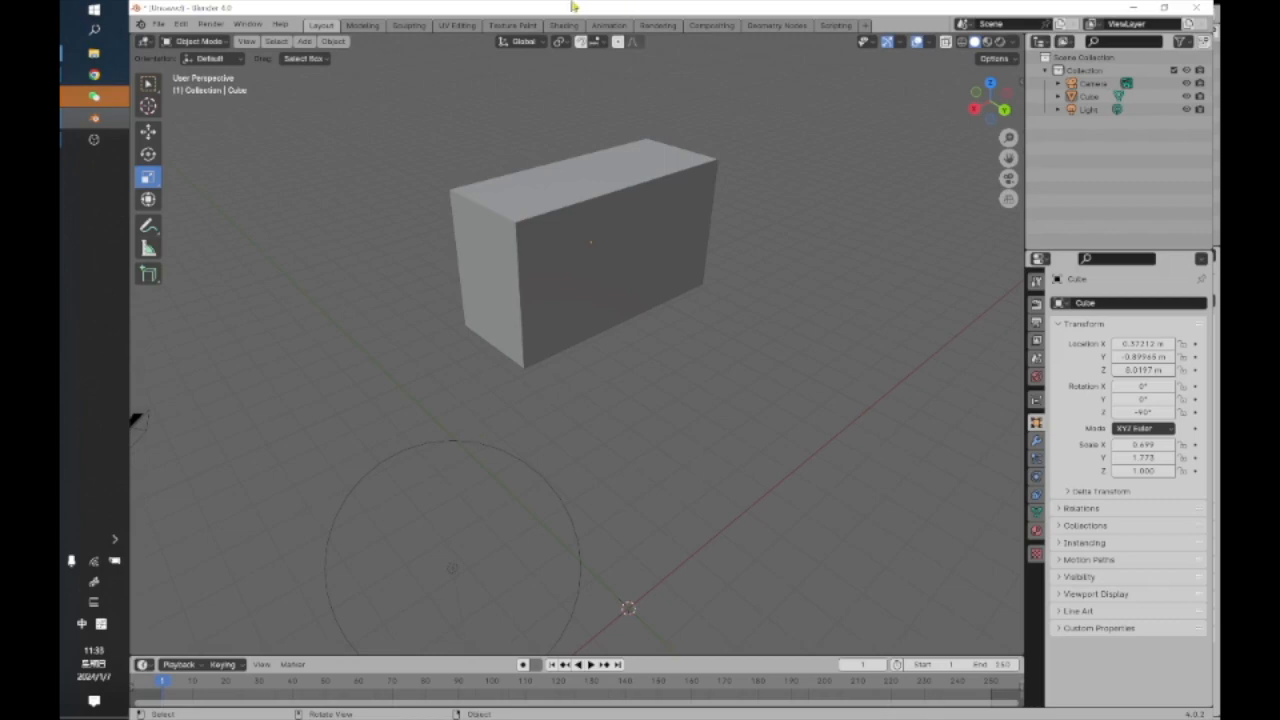
Change the Outliner area to a Properties editor and look through the cube's object properties.
{"action": "left_click", "coordinate": [1047, 42]}
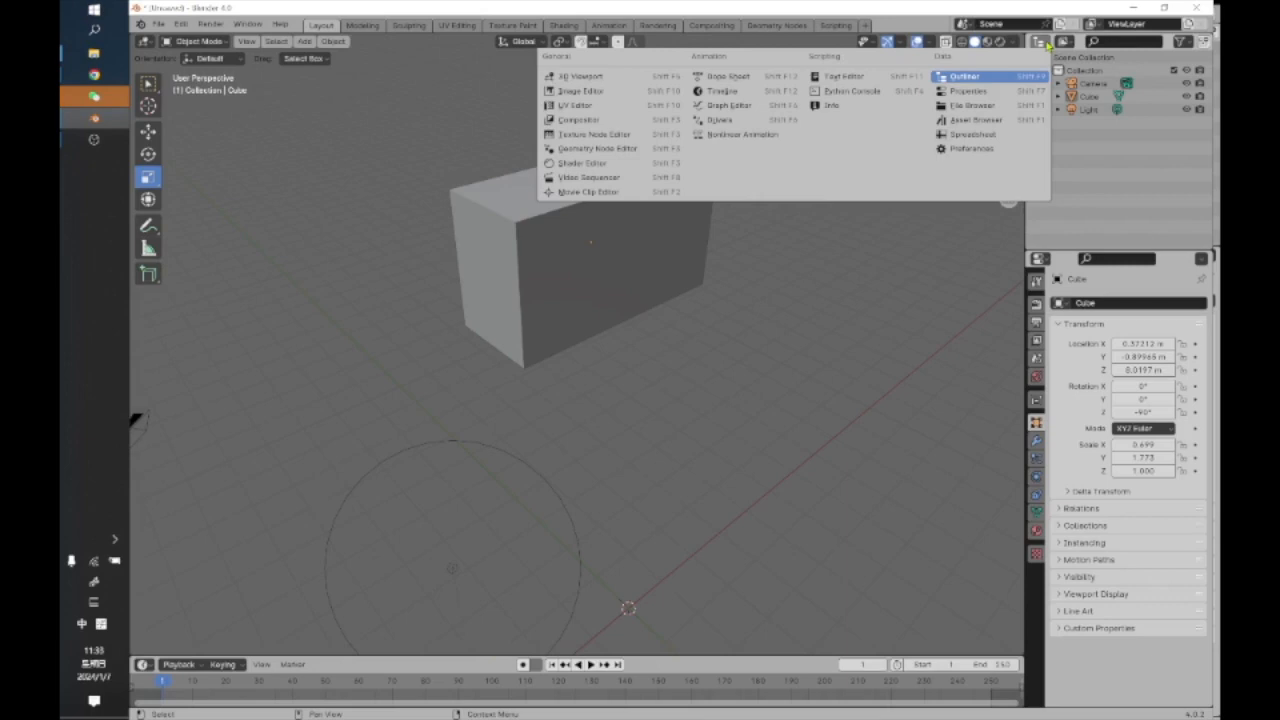
{"action": "left_click", "coordinate": [975, 95]}
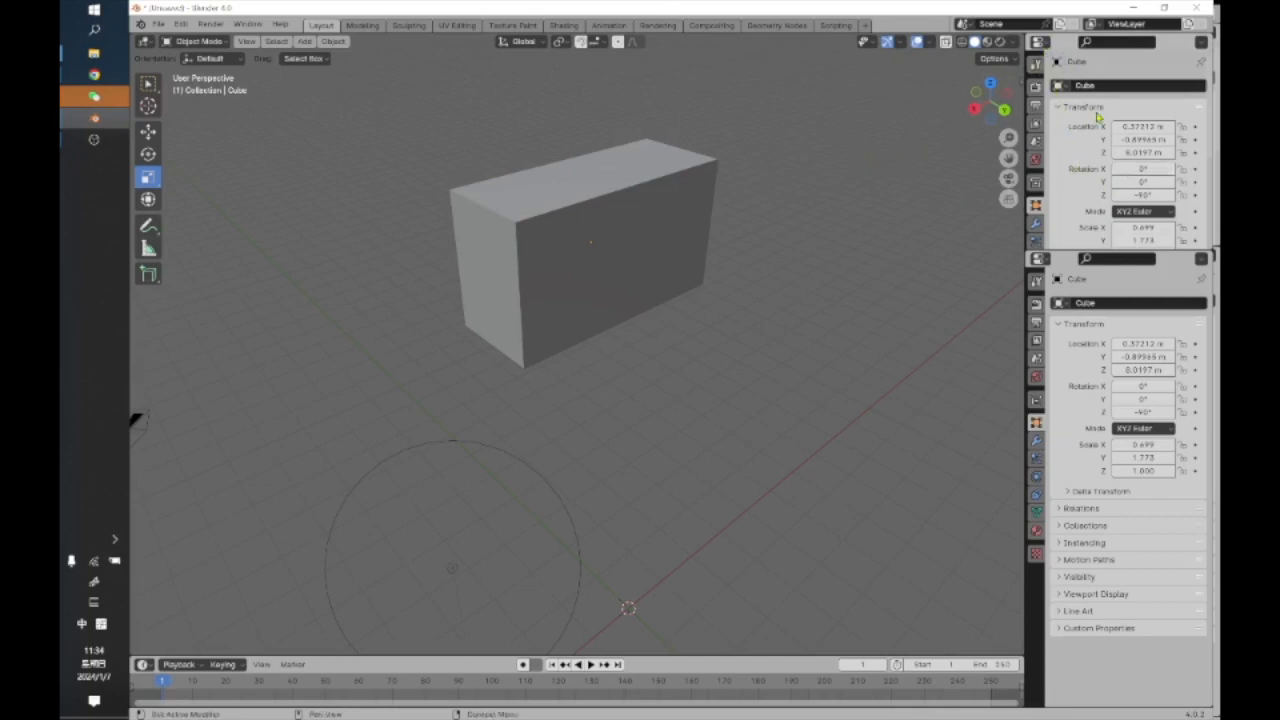
{"action": "scroll", "coordinate": [1097, 118], "scroll_direction": "down", "scroll_amount": 1}
{"action": "scroll", "coordinate": [1058, 170], "scroll_direction": "down", "scroll_amount": 4}
{"action": "scroll", "coordinate": [1064, 157], "scroll_direction": "up", "scroll_amount": 4}
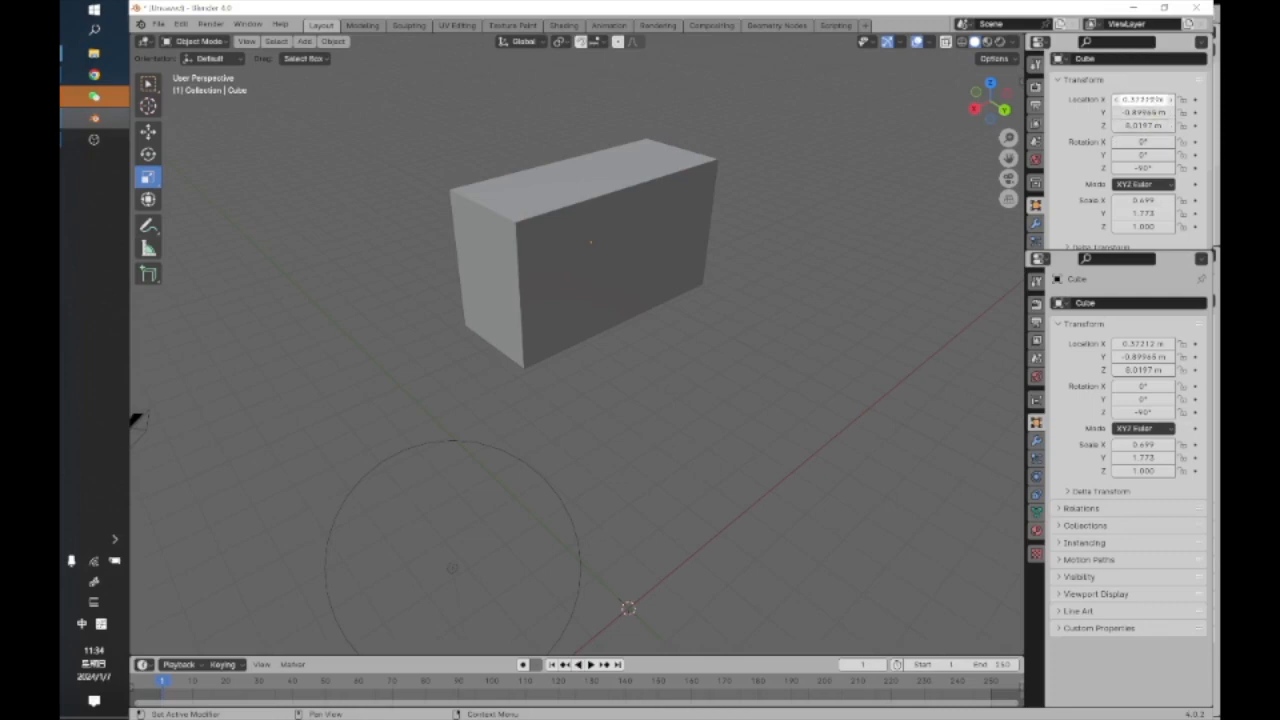
{"action": "scroll", "coordinate": [1066, 190], "scroll_direction": "down", "scroll_amount": 2}
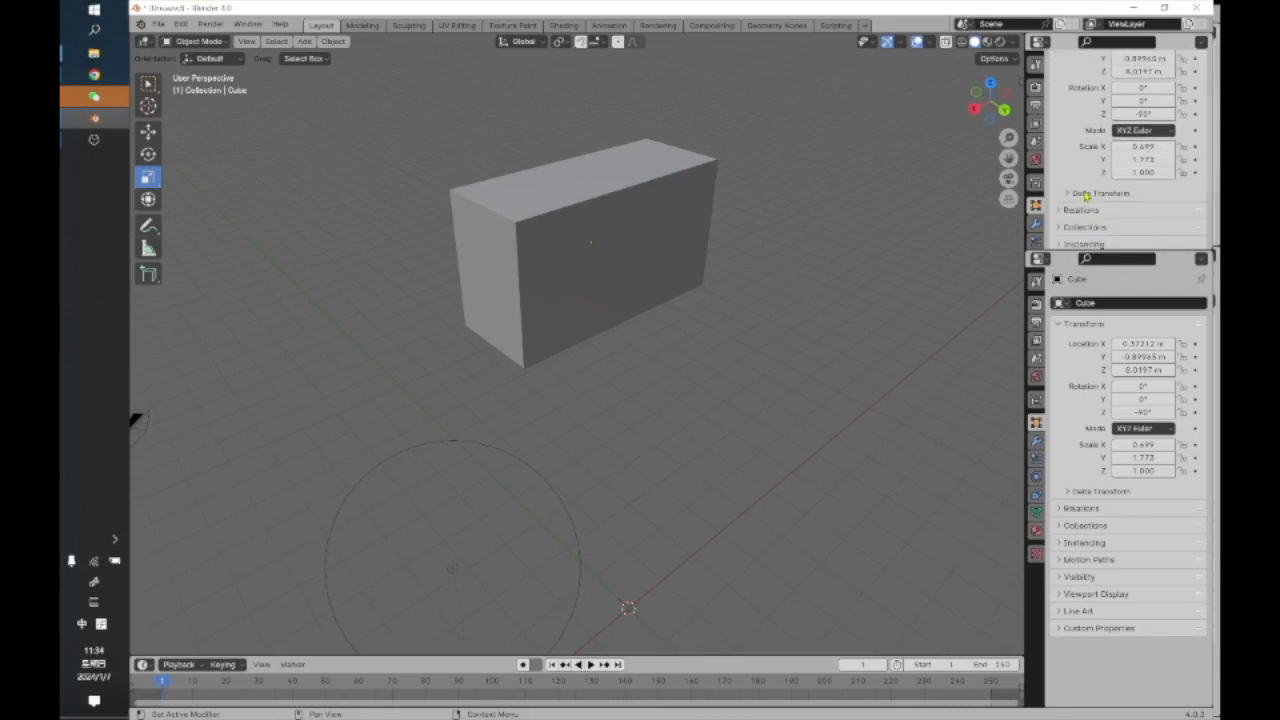
{"action": "scroll", "coordinate": [1085, 188], "scroll_direction": "down", "scroll_amount": 1}
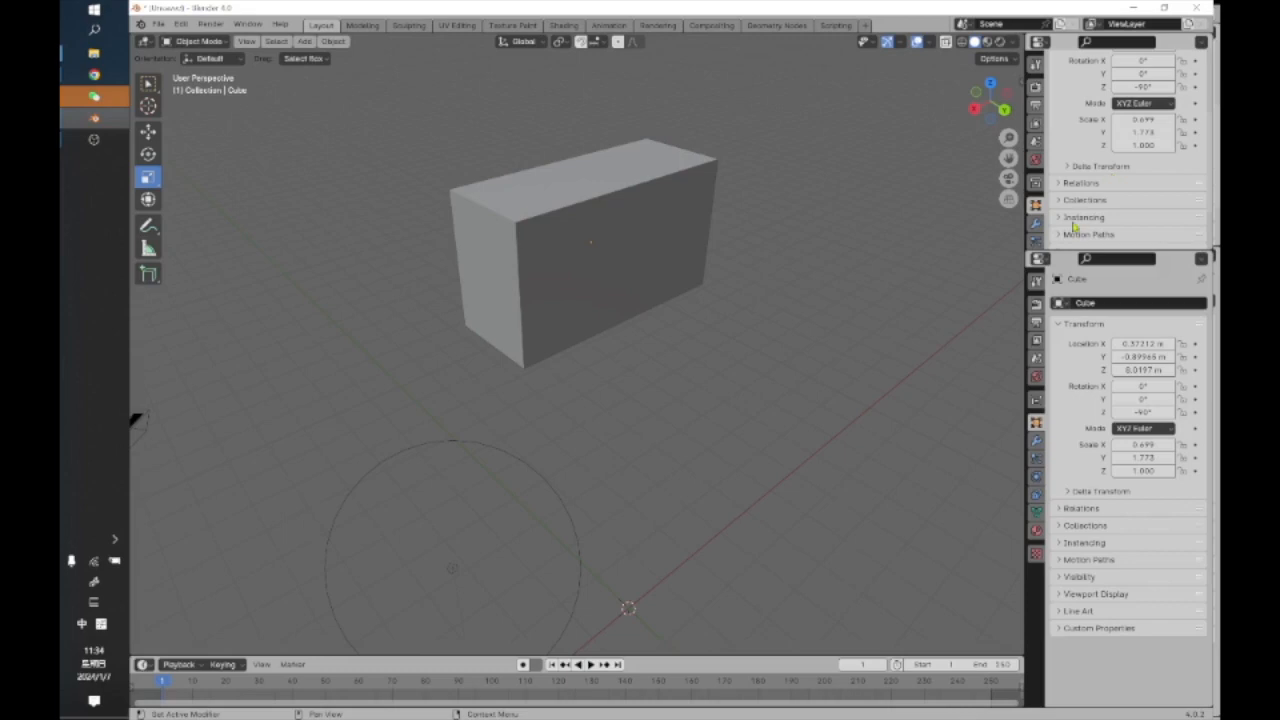
Show the scene properties and toggle the scene's gravity off and on.
{"action": "left_click", "coordinate": [1037, 146]}
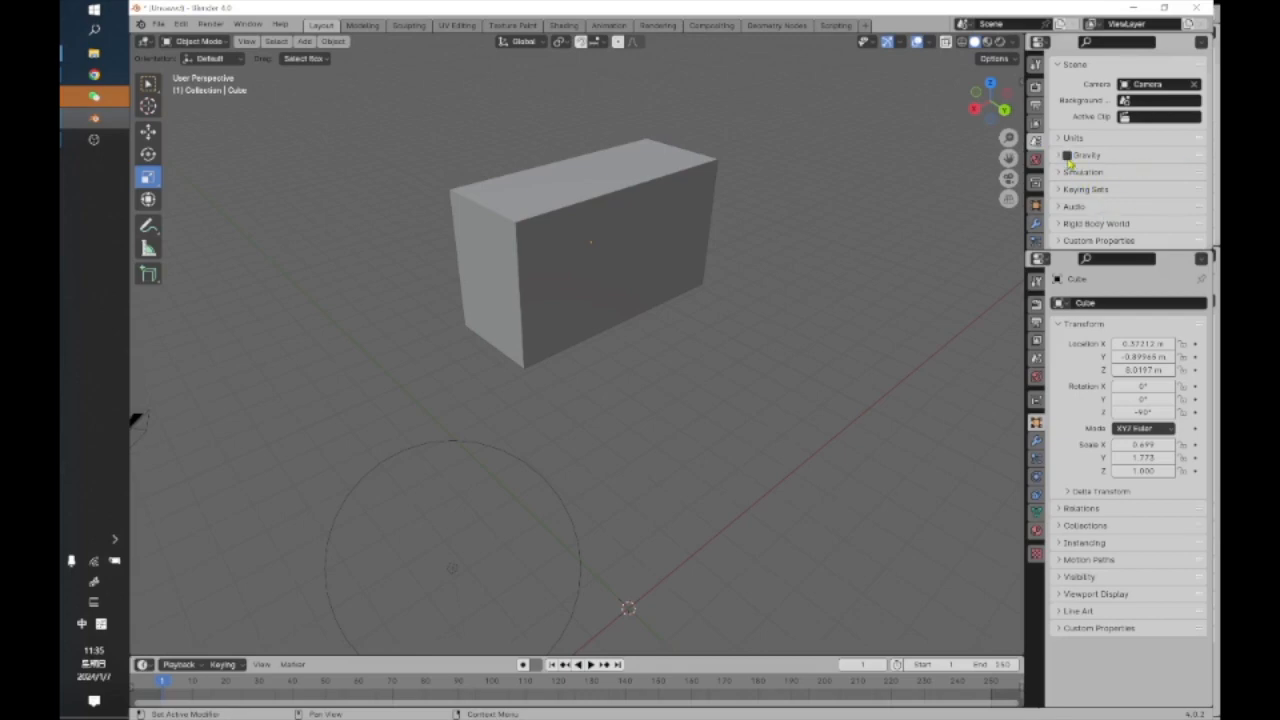
{"action": "left_click", "coordinate": [1067, 158]}
{"action": "left_click", "coordinate": [1067, 158]}
{"action": "left_click", "coordinate": [1067, 158]}
{"action": "left_click", "coordinate": [1067, 158]}
Expand the scene's unit settings and set the unit system to Imperial.
{"action": "left_click", "coordinate": [1063, 140]}
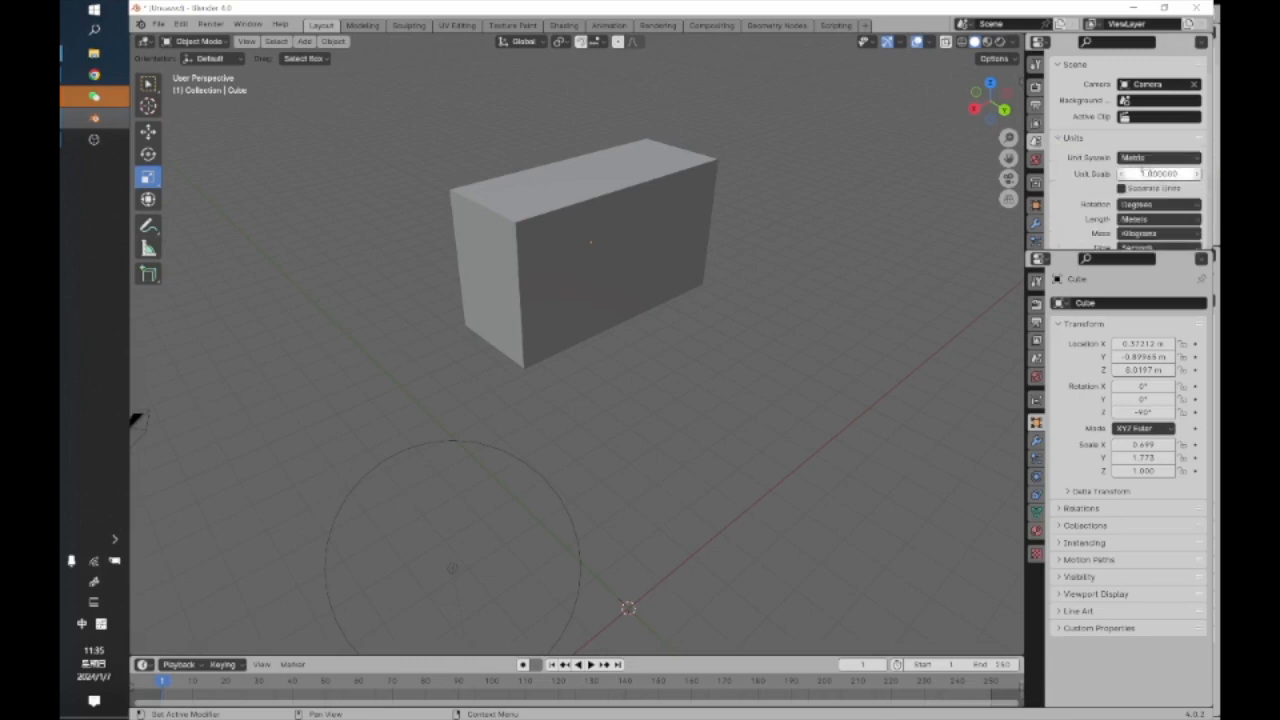
{"action": "left_click", "coordinate": [1186, 159]}
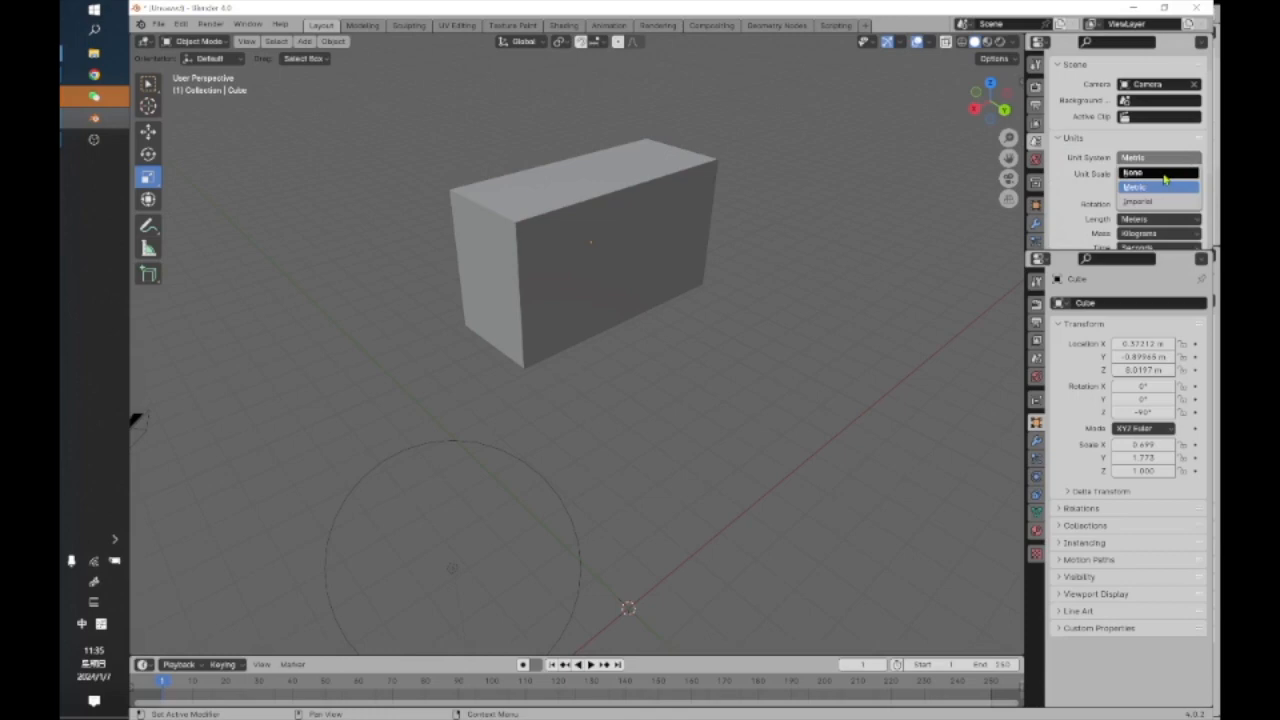
{"action": "left_click", "coordinate": [1173, 150]}
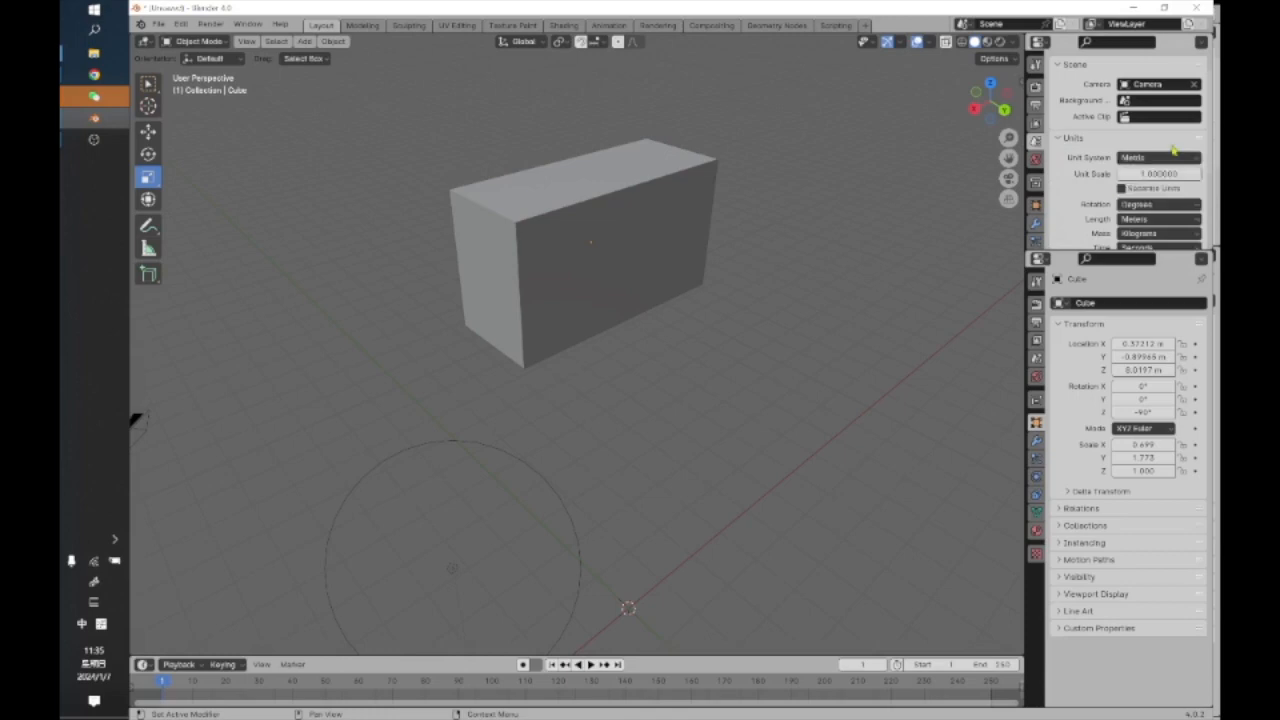
{"action": "left_click", "coordinate": [1165, 163]}
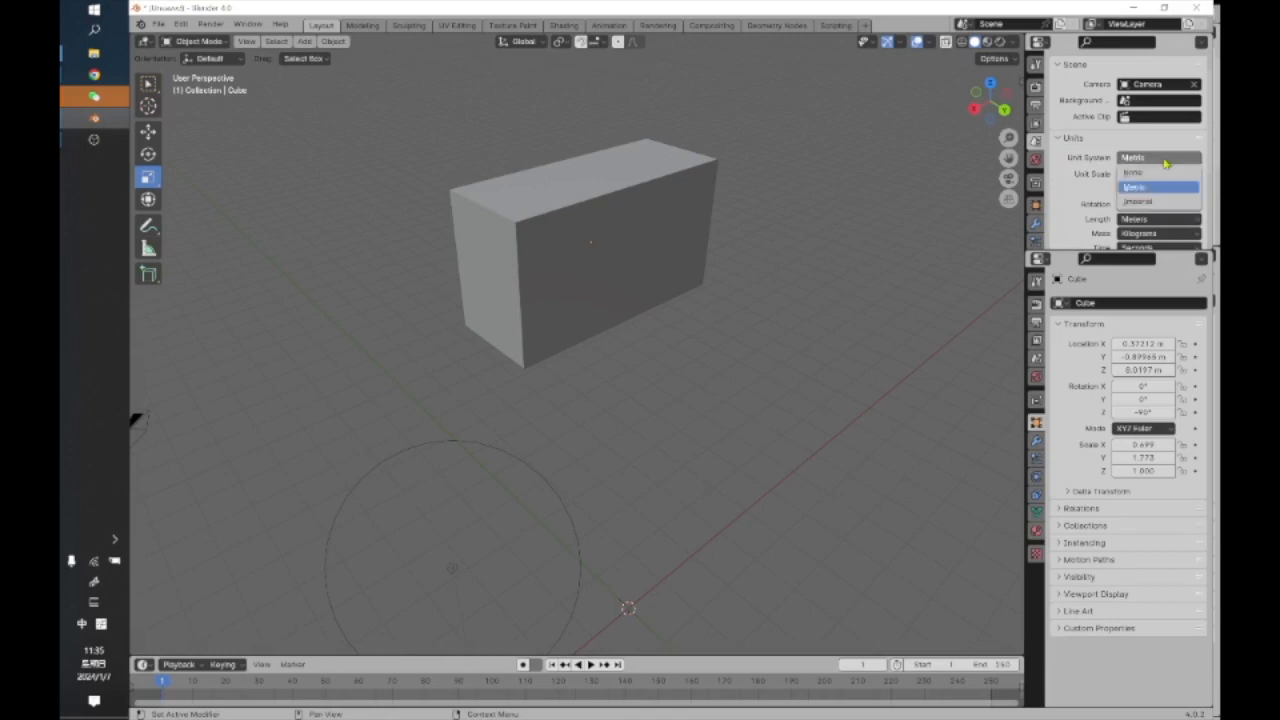
{"action": "left_click", "coordinate": [1165, 186]}
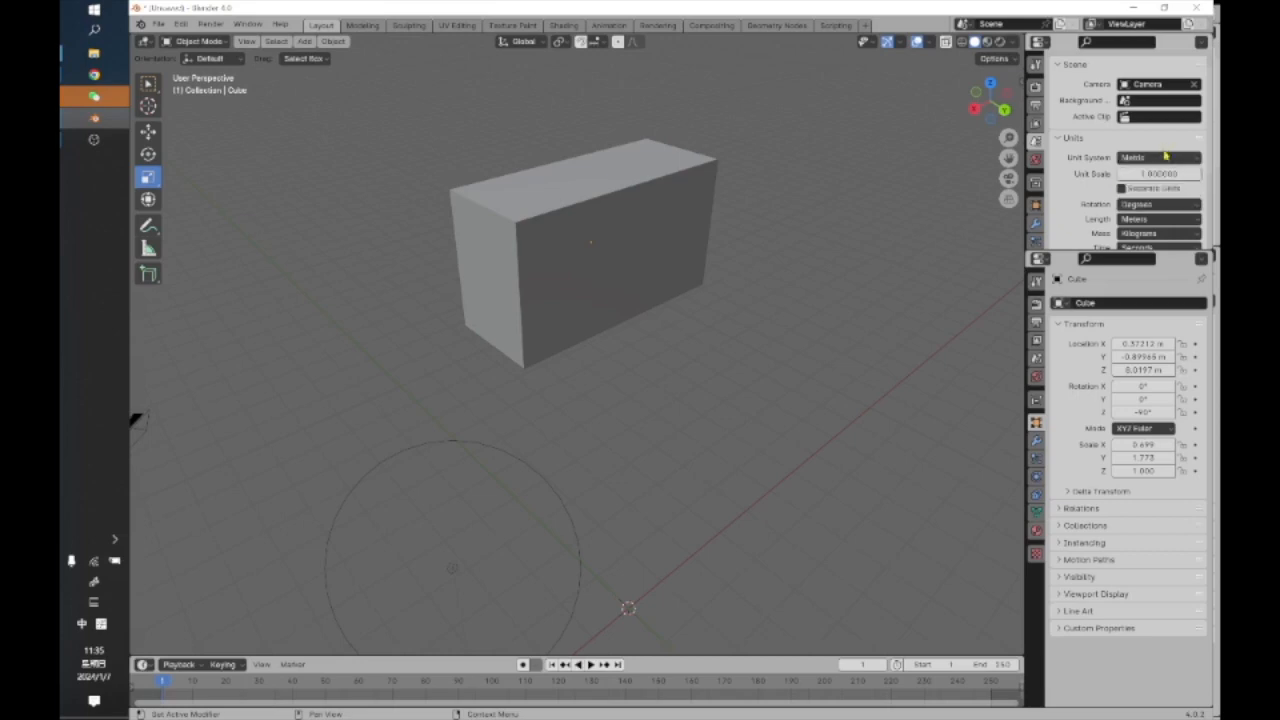
{"action": "left_click", "coordinate": [1160, 160]}
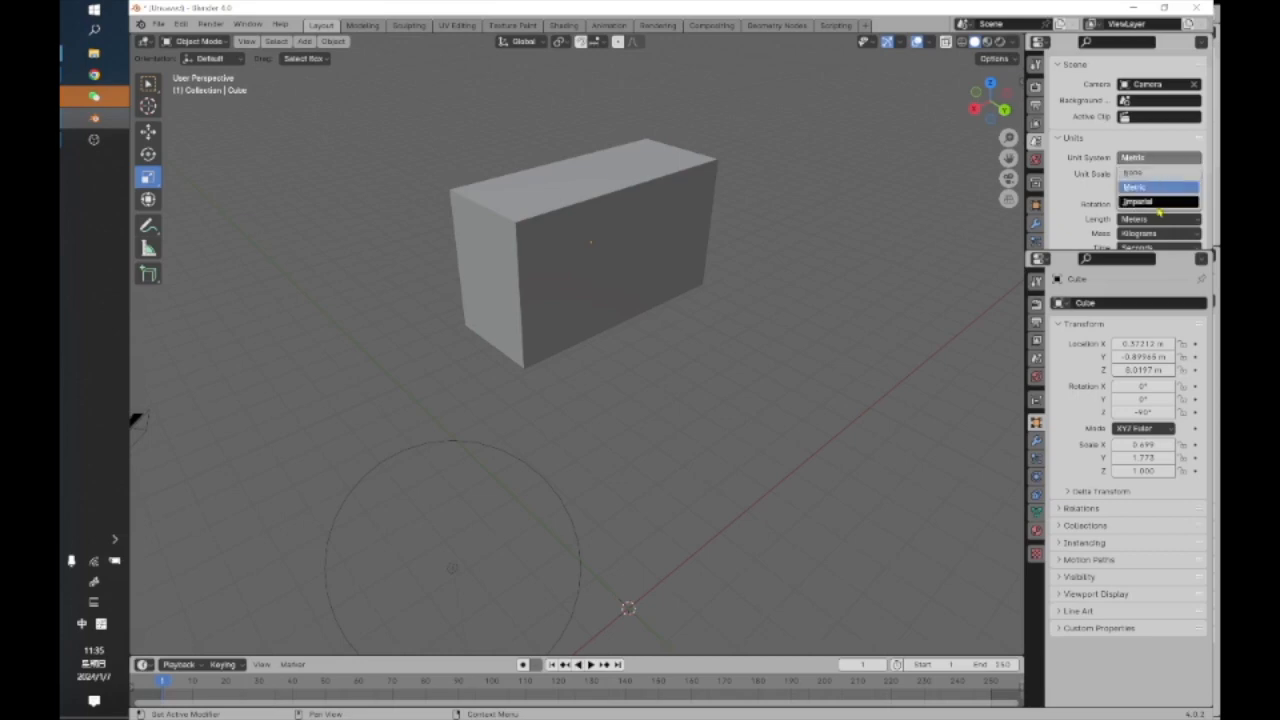
{"action": "left_click", "coordinate": [1160, 209]}
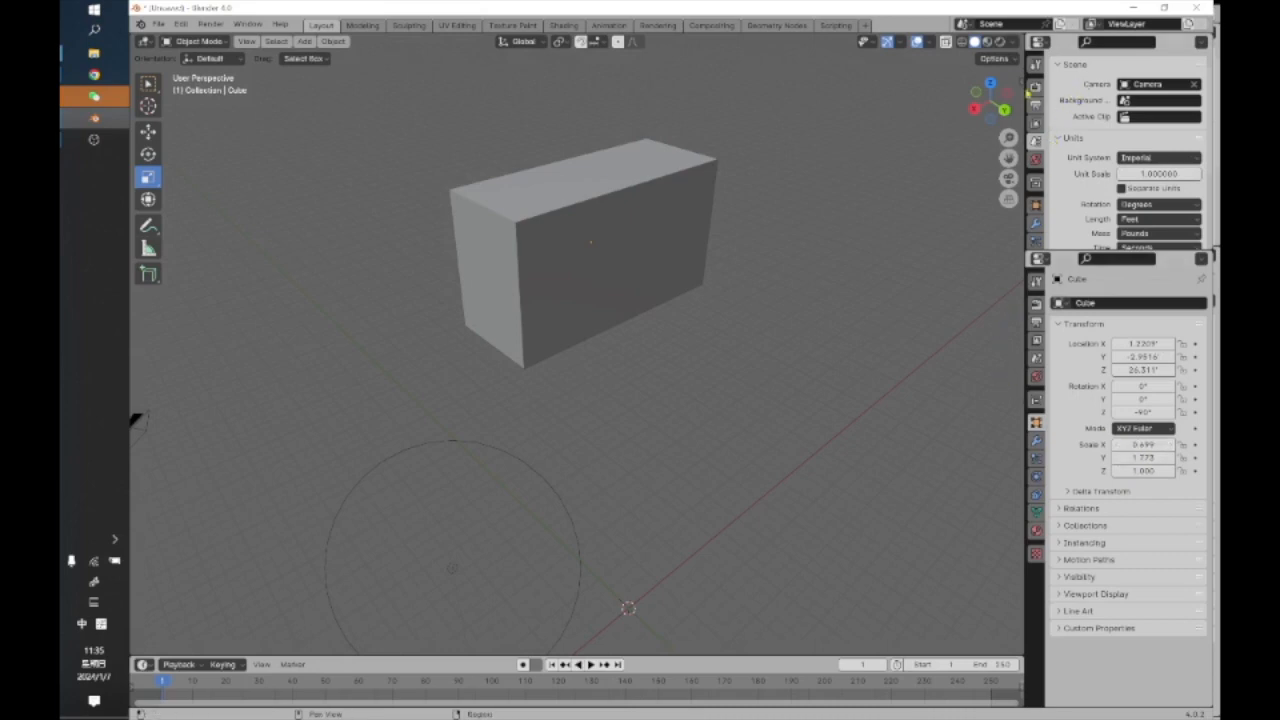
Review the tool, view layer and world properties and the scene's unit options, including the temperature choices.
{"action": "left_click", "coordinate": [1037, 64]}
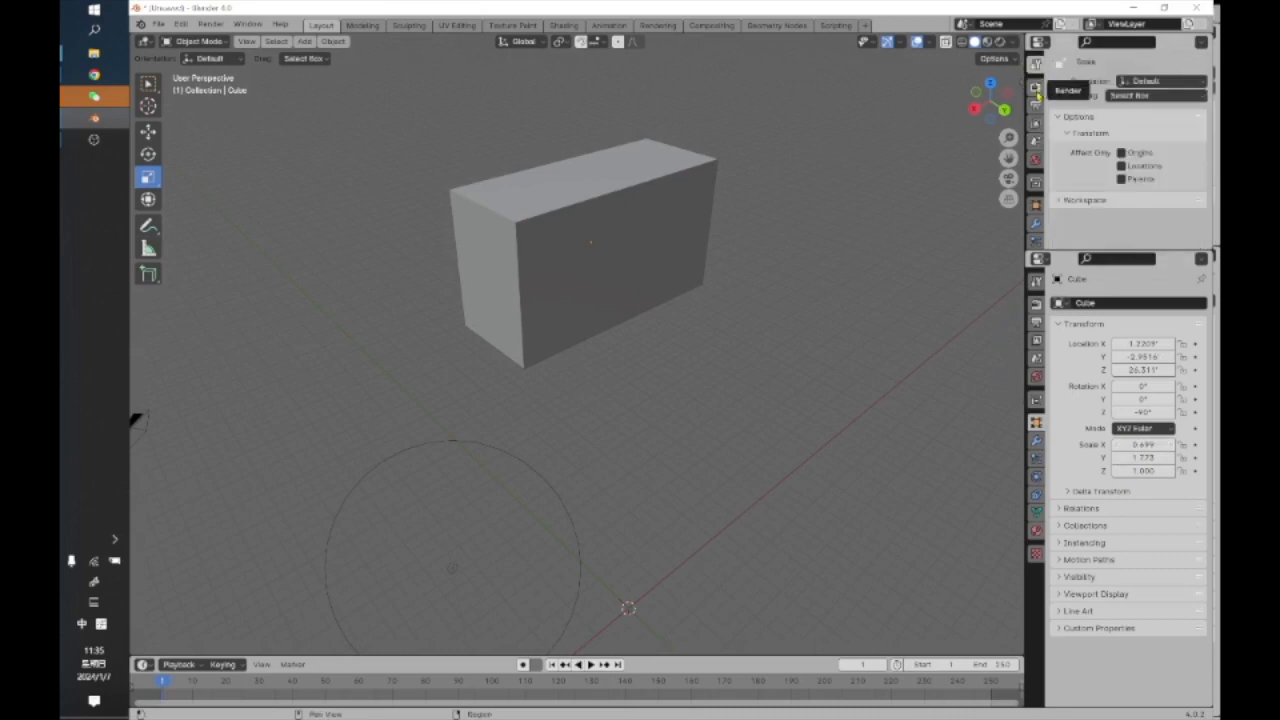
{"action": "left_click", "coordinate": [1036, 131]}
{"action": "left_click", "coordinate": [1036, 162]}
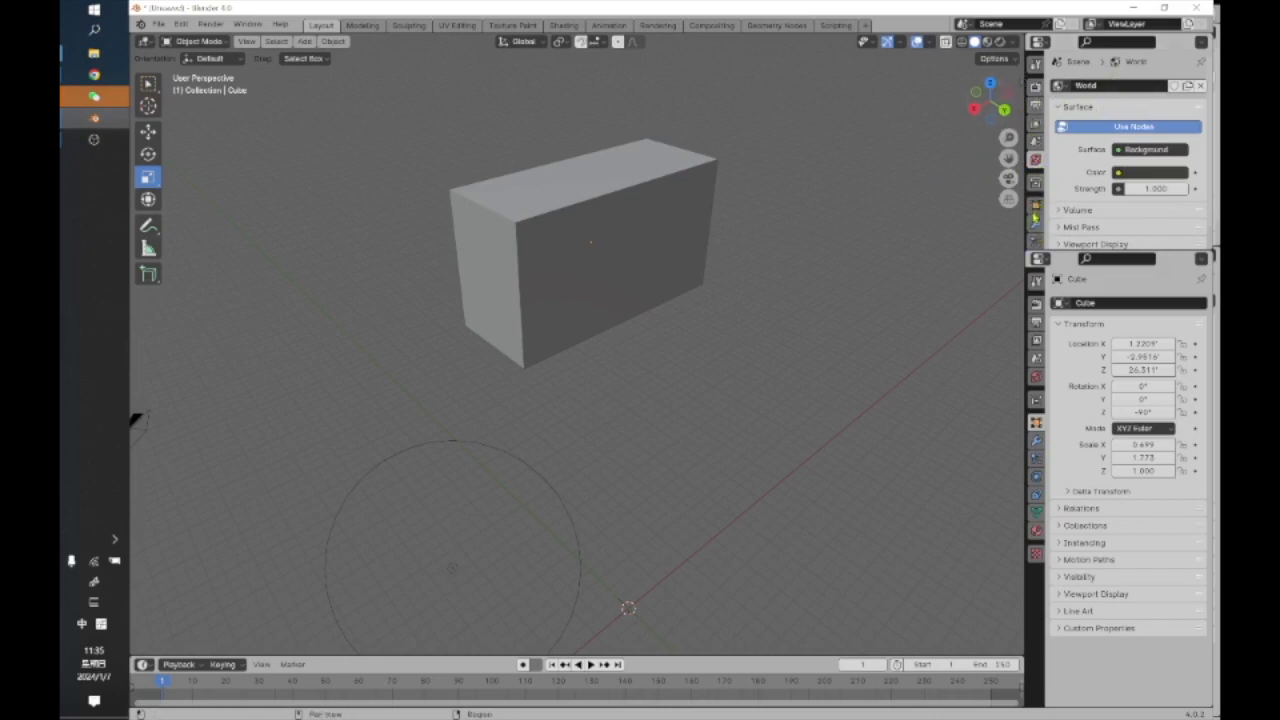
{"action": "left_click", "coordinate": [1037, 142]}
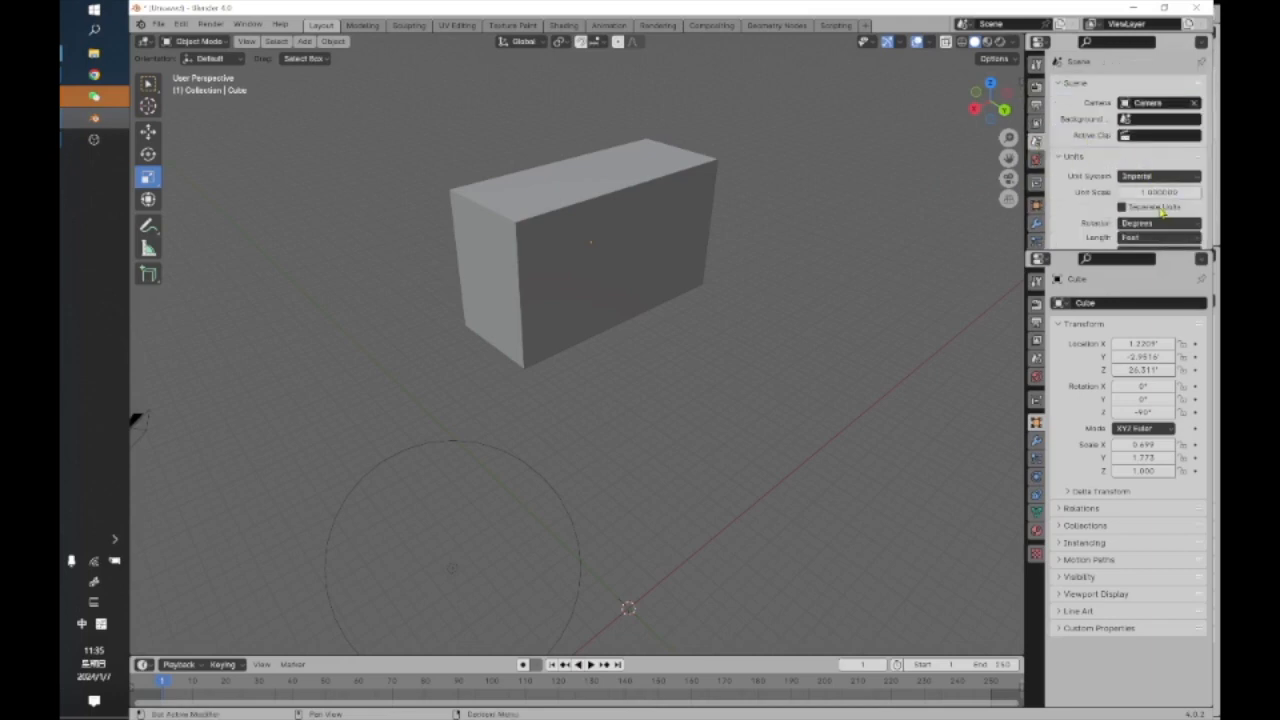
{"action": "scroll", "coordinate": [1152, 205], "scroll_direction": "down", "scroll_amount": 2}
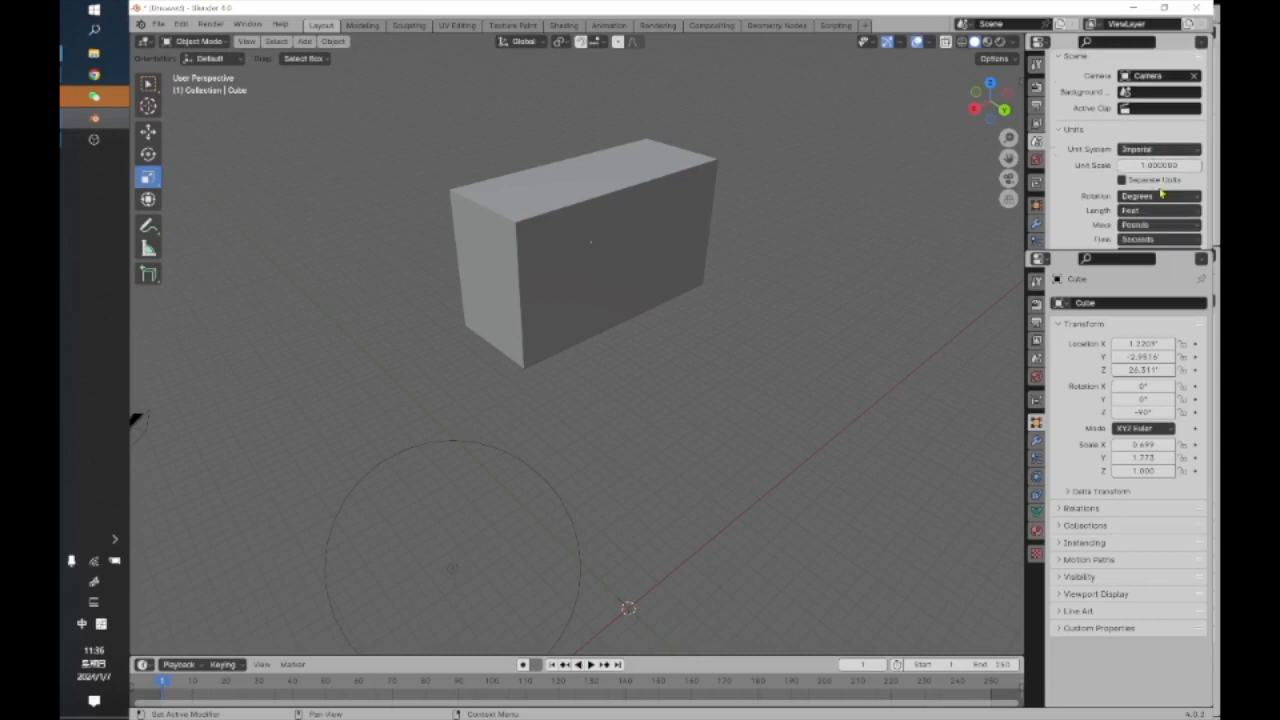
{"action": "left_click", "coordinate": [1160, 138]}
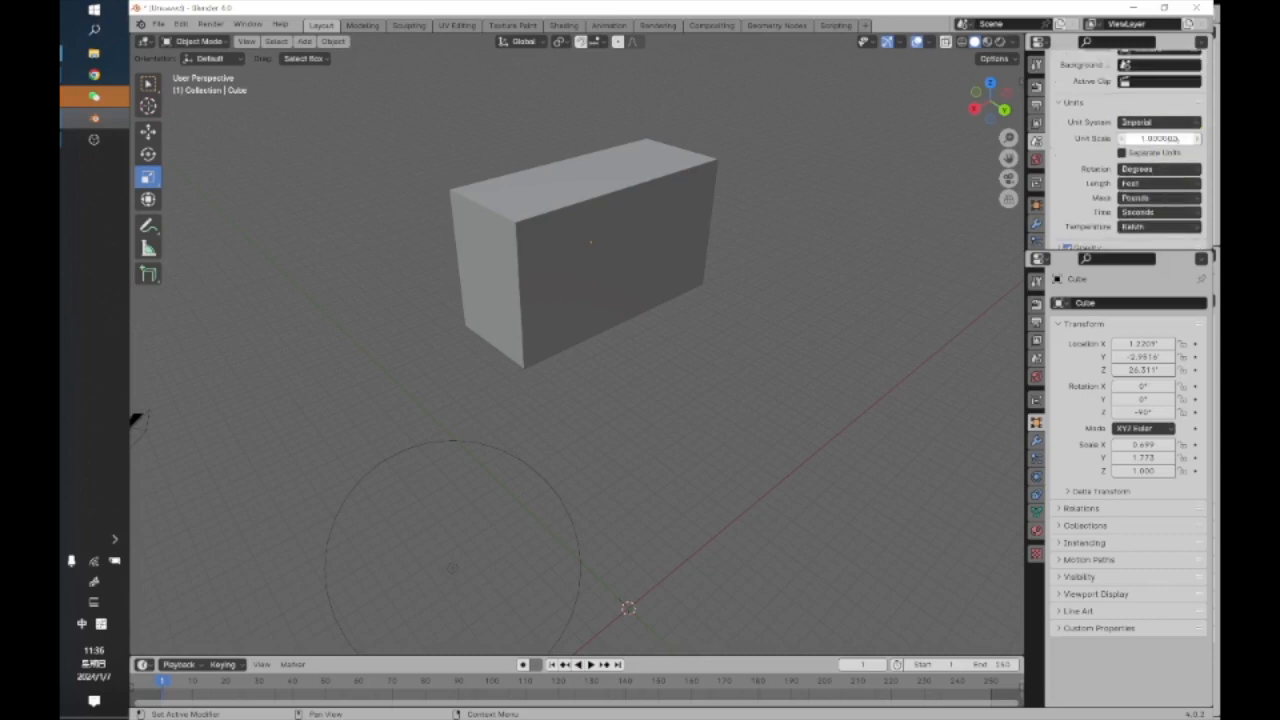
{"action": "left_click", "coordinate": [1160, 227]}
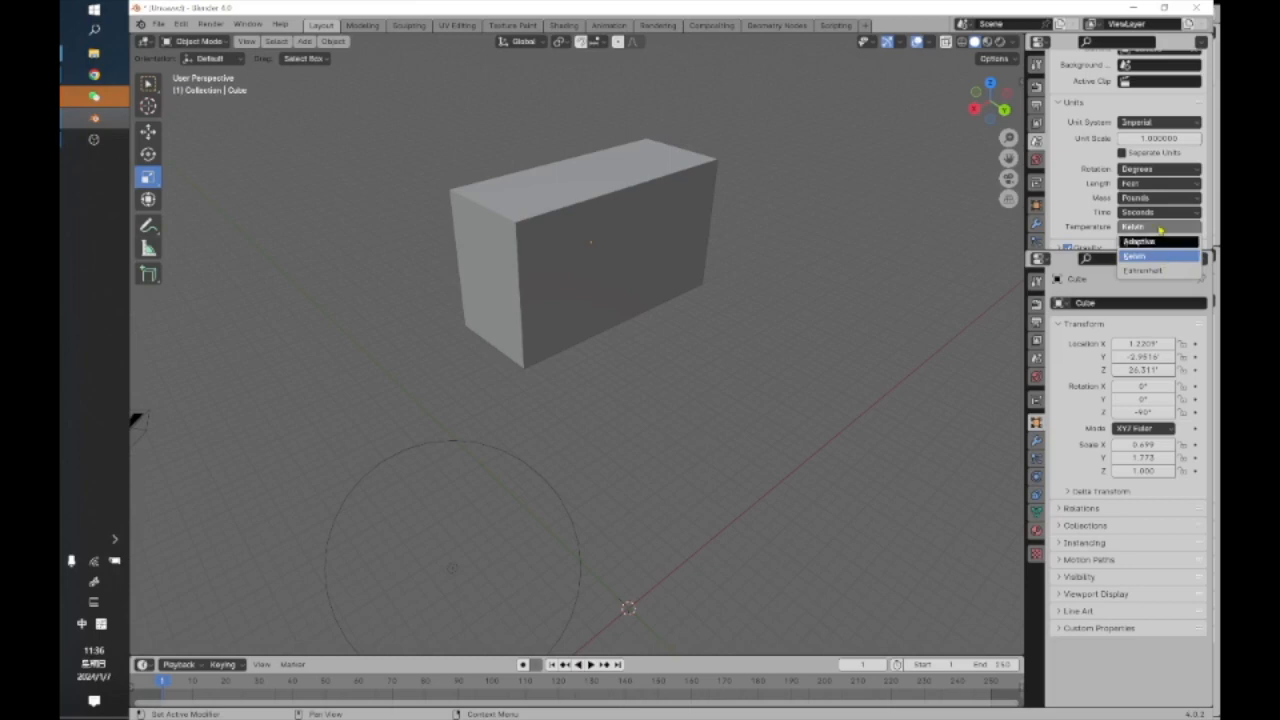
{"action": "left_click", "coordinate": [1163, 232]}
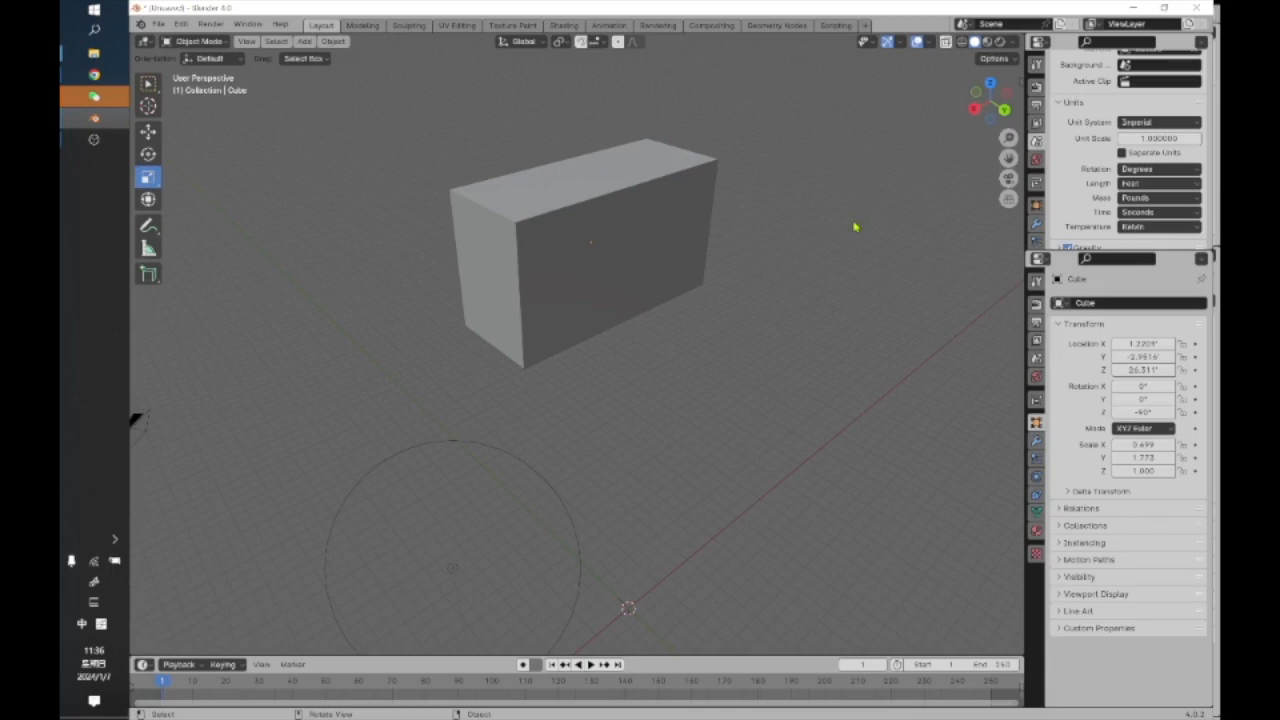
Change the upper Properties editor back to the Outliner.
{"action": "left_click", "coordinate": [1043, 46]}
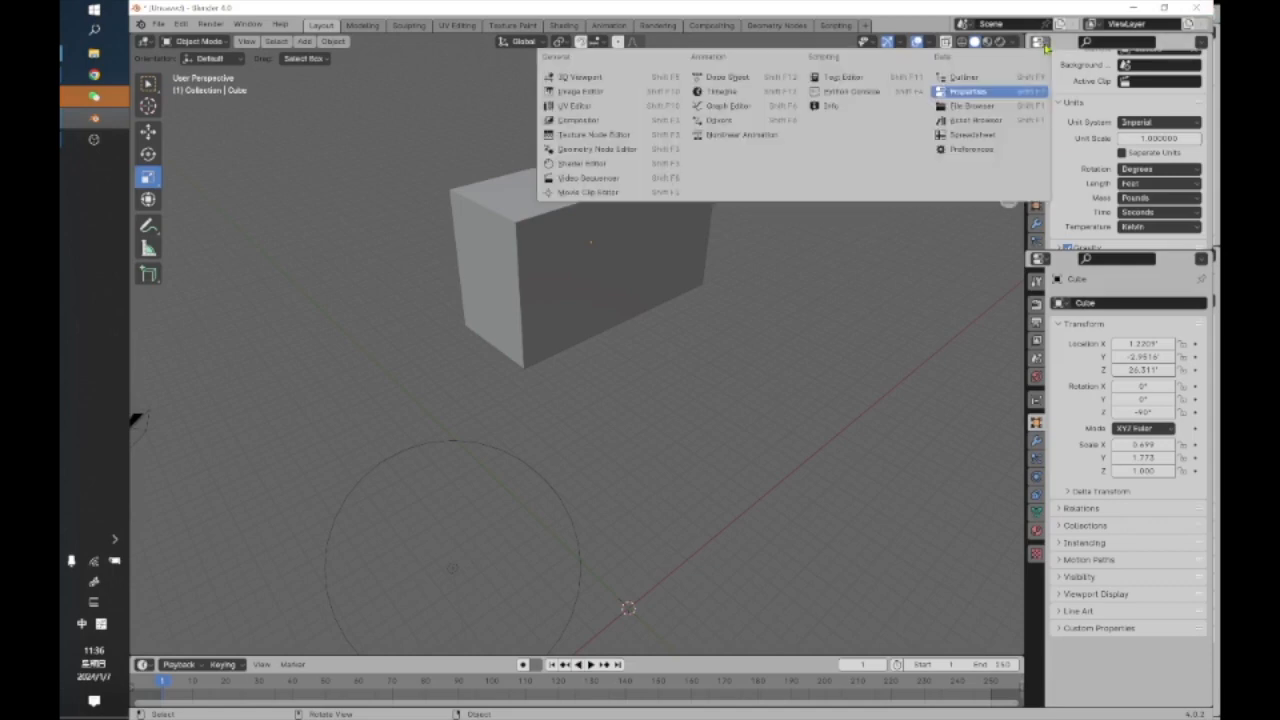
{"action": "left_click", "coordinate": [964, 79]}
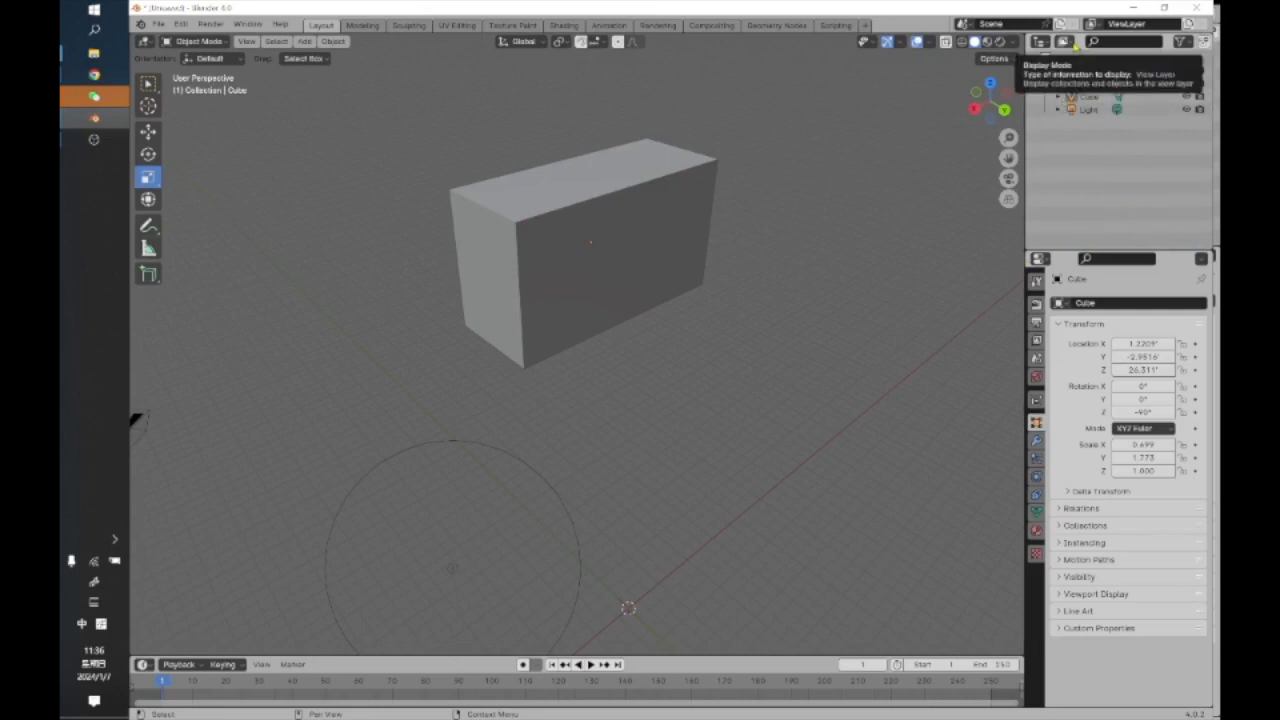
{"action": "left_click", "coordinate": [1041, 42]}
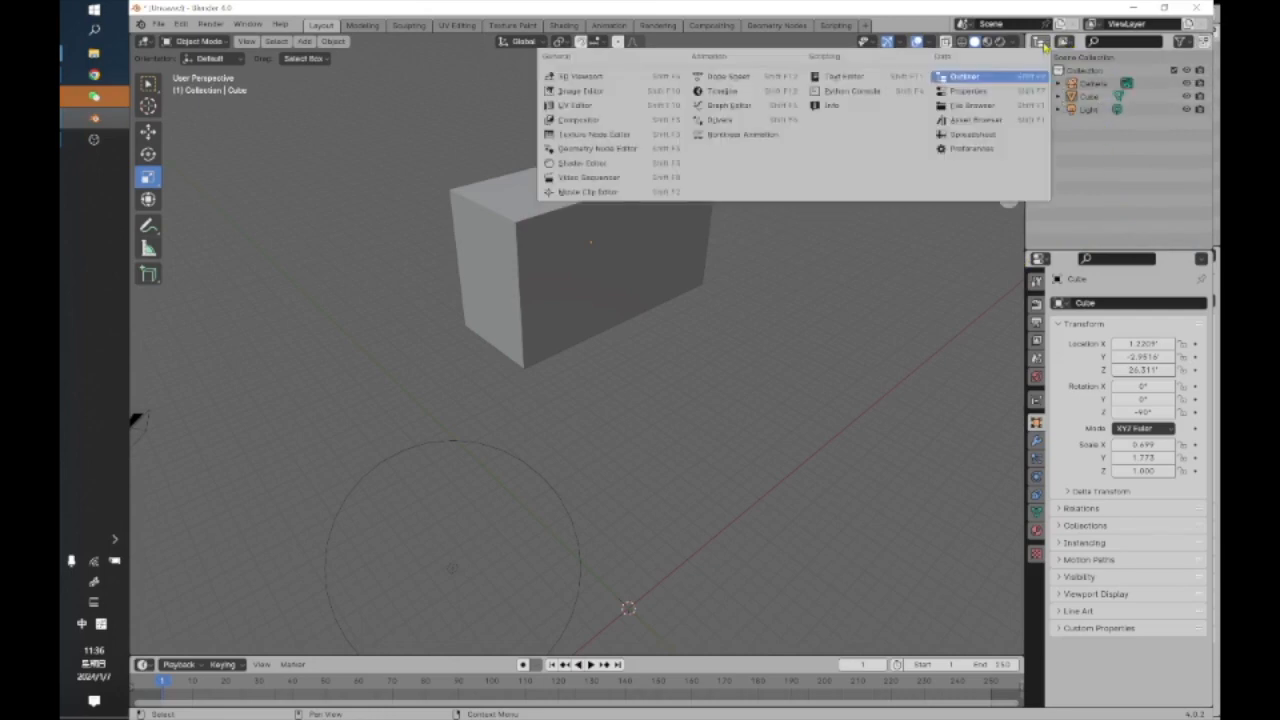
{"action": "left_click", "coordinate": [1016, 83]}
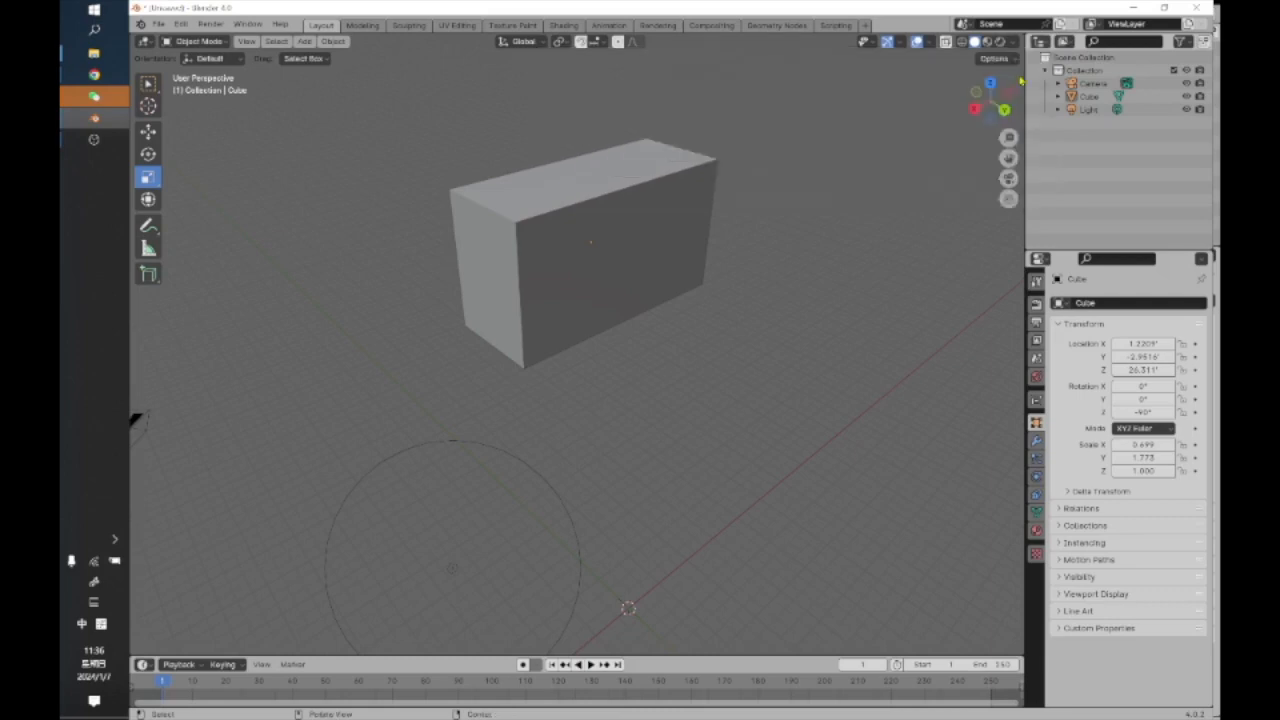
Review the Outliner's display modes and keep it on View Layer.
{"action": "left_click", "coordinate": [1065, 42]}
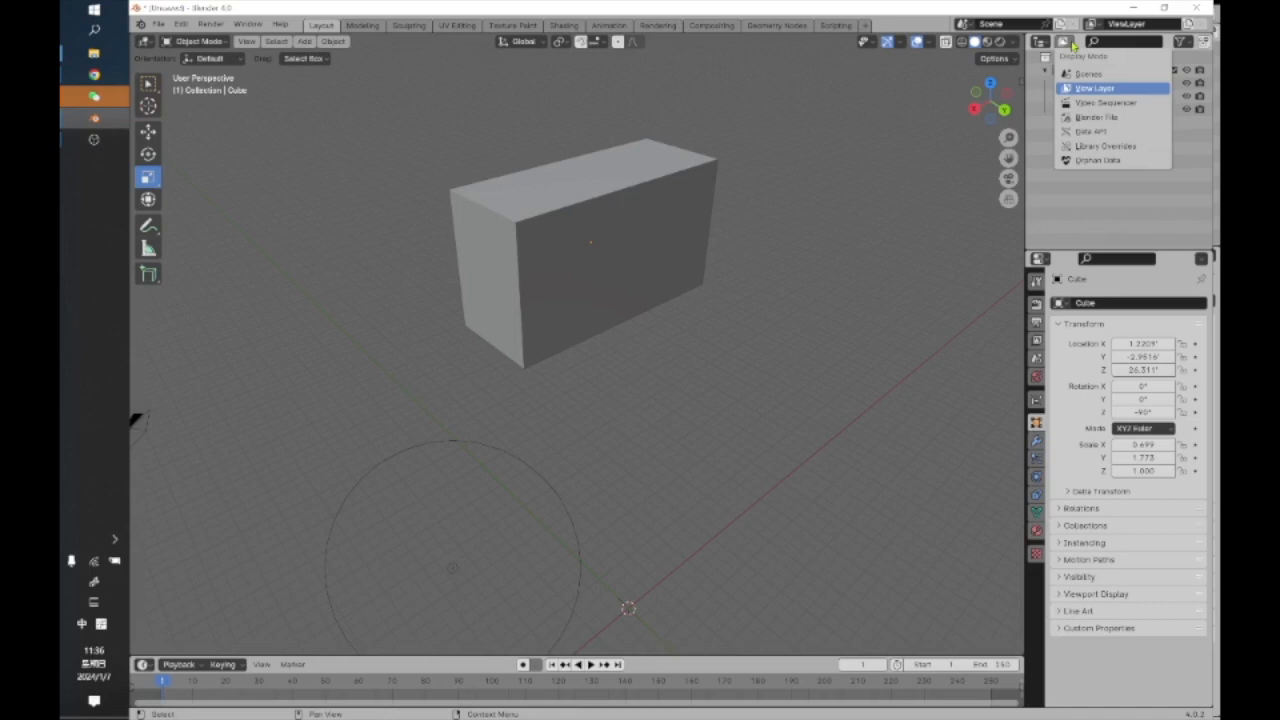
{"action": "left_click", "coordinate": [1068, 43]}
{"action": "left_click", "coordinate": [1068, 43]}
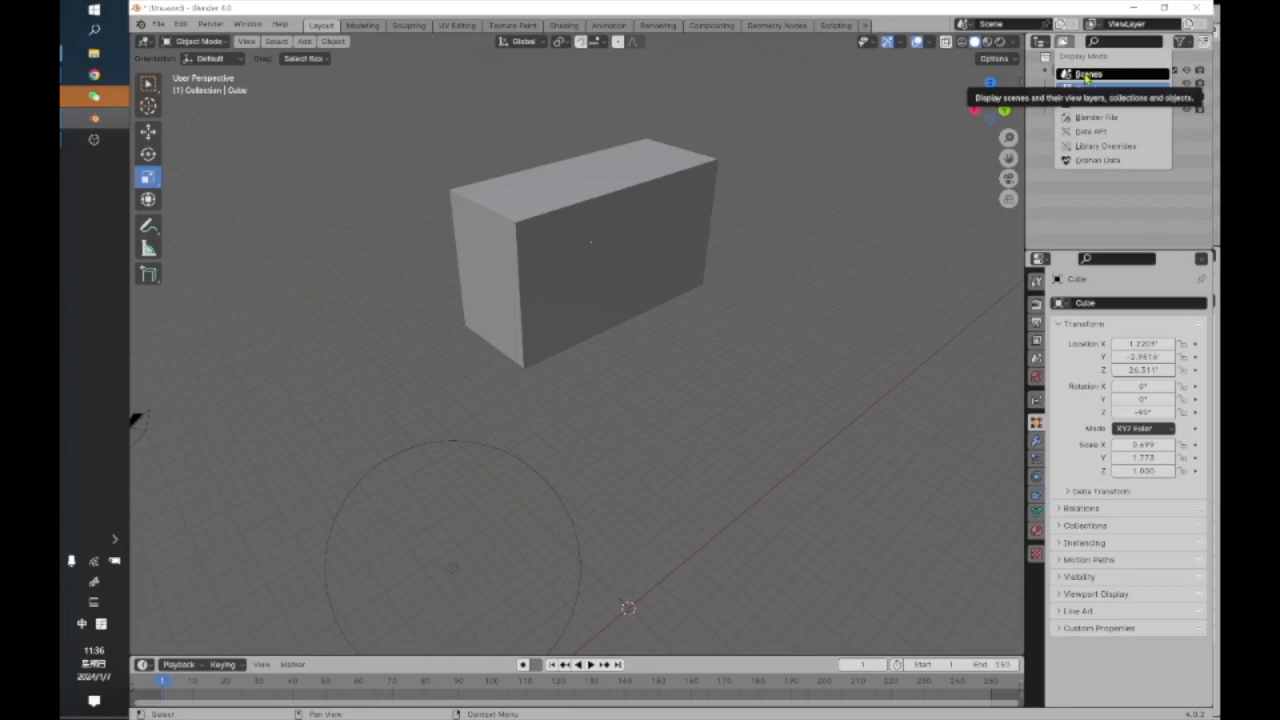
{"action": "left_click", "coordinate": [1094, 88]}
{"action": "left_click", "coordinate": [1066, 43]}
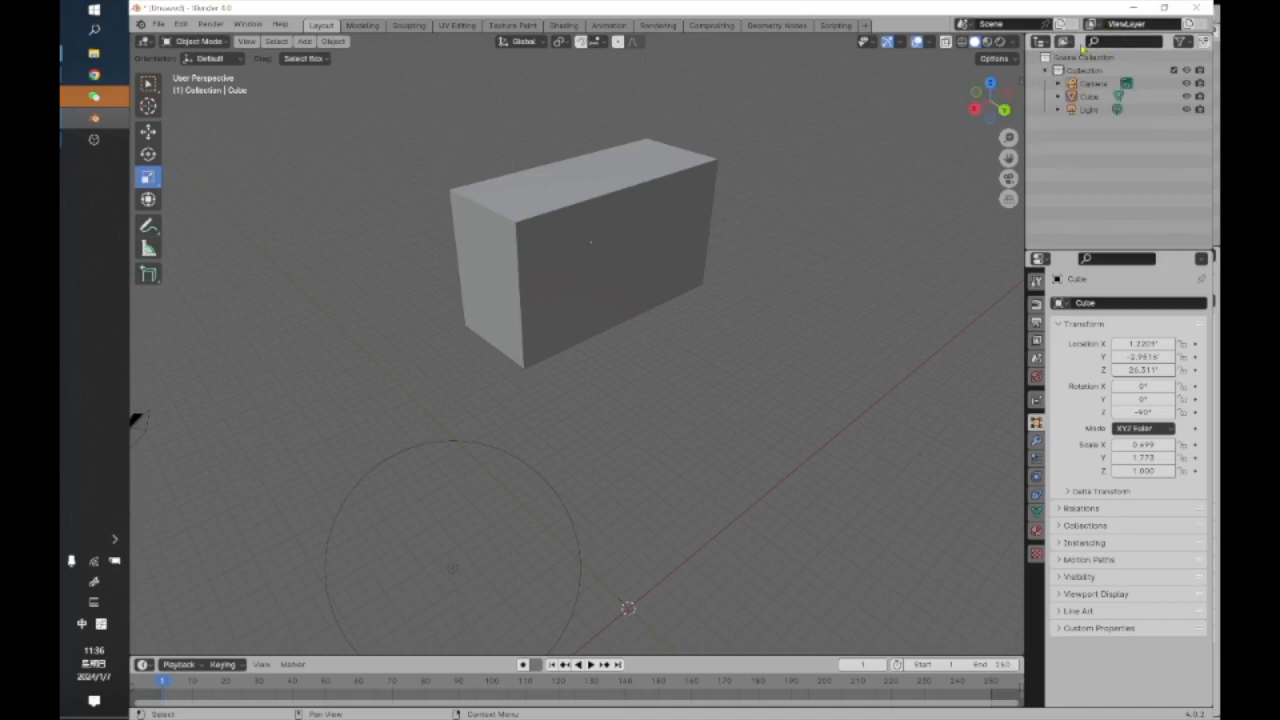
{"action": "left_click", "coordinate": [1070, 45]}
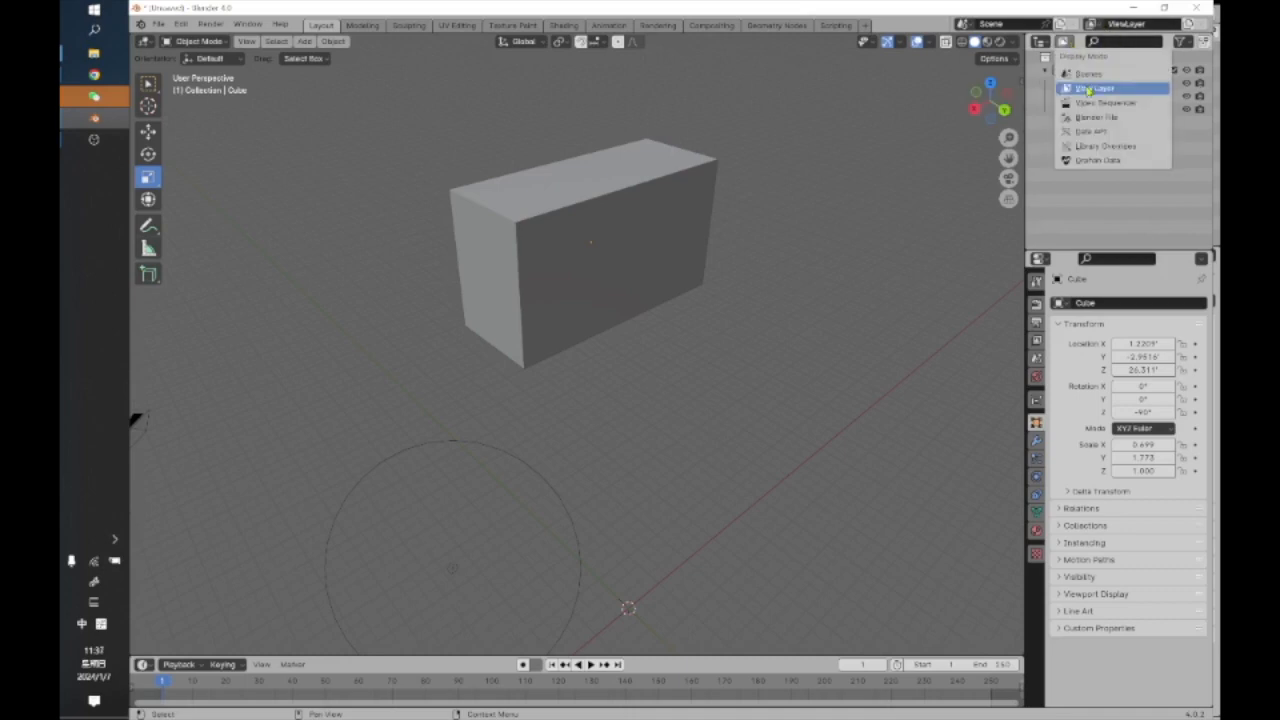
{"action": "left_click", "coordinate": [1089, 89]}
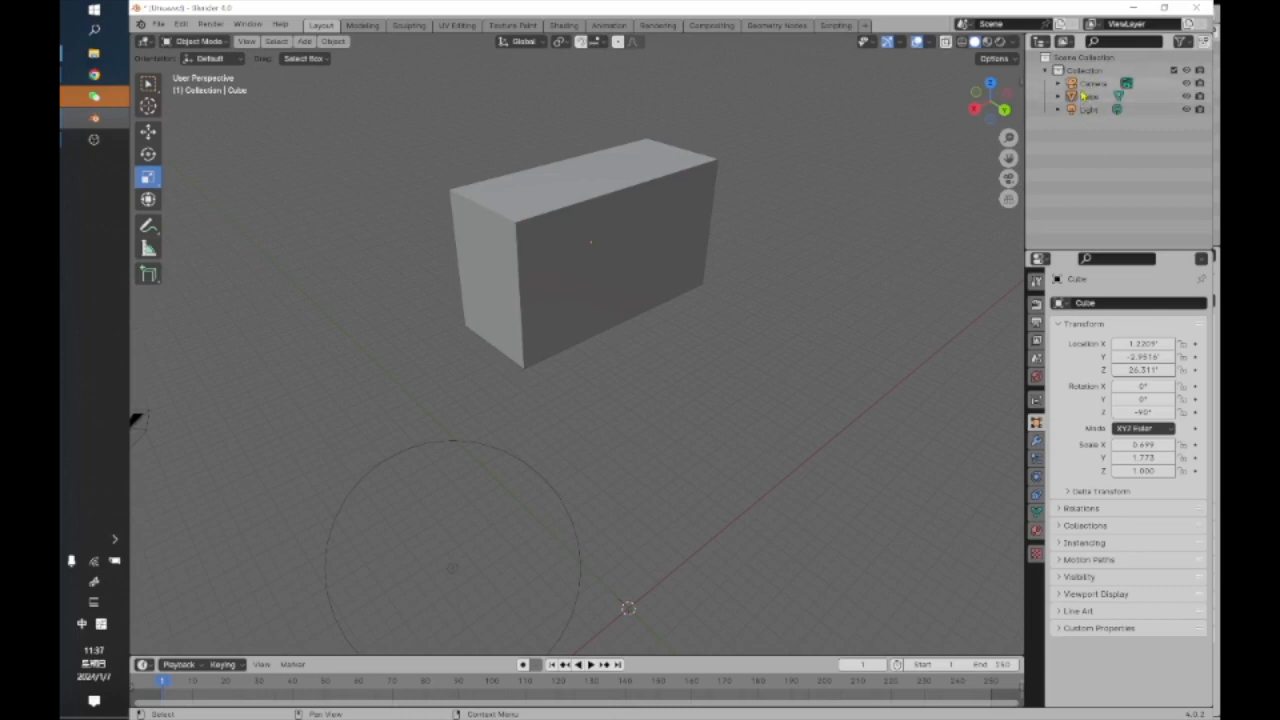
{"action": "scroll", "coordinate": [800, 185], "scroll_direction": "down", "scroll_amount": 4}
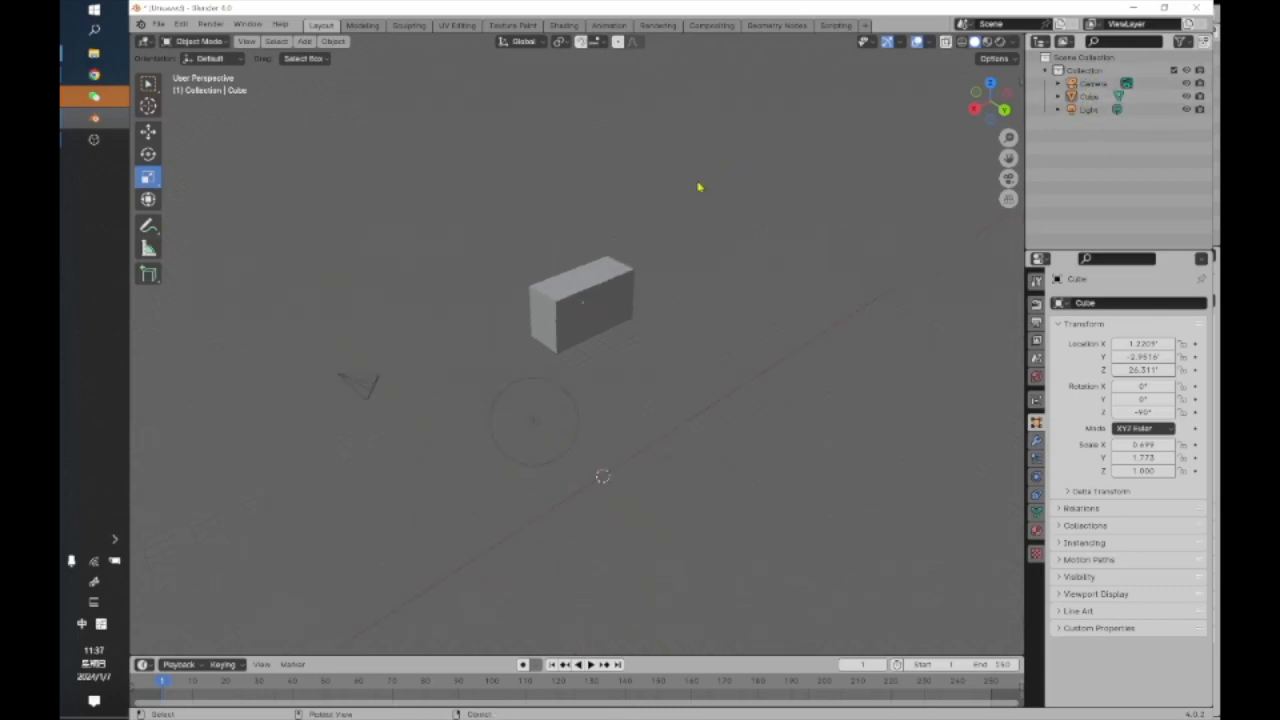
{"action": "scroll", "coordinate": [697, 189], "scroll_direction": "down", "scroll_amount": 1}
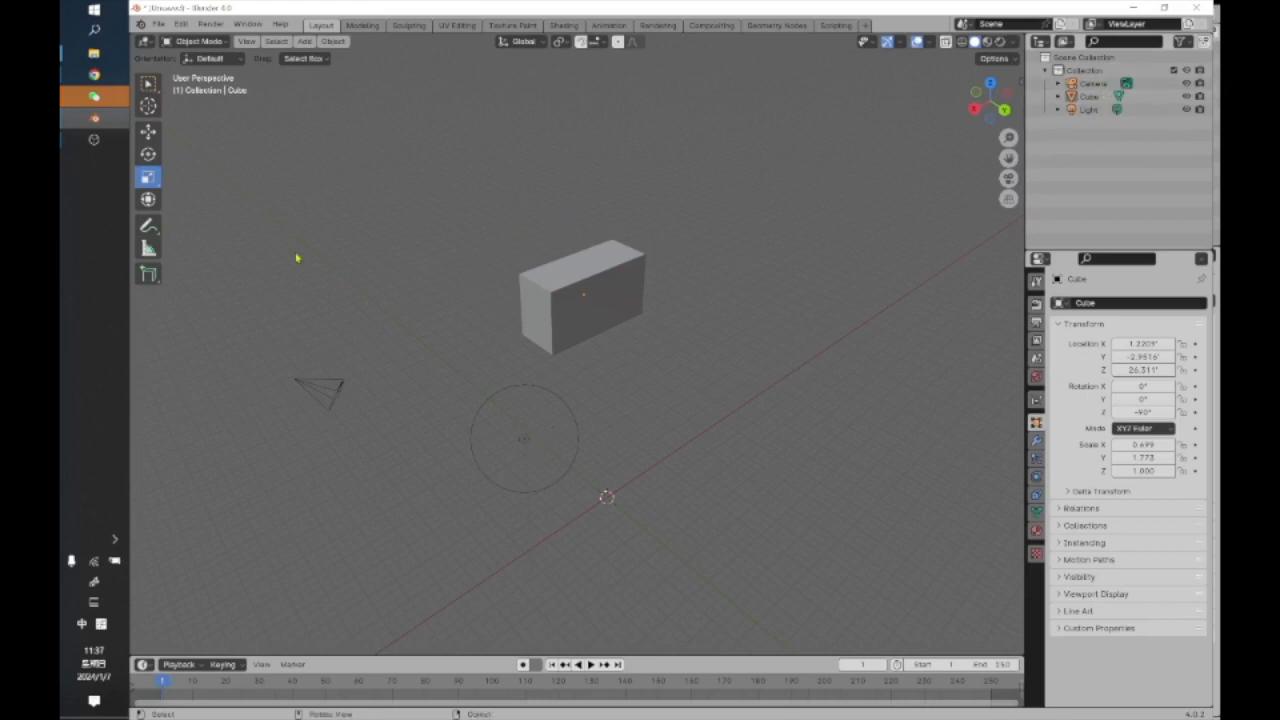
Add a cylinder mesh at the world origin with a 1' radius and 2' depth, and deselect it.
{"action": "left_click", "coordinate": [304, 41]}
{"action": "mouse_move", "coordinate": [340, 69]}
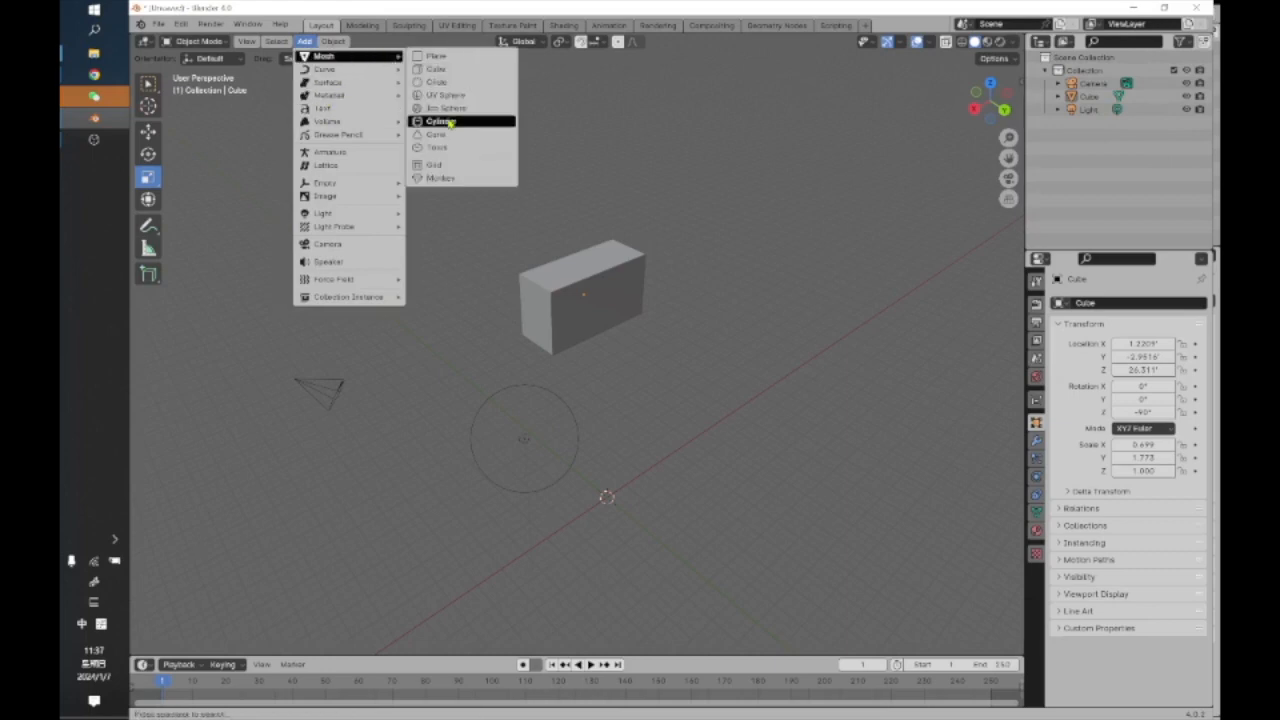
{"action": "left_click", "coordinate": [440, 122]}
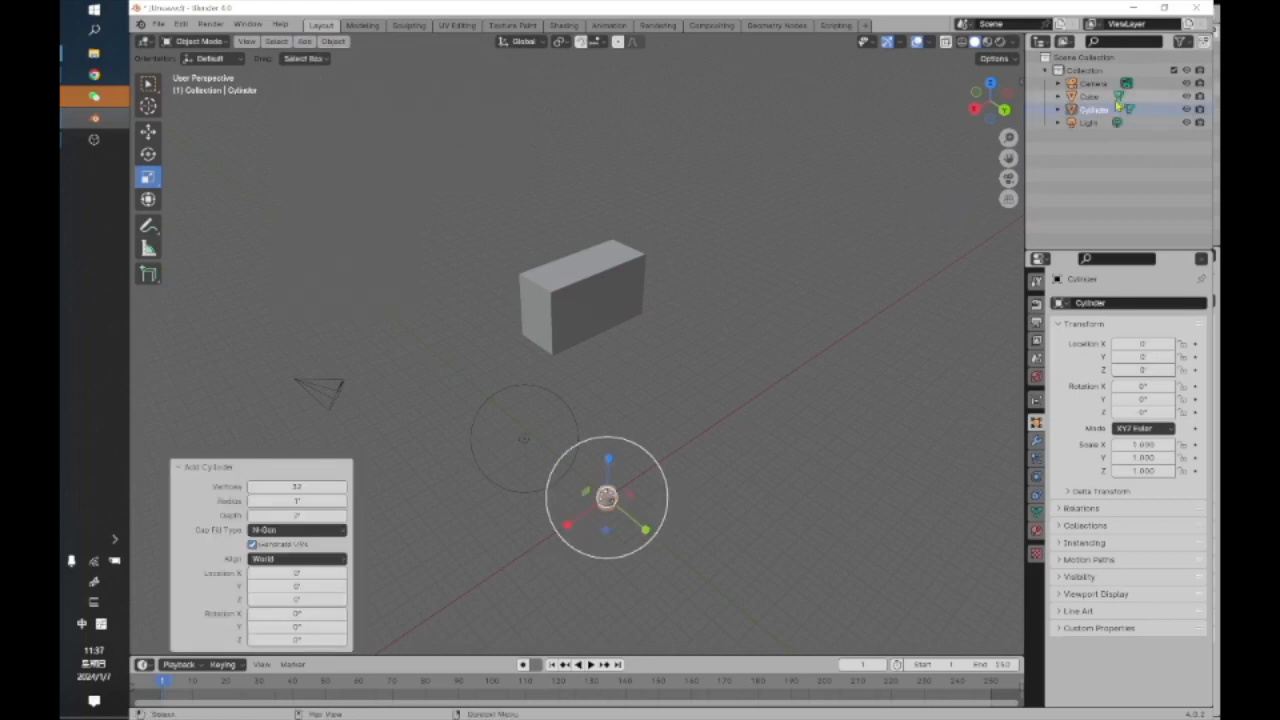
{"action": "left_click", "coordinate": [793, 396]}
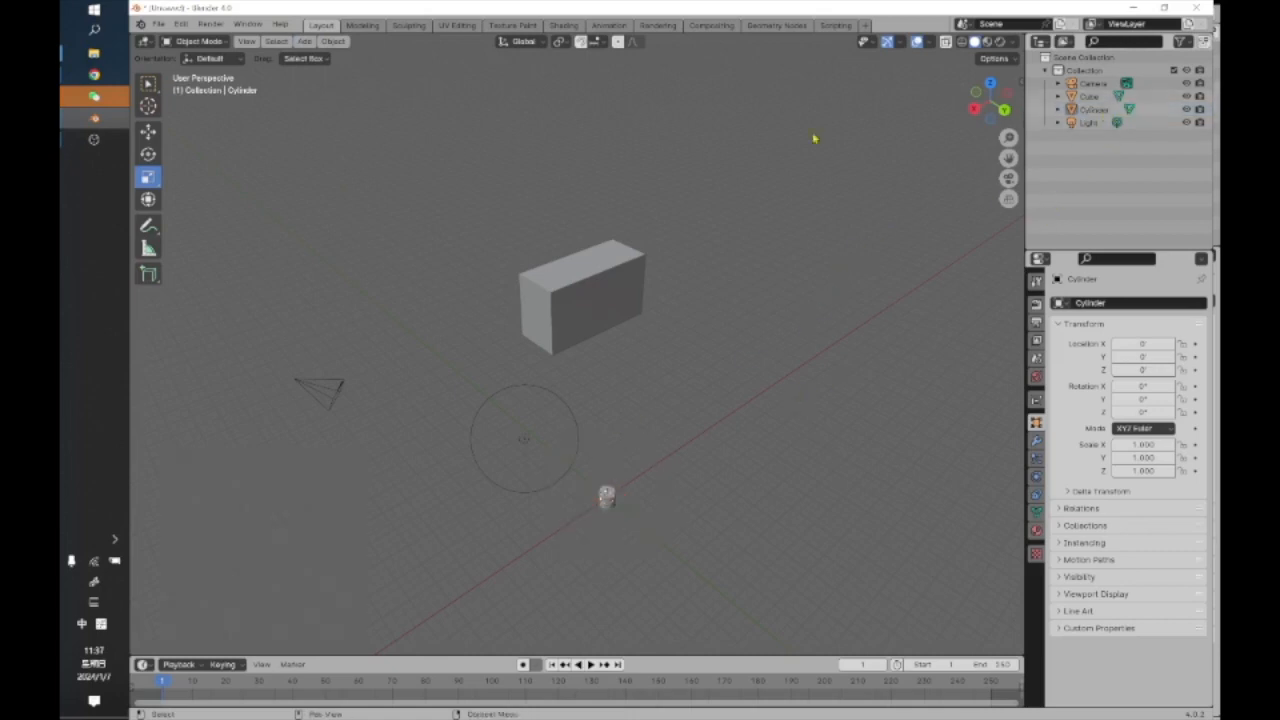
Expand the Light, Cylinder and Cube entries in the Outliner down to the cube's material, and collapse the Cube entry and the whole Collection.
{"action": "left_click", "coordinate": [1060, 122]}
{"action": "left_click", "coordinate": [1062, 113]}
{"action": "left_click", "coordinate": [1057, 97]}
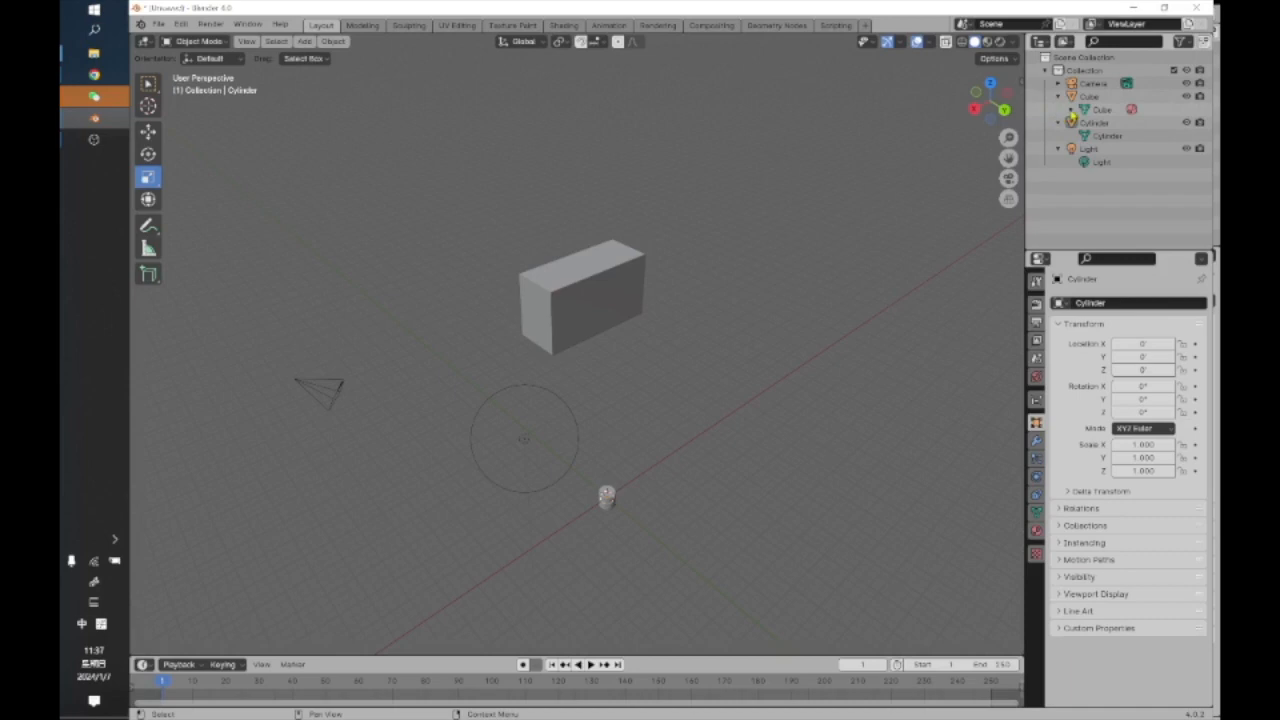
{"action": "left_click", "coordinate": [1072, 110]}
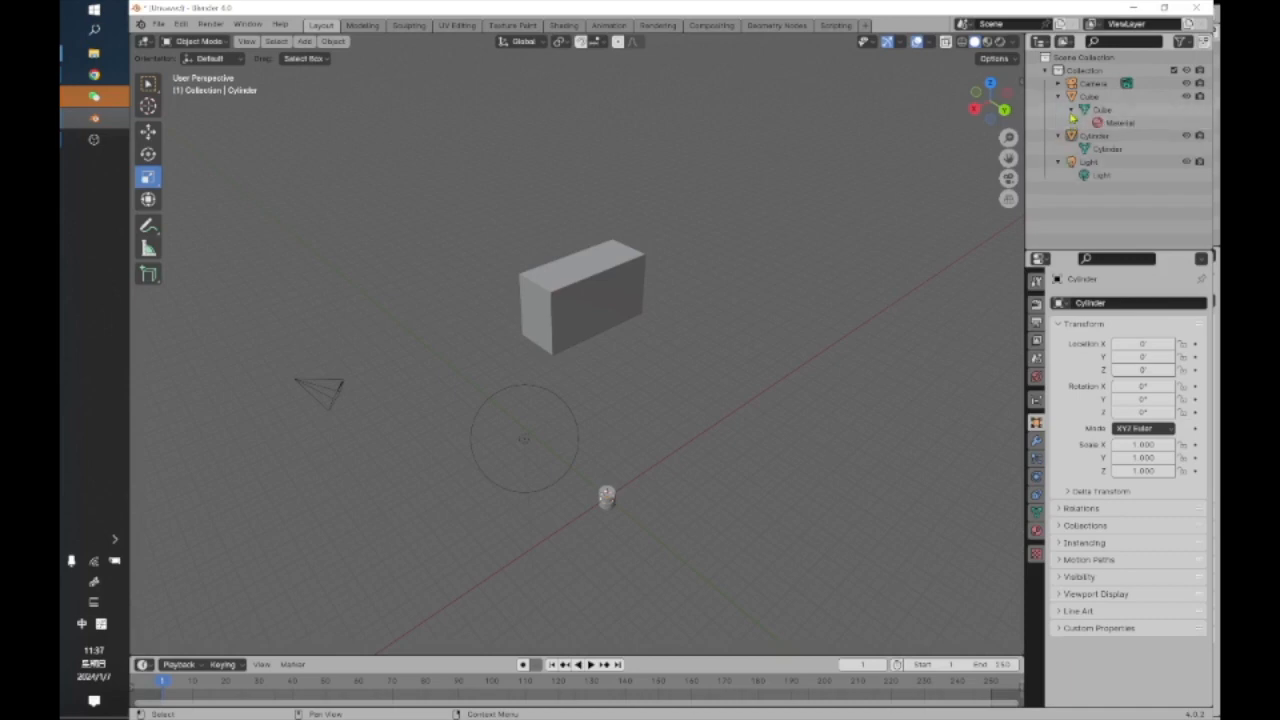
{"action": "left_click", "coordinate": [1072, 111]}
{"action": "left_click", "coordinate": [1058, 97]}
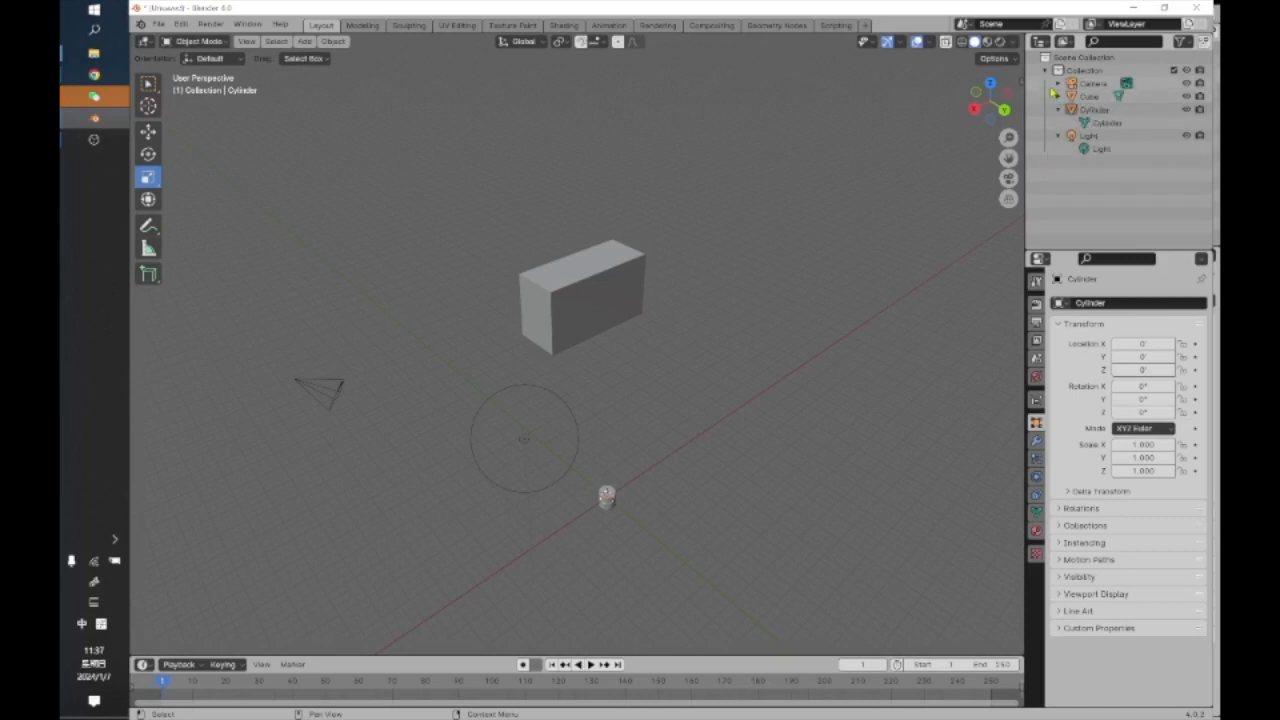
{"action": "left_click", "coordinate": [1046, 70]}
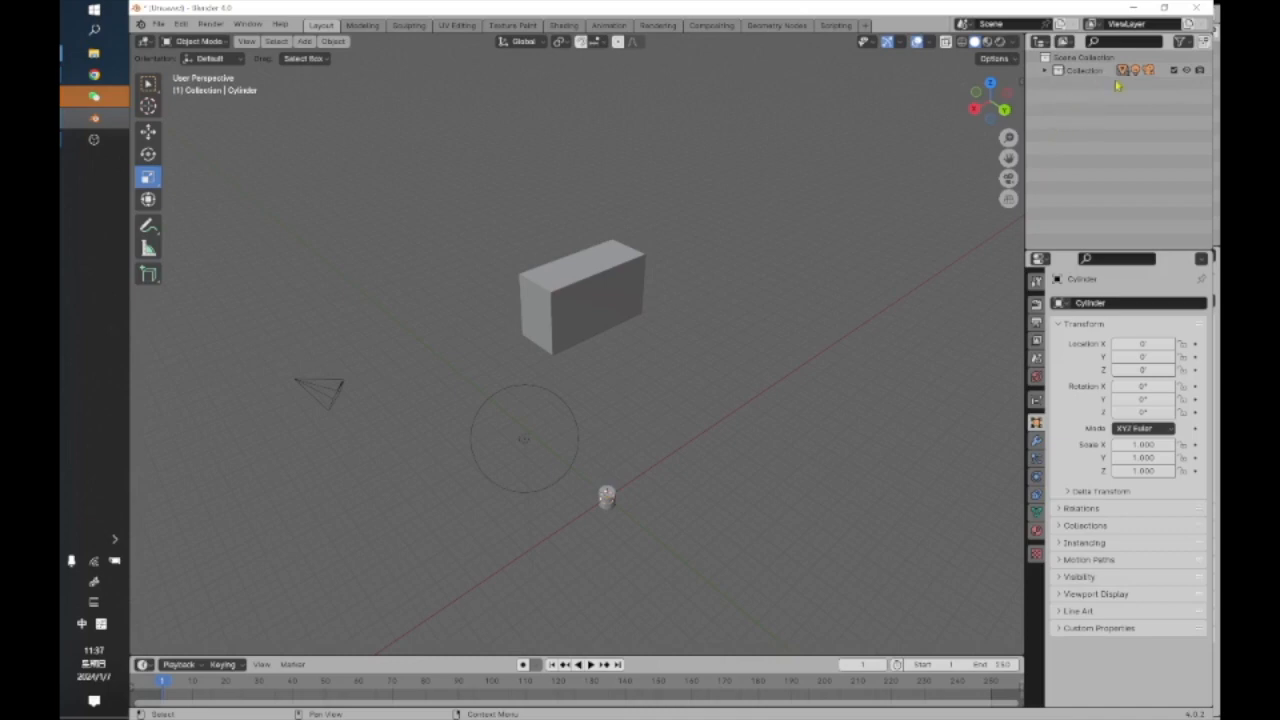
Enable the Selectable restriction toggle in the Outliner's filter options and expand the Collection.
{"action": "left_click", "coordinate": [1181, 42]}
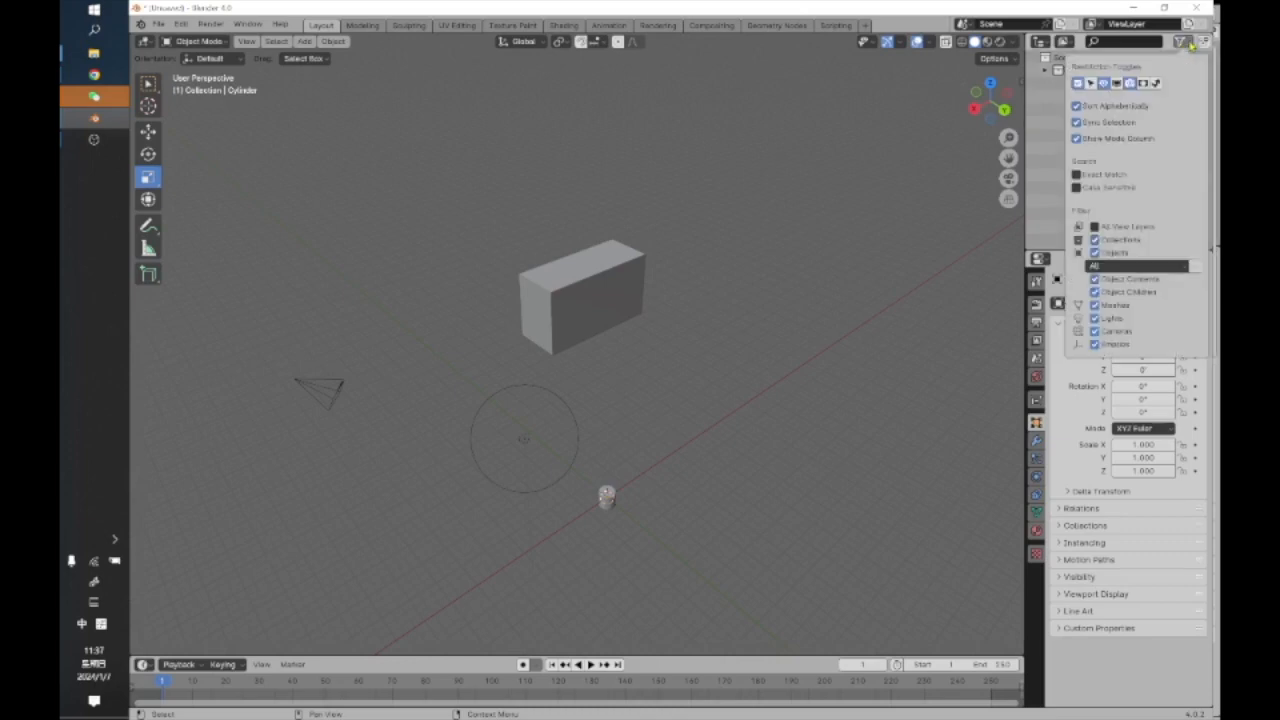
{"action": "left_click", "coordinate": [1090, 84]}
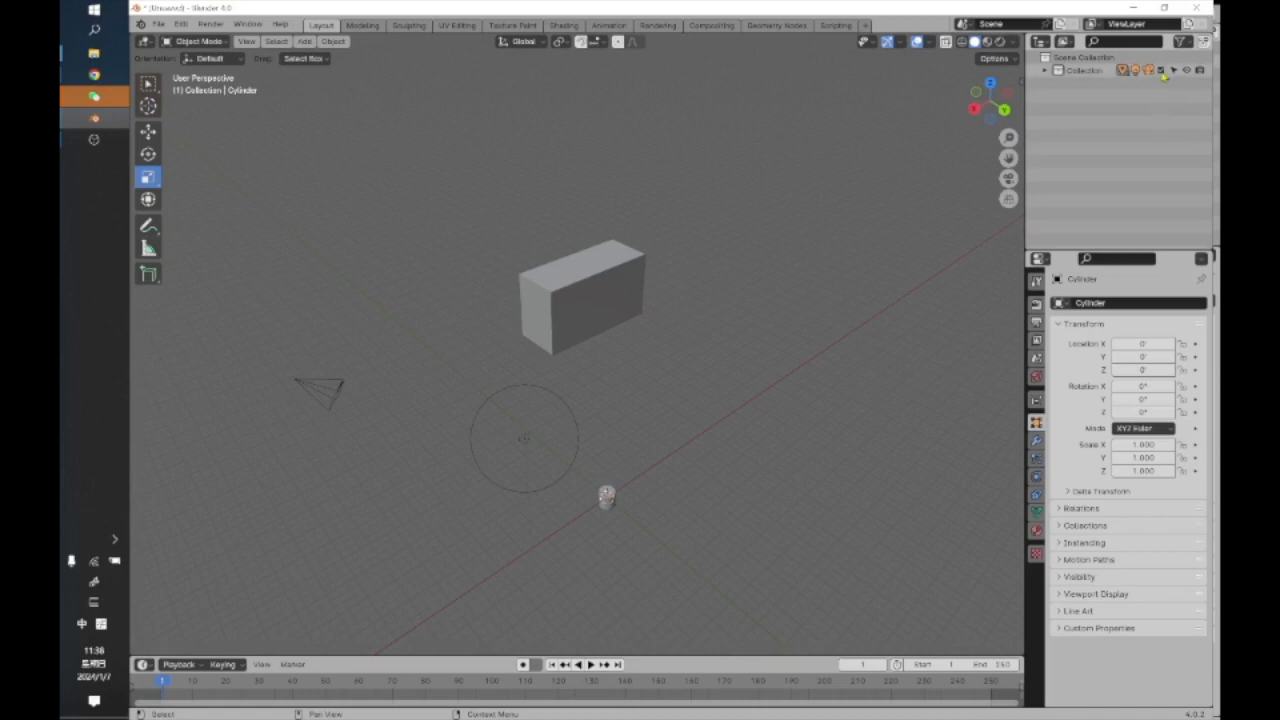
{"action": "left_click", "coordinate": [1046, 71]}
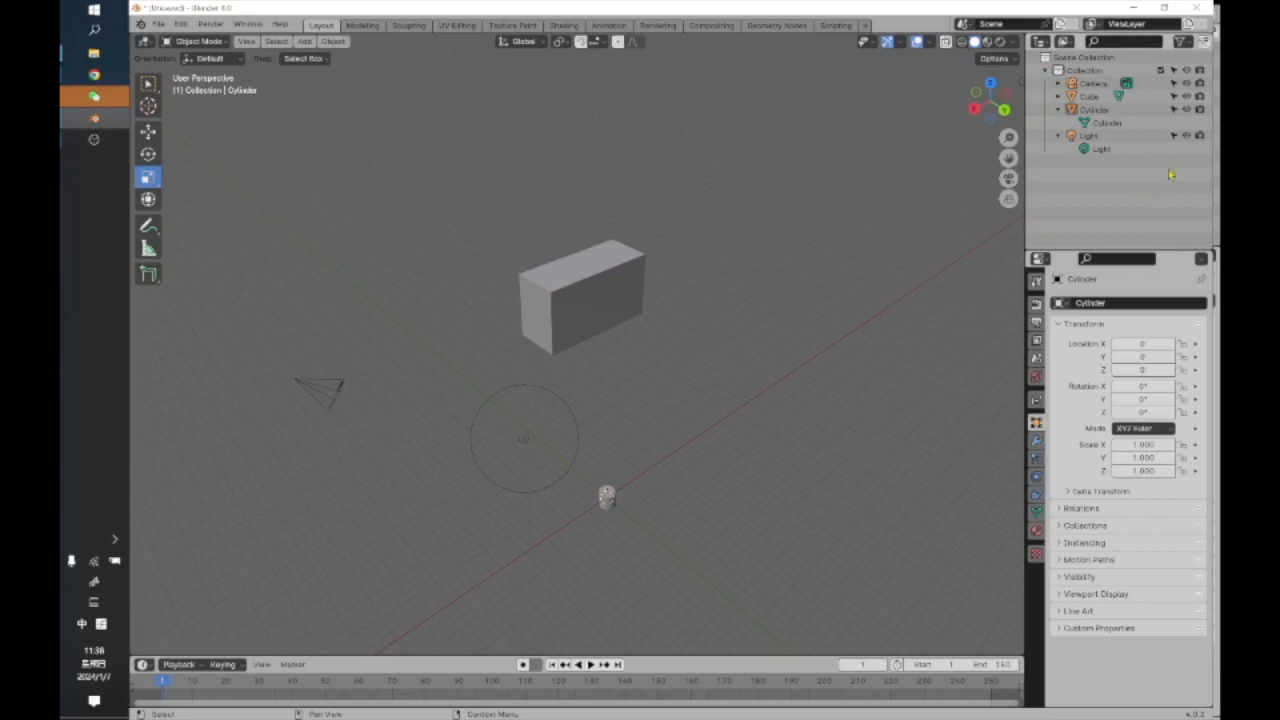
Hide and show the Collection, the cube, the cylinder and the light one after another from the Outliner.
{"action": "left_click", "coordinate": [1188, 72]}
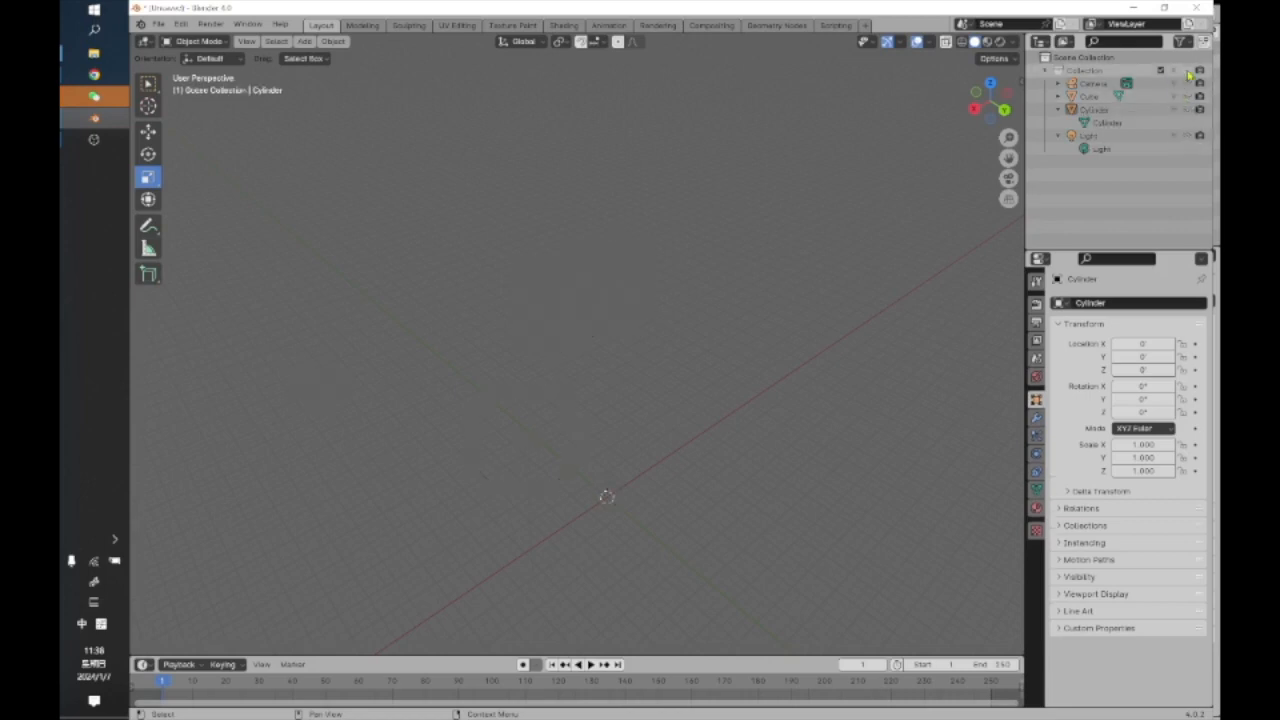
{"action": "left_click", "coordinate": [1188, 72]}
{"action": "left_click", "coordinate": [1188, 72]}
{"action": "left_click", "coordinate": [1188, 72]}
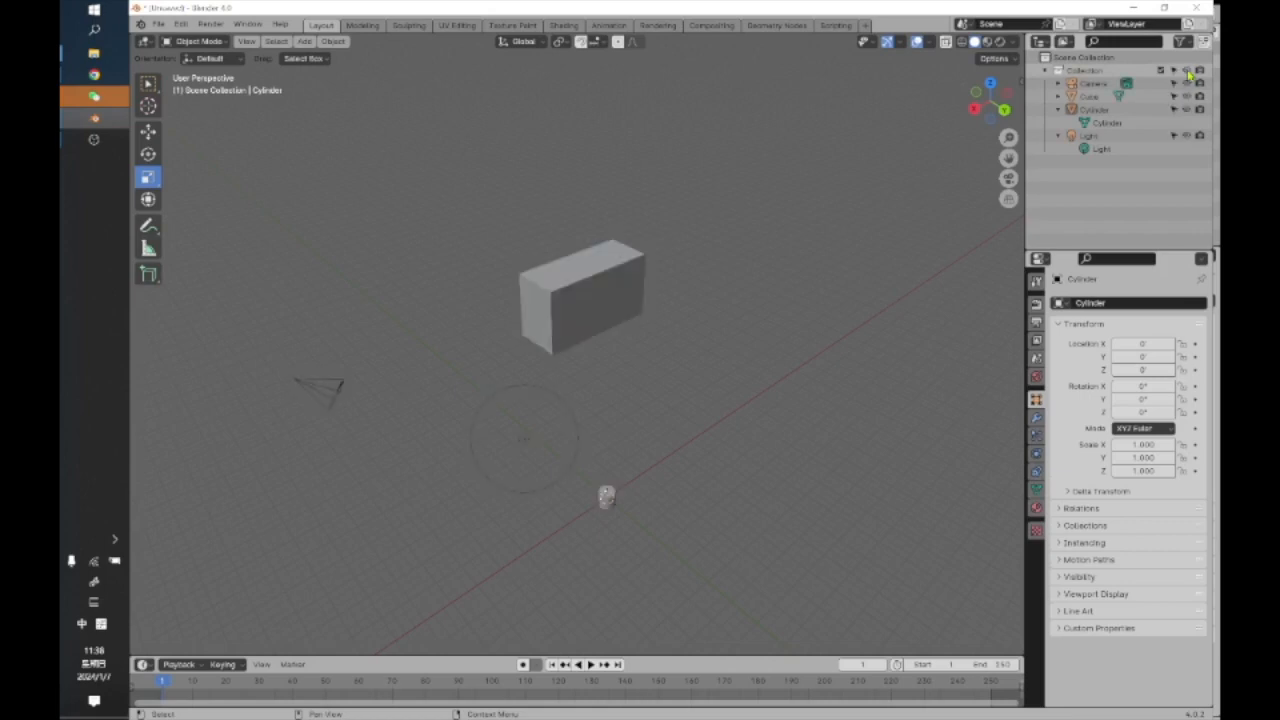
{"action": "left_click", "coordinate": [1187, 96]}
{"action": "left_click", "coordinate": [1187, 96]}
{"action": "left_click", "coordinate": [1187, 109]}
{"action": "left_click", "coordinate": [1187, 109]}
{"action": "left_click", "coordinate": [1188, 137]}
{"action": "left_click", "coordinate": [1188, 137]}
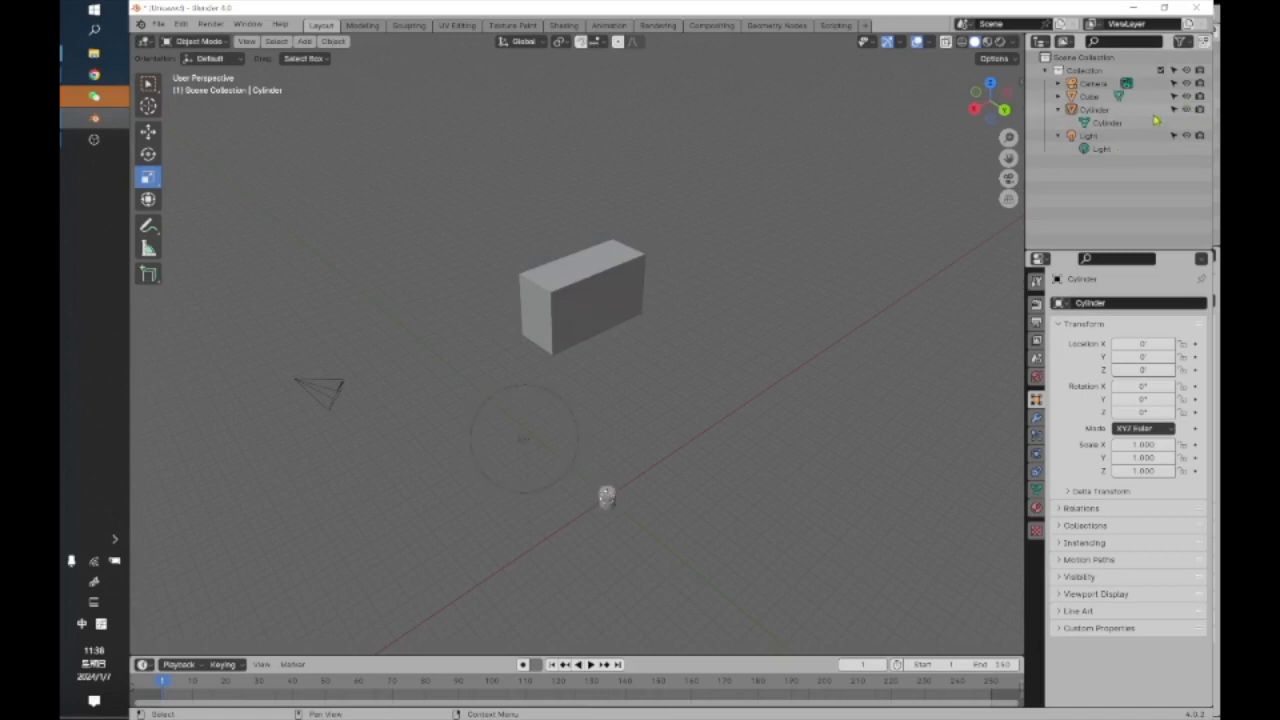
Select the cube and the cylinder in turn in the viewport, reselect the cube, and make the cylinder unselectable.
{"action": "scroll", "coordinate": [711, 284], "scroll_direction": "up", "scroll_amount": 4}
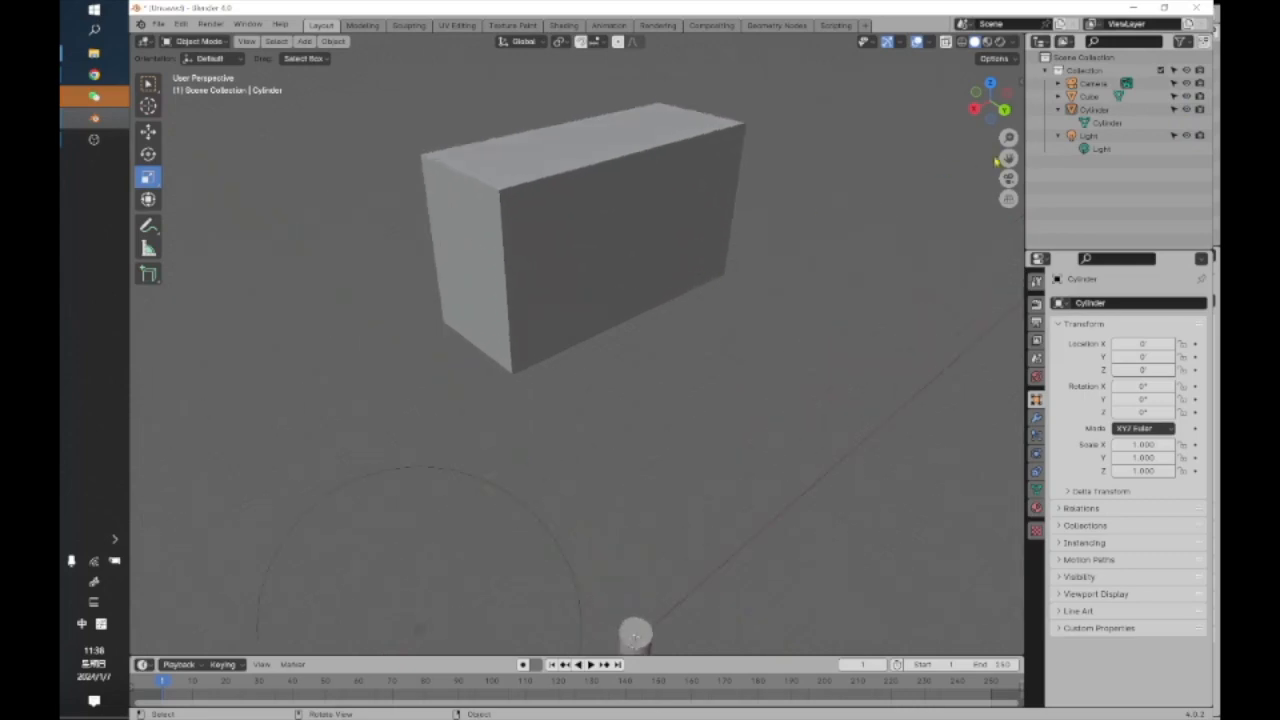
{"action": "left_click", "coordinate": [678, 194]}
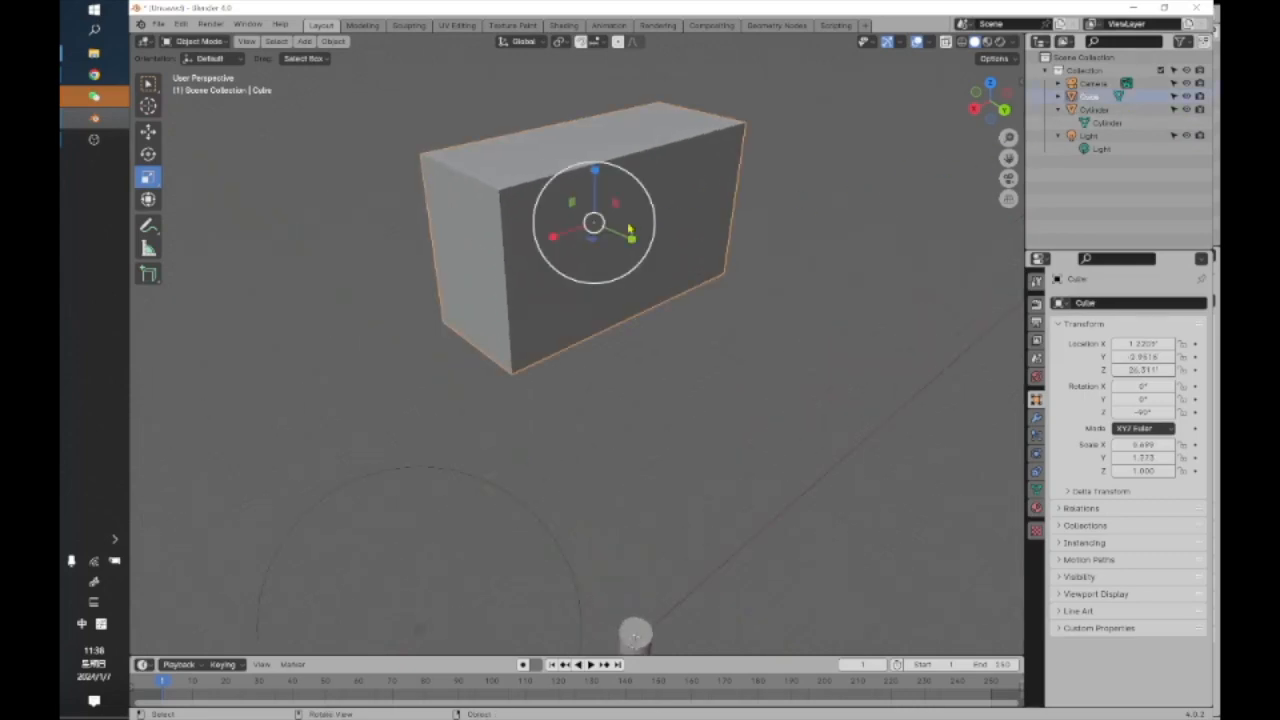
{"action": "scroll", "coordinate": [706, 302], "scroll_direction": "down", "scroll_amount": 1}
{"action": "left_click", "coordinate": [632, 600]}
{"action": "left_click", "coordinate": [601, 242]}
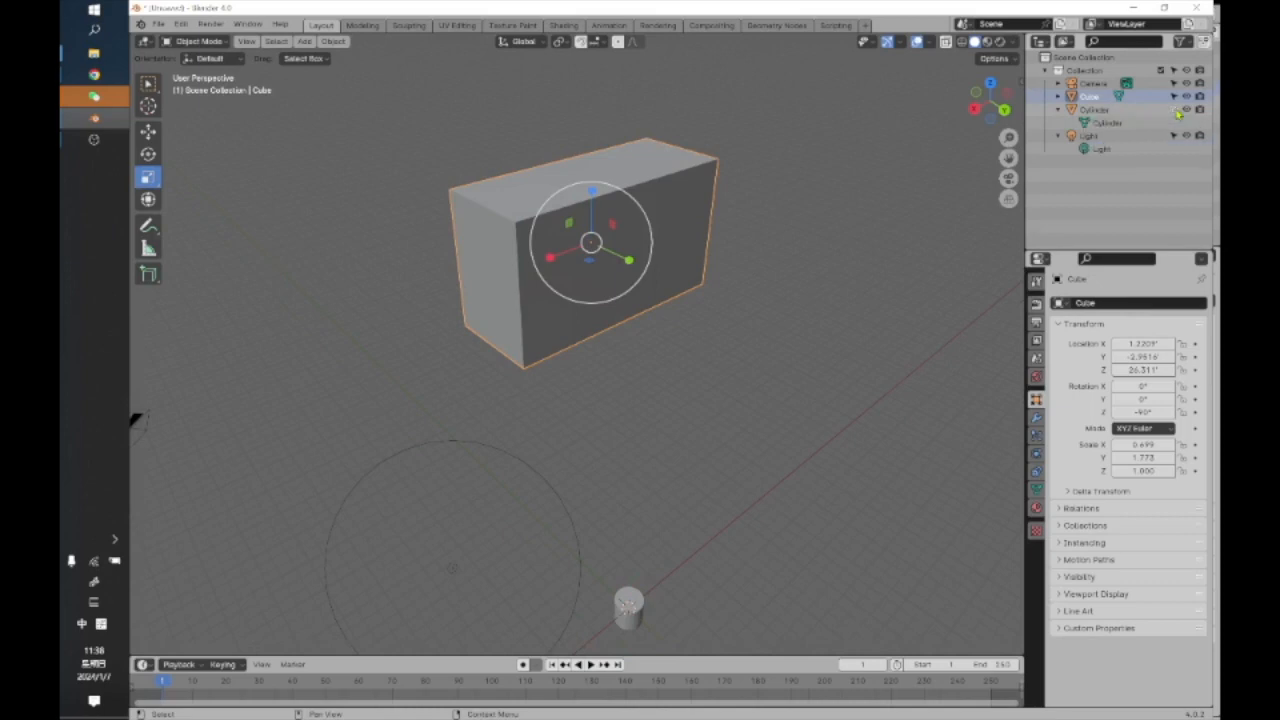
Try to box-select the cube together with the unselectable cylinder.
{"action": "left_click", "coordinate": [851, 221]}
{"action": "left_click_drag", "start_coordinate": [677, 237], "coordinate": [905, 176]}
{"action": "left_click_drag", "start_coordinate": [331, 91], "coordinate": [891, 407]}
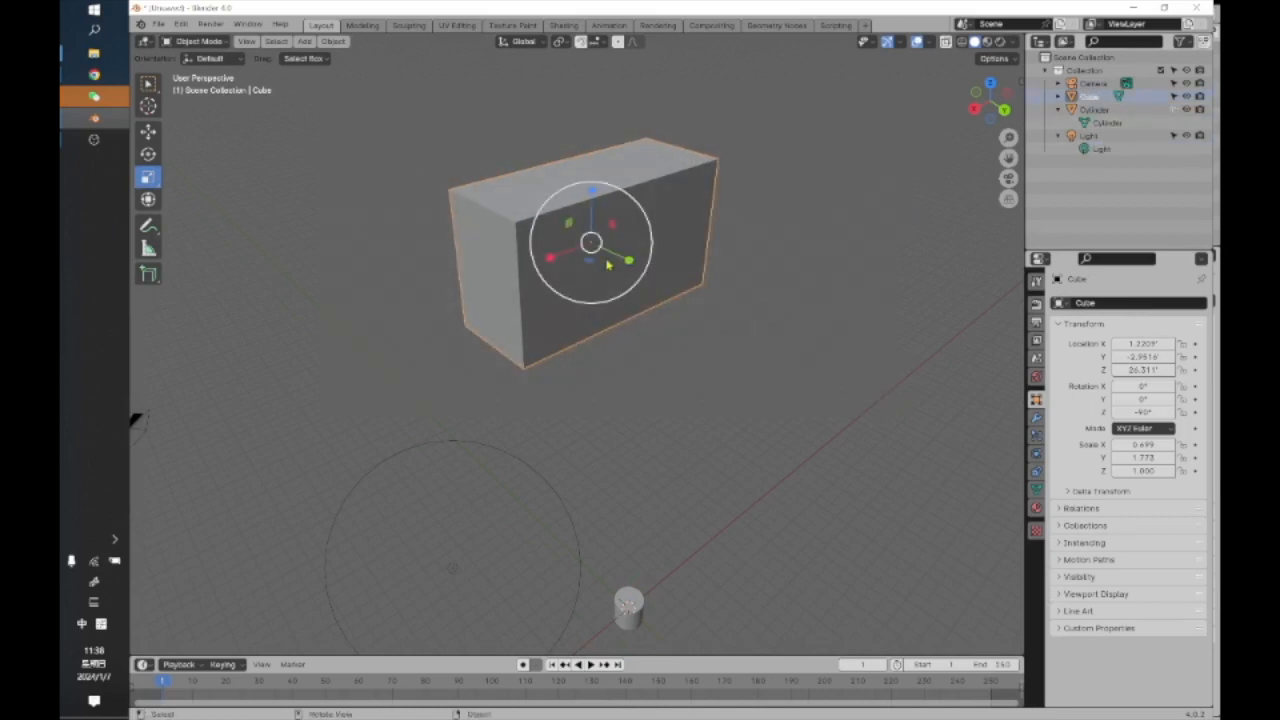
Reselect the cube, stretch it strongly along the global Y axis, and undo the resize.
{"action": "left_click", "coordinate": [834, 314]}
{"action": "left_click", "coordinate": [662, 224]}
{"action": "left_click_drag", "start_coordinate": [626, 261], "coordinate": [880, 346]}
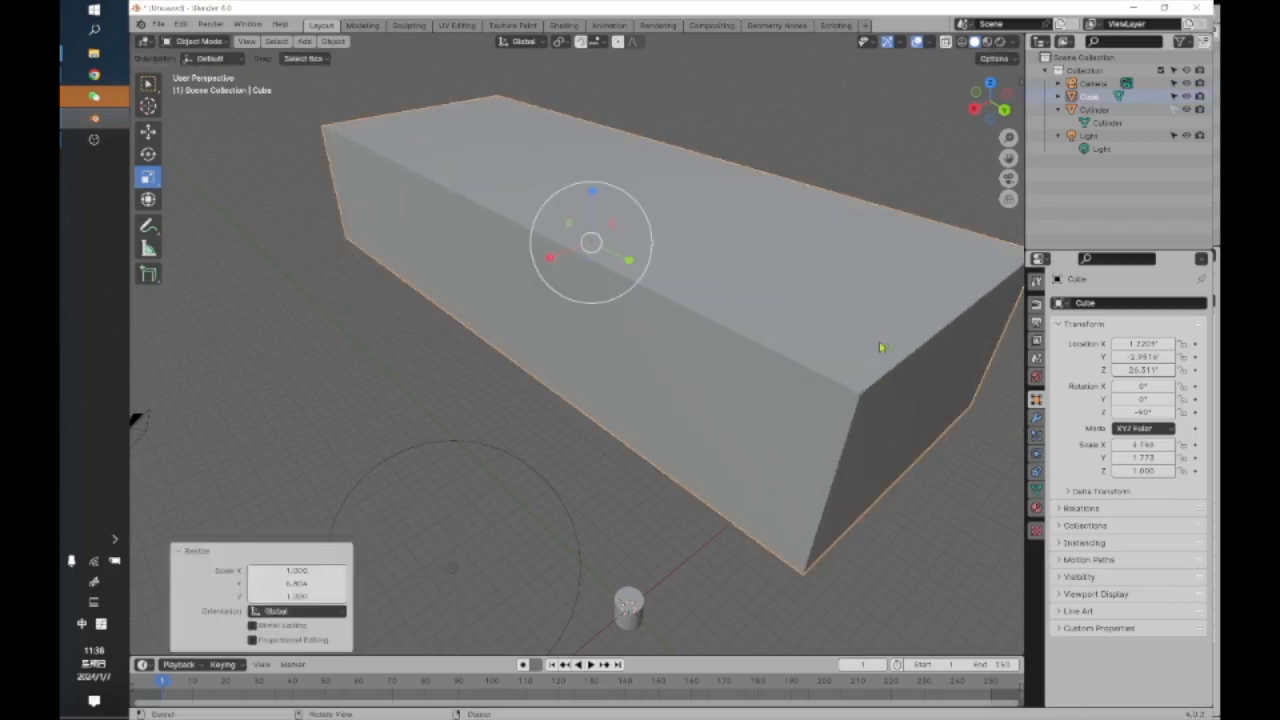
{"action": "key", "text": "ctrl+z"}
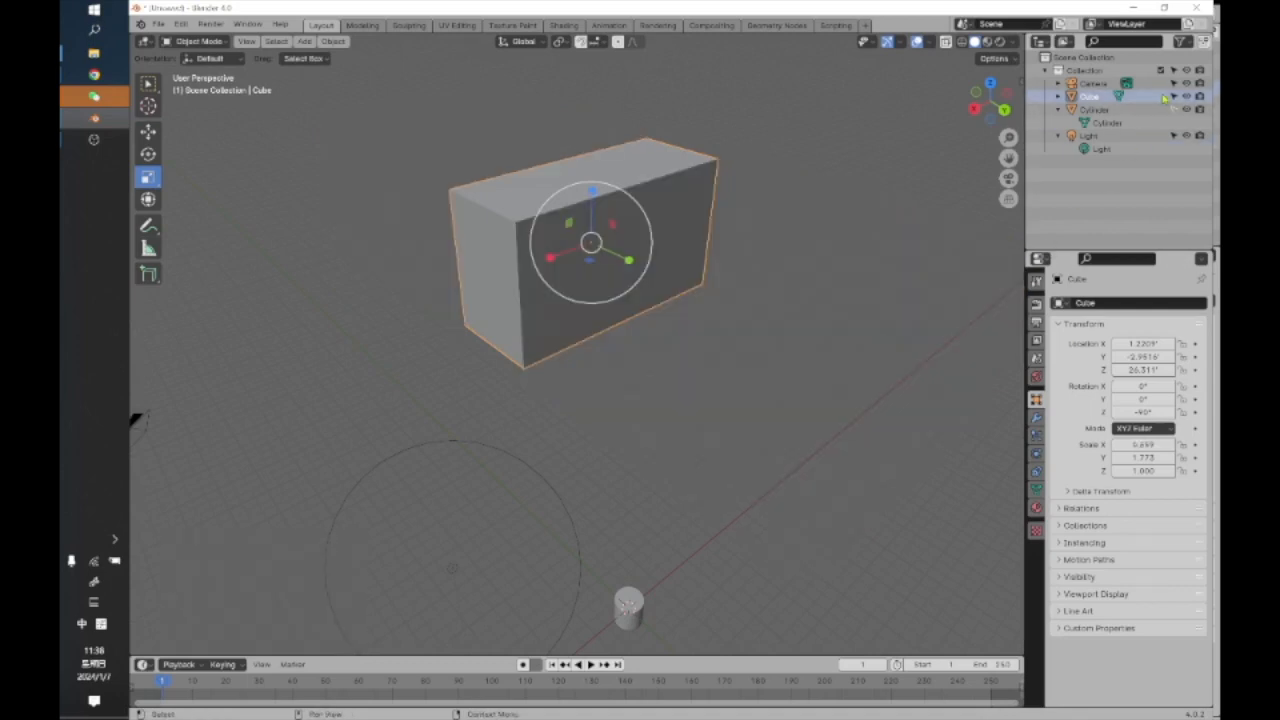
Make the cube unselectable in the Outliner and try to box-select it in the viewport.
{"action": "left_click", "coordinate": [1175, 99]}
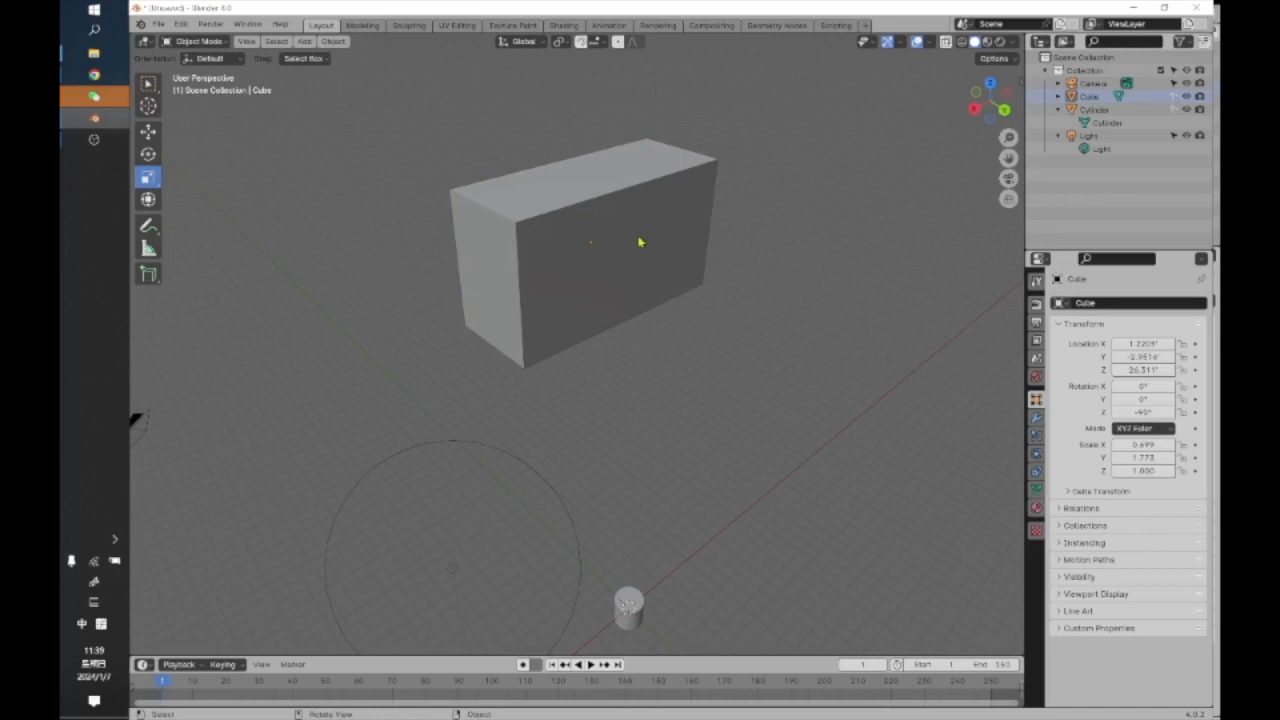
{"action": "left_click_drag", "start_coordinate": [412, 121], "coordinate": [798, 378]}
{"action": "left_click_drag", "start_coordinate": [366, 122], "coordinate": [796, 430]}
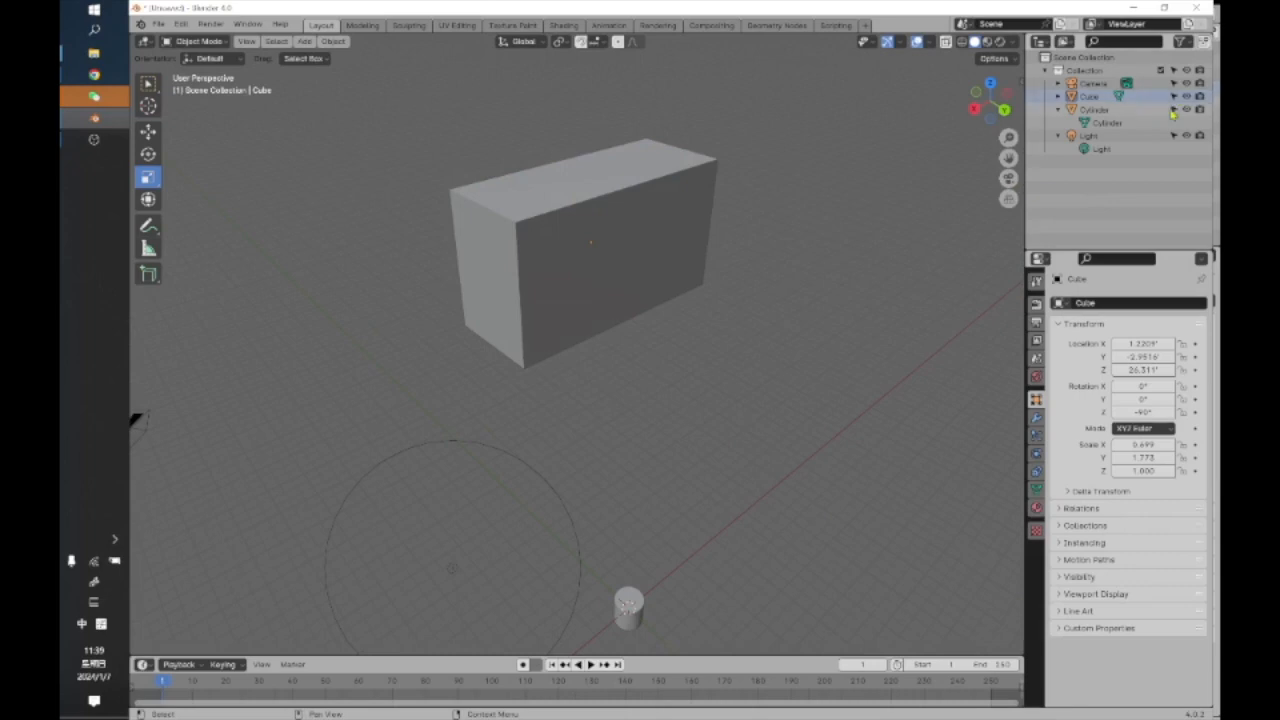
{"action": "scroll", "coordinate": [632, 401], "scroll_direction": "down", "scroll_amount": 4}
{"action": "scroll", "coordinate": [634, 401], "scroll_direction": "up", "scroll_amount": 2}
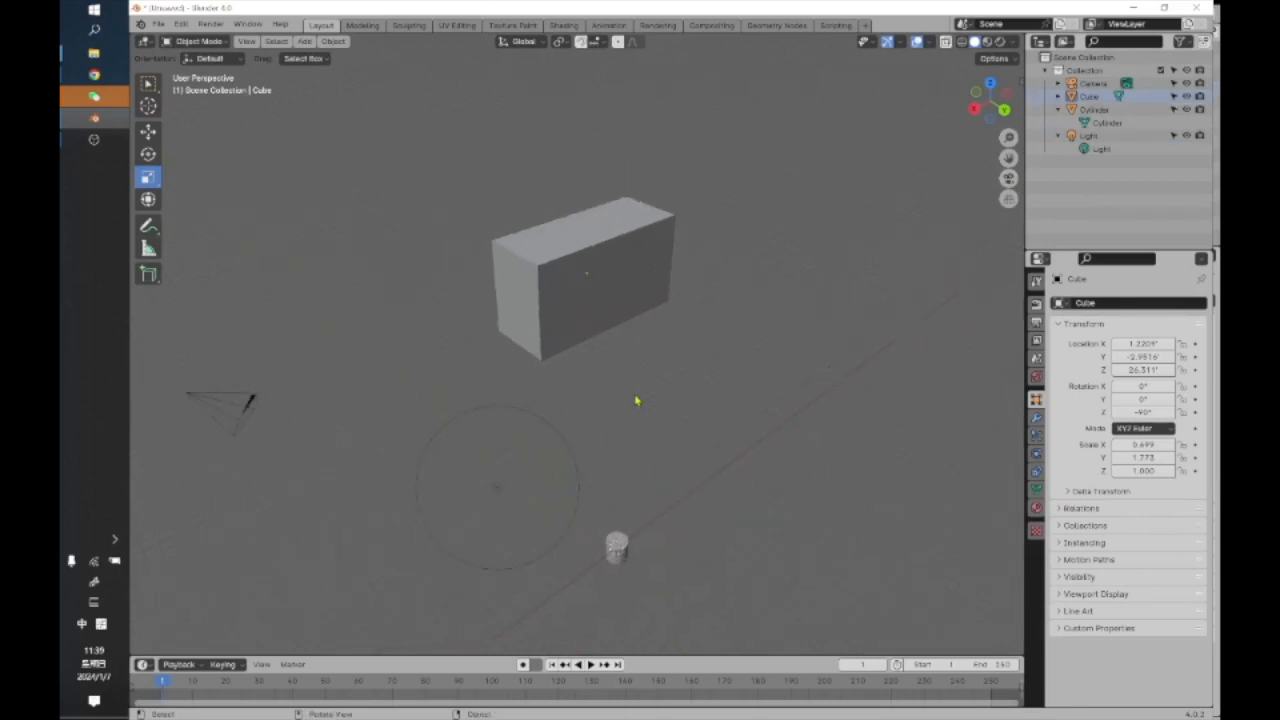
{"action": "scroll", "coordinate": [637, 400], "scroll_direction": "down", "scroll_amount": 2}
{"action": "scroll", "coordinate": [637, 400], "scroll_direction": "up", "scroll_amount": 2}
{"action": "scroll", "coordinate": [690, 268], "scroll_direction": "up", "scroll_amount": 1}
{"action": "scroll", "coordinate": [690, 268], "scroll_direction": "down", "scroll_amount": 1}
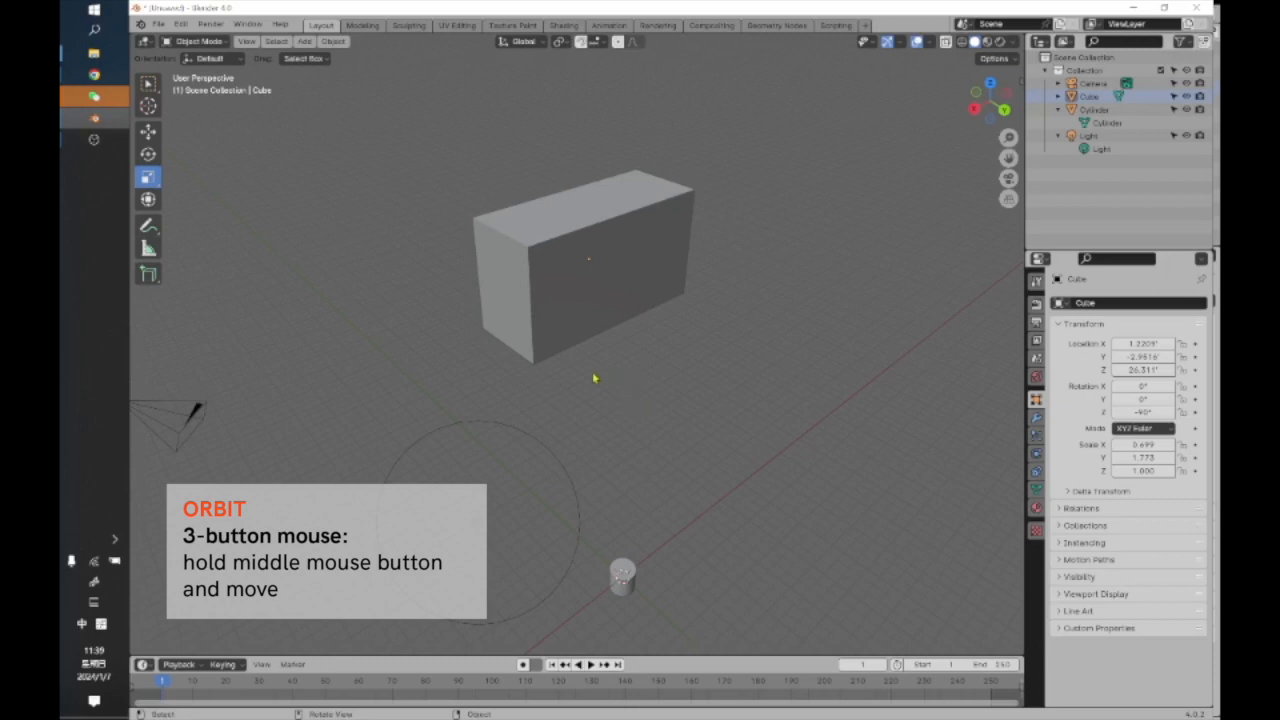
Orbit the viewport around the cube and cylinder to view them from above and from the side.
{"action": "middle_click_drag", "start_coordinate": [591, 380], "coordinate": [598, 350]}
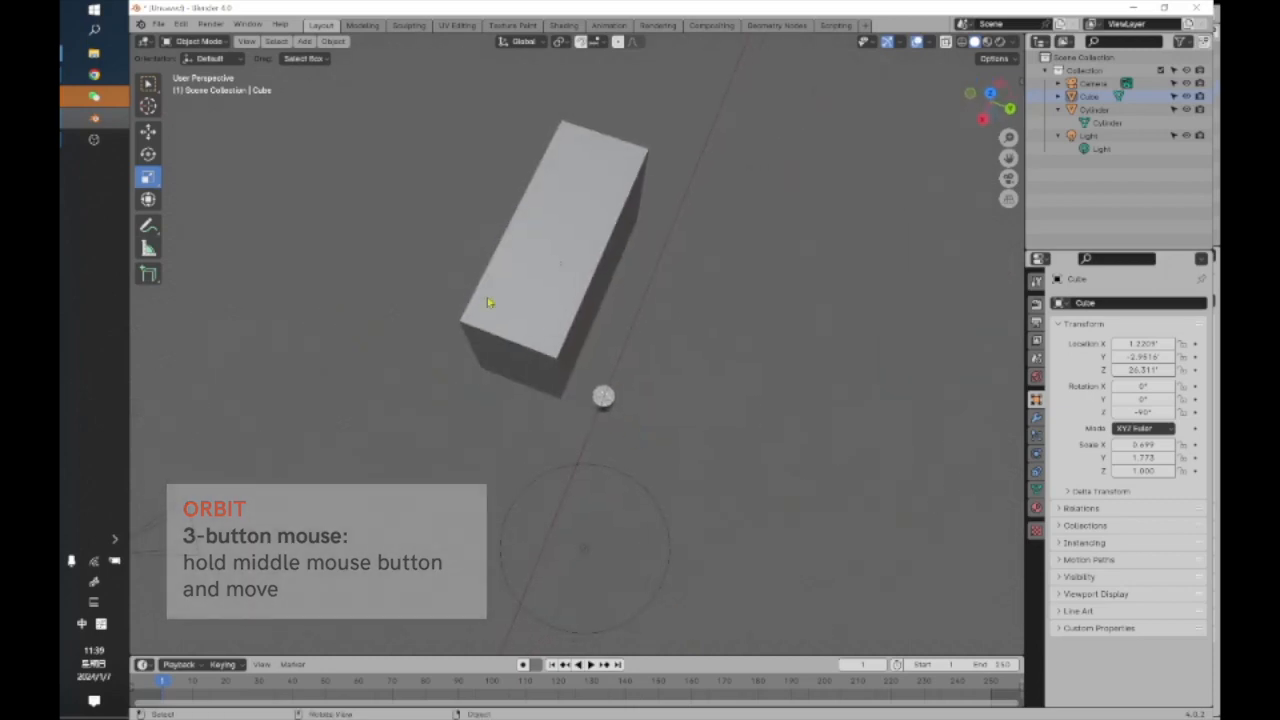
{"action": "left_click_drag", "start_coordinate": [680, 406], "coordinate": [610, 360], "text": "alt"}
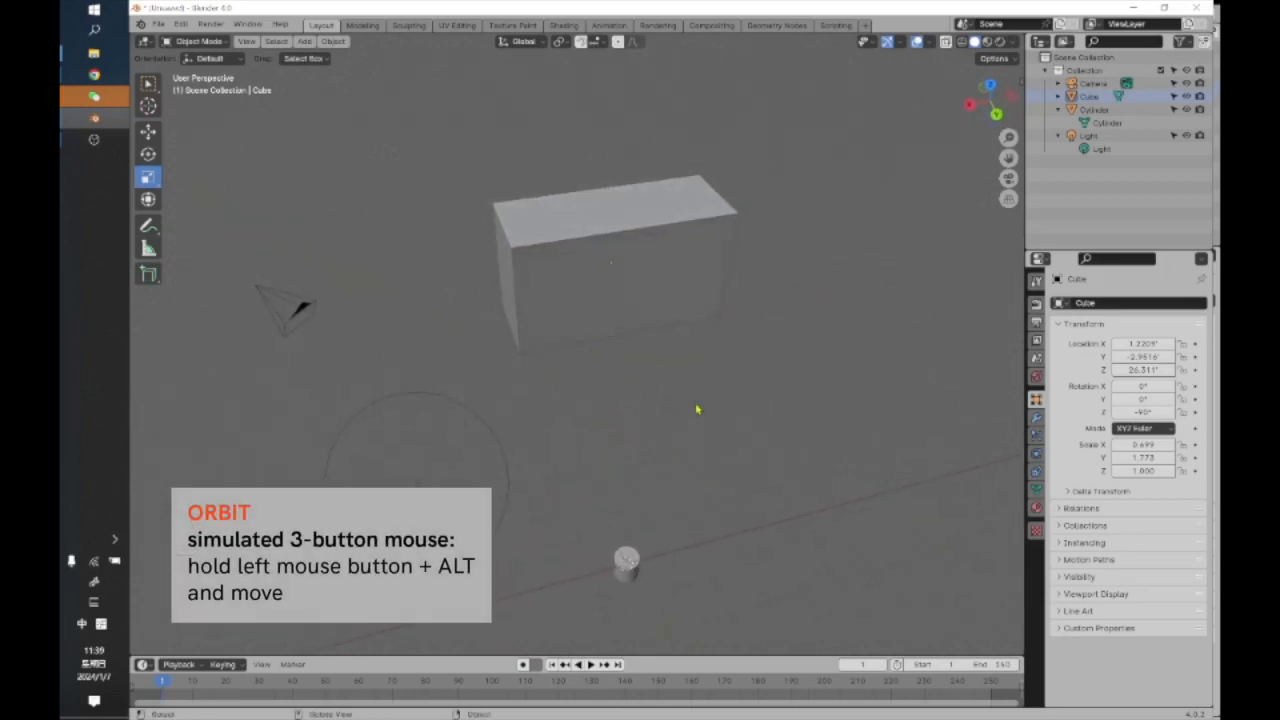
{"action": "key", "text": "alt"}
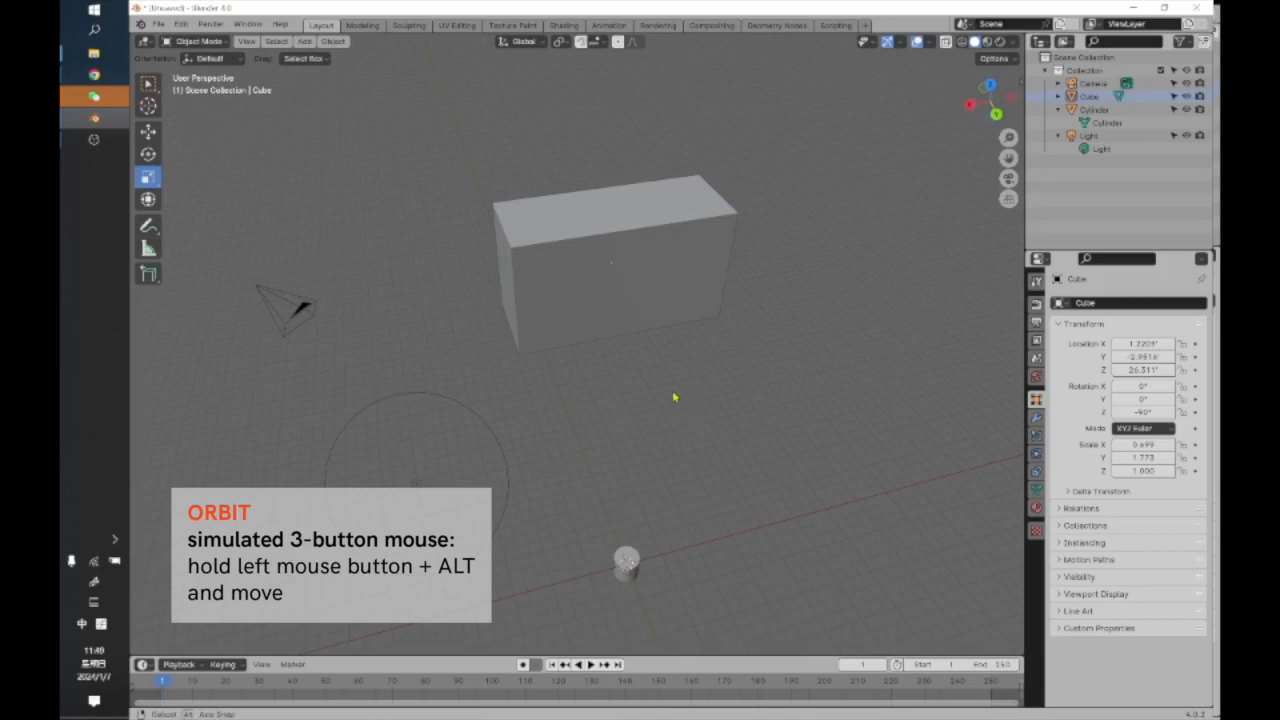
{"action": "mouse_move", "coordinate": [674, 397]}
{"action": "left_mouse_down", "text": "alt"}
{"action": "mouse_move", "coordinate": [677, 420]}
{"action": "mouse_move", "coordinate": [540, 383]}
{"action": "mouse_move", "coordinate": [597, 209]}
{"action": "mouse_move", "coordinate": [650, 437]}
{"action": "mouse_move", "coordinate": [423, 374]}
{"action": "mouse_move", "coordinate": [403, 274]}
{"action": "mouse_move", "coordinate": [546, 214]}
{"action": "mouse_move", "coordinate": [652, 368]}
{"action": "mouse_move", "coordinate": [589, 443]}
{"action": "mouse_move", "coordinate": [294, 374]}
{"action": "mouse_move", "coordinate": [306, 249]}
{"action": "mouse_move", "coordinate": [570, 243]}
{"action": "mouse_move", "coordinate": [631, 386]}
{"action": "mouse_move", "coordinate": [426, 414]}
{"action": "mouse_move", "coordinate": [406, 343]}
{"action": "mouse_move", "coordinate": [533, 312]}
{"action": "mouse_move", "coordinate": [577, 320]}
{"action": "mouse_move", "coordinate": [668, 399]}
{"action": "left_mouse_up", "text": "alt"}
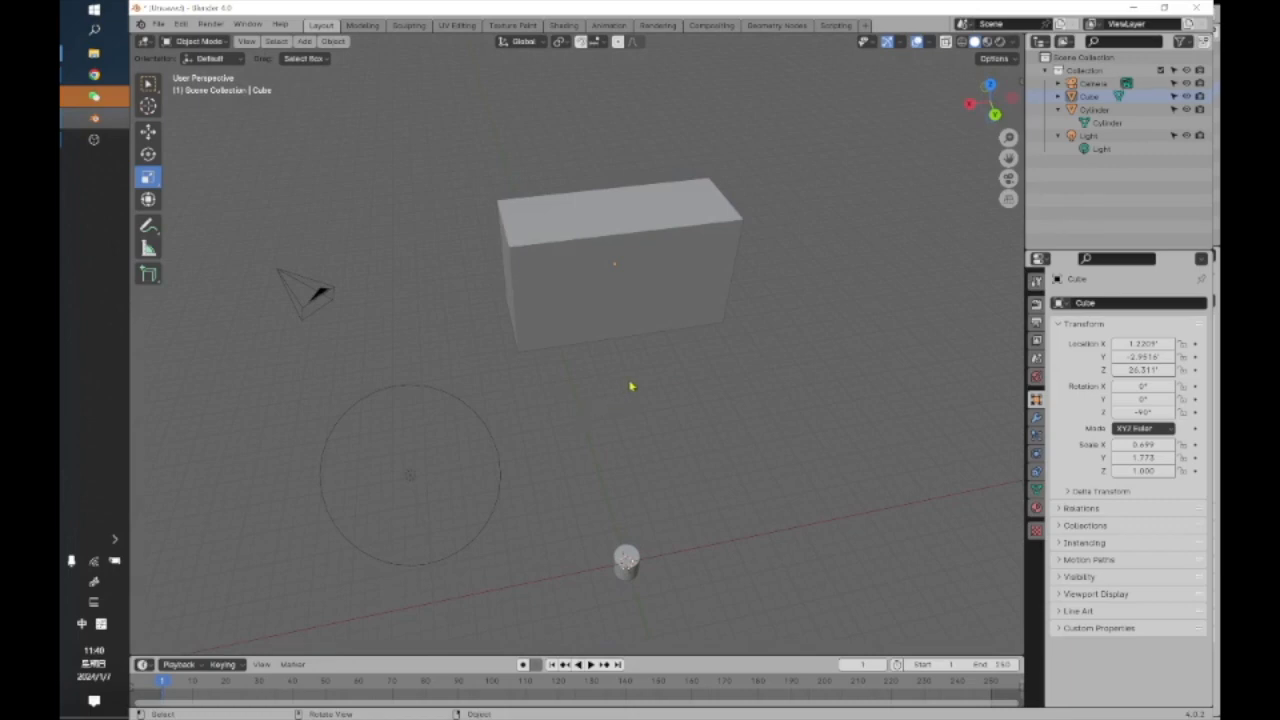
Pan the viewport to shift the cube, cylinder, camera and light across the view.
{"action": "mouse_move", "coordinate": [630, 395]}
{"action": "middle_mouse_down", "text": "shift"}
{"action": "mouse_move", "coordinate": [843, 391]}
{"action": "mouse_move", "coordinate": [303, 394]}
{"action": "mouse_move", "coordinate": [909, 400]}
{"action": "mouse_move", "coordinate": [620, 403]}
{"action": "middle_mouse_up", "text": "shift"}
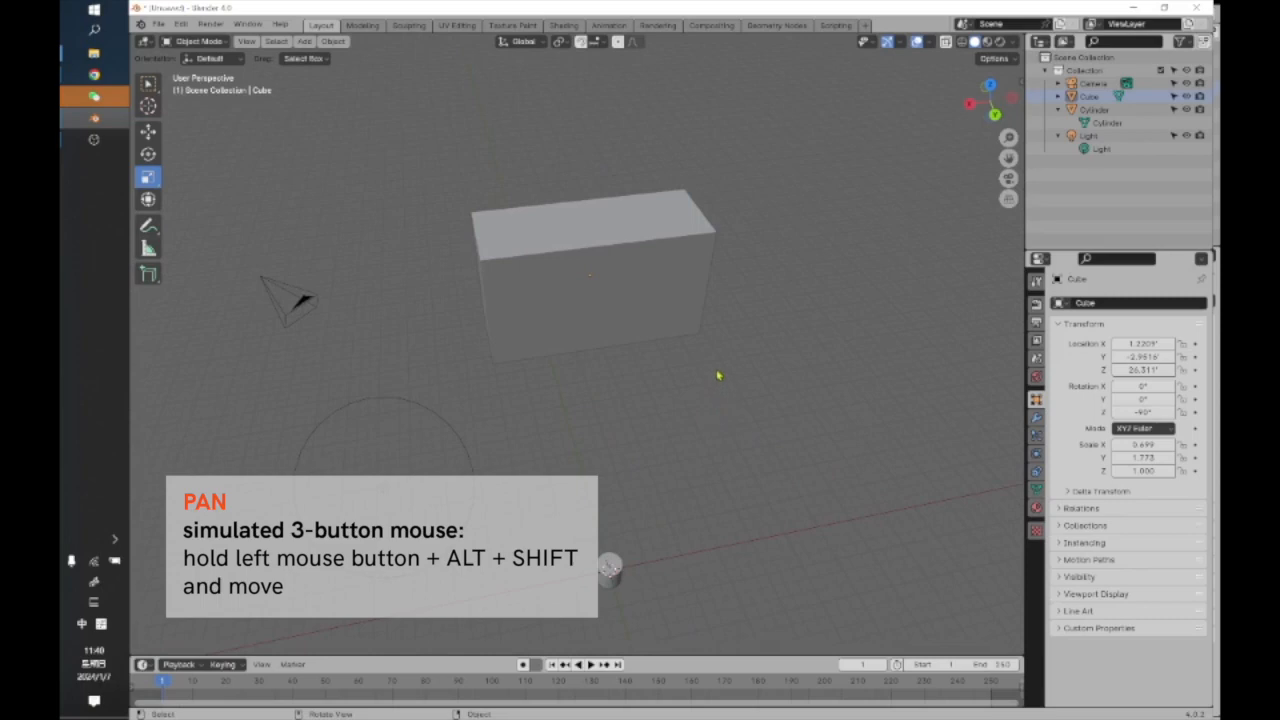
{"action": "key", "text": "alt"}
{"action": "left_click_drag", "start_coordinate": [529, 403], "coordinate": [608, 350], "text": "alt+shift"}
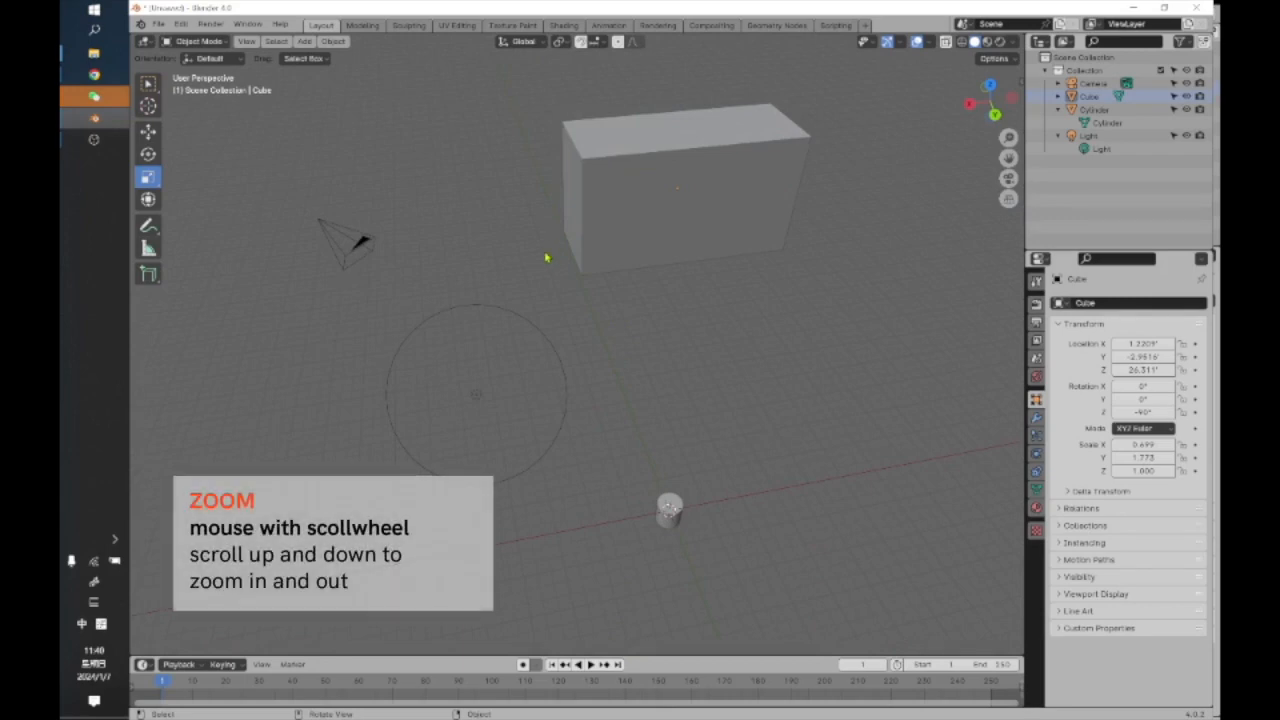
Zoom in close to the objects and back out several times, finishing at the starting distance.
{"action": "scroll", "coordinate": [576, 294], "scroll_direction": "up", "scroll_amount": 5}
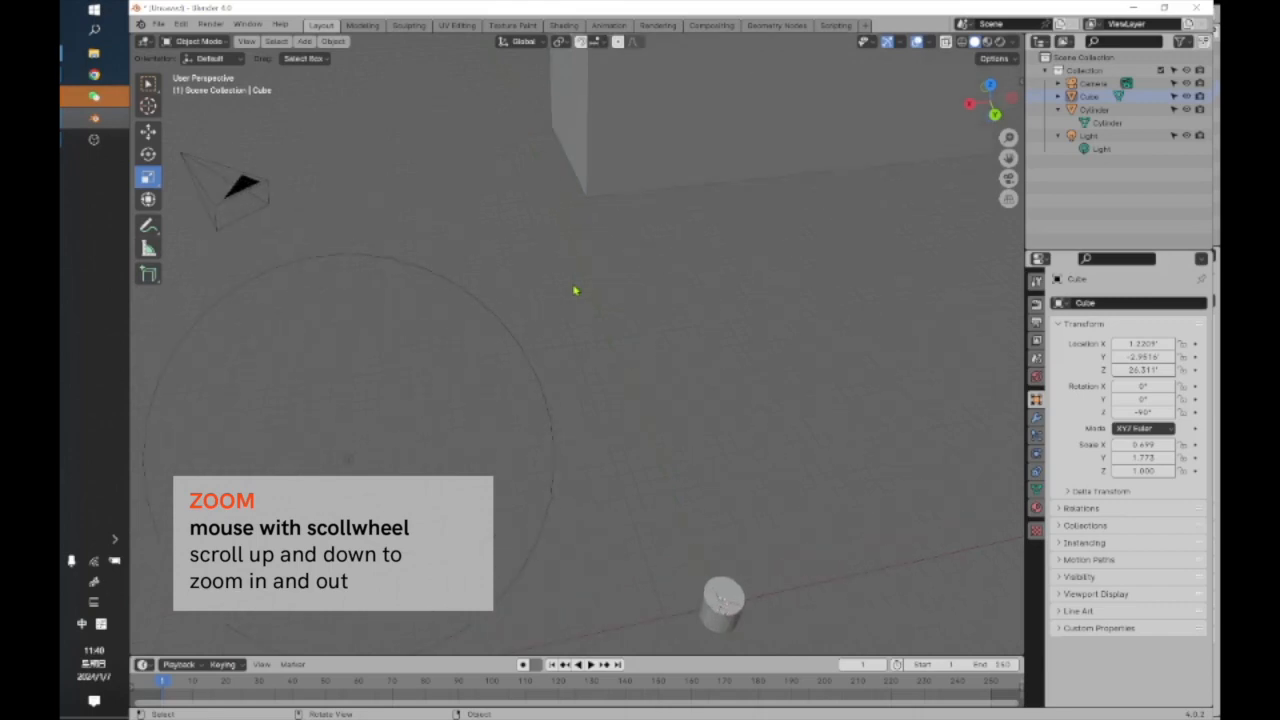
{"action": "scroll", "coordinate": [576, 294], "scroll_direction": "down", "scroll_amount": 6}
{"action": "scroll", "coordinate": [576, 294], "scroll_direction": "up", "scroll_amount": 5}
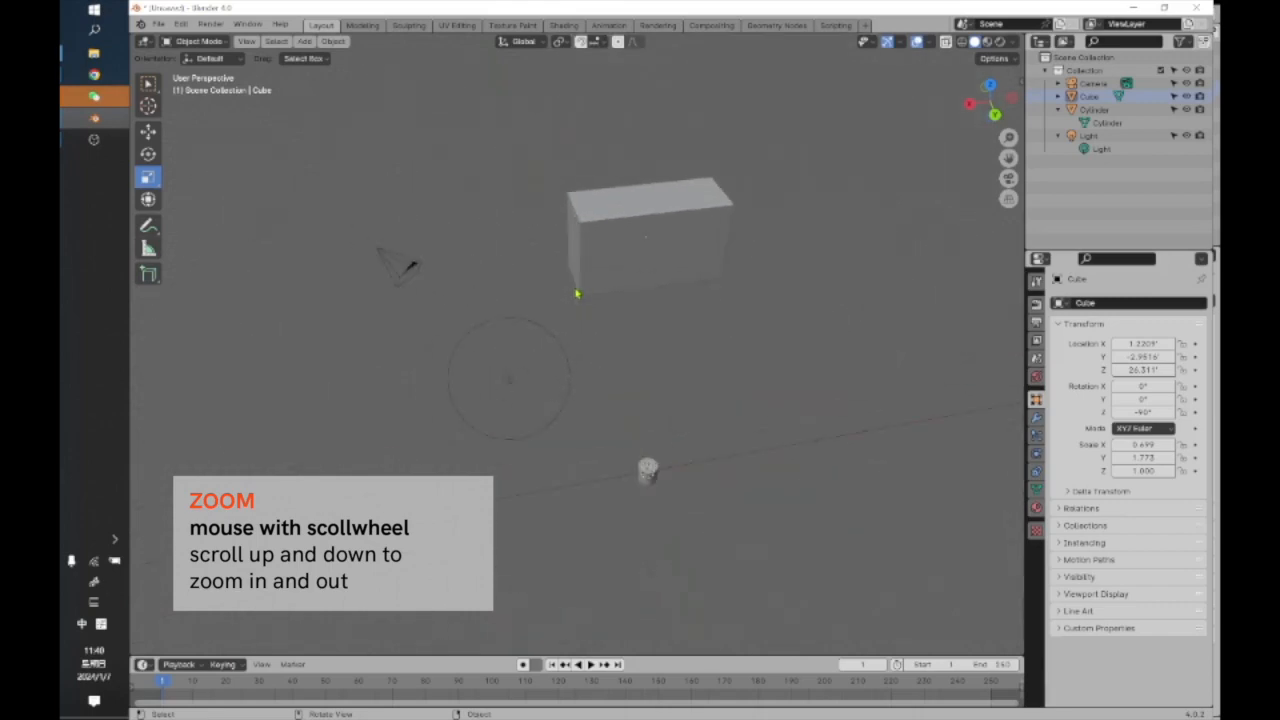
{"action": "scroll", "coordinate": [576, 294], "scroll_direction": "down", "scroll_amount": 6}
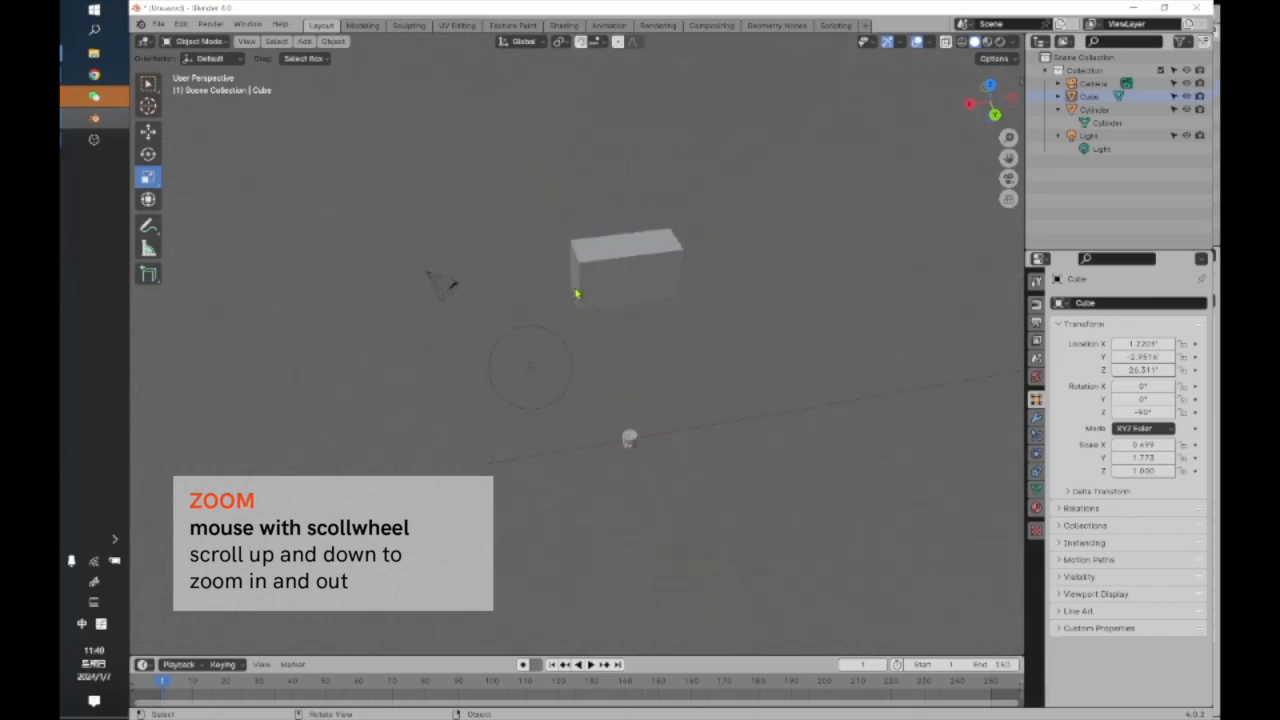
{"action": "scroll", "coordinate": [576, 294], "scroll_direction": "up", "scroll_amount": 3}
{"action": "scroll", "coordinate": [576, 294], "scroll_direction": "up", "scroll_amount": 2}
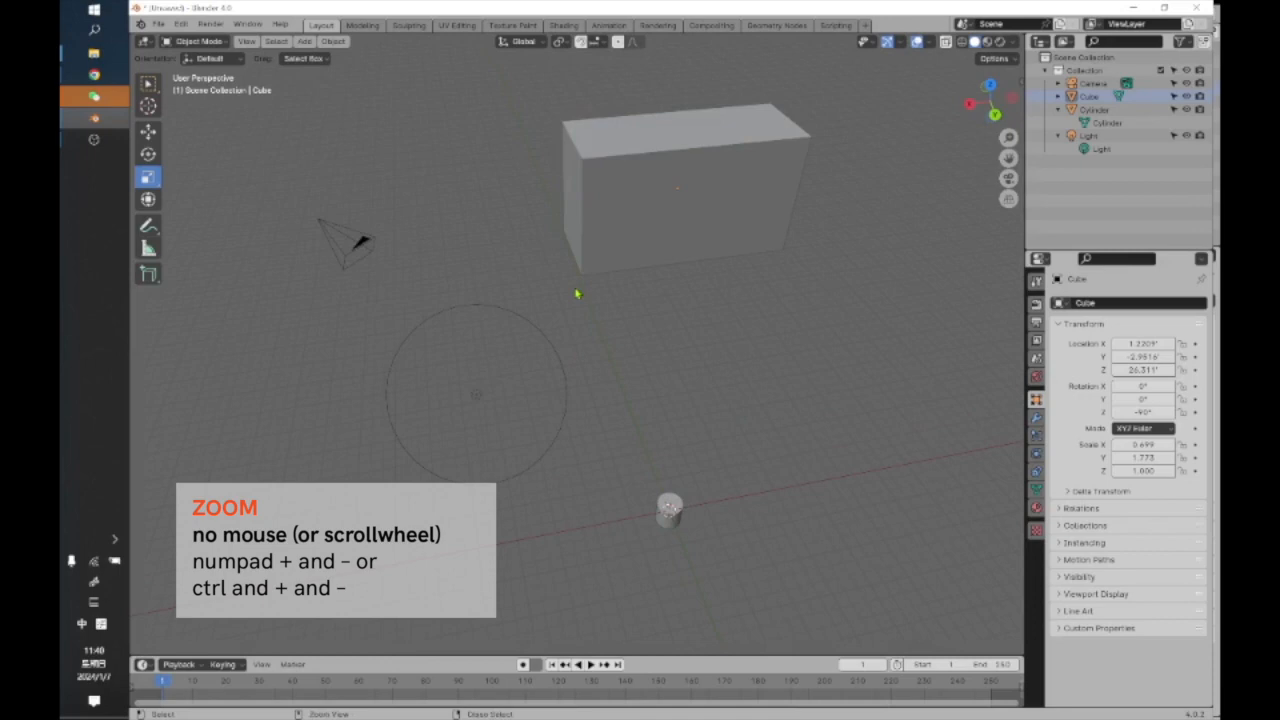
Zoom the viewport in and out in small fixed increments, finishing slightly farther out from the cube.
{"action": "key", "text": "ctrl+equal"}
{"action": "key", "text": "ctrl+equal"}
{"action": "key", "text": "ctrl+equal"}
{"action": "key", "text": "ctrl+minus"}
{"action": "key", "text": "ctrl+minus"}
{"action": "key", "text": "ctrl+minus"}
{"action": "key", "text": "ctrl+minus"}
{"action": "key", "text": "ctrl+equal"}
{"action": "key", "text": "ctrl+equal"}
{"action": "key", "text": "ctrl+equal"}
{"action": "key", "text": "ctrl+equal"}
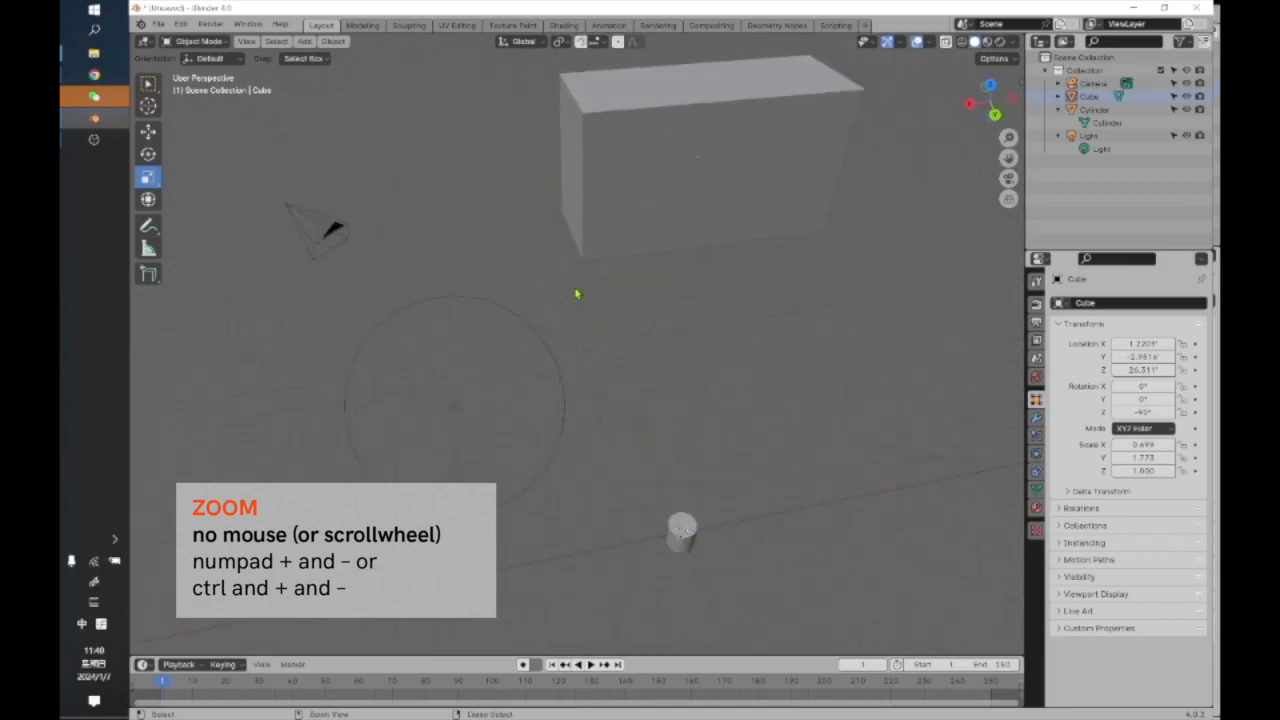
{"action": "key", "text": "ctrl+minus"}
{"action": "key", "text": "ctrl+minus"}
{"action": "key", "text": "ctrl+minus"}
{"action": "key", "text": "ctrl+minus"}
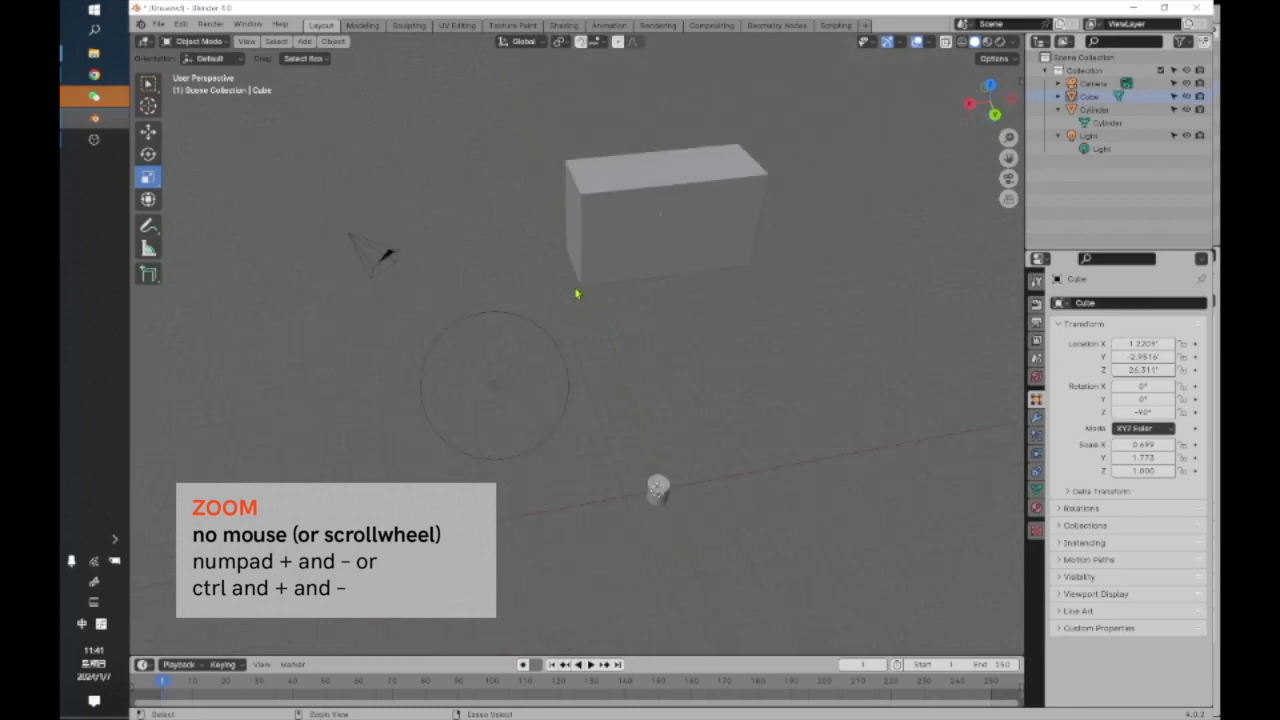
Zoom the viewport out and back in by fixed increments, finishing closer to the cube and cylinder.
{"action": "key", "text": "ctrl+equal"}
{"action": "key", "text": "ctrl+equal"}
{"action": "key", "text": "ctrl+minus"}
{"action": "key", "text": "ctrl+minus"}
{"action": "key", "text": "ctrl+minus"}
{"action": "key", "text": "ctrl+minus"}
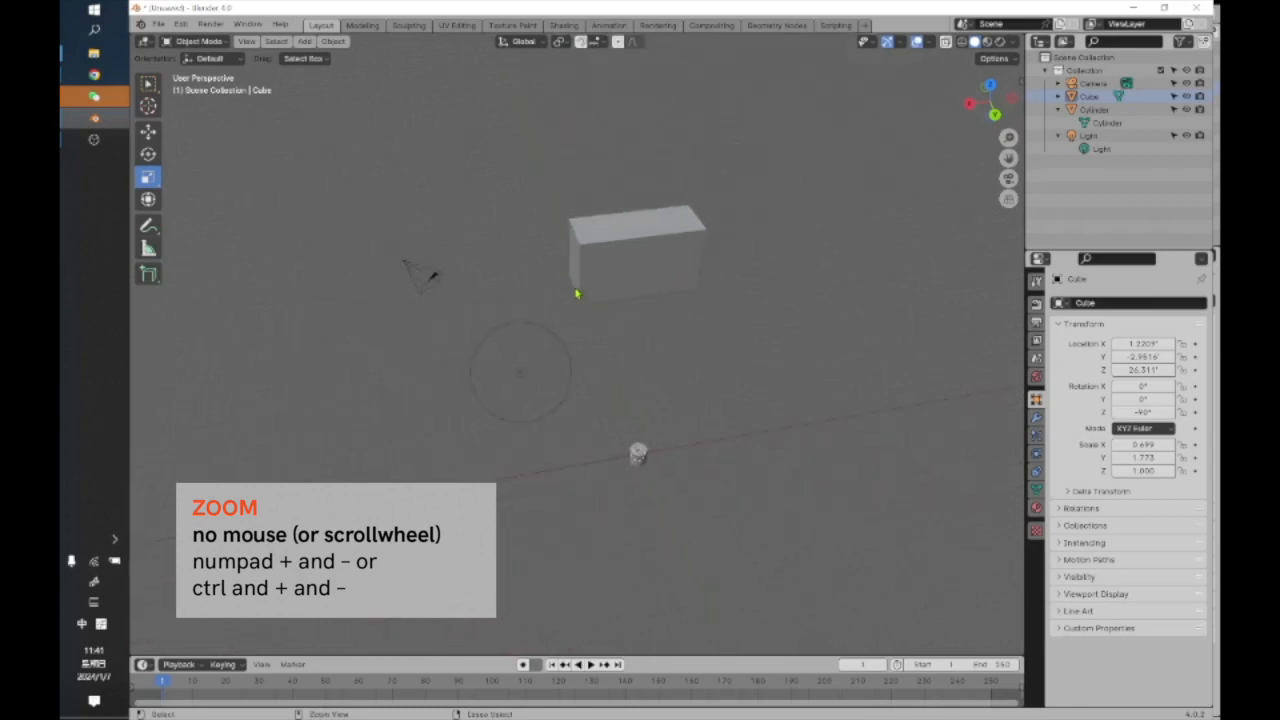
{"action": "key", "text": "ctrl+equal"}
{"action": "key", "text": "ctrl+equal"}
{"action": "key", "text": "ctrl+equal"}
{"action": "key", "text": "ctrl+equal"}
{"action": "key", "text": "ctrl+equal"}
{"action": "key", "text": "ctrl+equal"}
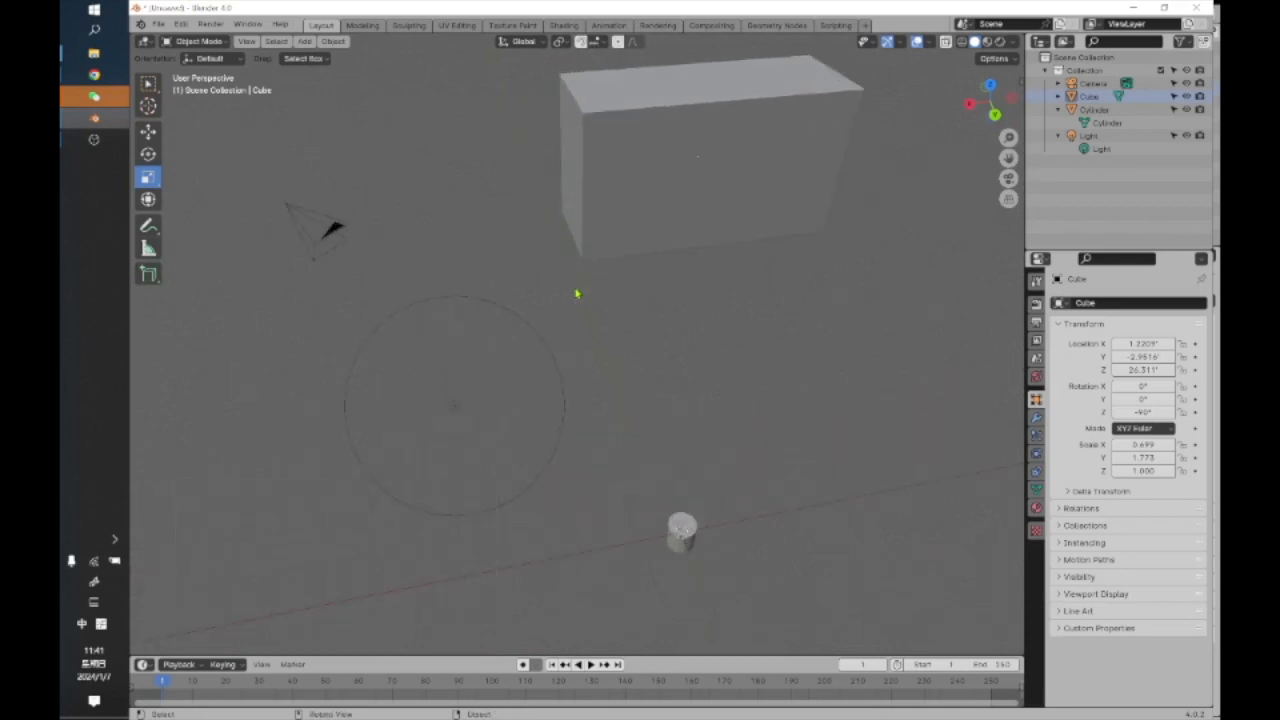
{"action": "key", "text": "ctrl+minus"}
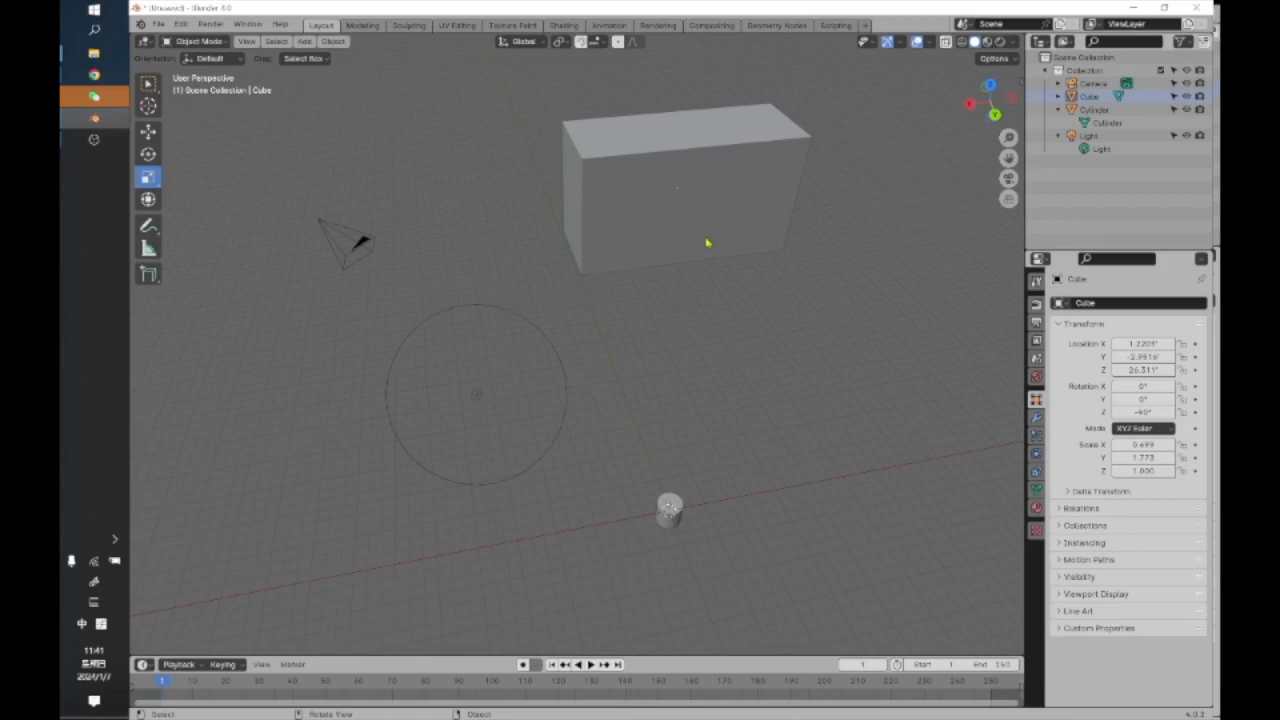
Zoom freely in and out around the cube and cylinder, and pan until the whole cube is in view.
{"action": "scroll", "coordinate": [708, 247], "scroll_direction": "up", "scroll_amount": 6}
{"action": "scroll", "coordinate": [723, 220], "scroll_direction": "down", "scroll_amount": 8}
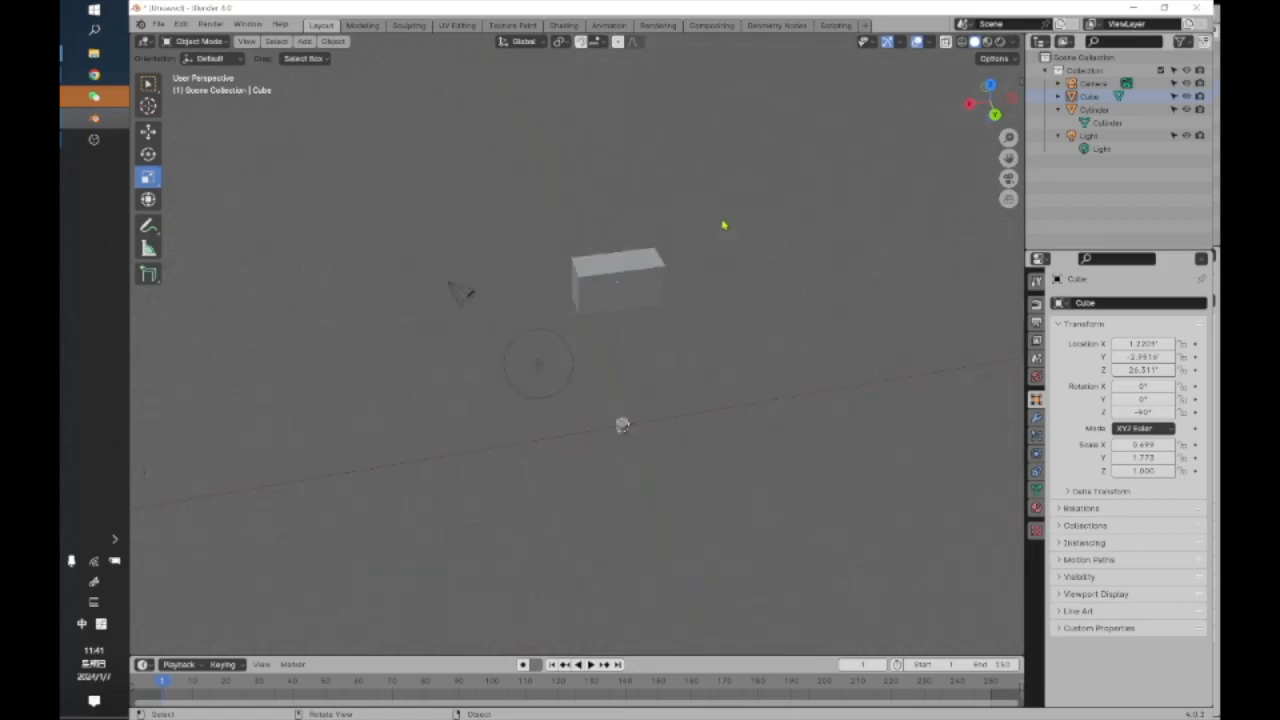
{"action": "scroll", "coordinate": [723, 220], "scroll_direction": "up", "scroll_amount": 3}
{"action": "scroll", "coordinate": [722, 228], "scroll_direction": "down", "scroll_amount": 5}
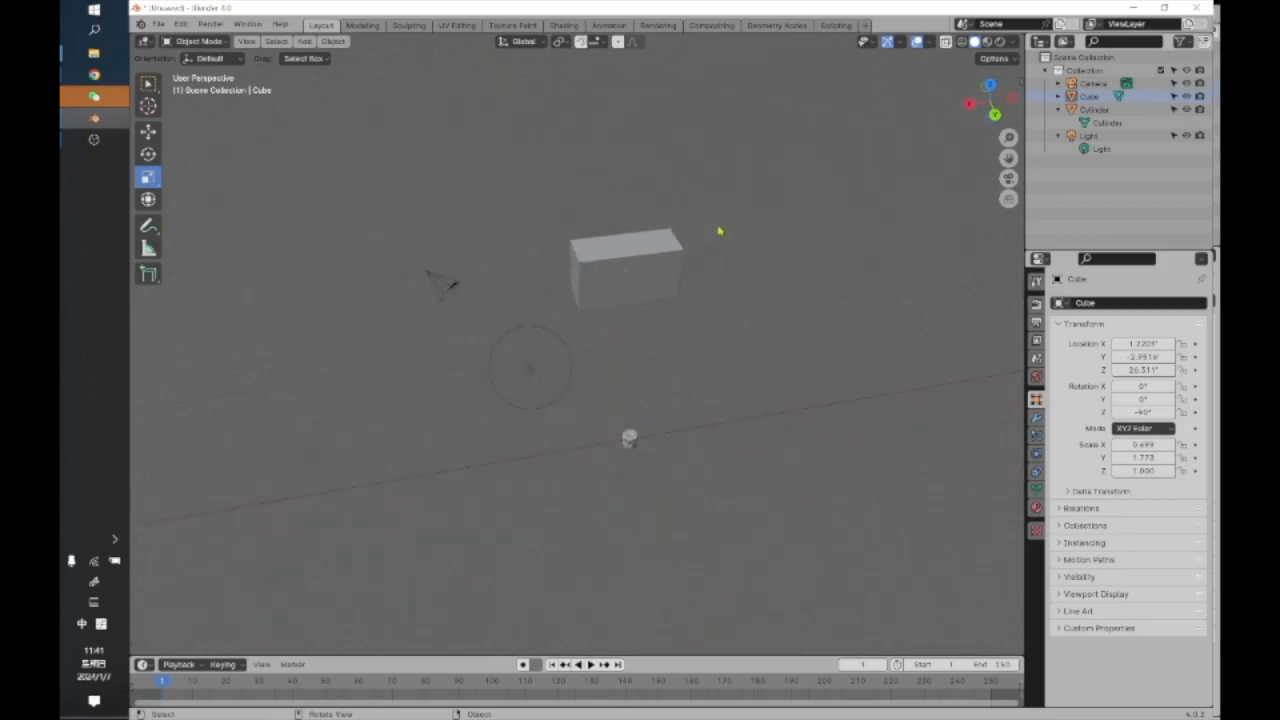
{"action": "scroll", "coordinate": [719, 230], "scroll_direction": "up", "scroll_amount": 3}
{"action": "scroll", "coordinate": [703, 262], "scroll_direction": "up", "scroll_amount": 4}
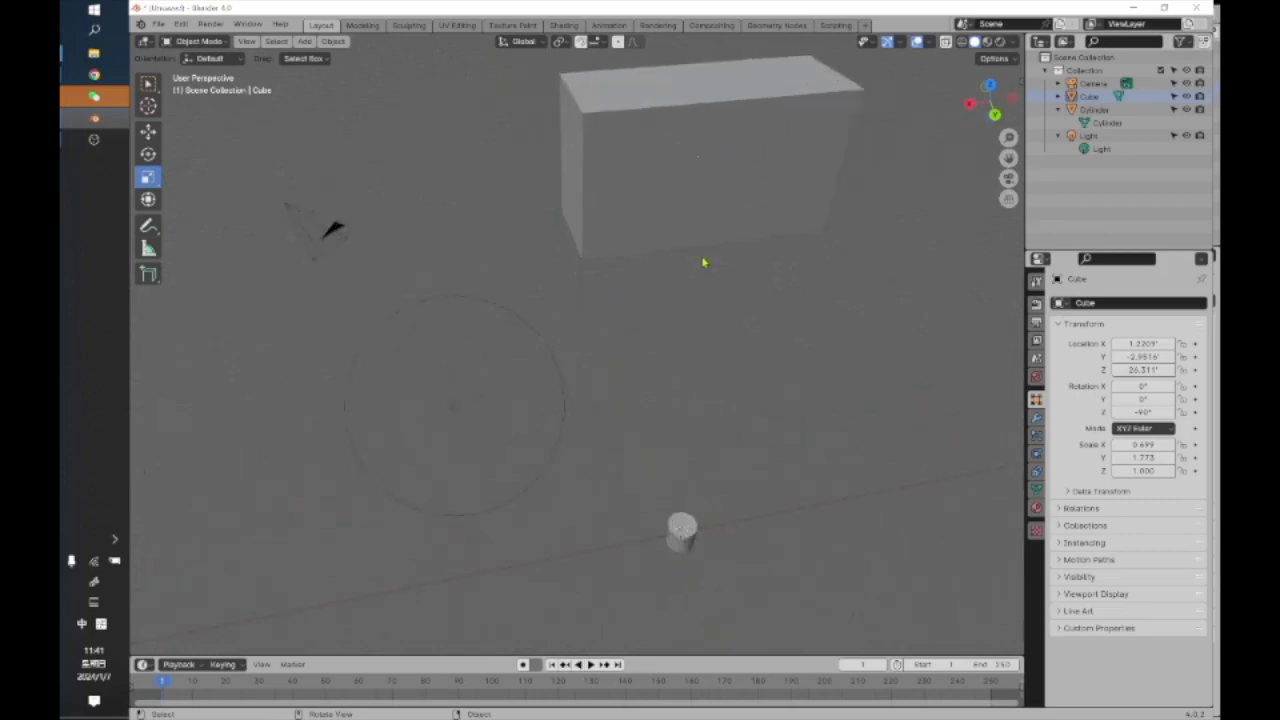
{"action": "scroll", "coordinate": [703, 262], "scroll_direction": "down", "scroll_amount": 5}
{"action": "scroll", "coordinate": [703, 262], "scroll_direction": "up", "scroll_amount": 3}
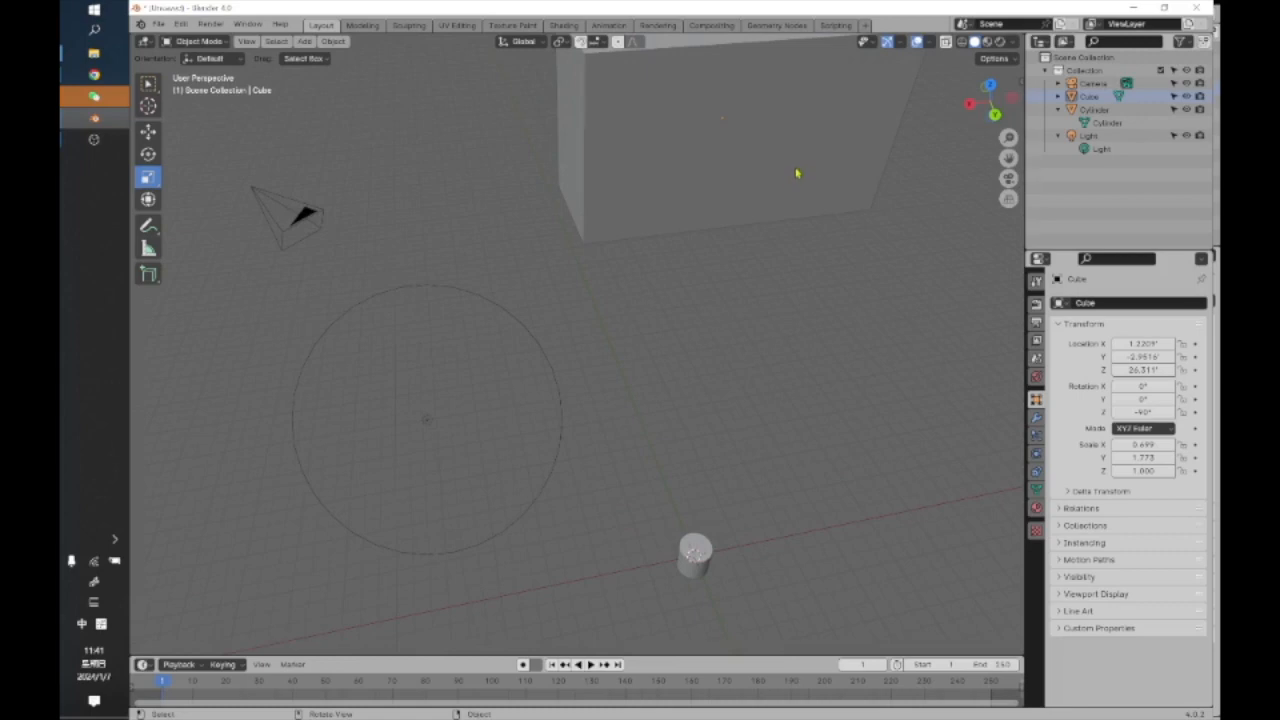
{"action": "scroll", "coordinate": [797, 172], "scroll_direction": "up", "scroll_amount": 2}
{"action": "scroll", "coordinate": [796, 176], "scroll_direction": "down", "scroll_amount": 4}
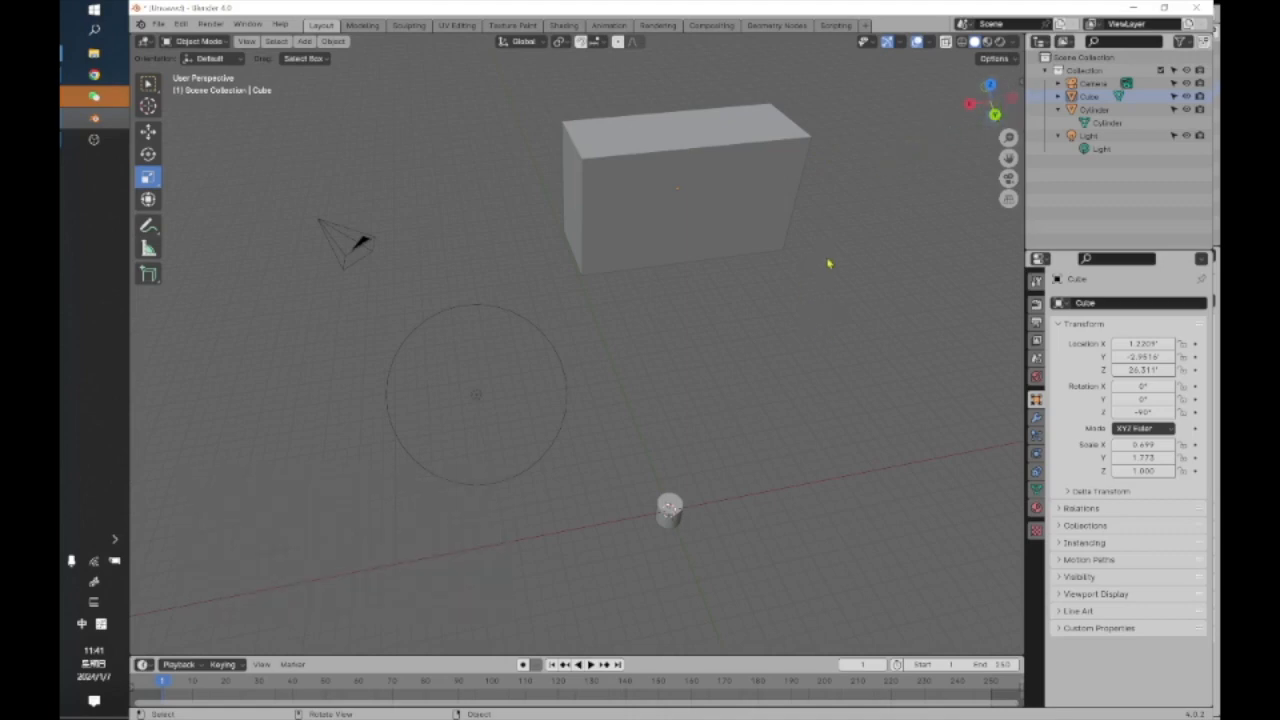
{"action": "scroll", "coordinate": [828, 263], "scroll_direction": "up", "scroll_amount": 3}
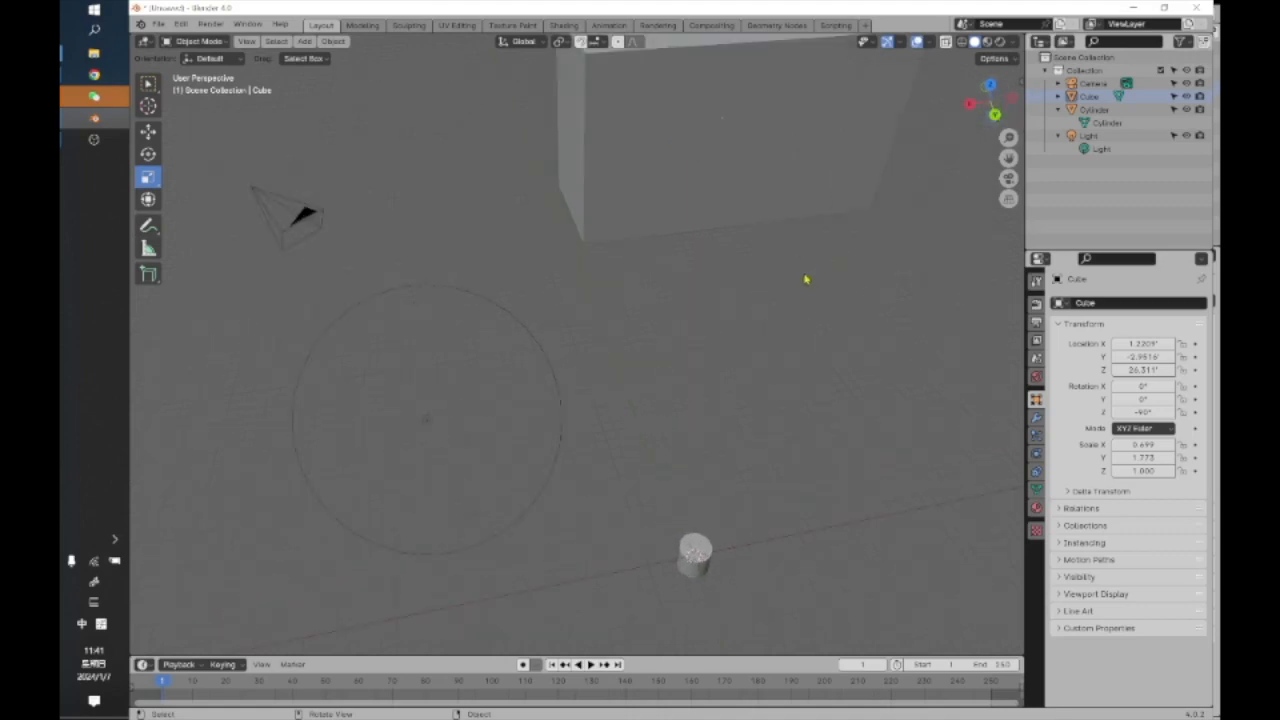
{"action": "scroll", "coordinate": [808, 285], "scroll_direction": "down", "scroll_amount": 2}
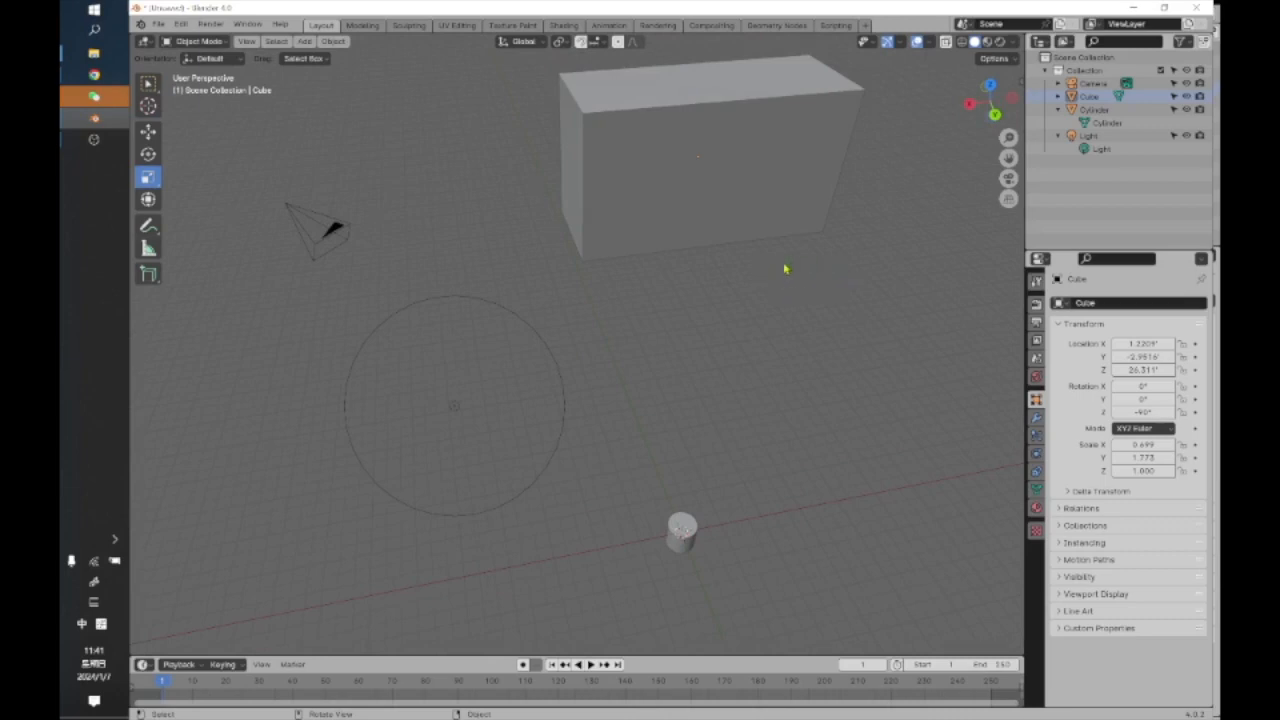
{"action": "middle_click_drag", "start_coordinate": [766, 271], "coordinate": [723, 383]}
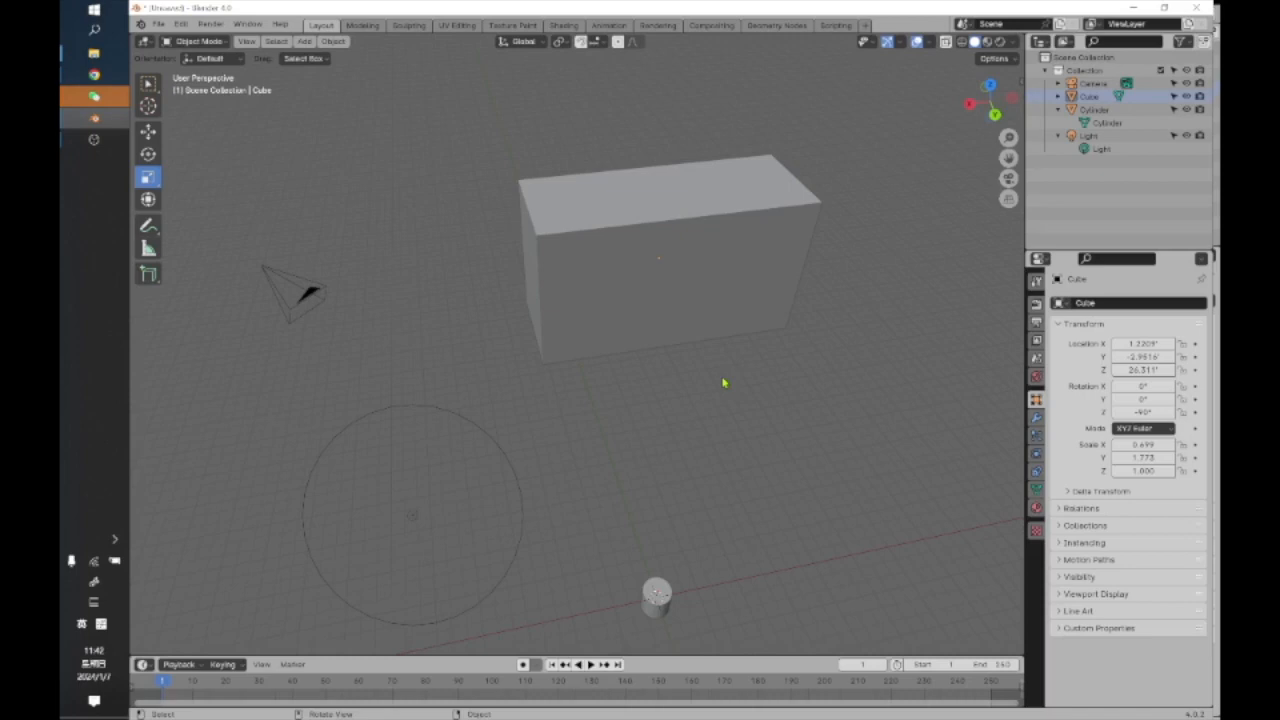
Select the cylinder at the scene origin and lock the view to it as the active object.
{"action": "left_click", "coordinate": [620, 270]}
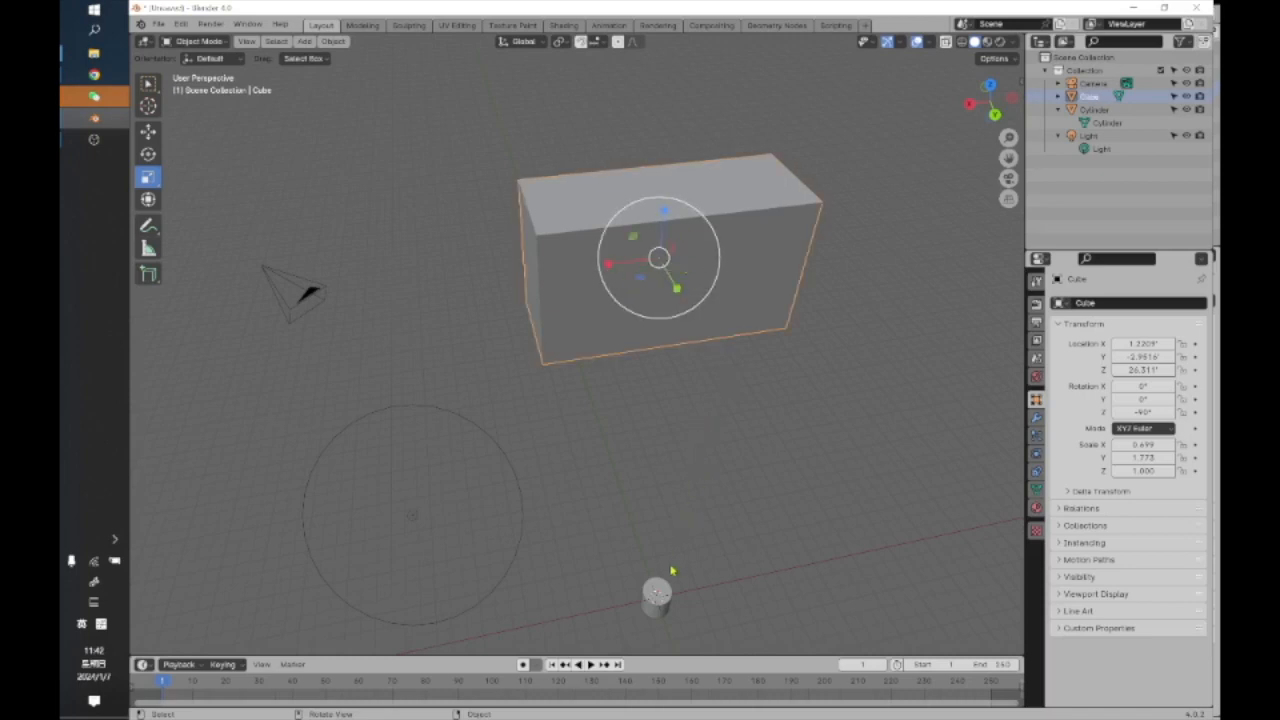
{"action": "left_click", "coordinate": [838, 270]}
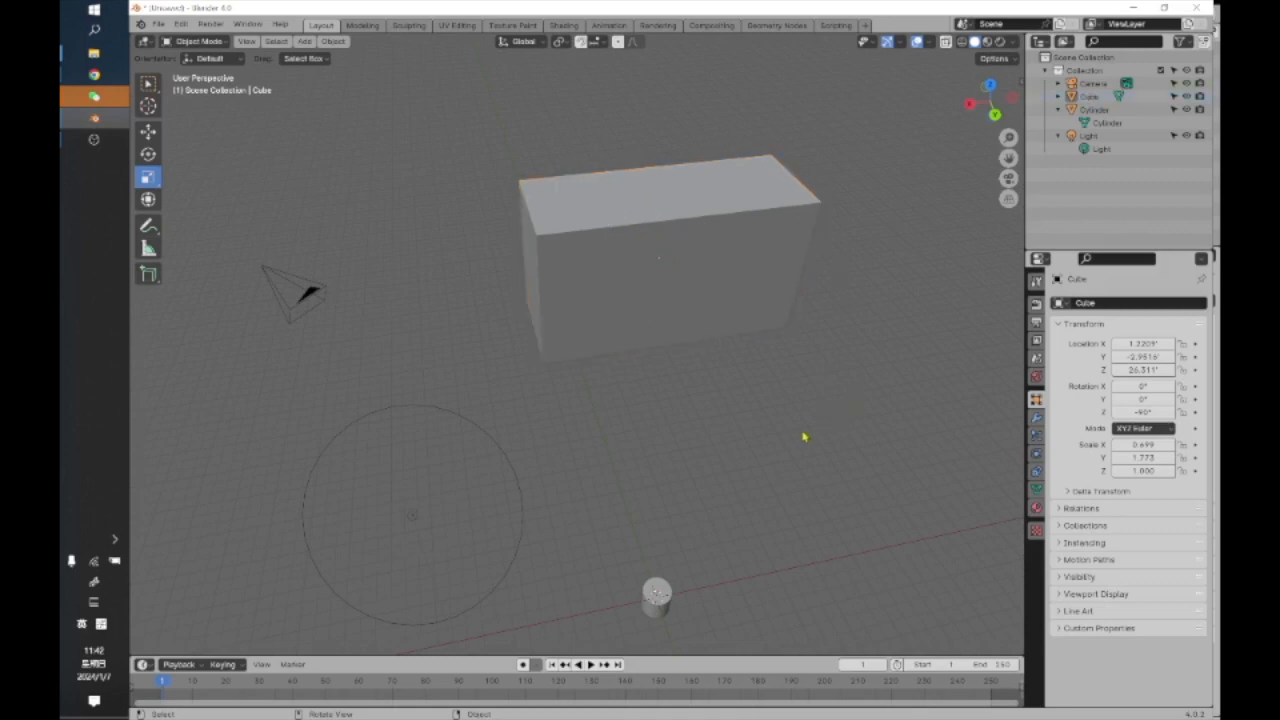
{"action": "middle_click_drag", "start_coordinate": [808, 435], "coordinate": [735, 483]}
{"action": "left_click", "coordinate": [652, 459]}
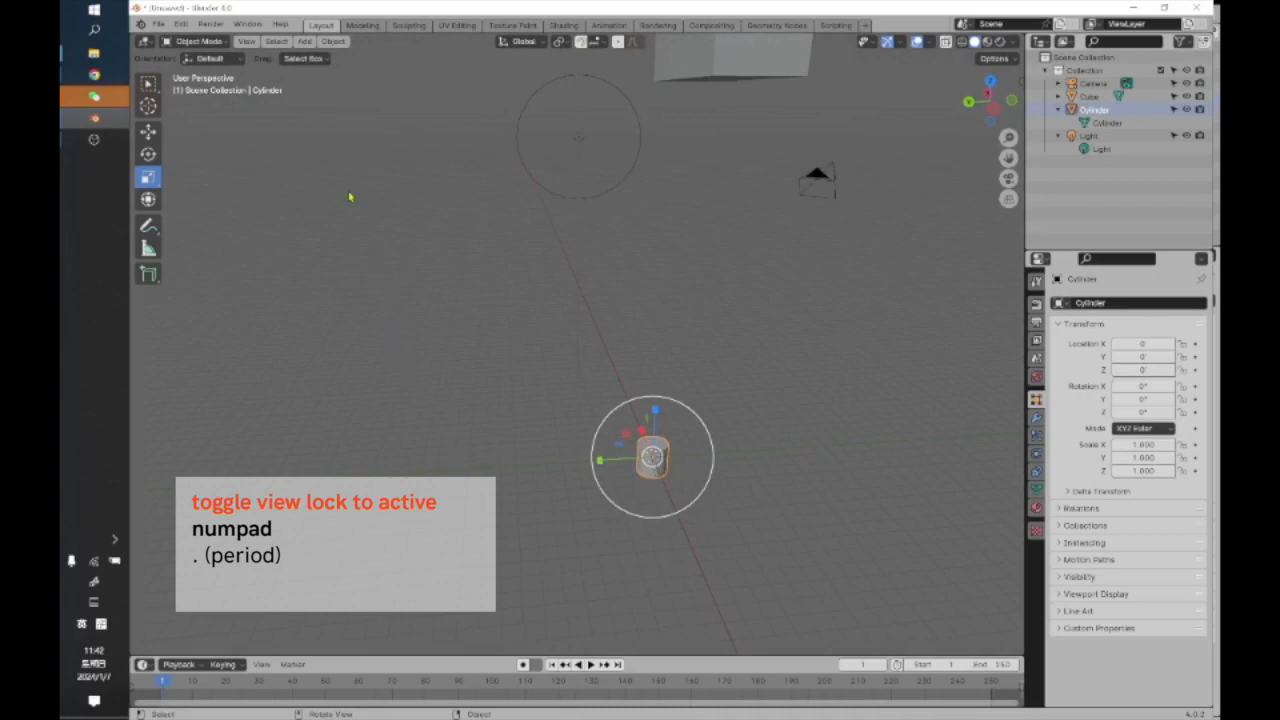
{"action": "left_click", "coordinate": [246, 41]}
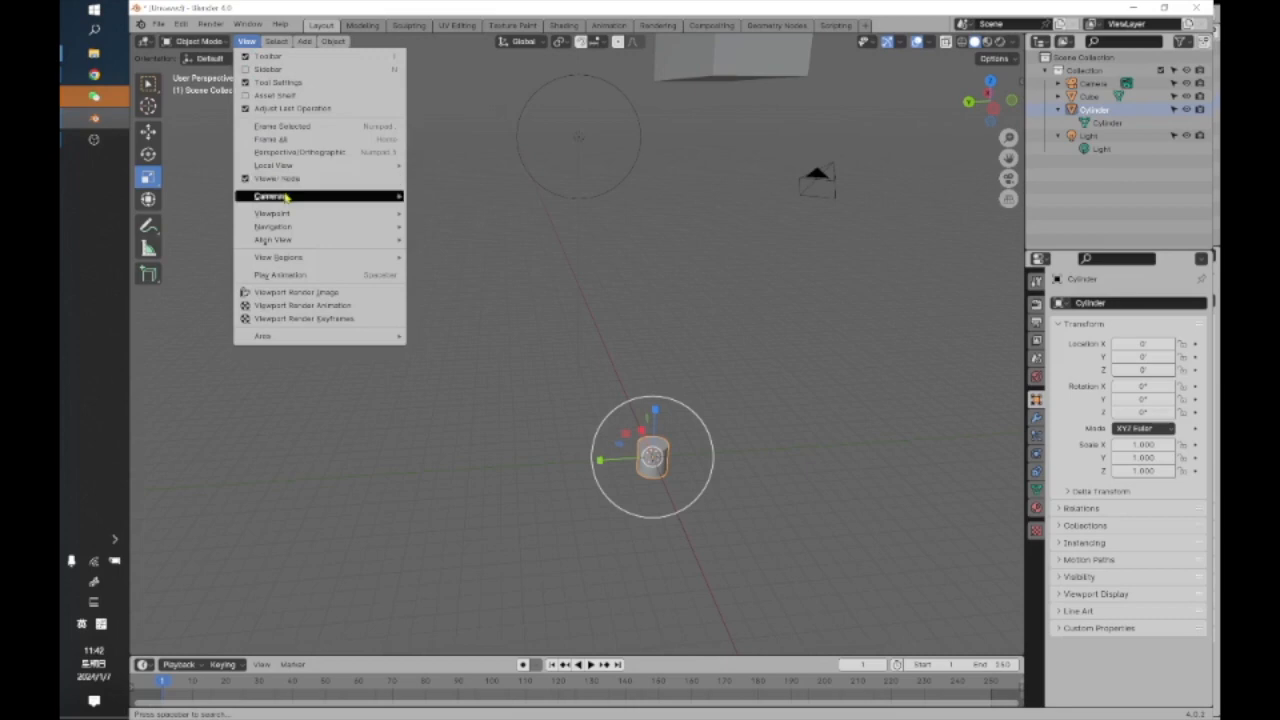
{"action": "mouse_move", "coordinate": [291, 217]}
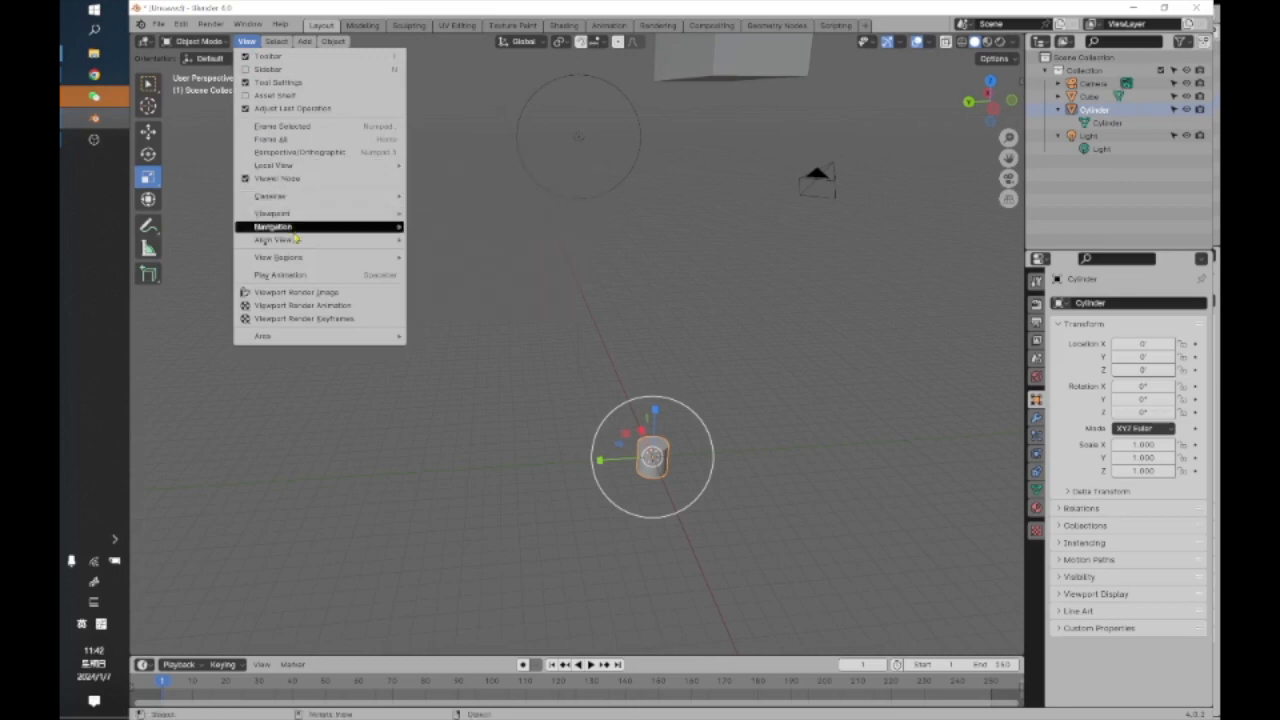
{"action": "mouse_move", "coordinate": [292, 258]}
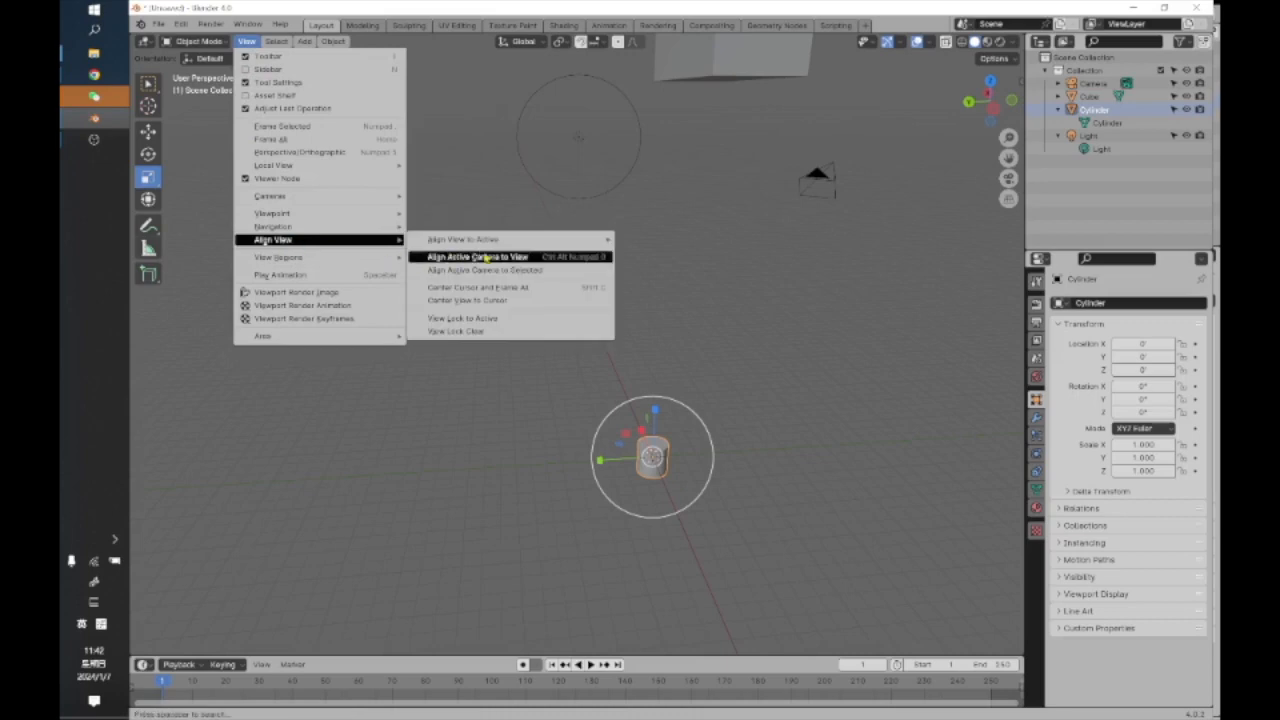
{"action": "left_click", "coordinate": [536, 324]}
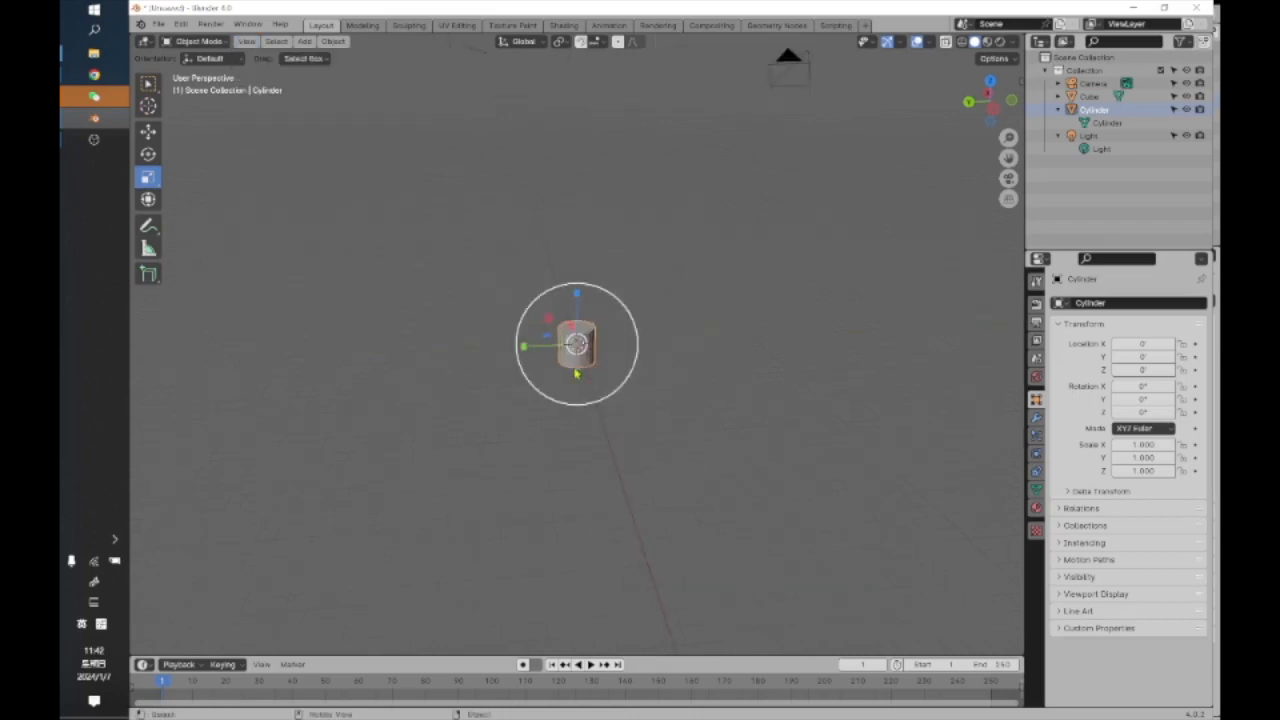
Examine the cylinder up close and from another side with the view locked to it.
{"action": "scroll", "coordinate": [560, 377], "scroll_direction": "up", "scroll_amount": 7}
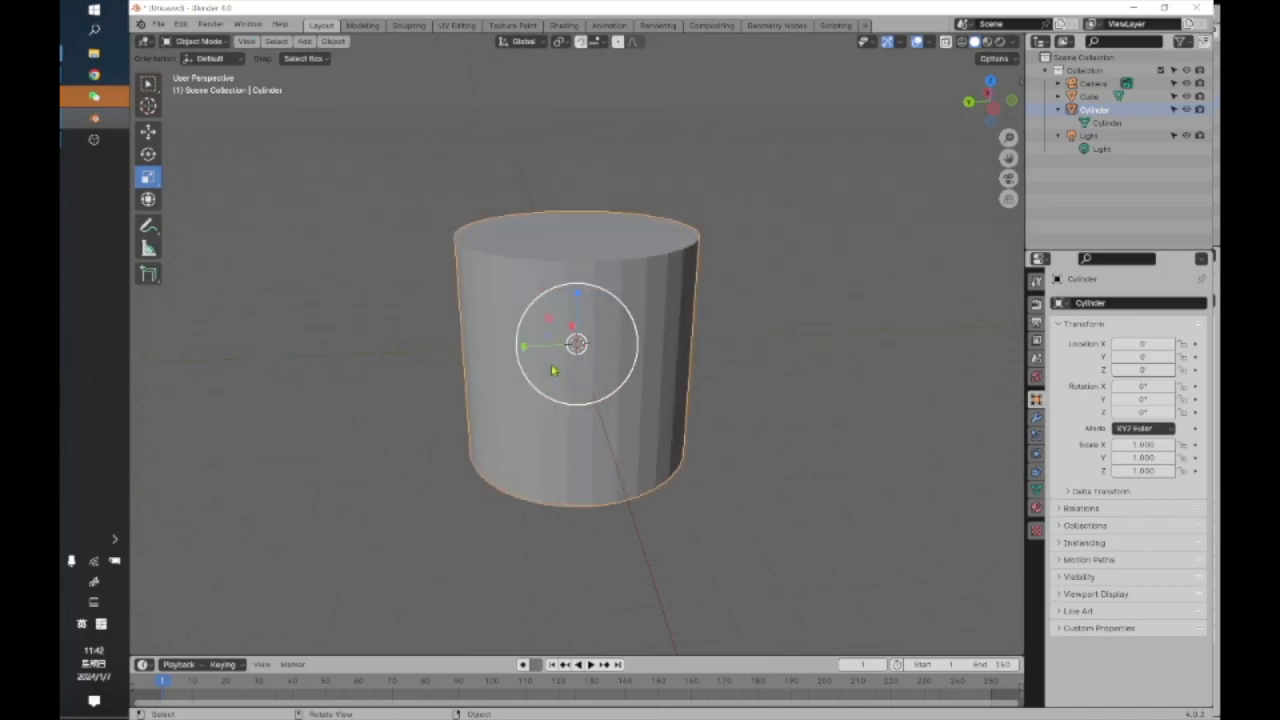
{"action": "scroll", "coordinate": [554, 369], "scroll_direction": "down", "scroll_amount": 2}
{"action": "middle_click_drag", "start_coordinate": [552, 367], "coordinate": [466, 255]}
{"action": "scroll", "coordinate": [466, 255], "scroll_direction": "down", "scroll_amount": 3}
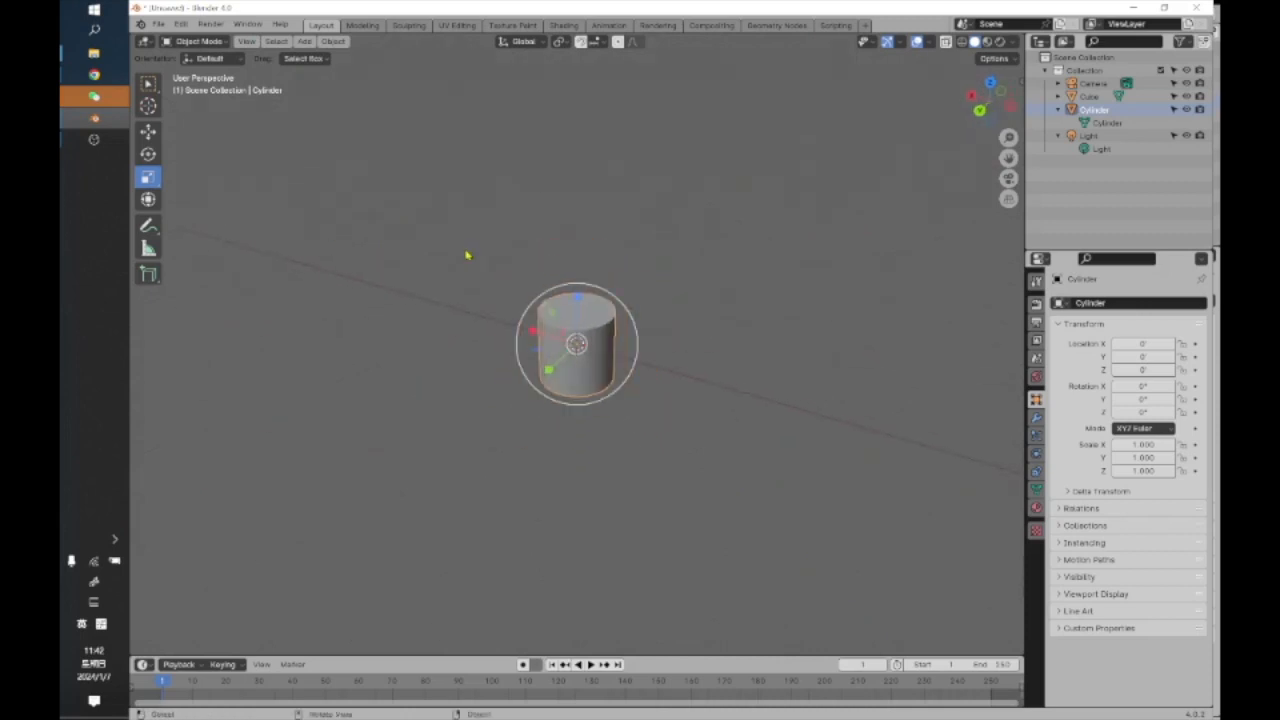
Release the view lock from the cylinder and test orbiting and zooming around the scene without it.
{"action": "left_click", "coordinate": [247, 41]}
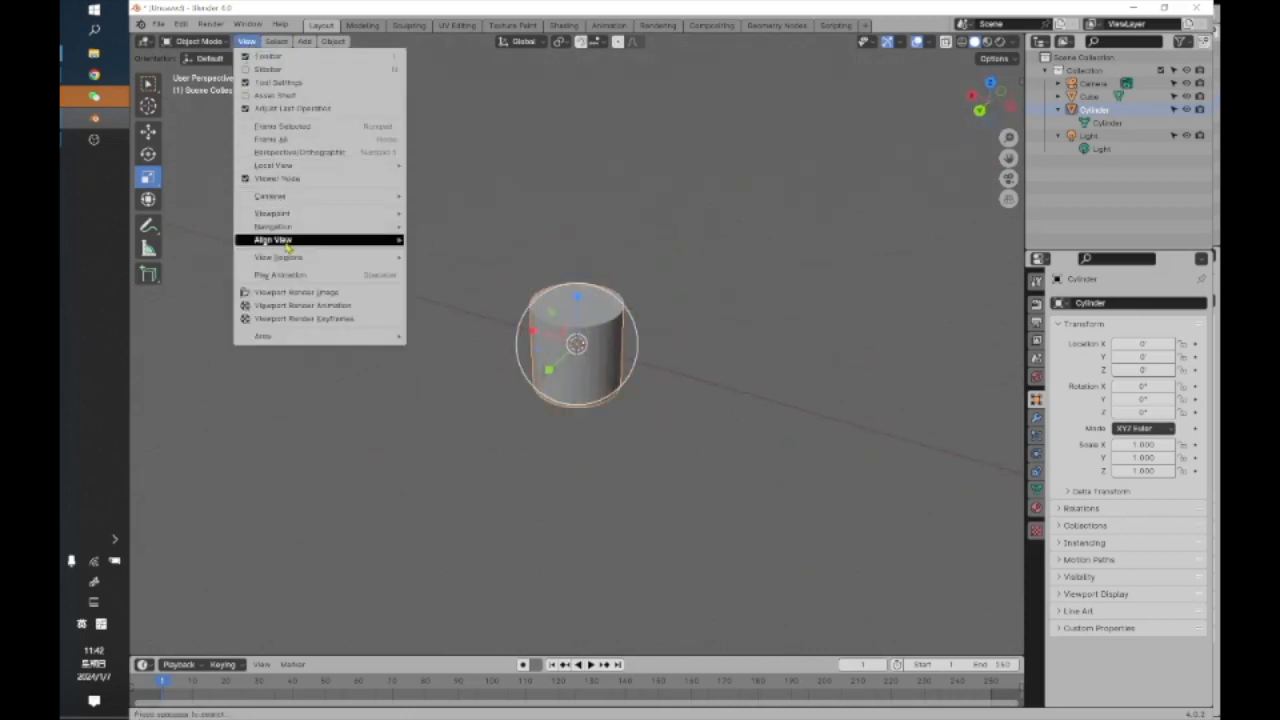
{"action": "mouse_move", "coordinate": [289, 241]}
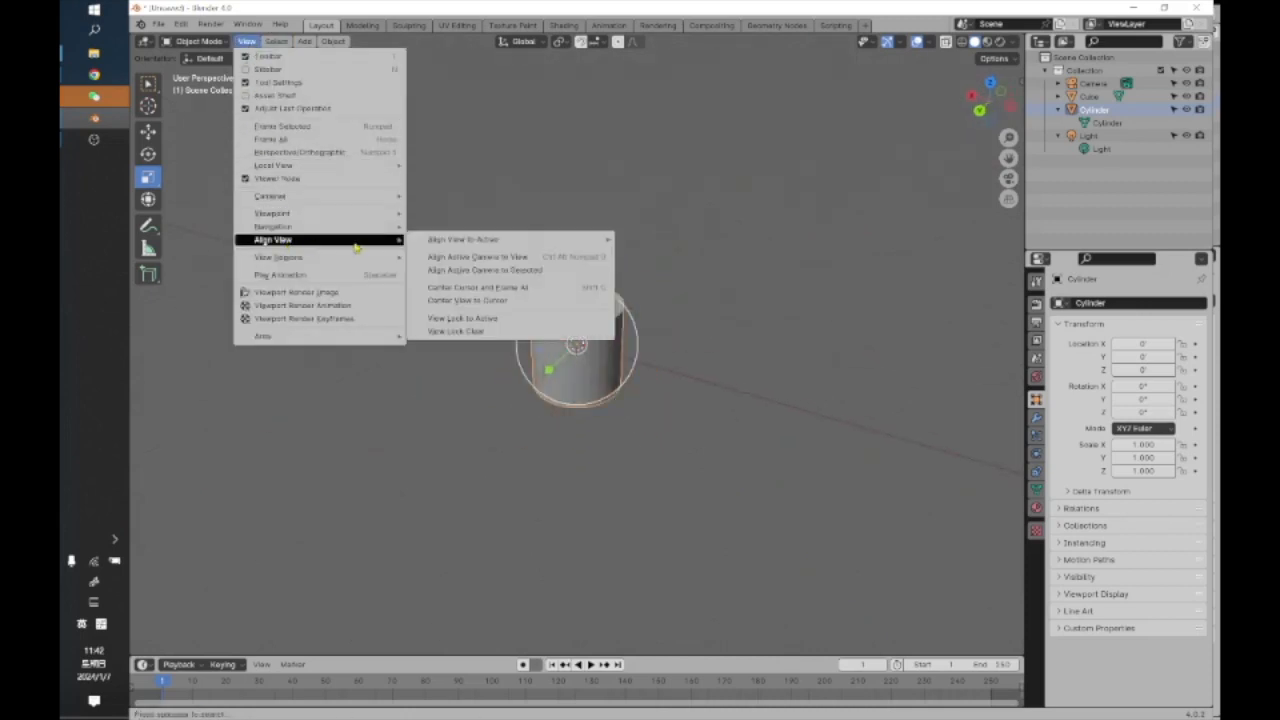
{"action": "left_click", "coordinate": [509, 320]}
{"action": "middle_click_drag", "start_coordinate": [692, 288], "coordinate": [623, 345]}
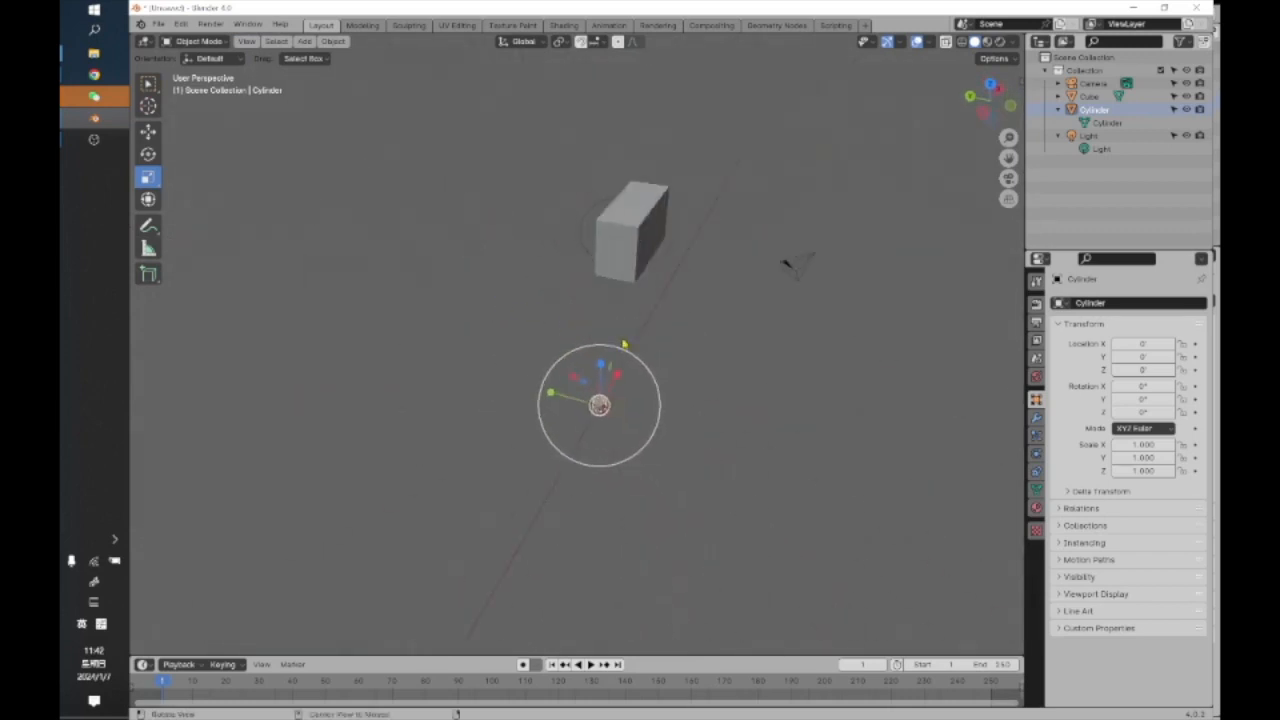
{"action": "scroll", "coordinate": [623, 345], "scroll_direction": "up", "scroll_amount": 5}
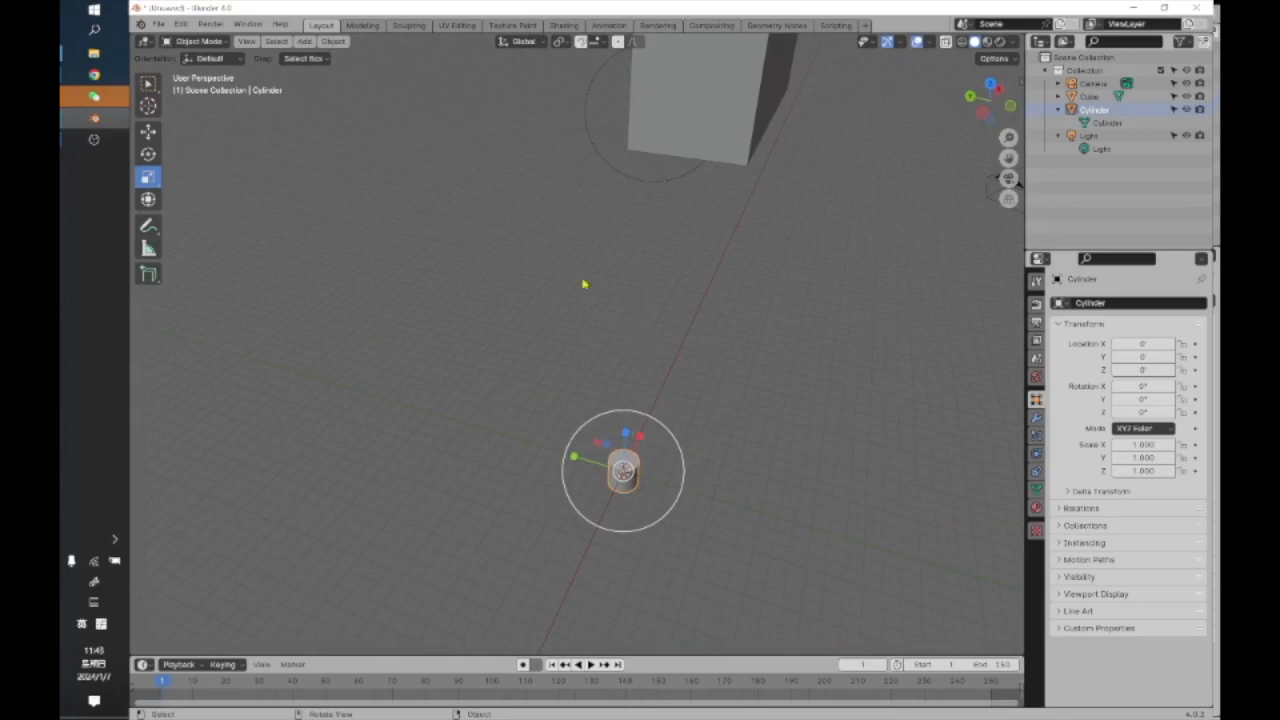
{"action": "scroll", "coordinate": [173, 154], "scroll_direction": "up", "scroll_amount": 1}
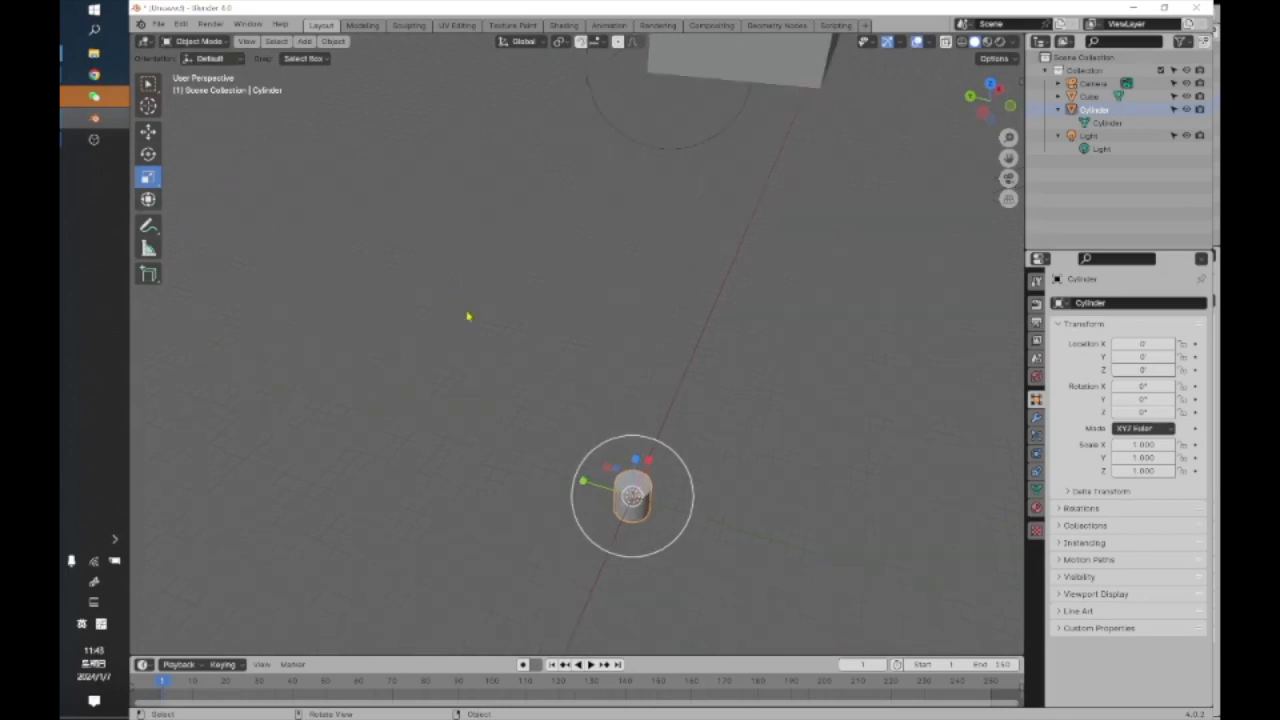
{"action": "scroll", "coordinate": [494, 326], "scroll_direction": "up", "scroll_amount": 1}
{"action": "scroll", "coordinate": [494, 326], "scroll_direction": "down", "scroll_amount": 3}
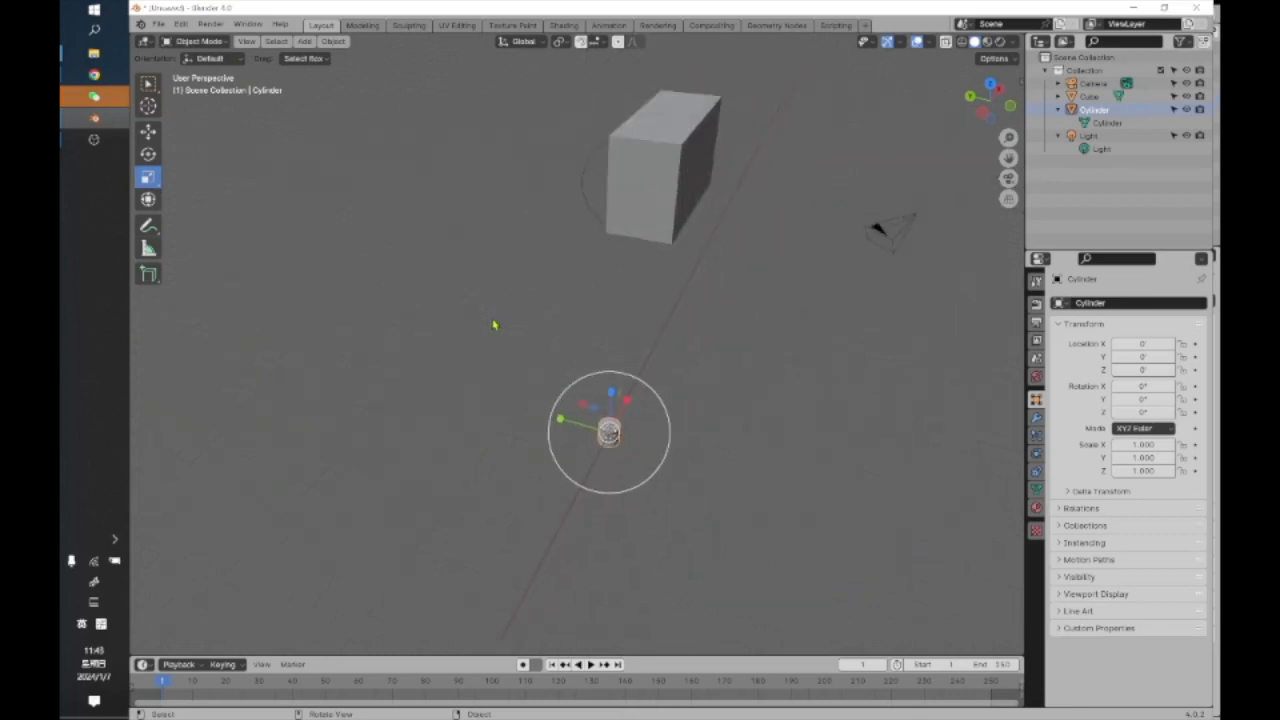
Isolate the selected cylinder in Local View.
{"action": "left_click", "coordinate": [246, 41]}
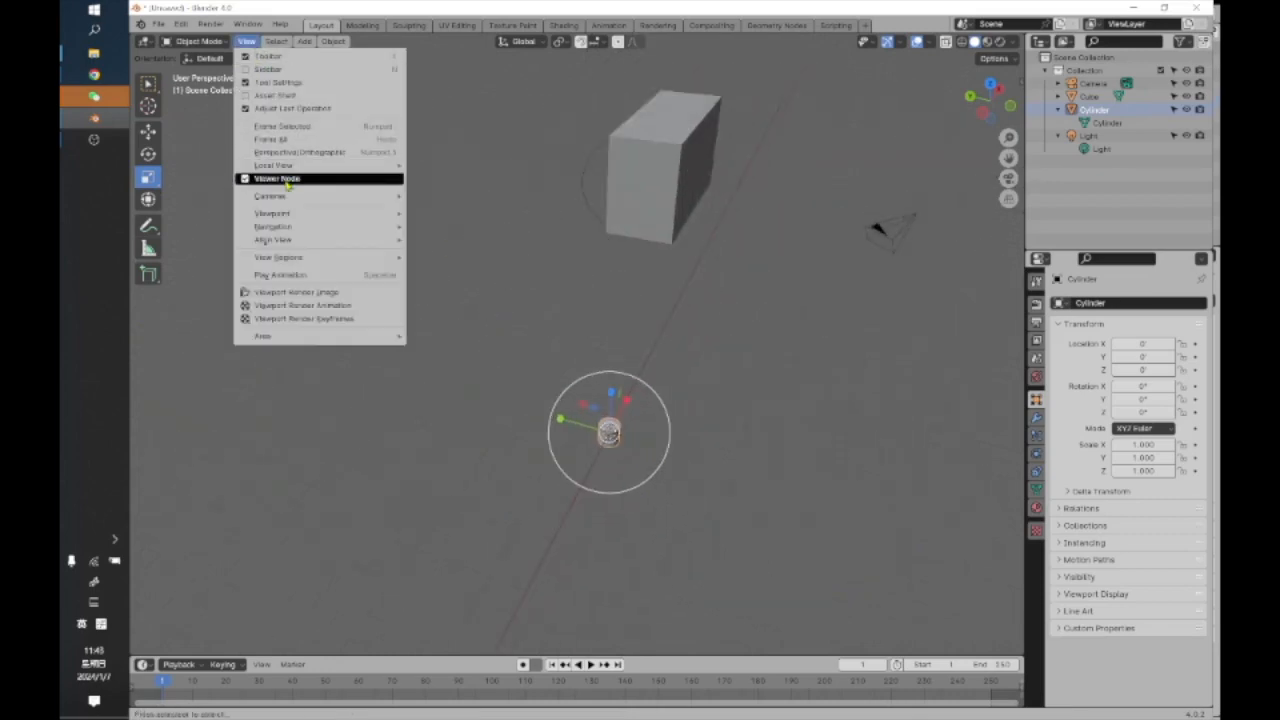
{"action": "mouse_move", "coordinate": [296, 168]}
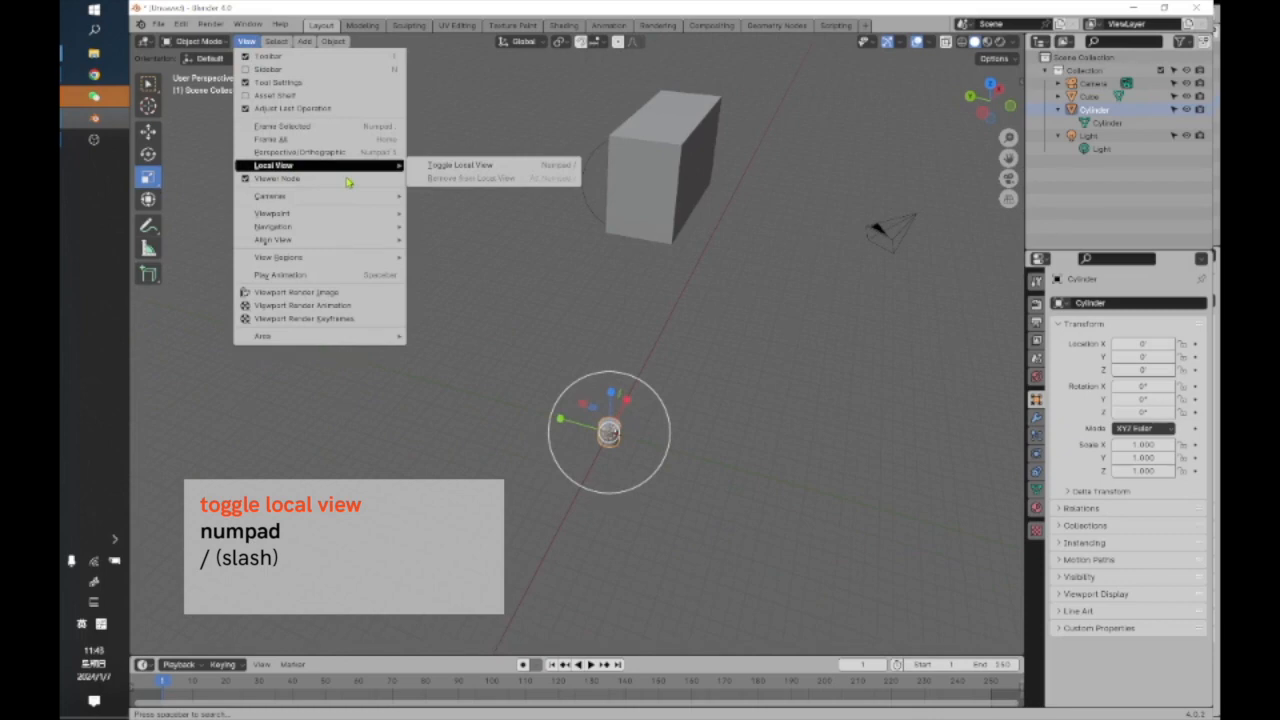
{"action": "left_click", "coordinate": [480, 172]}
Inspect the isolated cylinder from far away, from closer up and from a low side angle.
{"action": "scroll", "coordinate": [612, 366], "scroll_direction": "down", "scroll_amount": 5}
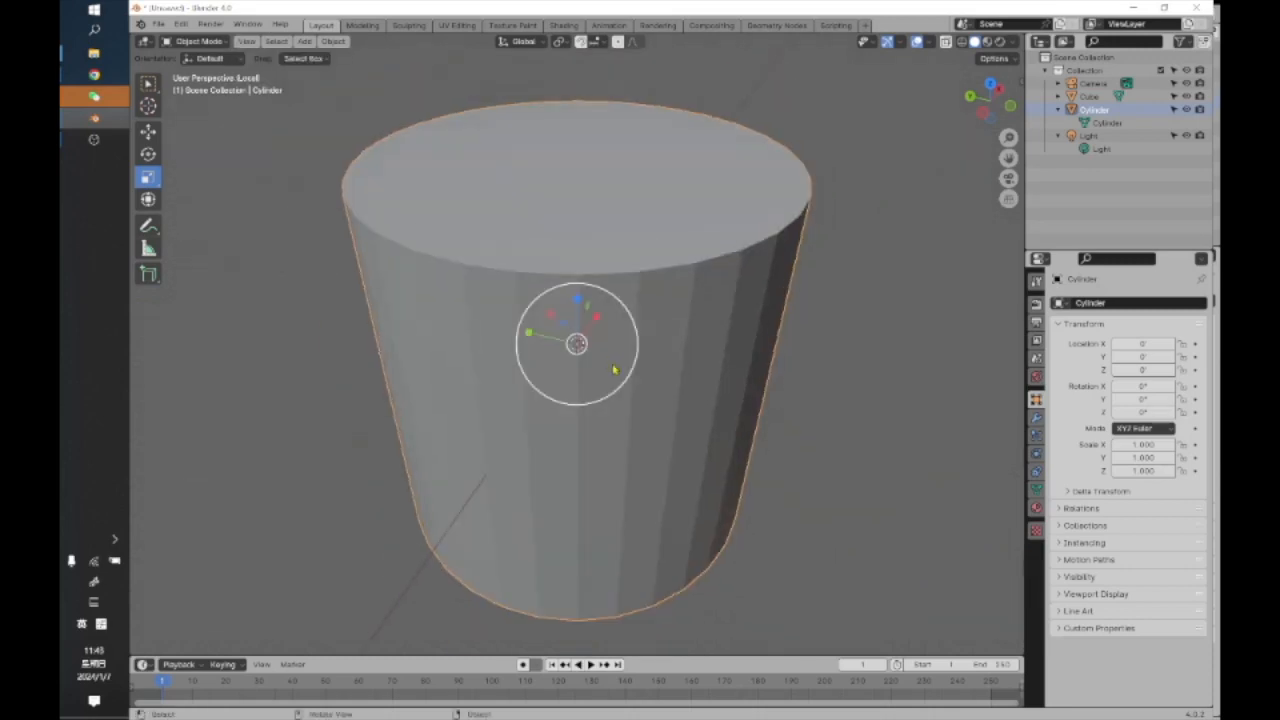
{"action": "scroll", "coordinate": [612, 366], "scroll_direction": "down", "scroll_amount": 10}
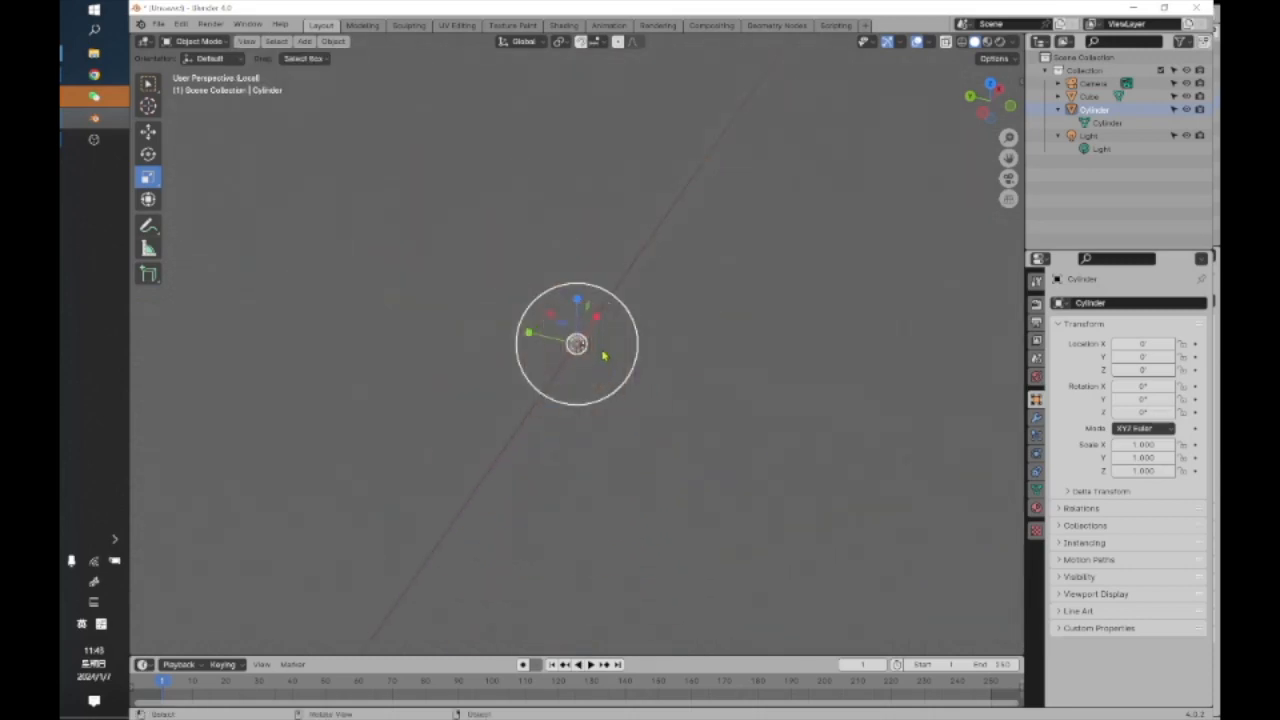
{"action": "scroll", "coordinate": [604, 355], "scroll_direction": "up", "scroll_amount": 4}
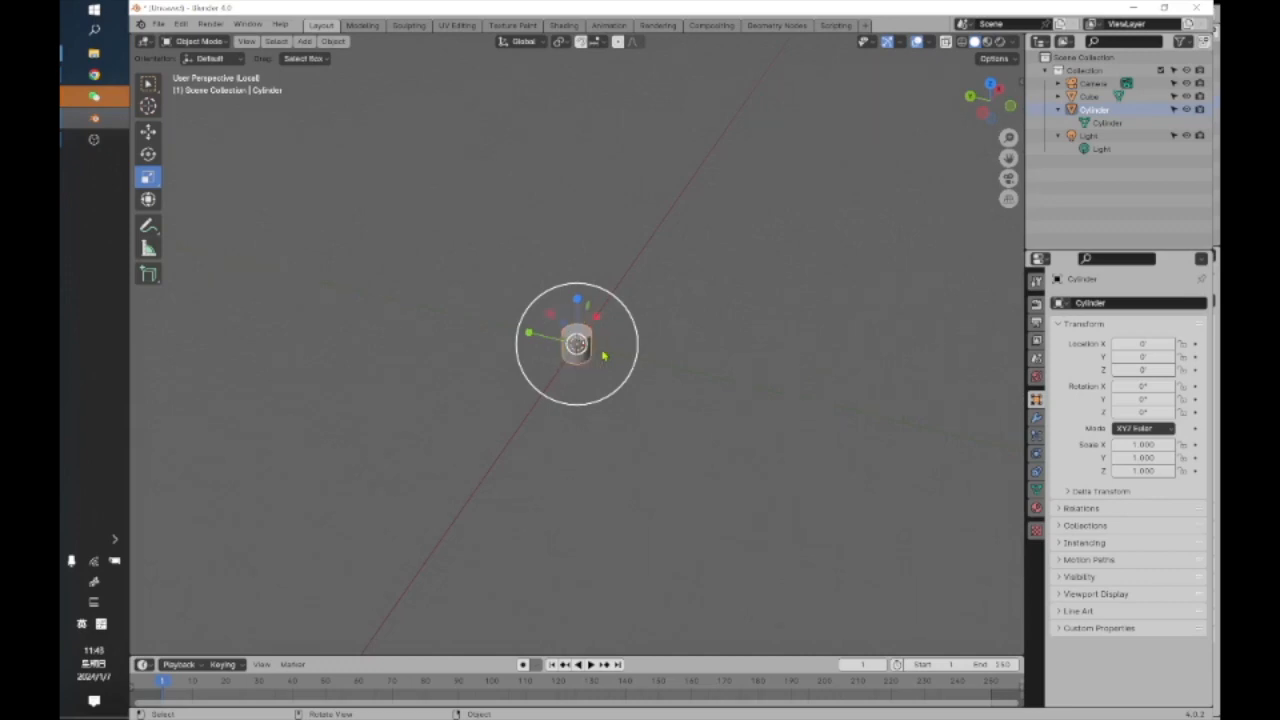
{"action": "scroll", "coordinate": [604, 355], "scroll_direction": "up", "scroll_amount": 2}
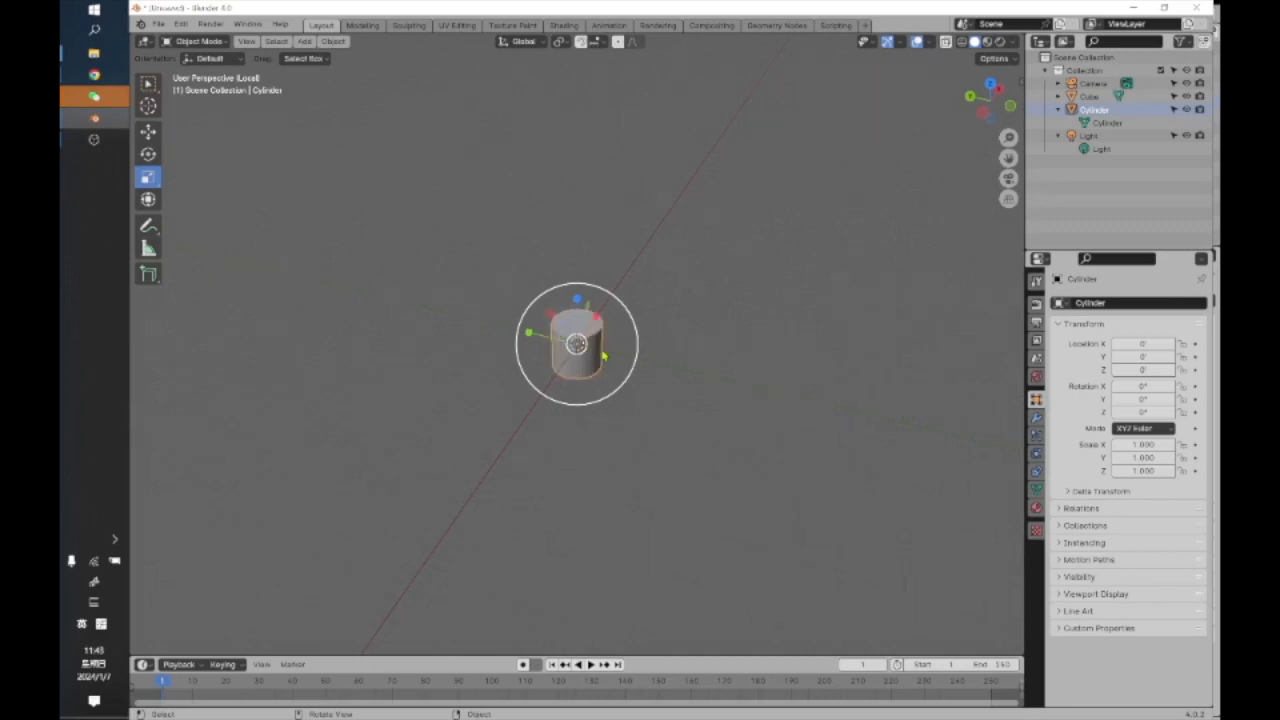
{"action": "scroll", "coordinate": [602, 353], "scroll_direction": "up", "scroll_amount": 3}
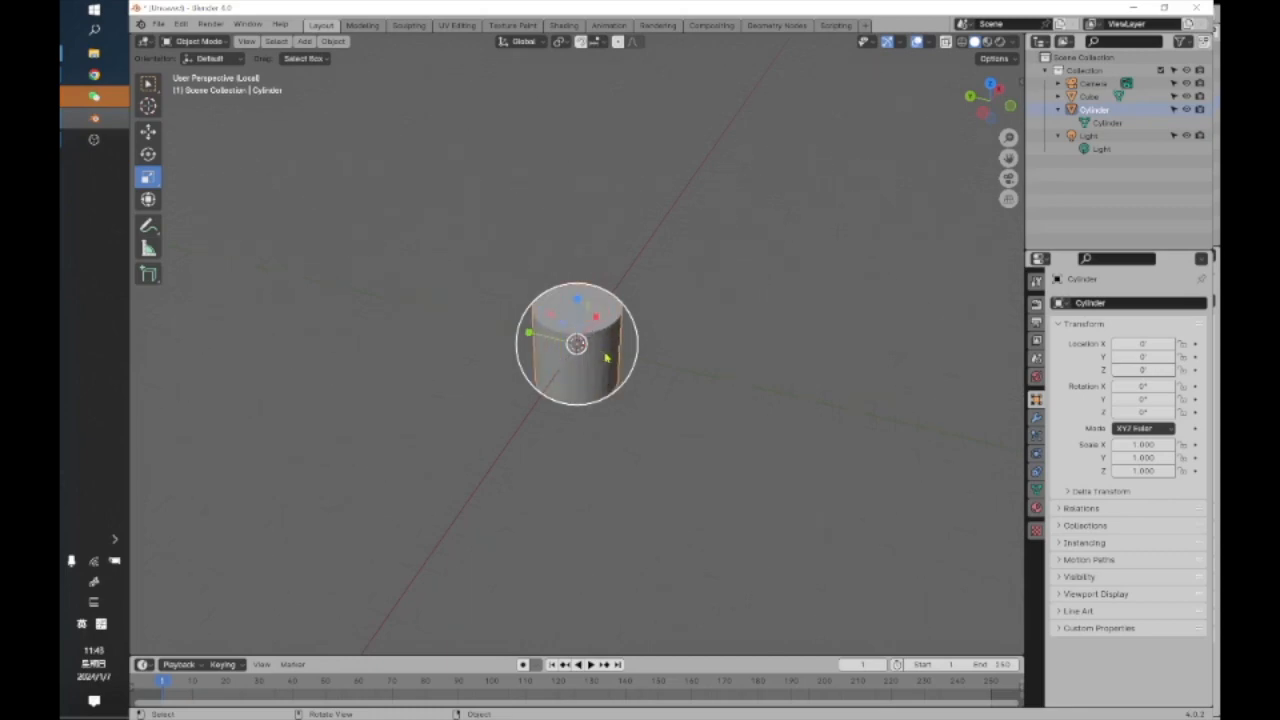
{"action": "middle_click_drag", "start_coordinate": [605, 357], "coordinate": [340, 191]}
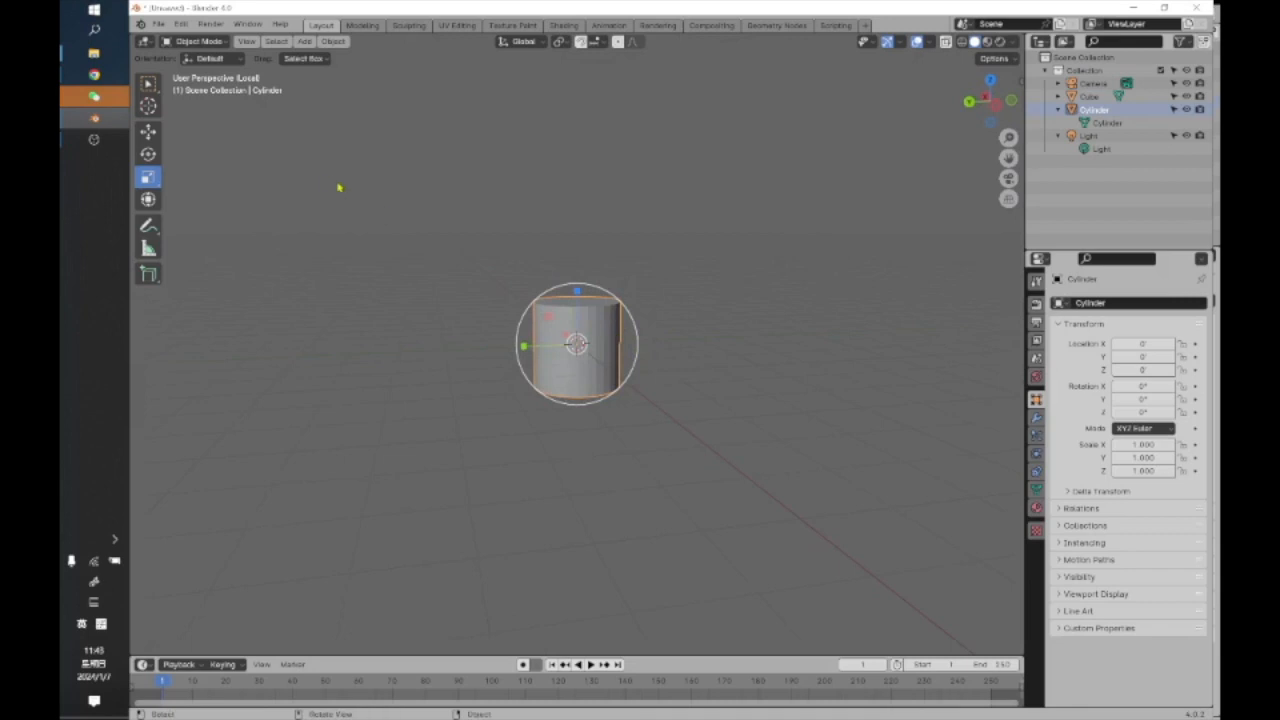
Leave Local View so the whole scene shows again around the cylinder.
{"action": "left_click", "coordinate": [246, 41]}
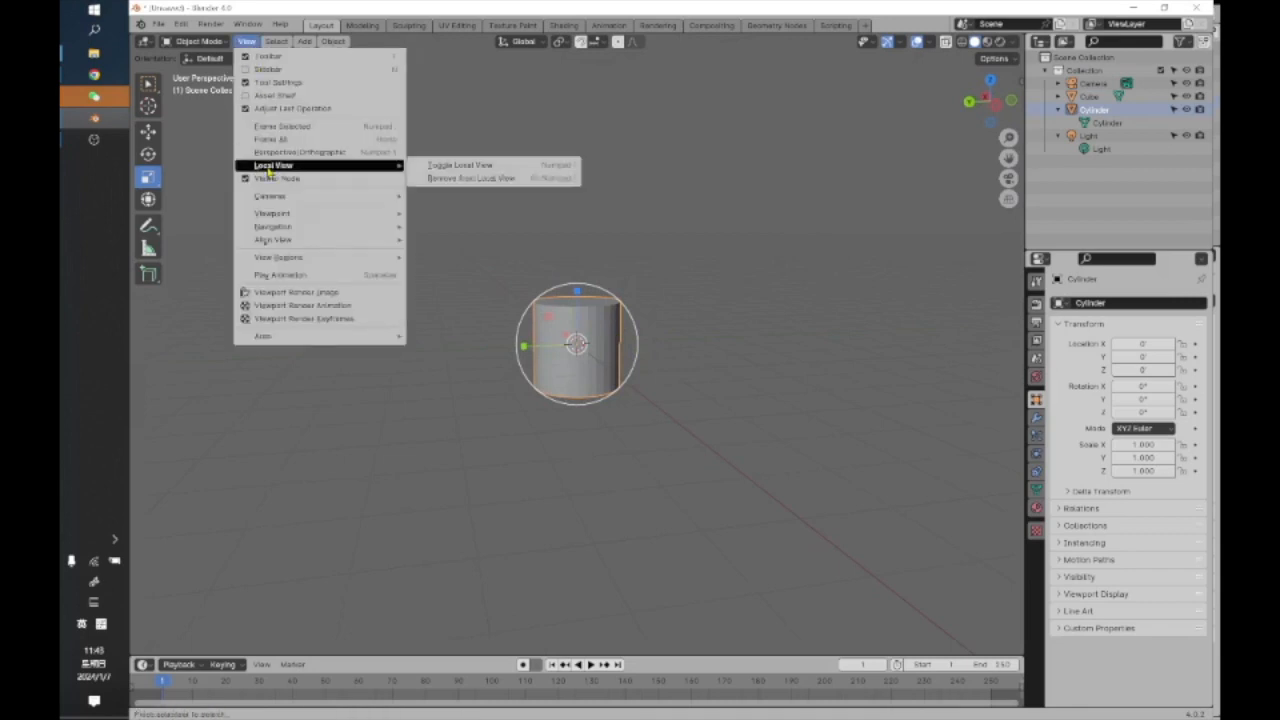
{"action": "left_click", "coordinate": [452, 168]}
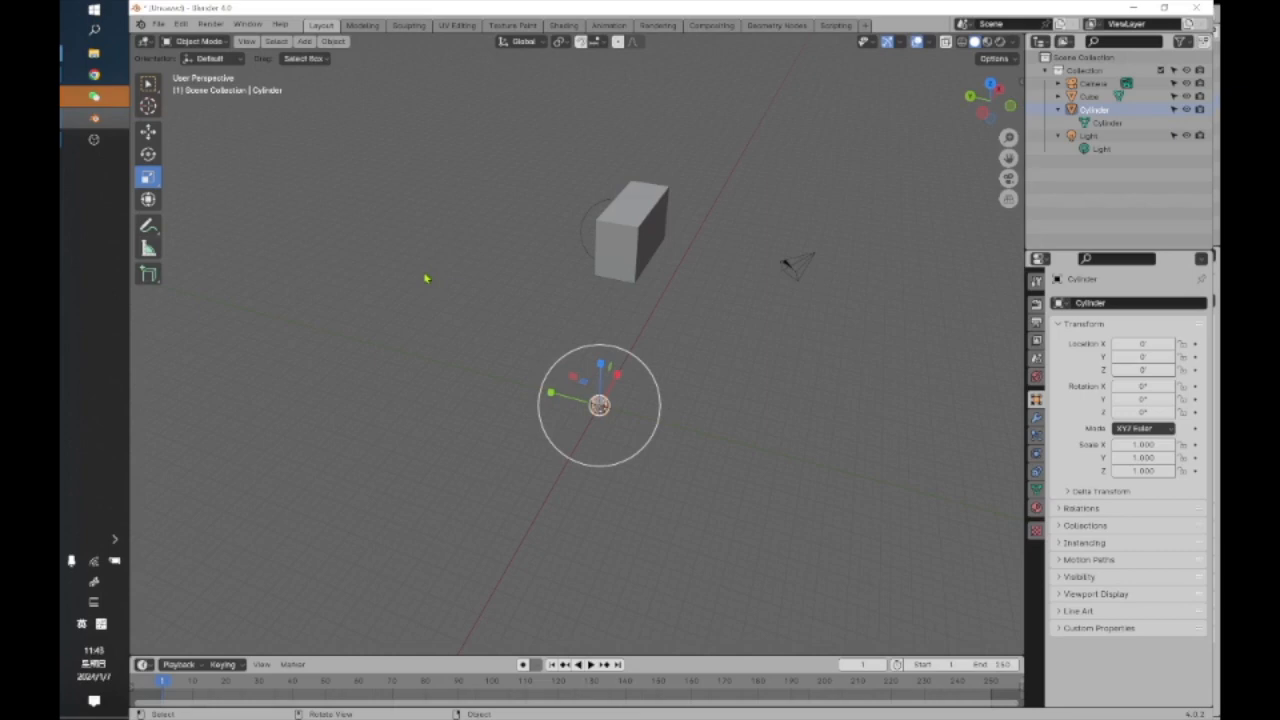
{"action": "middle_click_drag", "start_coordinate": [371, 337], "coordinate": [437, 354]}
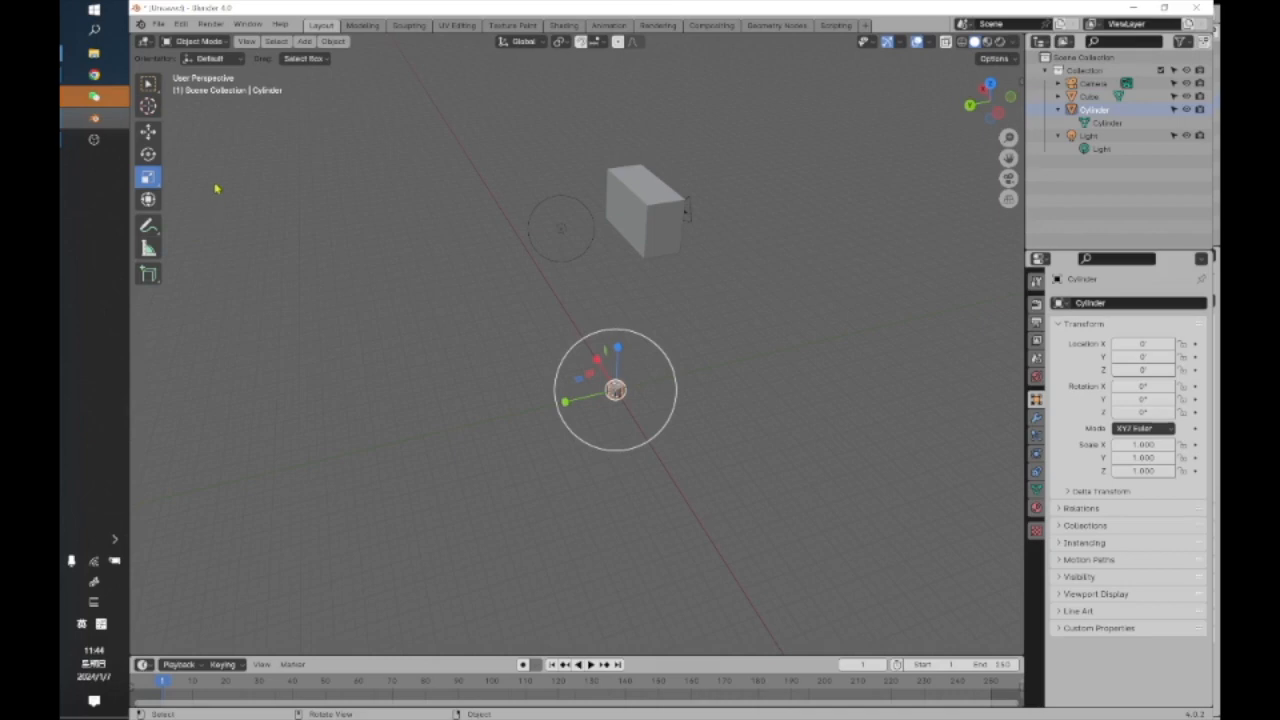
{"action": "scroll", "coordinate": [220, 175], "scroll_direction": "up", "scroll_amount": 1}
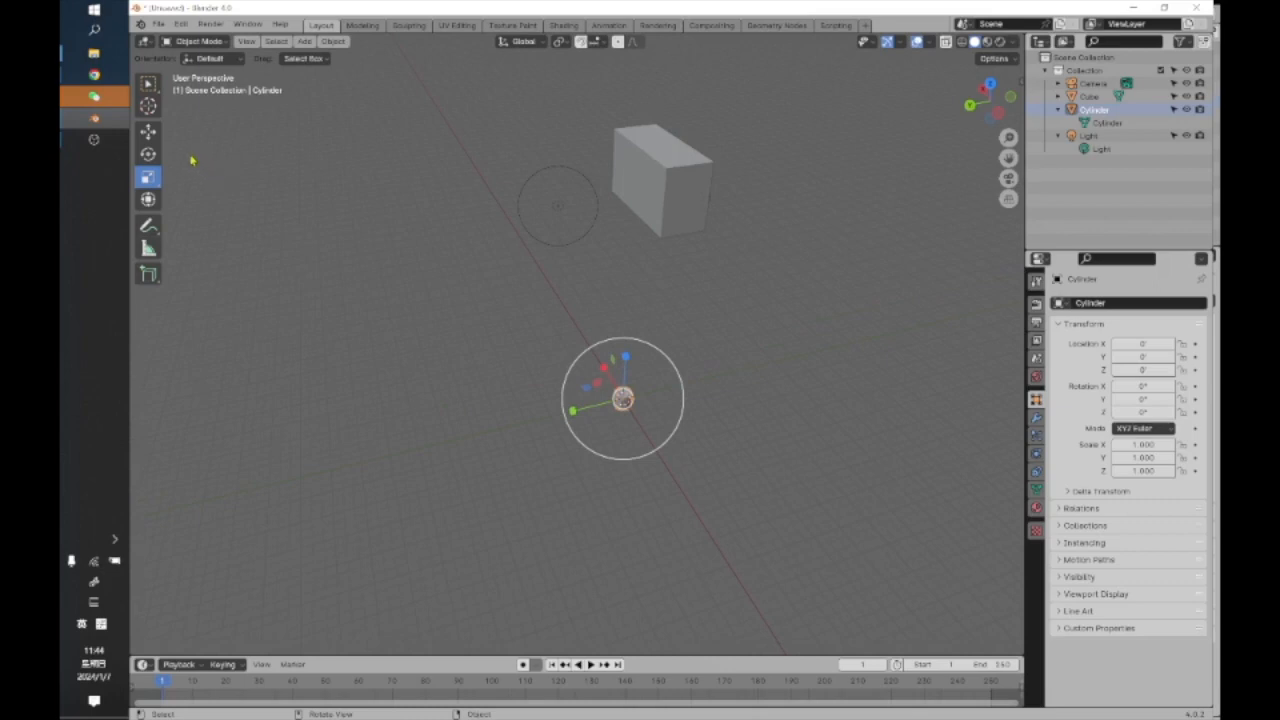
Place the 3D cursor in empty space between the cylinder and the box, checking its position from several angles.
{"action": "left_click", "coordinate": [148, 106]}
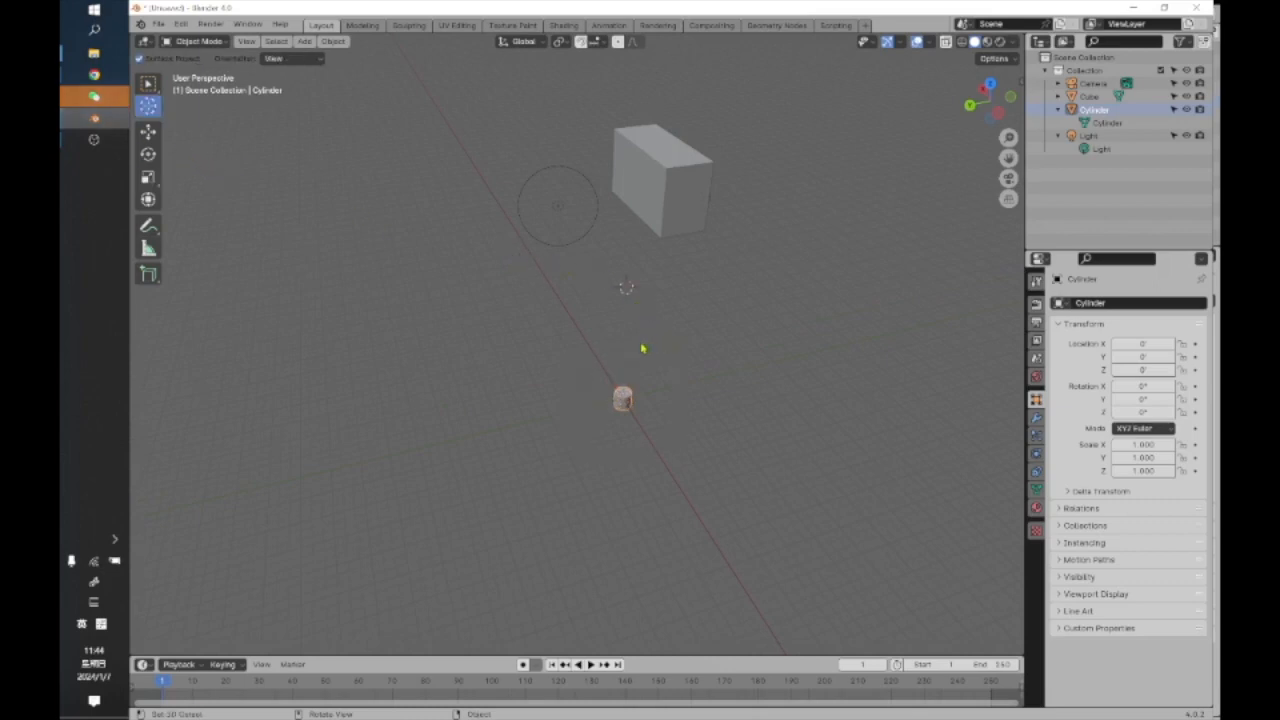
{"action": "middle_click_drag", "start_coordinate": [371, 249], "coordinate": [708, 223]}
{"action": "middle_click_drag", "start_coordinate": [611, 343], "coordinate": [528, 426]}
{"action": "middle_click_drag", "start_coordinate": [623, 380], "coordinate": [502, 160]}
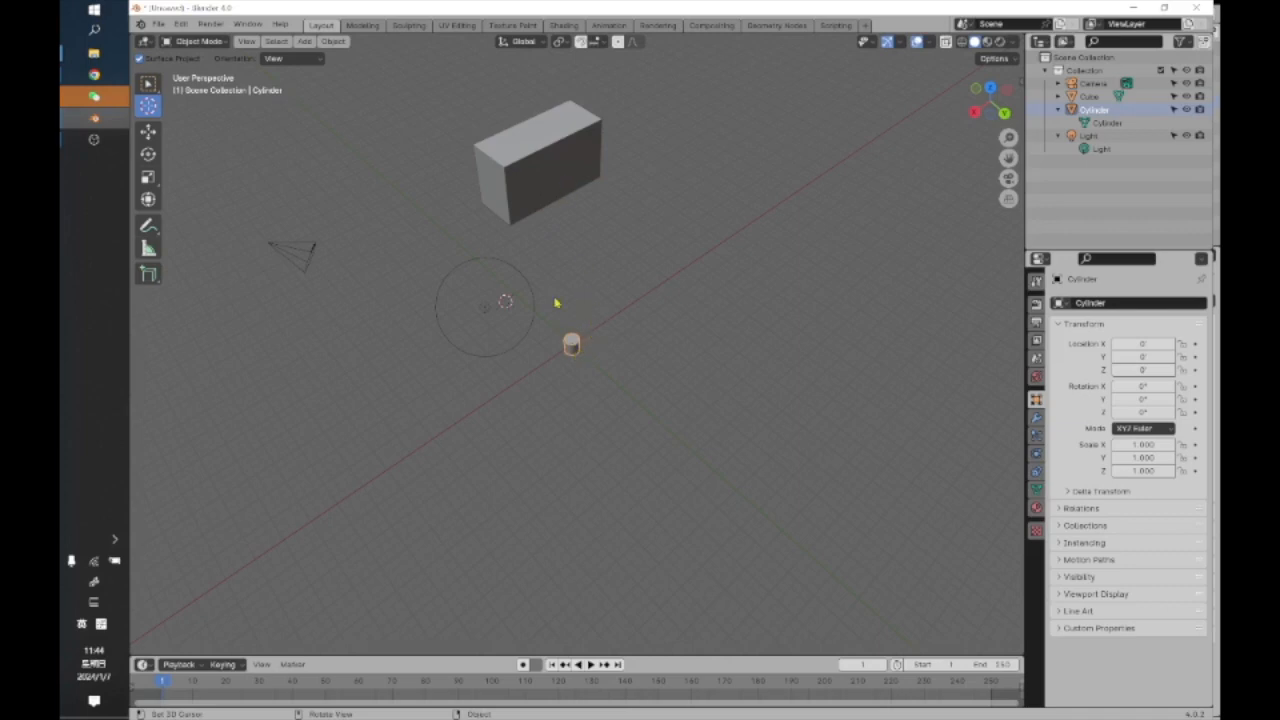
{"action": "middle_click_drag", "start_coordinate": [600, 420], "coordinate": [540, 297]}
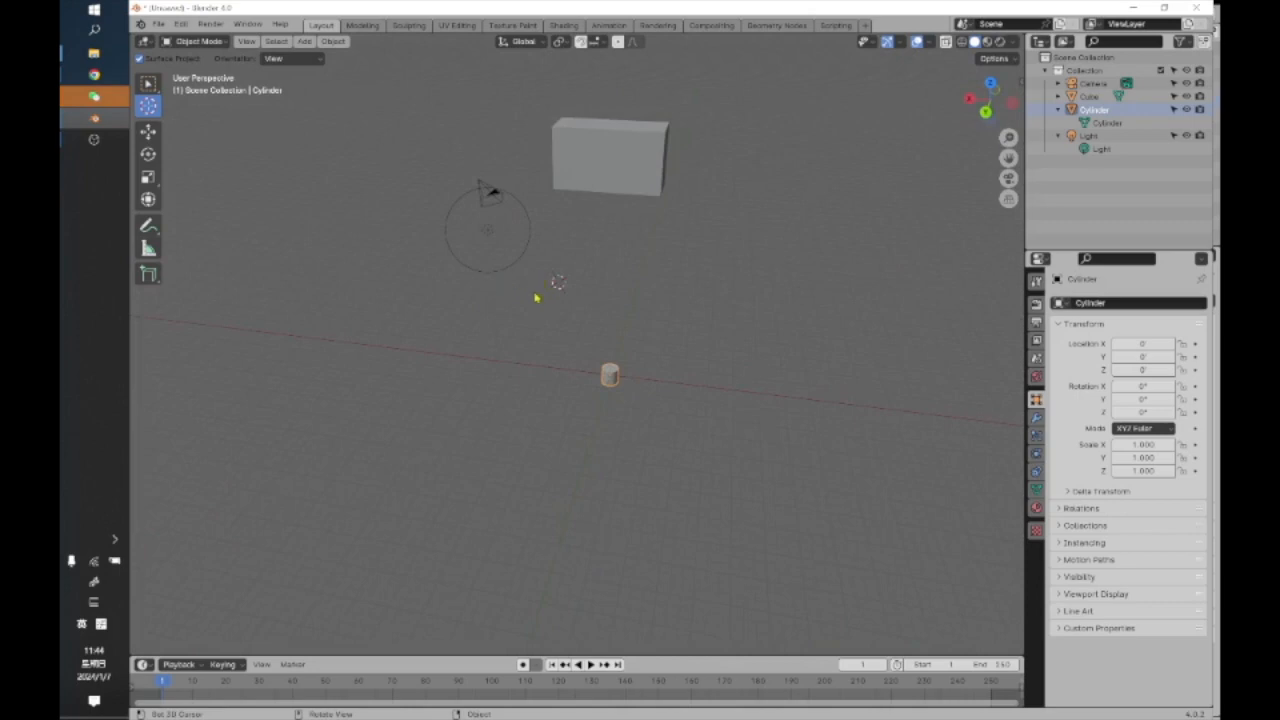
{"action": "scroll", "coordinate": [587, 278], "scroll_direction": "up", "scroll_amount": 2}
{"action": "middle_click_drag", "start_coordinate": [588, 277], "coordinate": [600, 370]}
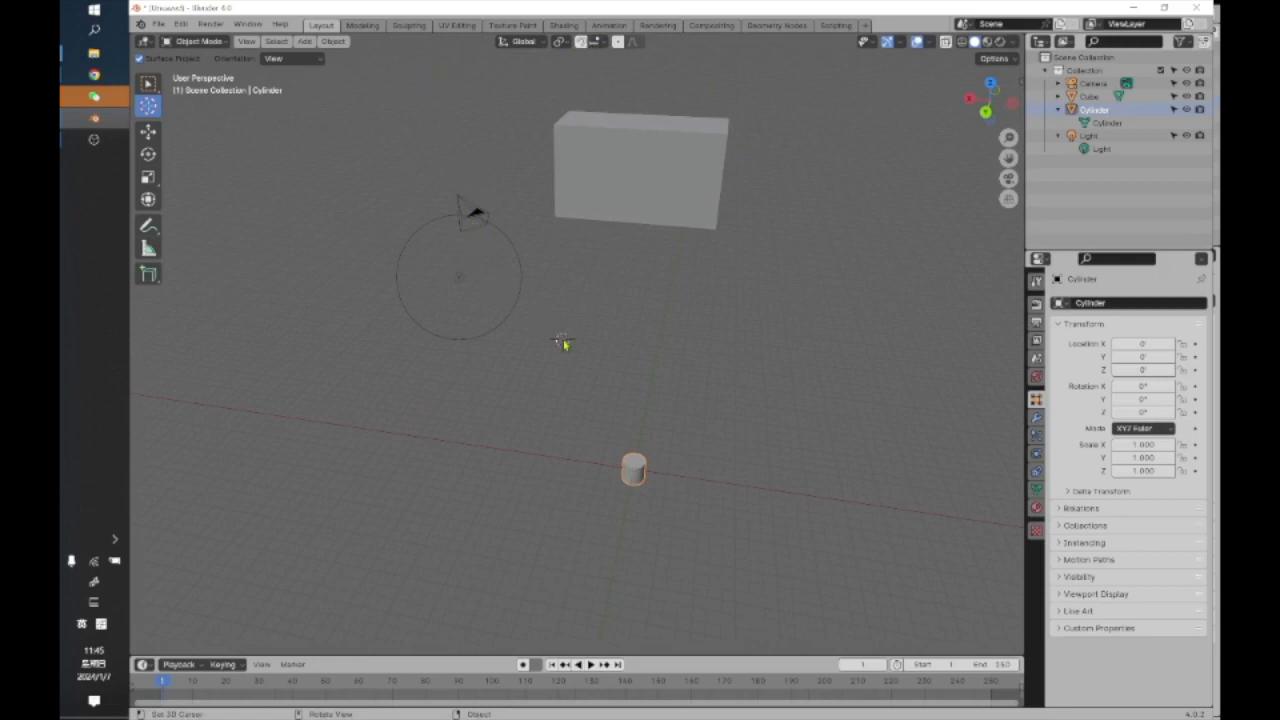
Set the transform pivot point to Bounding Box Center and place the 3D cursor on the face of the box.
{"action": "left_click", "coordinate": [570, 44]}
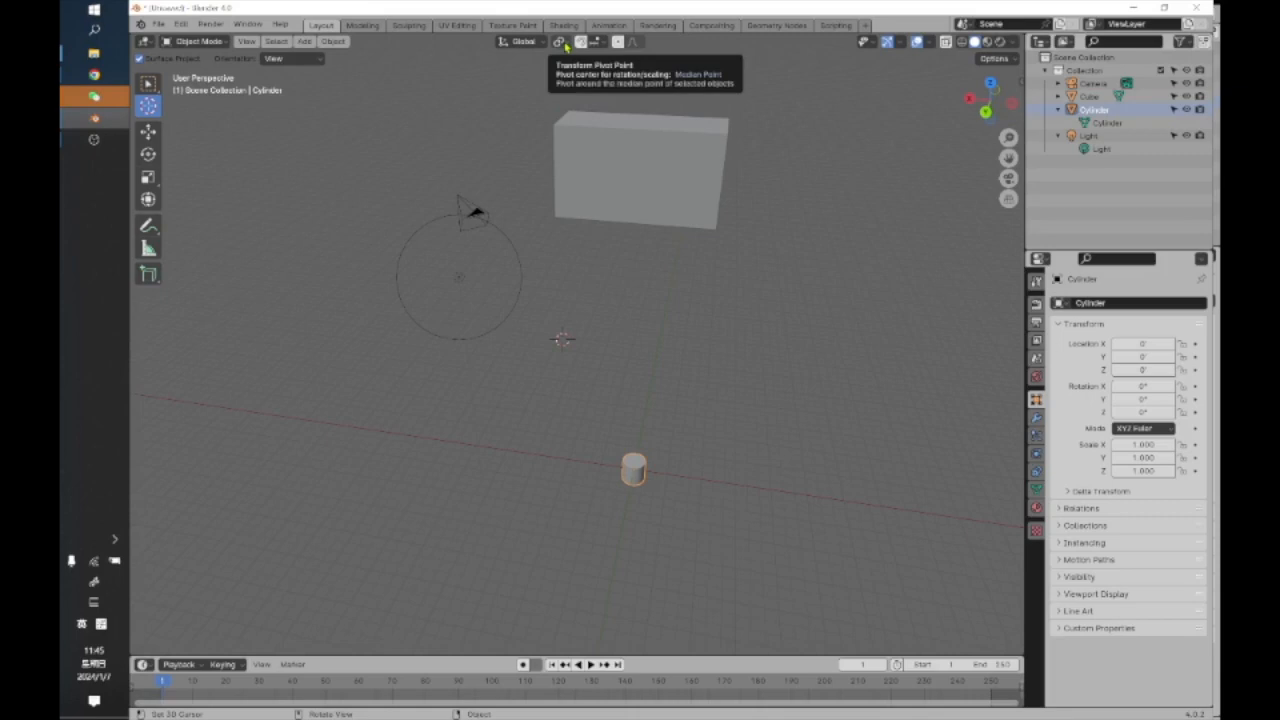
{"action": "left_click", "coordinate": [566, 45]}
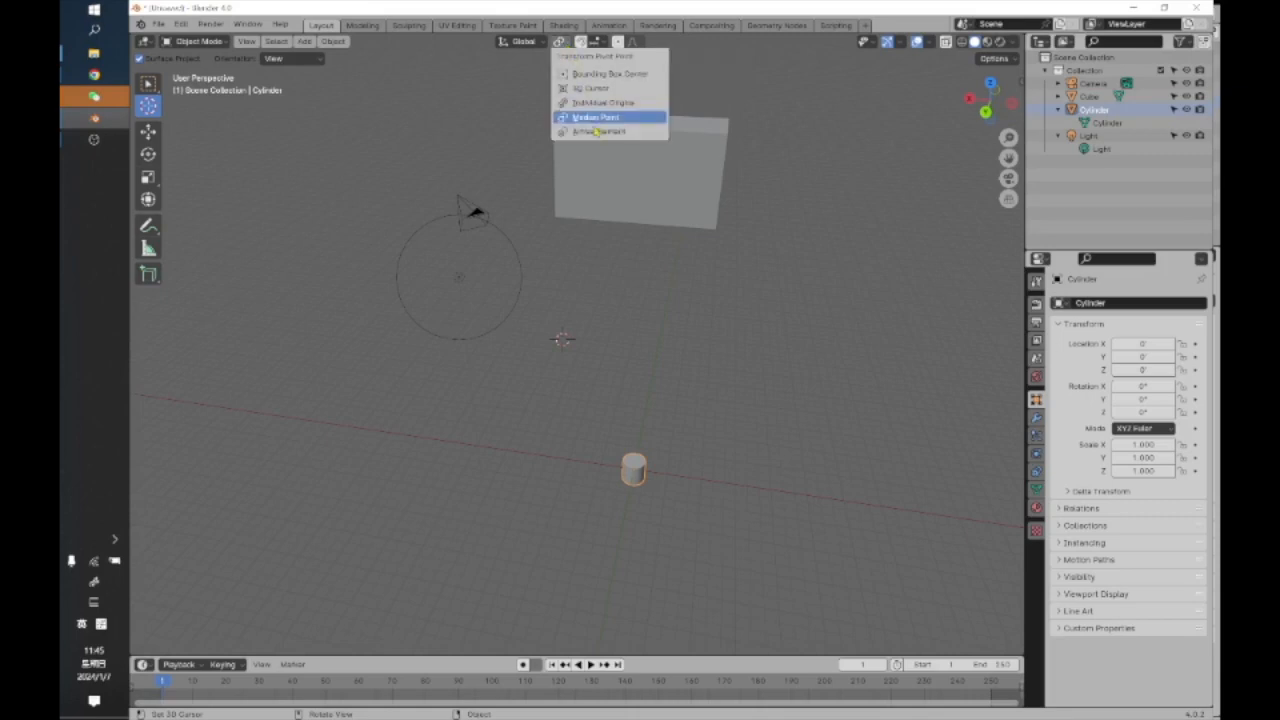
{"action": "left_click", "coordinate": [597, 76]}
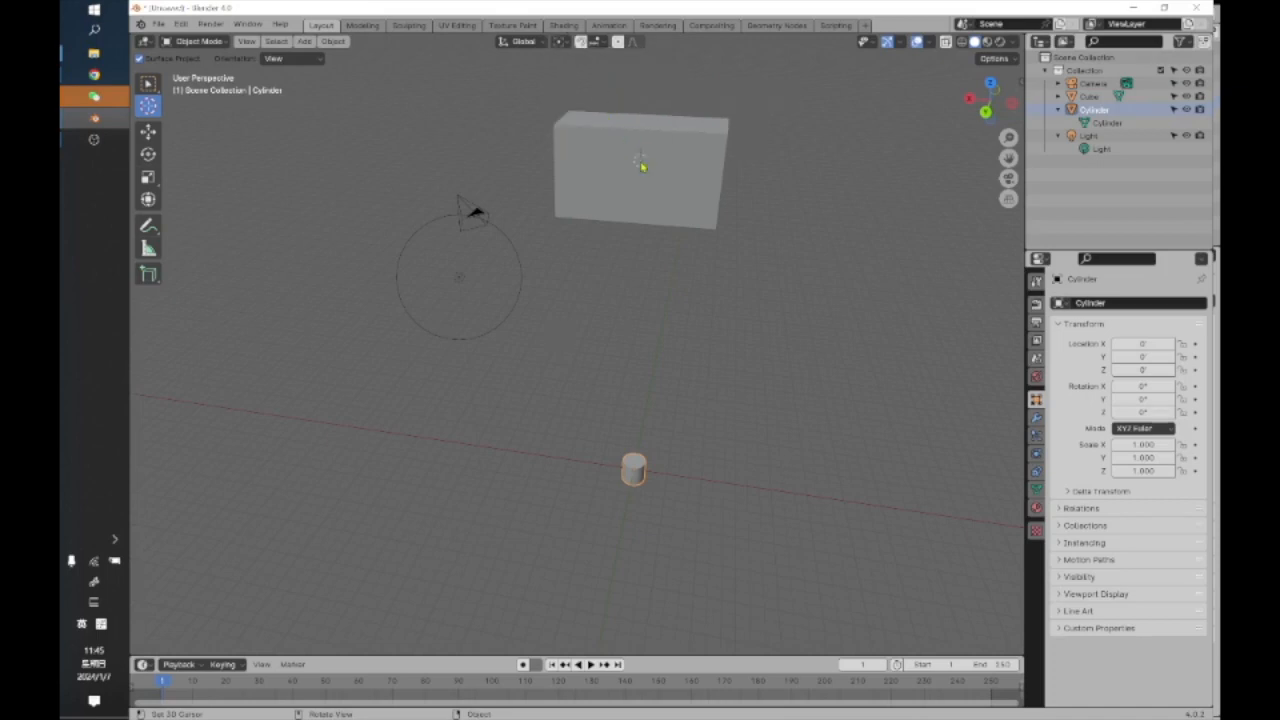
Select the box and examine it close up together with the 3D cursor on its face.
{"action": "left_click_drag", "start_coordinate": [148, 83], "coordinate": [200, 87]}
{"action": "left_click", "coordinate": [624, 181]}
{"action": "scroll", "coordinate": [628, 184], "scroll_direction": "up", "scroll_amount": 3}
{"action": "middle_click_drag", "start_coordinate": [717, 181], "coordinate": [643, 413], "text": "shift"}
{"action": "middle_click_drag", "start_coordinate": [643, 289], "coordinate": [603, 302]}
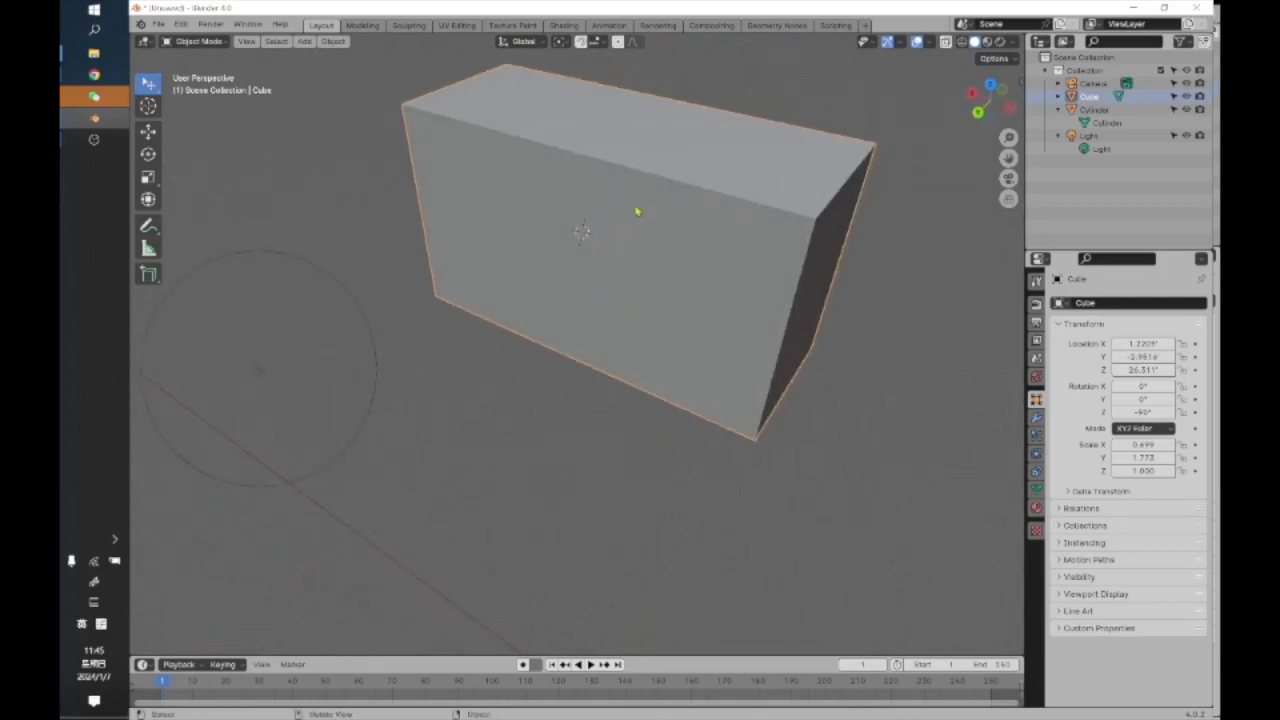
{"action": "middle_click_drag", "start_coordinate": [620, 277], "coordinate": [586, 289]}
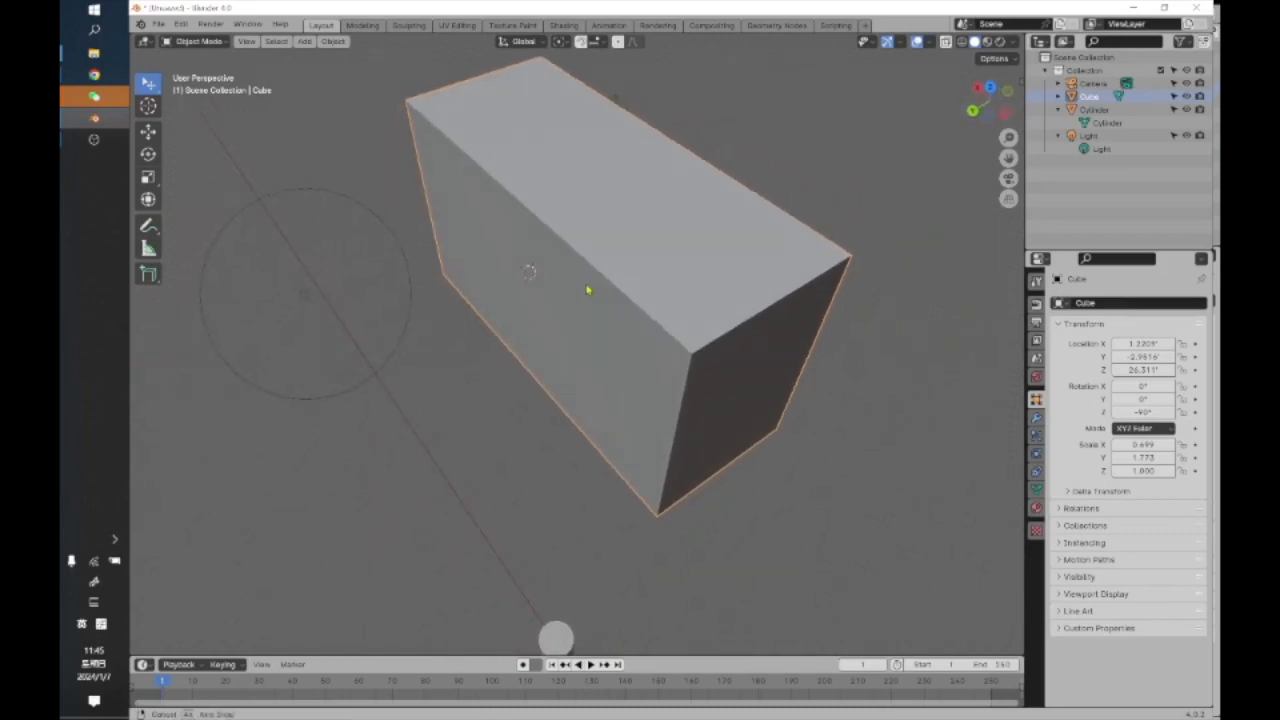
Review the transform pivot point options and deselect the box.
{"action": "left_click", "coordinate": [563, 44]}
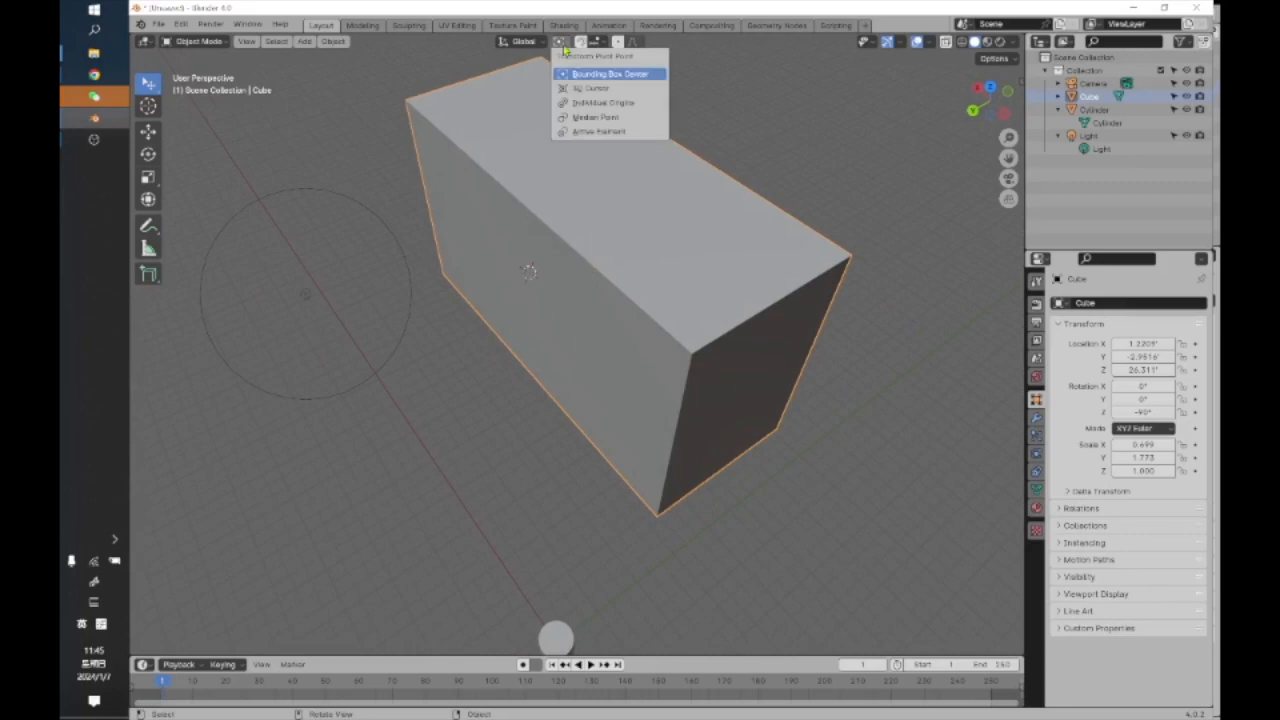
{"action": "left_click", "coordinate": [595, 117]}
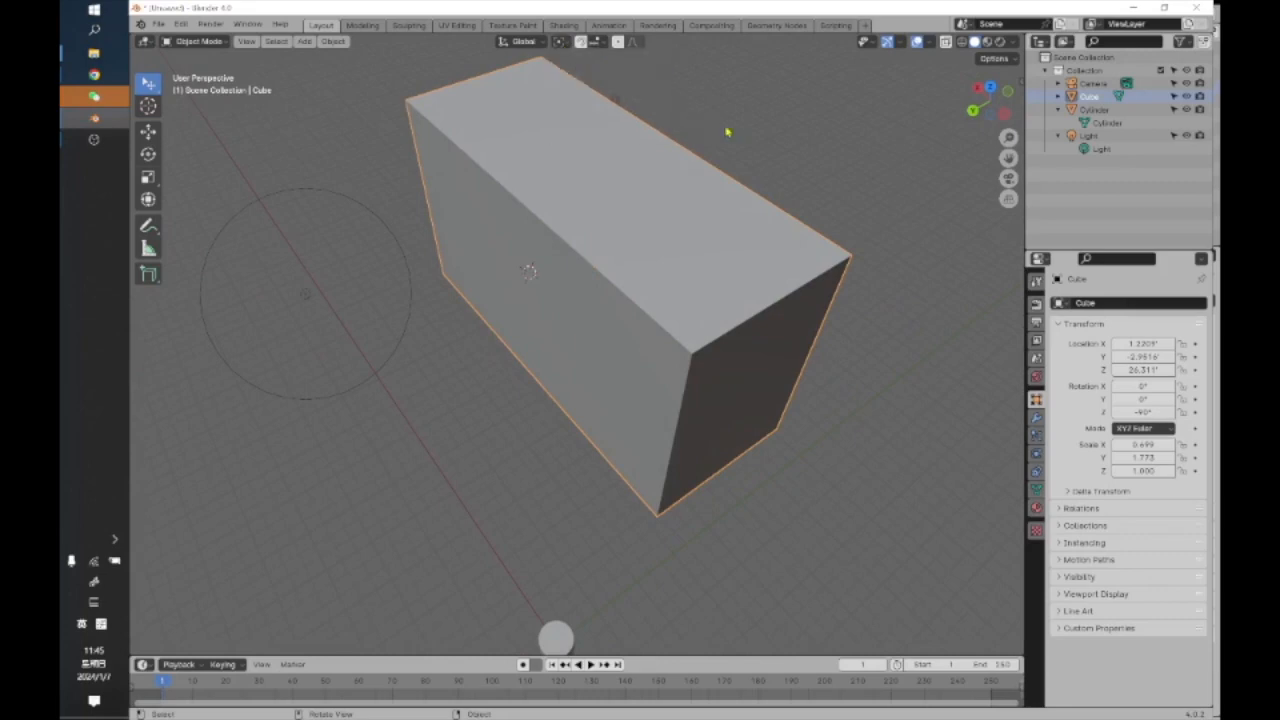
{"action": "left_click", "coordinate": [728, 168]}
Examine the box, the 3D cursor and the cylinder from several distances and angles.
{"action": "mouse_move", "coordinate": [668, 240]}
{"action": "middle_mouse_down"}
{"action": "mouse_move", "coordinate": [687, 226]}
{"action": "mouse_move", "coordinate": [689, 237]}
{"action": "middle_mouse_up"}
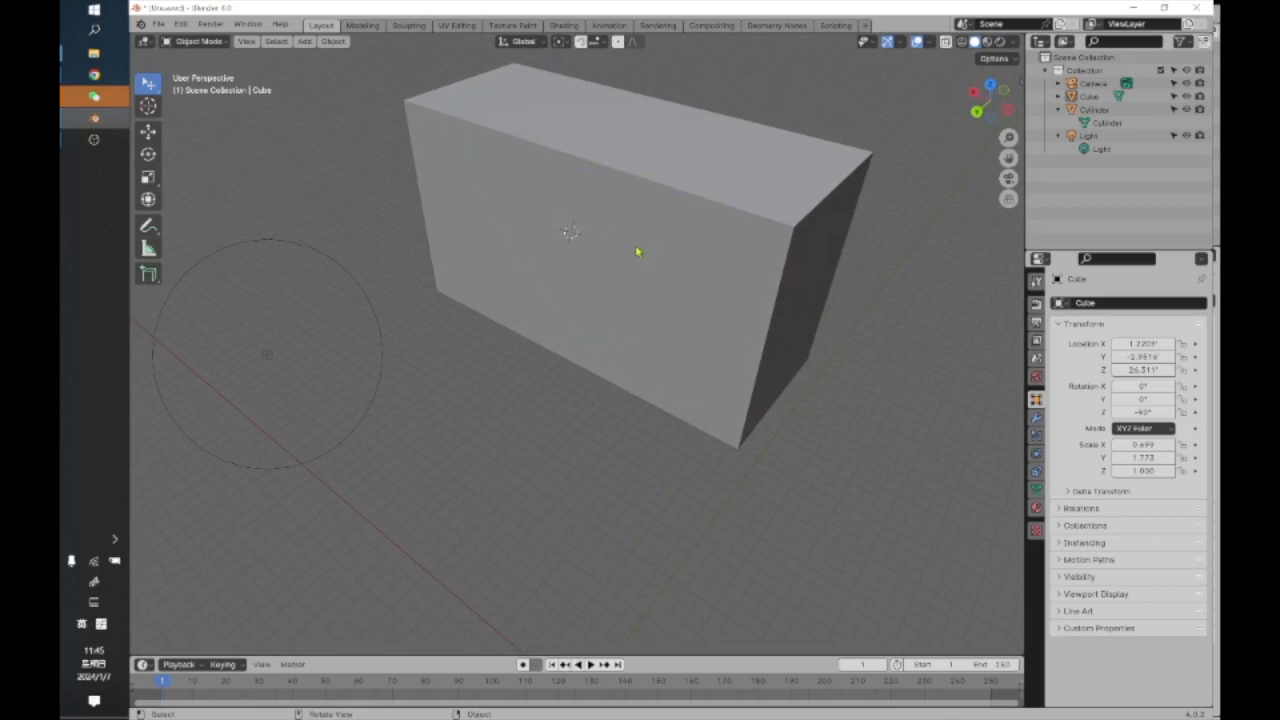
{"action": "scroll", "coordinate": [638, 252], "scroll_direction": "down", "scroll_amount": 6}
{"action": "scroll", "coordinate": [640, 255], "scroll_direction": "up", "scroll_amount": 4}
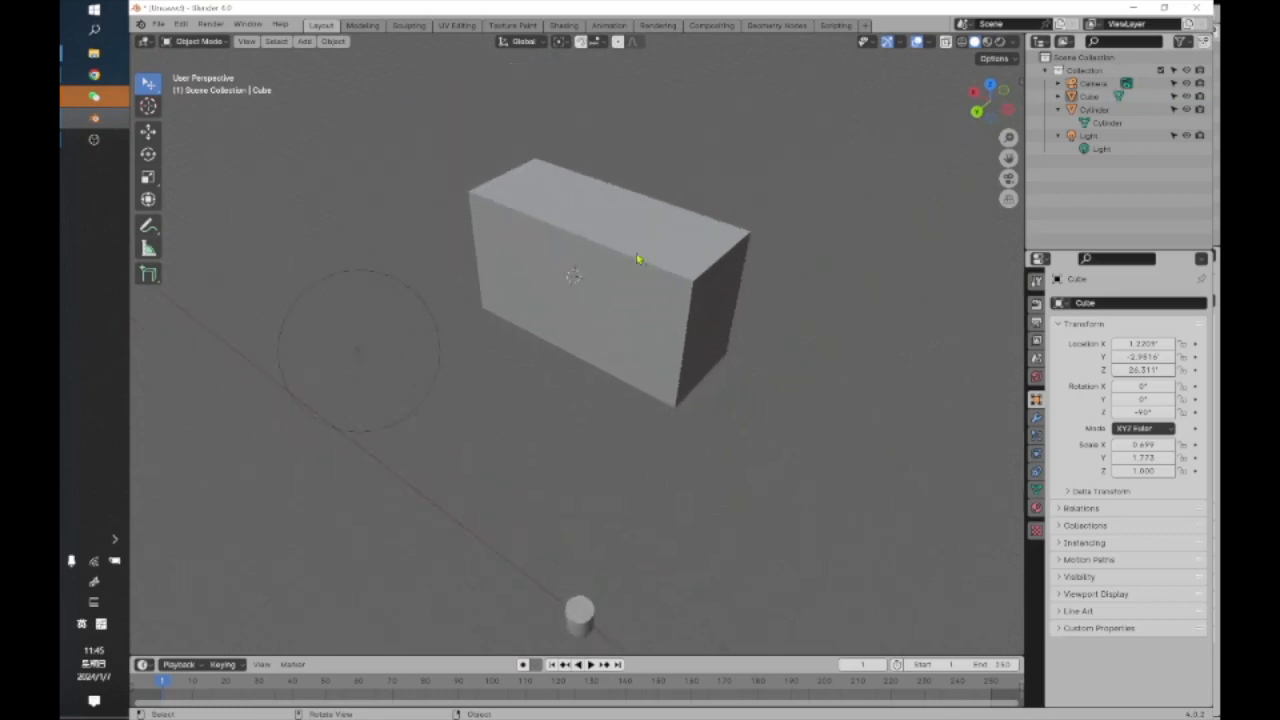
{"action": "middle_click_drag", "start_coordinate": [614, 296], "coordinate": [637, 357]}
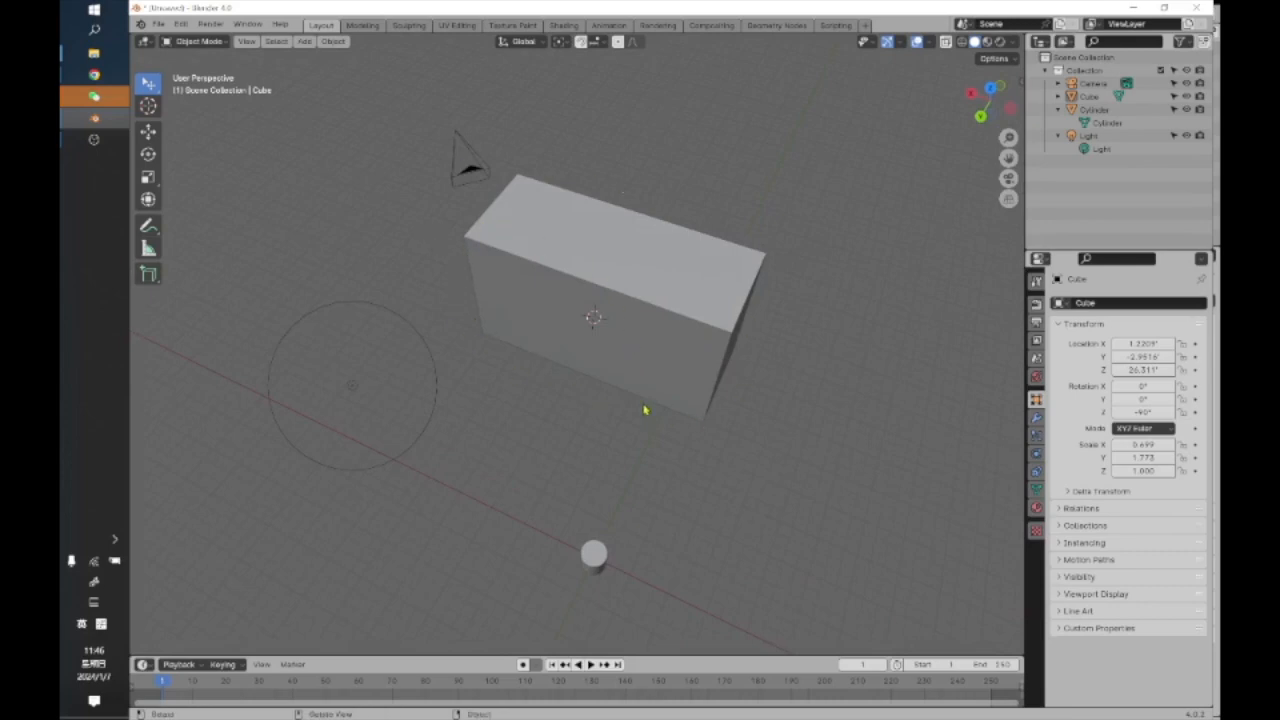
{"action": "middle_click_drag", "start_coordinate": [608, 586], "coordinate": [520, 431]}
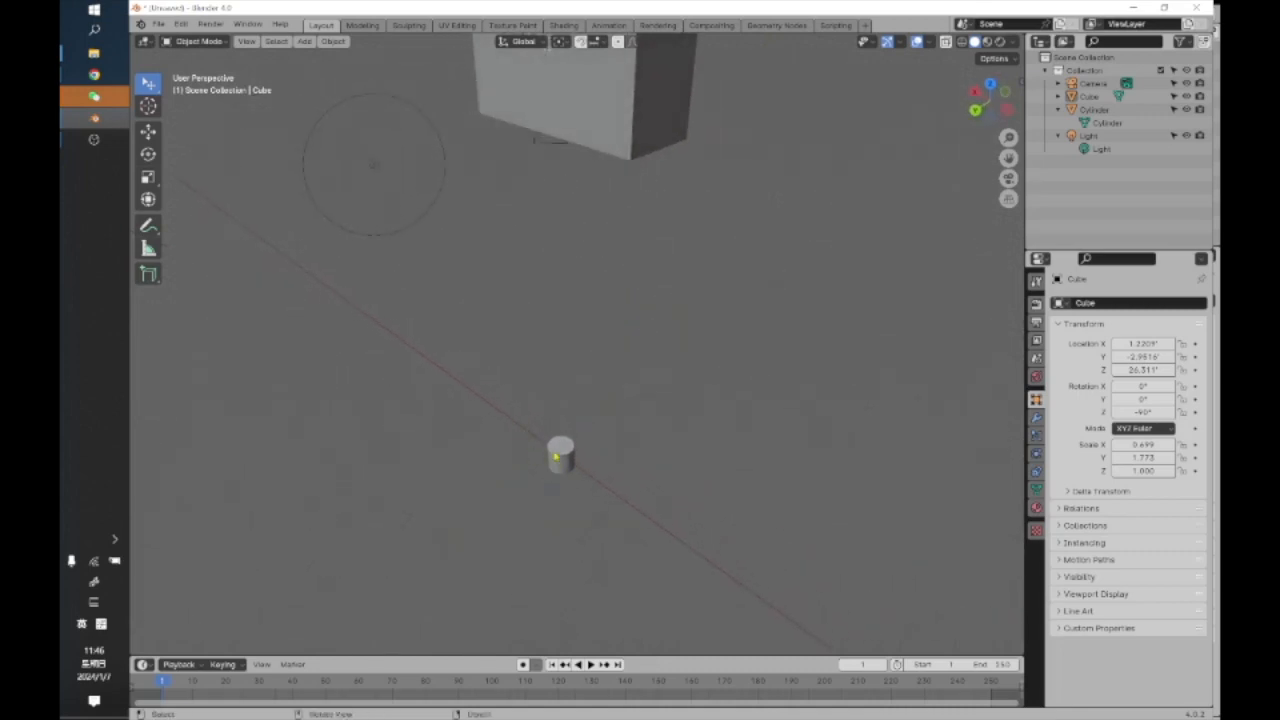
{"action": "middle_click_drag", "start_coordinate": [586, 466], "coordinate": [614, 343]}
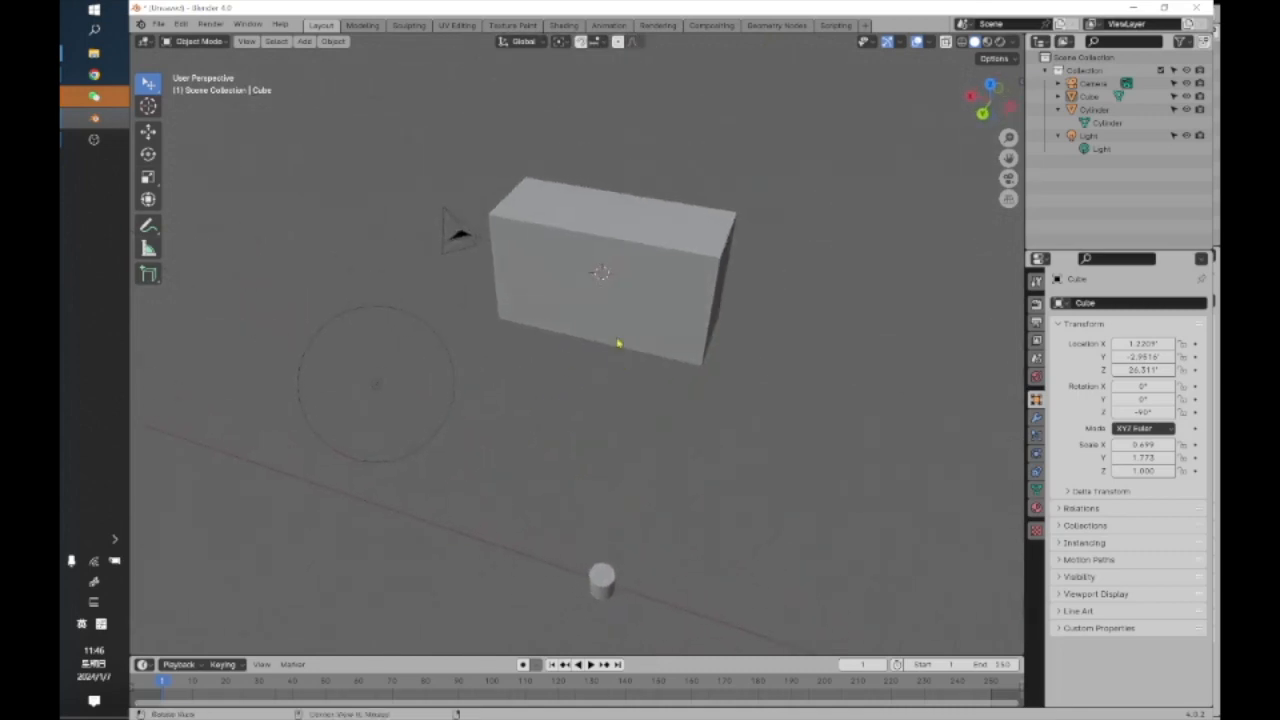
{"action": "middle_click_drag", "start_coordinate": [572, 121], "coordinate": [606, 114]}
Scale the box up uniformly about its bounding box center to a Z scale of about 1.175, and deselect it.
{"action": "left_click", "coordinate": [570, 42]}
{"action": "left_click", "coordinate": [557, 247]}
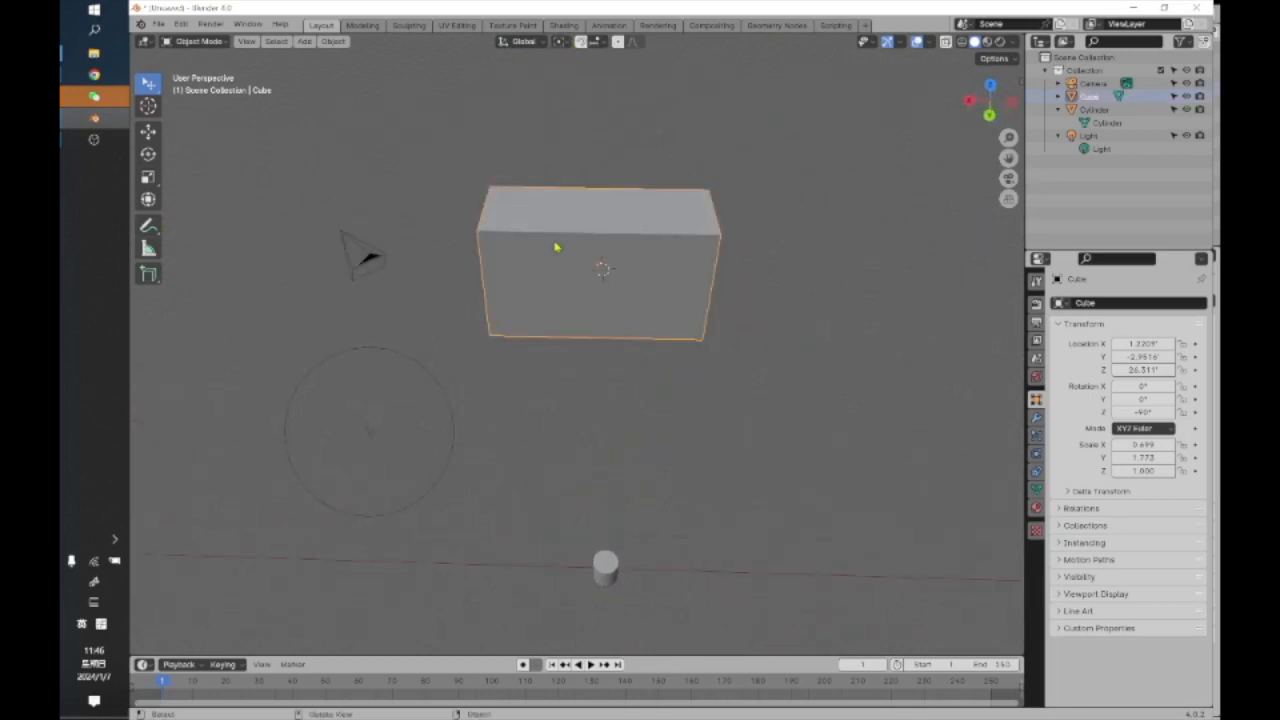
{"action": "left_click", "coordinate": [148, 176]}
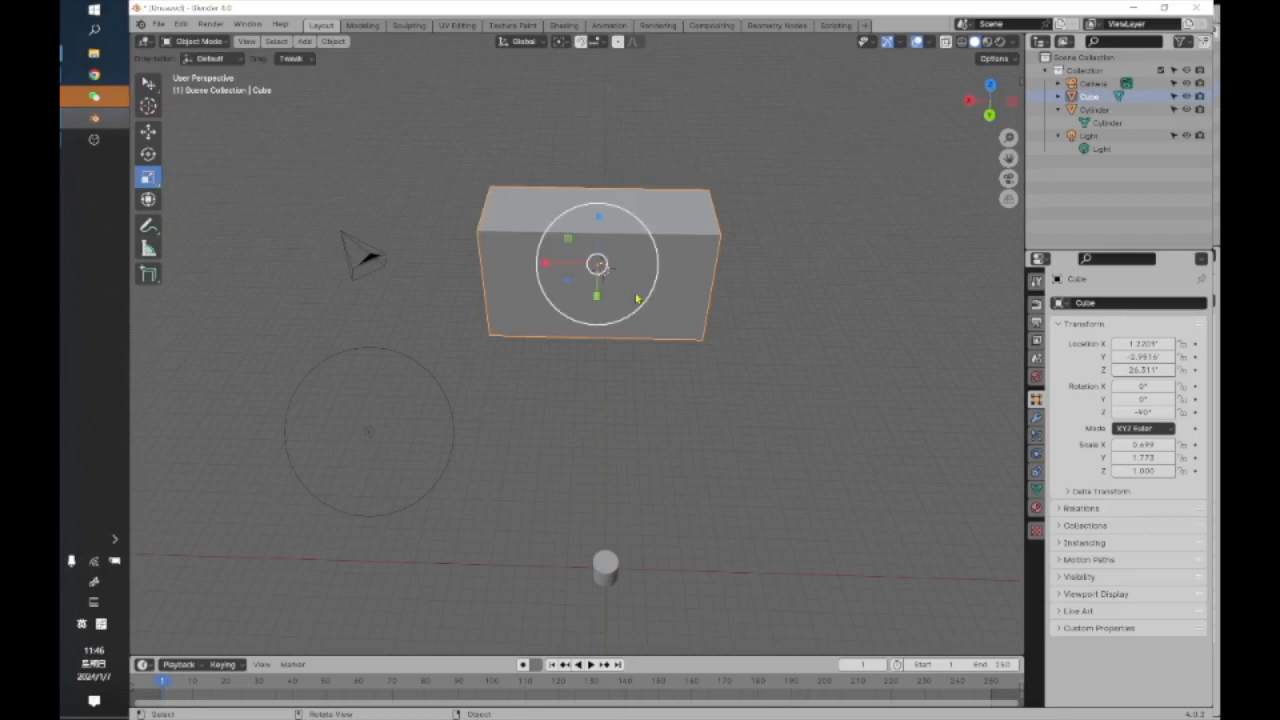
{"action": "left_click_drag", "start_coordinate": [647, 231], "coordinate": [700, 215]}
{"action": "left_click", "coordinate": [466, 228]}
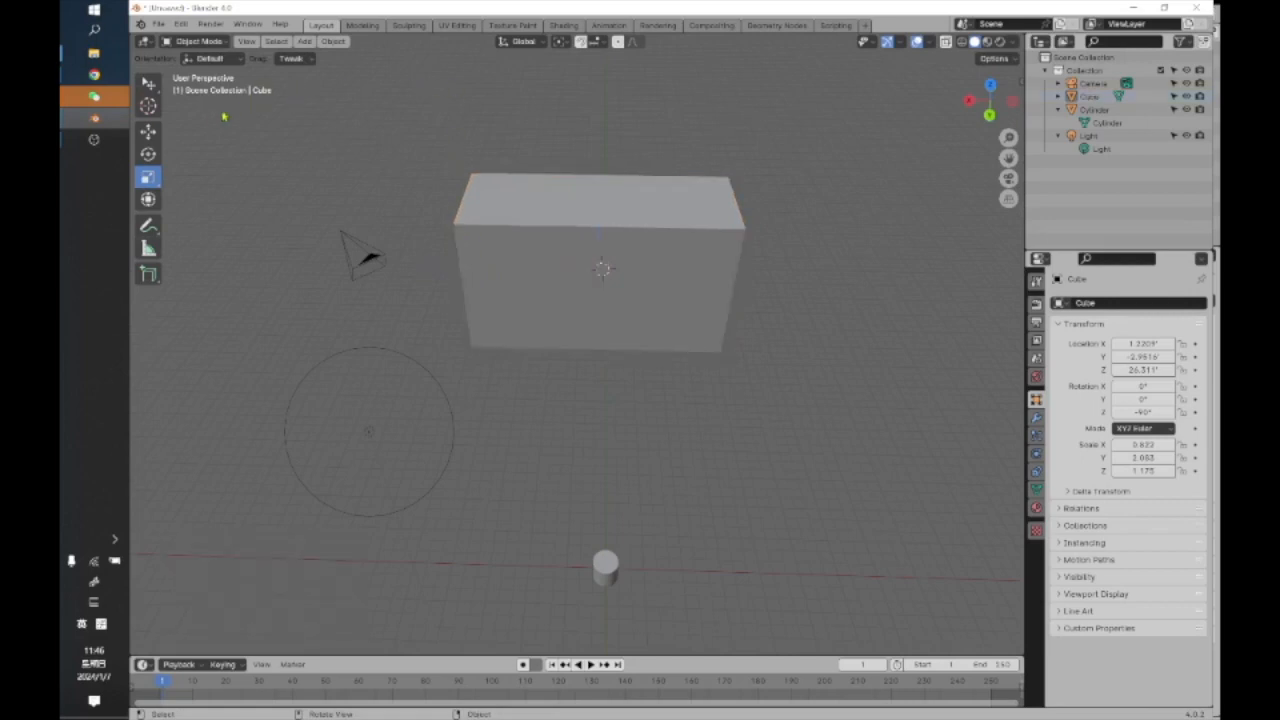
Place the 3D cursor in empty space above the camera, away from the box, and select the box again.
{"action": "left_click", "coordinate": [148, 106]}
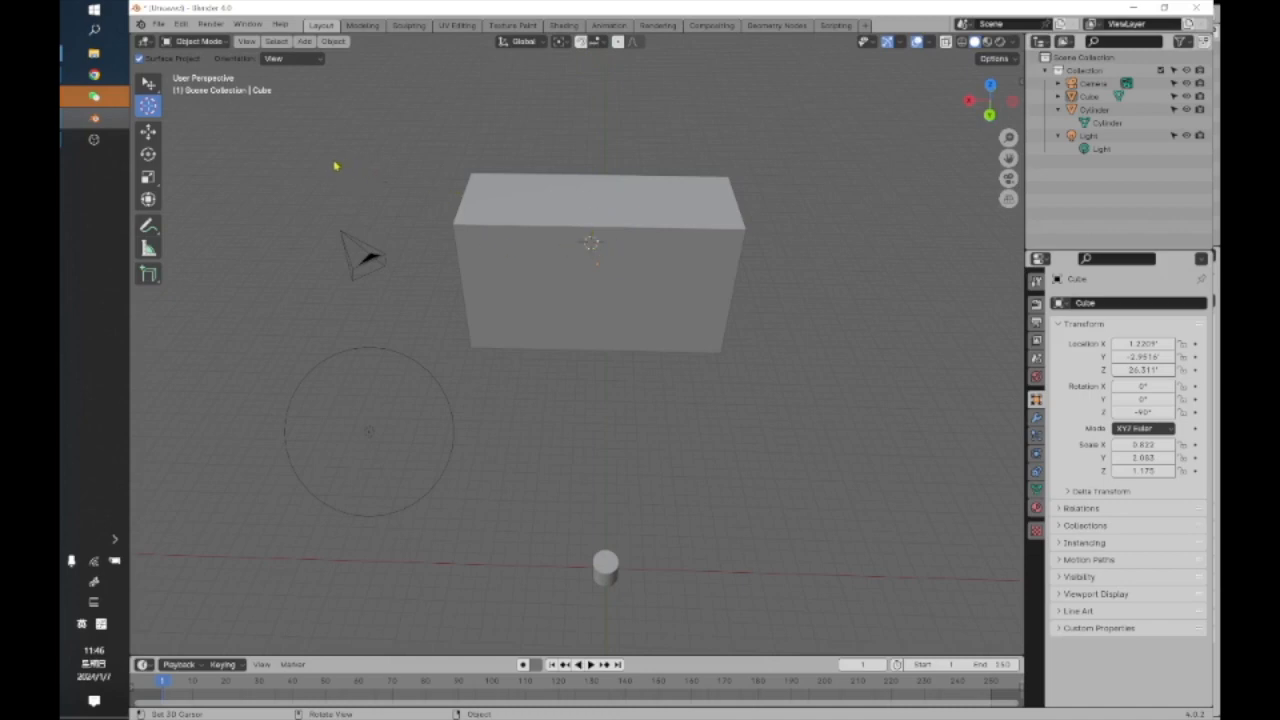
{"action": "left_click", "coordinate": [334, 162]}
{"action": "left_click", "coordinate": [148, 82]}
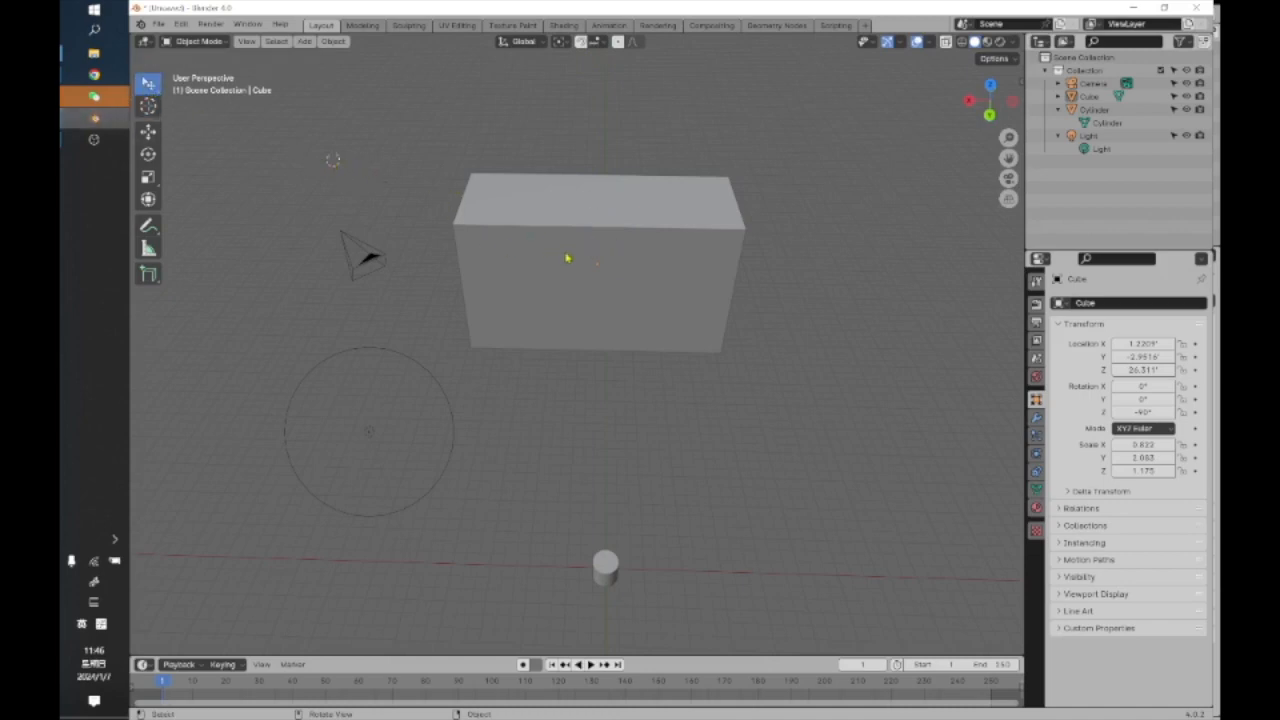
{"action": "left_click", "coordinate": [566, 259]}
Scale the box uniformly about its own center to about 0.609, 1.545 and 0.871 in X, Y and Z.
{"action": "left_click", "coordinate": [148, 131]}
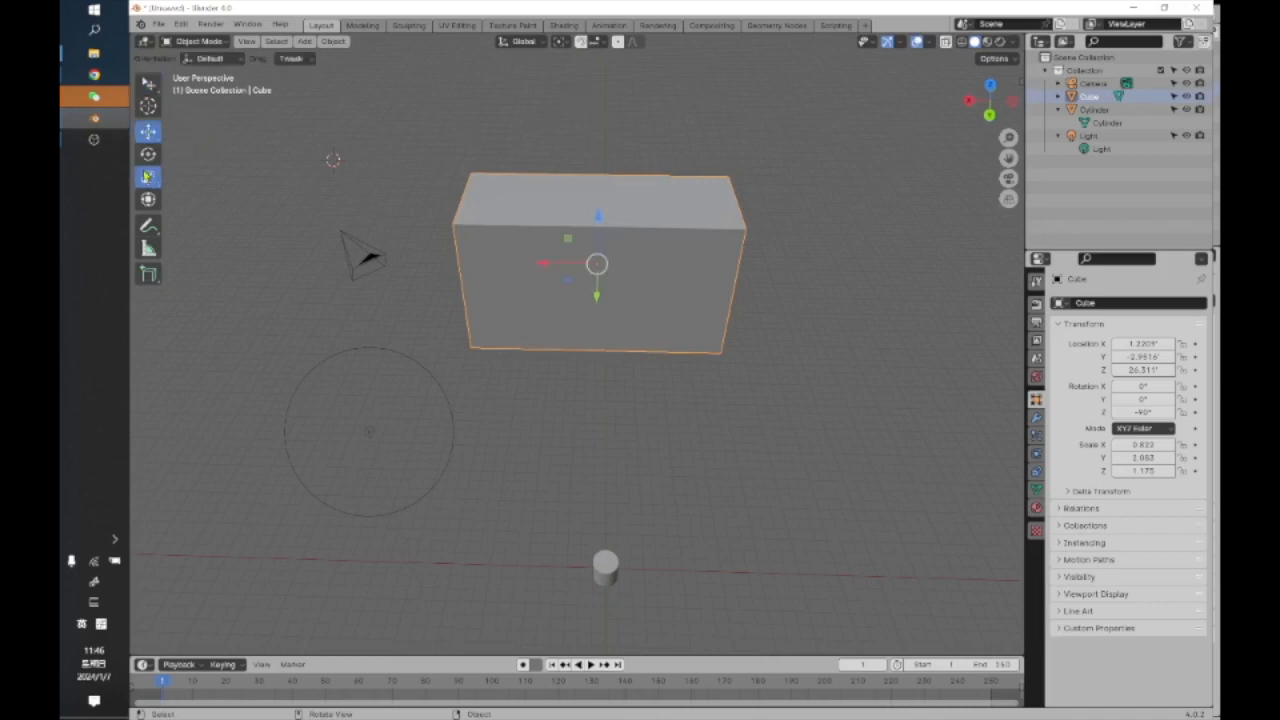
{"action": "left_click", "coordinate": [148, 176]}
{"action": "mouse_move", "coordinate": [643, 232]}
{"action": "left_mouse_down"}
{"action": "mouse_move", "coordinate": [614, 252]}
{"action": "mouse_move", "coordinate": [673, 209]}
{"action": "mouse_move", "coordinate": [630, 250]}
{"action": "left_mouse_up"}
{"action": "middle_click_drag", "start_coordinate": [630, 257], "coordinate": [654, 219]}
{"action": "mouse_move", "coordinate": [654, 227]}
{"action": "left_mouse_down"}
{"action": "mouse_move", "coordinate": [634, 239]}
{"action": "mouse_move", "coordinate": [672, 220]}
{"action": "left_mouse_up"}
{"action": "middle_click_drag", "start_coordinate": [646, 258], "coordinate": [601, 259]}
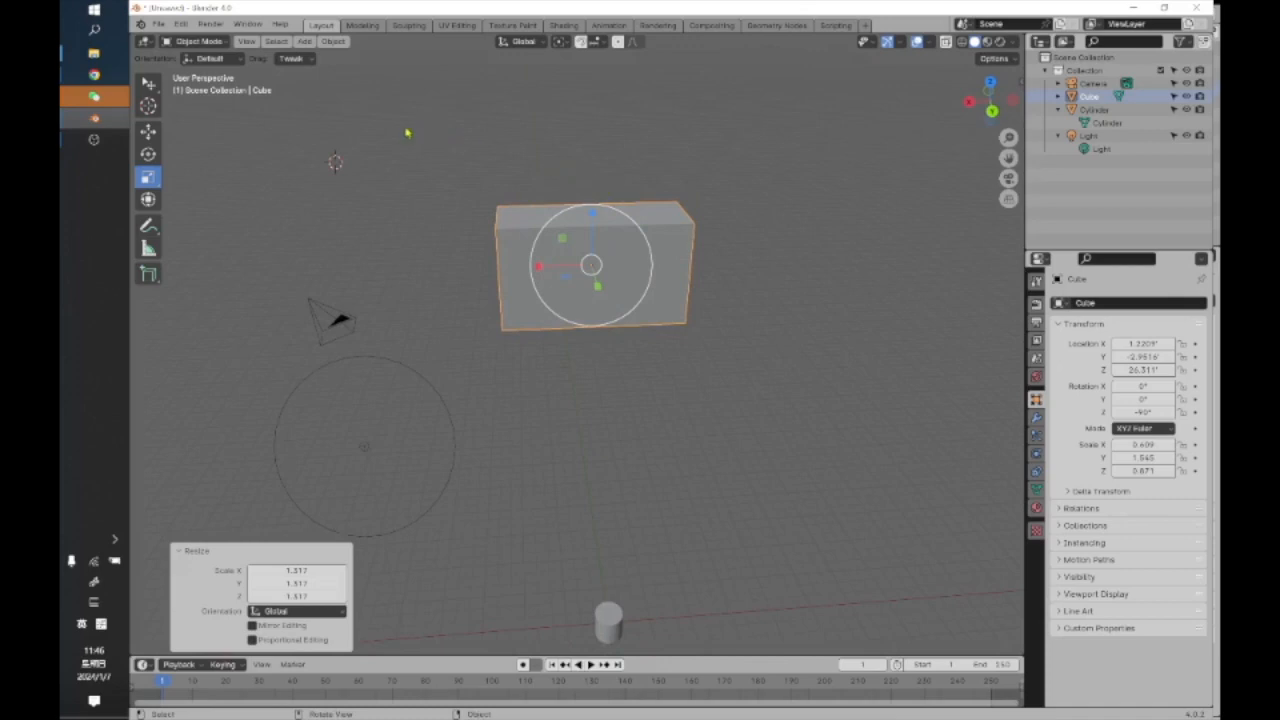
In the Back Orthographic view, place the 3D cursor at the box's lower-left corner and set the pivot point to 3D Cursor.
{"action": "left_click_drag", "start_coordinate": [388, 157], "coordinate": [455, 184], "text": "alt"}
{"action": "left_click_drag", "start_coordinate": [454, 229], "coordinate": [454, 217], "text": "alt"}
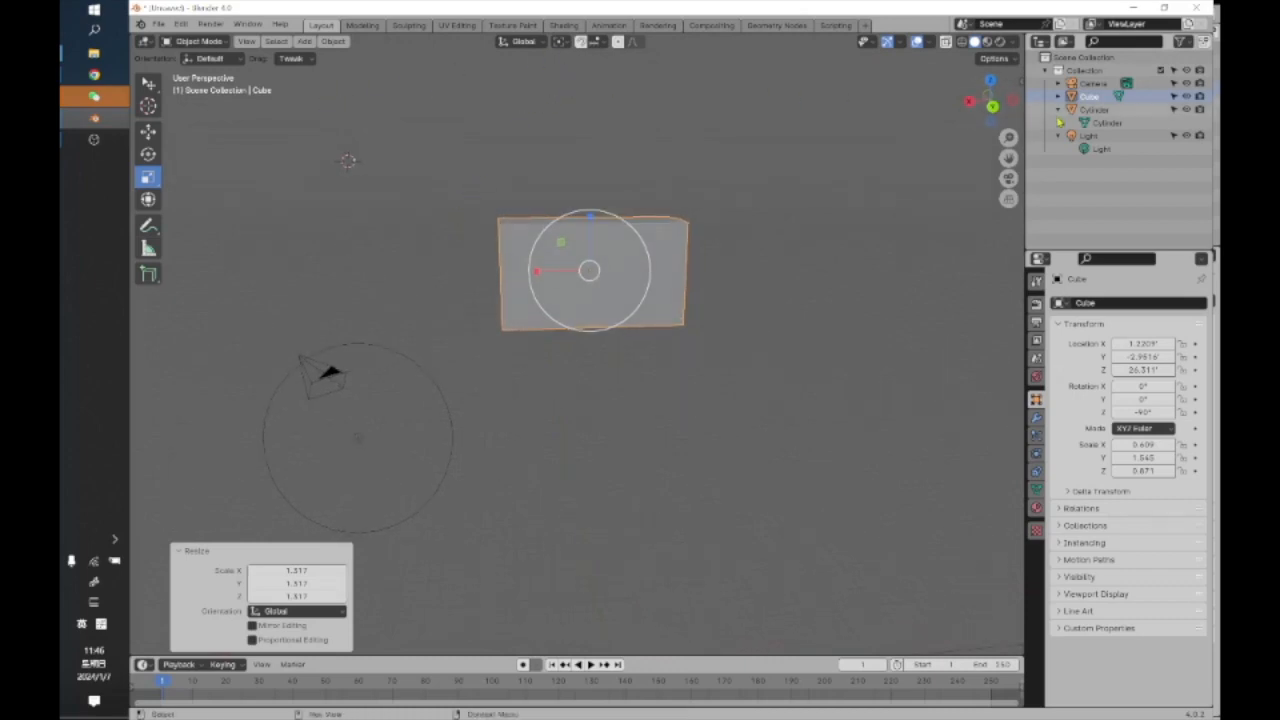
{"action": "left_click", "coordinate": [991, 101]}
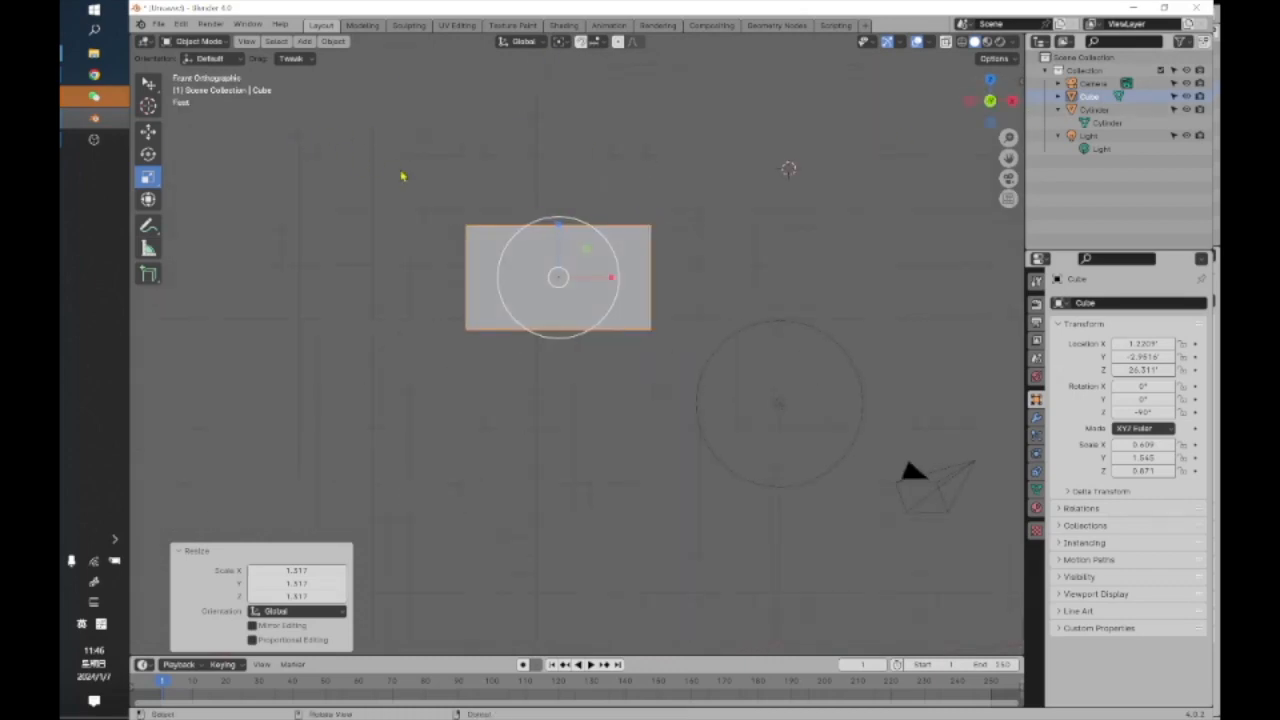
{"action": "left_click", "coordinate": [990, 101]}
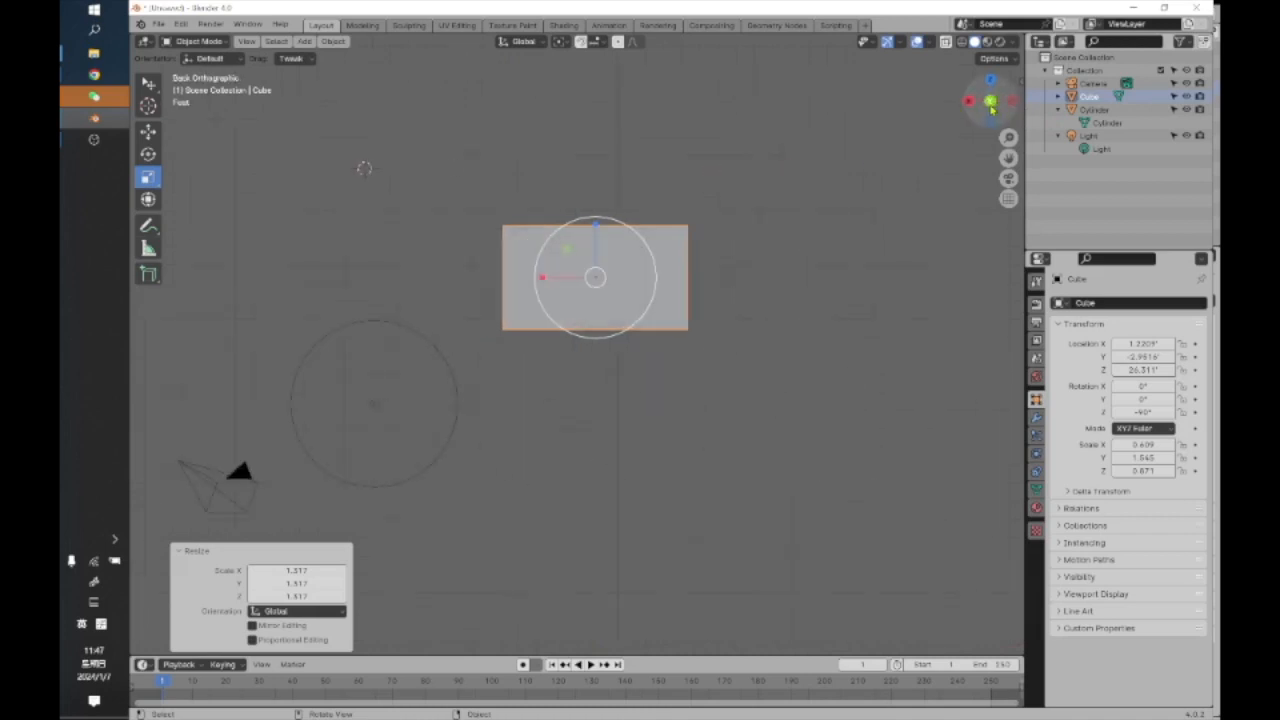
{"action": "left_click", "coordinate": [150, 108]}
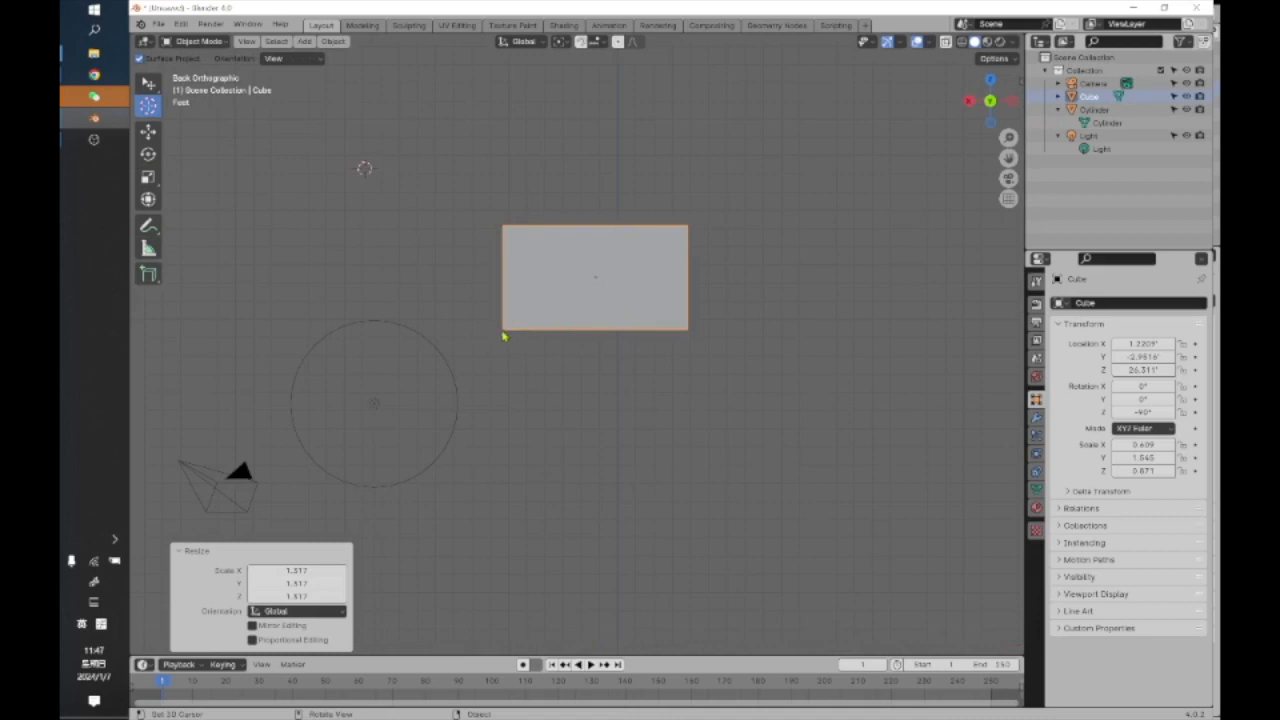
{"action": "left_click", "coordinate": [563, 42]}
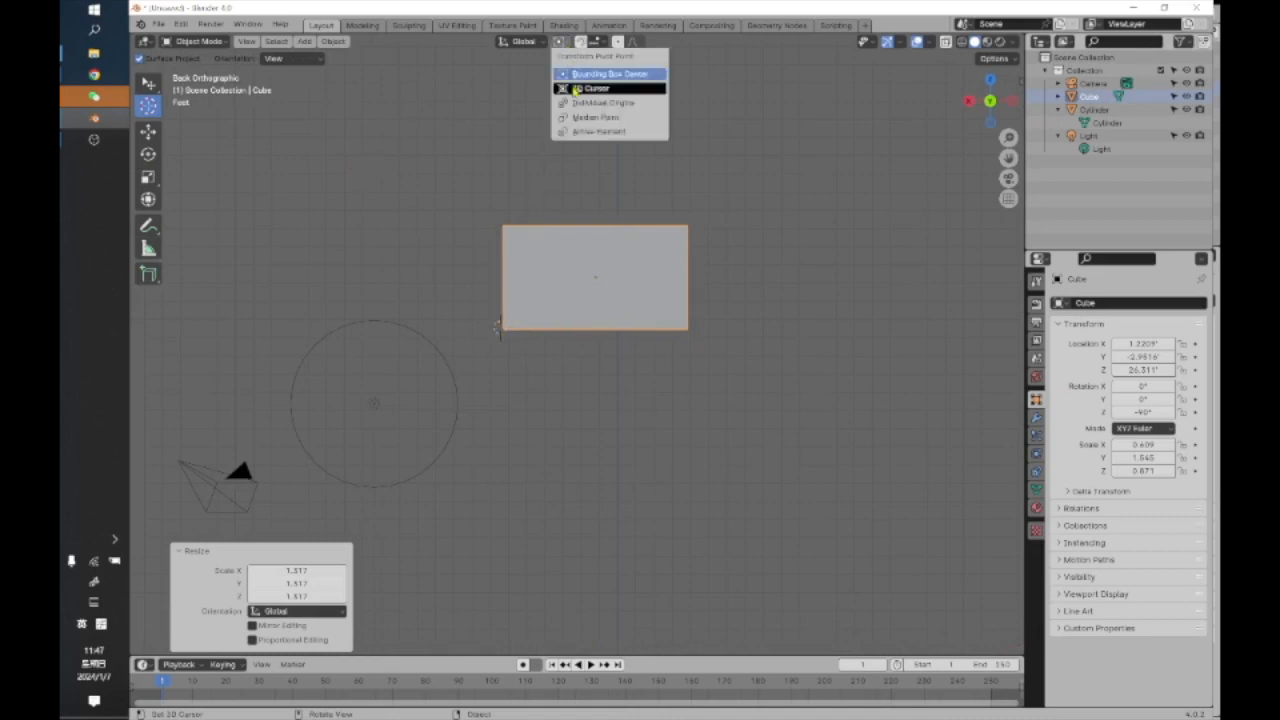
{"action": "left_click", "coordinate": [575, 89]}
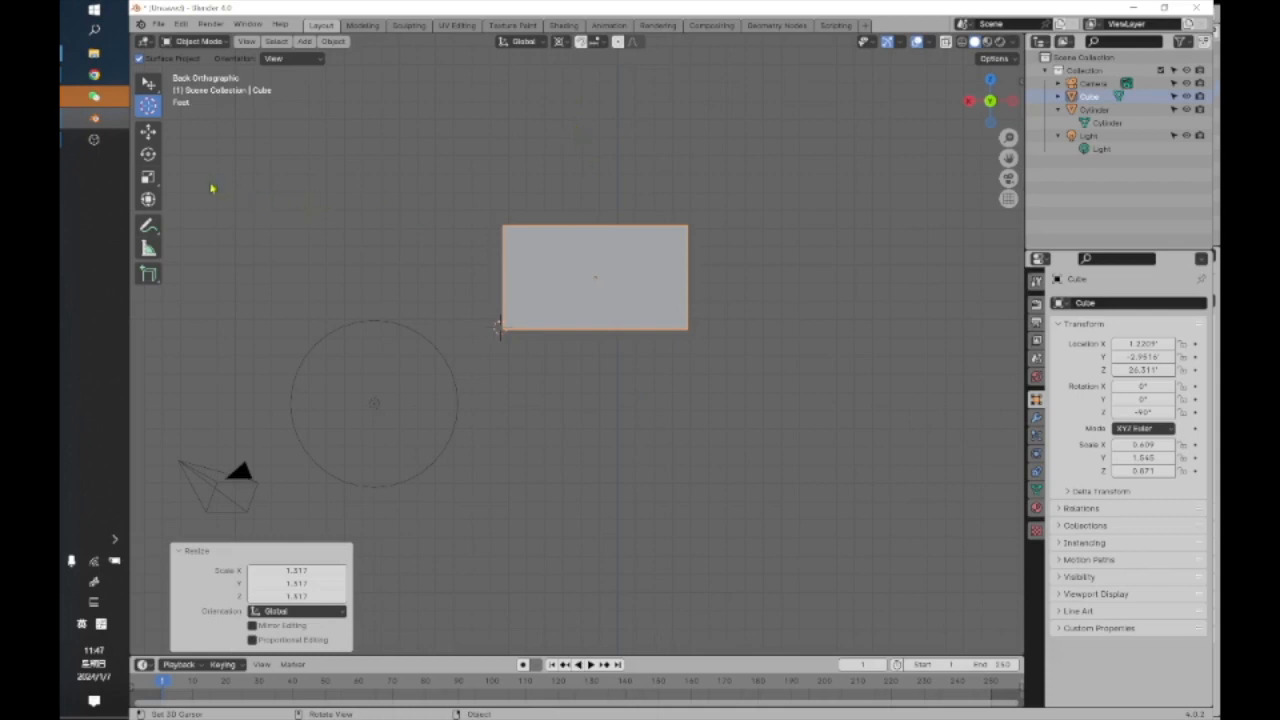
Stretch the box lengthwise and flatten its height from the 3D cursor, to Y scale about 2.493 and Z about 0.646, and deselect it.
{"action": "left_click", "coordinate": [148, 176]}
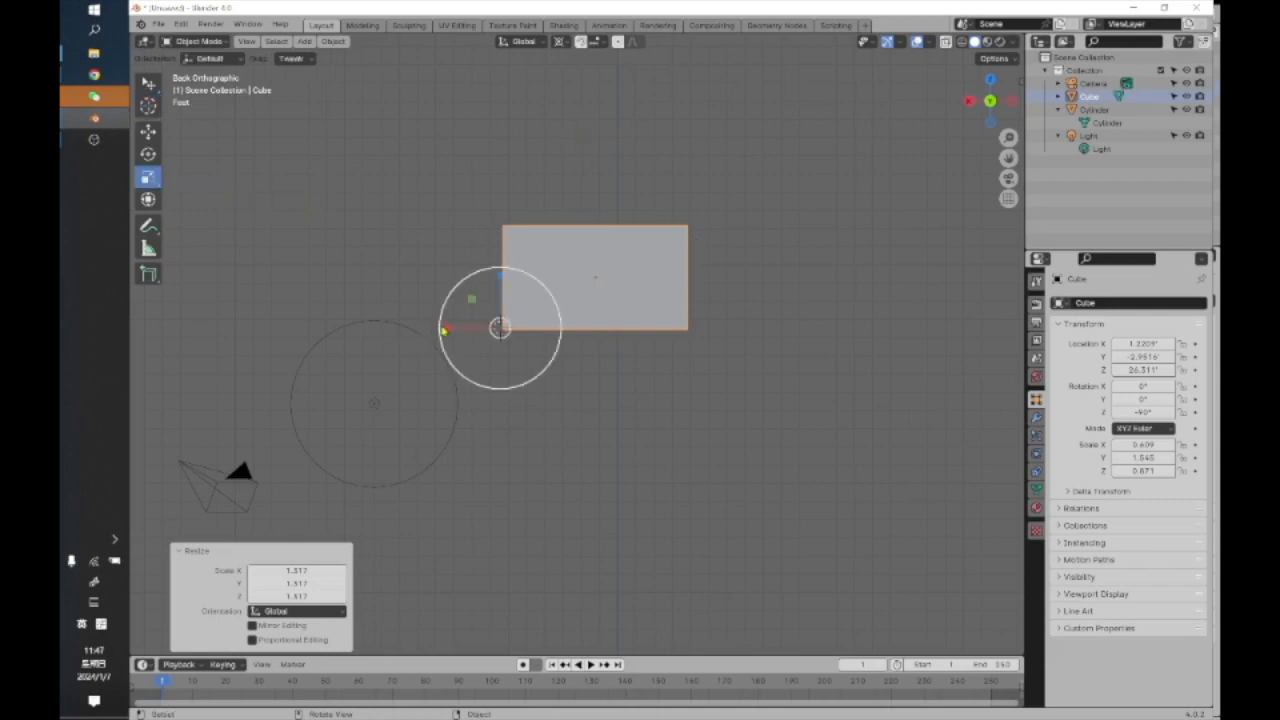
{"action": "left_click_drag", "start_coordinate": [447, 328], "coordinate": [500, 290]}
{"action": "left_click", "coordinate": [639, 207]}
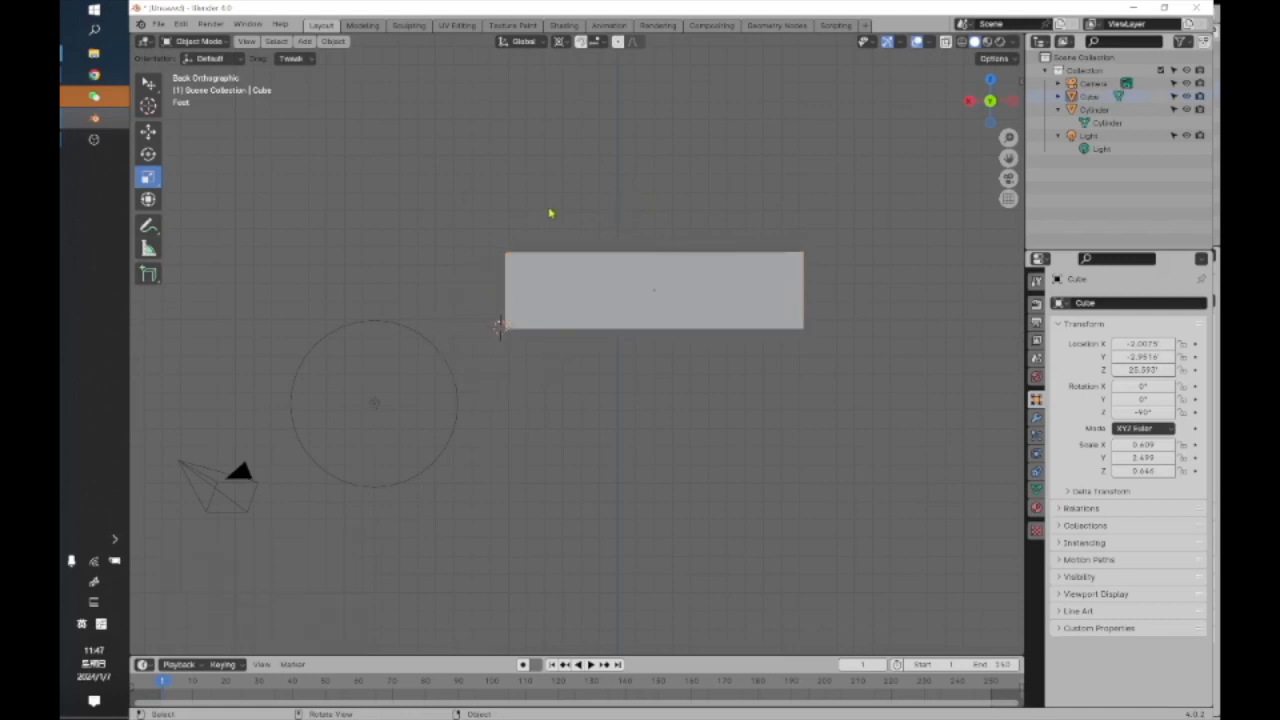
Set the transform pivot point to Bounding Box Center.
{"action": "left_click", "coordinate": [580, 42]}
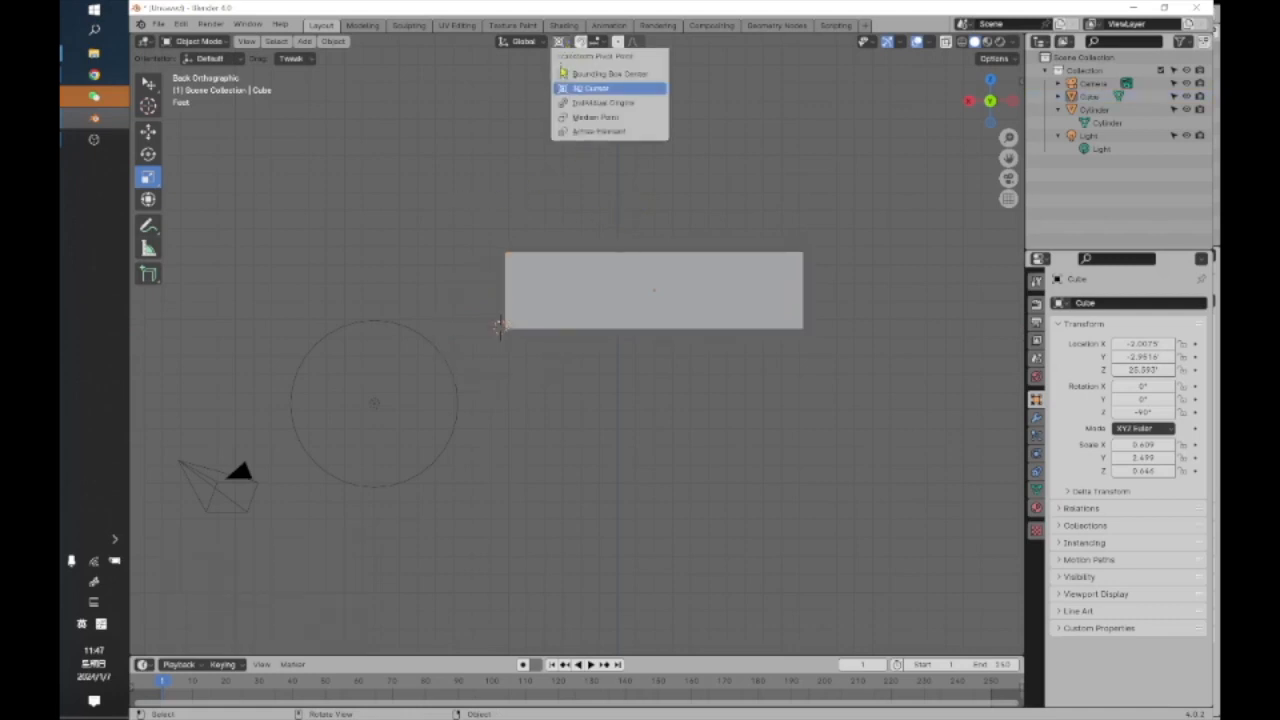
{"action": "left_click", "coordinate": [562, 74]}
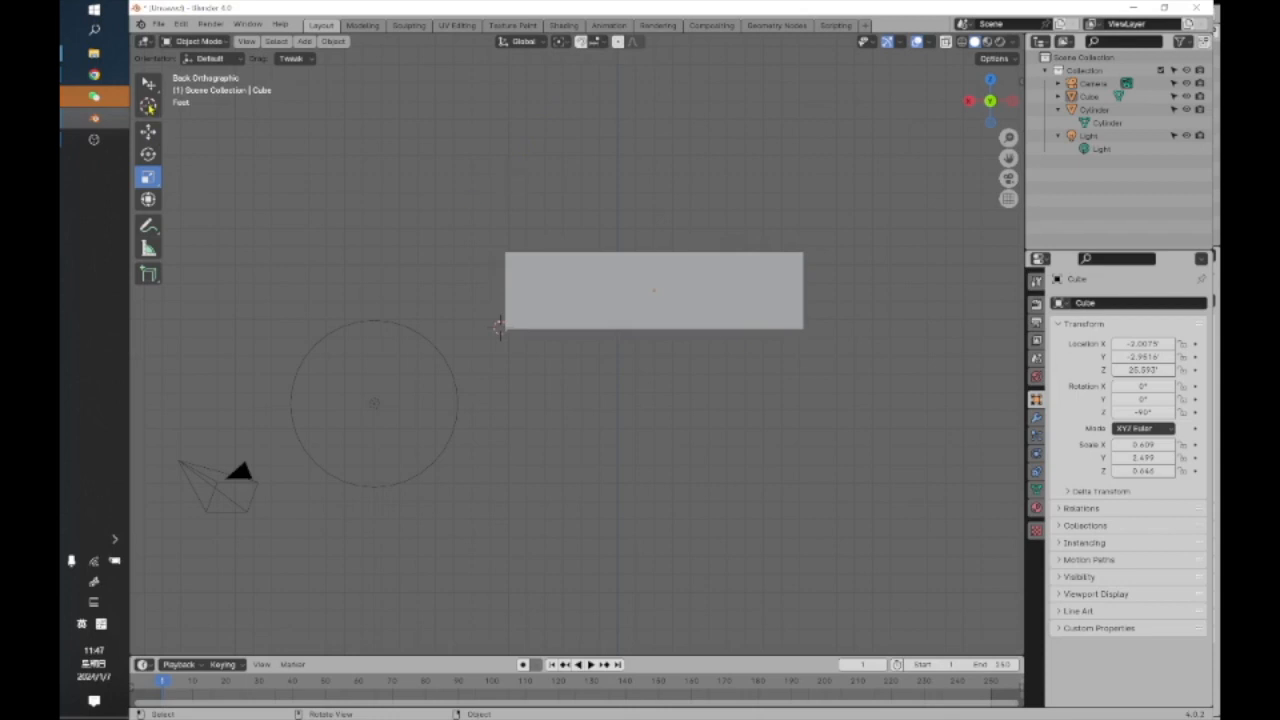
{"action": "left_click", "coordinate": [149, 107]}
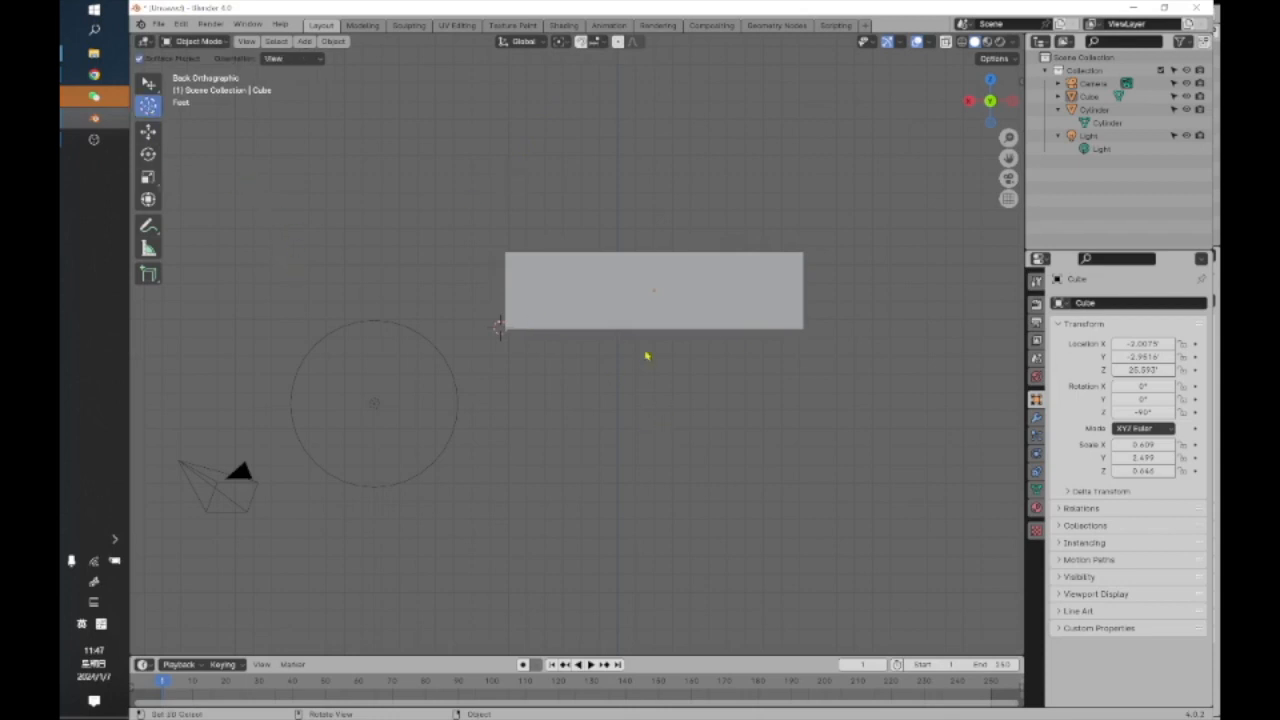
{"action": "middle_click_drag", "start_coordinate": [669, 372], "coordinate": [669, 466], "text": "shift"}
{"action": "left_click", "coordinate": [730, 398]}
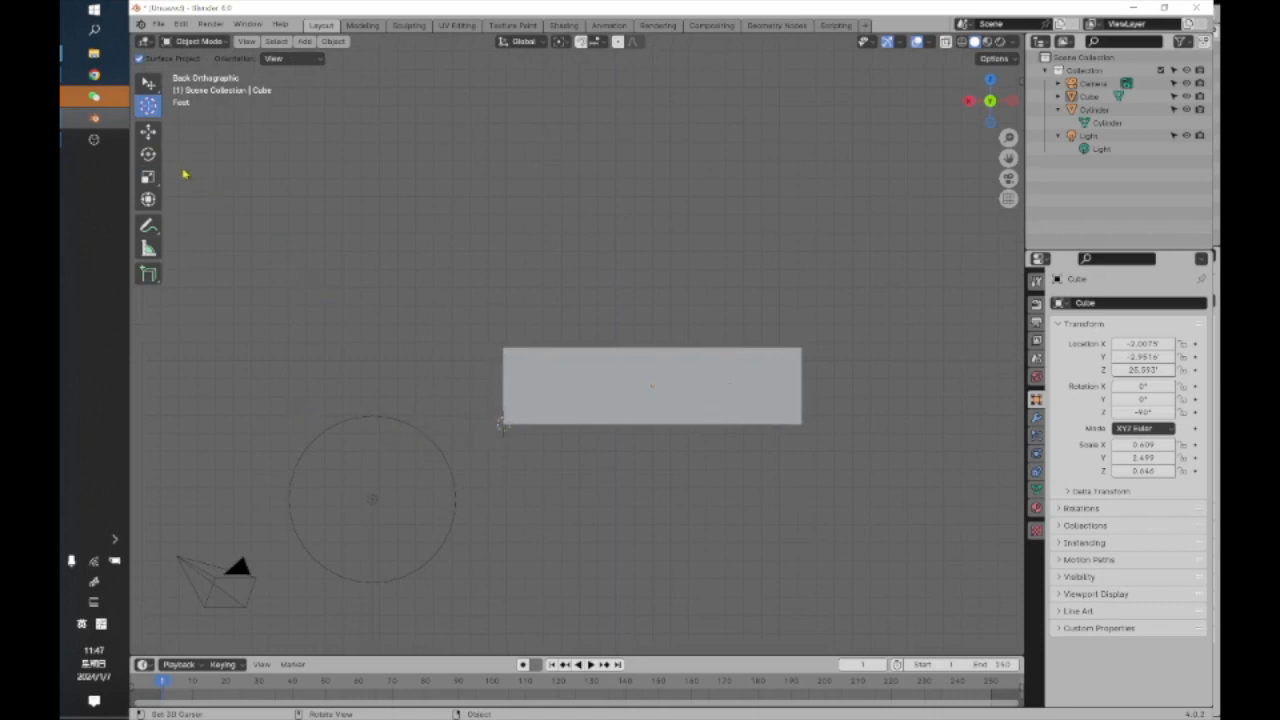
Select the box, try rotating it about its bounding box center twice, and undo each rotation.
{"action": "left_click", "coordinate": [148, 83]}
{"action": "left_click", "coordinate": [578, 378]}
{"action": "left_click", "coordinate": [148, 154]}
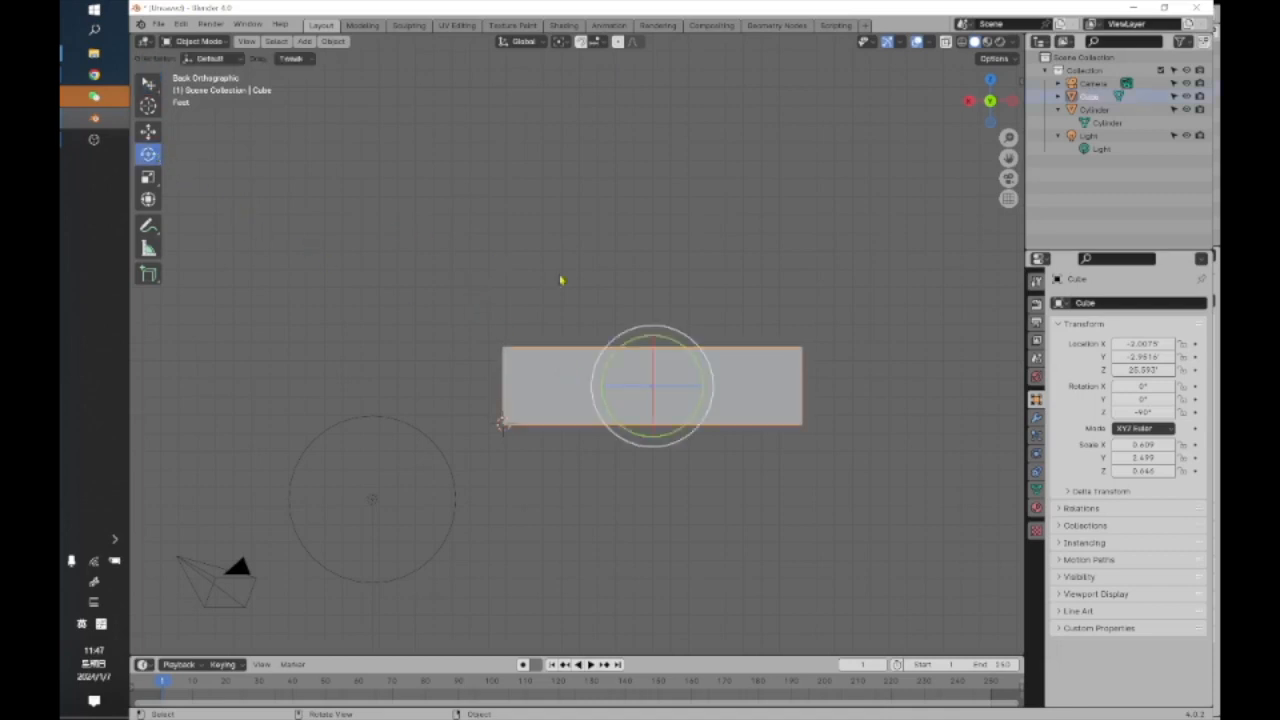
{"action": "left_click_drag", "start_coordinate": [693, 353], "coordinate": [666, 346]}
{"action": "key", "text": "ctrl+z"}
{"action": "left_click_drag", "start_coordinate": [704, 367], "coordinate": [597, 443]}
{"action": "key", "text": "ctrl+z"}
Set the pivot point to 3D Cursor and rotate the box about 365° around the Y axis from its lower-left corner.
{"action": "left_click", "coordinate": [562, 42]}
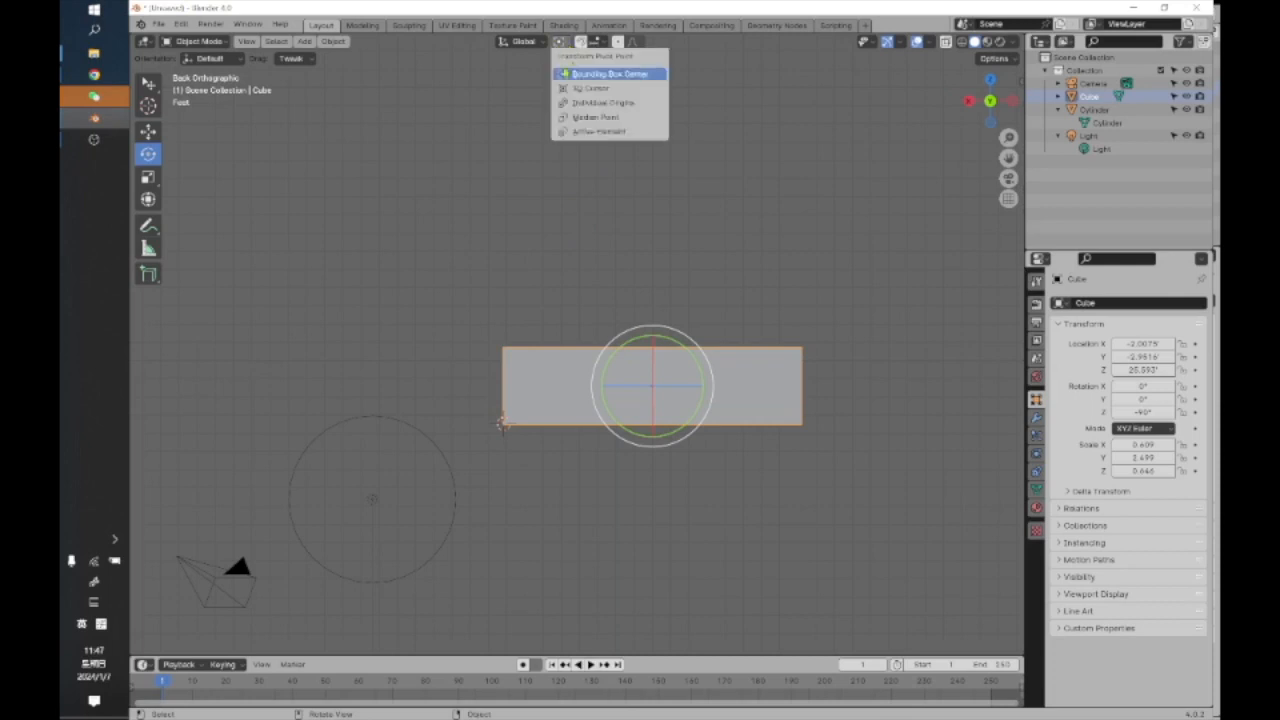
{"action": "left_click", "coordinate": [590, 87]}
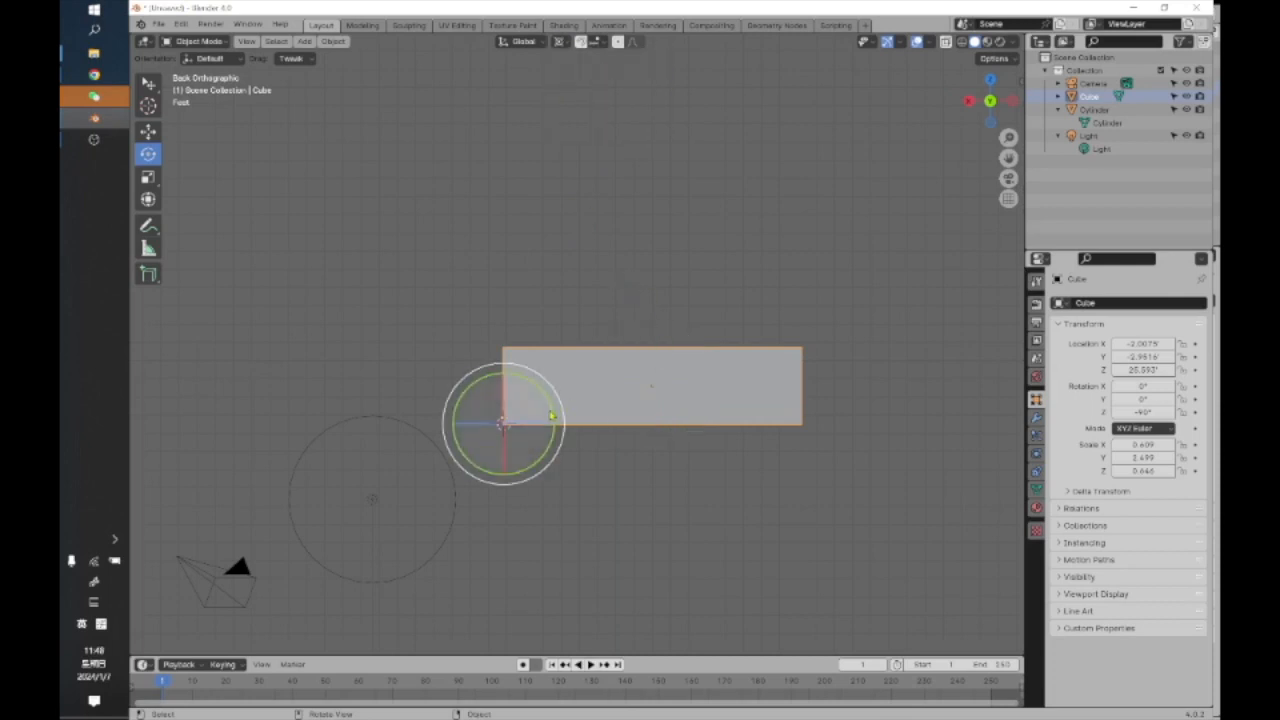
{"action": "left_click_drag", "start_coordinate": [529, 471], "coordinate": [566, 507]}
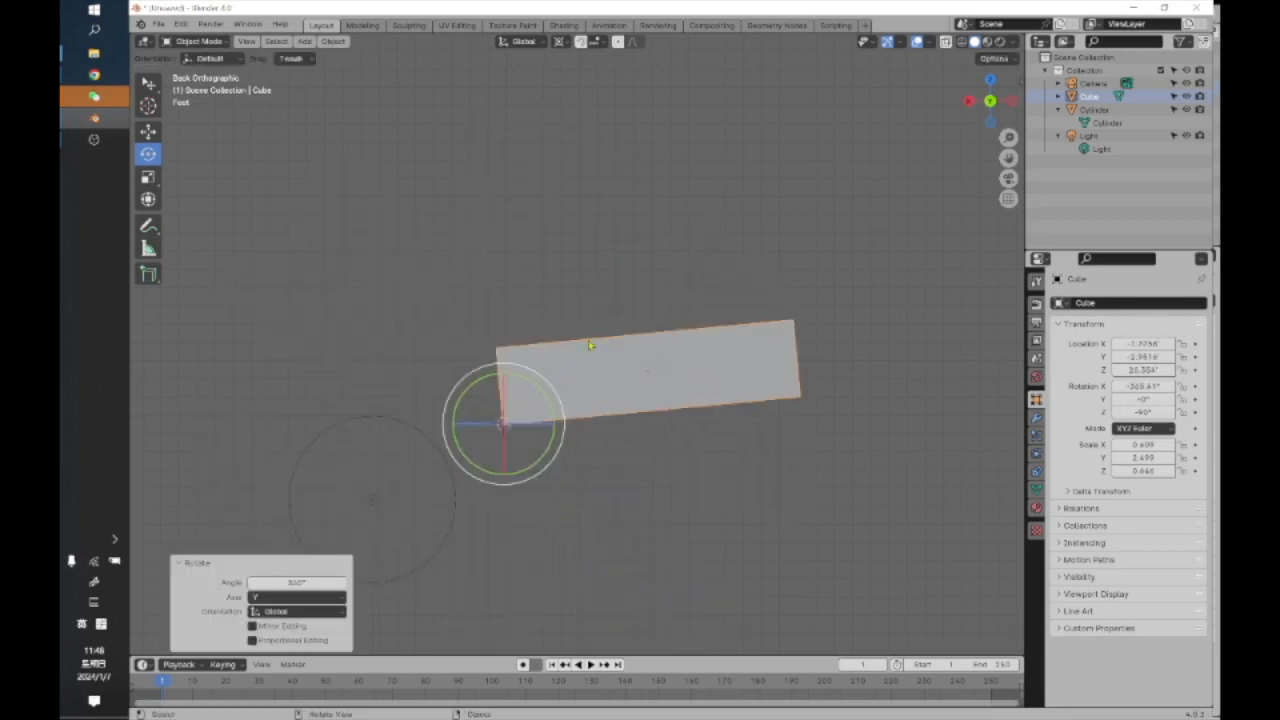
Place the 3D cursor in empty space away from the rotated box.
{"action": "middle_click_drag", "start_coordinate": [590, 305], "coordinate": [520, 354]}
{"action": "scroll", "coordinate": [514, 371], "scroll_direction": "up", "scroll_amount": 4}
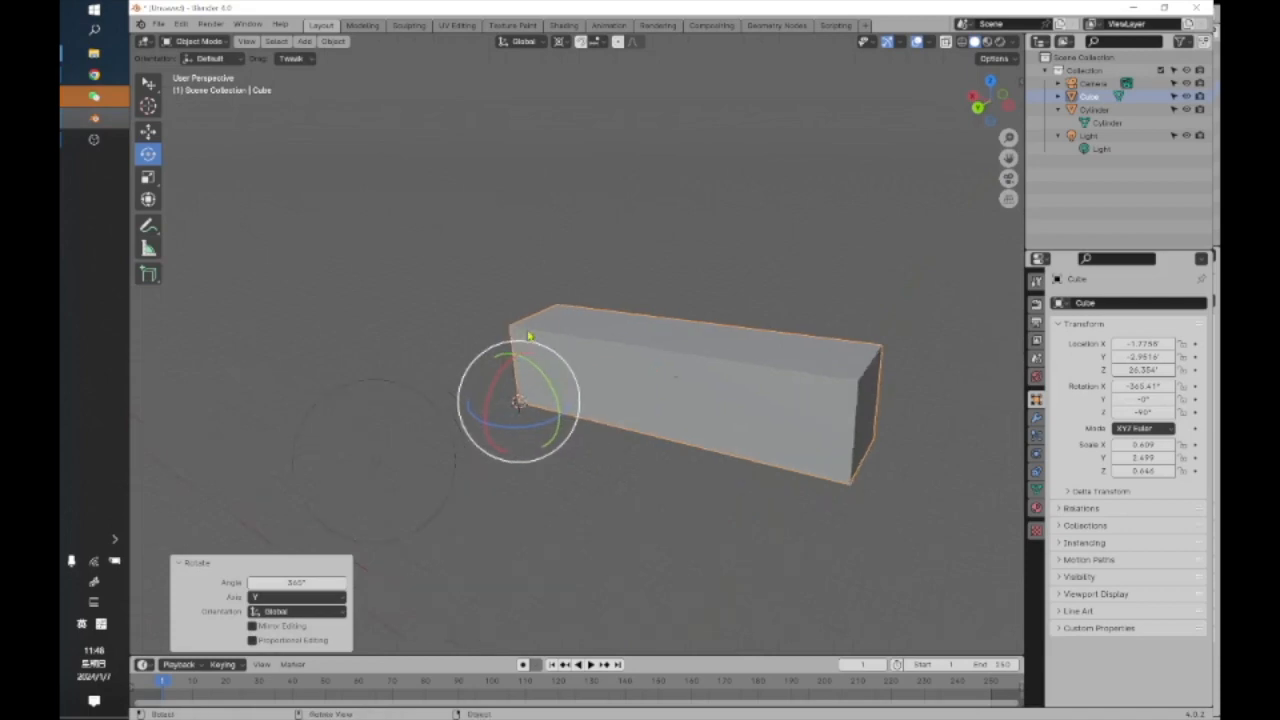
{"action": "middle_click_drag", "start_coordinate": [481, 407], "coordinate": [645, 518]}
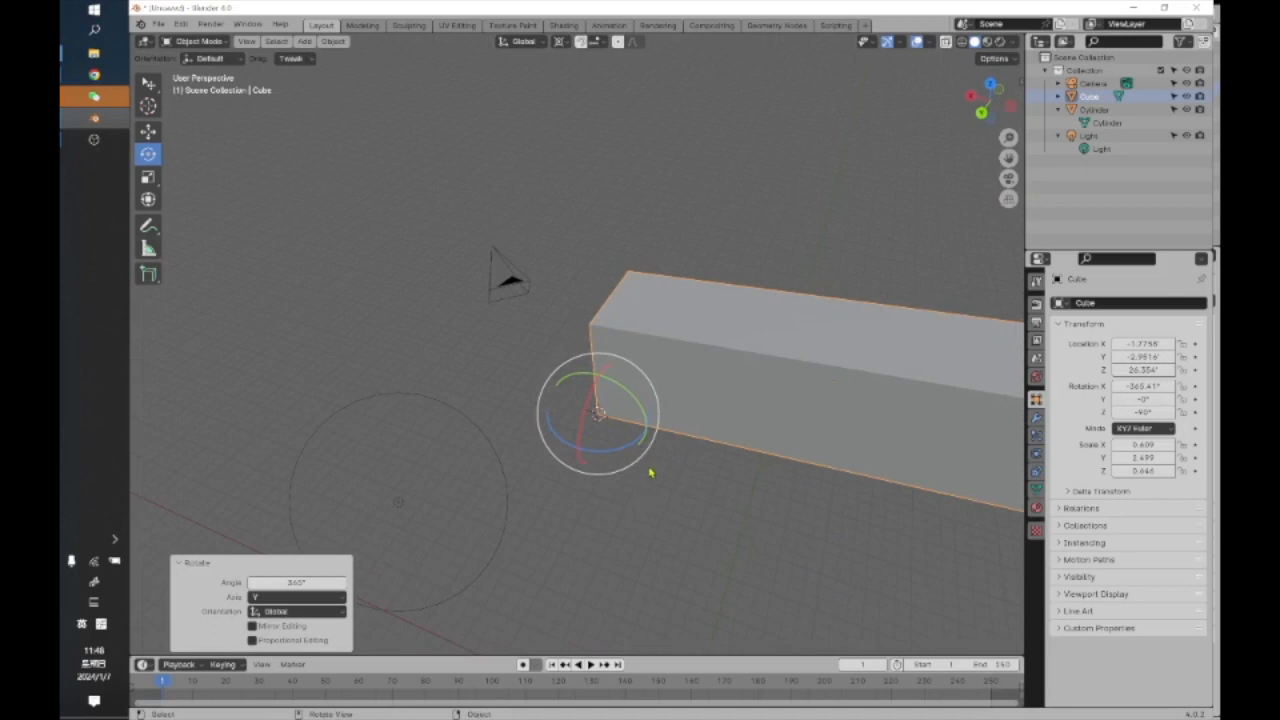
{"action": "middle_click_drag", "start_coordinate": [695, 465], "coordinate": [738, 556]}
{"action": "middle_click_drag", "start_coordinate": [709, 497], "coordinate": [700, 552]}
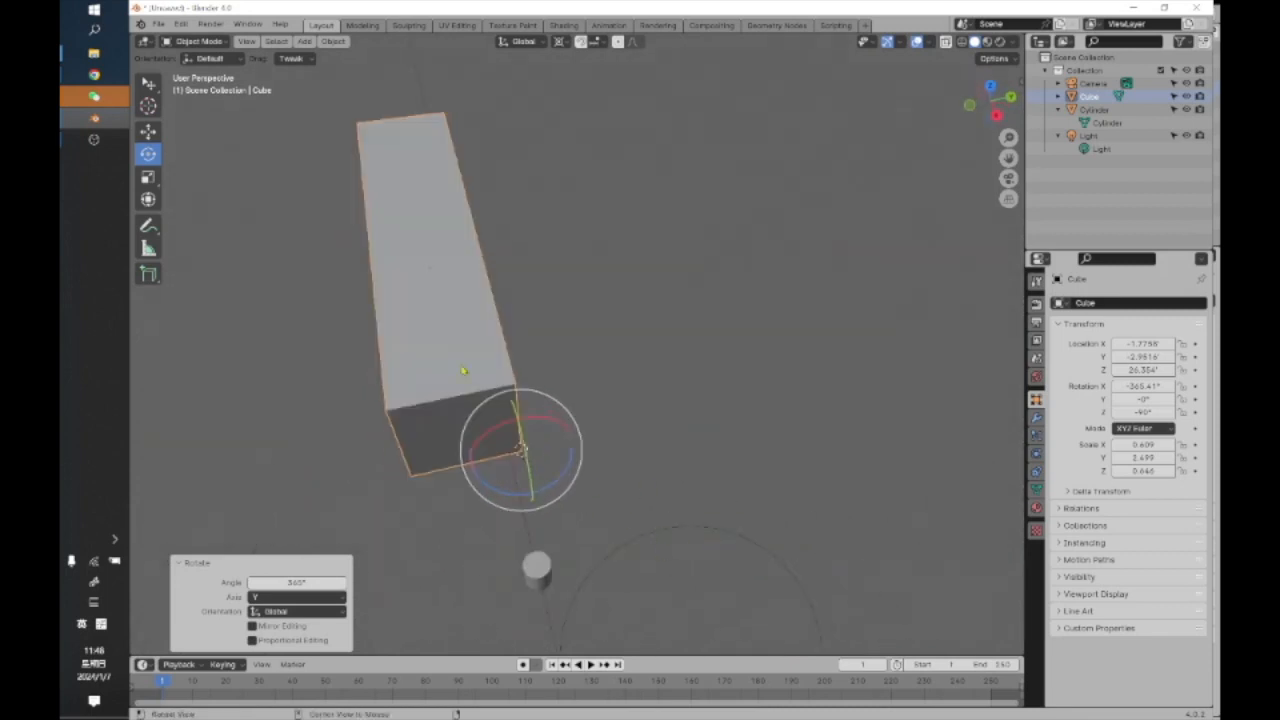
{"action": "left_click", "coordinate": [148, 106]}
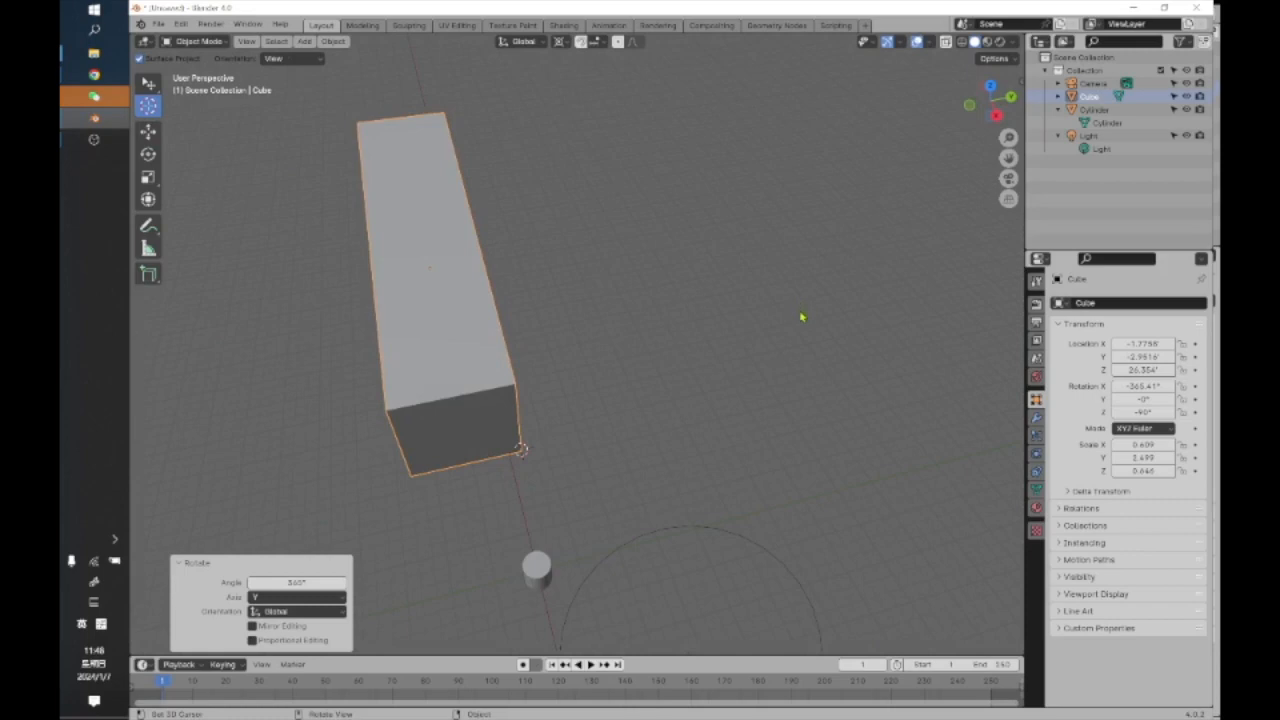
{"action": "left_click", "coordinate": [902, 193]}
{"action": "left_click", "coordinate": [720, 169]}
Undo the box's rotation around its lower-left corner.
{"action": "middle_click_drag", "start_coordinate": [714, 194], "coordinate": [825, 441]}
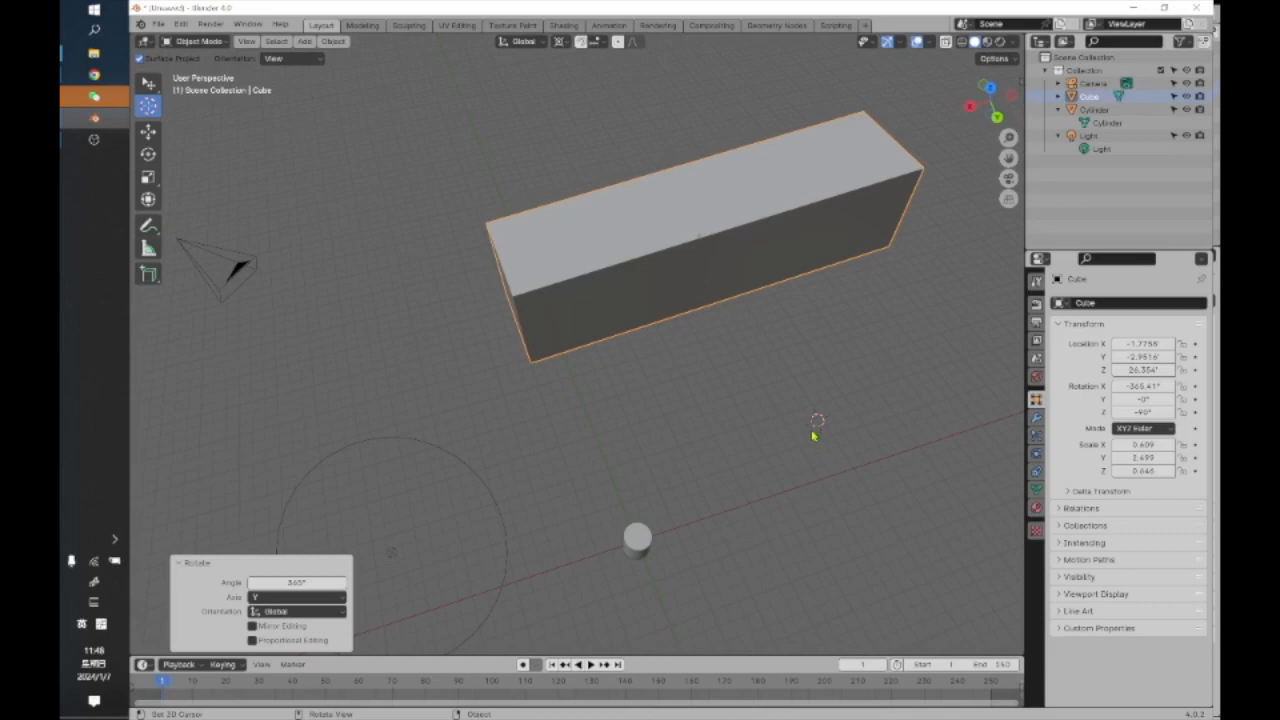
{"action": "scroll", "coordinate": [631, 389], "scroll_direction": "down", "scroll_amount": 2}
{"action": "middle_click_drag", "start_coordinate": [455, 327], "coordinate": [475, 355]}
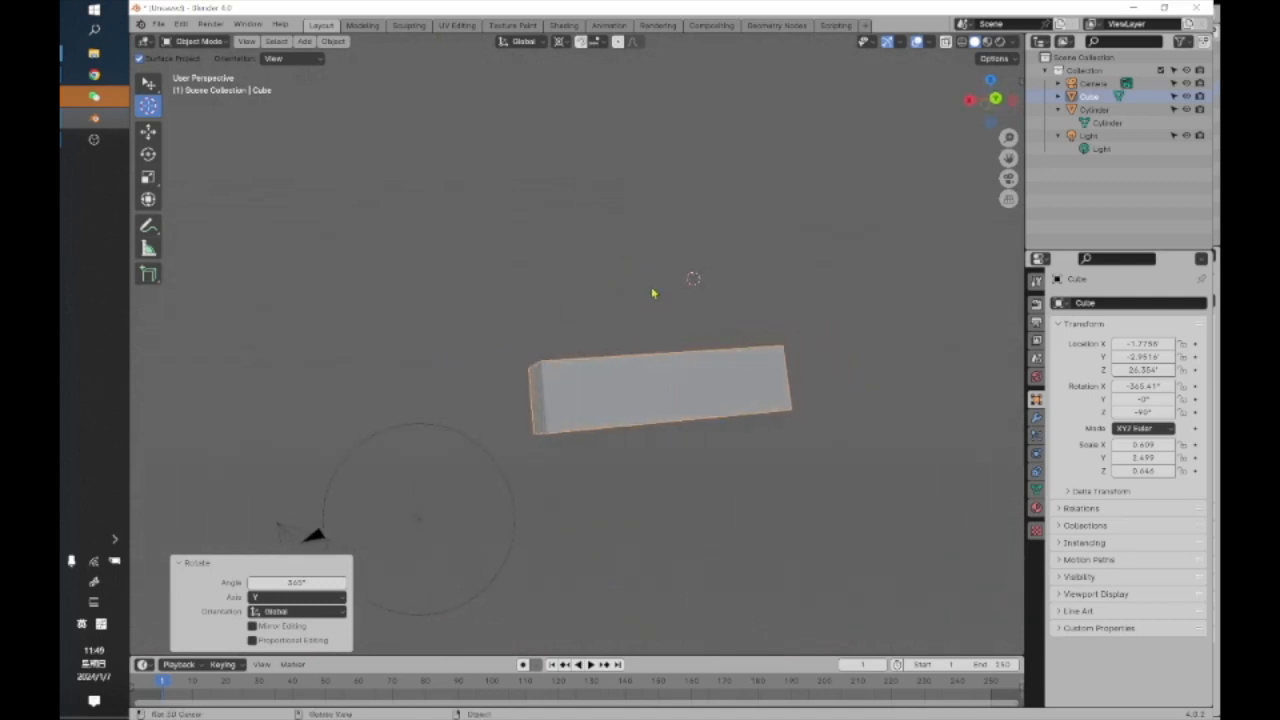
{"action": "key", "text": "ctrl+z"}
{"action": "middle_click_drag", "start_coordinate": [607, 389], "coordinate": [274, 237]}
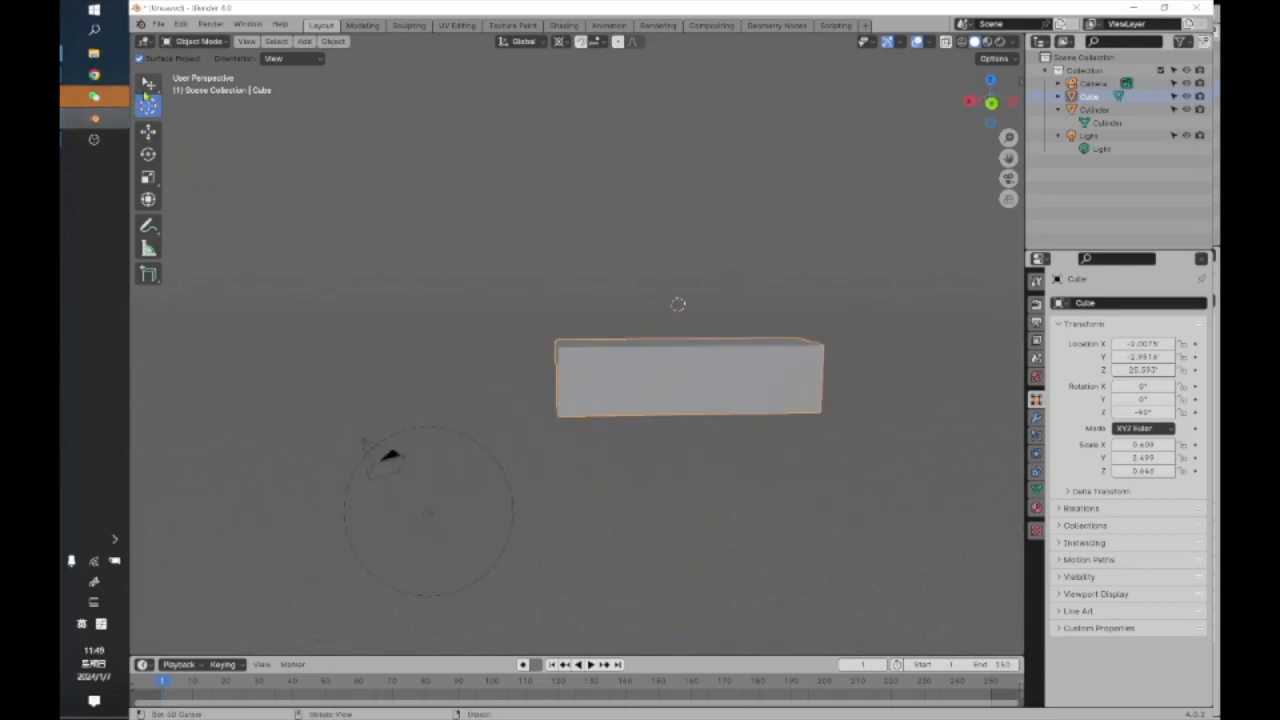
Select the small cylinder and move it up the Z axis by about 23.9 feet, to the box's height.
{"action": "left_click", "coordinate": [148, 82]}
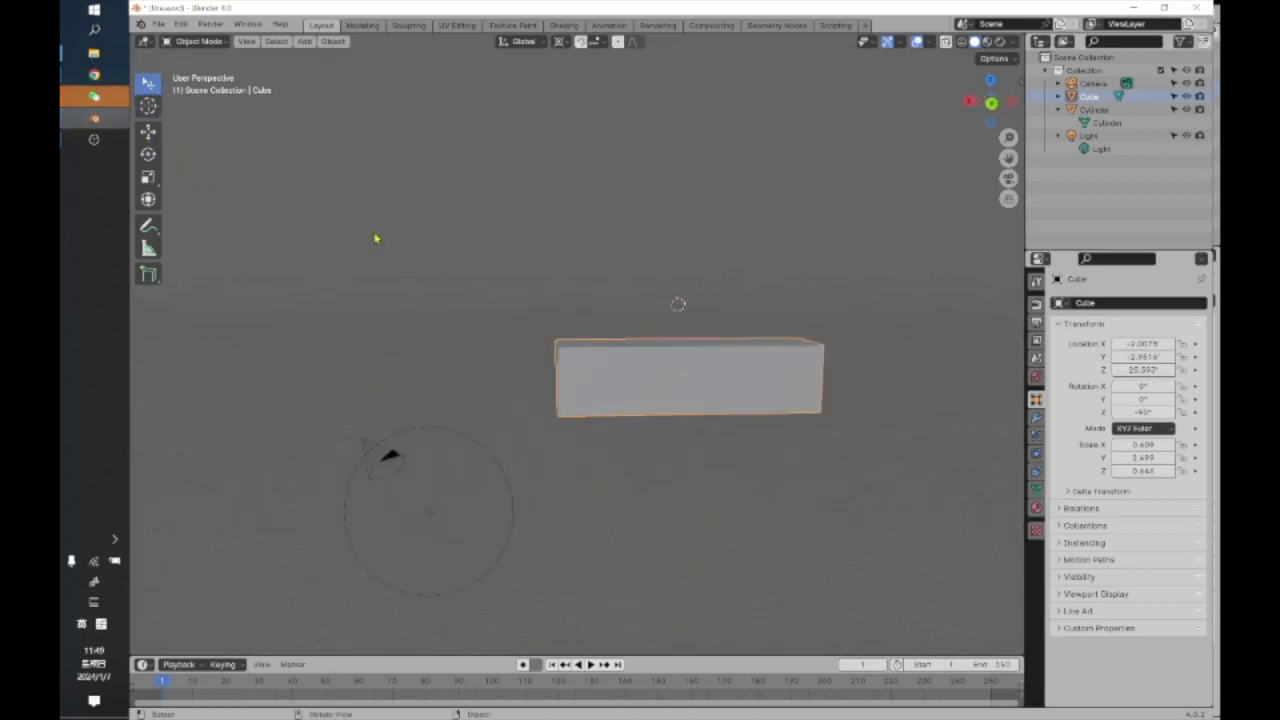
{"action": "scroll", "coordinate": [374, 237], "scroll_direction": "down", "scroll_amount": 2}
{"action": "scroll", "coordinate": [376, 242], "scroll_direction": "down", "scroll_amount": 2}
{"action": "scroll", "coordinate": [381, 243], "scroll_direction": "up", "scroll_amount": 4}
{"action": "scroll", "coordinate": [408, 277], "scroll_direction": "down", "scroll_amount": 5}
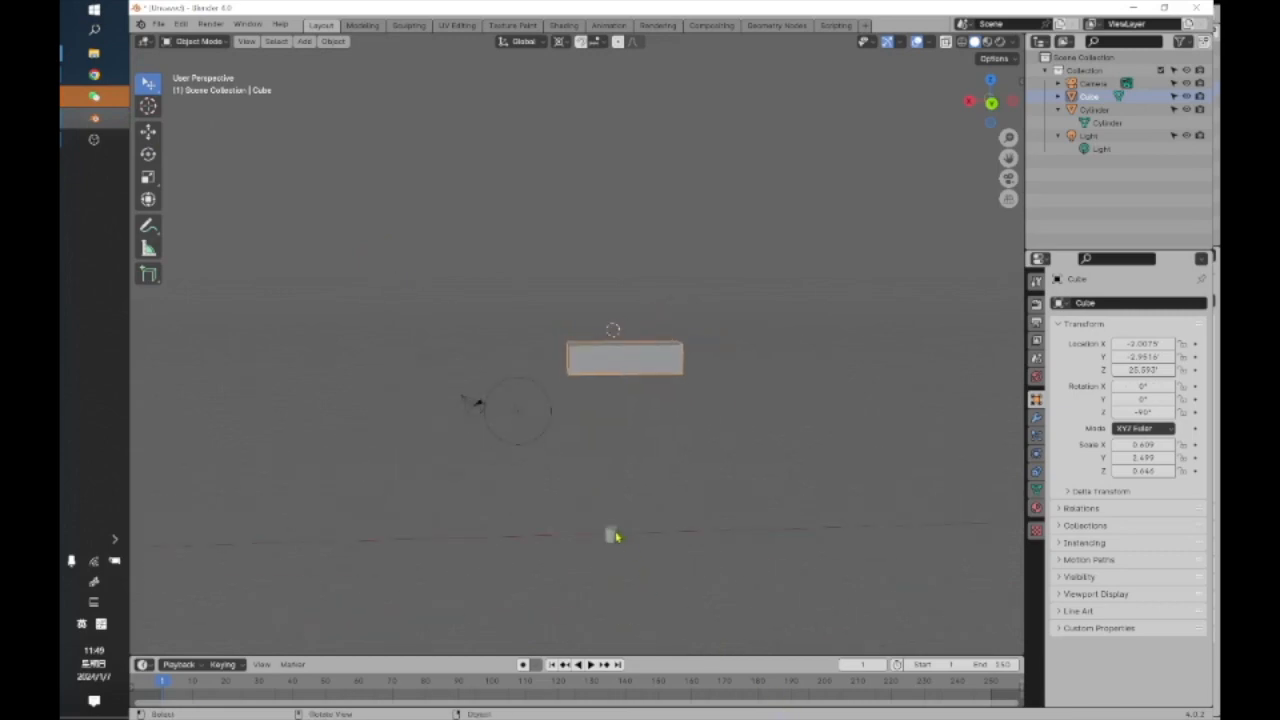
{"action": "left_click", "coordinate": [612, 536]}
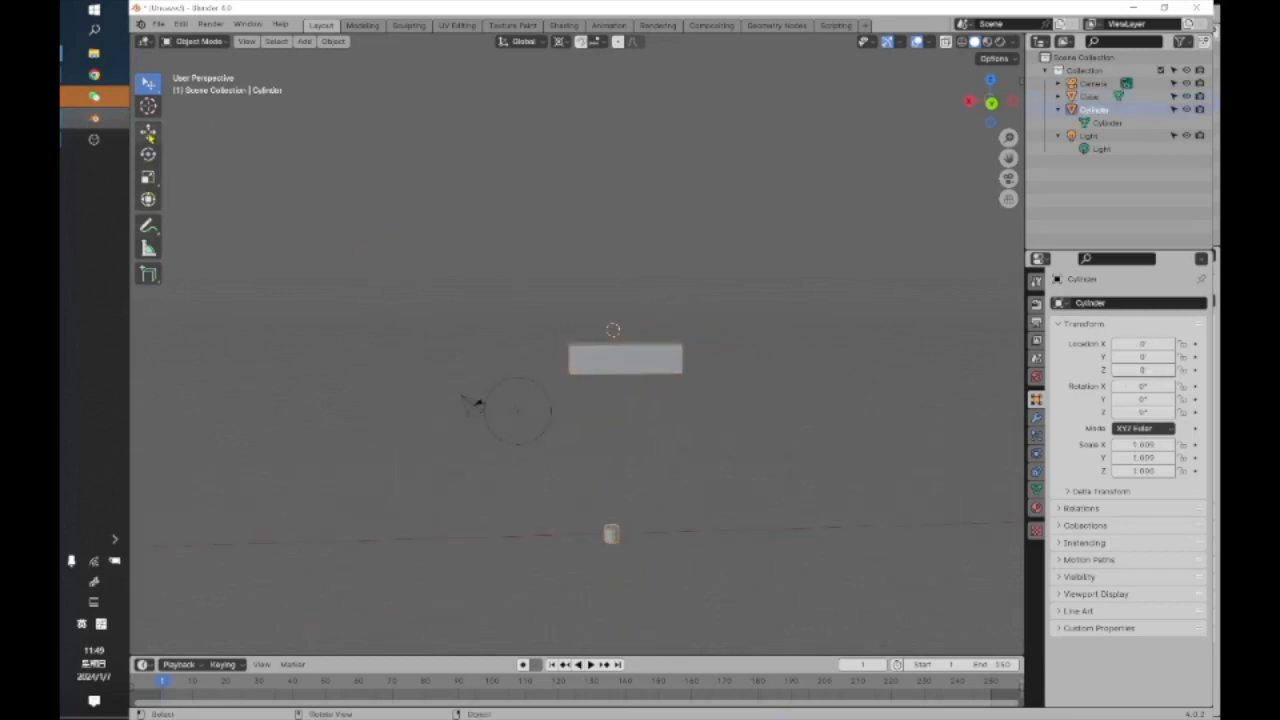
{"action": "left_click", "coordinate": [148, 131]}
{"action": "left_click_drag", "start_coordinate": [613, 276], "coordinate": [614, 90]}
{"action": "middle_click_drag", "start_coordinate": [604, 344], "coordinate": [623, 394]}
{"action": "scroll", "coordinate": [603, 404], "scroll_direction": "up", "scroll_amount": 6}
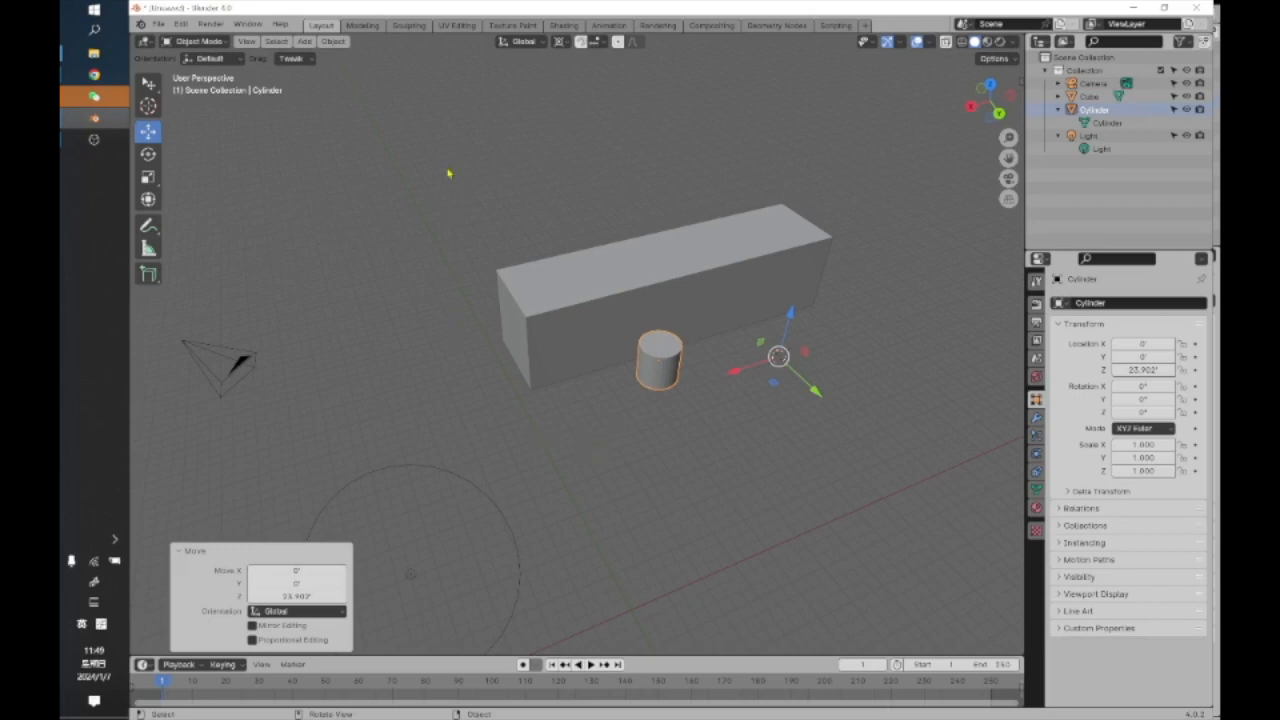
Deselect and reselect the cylinder, and move it about 0.368 feet along the Y axis.
{"action": "left_click", "coordinate": [880, 493]}
{"action": "middle_click_drag", "start_coordinate": [540, 290], "coordinate": [457, 394]}
{"action": "scroll", "coordinate": [575, 317], "scroll_direction": "up", "scroll_amount": 2}
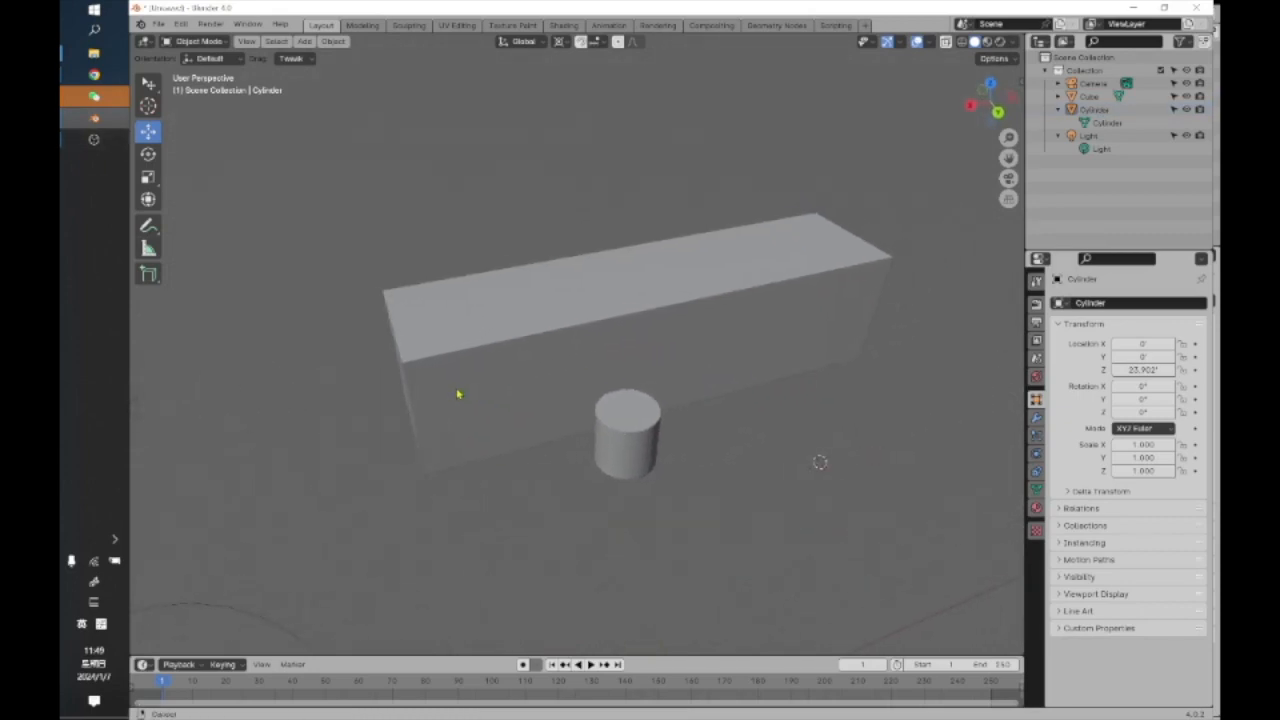
{"action": "left_click", "coordinate": [606, 443]}
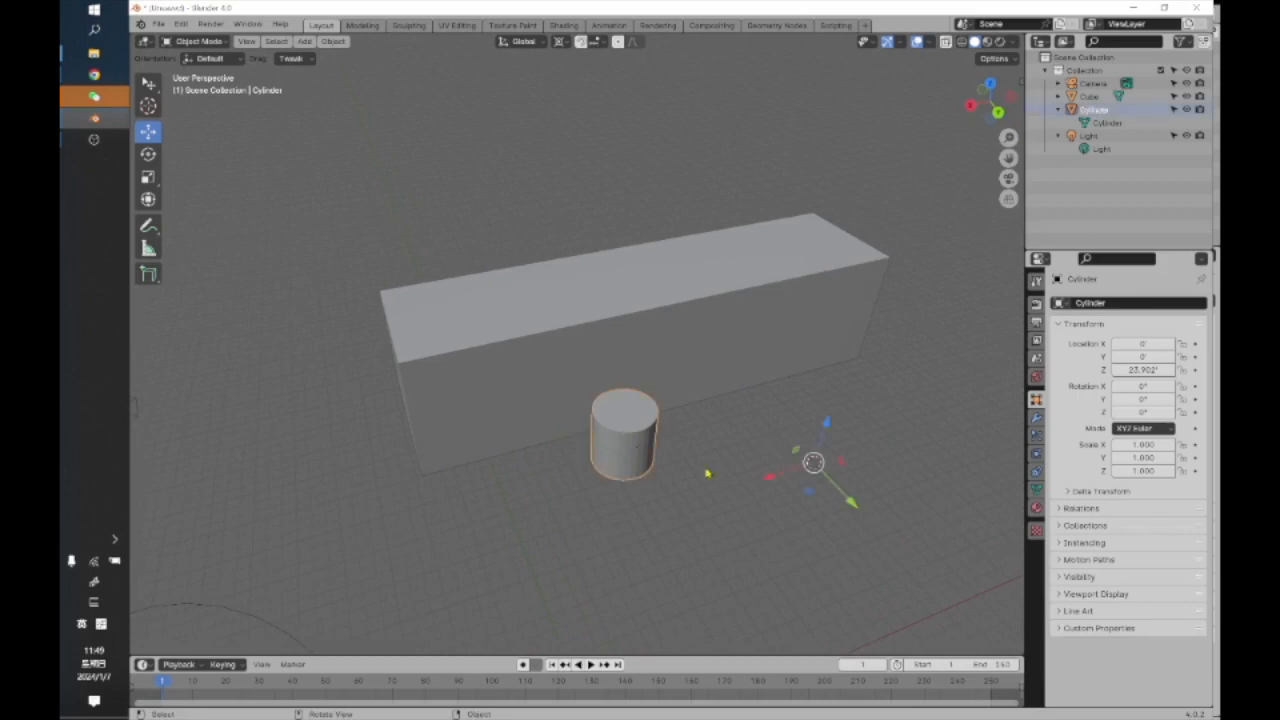
{"action": "left_click_drag", "start_coordinate": [848, 500], "coordinate": [868, 521]}
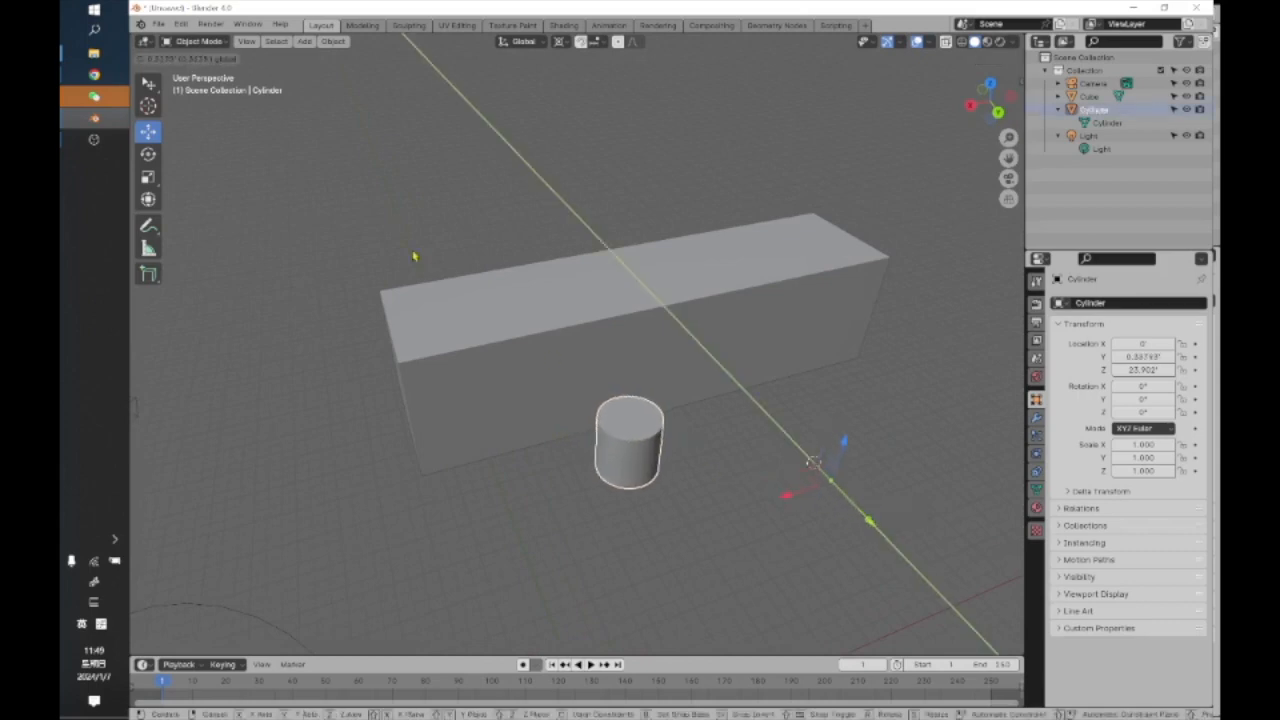
Switch to the Select Box tool, clear the selection, and select the cylinder again.
{"action": "left_click", "coordinate": [276, 41]}
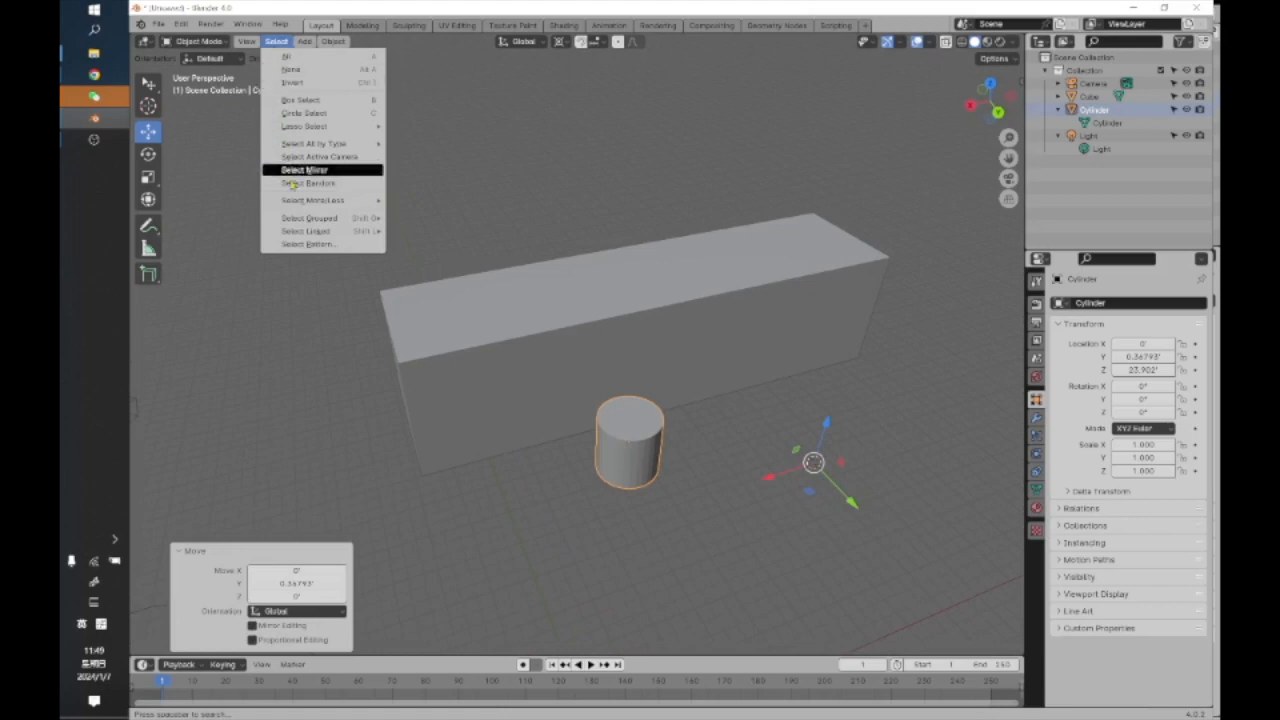
{"action": "mouse_move", "coordinate": [311, 236]}
{"action": "left_click", "coordinate": [148, 82]}
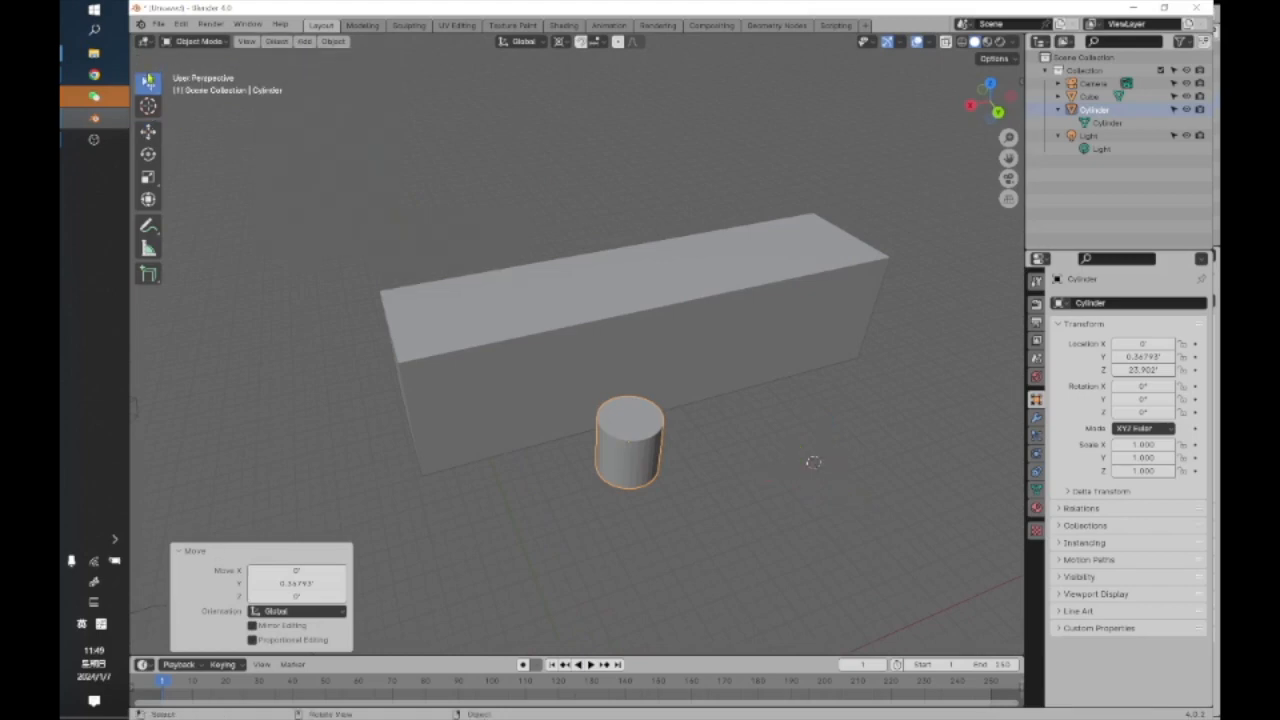
{"action": "left_click", "coordinate": [148, 82]}
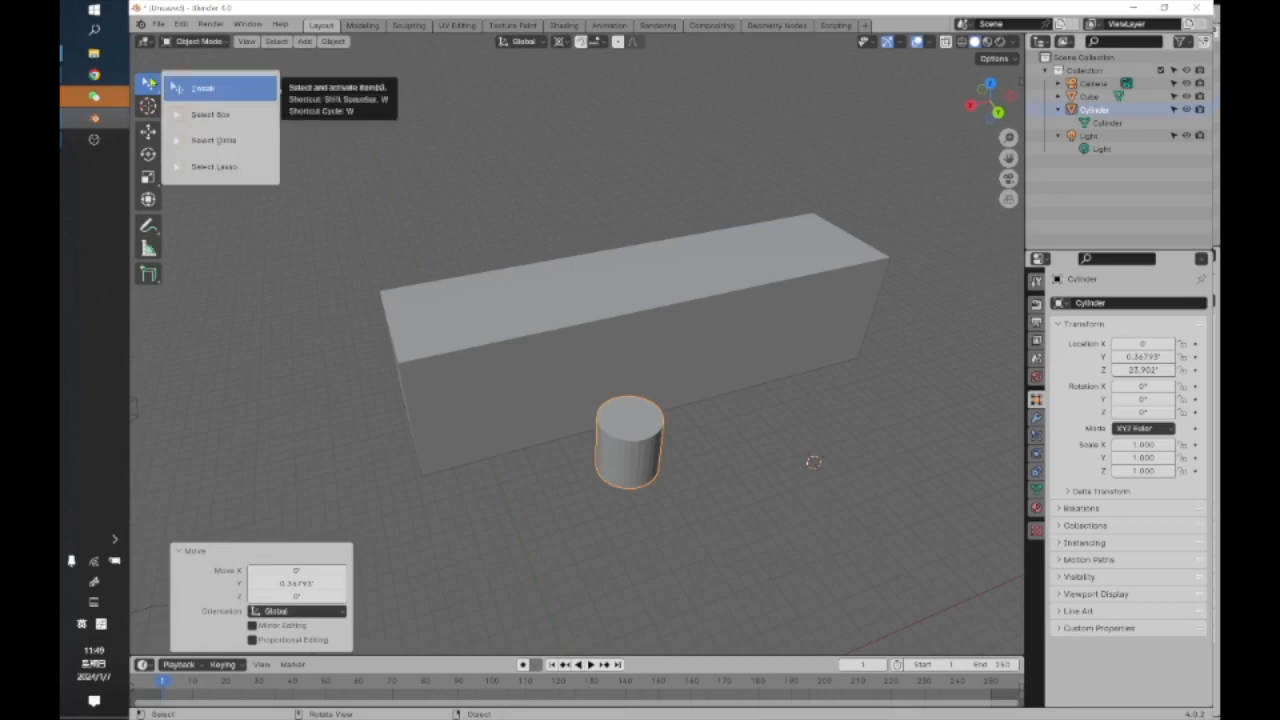
{"action": "left_click", "coordinate": [211, 113]}
{"action": "left_click", "coordinate": [388, 160]}
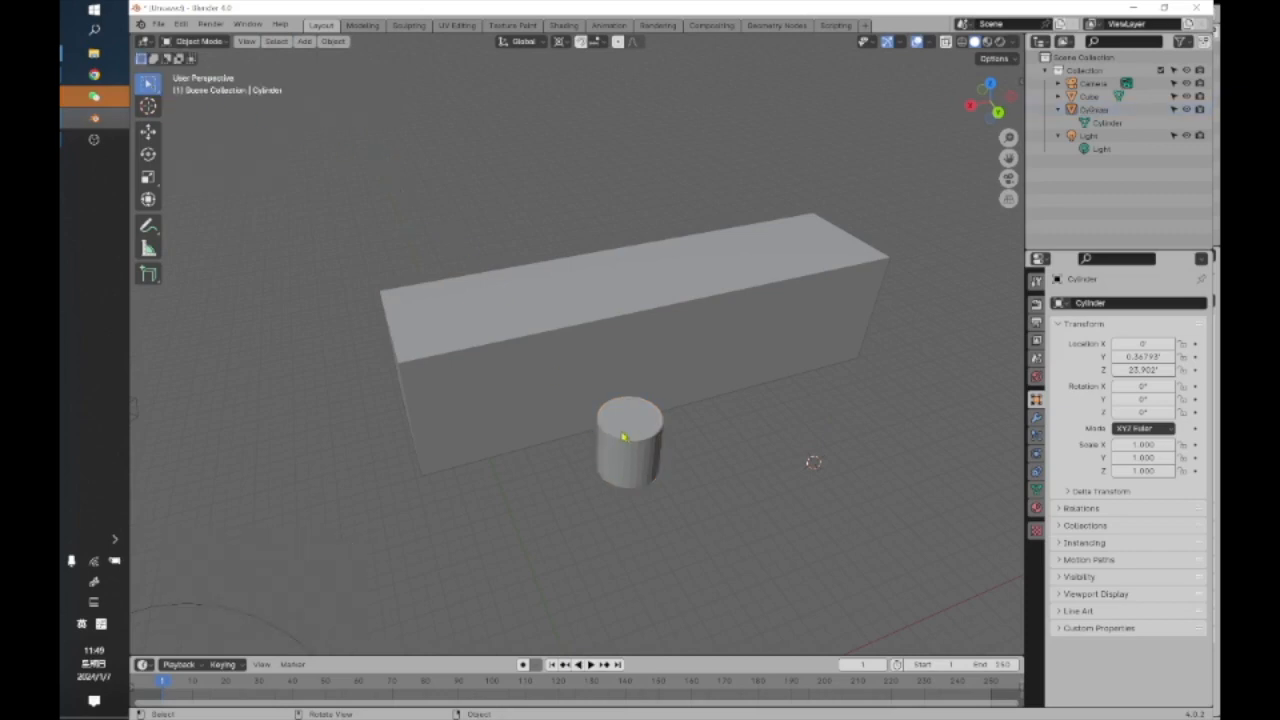
{"action": "left_click", "coordinate": [615, 429]}
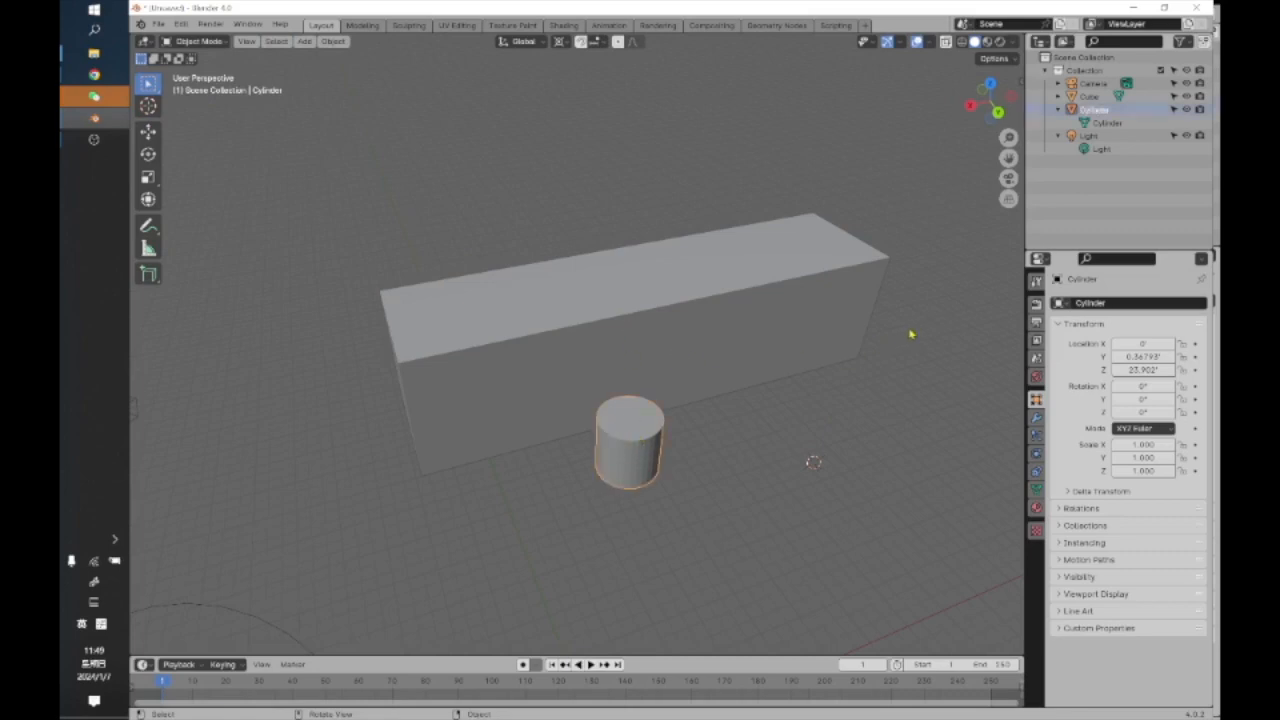
Select only the box, set the selection mode to Extend, and add the cylinder as the active object.
{"action": "key", "text": "alt+a"}
{"action": "left_click", "coordinate": [620, 328]}
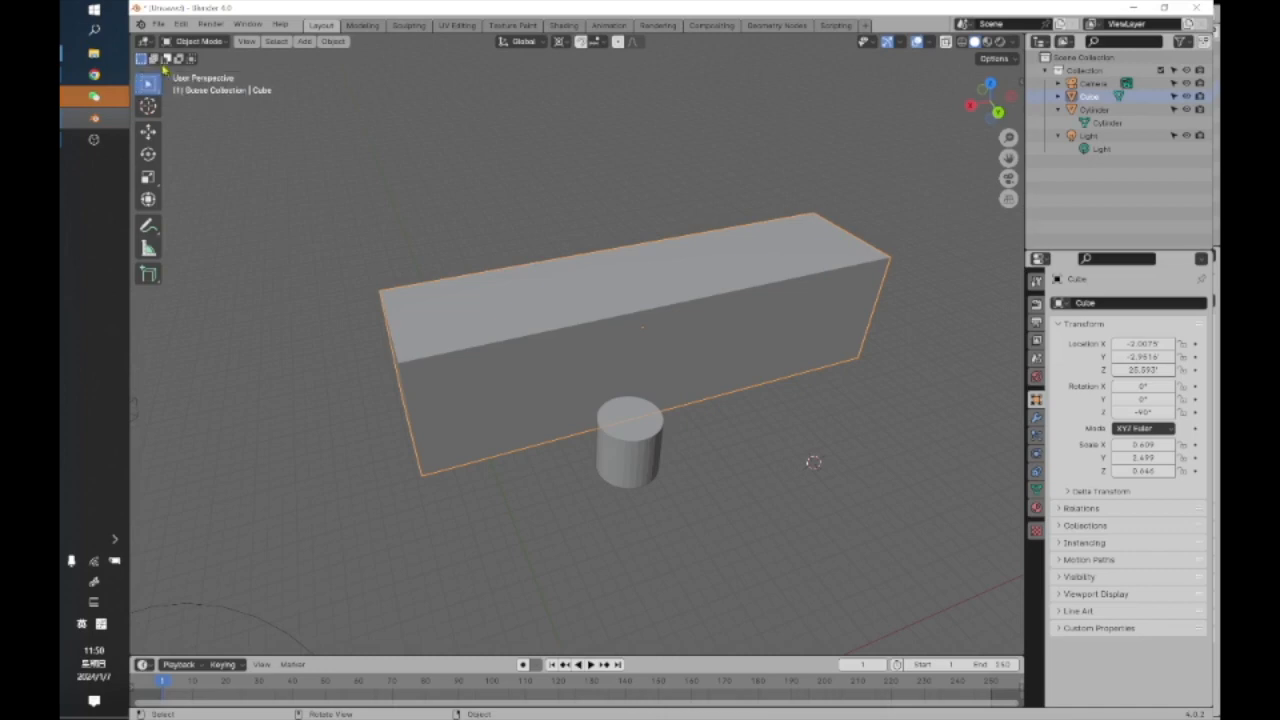
{"action": "left_click", "coordinate": [153, 58]}
{"action": "left_click", "coordinate": [638, 464]}
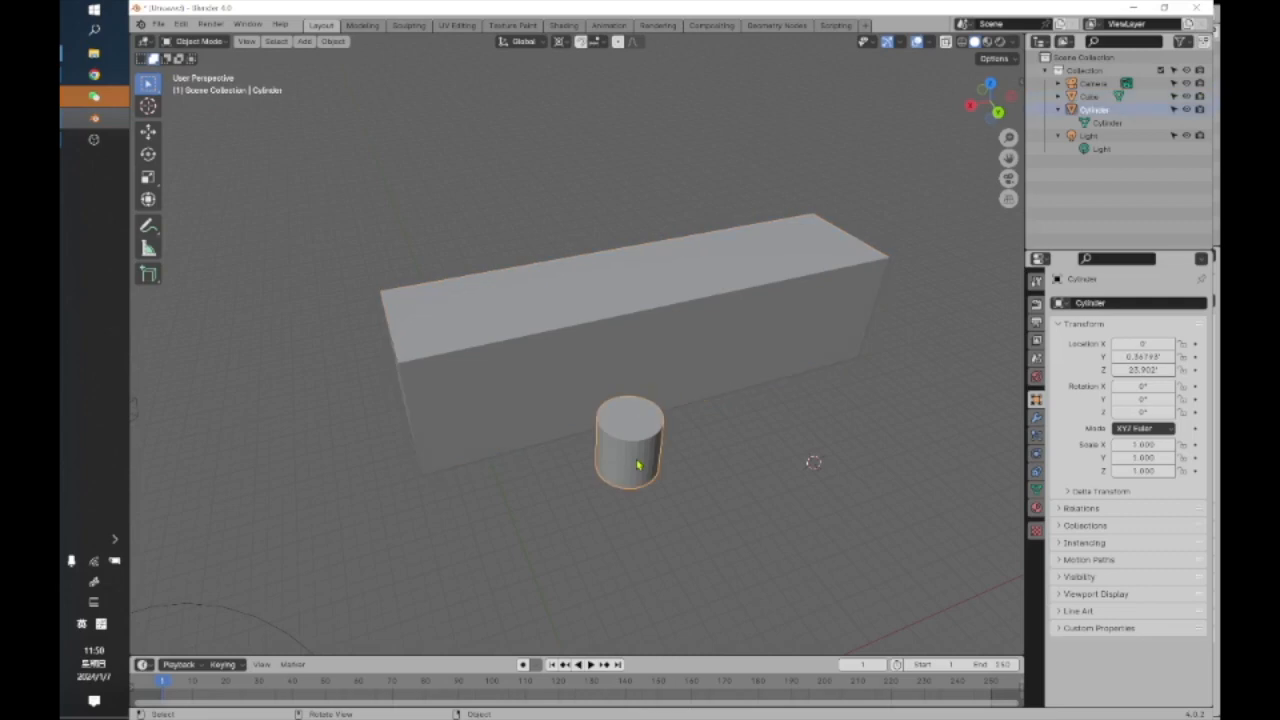
{"action": "left_click", "coordinate": [544, 370]}
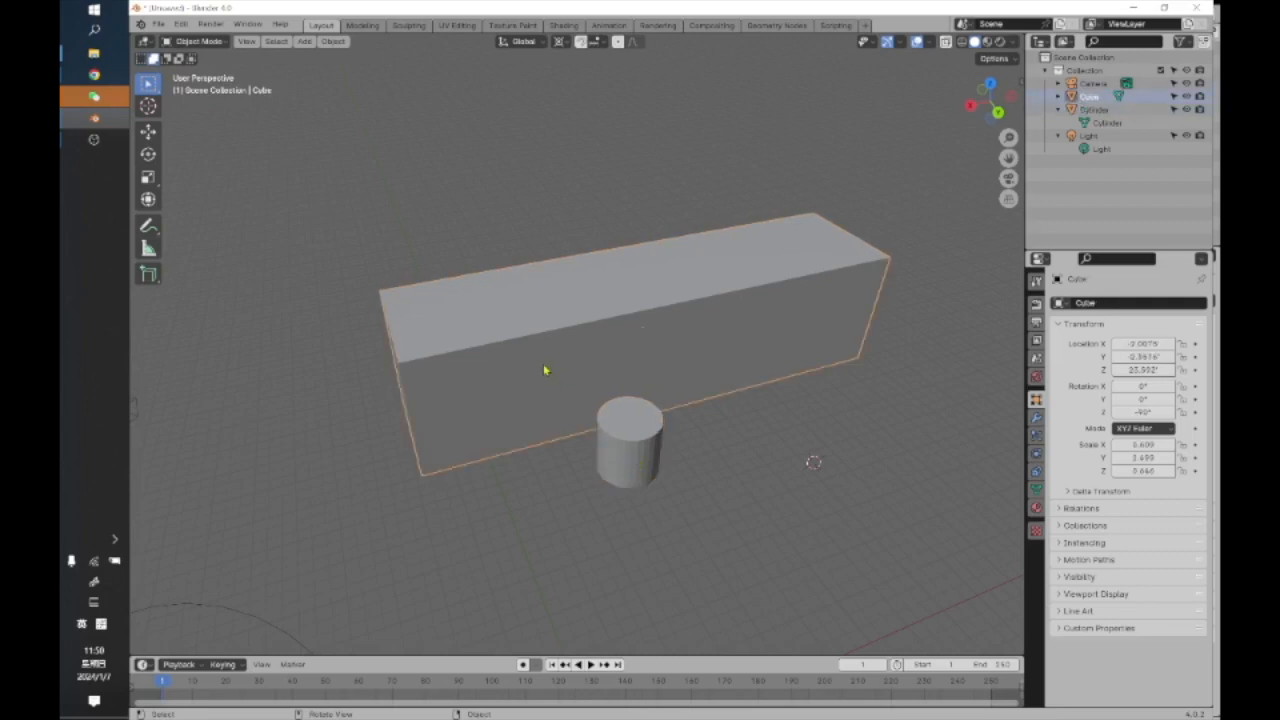
{"action": "left_click", "coordinate": [629, 457]}
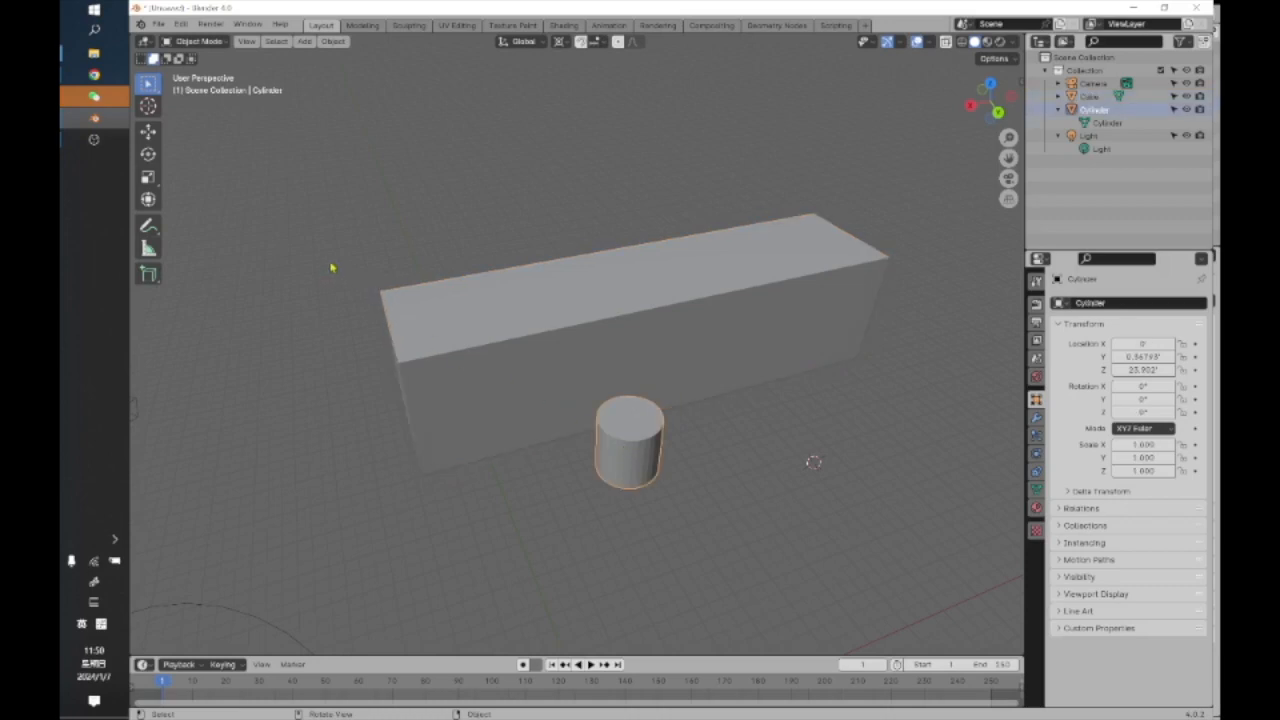
Remove the box from the selection in Subtract mode and switch back to the Tweak tool.
{"action": "left_click", "coordinate": [166, 58]}
{"action": "left_click", "coordinate": [155, 92]}
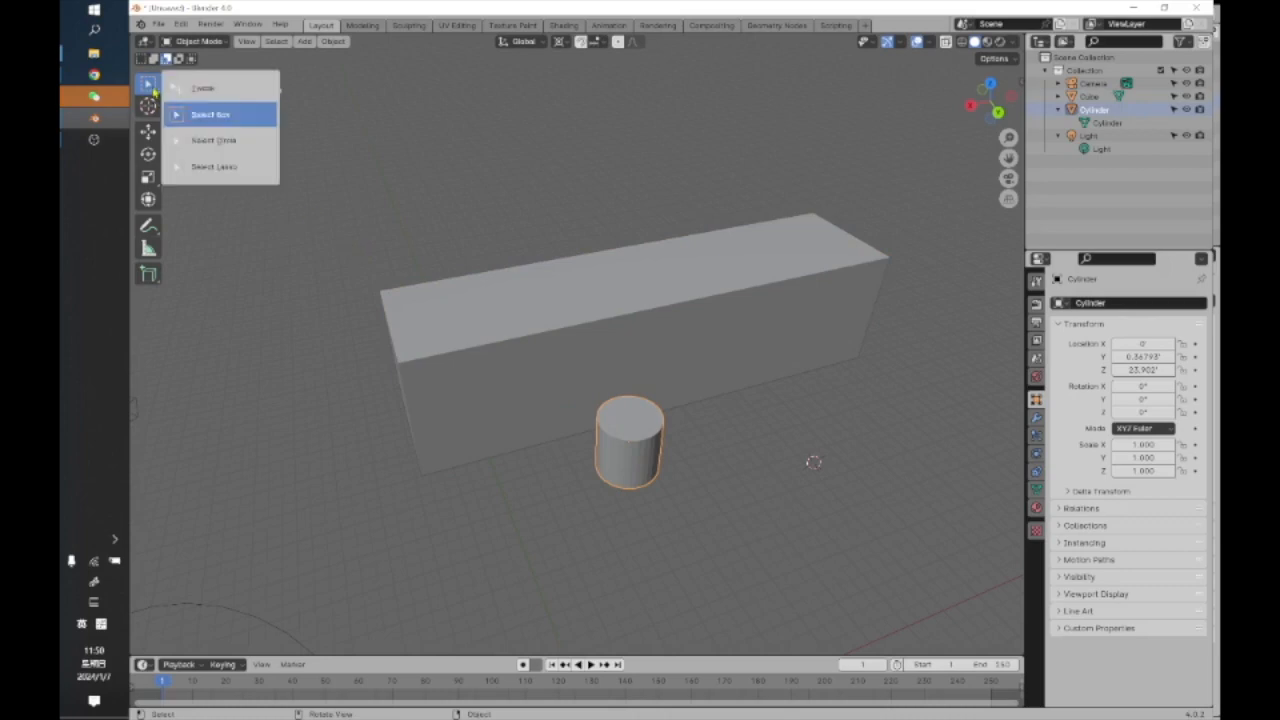
{"action": "left_click", "coordinate": [195, 88]}
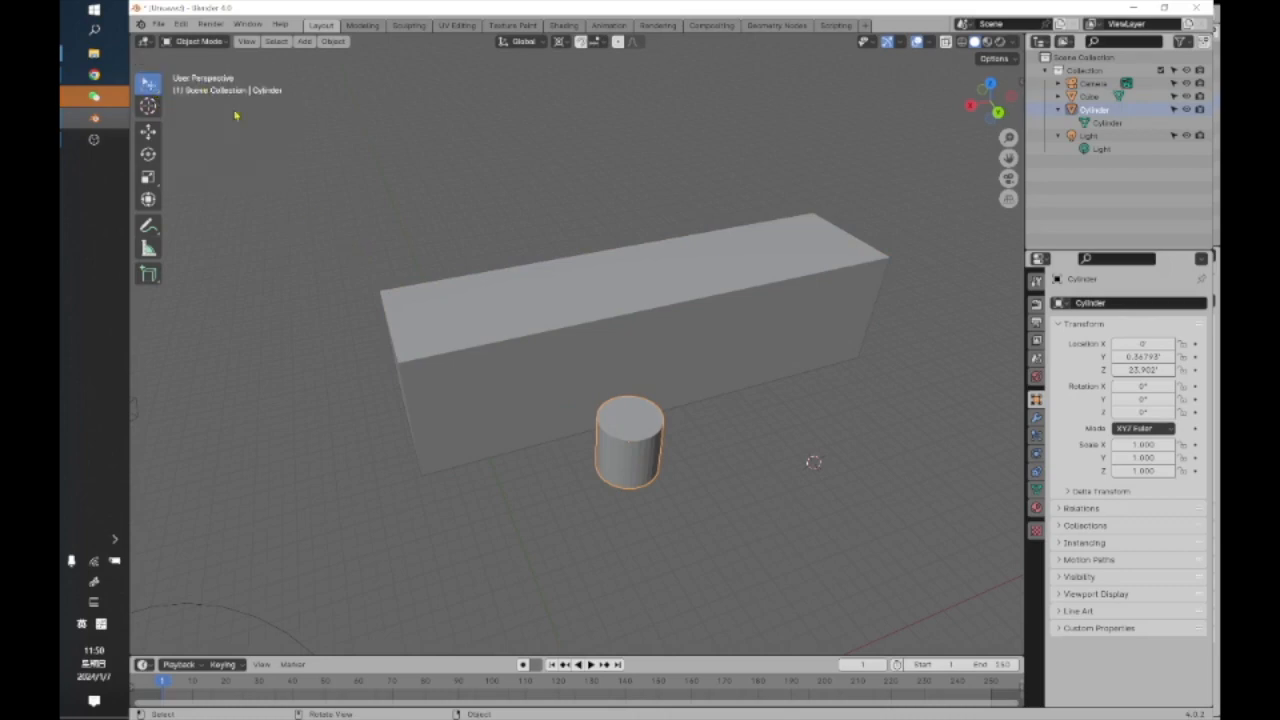
Clear the selection, select the box, and toggle the cylinder in and out until both objects are selected with the cylinder active.
{"action": "left_click", "coordinate": [528, 229]}
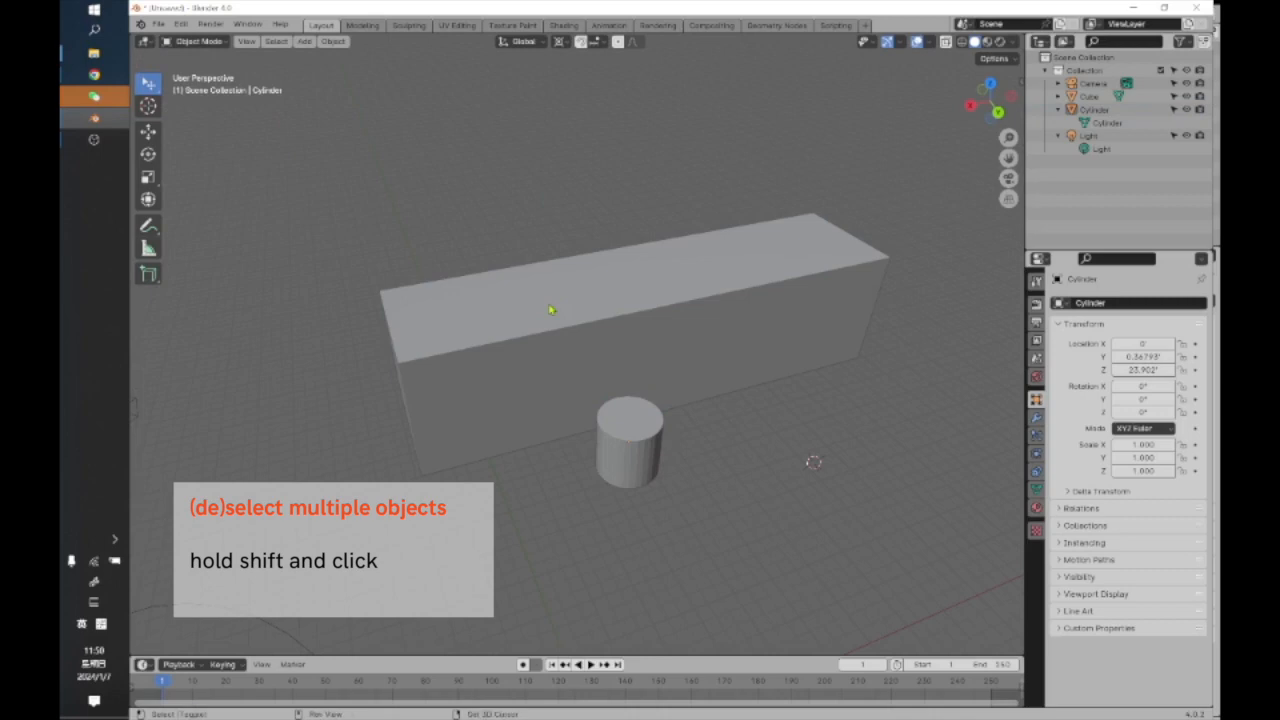
{"action": "left_click", "coordinate": [550, 310], "text": "shift"}
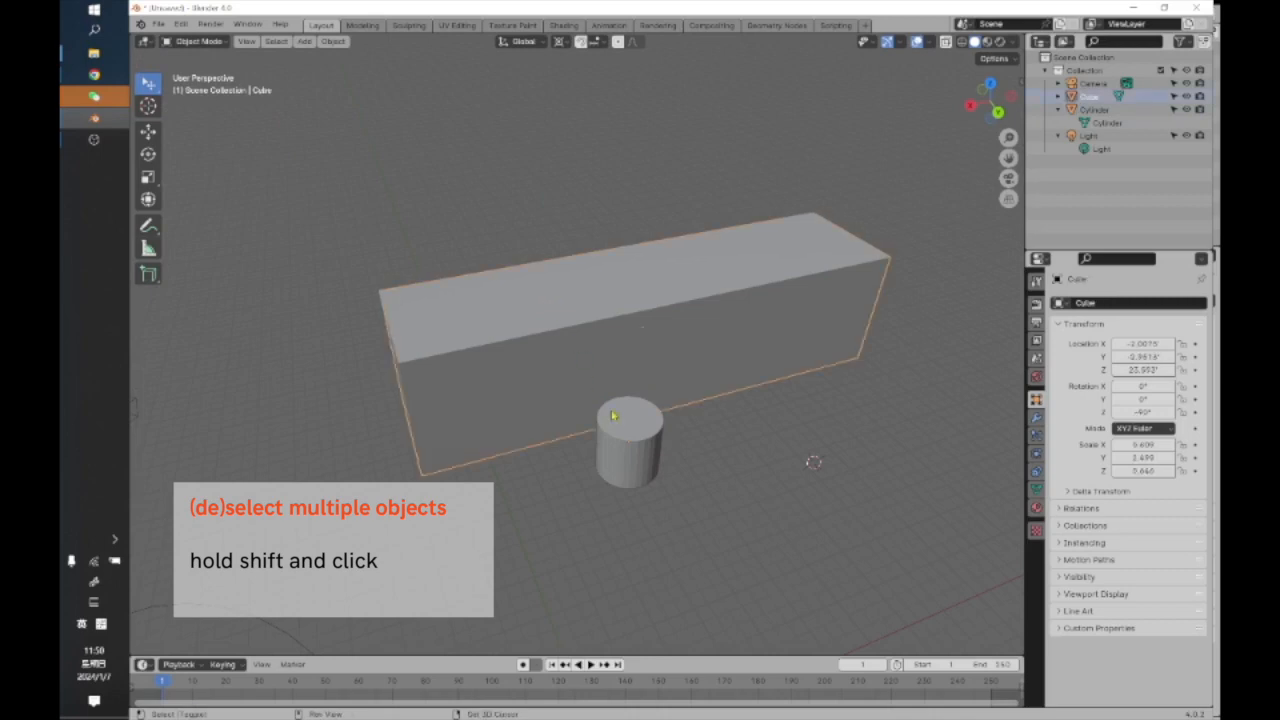
{"action": "left_click", "coordinate": [626, 458], "text": "shift"}
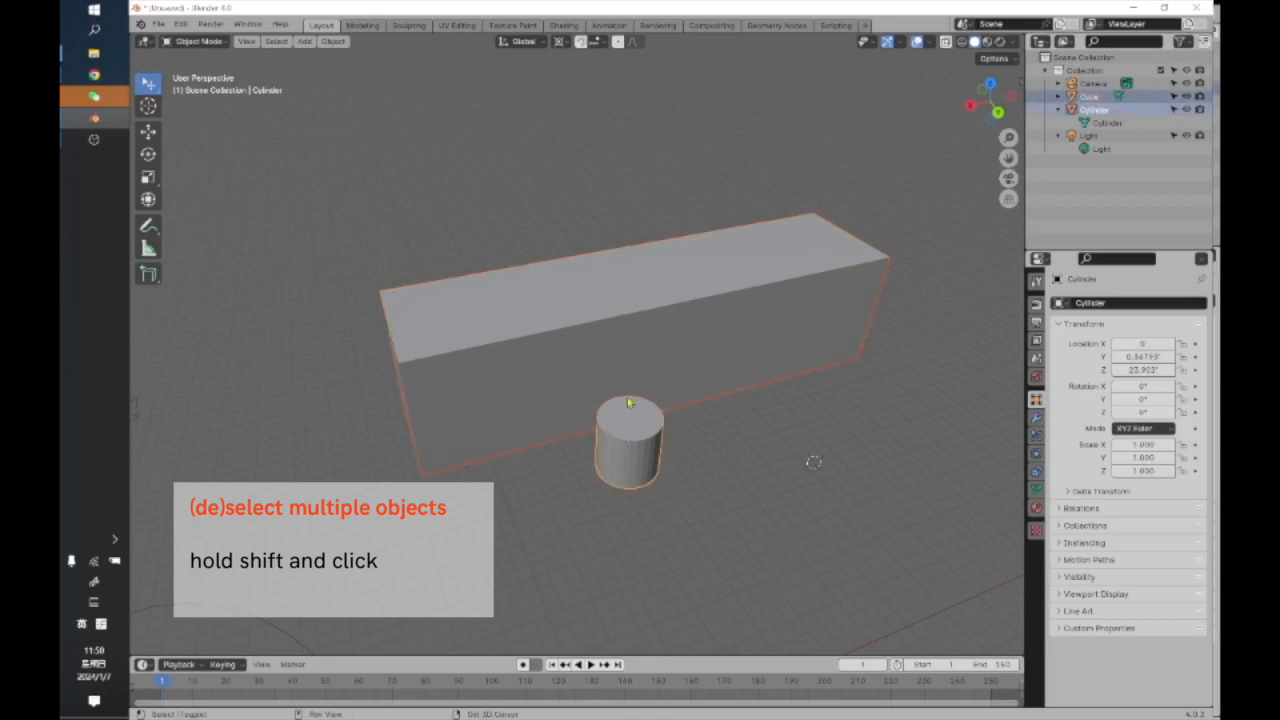
{"action": "left_click", "coordinate": [632, 462], "text": "shift"}
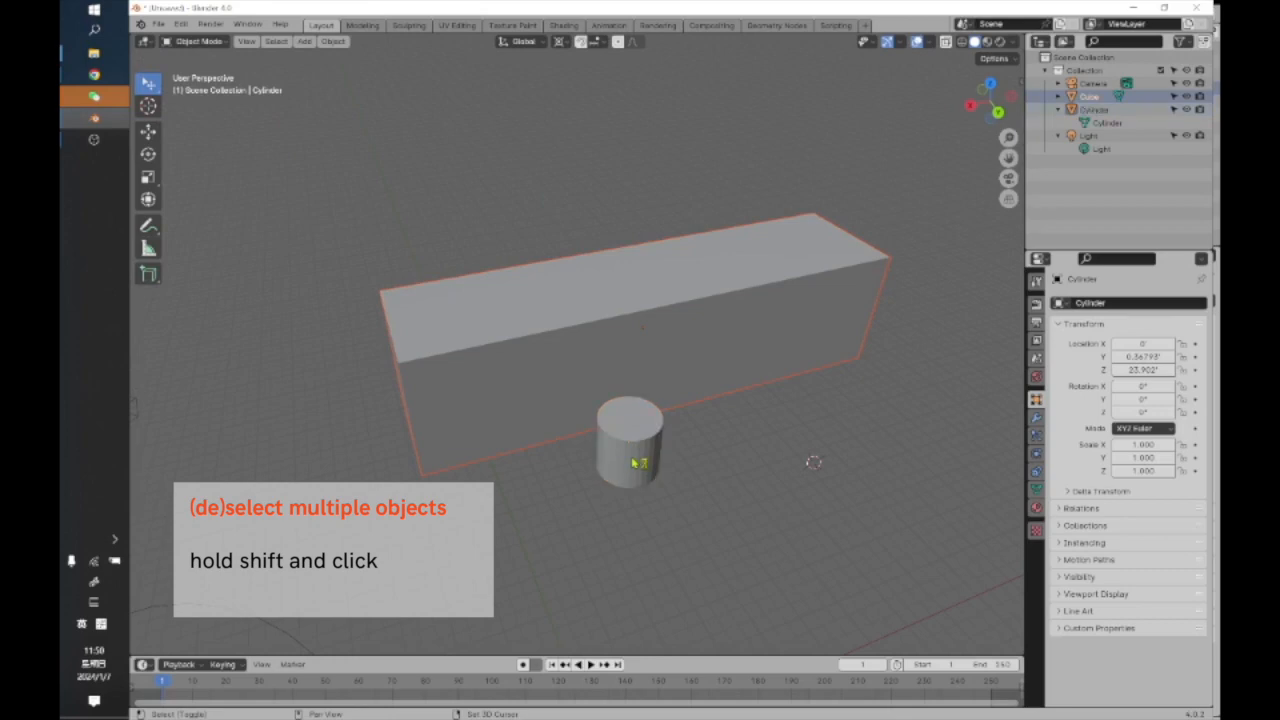
{"action": "left_click", "coordinate": [632, 458], "text": "shift"}
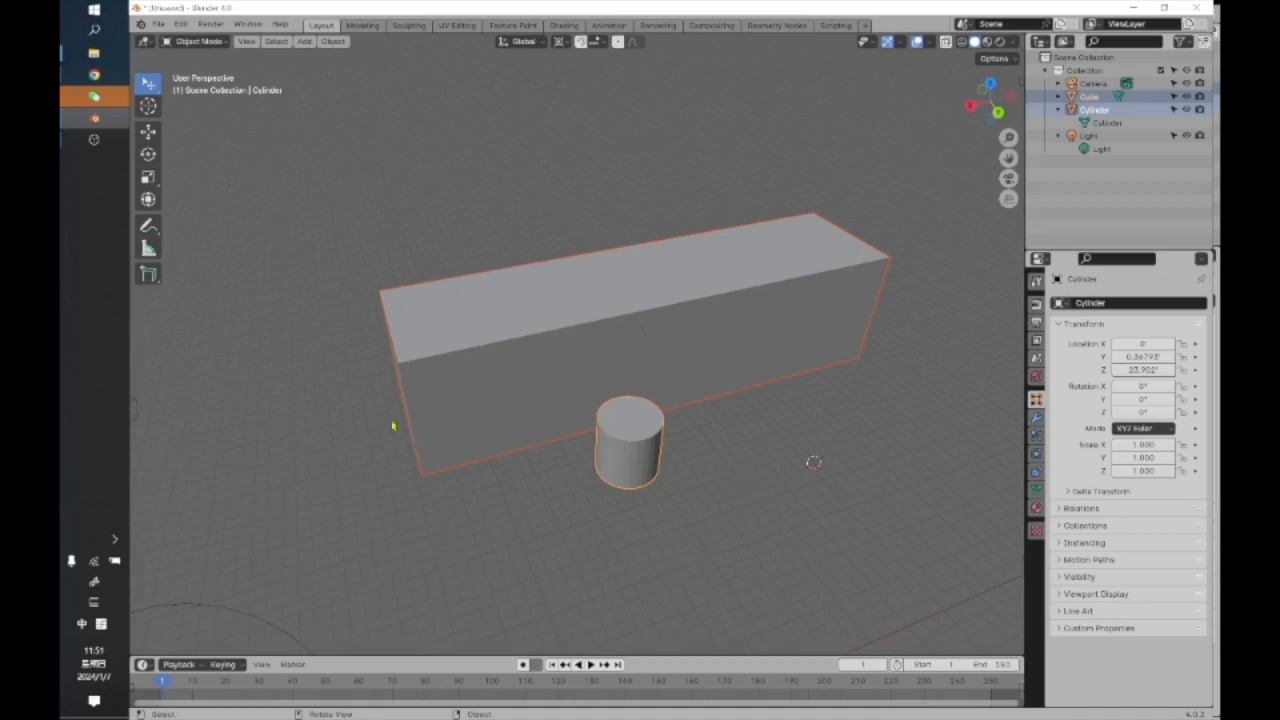
Clear the selection, switch to Select Box, and try to box-select the box and cylinder in Subtract mode.
{"action": "left_click", "coordinate": [213, 131]}
{"action": "left_click_drag", "start_coordinate": [148, 84], "coordinate": [205, 114]}
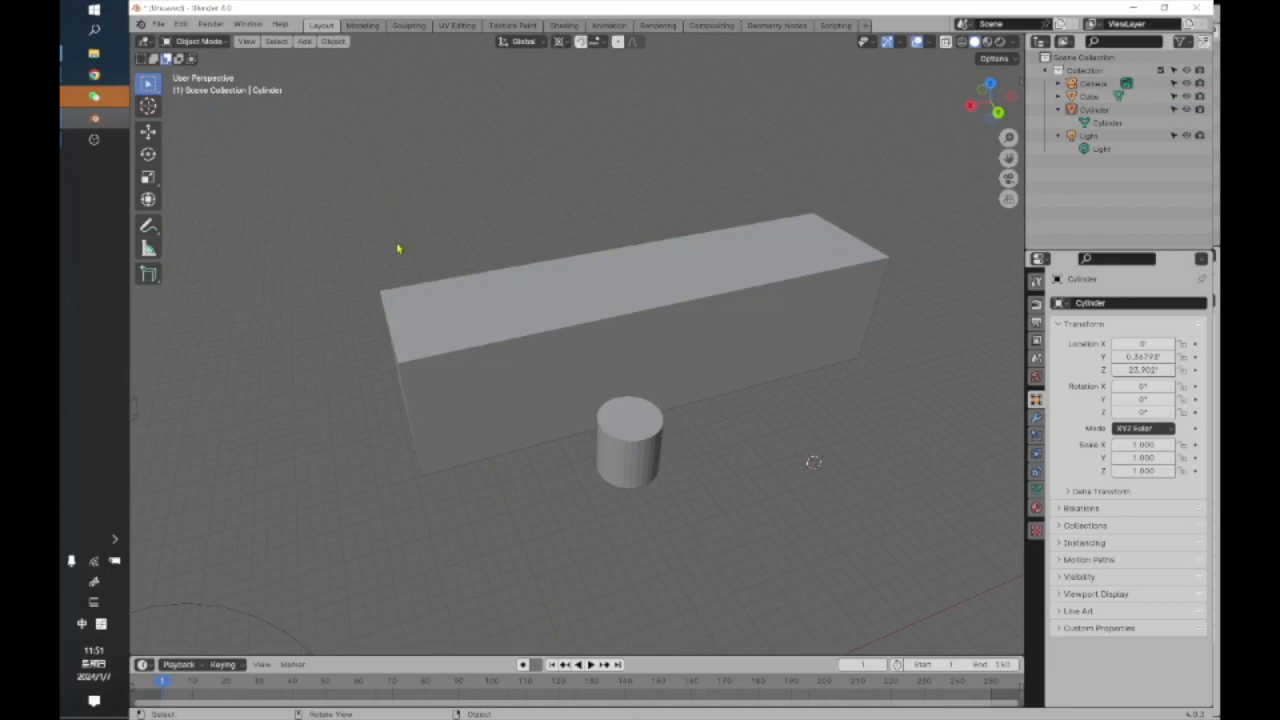
{"action": "scroll", "coordinate": [434, 277], "scroll_direction": "down", "scroll_amount": 1}
{"action": "left_click_drag", "start_coordinate": [310, 137], "coordinate": [958, 549]}
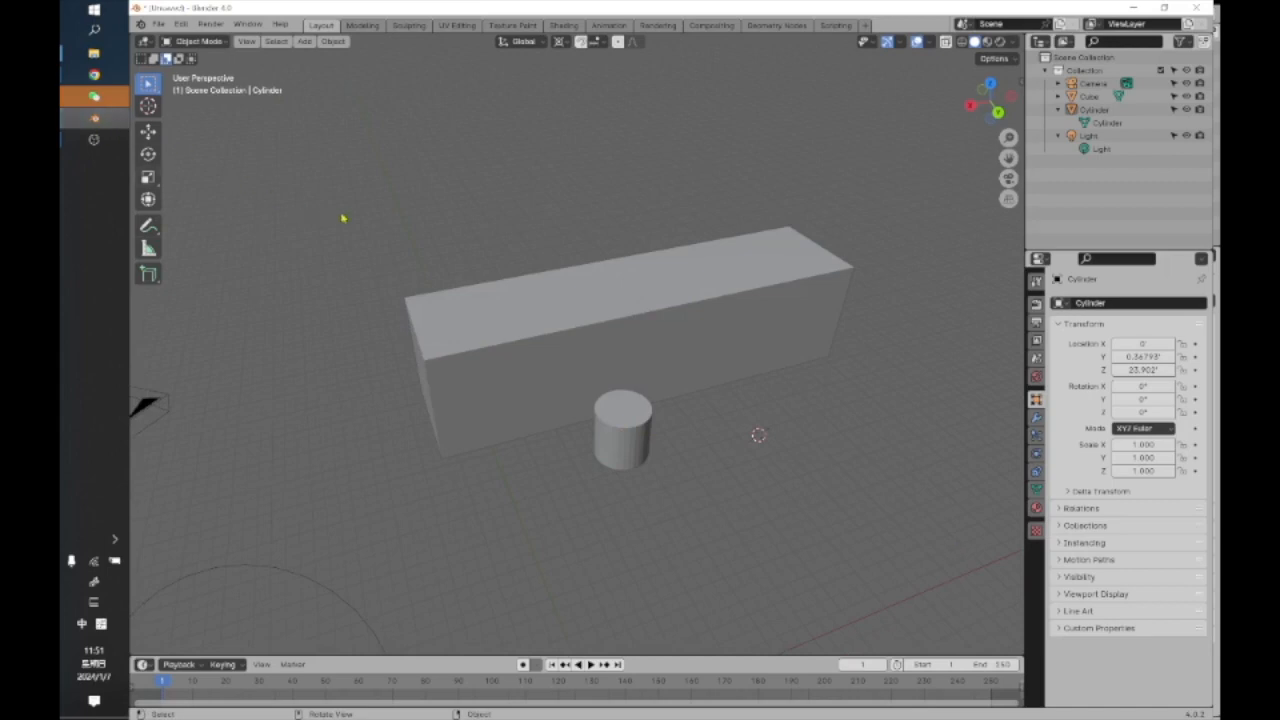
{"action": "scroll", "coordinate": [400, 214], "scroll_direction": "down", "scroll_amount": 3}
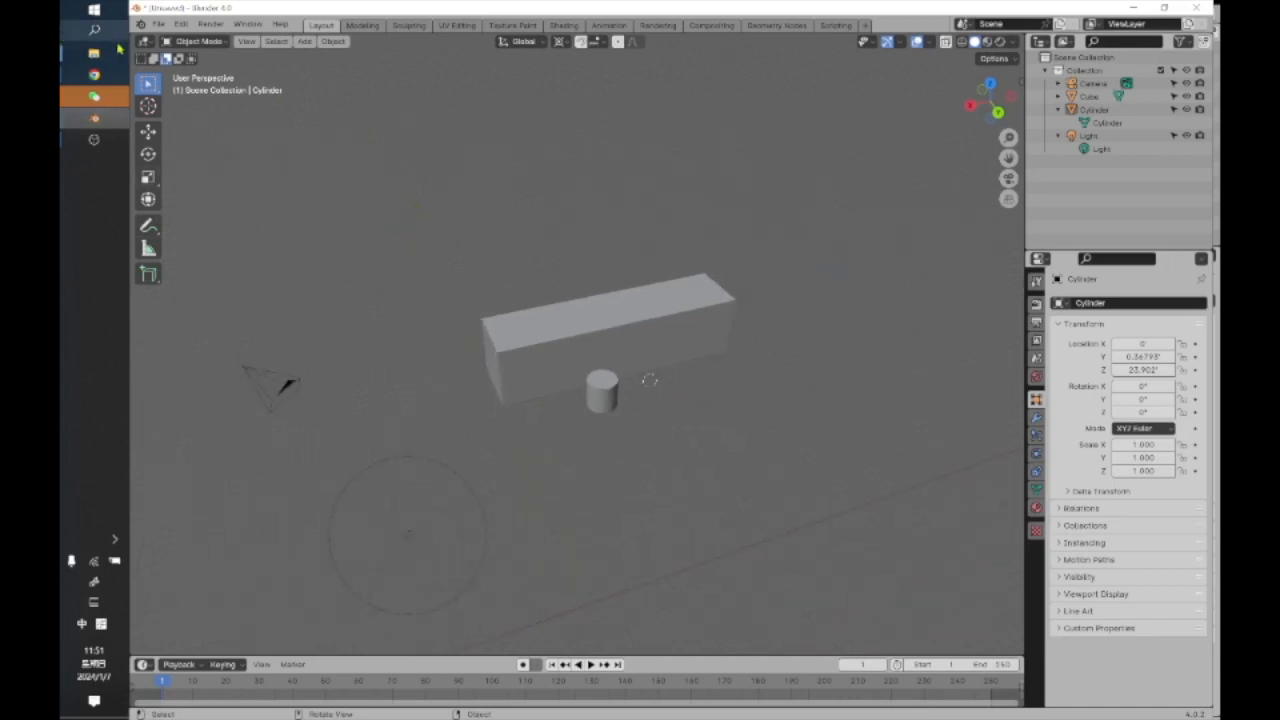
{"action": "left_click_drag", "start_coordinate": [348, 196], "coordinate": [816, 470]}
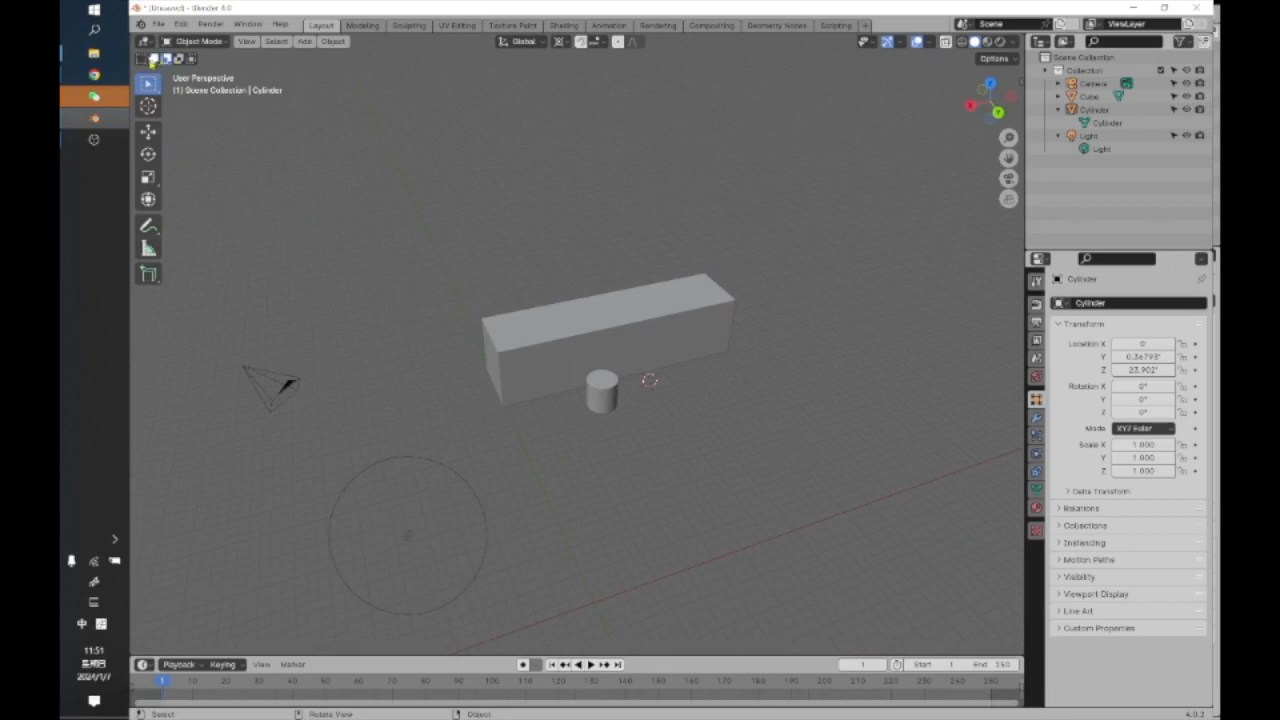
Set the selection mode to start a new selection and box-select the box and cylinder together.
{"action": "left_click", "coordinate": [141, 58]}
{"action": "left_click_drag", "start_coordinate": [395, 207], "coordinate": [634, 320]}
{"action": "left_click_drag", "start_coordinate": [390, 196], "coordinate": [810, 452]}
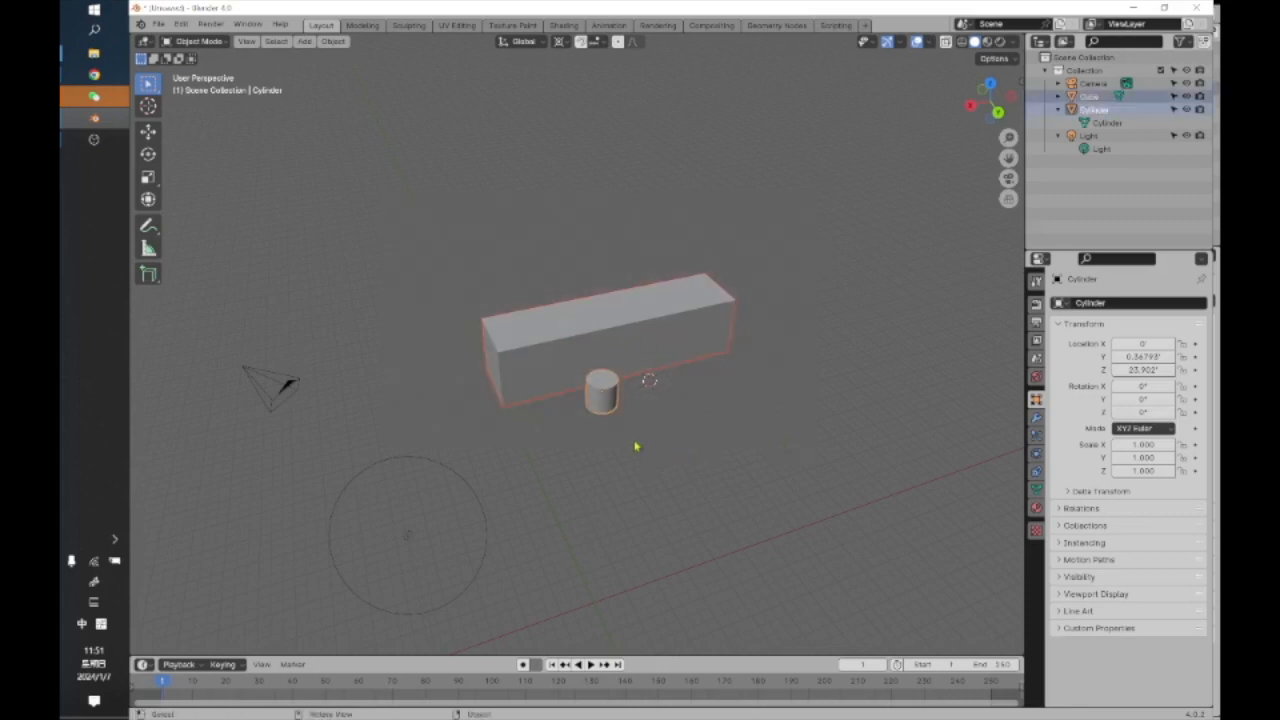
Switch to the Select Circle tool, clear the selection, circle-select the cylinder, and deselect it again.
{"action": "left_click", "coordinate": [150, 87]}
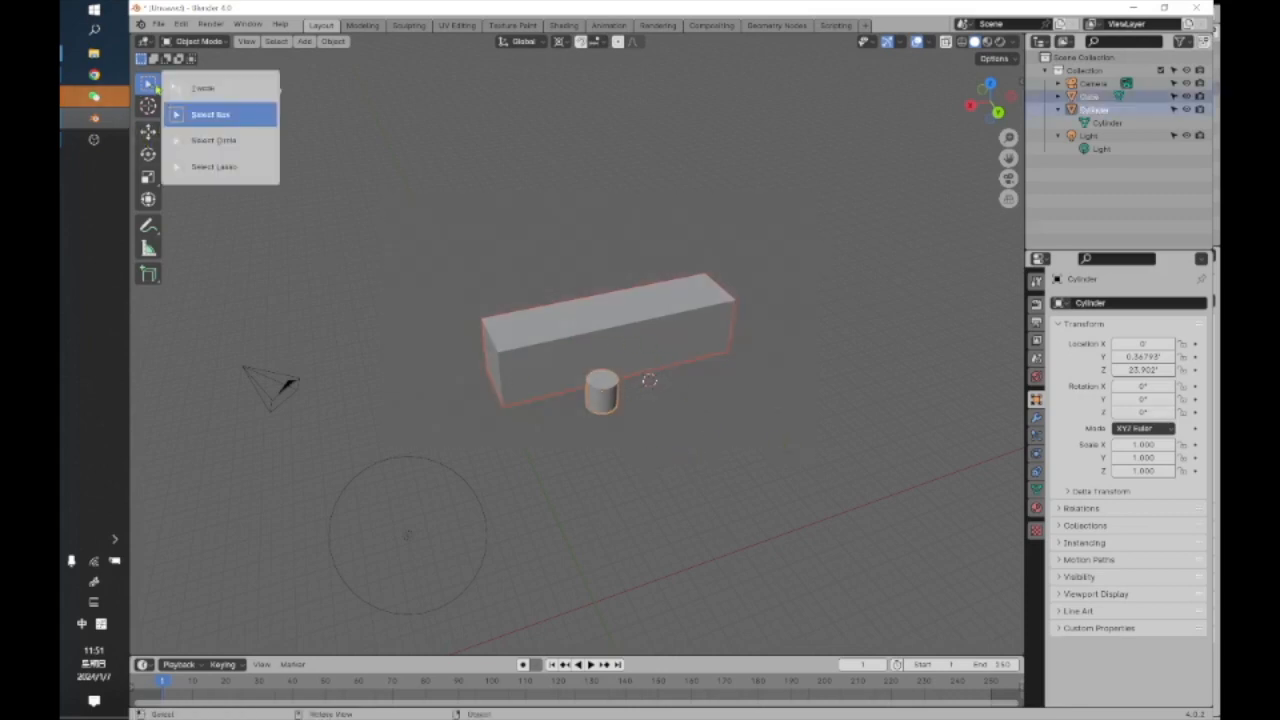
{"action": "left_click", "coordinate": [213, 139]}
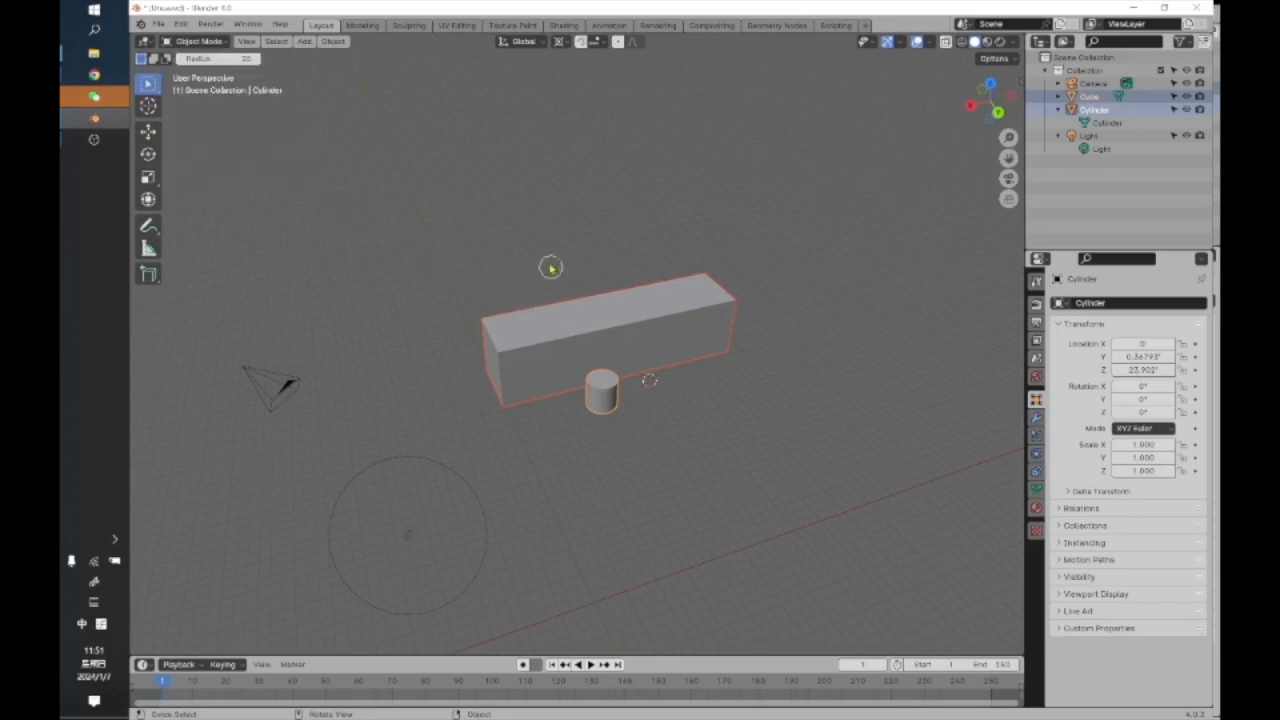
{"action": "left_click", "coordinate": [547, 260]}
{"action": "left_click", "coordinate": [560, 347]}
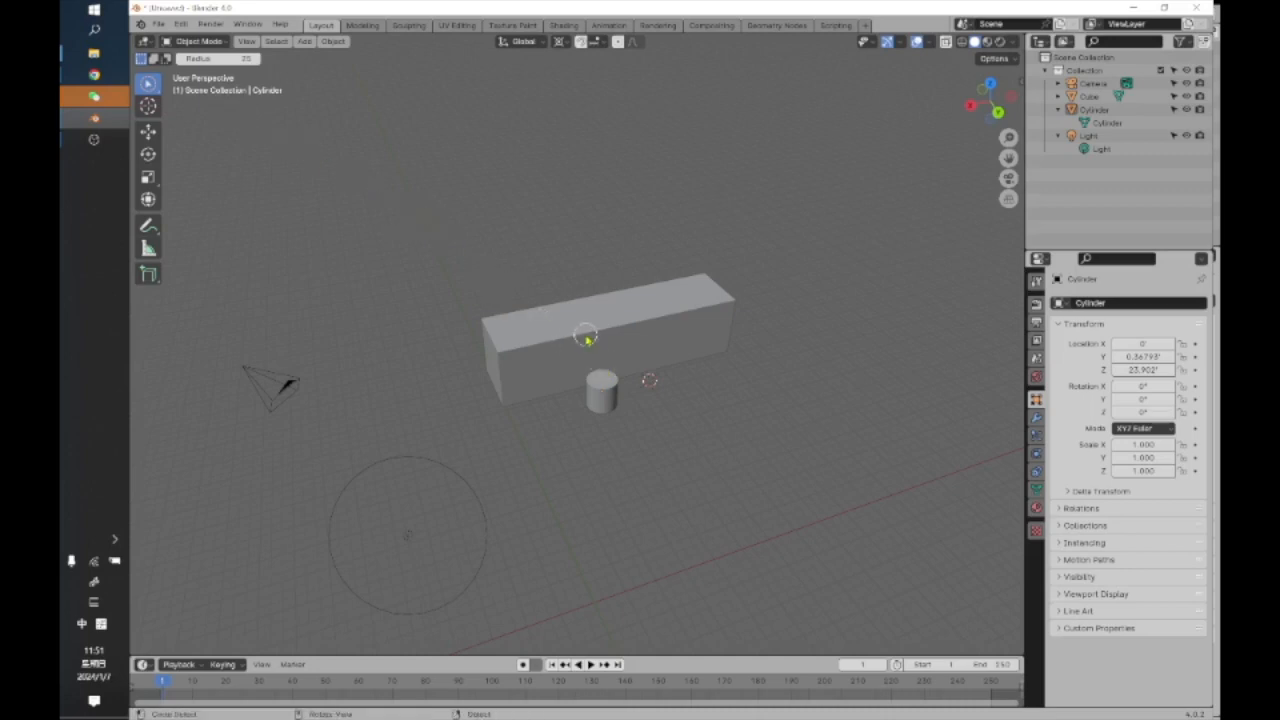
{"action": "left_click", "coordinate": [601, 390]}
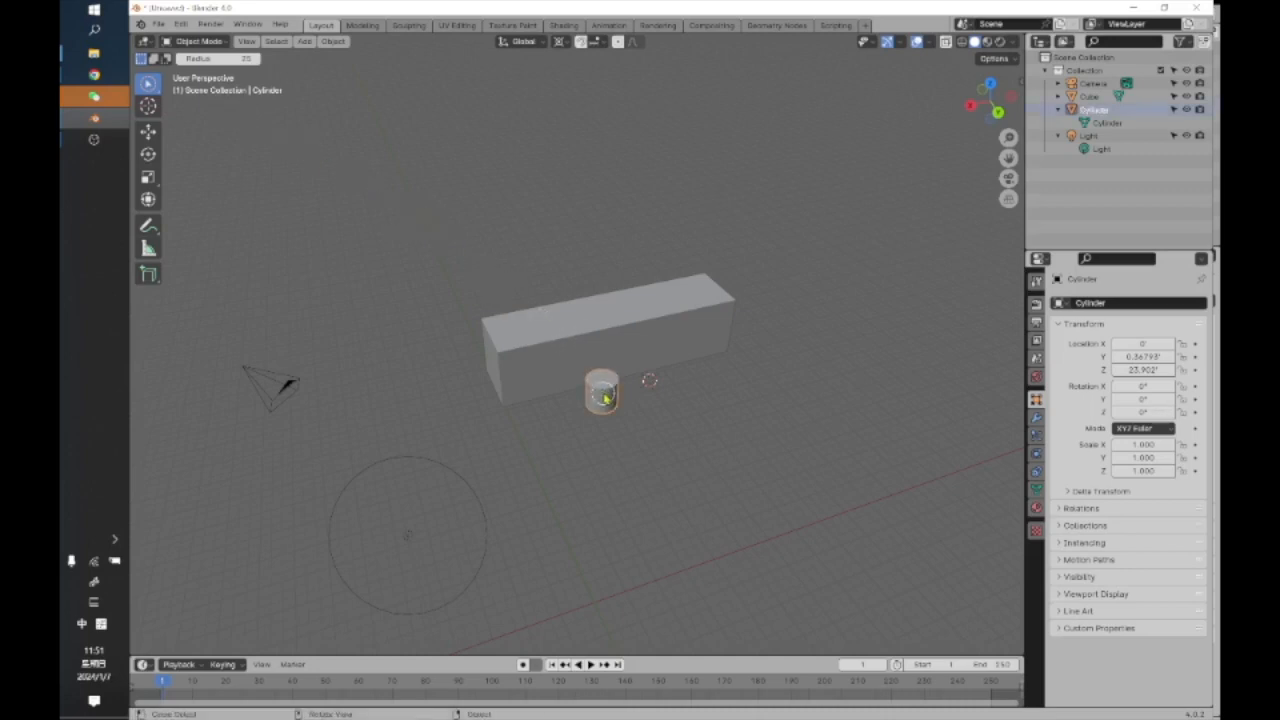
{"action": "left_click", "coordinate": [663, 343]}
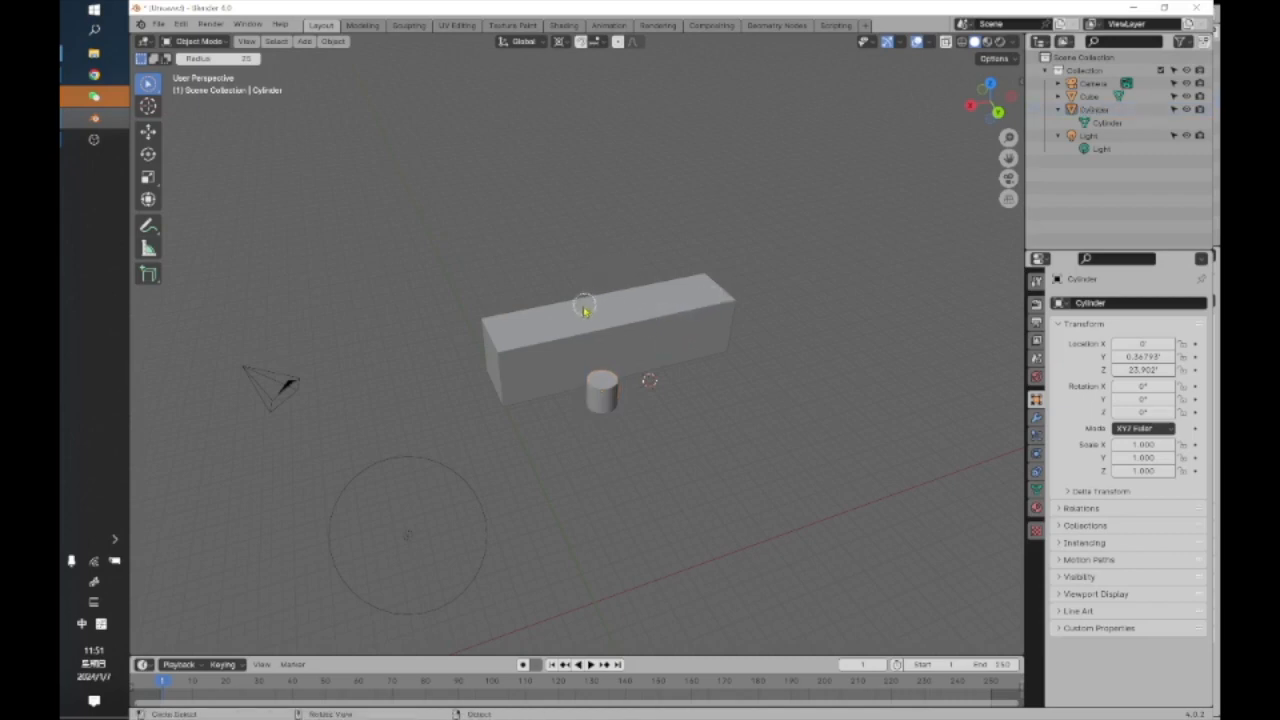
Return to the Tweak tool, select the box, and deselect it.
{"action": "middle_click_drag", "start_coordinate": [543, 330], "coordinate": [607, 337]}
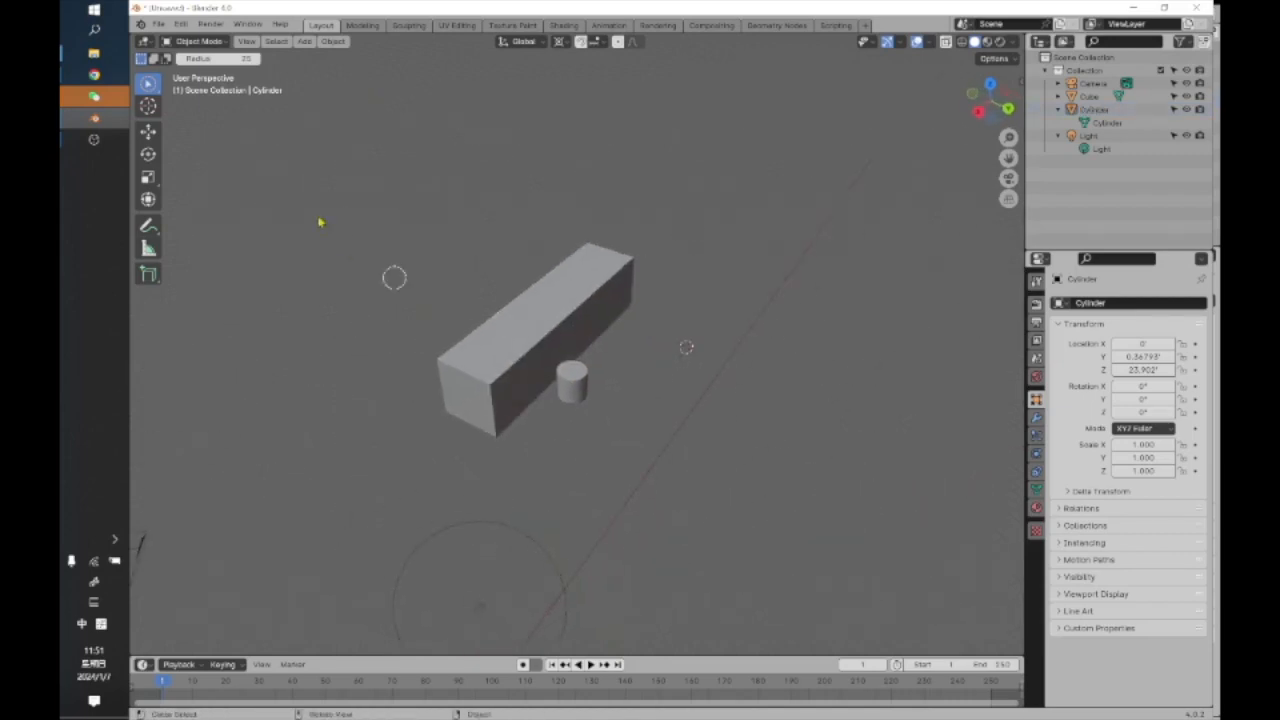
{"action": "left_click_drag", "start_coordinate": [148, 83], "coordinate": [200, 83]}
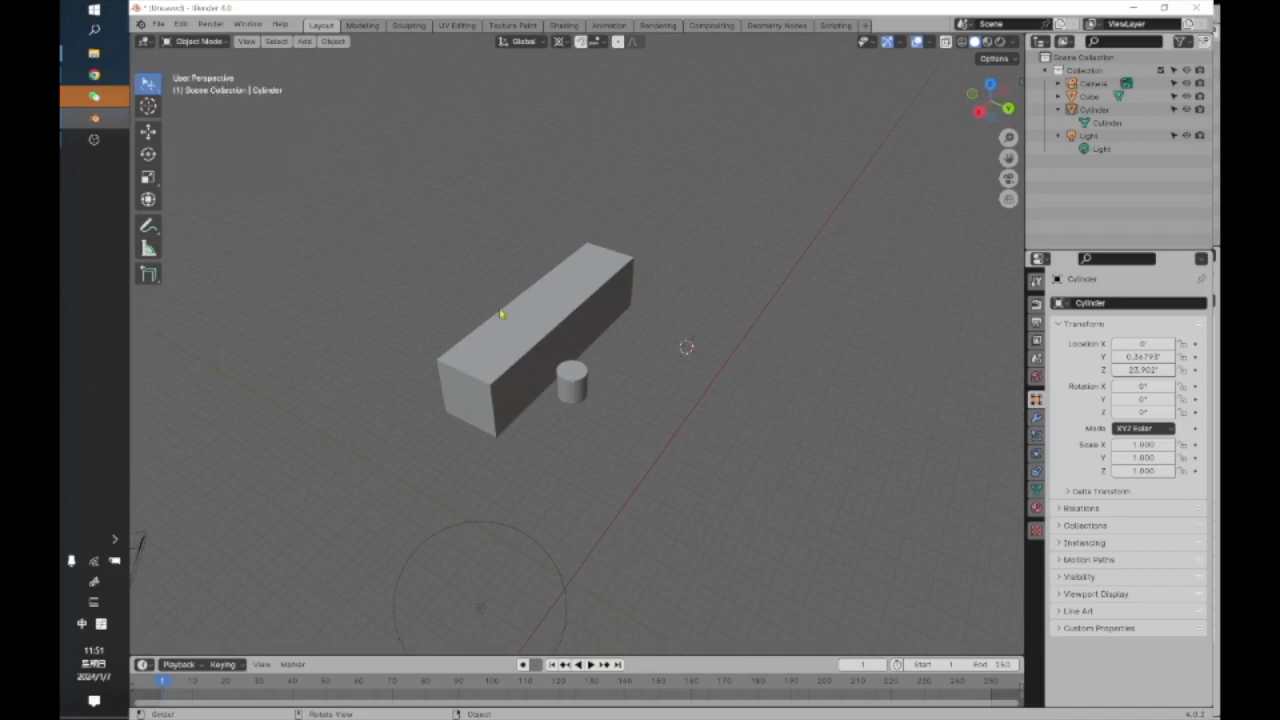
{"action": "left_click", "coordinate": [516, 322]}
{"action": "left_click", "coordinate": [728, 329]}
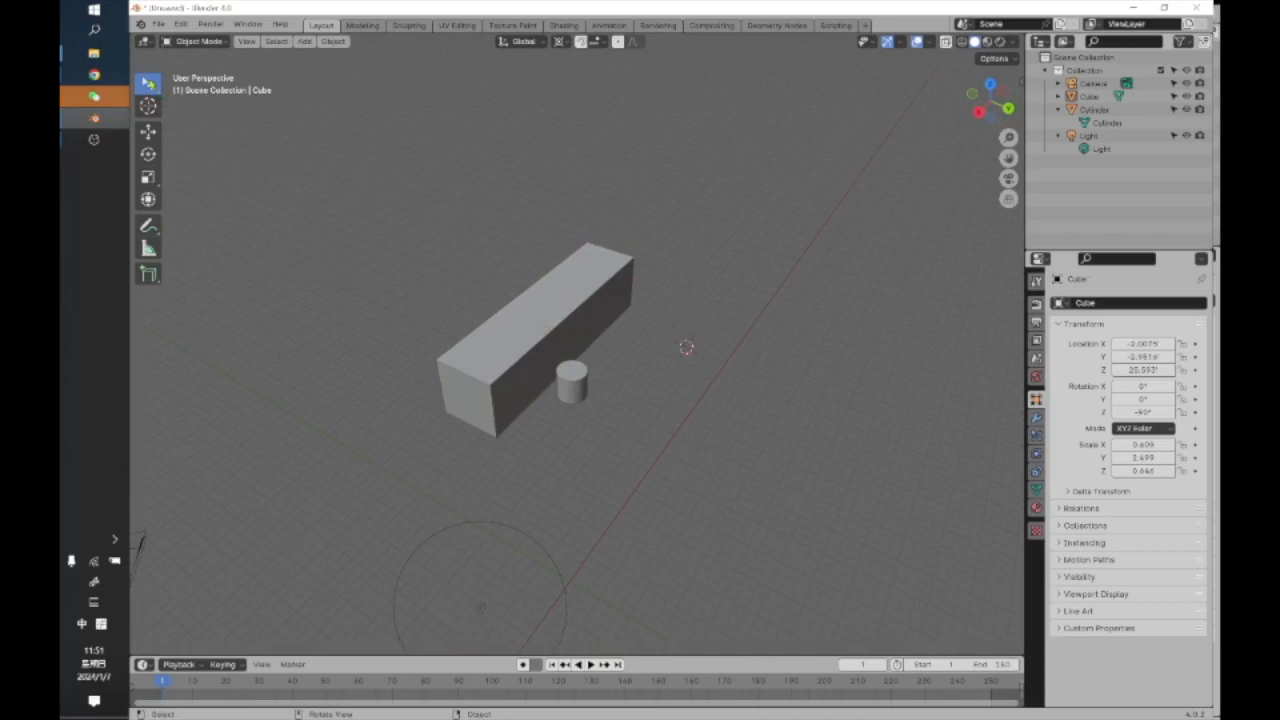
Switch to the Select Lasso tool and lasso-select only the cylinder.
{"action": "mouse_move", "coordinate": [148, 83]}
{"action": "left_mouse_down"}
{"action": "mouse_move", "coordinate": [200, 88]}
{"action": "mouse_move", "coordinate": [234, 168]}
{"action": "left_mouse_up"}
{"action": "mouse_move", "coordinate": [593, 366]}
{"action": "left_mouse_down"}
{"action": "mouse_move", "coordinate": [606, 360]}
{"action": "mouse_move", "coordinate": [520, 371]}
{"action": "mouse_move", "coordinate": [589, 466]}
{"action": "mouse_move", "coordinate": [749, 361]}
{"action": "mouse_move", "coordinate": [786, 209]}
{"action": "mouse_move", "coordinate": [694, 123]}
{"action": "mouse_move", "coordinate": [589, 237]}
{"action": "mouse_move", "coordinate": [670, 329]}
{"action": "mouse_move", "coordinate": [566, 357]}
{"action": "left_mouse_up"}
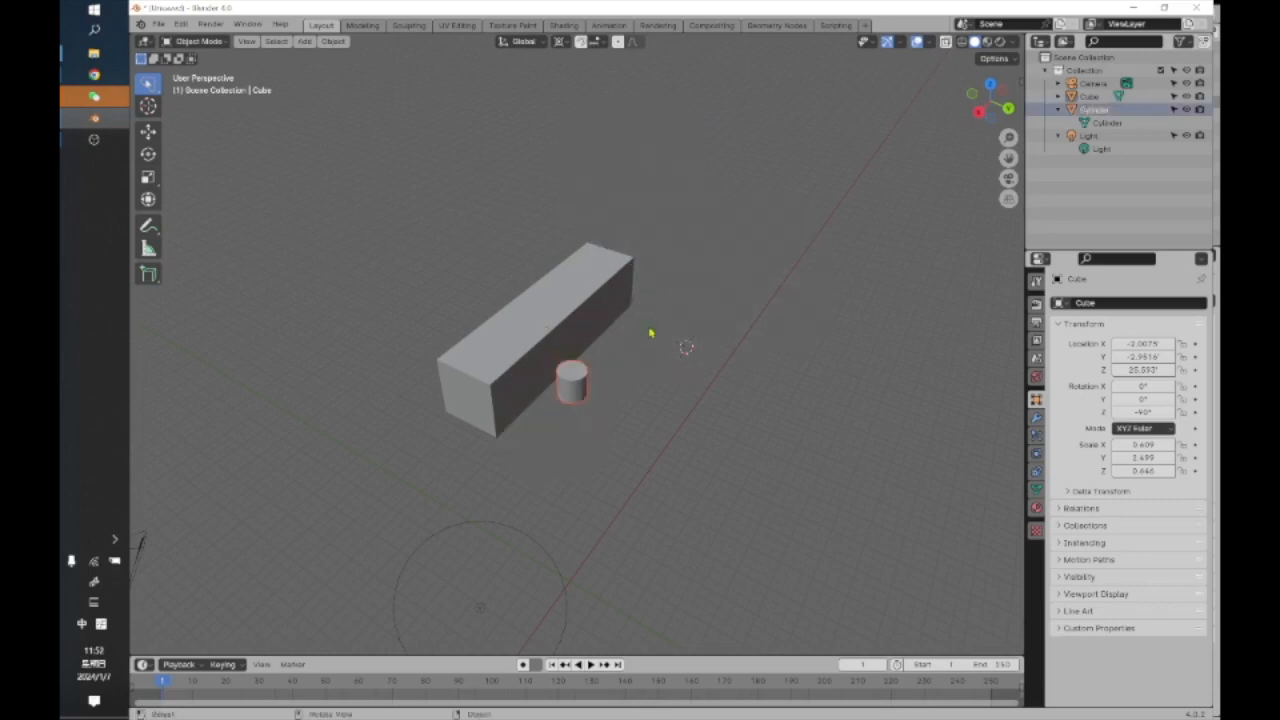
{"action": "scroll", "coordinate": [660, 322], "scroll_direction": "down", "scroll_amount": 1}
{"action": "scroll", "coordinate": [660, 323], "scroll_direction": "up", "scroll_amount": 5}
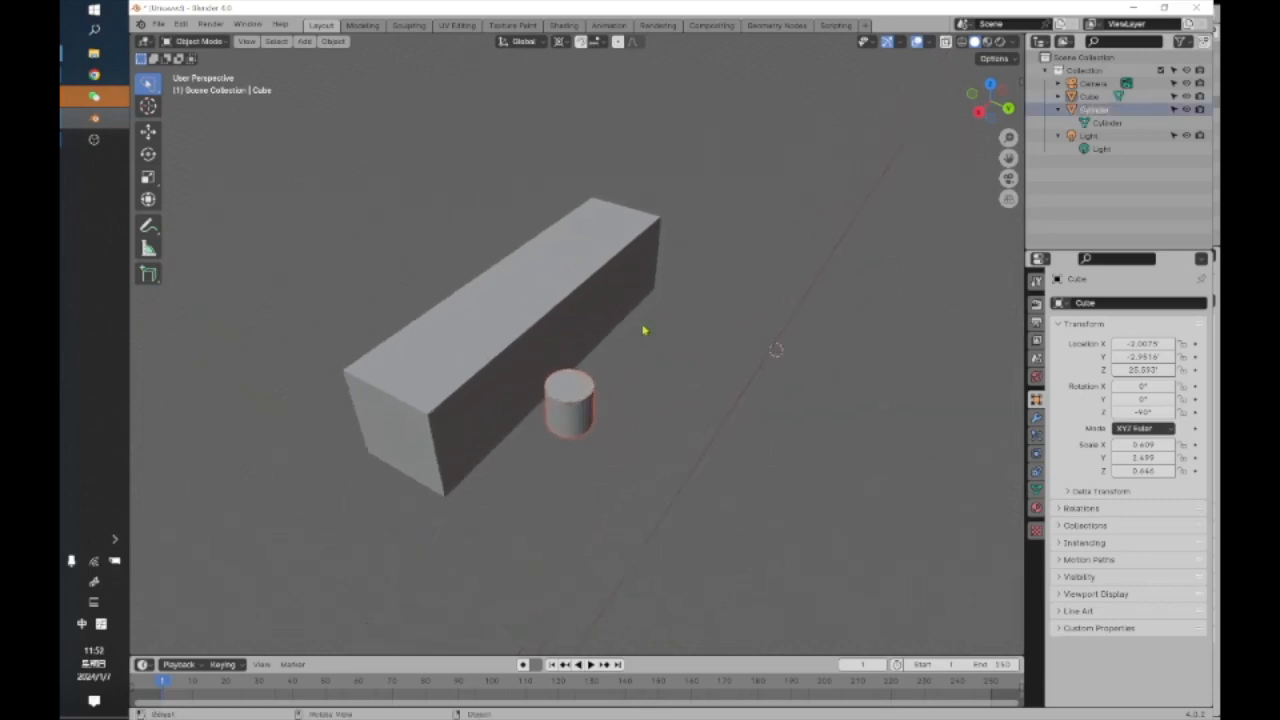
{"action": "scroll", "coordinate": [631, 328], "scroll_direction": "down", "scroll_amount": 2}
{"action": "scroll", "coordinate": [631, 328], "scroll_direction": "up", "scroll_amount": 3}
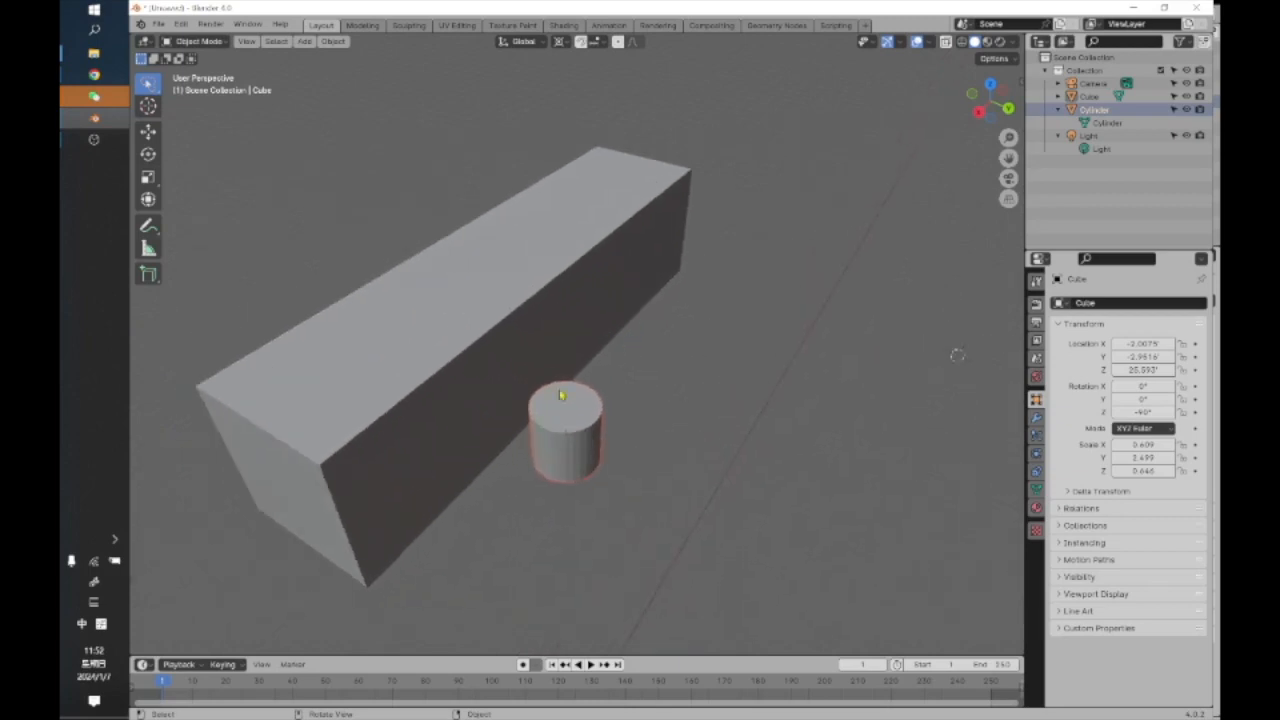
{"action": "scroll", "coordinate": [631, 328], "scroll_direction": "down", "scroll_amount": 3}
{"action": "scroll", "coordinate": [560, 397], "scroll_direction": "up", "scroll_amount": 2}
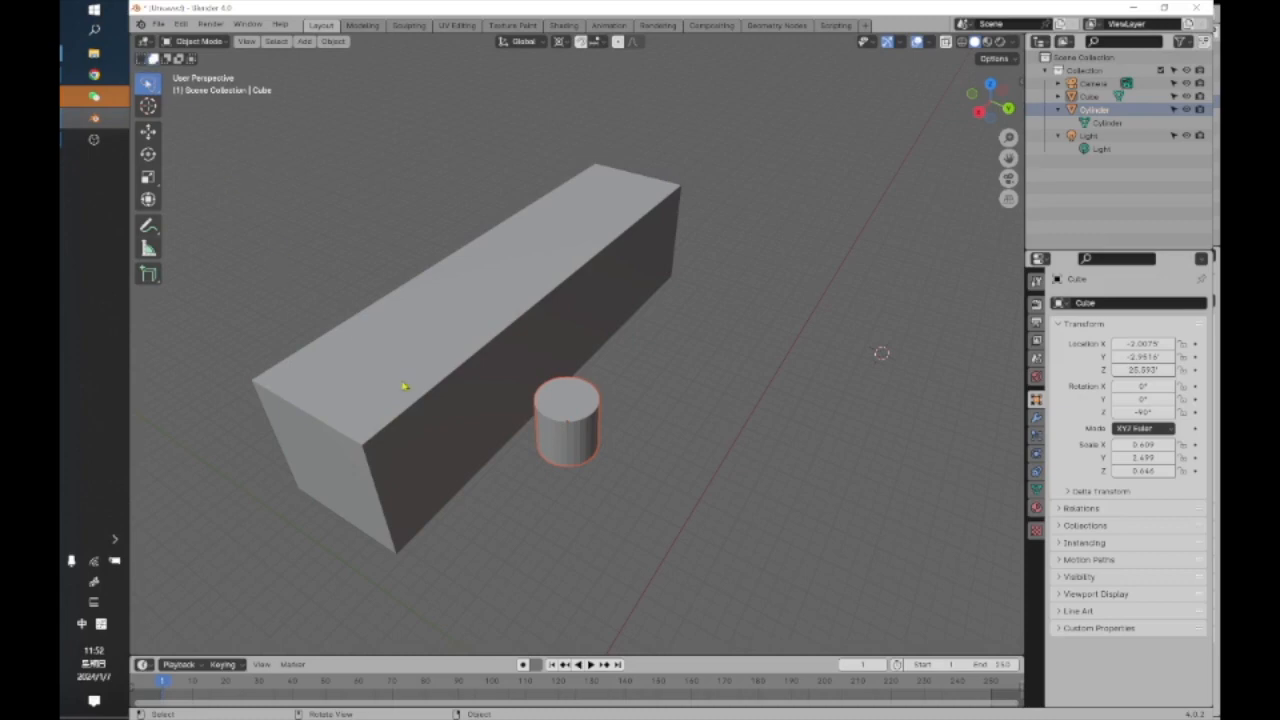
Deselect the cylinder, reselect it, and change the selection to only the box.
{"action": "left_click", "coordinate": [651, 443]}
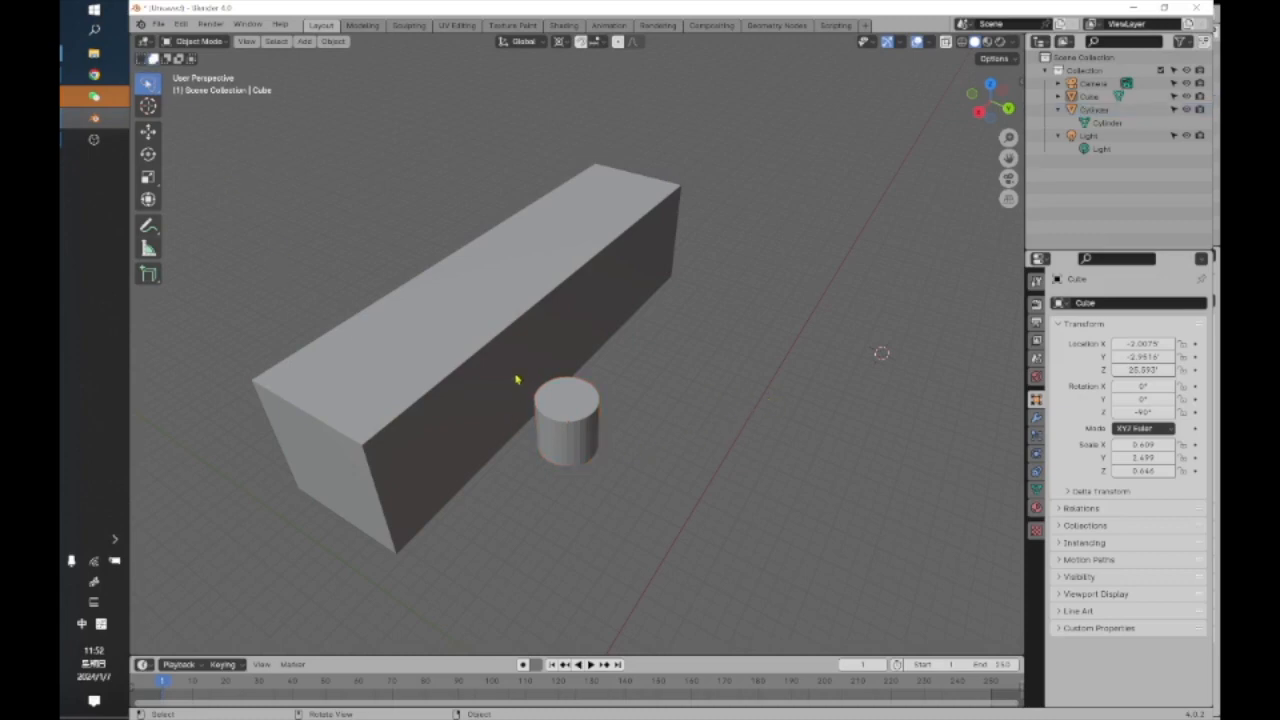
{"action": "left_click", "coordinate": [531, 392]}
{"action": "left_click", "coordinate": [561, 429]}
{"action": "left_click", "coordinate": [450, 396]}
Switch from Select Lasso back to the Tweak tool and clear the selection.
{"action": "left_click", "coordinate": [151, 97]}
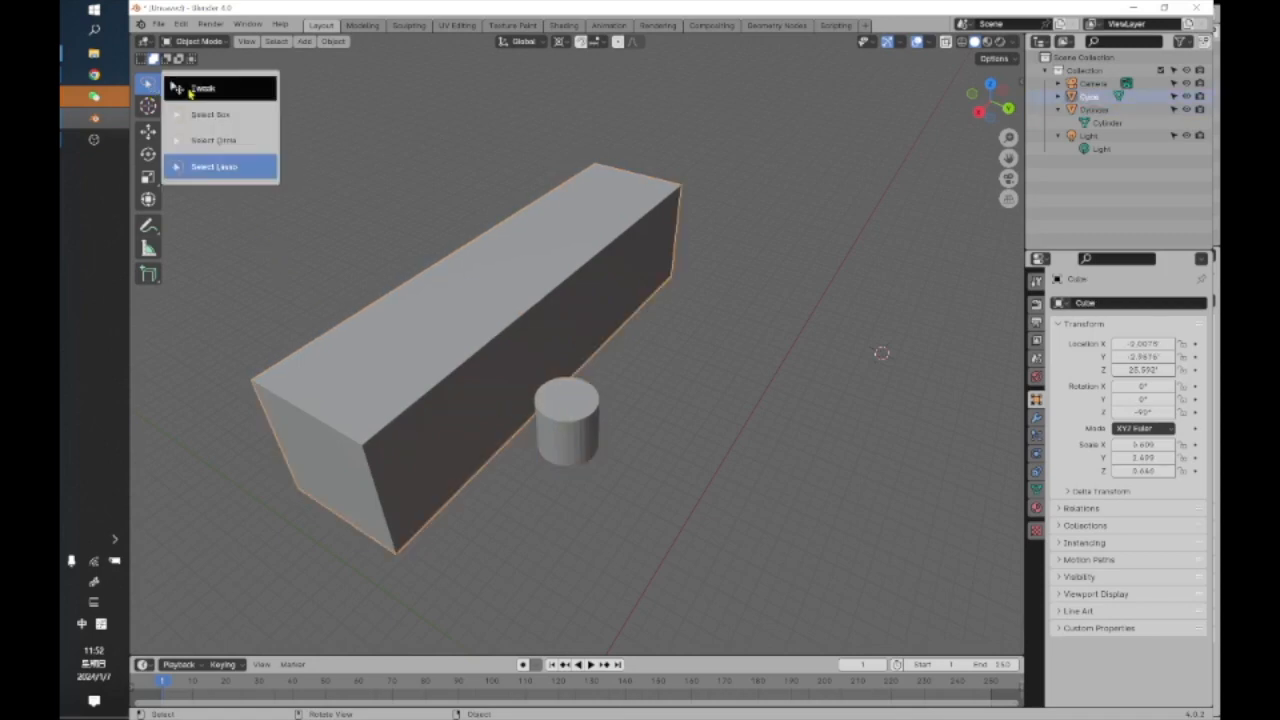
{"action": "left_click", "coordinate": [190, 92]}
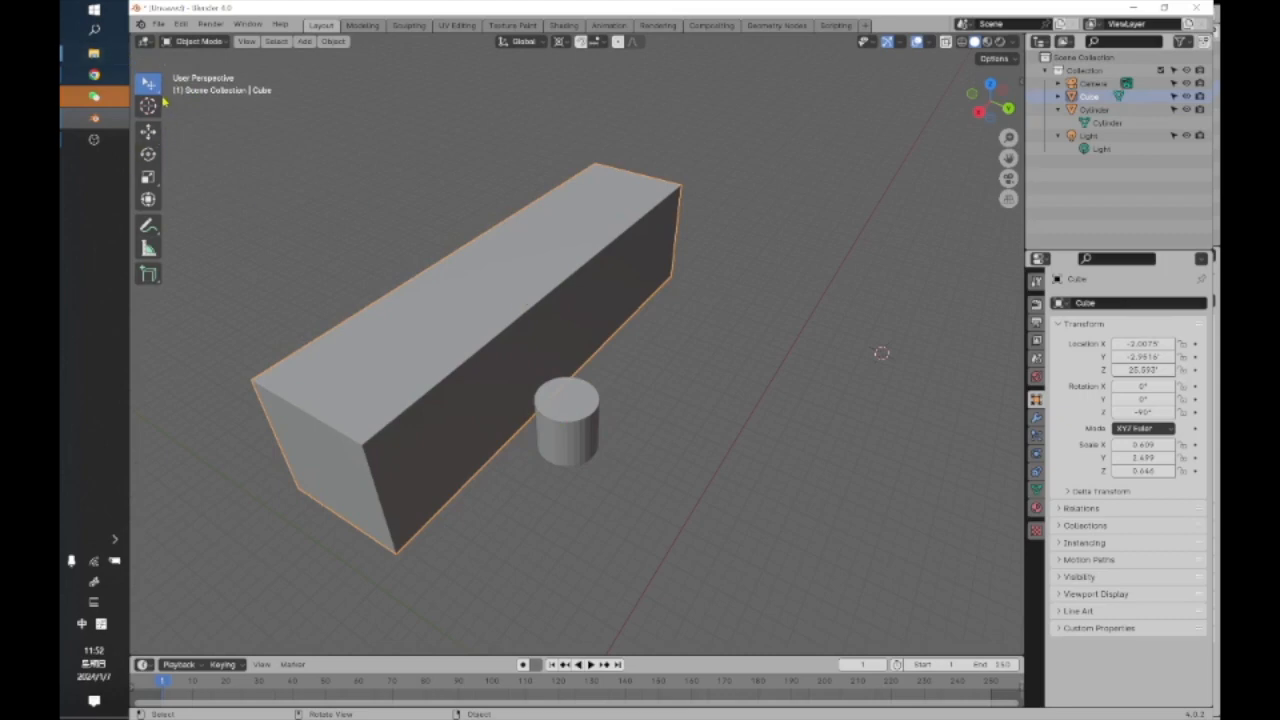
{"action": "left_click", "coordinate": [153, 89]}
{"action": "left_click", "coordinate": [354, 180]}
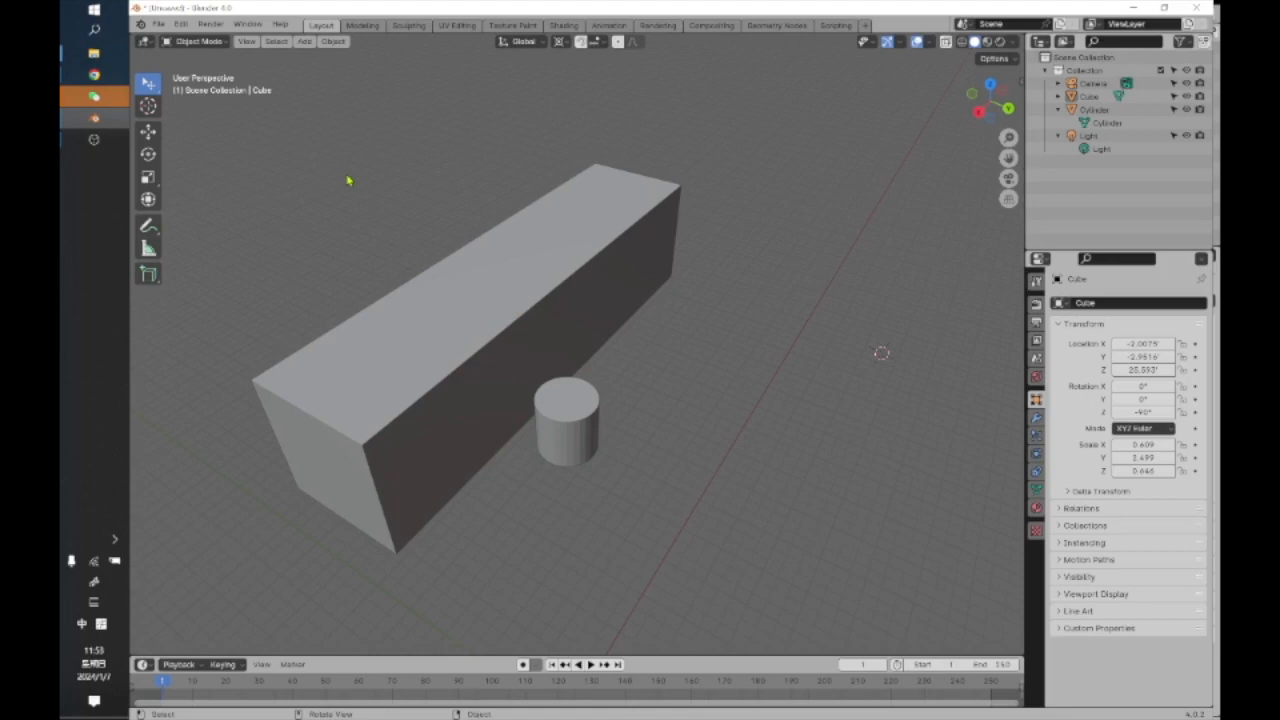
Select the box, view the last Move operation's adjustable settings, and clear the selection.
{"action": "scroll", "coordinate": [345, 220], "scroll_direction": "down", "scroll_amount": 5}
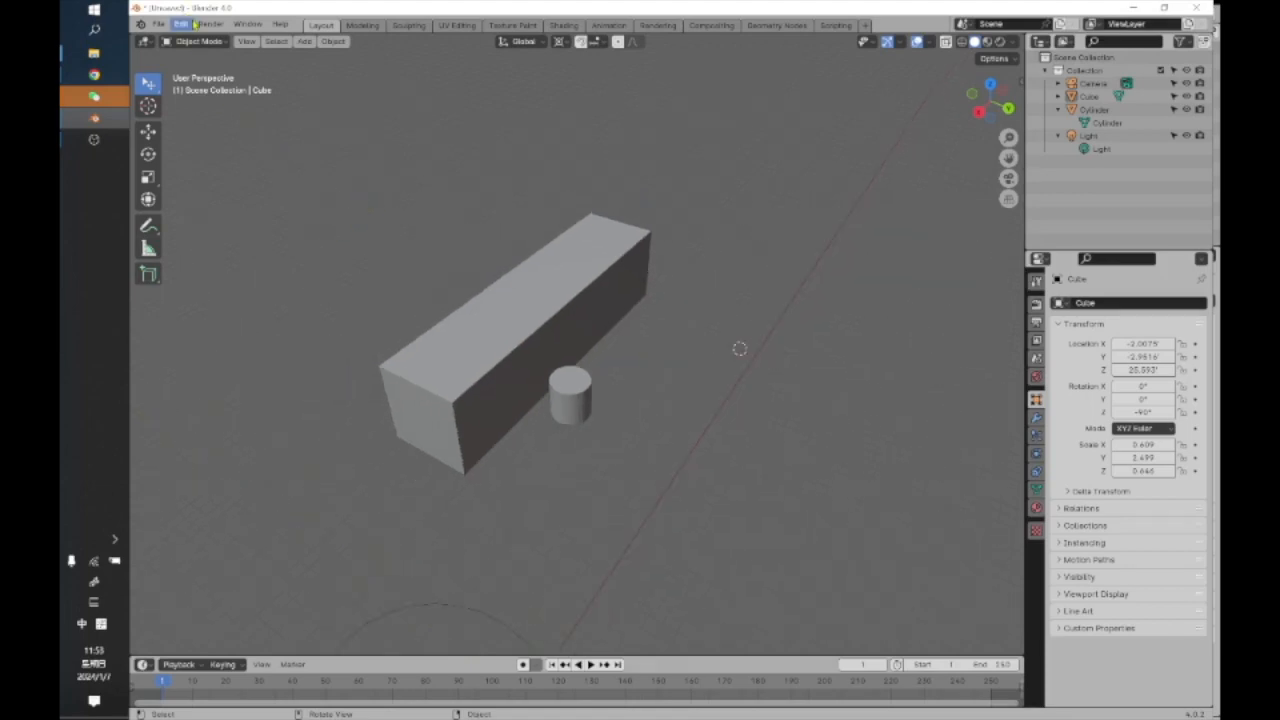
{"action": "left_click", "coordinate": [544, 323]}
{"action": "left_click", "coordinate": [182, 24]}
{"action": "left_click", "coordinate": [215, 82]}
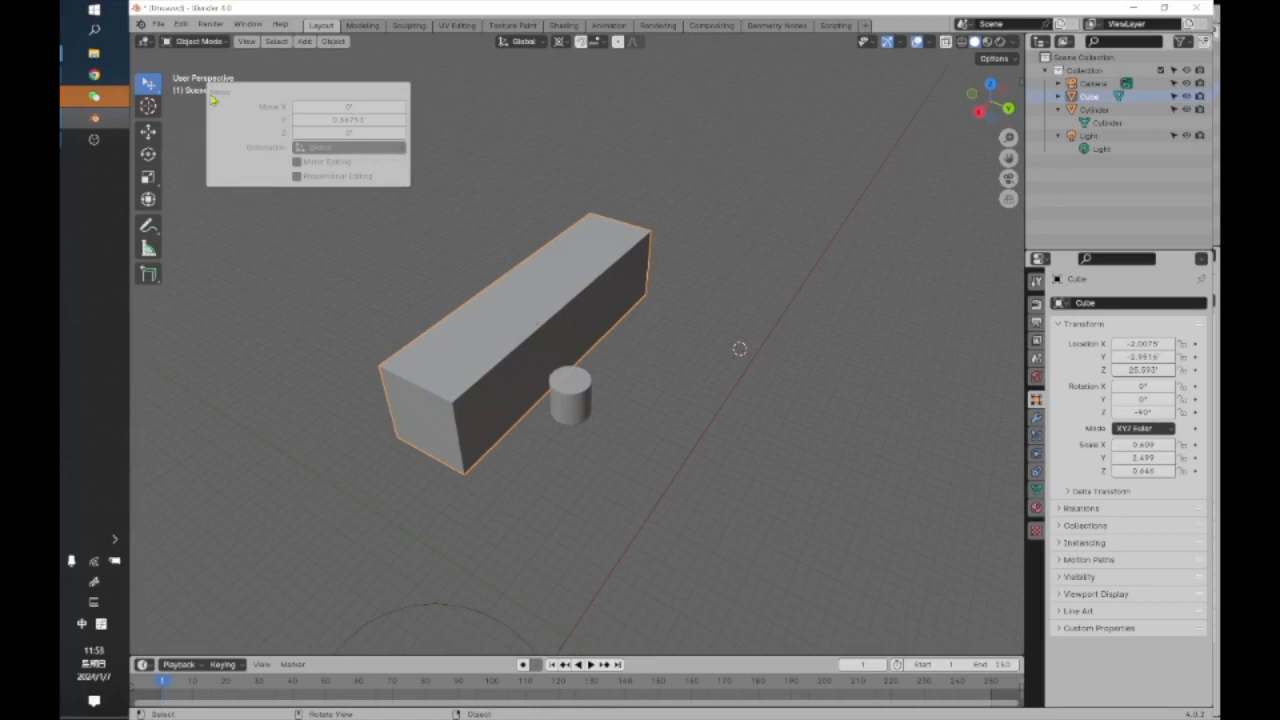
{"action": "left_click_drag", "start_coordinate": [280, 94], "coordinate": [236, 547]}
{"action": "left_click", "coordinate": [663, 414]}
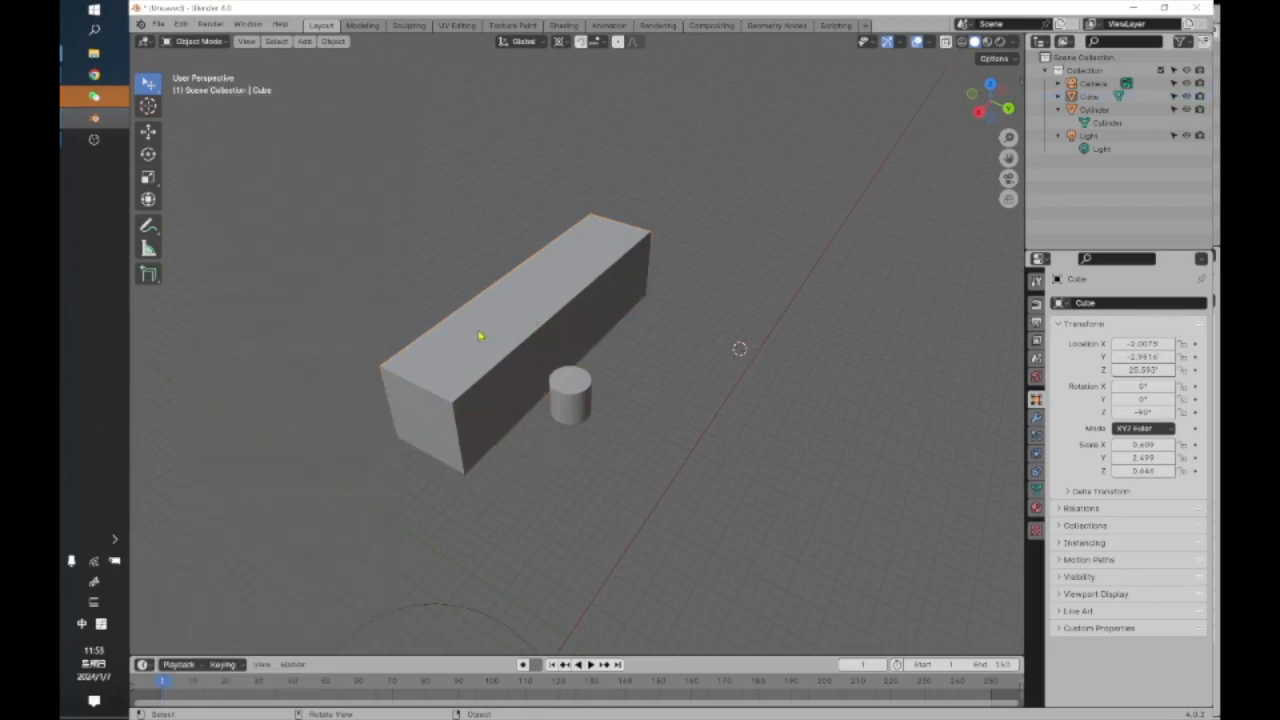
Select the box, move it along the Y axis, and set the Y move distance to -3 feet.
{"action": "left_click", "coordinate": [482, 338]}
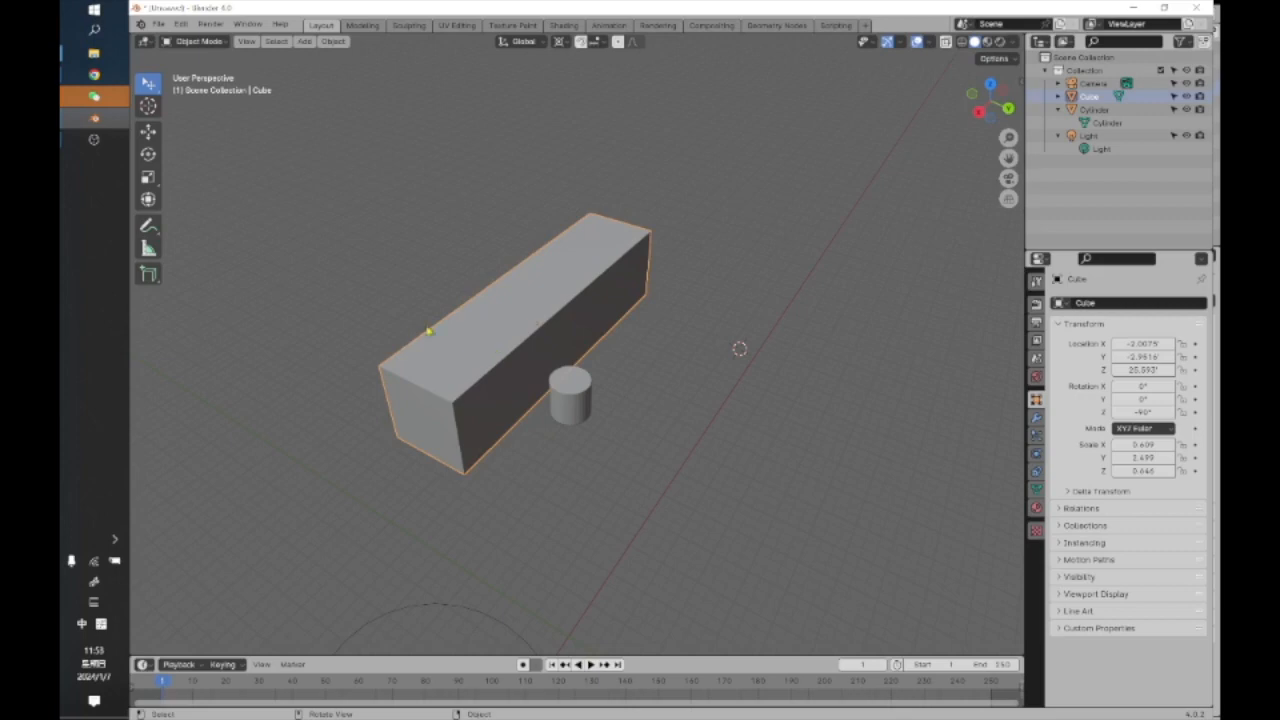
{"action": "left_click", "coordinate": [148, 134]}
{"action": "left_click_drag", "start_coordinate": [793, 367], "coordinate": [721, 358]}
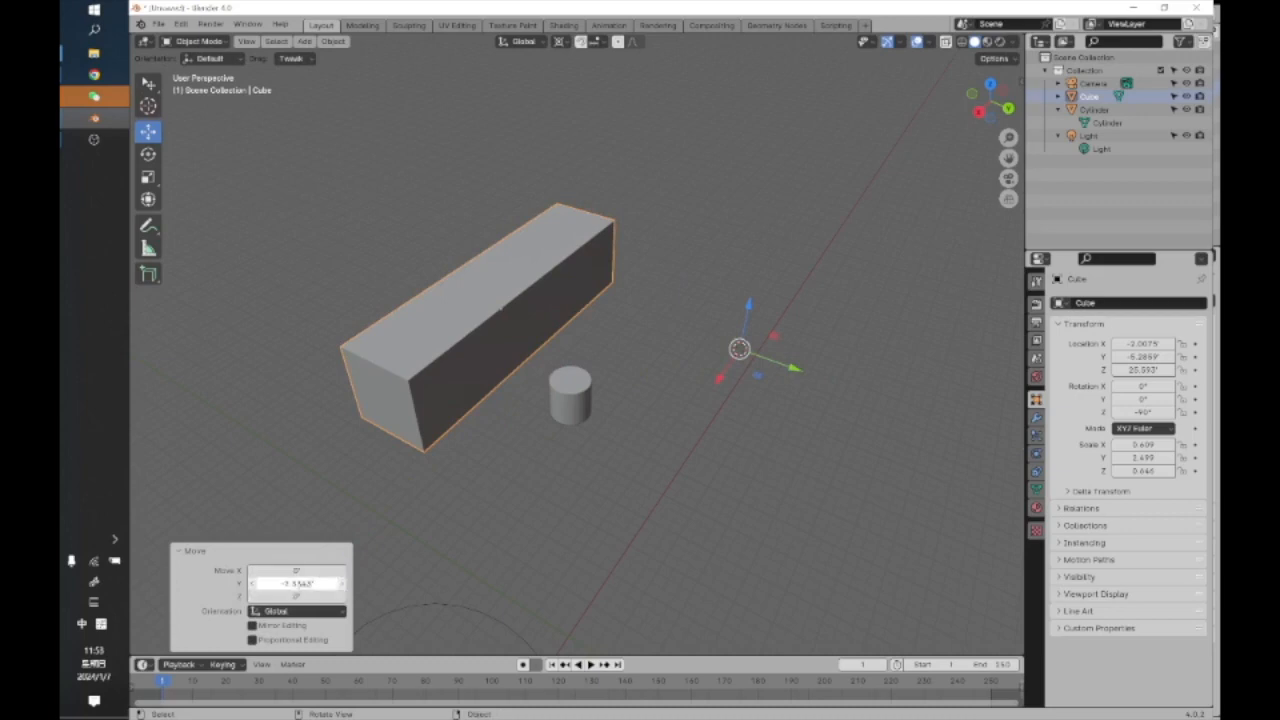
{"action": "left_click", "coordinate": [288, 583]}
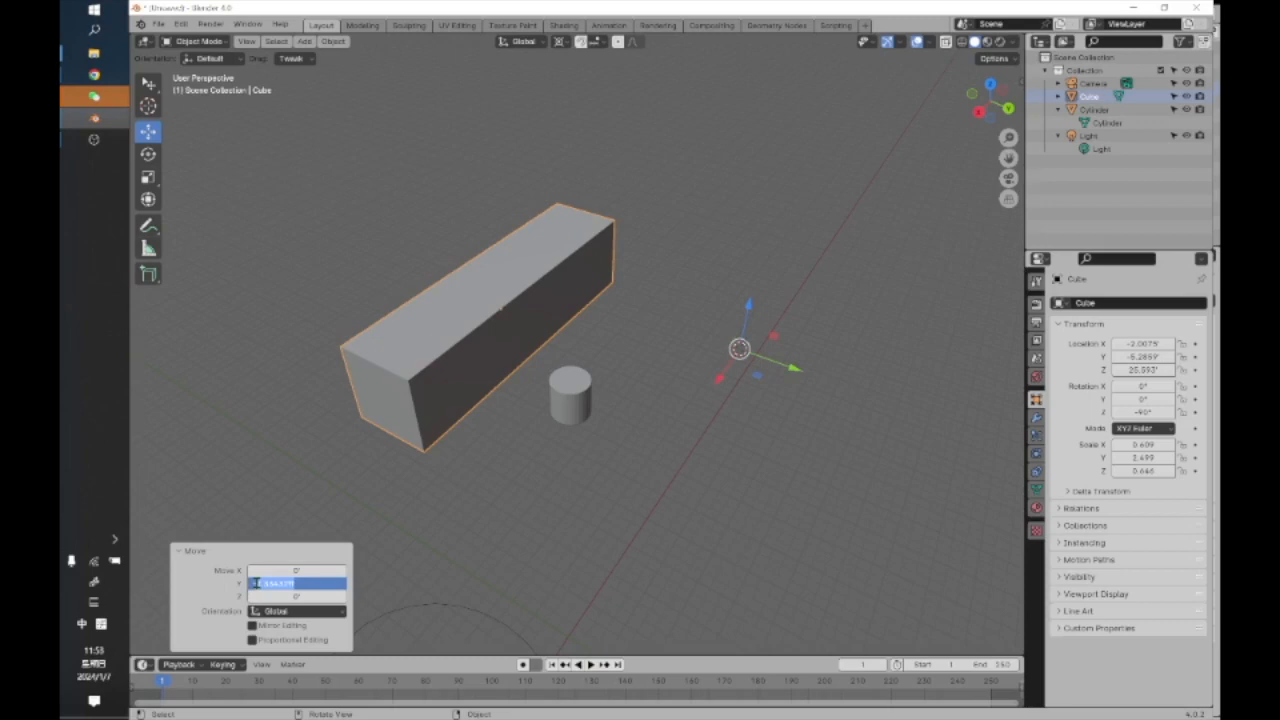
{"action": "type", "text": "-5"}
{"action": "key", "text": "Return"}
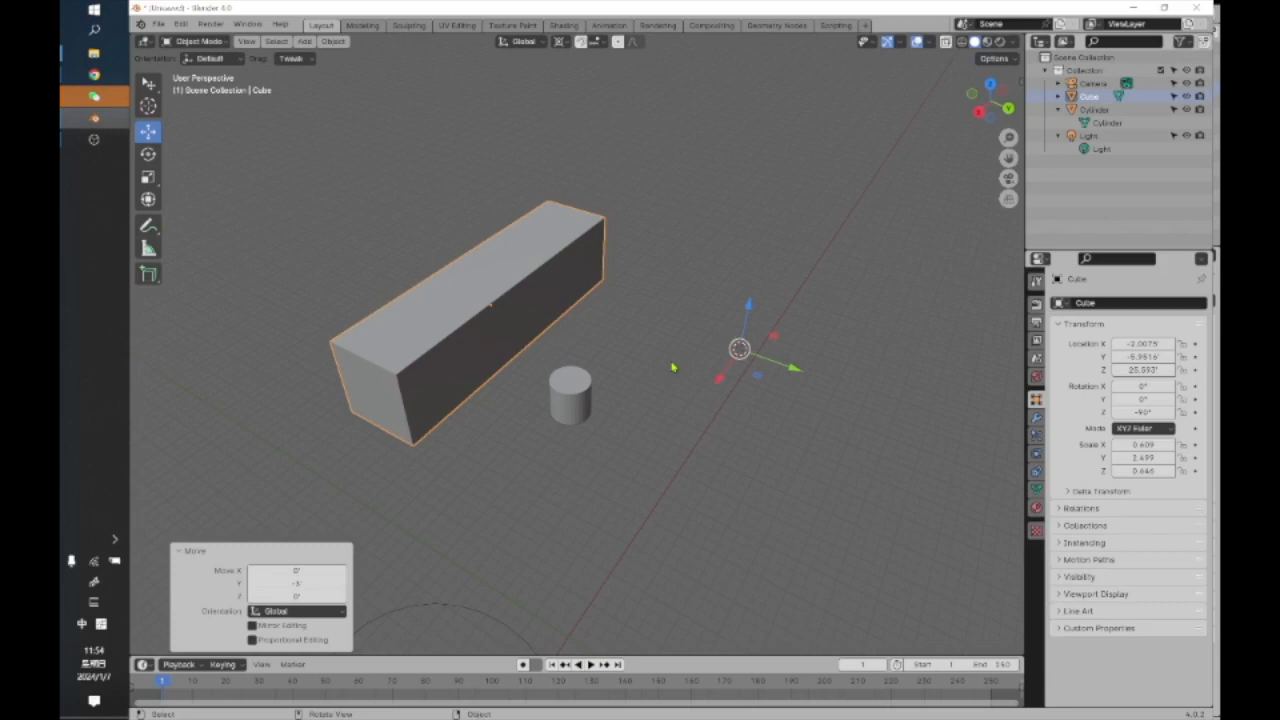
Clear the selection and try to bring back the last operation's adjustable settings.
{"action": "key", "text": "alt+a"}
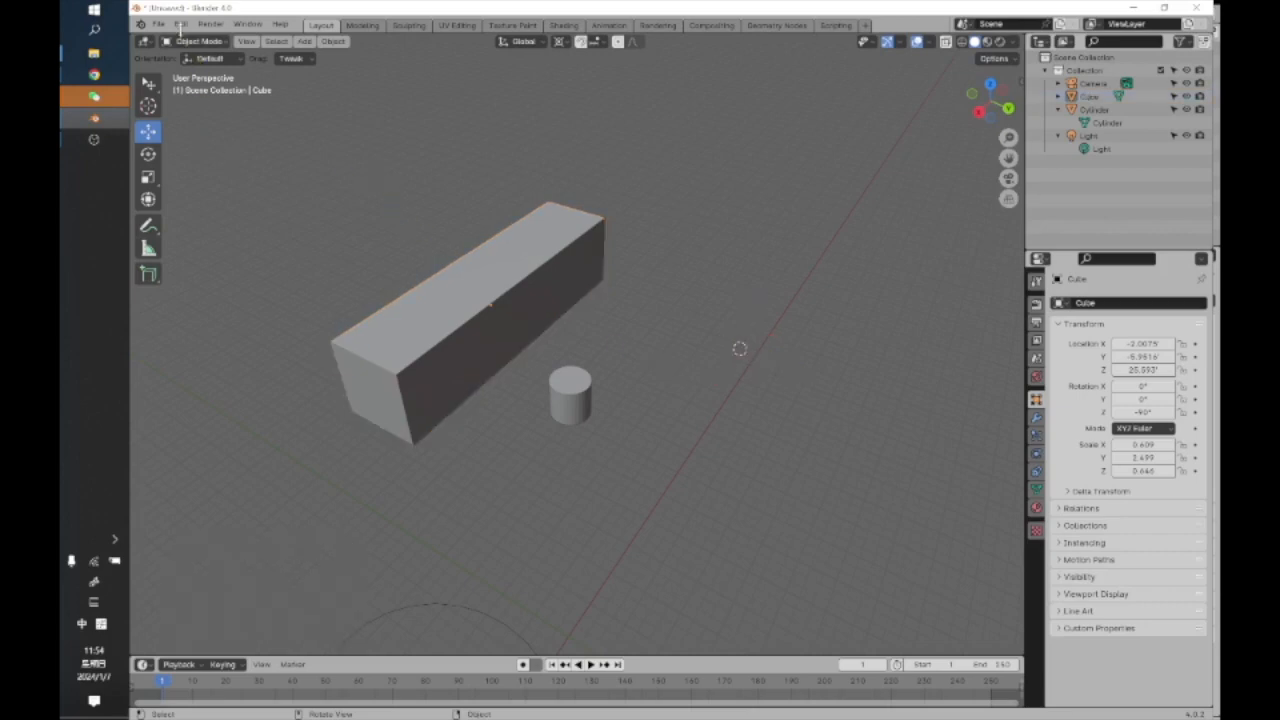
{"action": "left_click", "coordinate": [180, 25]}
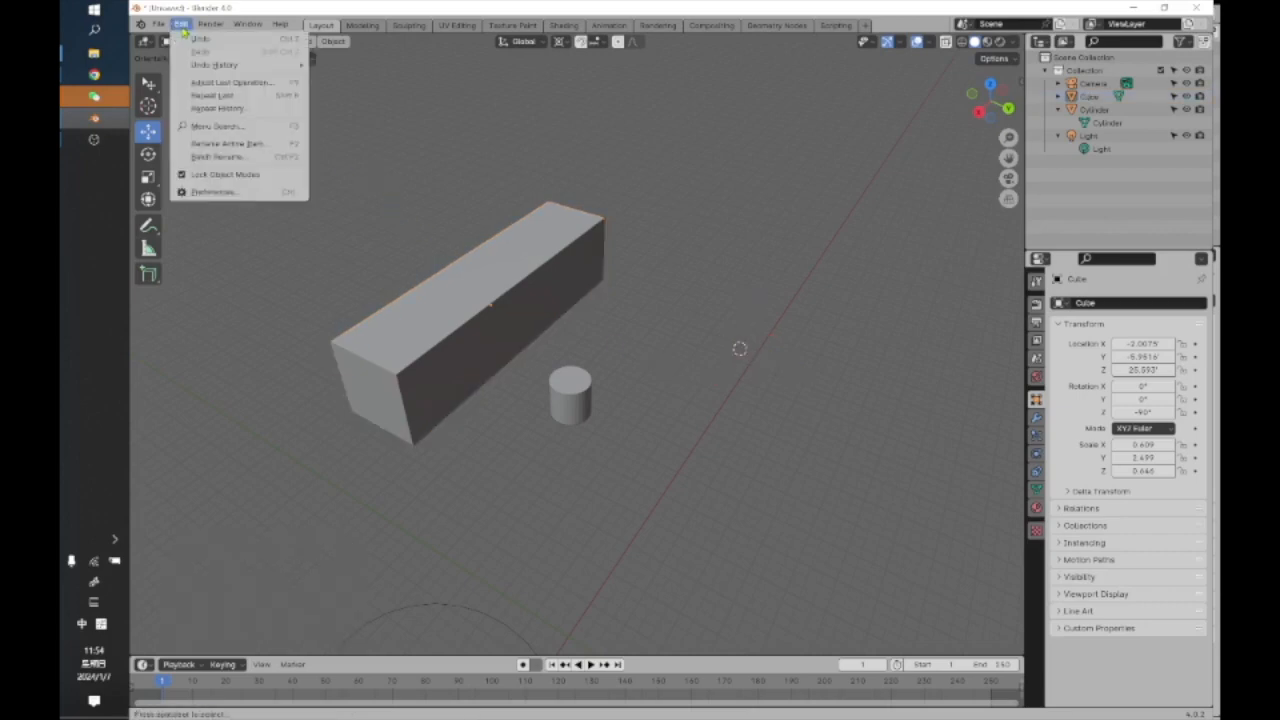
{"action": "left_click", "coordinate": [210, 83]}
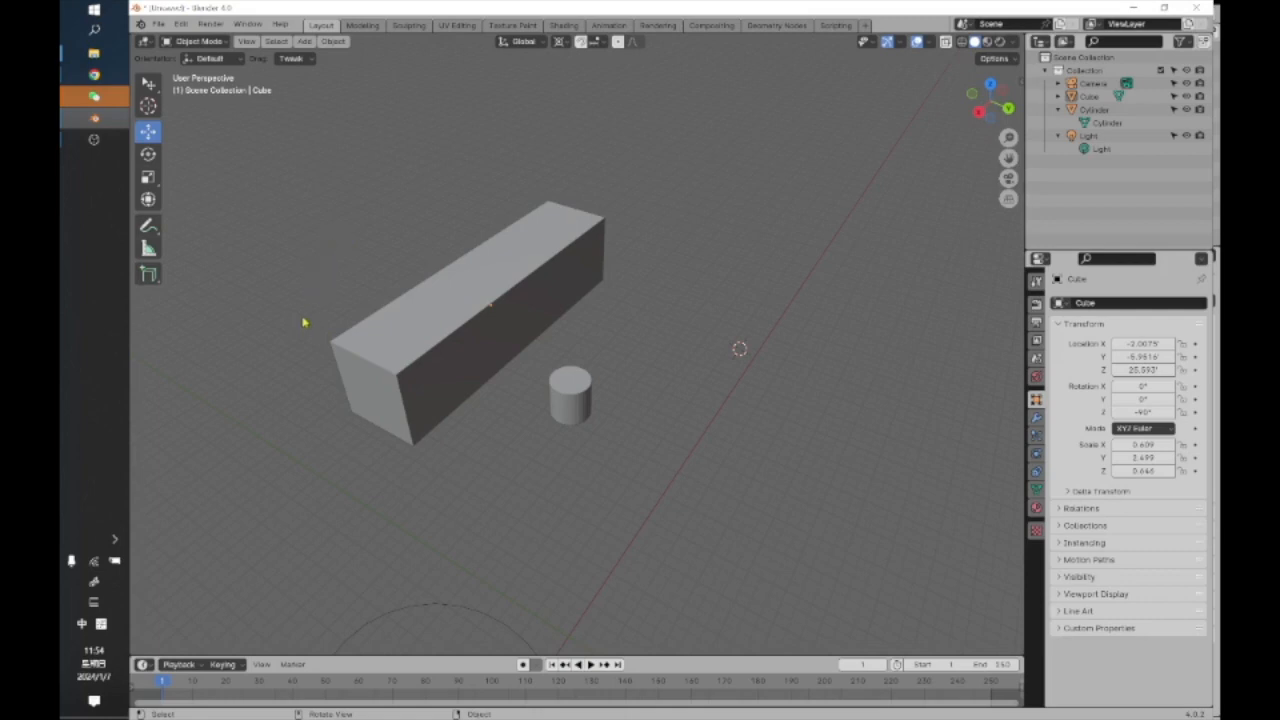
Select the cylinder, move it about 2.18 feet along the positive Y axis, and clear the selection.
{"action": "left_click", "coordinate": [573, 405]}
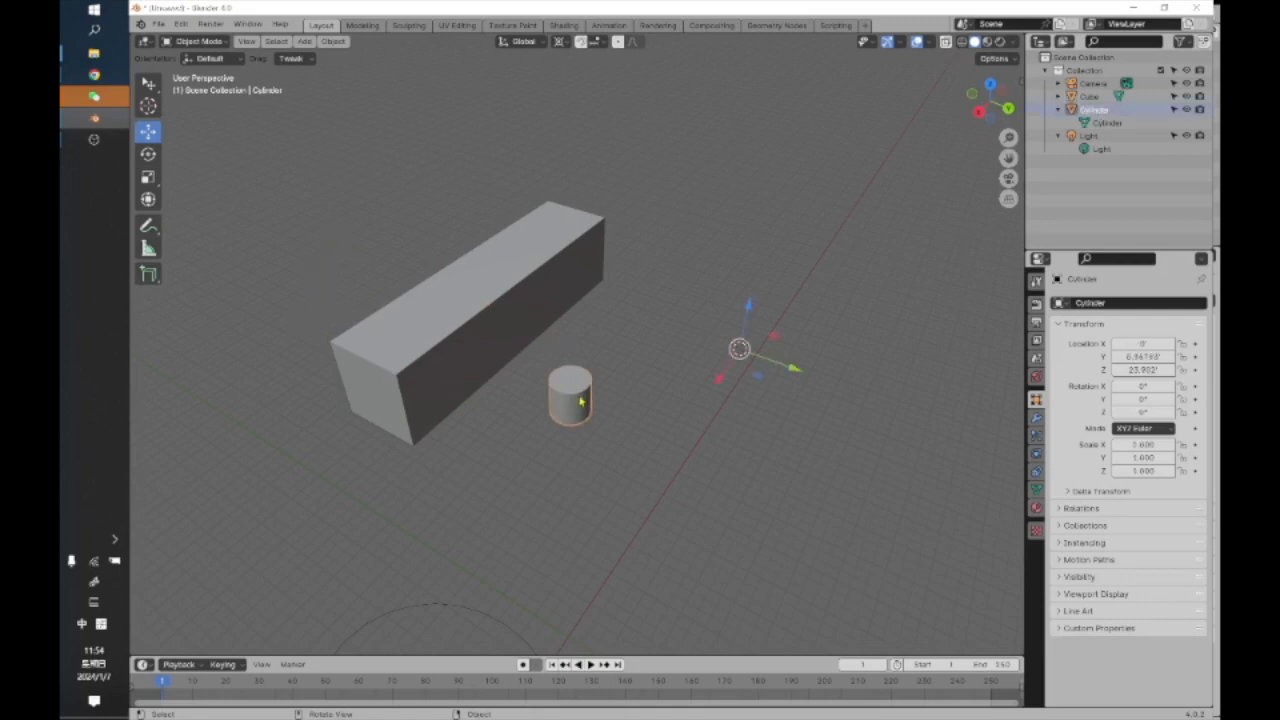
{"action": "left_click_drag", "start_coordinate": [793, 370], "coordinate": [851, 390]}
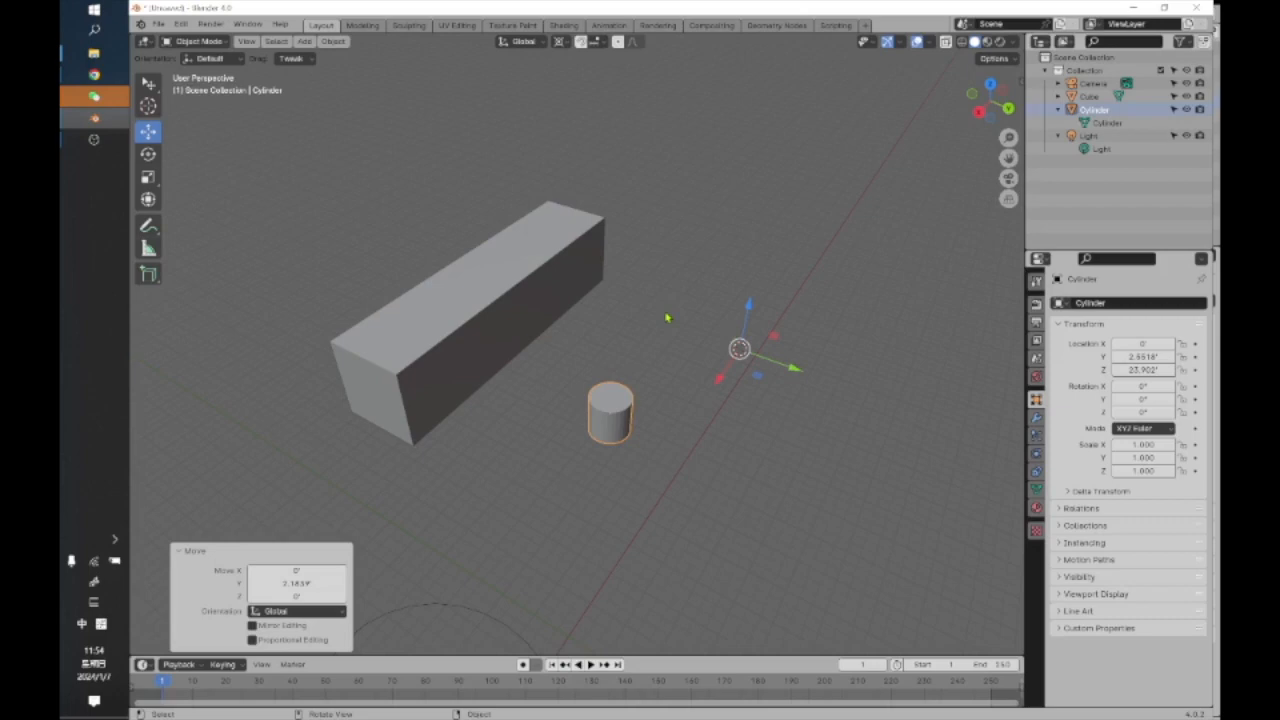
{"action": "left_click", "coordinate": [684, 260]}
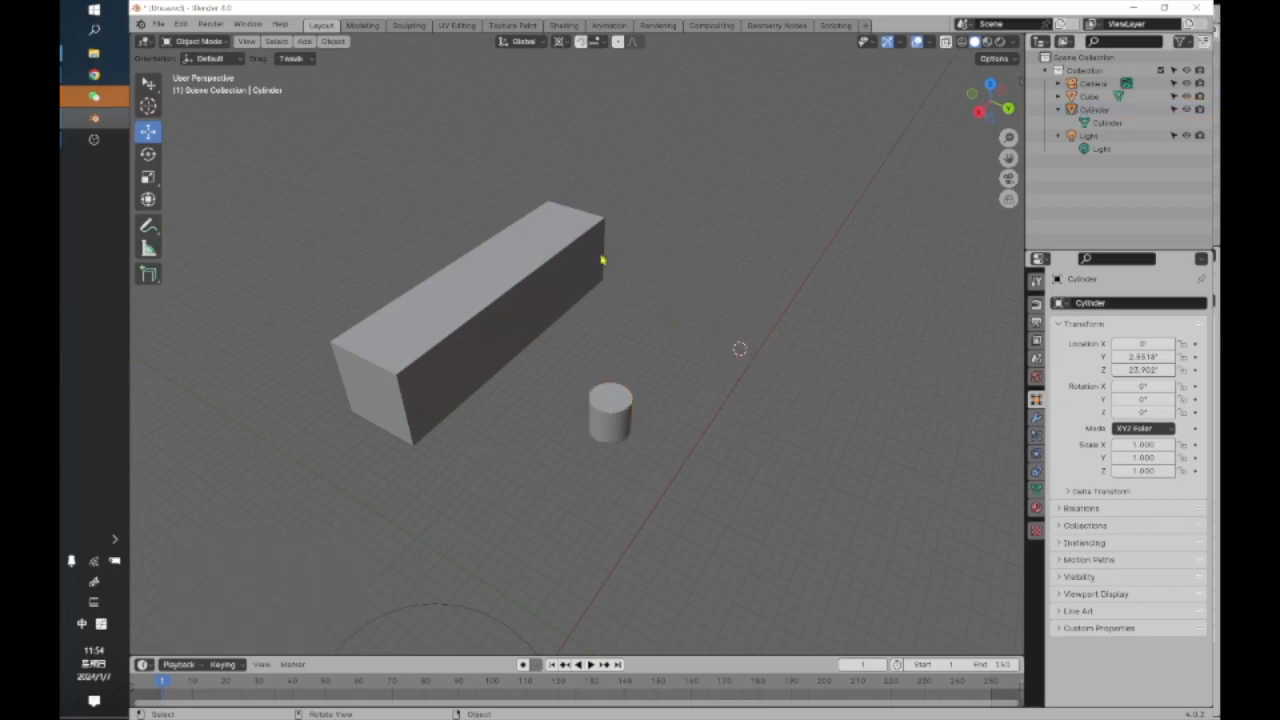
Select the box and show its location, rotation, scale and dimensions in the viewport's sidebar.
{"action": "left_click", "coordinate": [527, 311]}
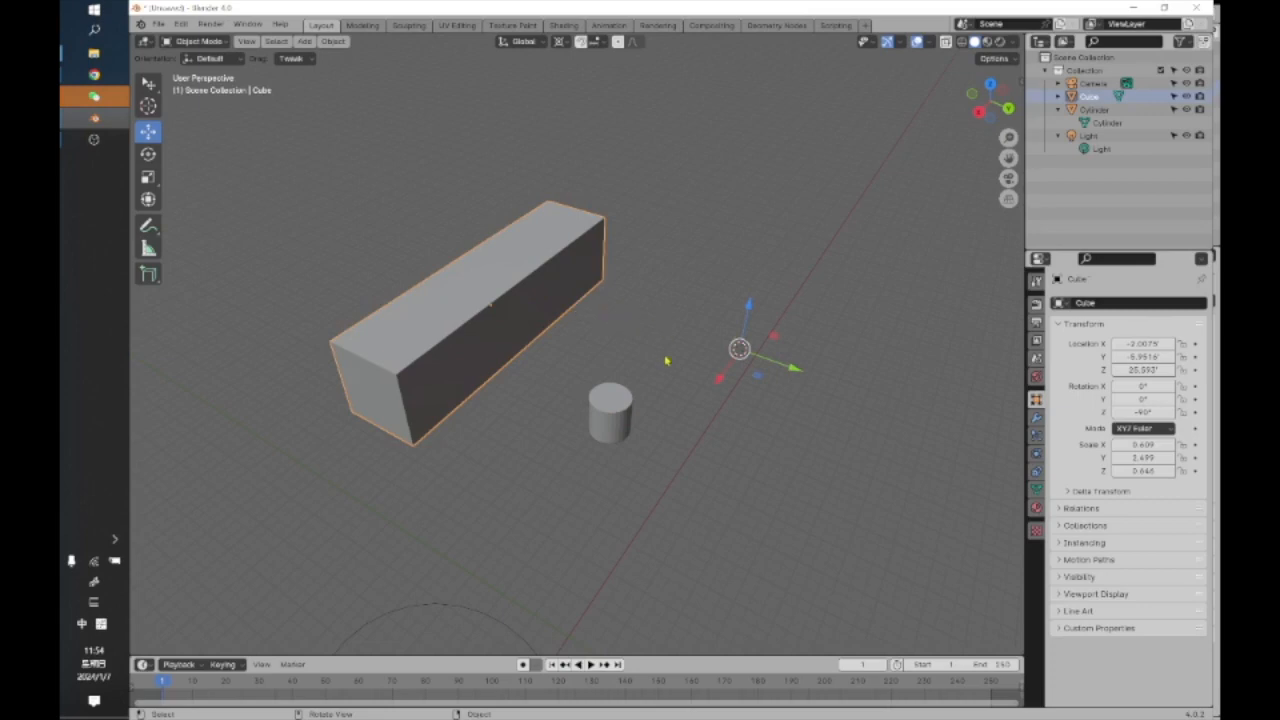
{"action": "scroll", "coordinate": [645, 358], "scroll_direction": "down", "scroll_amount": 3}
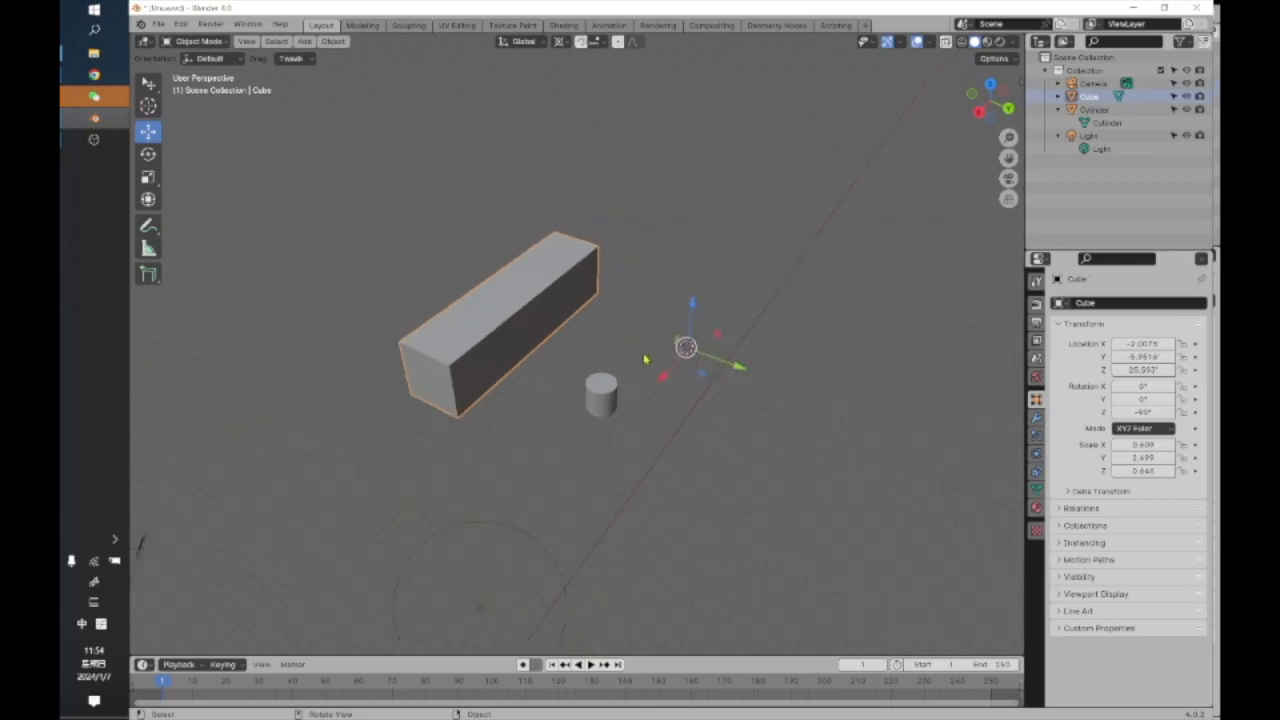
{"action": "scroll", "coordinate": [643, 360], "scroll_direction": "up", "scroll_amount": 2}
{"action": "scroll", "coordinate": [577, 359], "scroll_direction": "down", "scroll_amount": 2}
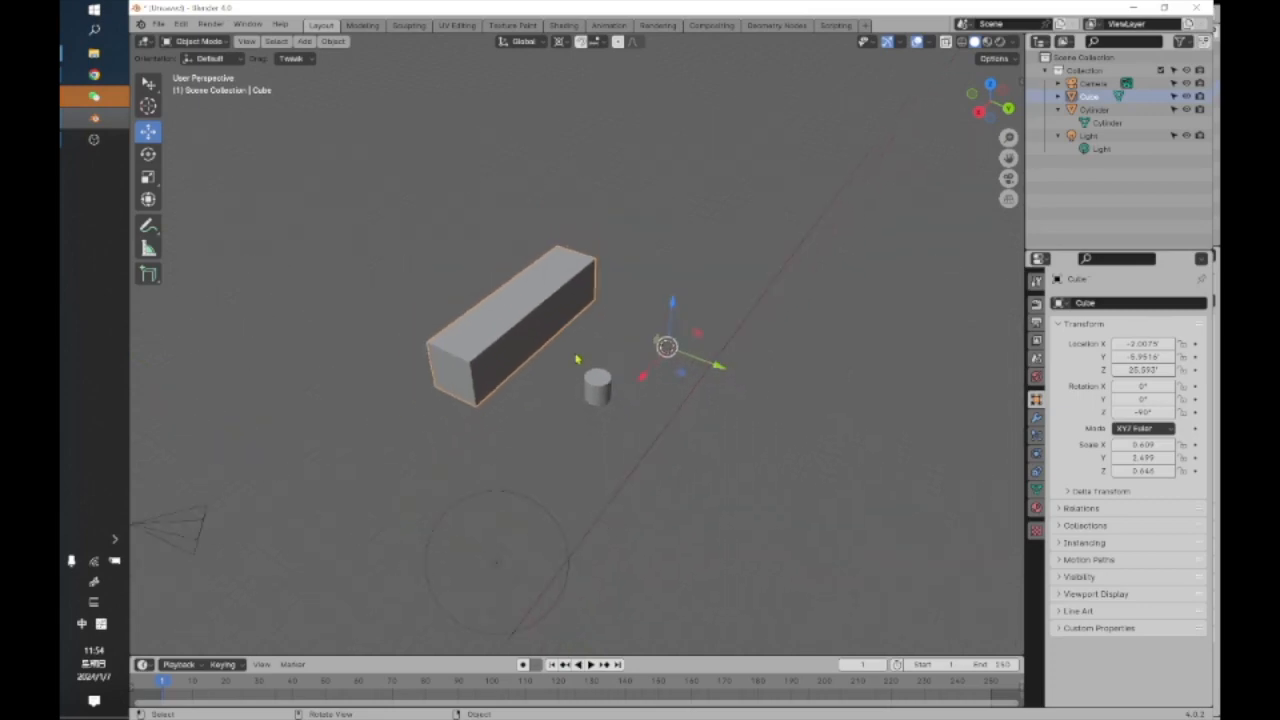
{"action": "scroll", "coordinate": [576, 350], "scroll_direction": "up", "scroll_amount": 3}
{"action": "scroll", "coordinate": [576, 350], "scroll_direction": "down", "scroll_amount": 2}
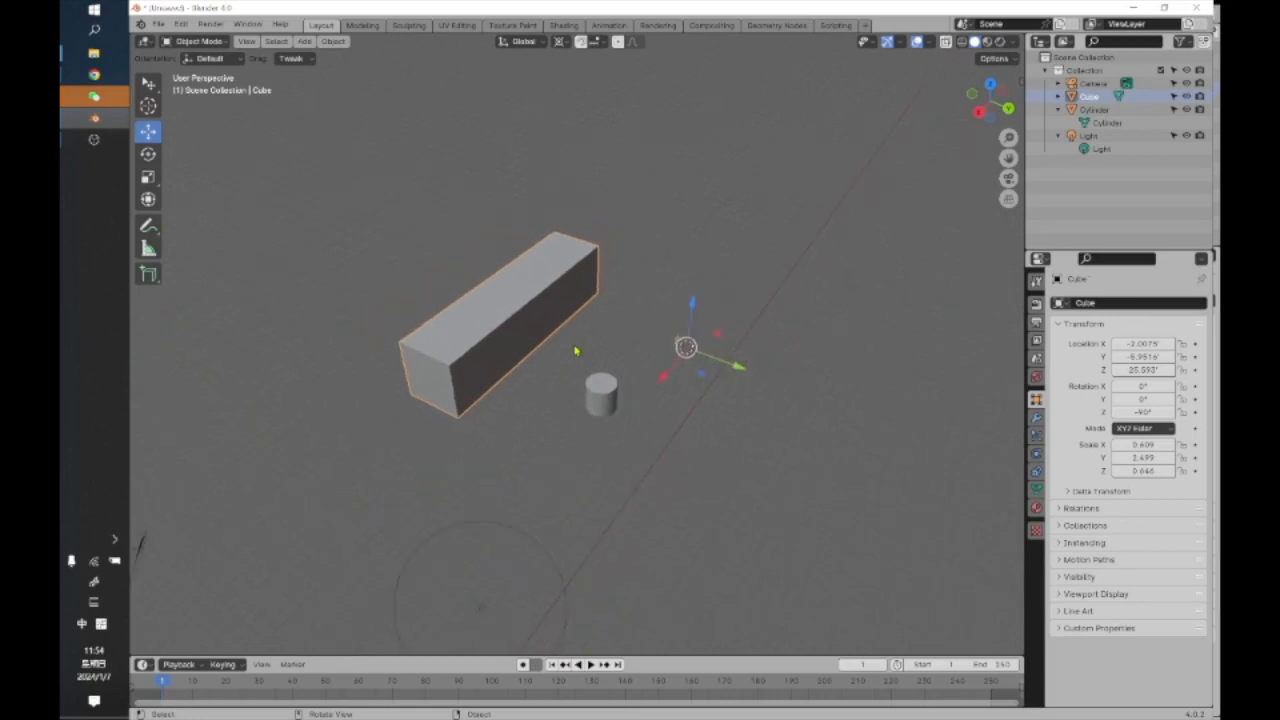
{"action": "scroll", "coordinate": [576, 350], "scroll_direction": "up", "scroll_amount": 1}
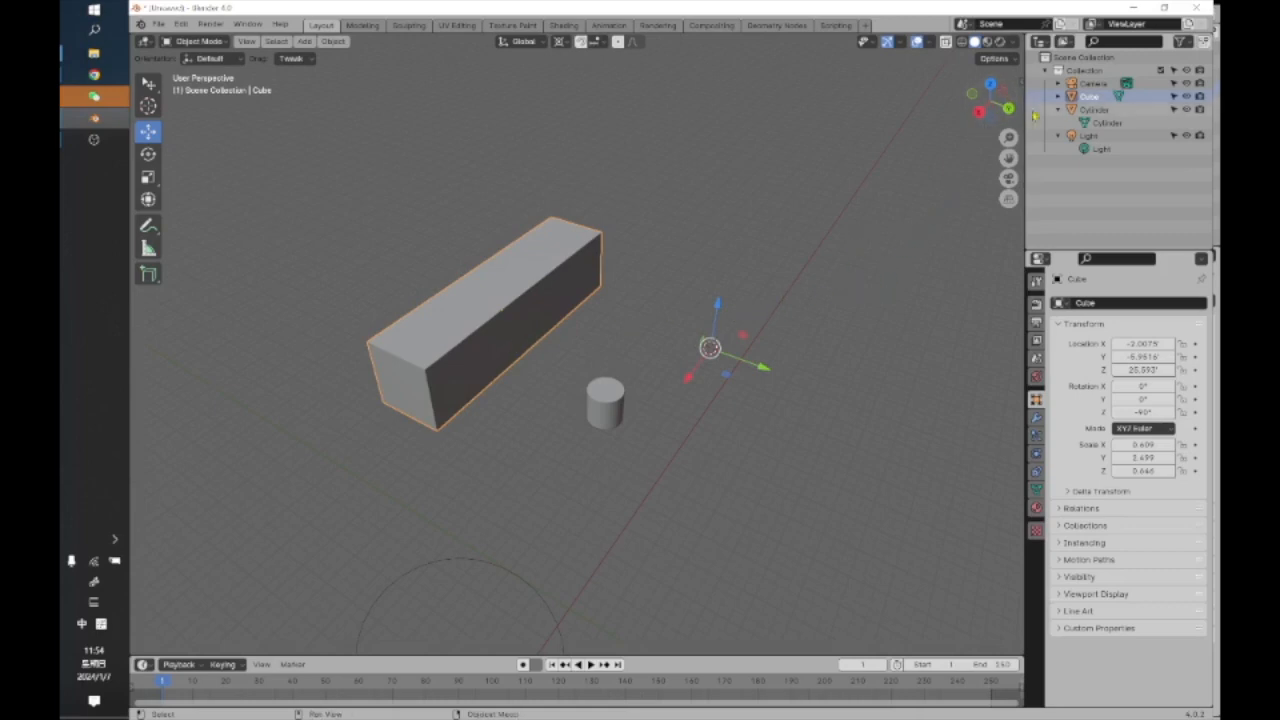
{"action": "left_click", "coordinate": [1020, 80]}
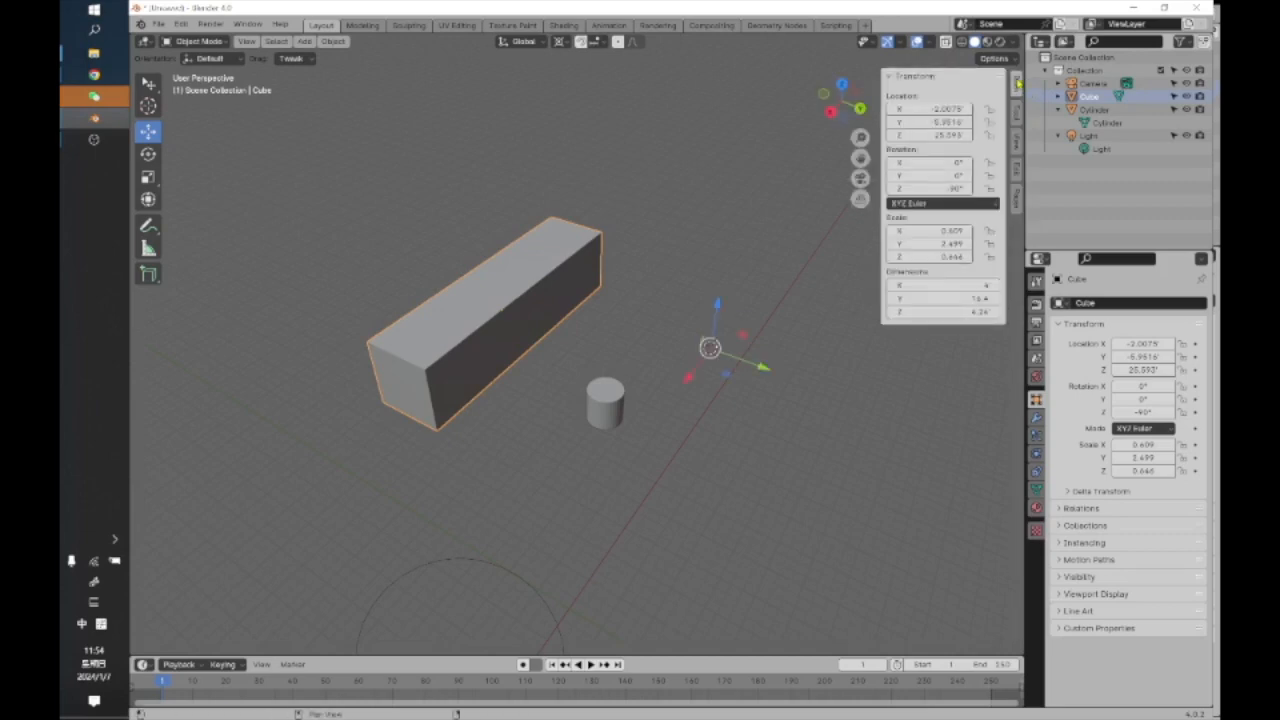
Collapse the Transform section of the viewport's sidebar and clear the box's selection.
{"action": "left_click", "coordinate": [892, 79]}
{"action": "left_click", "coordinate": [606, 176]}
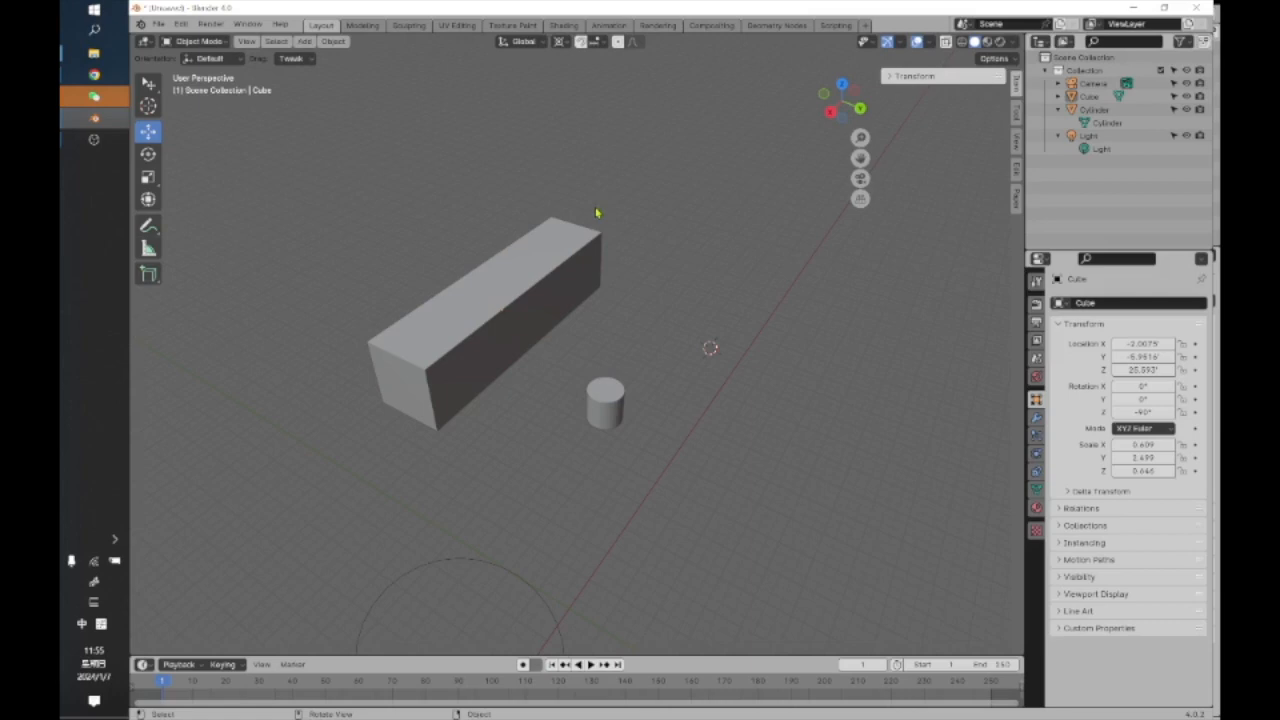
{"action": "scroll", "coordinate": [595, 213], "scroll_direction": "down", "scroll_amount": 2}
{"action": "scroll", "coordinate": [595, 213], "scroll_direction": "up", "scroll_amount": 2}
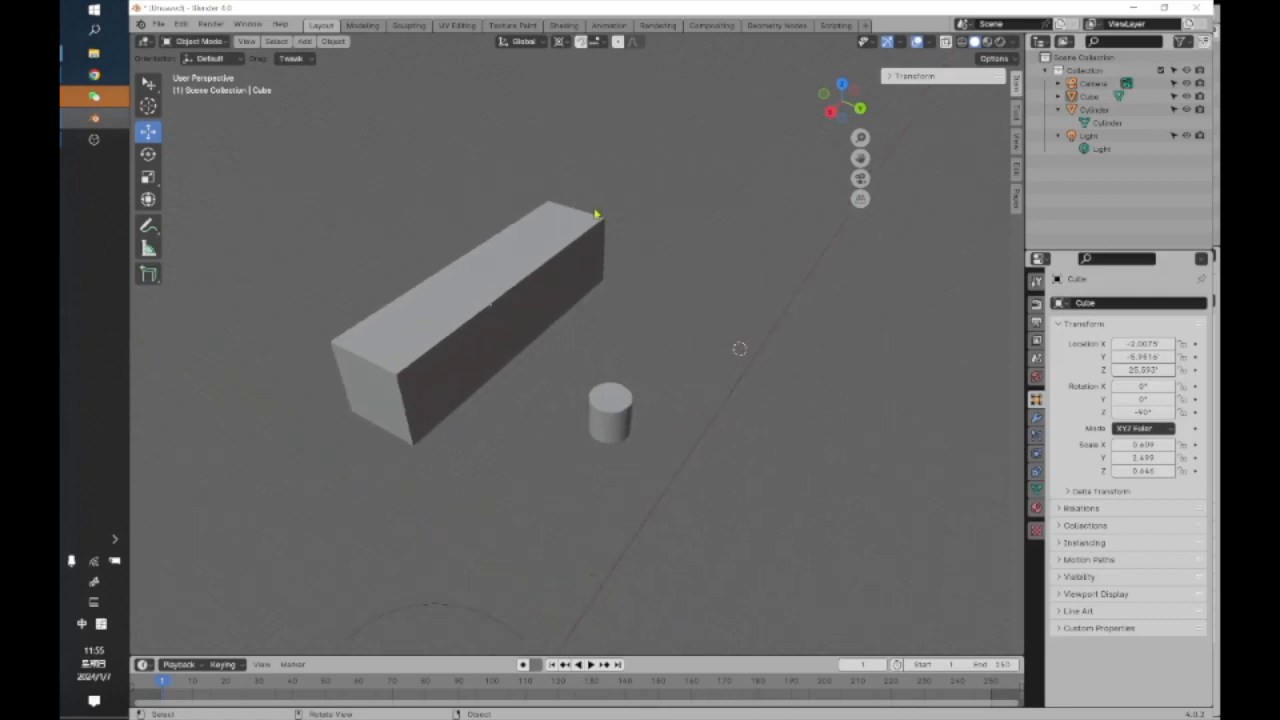